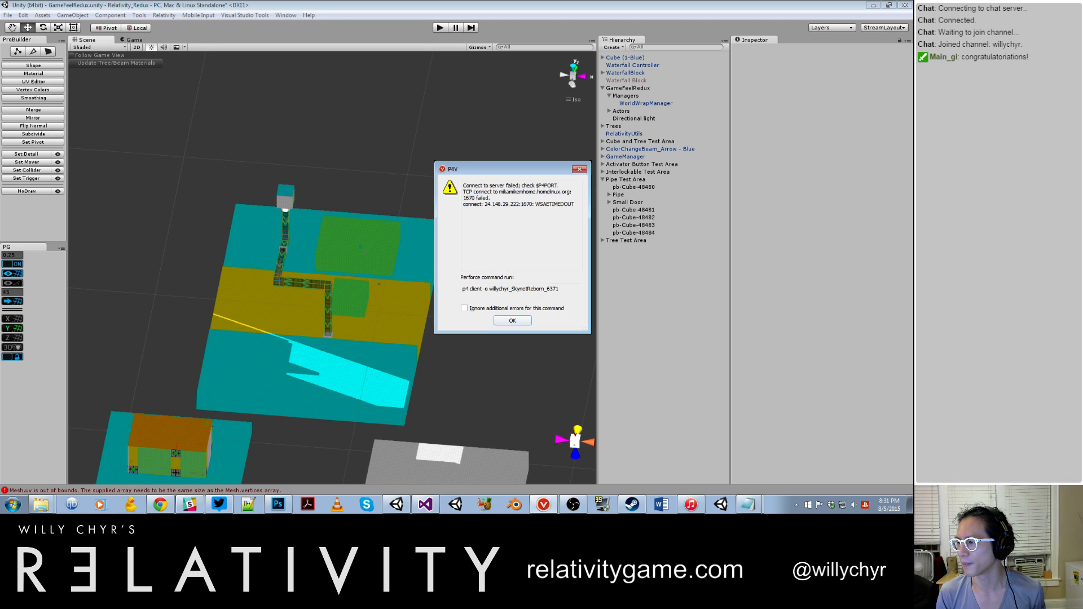
# Step: Dismiss the Perforce connection error and move the Open Connection dialog clear of the Unity scene
pyautogui.click(516, 321)
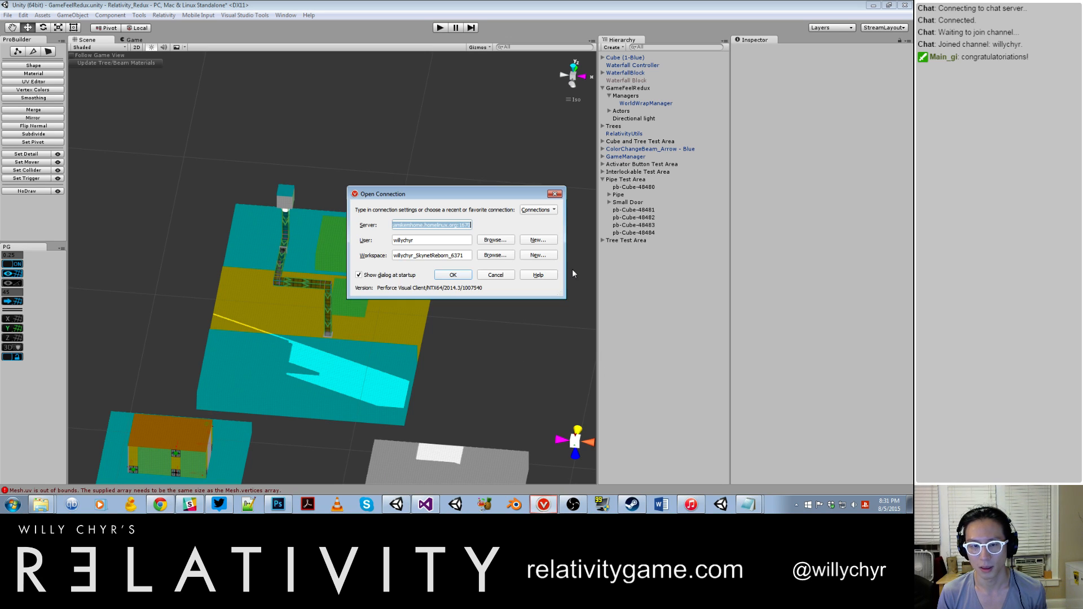
pyautogui.moveTo(493, 195); pyautogui.dragTo(1072, 179)
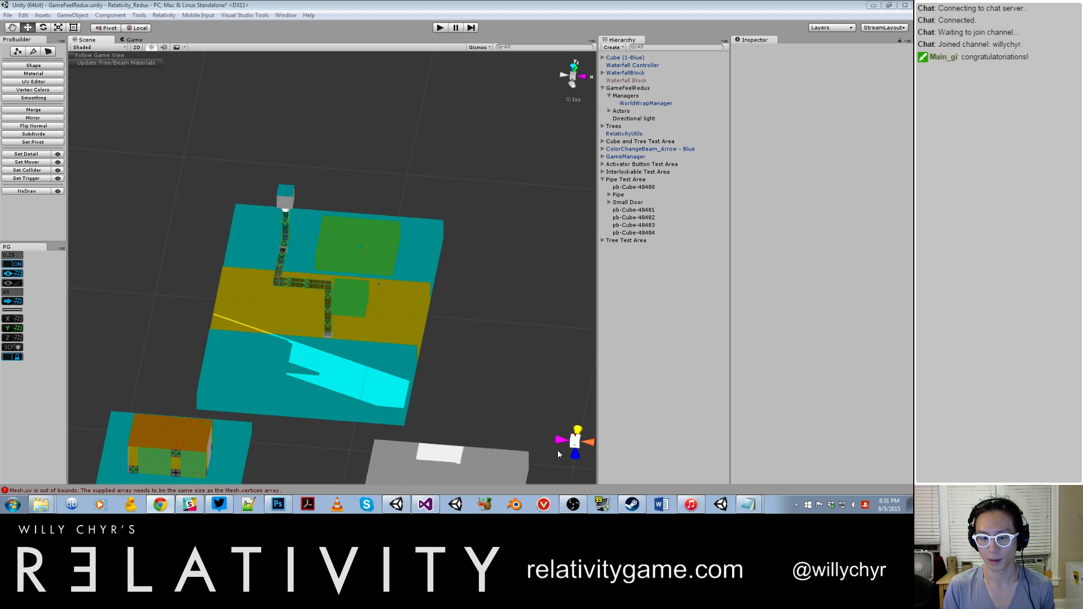
pyautogui.moveTo(489, 194); pyautogui.dragTo(913, 172)
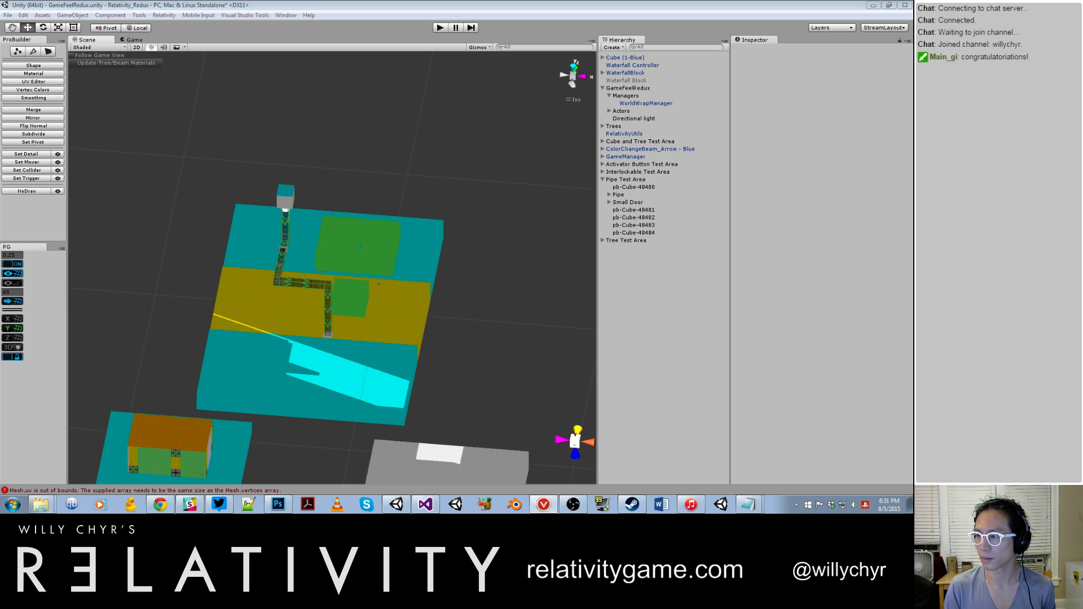
pyautogui.click(309, 139)
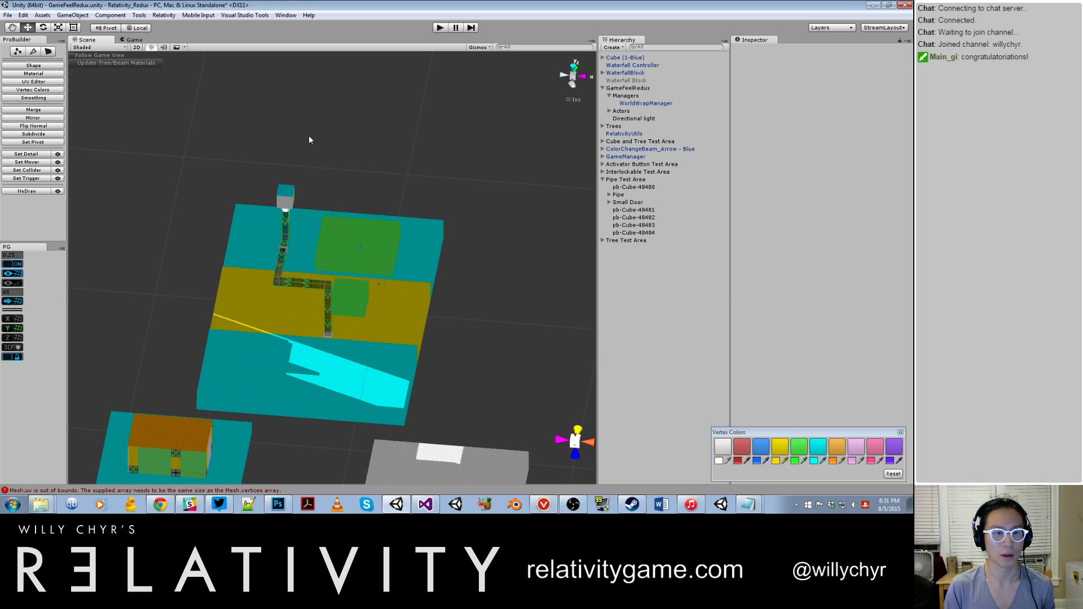
# Step: Bring the Perforce Open Connection dialog back up and move it off the Unity window
pyautogui.scroll(-12, 305, 148)
pyautogui.keyDown('alt'); pyautogui.scroll(7, 448, 275); pyautogui.keyUp('alt')
pyautogui.click(545, 504)
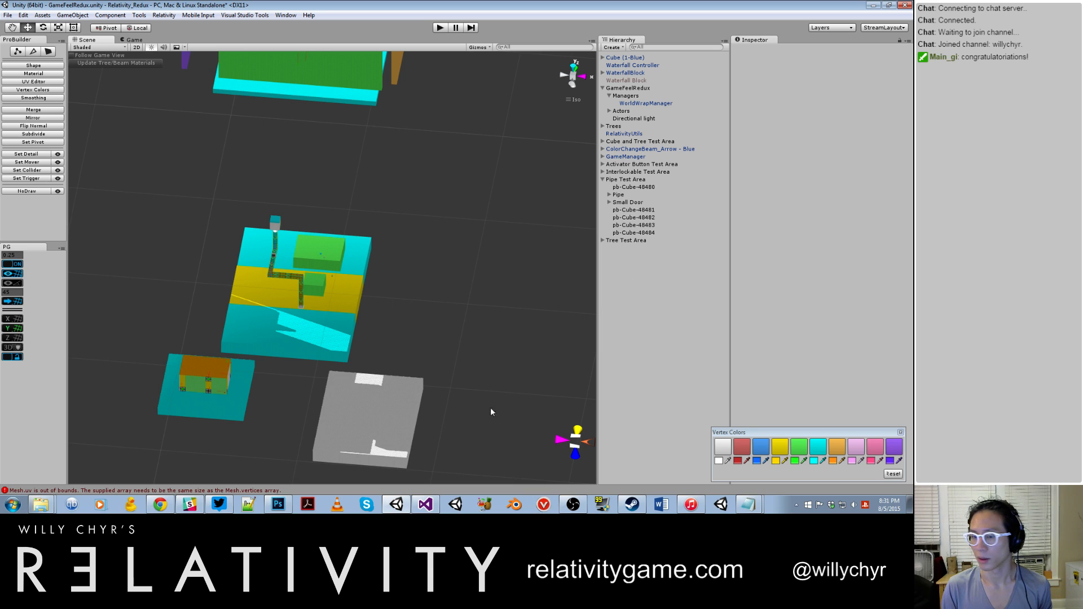
pyautogui.click(544, 504)
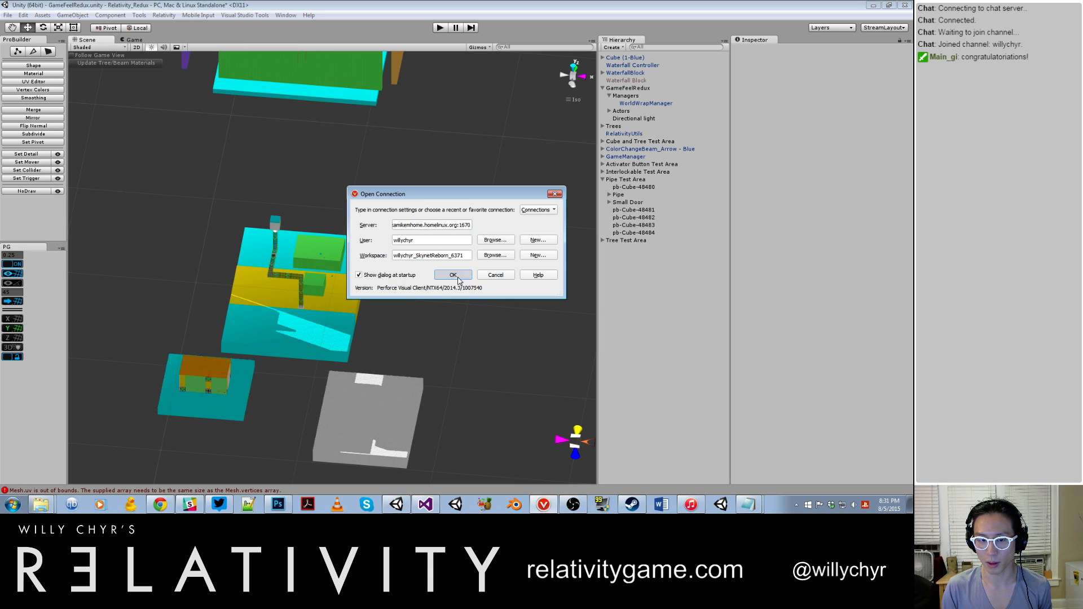
pyautogui.moveTo(466, 194); pyautogui.dragTo(1044, 193)
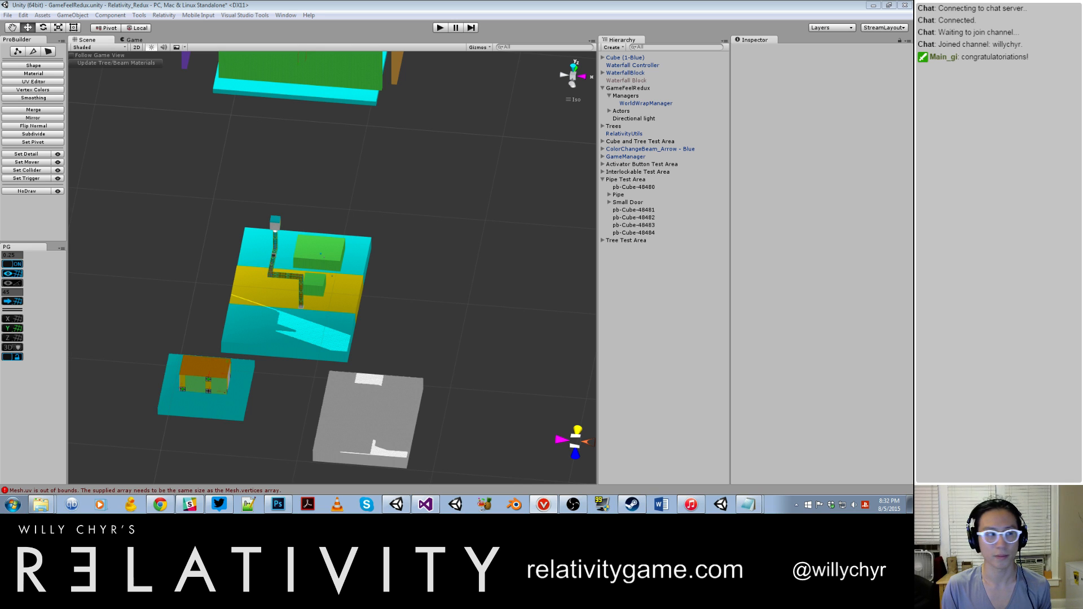
pyautogui.click(876, 6)
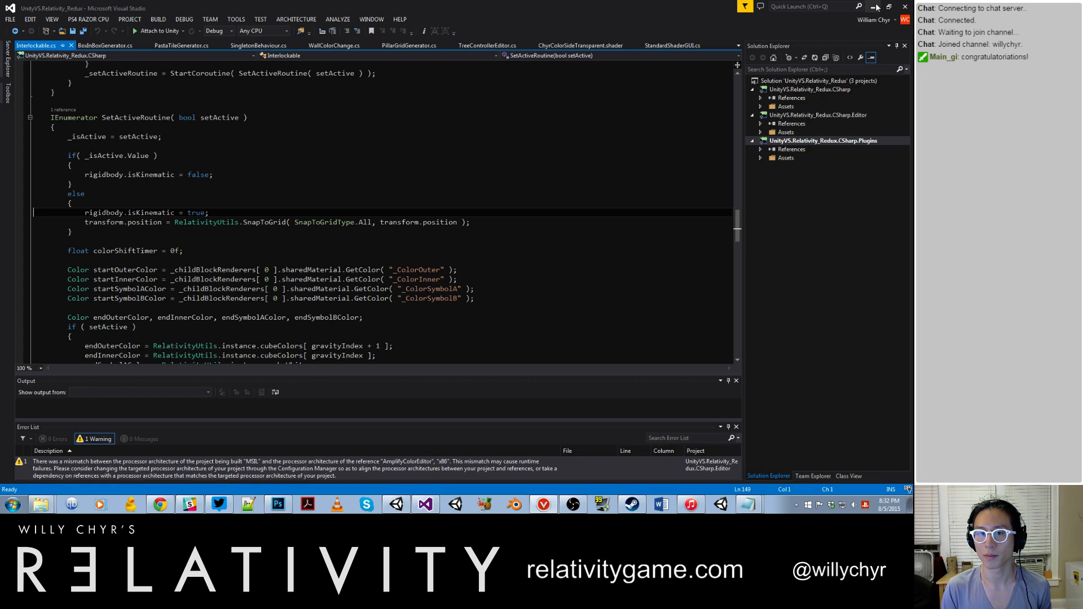
pyautogui.click(874, 7)
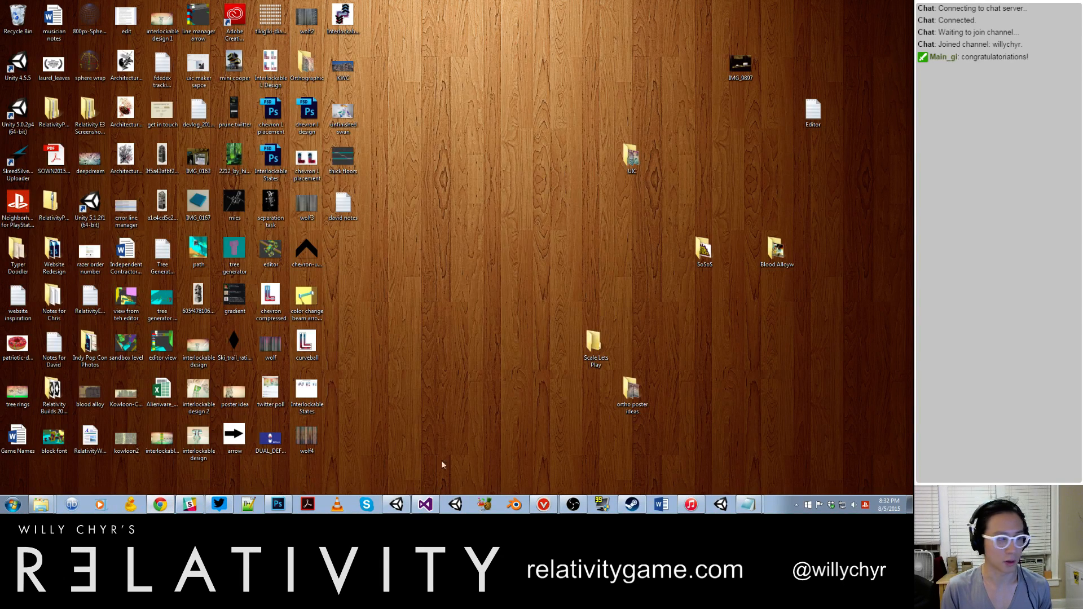
pyautogui.click(396, 505)
pyautogui.click(425, 505)
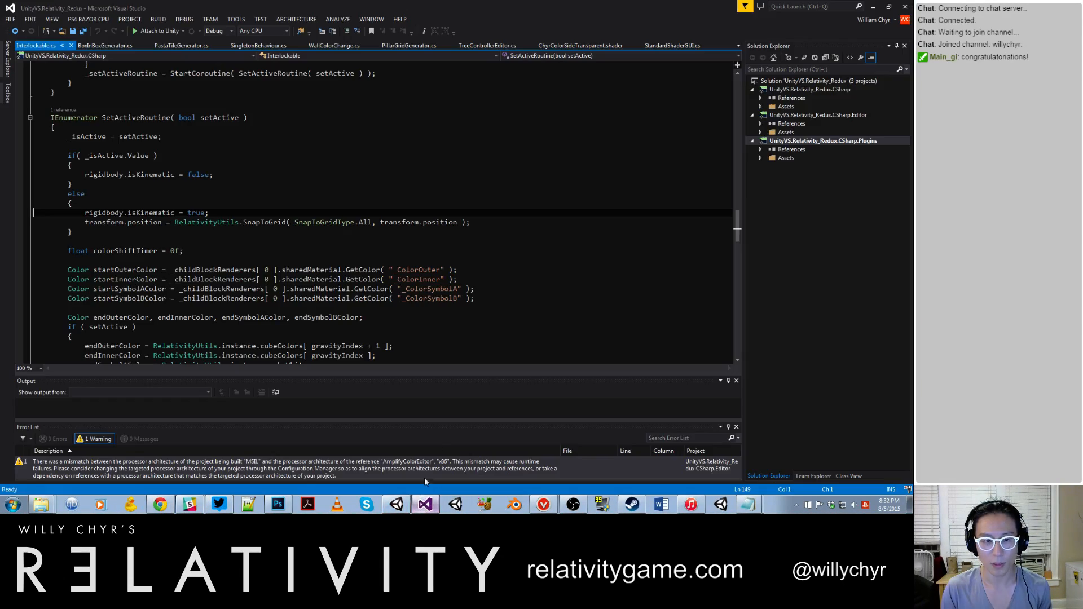
pyautogui.click(396, 505)
# Step: Play-test the GameFeelRedux scene to watch the water flow through the pipe test area, and exit play mode
pyautogui.keyDown('alt'); pyautogui.moveTo(397, 332); pyautogui.dragTo(257, 297); pyautogui.keyUp('alt')
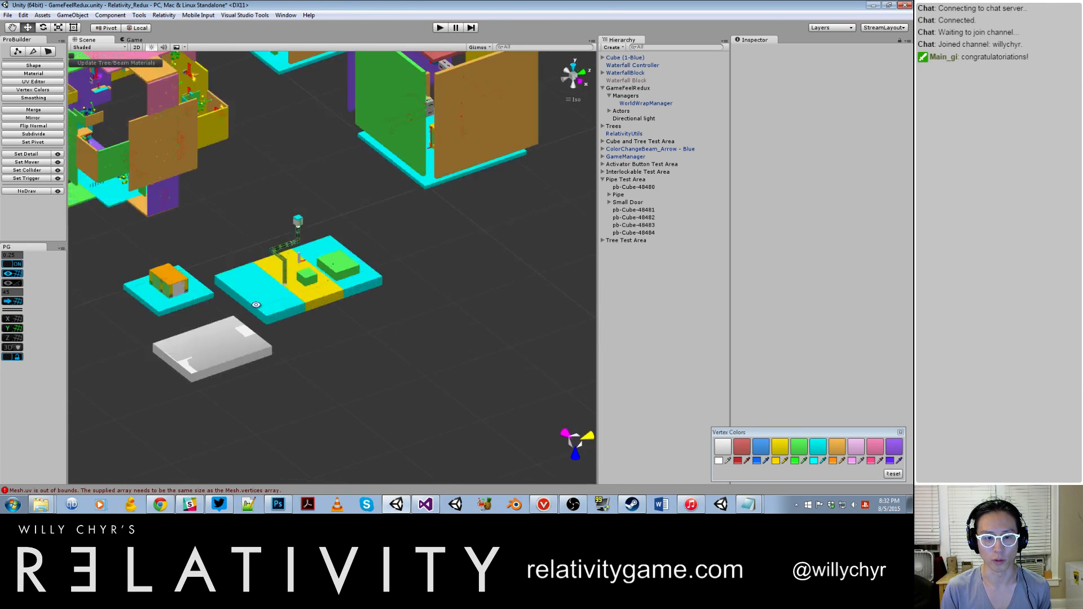
pyautogui.scroll(15, 257, 297)
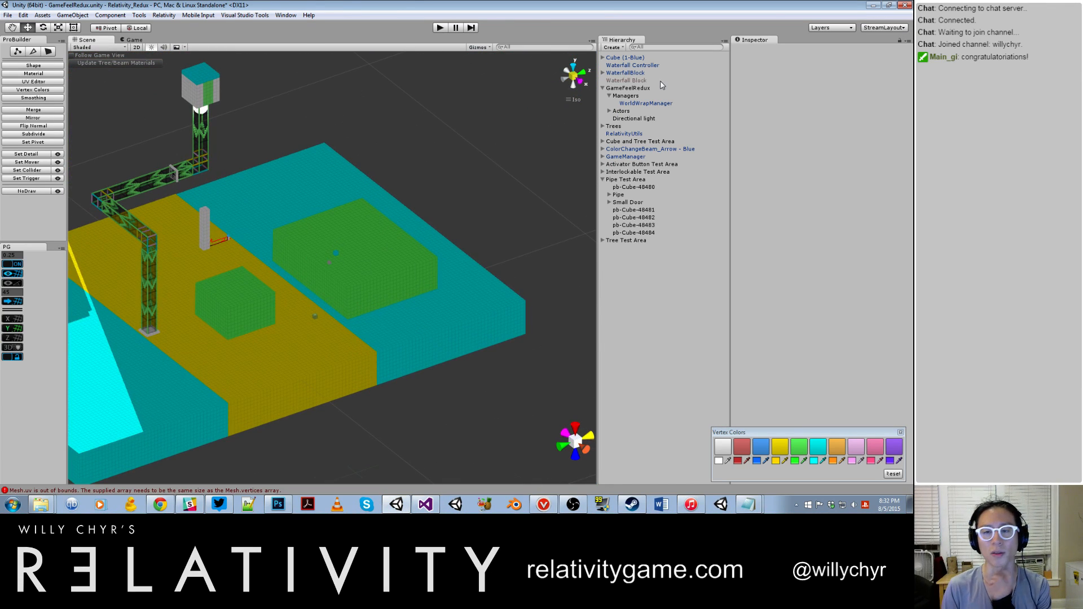
pyautogui.click(445, 28)
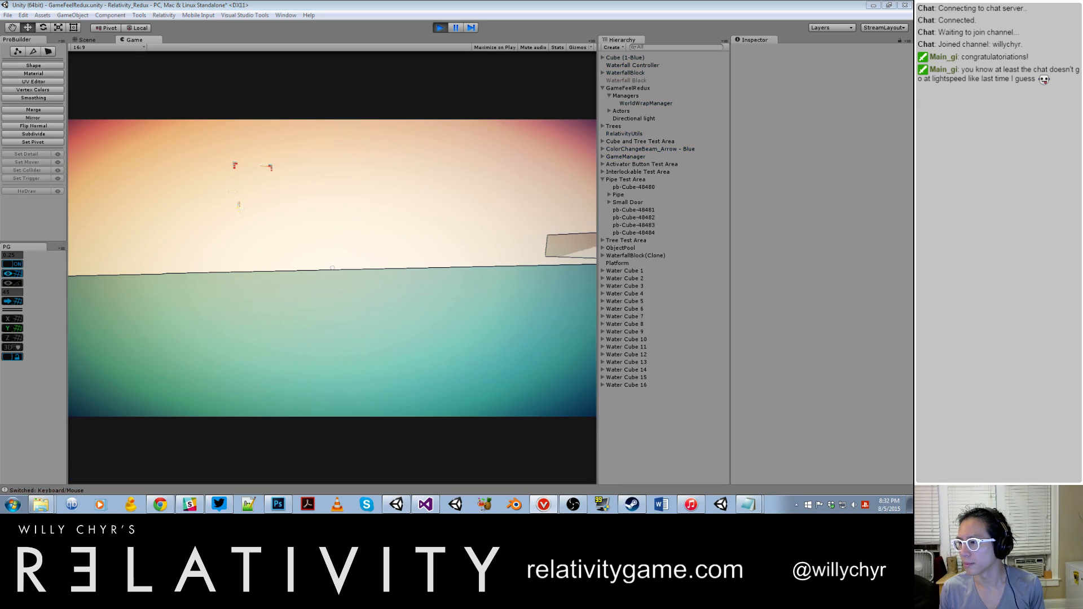
pyautogui.hotkey('alt', 'Tab')
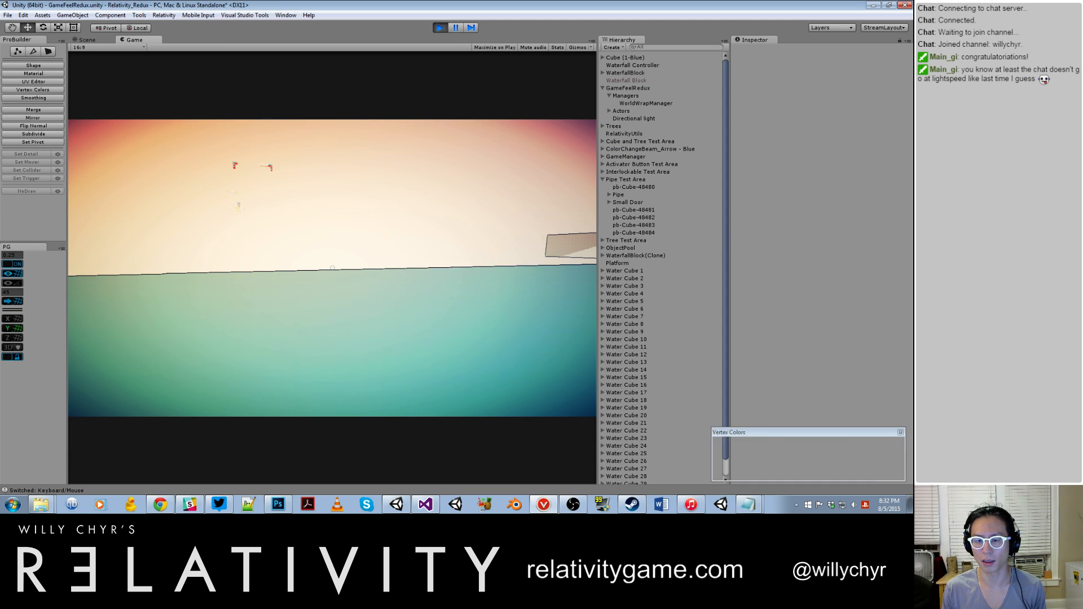
pyautogui.hotkey('alt', 'Tab')
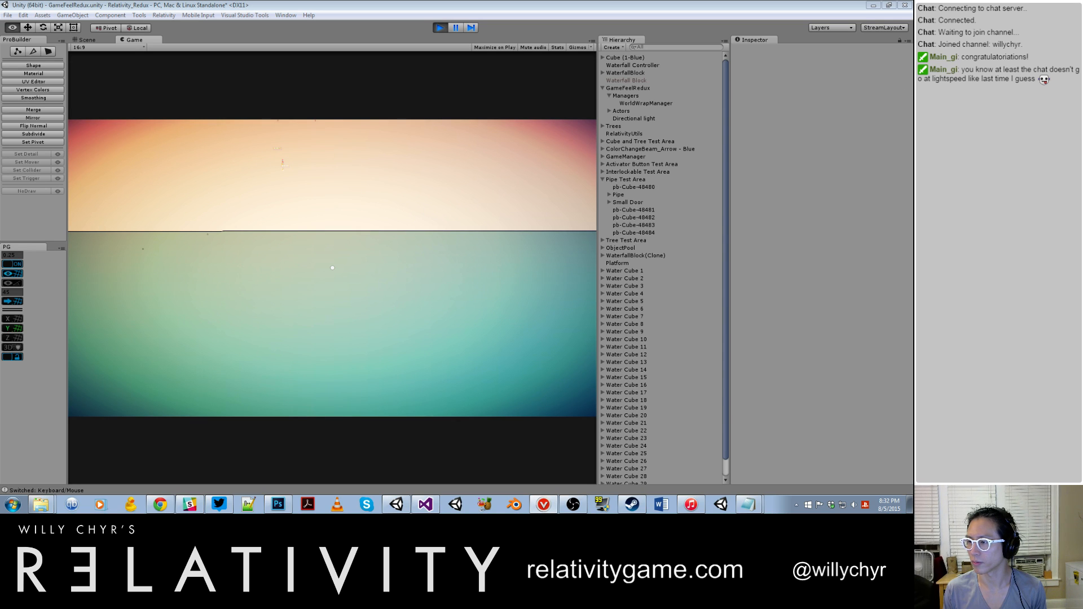
pyautogui.click(289, 294)
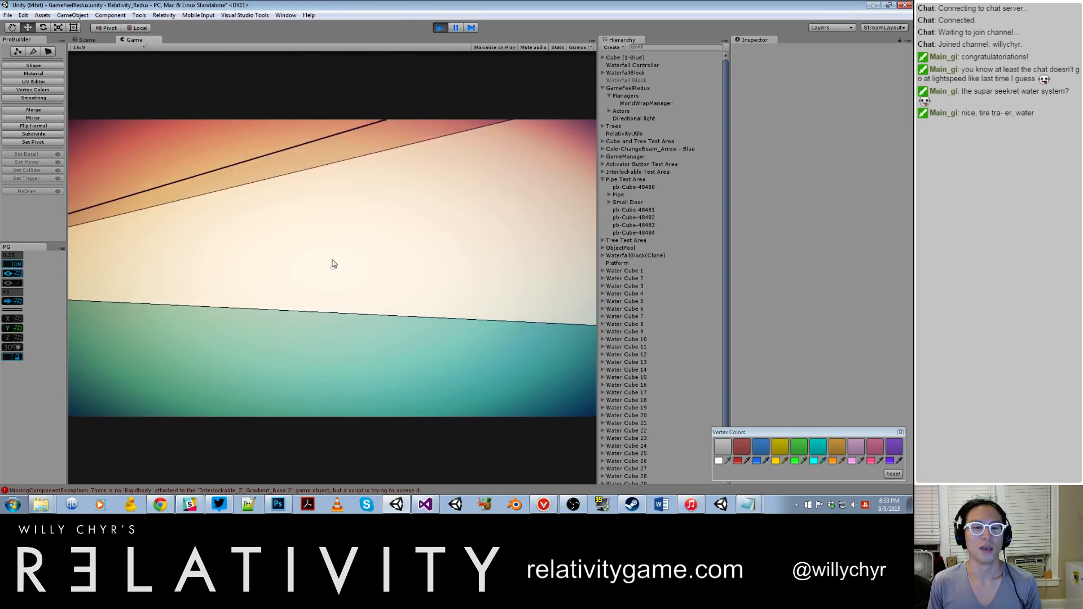
pyautogui.hotkey('ctrl', 'p')
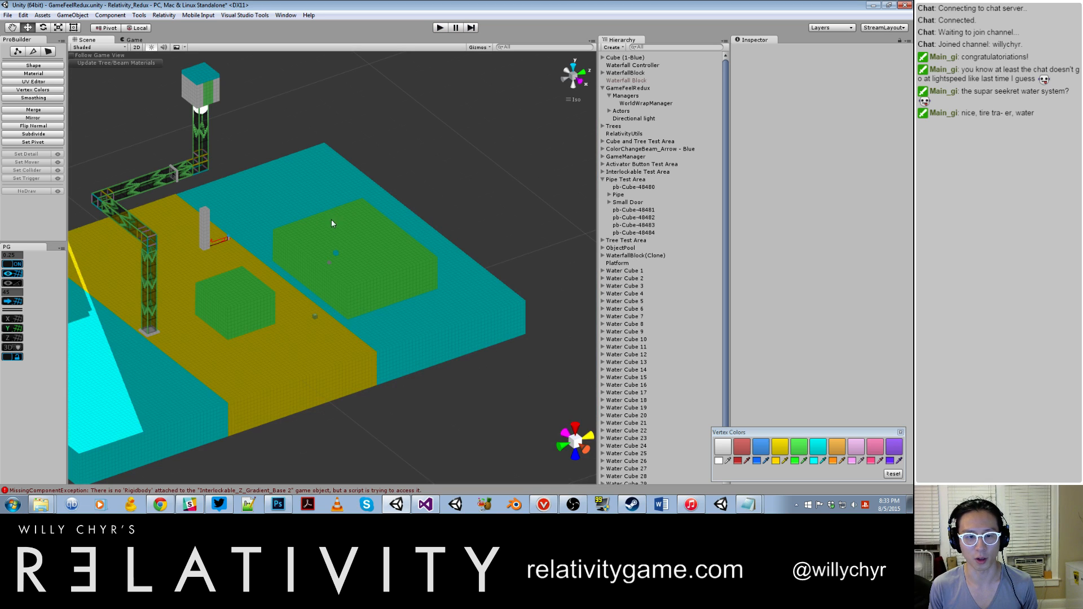
# Step: Select the Waterfall Controller cube on the large green block and set its Gravity Direction to Right Orange
pyautogui.scroll(5, 340, 244)
pyautogui.moveTo(340, 243); pyautogui.dragTo(462, 228, button='middle')
pyautogui.scroll(-5, 462, 228)
pyautogui.moveTo(394, 167); pyautogui.dragTo(372, 254, button='middle')
pyautogui.click(360, 233)
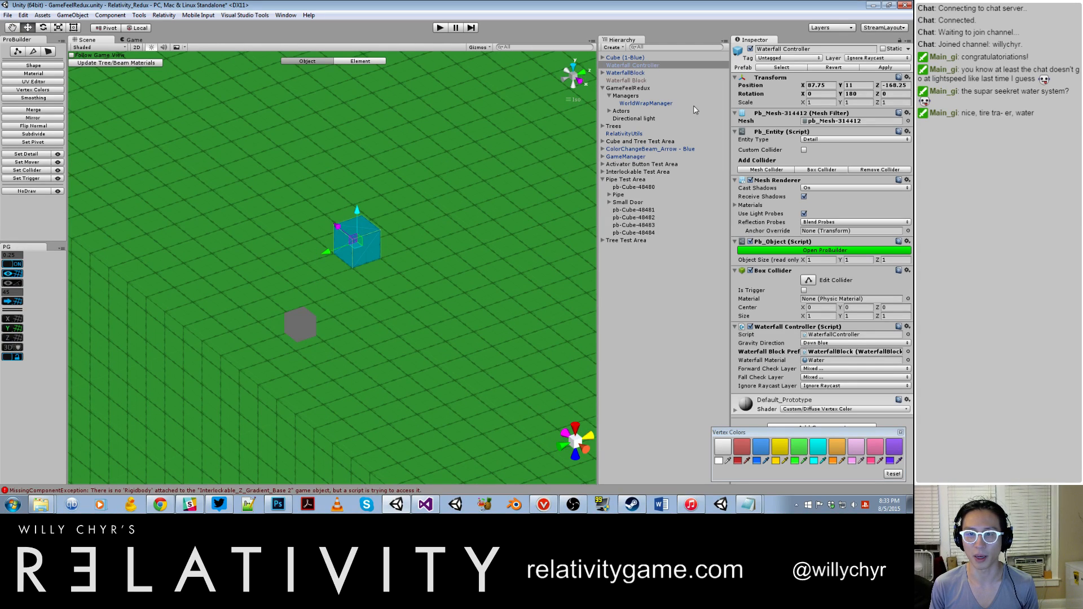
pyautogui.click(821, 344)
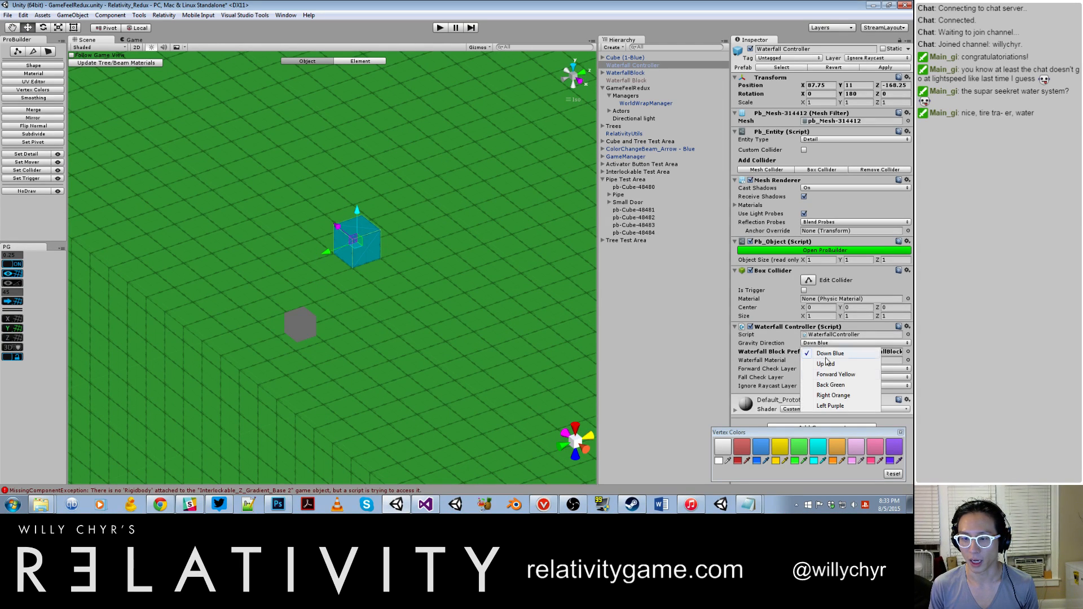
pyautogui.click(834, 395)
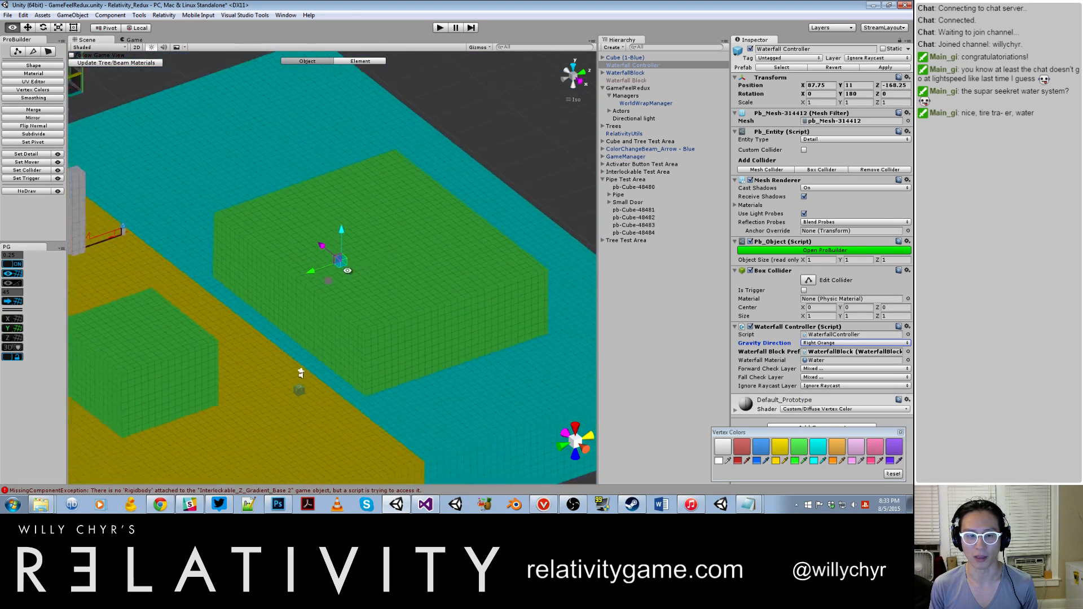
# Step: Play-test the scene with the Right Orange gravity, walking around to view the large block that holds the waterfall cube
pyautogui.click(441, 28)
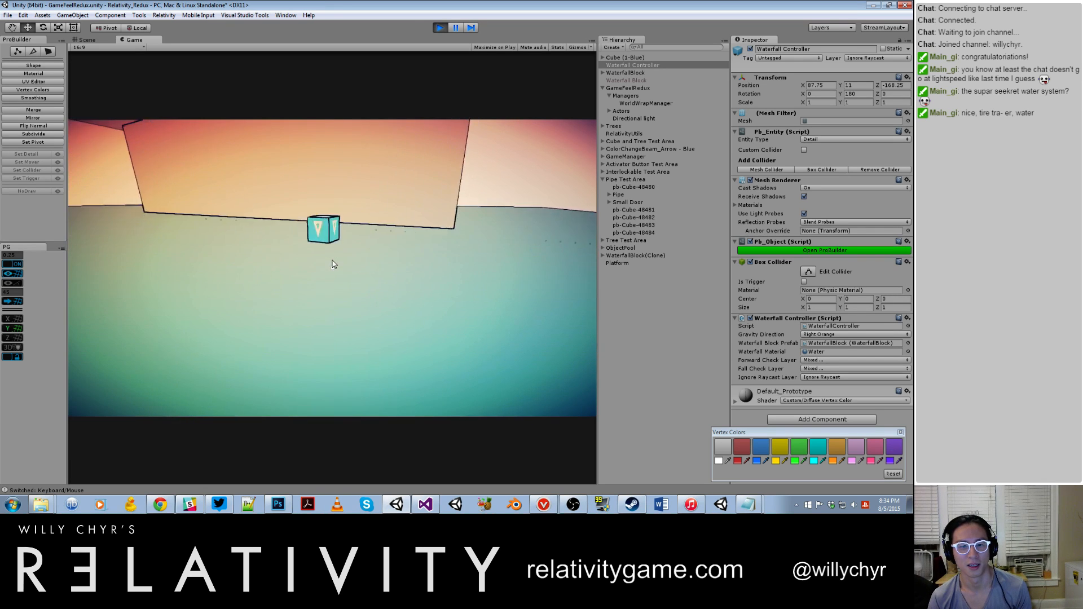
pyautogui.press('w')
pyautogui.click(332, 264)
pyautogui.click(332, 264)
pyautogui.press('w')
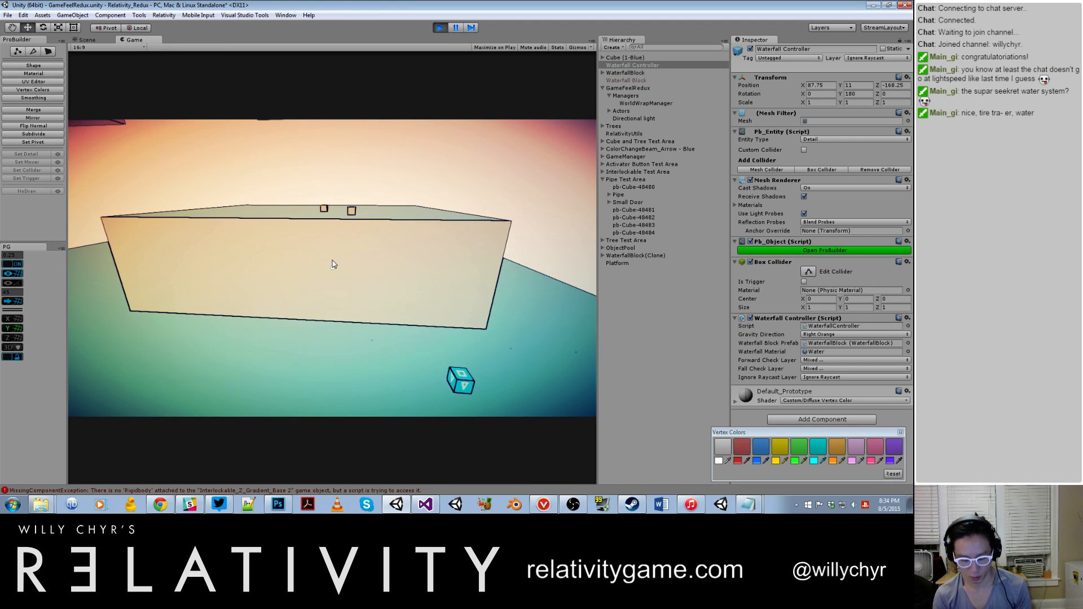
# Step: Try raising the Waterfall Controller while the game is paused, and exit play mode
pyautogui.hotkey('ctrl', 'shift', 'p')
pyautogui.scroll(15, 393, 240)
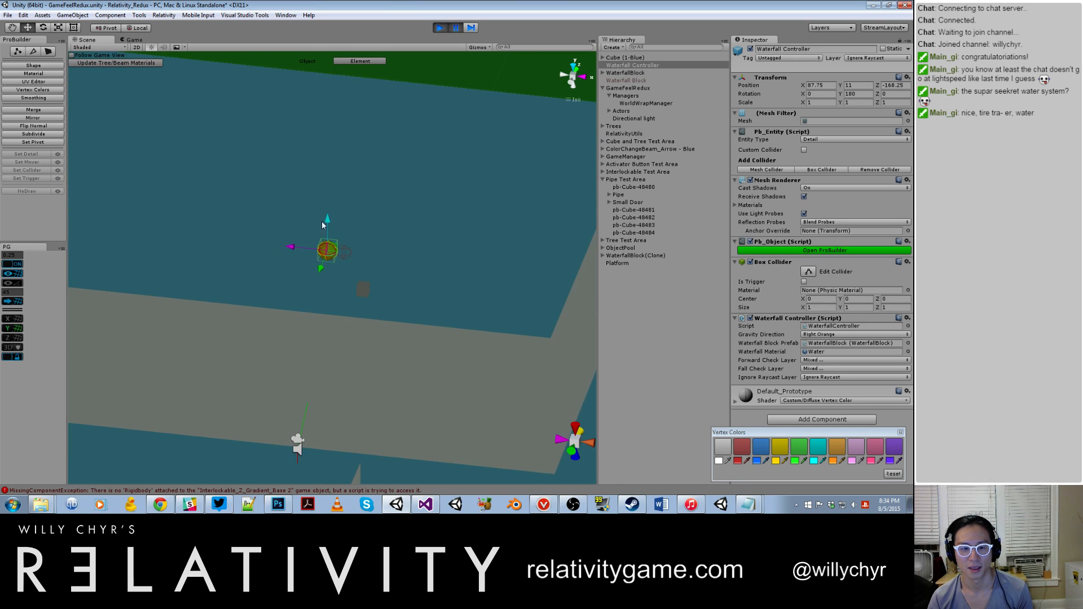
pyautogui.moveTo(326, 215); pyautogui.dragTo(324, 174)
pyautogui.click(440, 28)
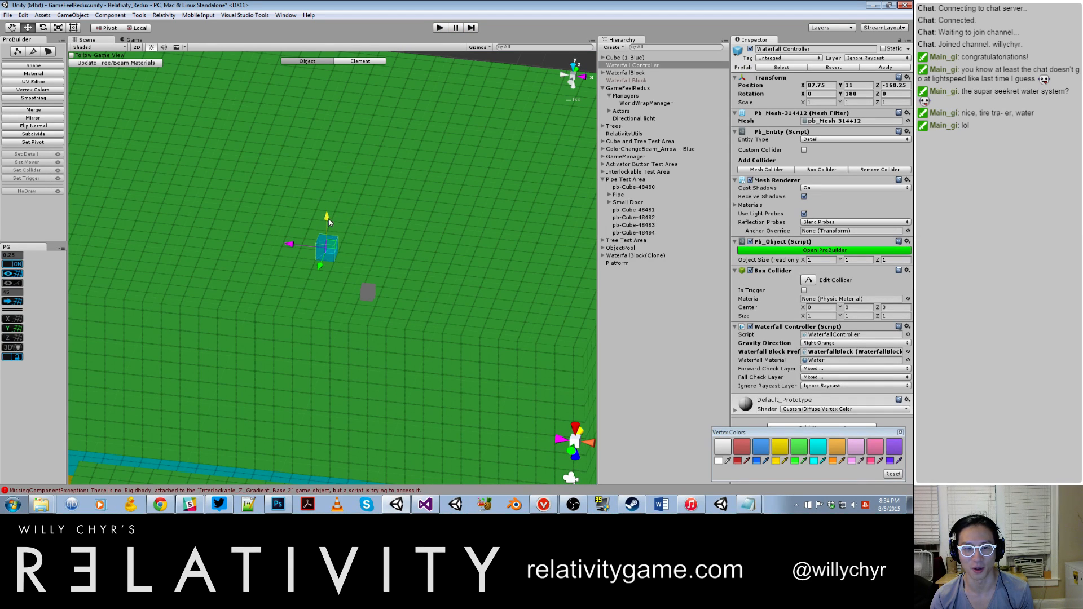
# Step: Raise the Waterfall Controller above the large green block to Y 15.75 and reselect Right Orange as its Gravity Direction
pyautogui.scroll(-5, 327, 215)
pyautogui.moveTo(327, 216); pyautogui.dragTo(327, 160)
pyautogui.scroll(-5, 394, 181)
pyautogui.keyDown('alt'); pyautogui.moveTo(394, 180); pyautogui.dragTo(415, 79); pyautogui.keyUp('alt')
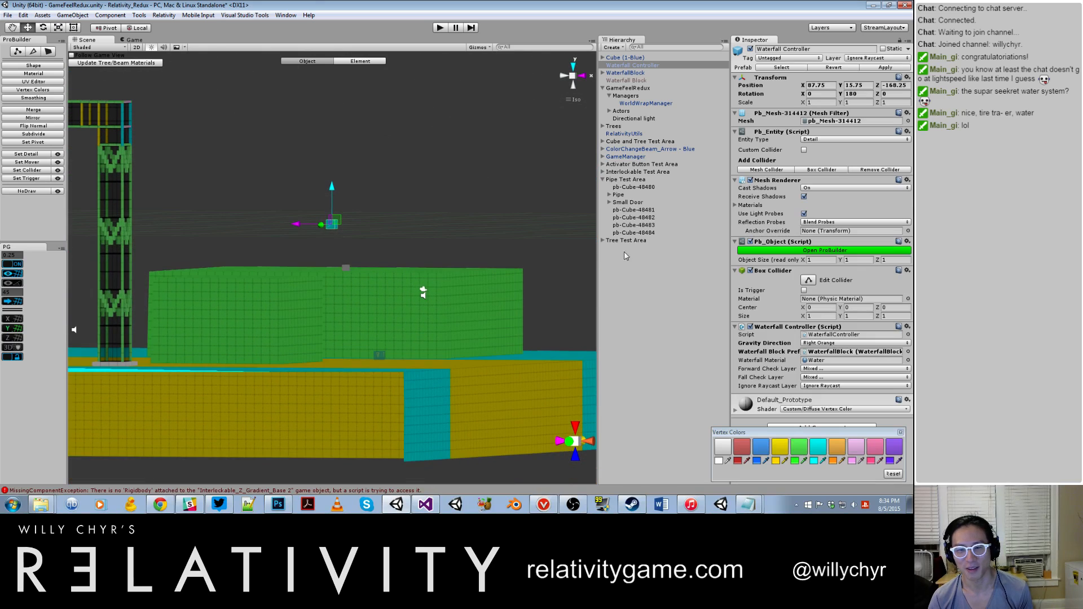
pyautogui.click(821, 345)
pyautogui.click(820, 395)
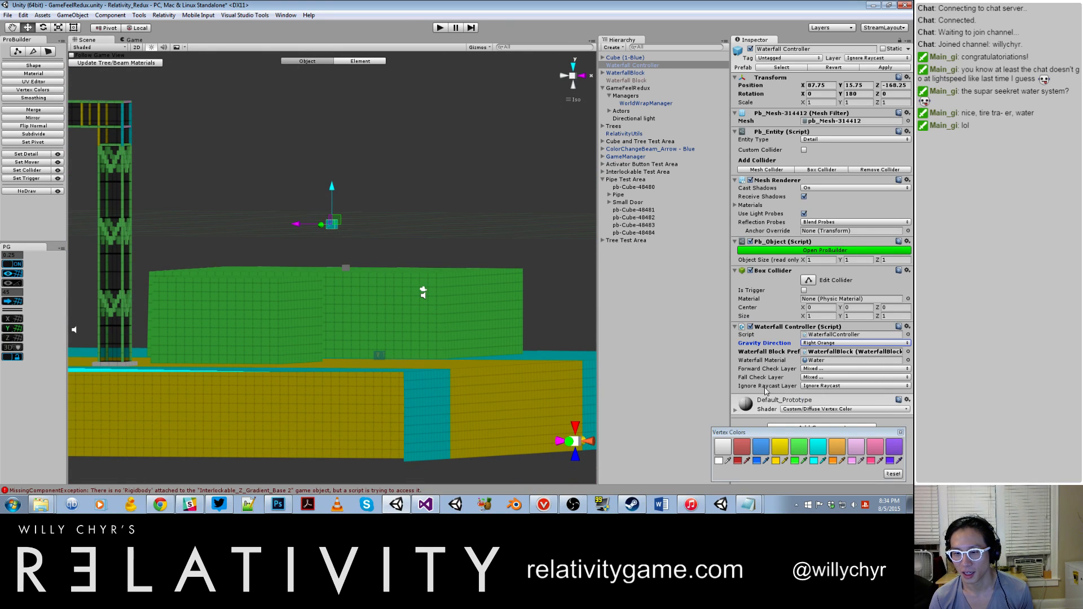
# Step: Play-test the scene to check the raised Waterfall Controller above the block, and exit play mode
pyautogui.scroll(-5, 410, 232)
pyautogui.keyDown('alt'); pyautogui.moveTo(410, 235); pyautogui.dragTo(367, 282); pyautogui.keyUp('alt')
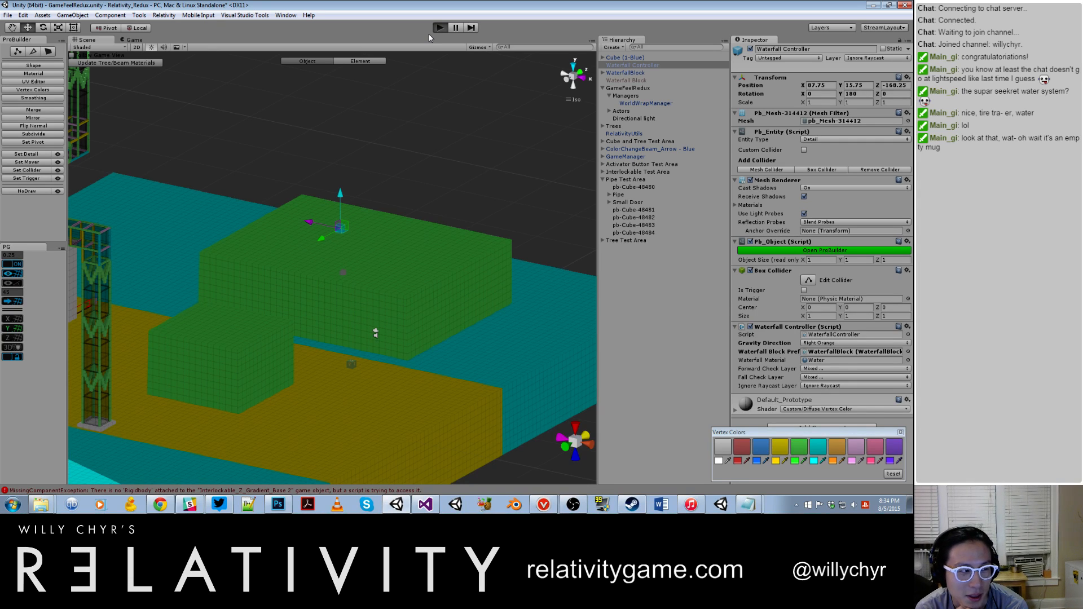
pyautogui.click(439, 27)
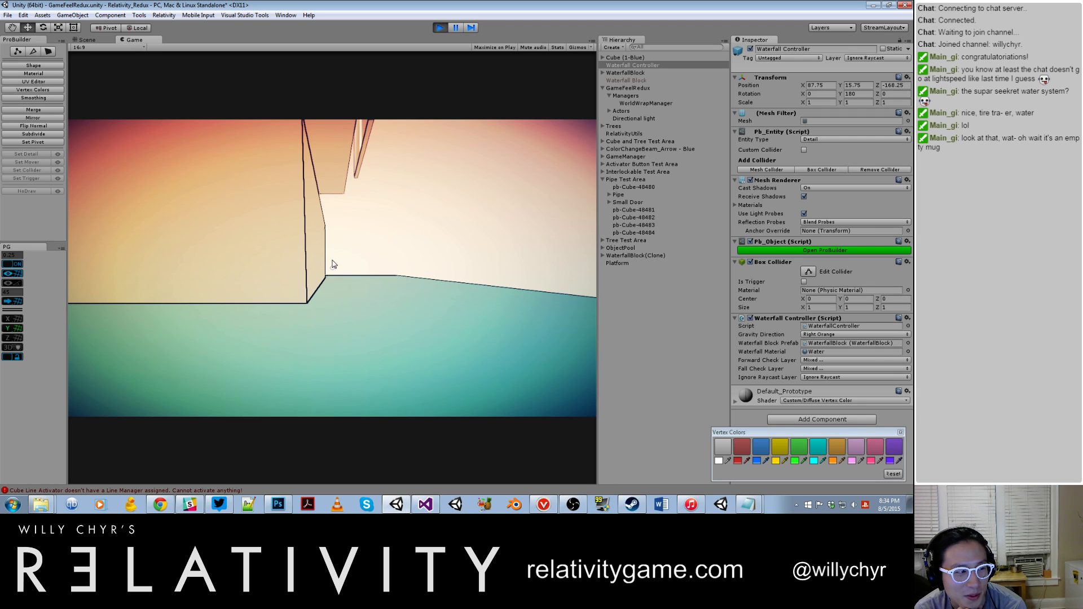
pyautogui.press('s')
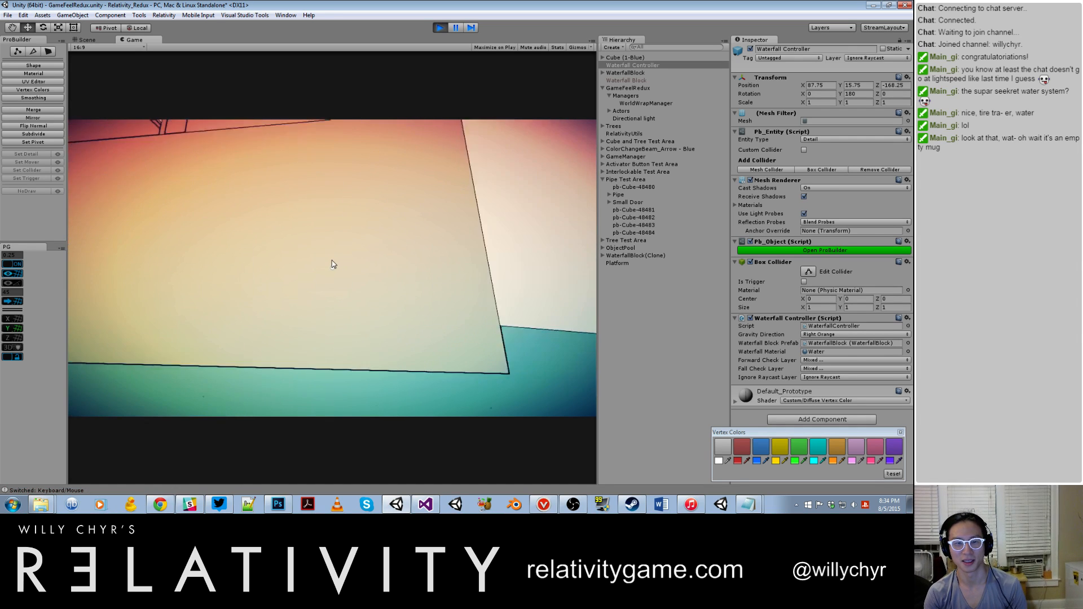
pyautogui.press('s')
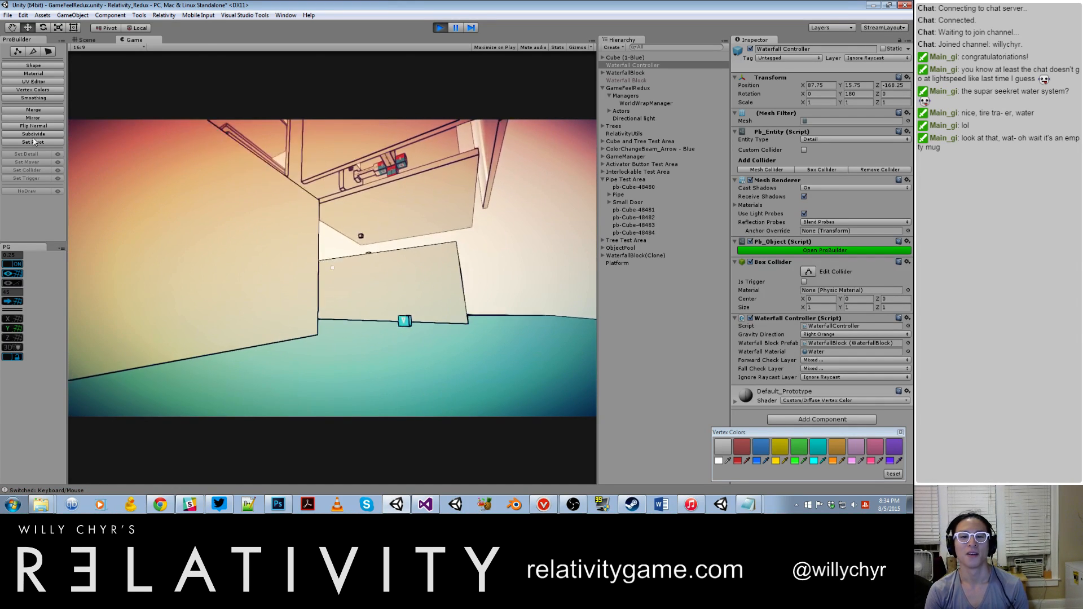
pyautogui.click(333, 264)
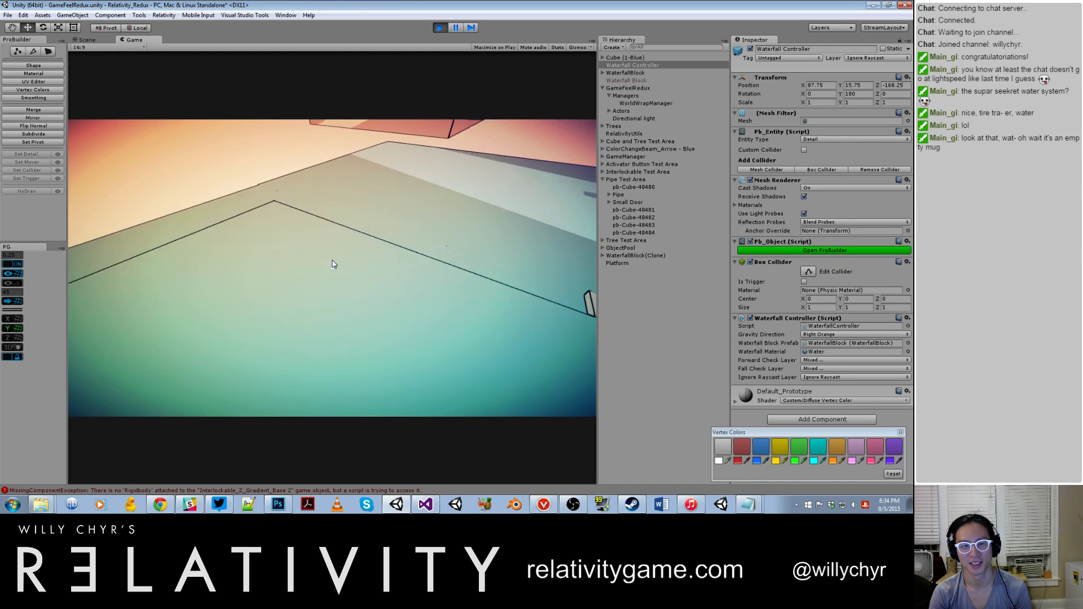
pyautogui.press('w')
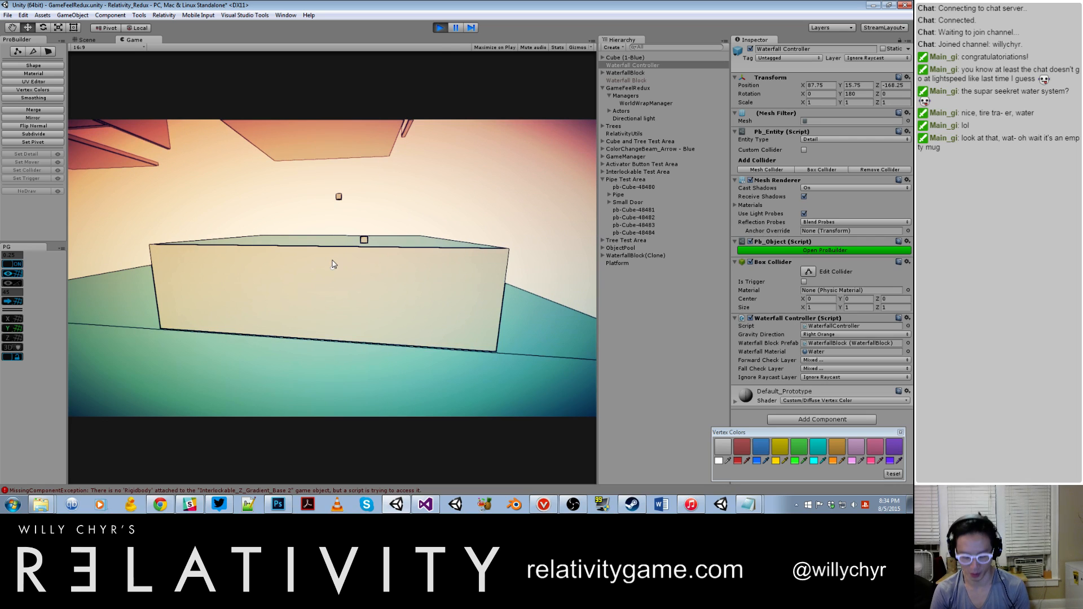
pyautogui.hotkey('ctrl', 'p')
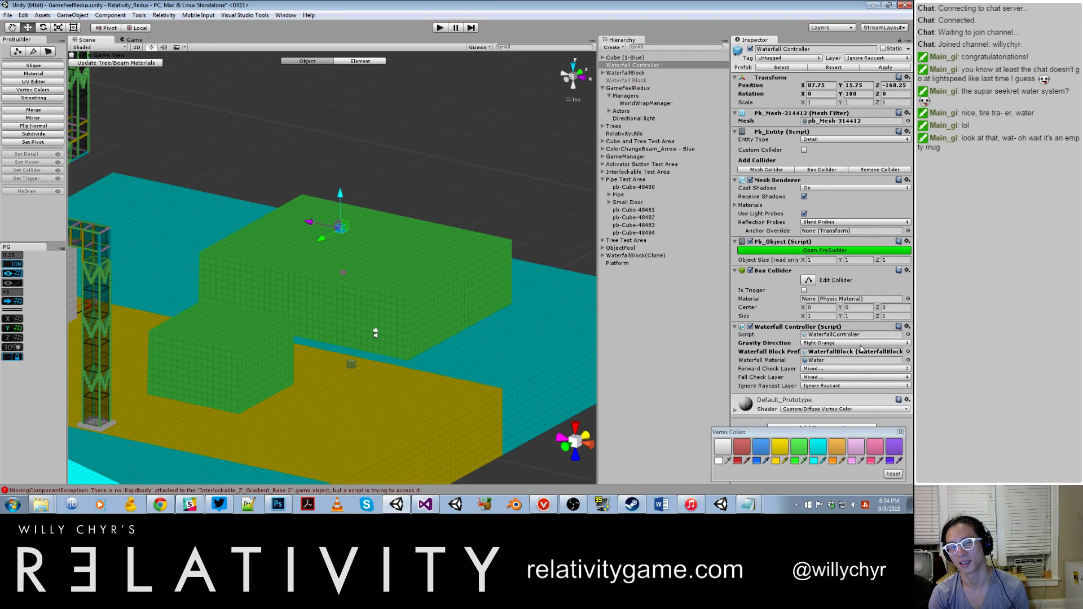
# Step: Set the Waterfall Controller's Gravity Direction to Down Blue and play-test the resulting water flow
pyautogui.click(862, 345)
pyautogui.click(849, 354)
pyautogui.click(441, 28)
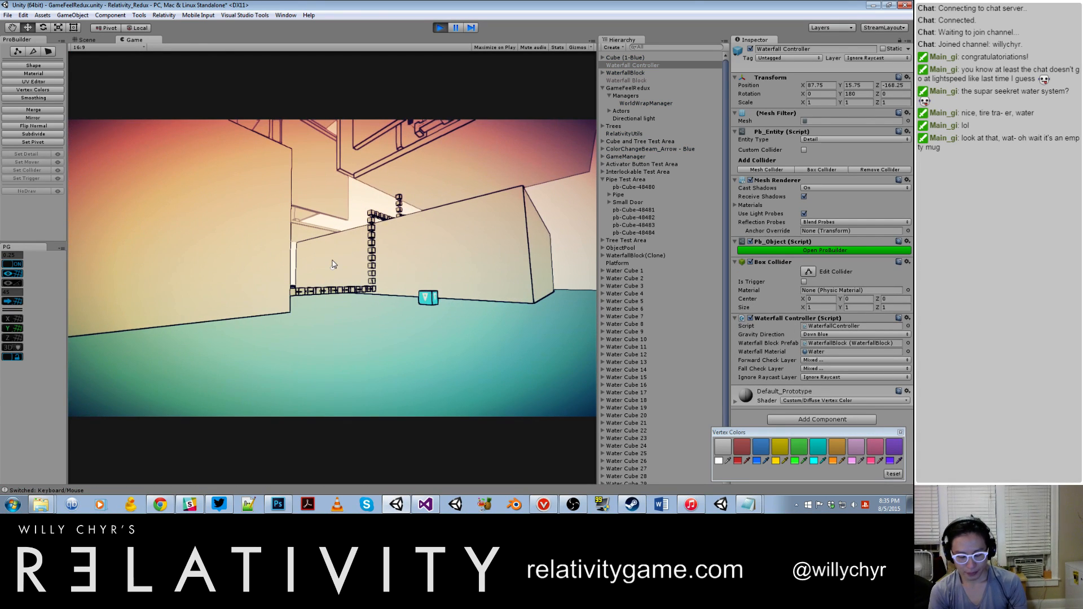
pyautogui.hotkey('ctrl', 'p')
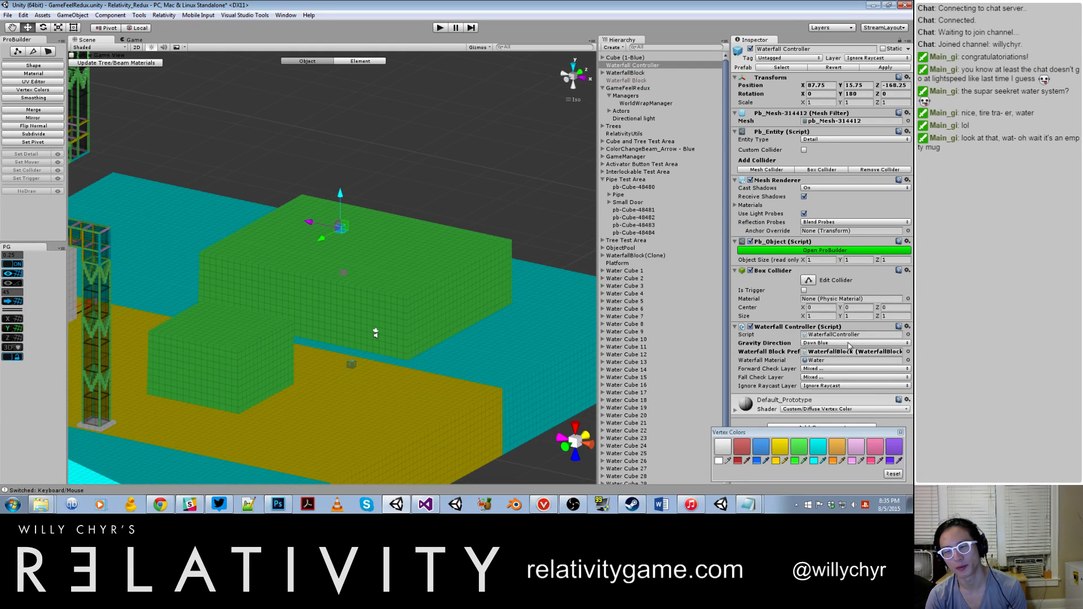
# Step: Set the Waterfall Controller's Gravity Direction to Up Red, play-test the scene, and exit play mode
pyautogui.click(852, 344)
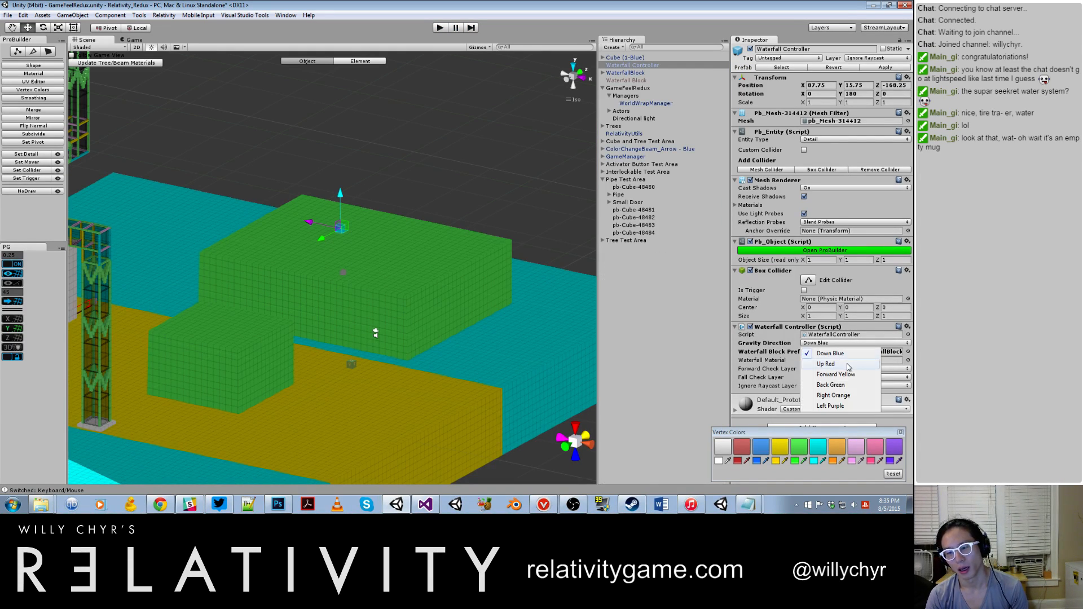
pyautogui.click(850, 365)
pyautogui.click(439, 29)
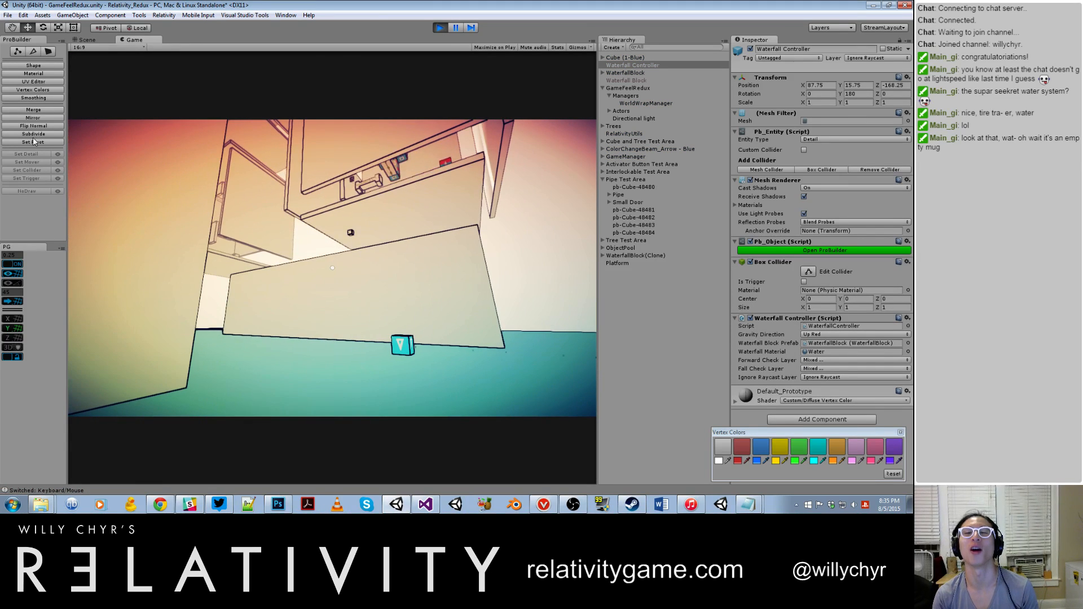
pyautogui.hotkey('ctrl', 'p')
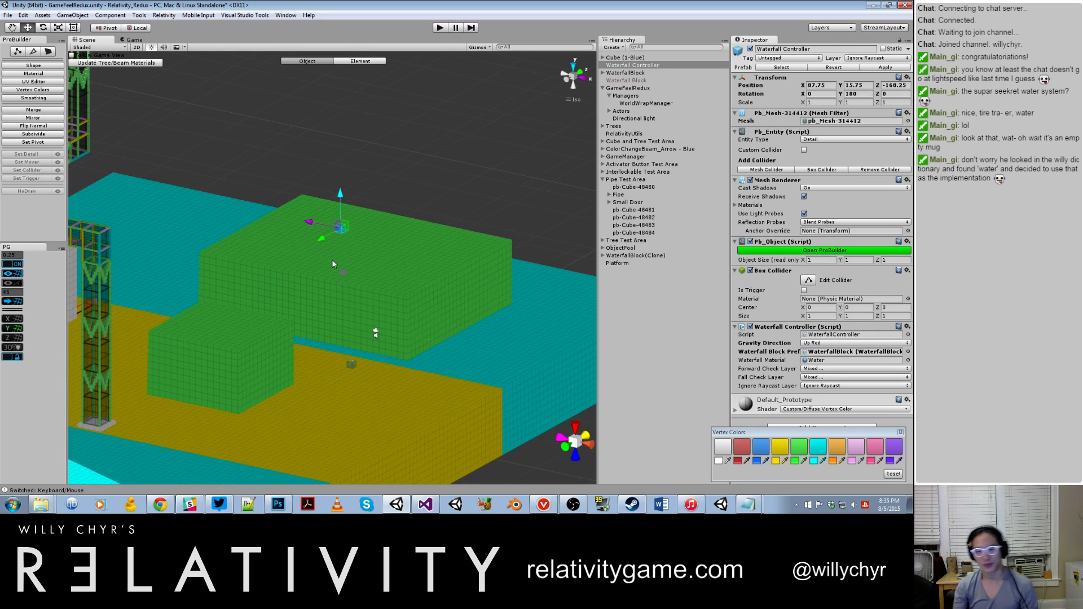
pyautogui.click(429, 302)
pyautogui.scroll(-3, 367, 321)
pyautogui.scroll(-3, 282, 339)
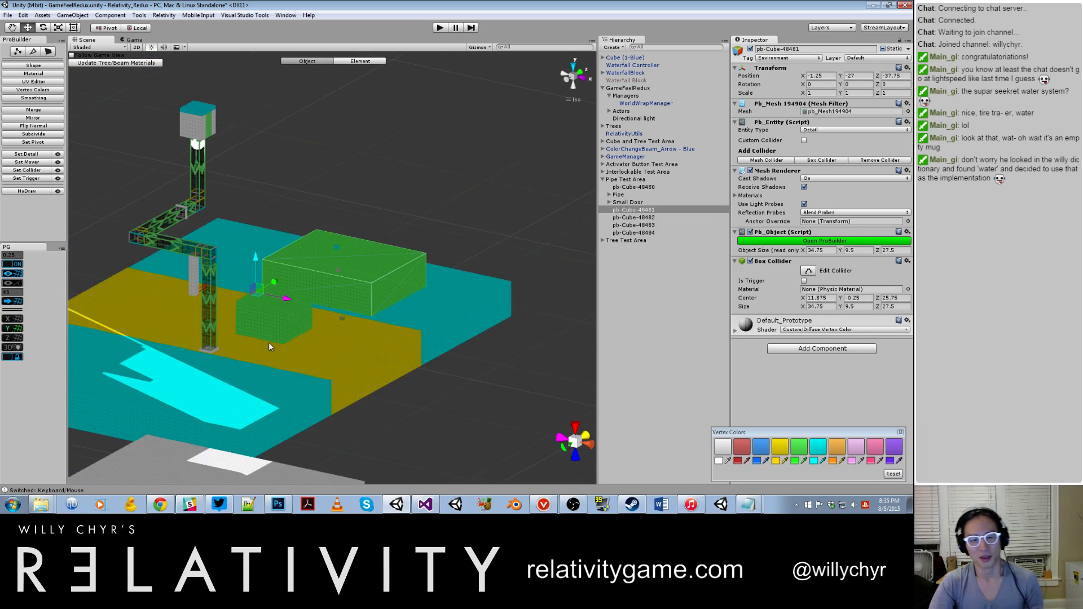
pyautogui.scroll(3, 263, 323)
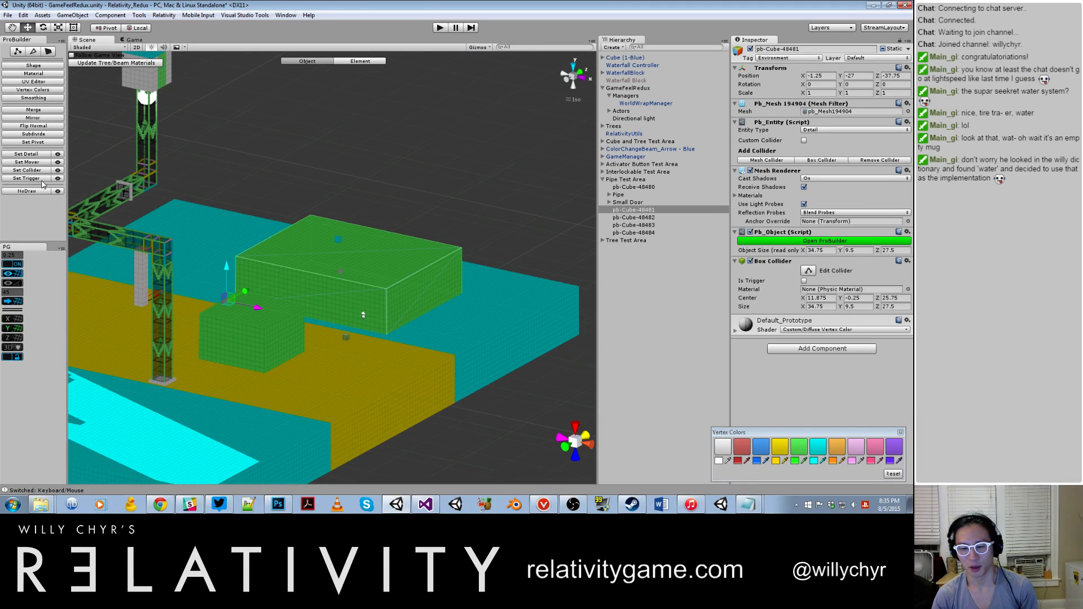
# Step: Open a new Notepad document and title it as notes for the colleague, dated 2015-08-05
pyautogui.click(19, 506)
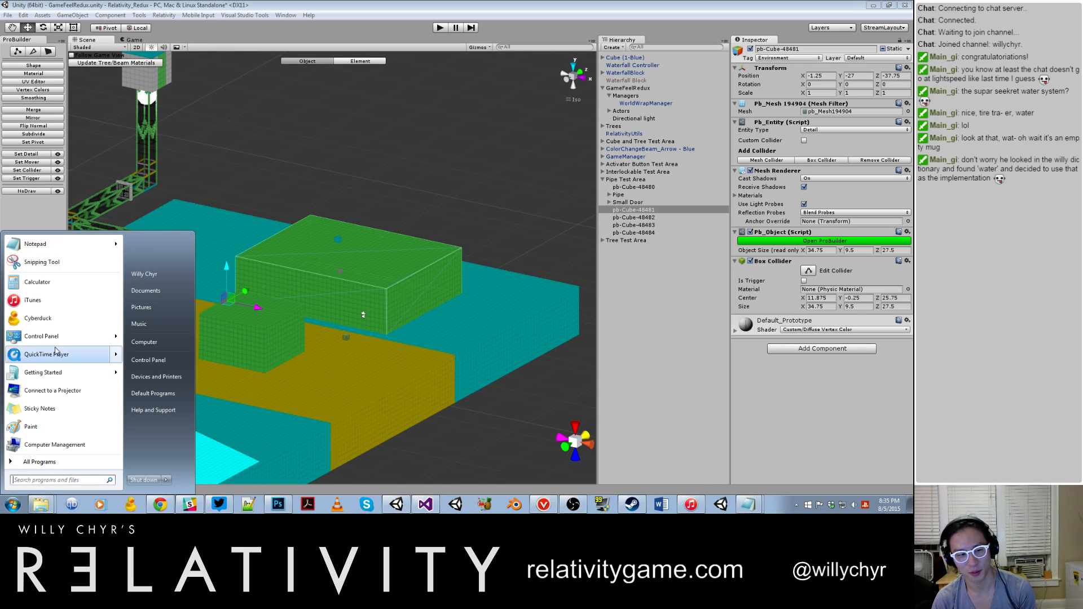
pyautogui.moveTo(52, 251)
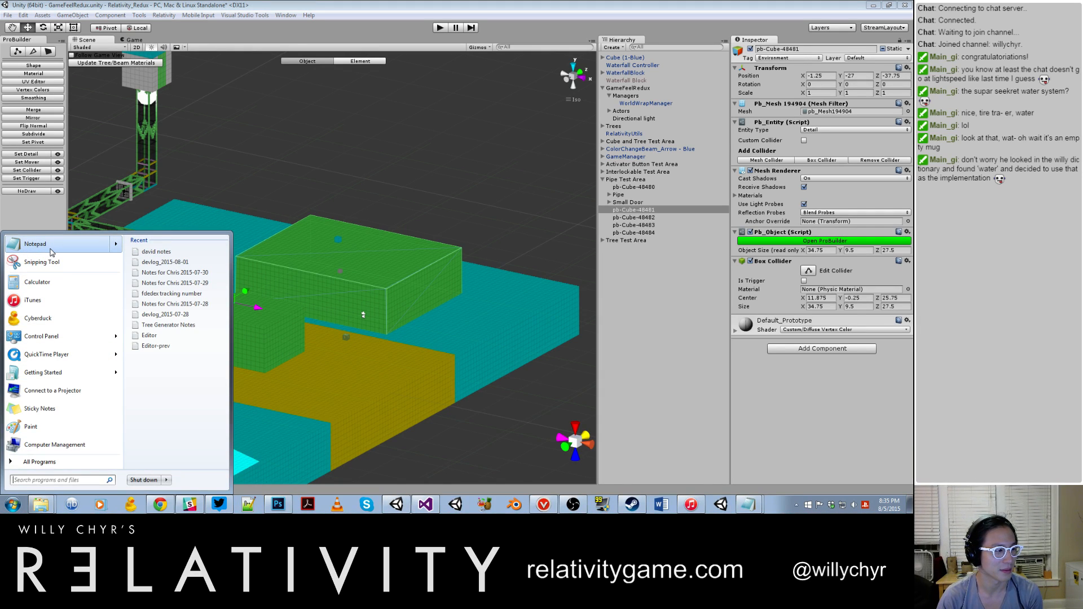
pyautogui.click(51, 249)
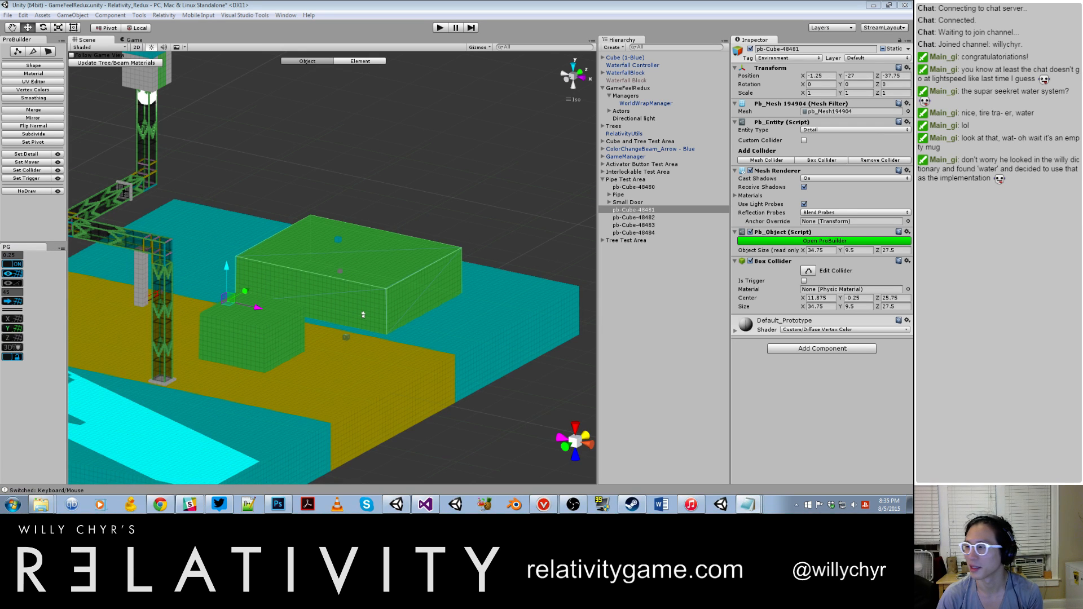
pyautogui.write('Notes for Chri')
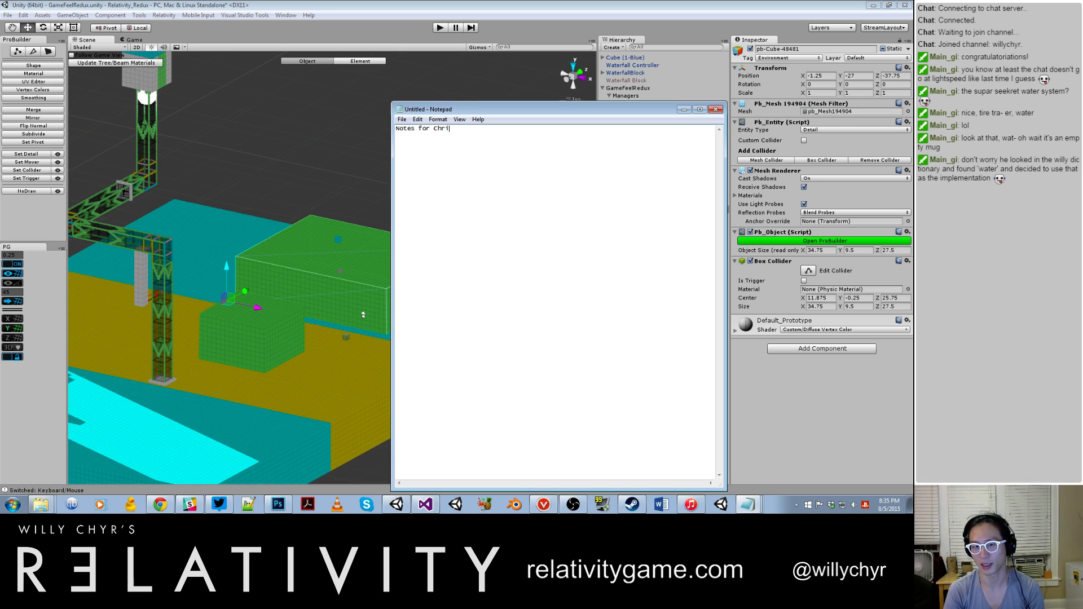
pyautogui.write('s 2015-08-05')
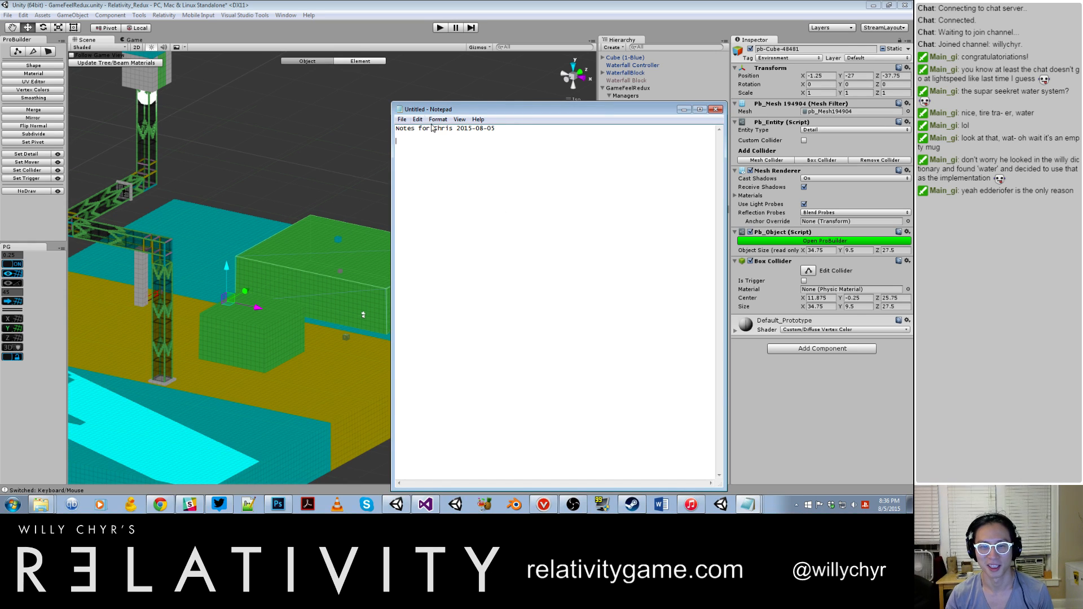
# Step: Save the note in the Desktop folder holding the colleague's earlier notes, following their file naming with the date 2015-08-05
pyautogui.click(404, 120)
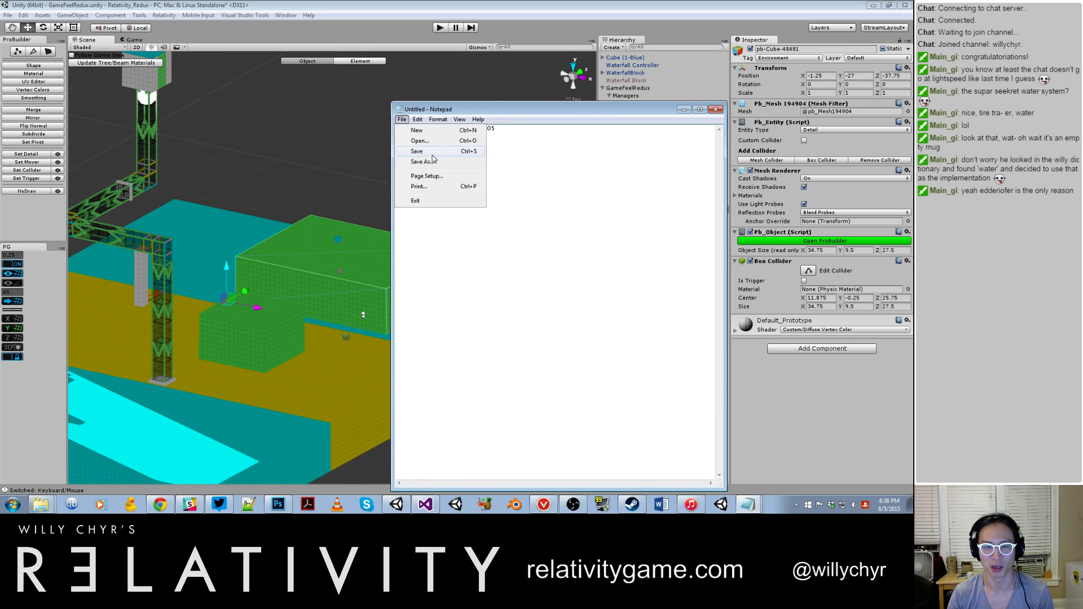
pyautogui.click(432, 163)
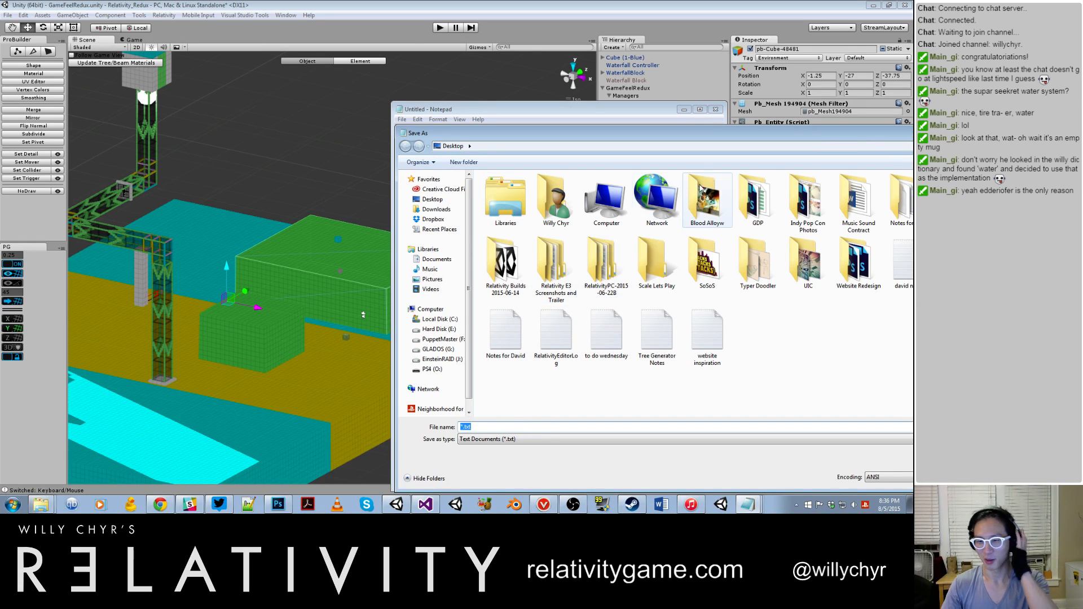
pyautogui.moveTo(847, 134); pyautogui.dragTo(716, 135)
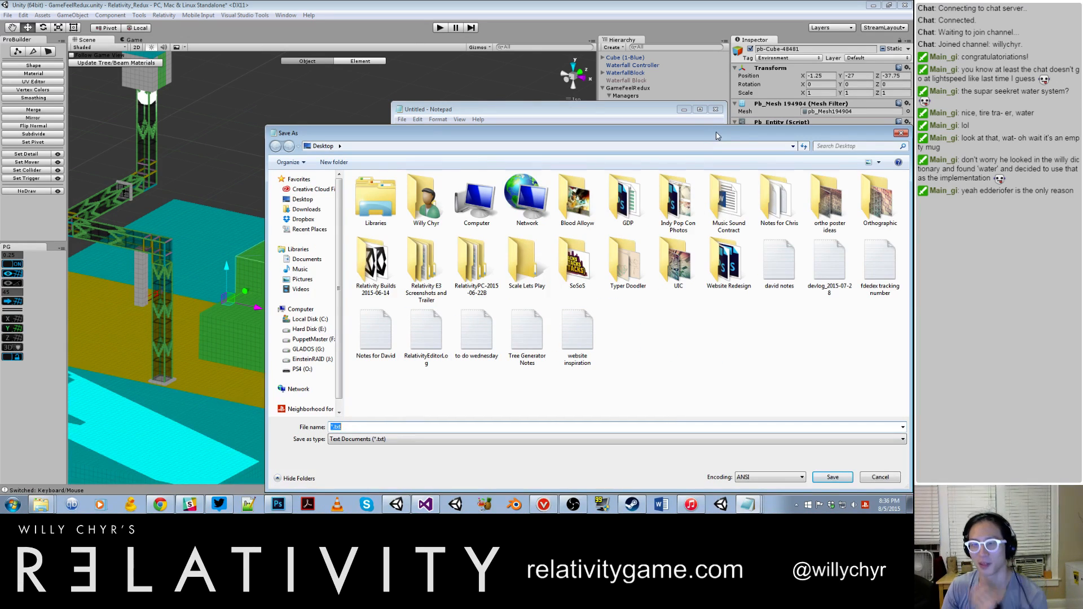
pyautogui.doubleClick(785, 212)
pyautogui.click(438, 313)
pyautogui.click(404, 428)
pyautogui.moveTo(407, 428); pyautogui.dragTo(387, 427)
pyautogui.write('8-05')
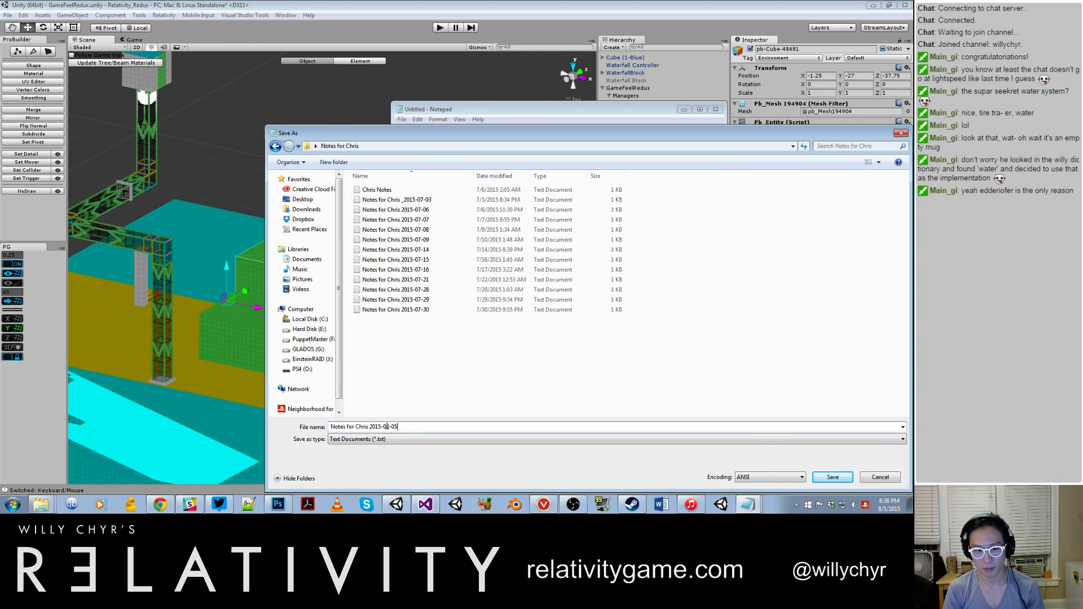
pyautogui.press('Return')
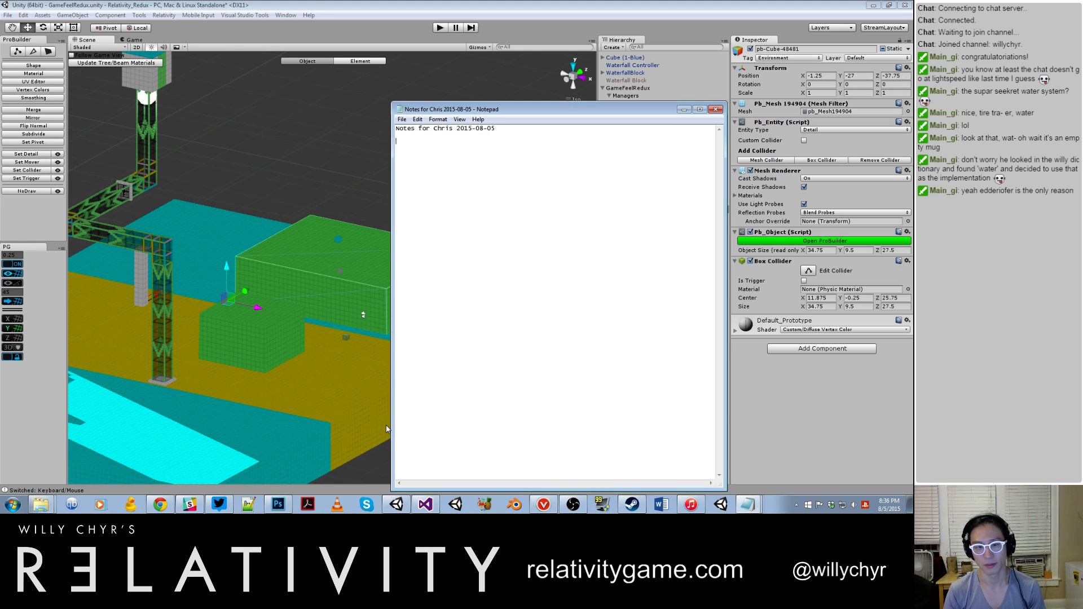
# Step: Write the first note line, "Color doesn't work in different directions", and start a new line below it
pyautogui.write("Color doesn't work in mu")
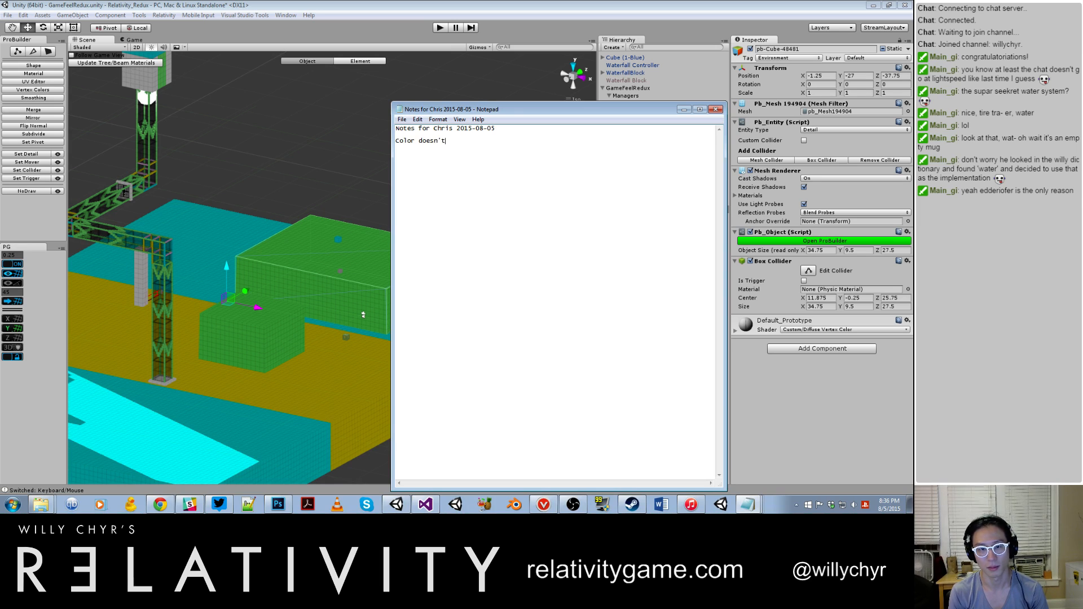
pyautogui.press('BackSpace')
pyautogui.press('BackSpace')
pyautogui.write('di')
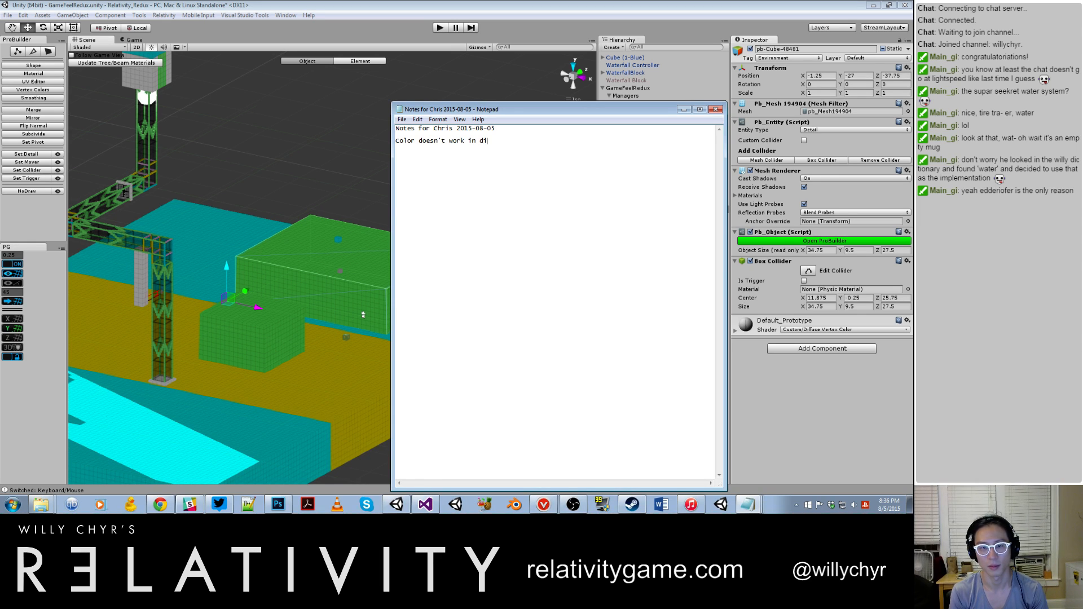
pyautogui.write('fferent directions')
pyautogui.press('Return')
pyautogui.press('Return')
pyautogui.write('color')
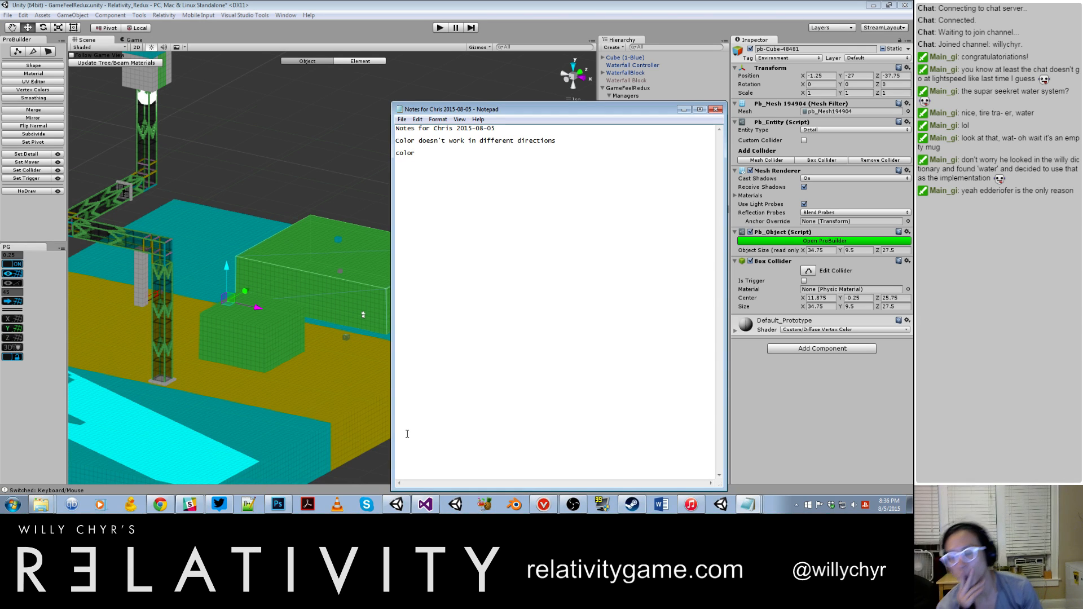
pyautogui.press('BackSpace')
pyautogui.press('BackSpace')
pyautogui.press('BackSpace')
pyautogui.press('BackSpace')
pyautogui.press('BackSpace')
pyautogui.press('BackSpace')
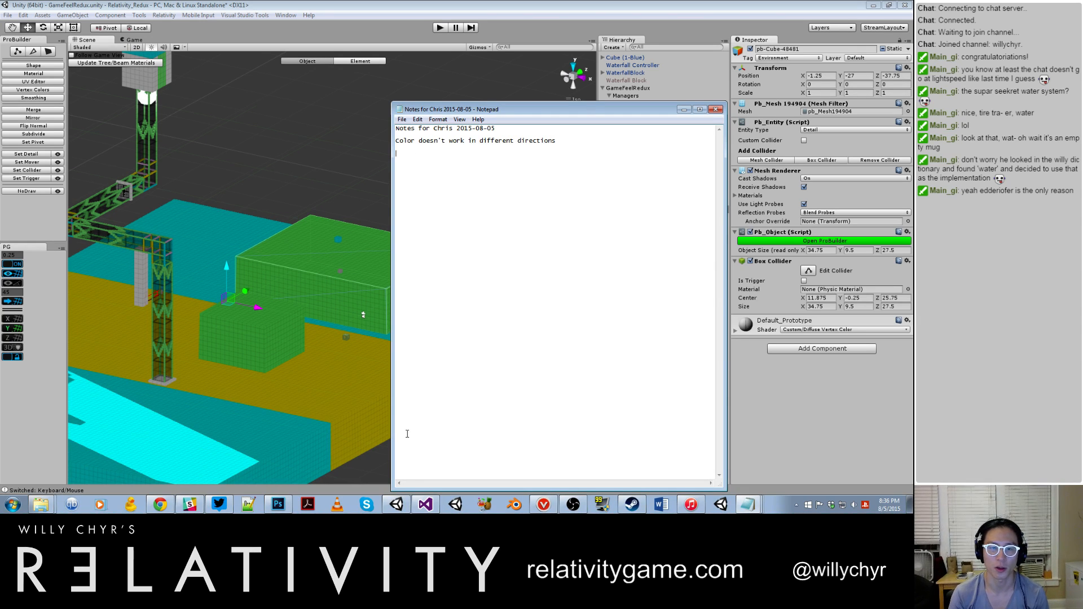
# Step: Replace the word "Color" at the start of the first note line with "water"
pyautogui.press('Up')
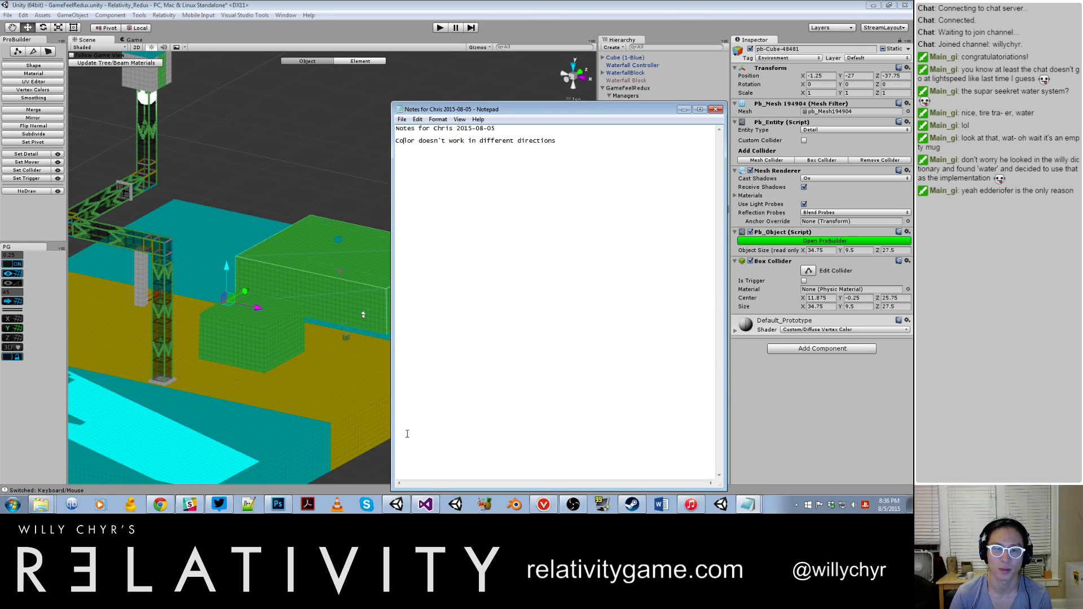
pyautogui.press('BackSpace')
pyautogui.press('BackSpace')
pyautogui.press('BackSpace')
pyautogui.press('BackSpace')
pyautogui.press('BackSpace')
pyautogui.write('water')
# Step: Add the line "water shouldn't get off with player" below the first note
pyautogui.press('Down')
pyautogui.press('Down')
pyautogui.write("water shouldn't get u")
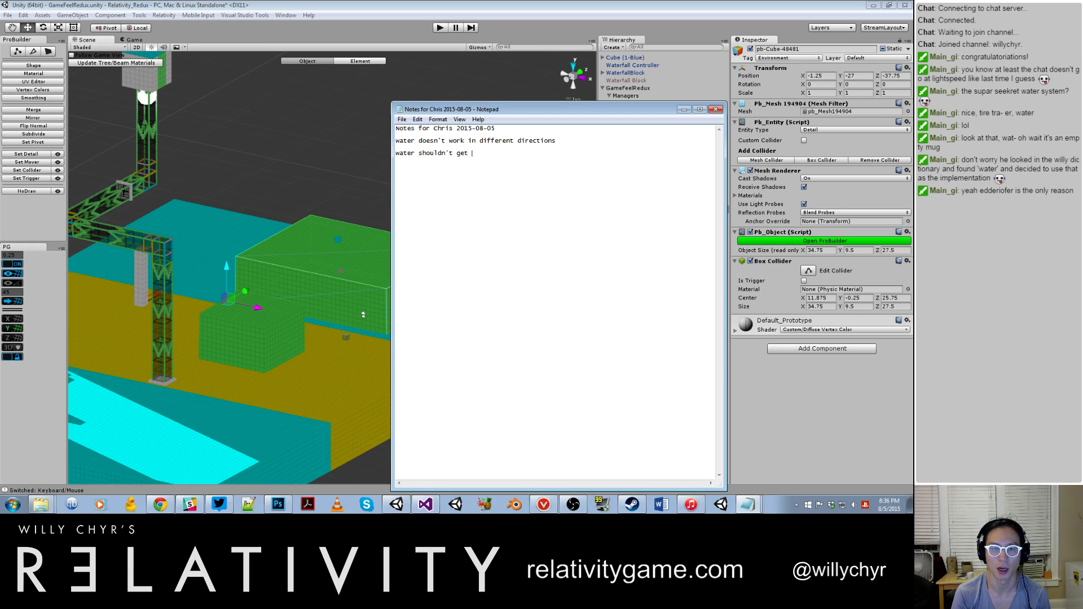
pyautogui.press('BackSpace')
pyautogui.write('opff')
pyautogui.press('BackSpace')
pyautogui.press('BackSpace')
pyautogui.press('BackSpace')
pyautogui.press('BackSpace')
pyautogui.write('fff')
pyautogui.press('BackSpace')
pyautogui.write('with player')
# Step: Add the line "cube when pushed against water should not have resistance" to the notes
pyautogui.press('Return')
pyautogui.press('Return')
pyautogui.write('b')
pyautogui.write('cube when p')
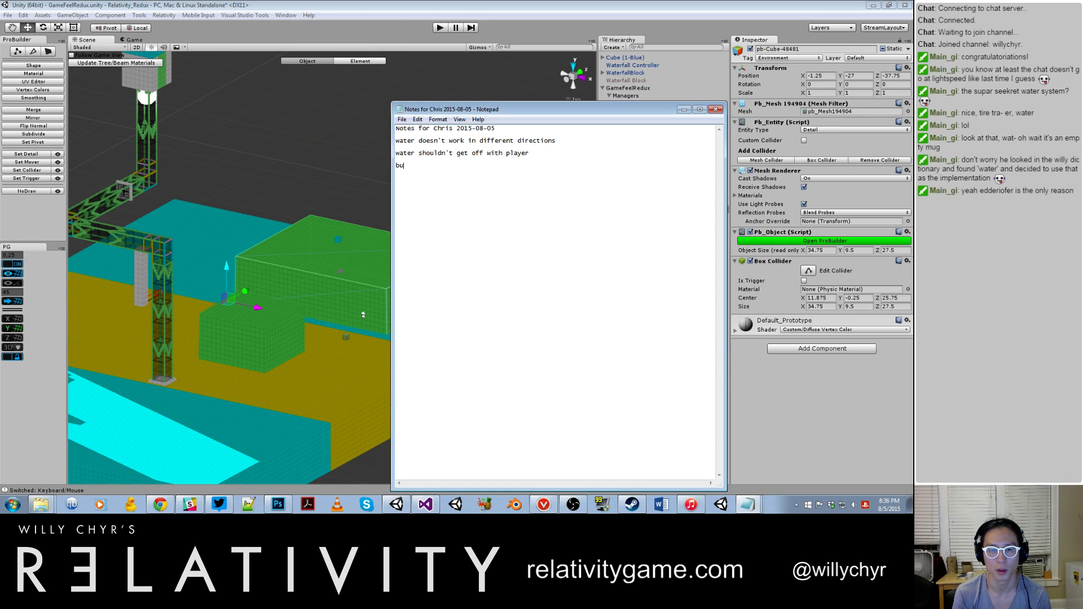
pyautogui.write('ushes ')
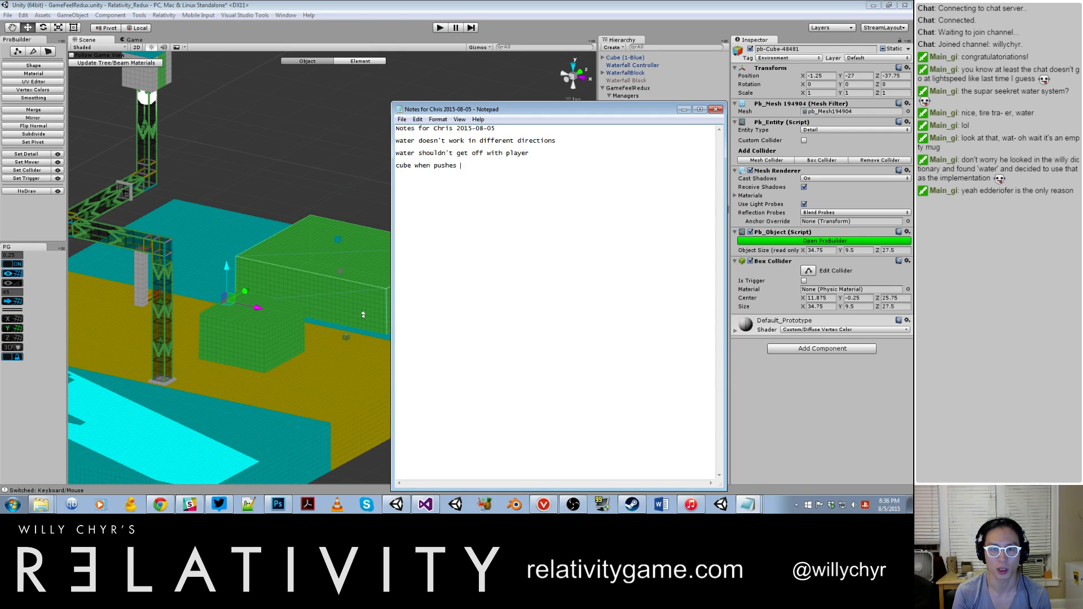
pyautogui.write('against water should not have')
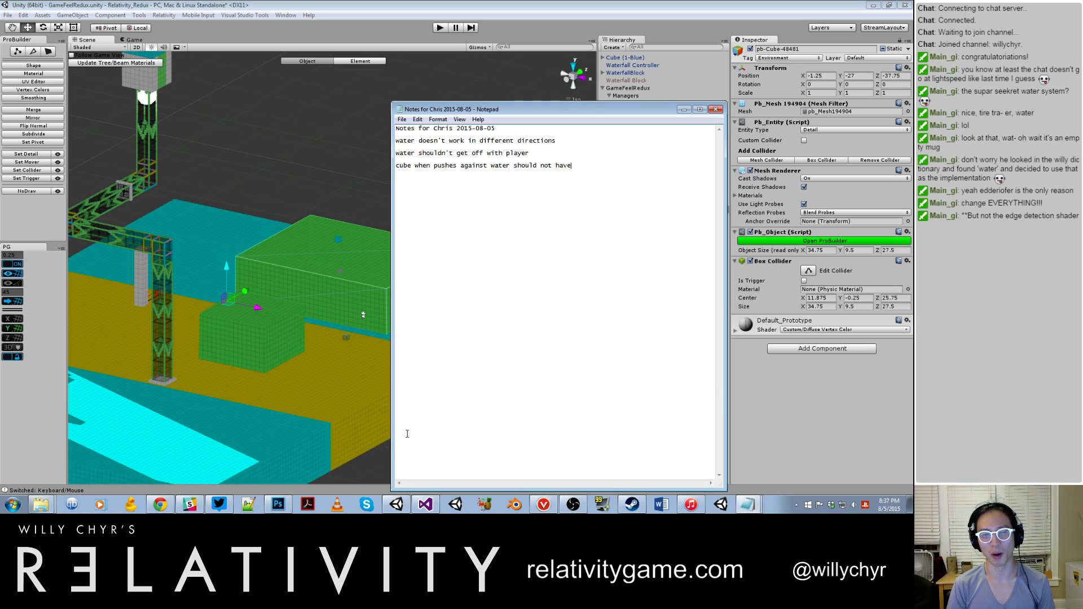
pyautogui.click(458, 165)
pyautogui.press('BackSpace')
pyautogui.write('d')
pyautogui.click(580, 175)
pyautogui.write('resistance')
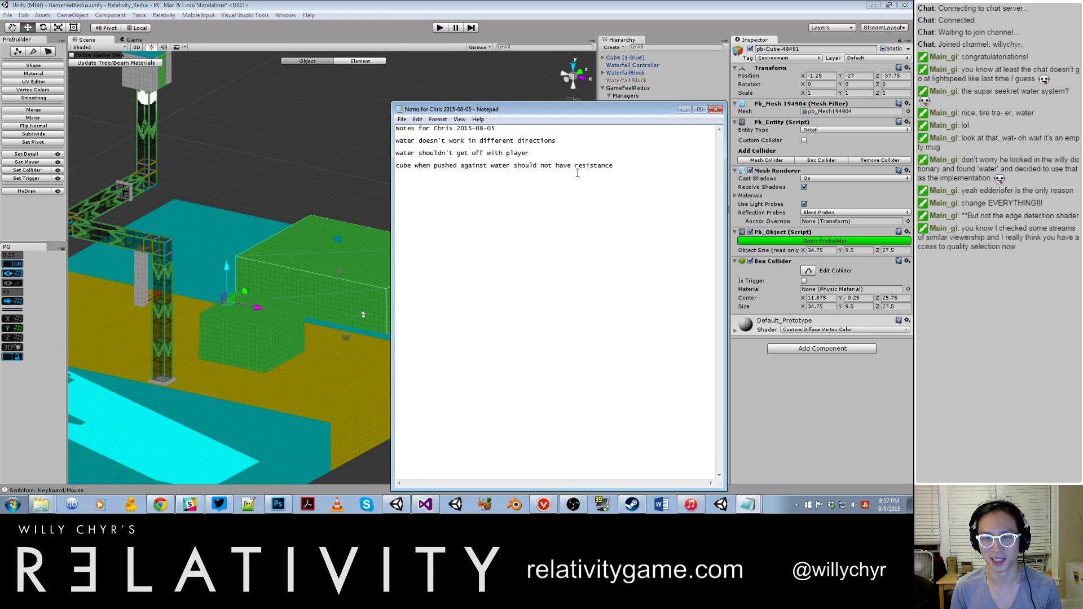
# Step: Add the line "different color water needs to show" to the notes
pyautogui.press('Return')
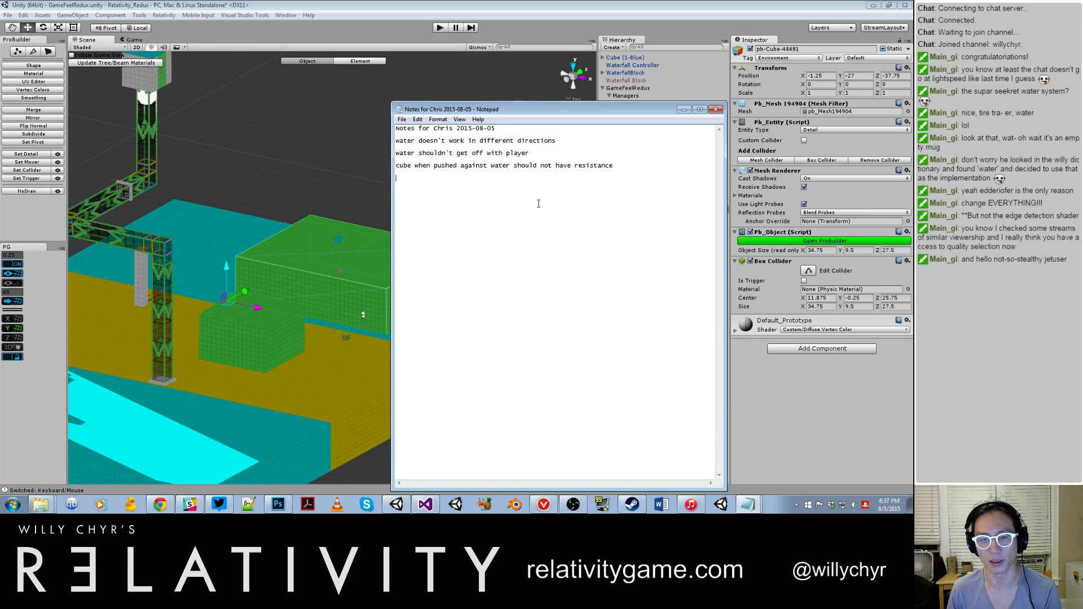
pyautogui.write('ifferent color cubes')
pyautogui.press('BackSpace')
pyautogui.press('BackSpace')
pyautogui.press('BackSpace')
pyautogui.press('BackSpace')
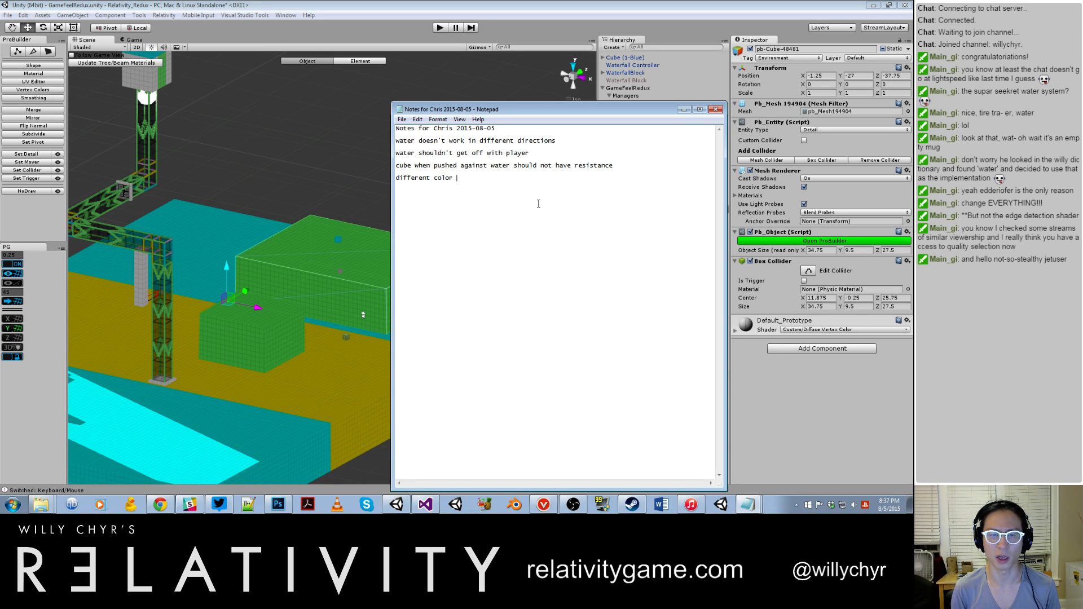
pyautogui.write('water f')
pyautogui.press('BackSpace')
pyautogui.write('needs to sho')
pyautogui.write('w')
# Step: Add the lines "water needs to bend with cubes" and "cubes rotation" to the notes
pyautogui.press('Return')
pyautogui.write('water needs to ')
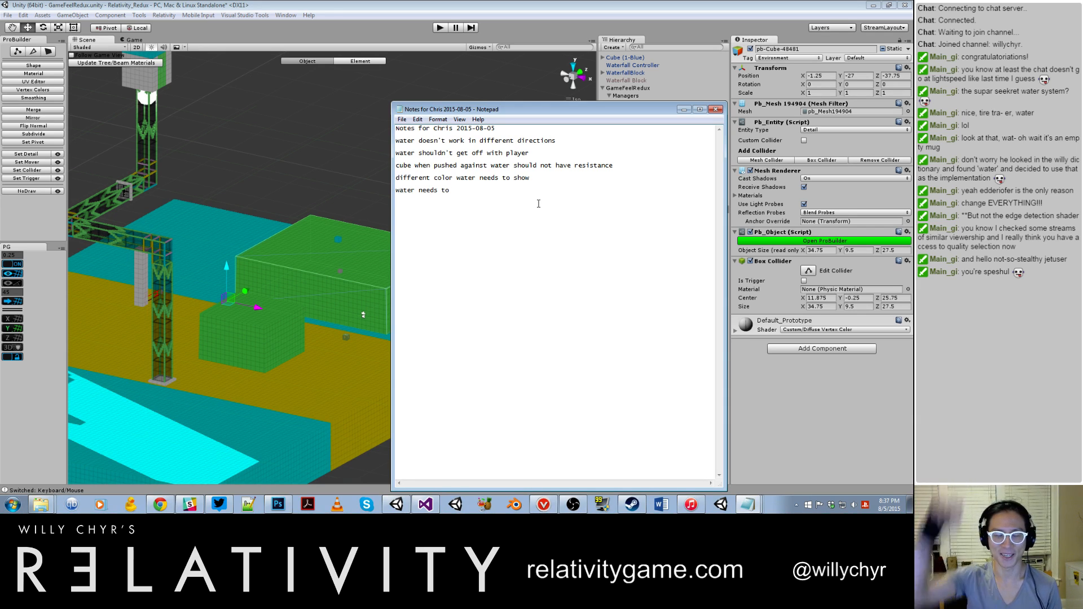
pyautogui.write('be')
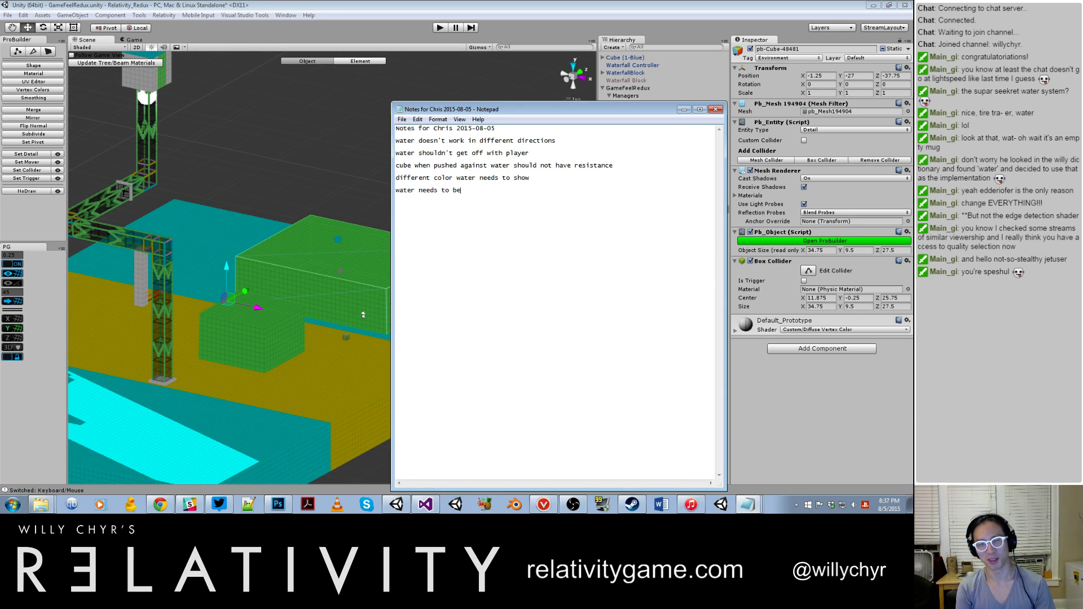
pyautogui.write('nd whenith cubes')
pyautogui.press('Return')
pyautogui.write('cubes rotation')
pyautogui.press('Return')
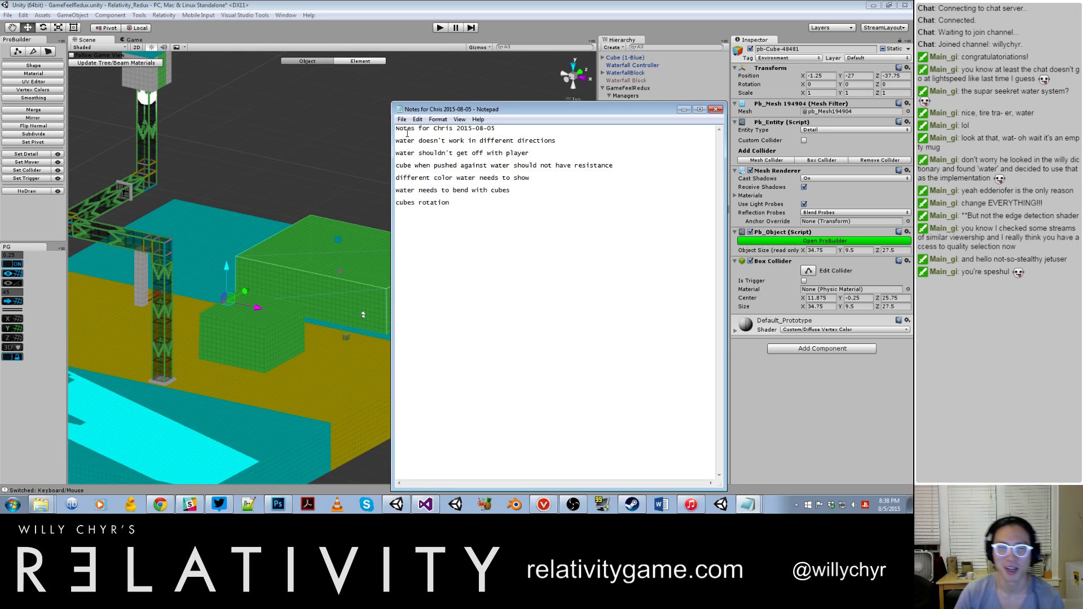
# Step: Switch back to Unity and examine the whole scene, including the colored rooms, the cube cluster and the test areas
pyautogui.click(353, 154)
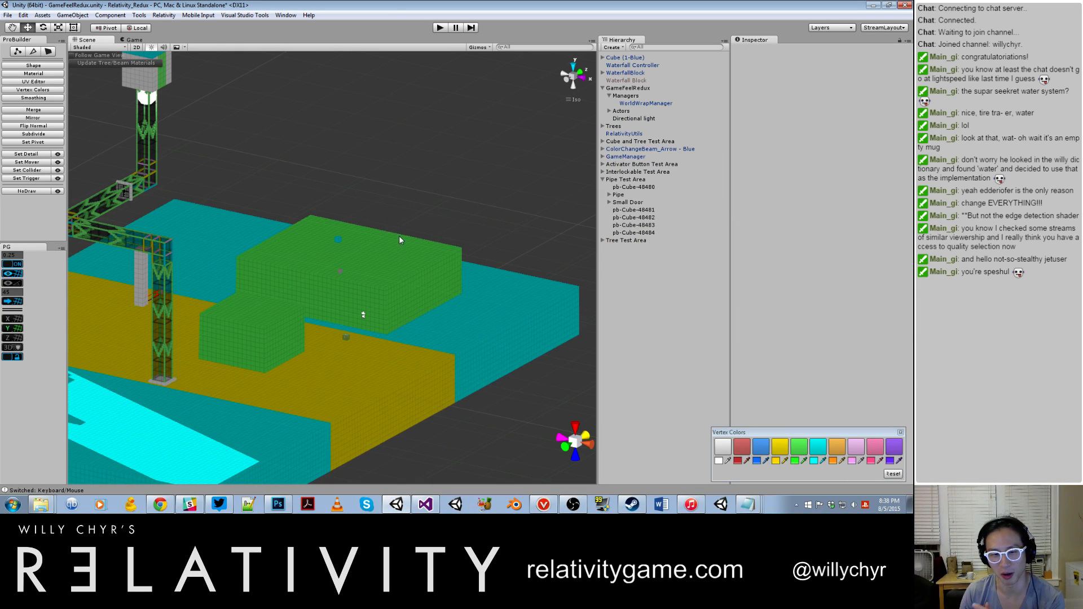
pyautogui.scroll(-5, 398, 236)
pyautogui.keyDown('alt'); pyautogui.moveTo(385, 253); pyautogui.dragTo(293, 230); pyautogui.keyUp('alt')
pyautogui.scroll(-6, 231, 222)
pyautogui.moveTo(293, 230); pyautogui.dragTo(530, 301, button='middle')
pyautogui.keyDown('alt'); pyautogui.moveTo(529, 301); pyautogui.dragTo(394, 363, button='right'); pyautogui.keyUp('alt')
pyautogui.moveTo(394, 363); pyautogui.dragTo(163, 388, button='middle')
pyautogui.keyDown('alt'); pyautogui.moveTo(163, 389); pyautogui.dragTo(289, 333, button='right'); pyautogui.keyUp('alt')
pyautogui.keyDown('alt'); pyautogui.moveTo(289, 333); pyautogui.dragTo(244, 365); pyautogui.keyUp('alt')
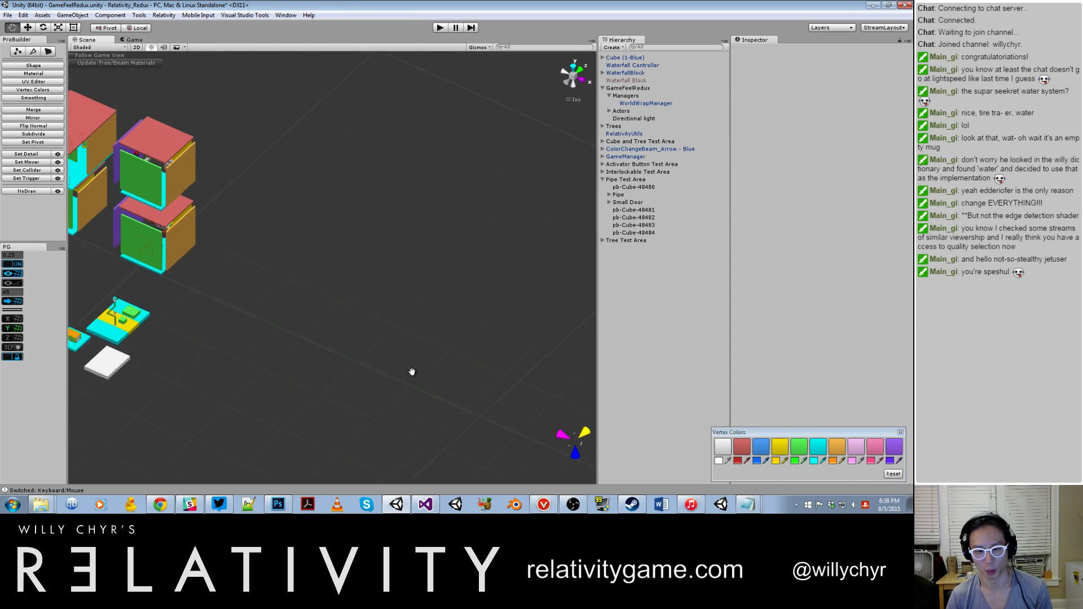
pyautogui.moveTo(244, 365); pyautogui.dragTo(480, 378, button='middle')
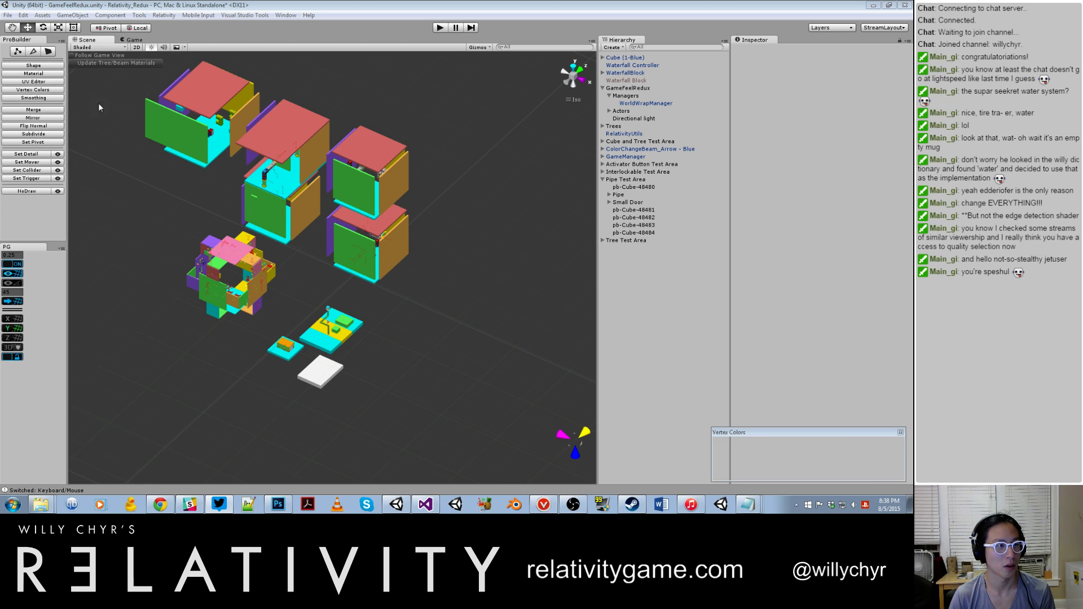
pyautogui.click(100, 131)
pyautogui.scroll(-6, 456, 195)
pyautogui.scroll(20, 395, 220)
pyautogui.keyDown('alt'); pyautogui.moveTo(247, 265); pyautogui.dragTo(223, 294); pyautogui.keyUp('alt')
pyautogui.moveTo(222, 294); pyautogui.dragTo(323, 227, button='middle')
pyautogui.scroll(-4, 323, 227)
pyautogui.scroll(-4, 323, 231)
pyautogui.scroll(-2, 324, 236)
pyautogui.scroll(5, 333, 246)
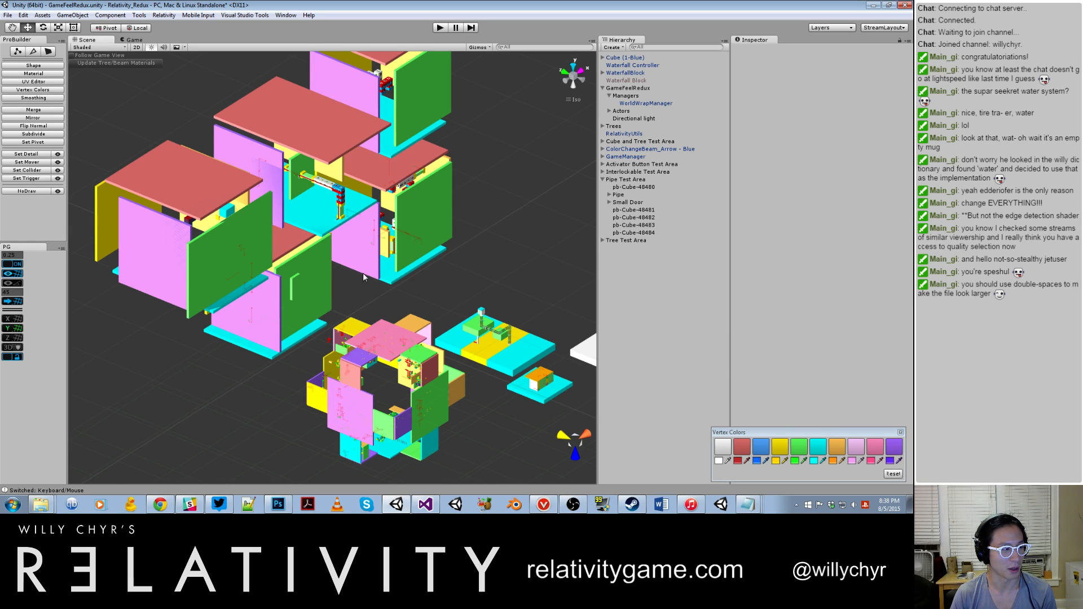
# Step: Switch back to the Notepad notes and add an extra blank line between the dated heading and the list of issues
pyautogui.click(756, 508)
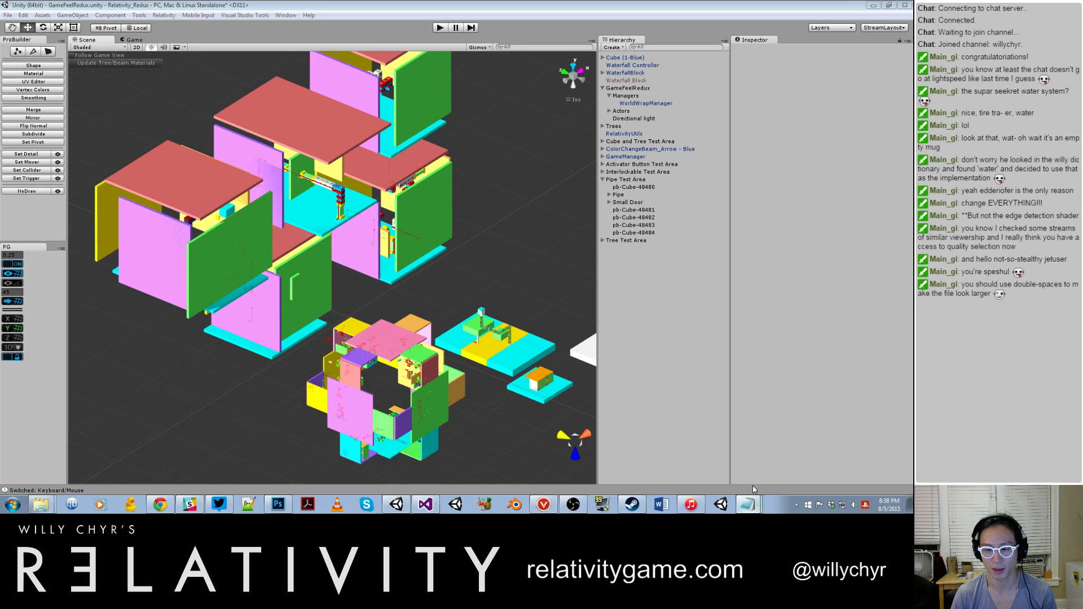
pyautogui.click(534, 128)
pyautogui.press('Return')
pyautogui.press('Return')
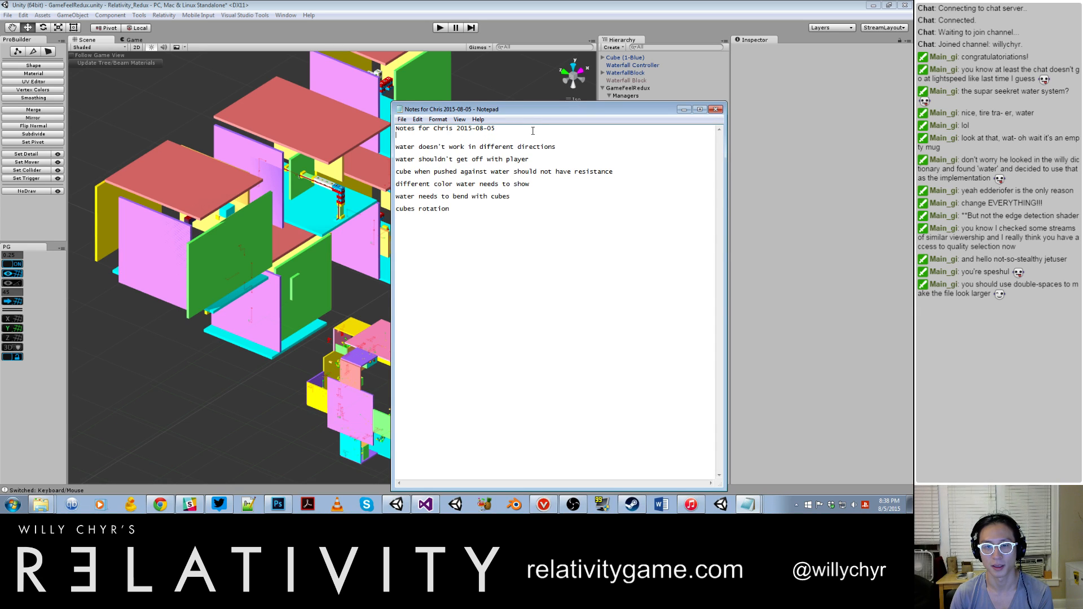
pyautogui.press('BackSpace')
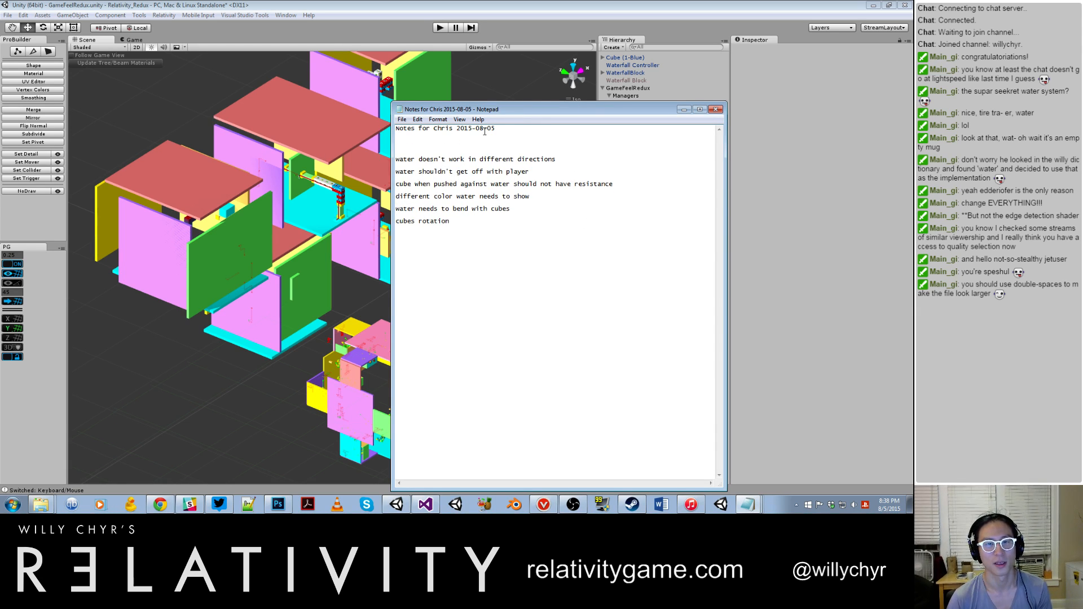
# Step: Switch back to Unity and select the white platform beside the pipe and interlockable test areas
pyautogui.click(162, 352)
pyautogui.scroll(-8, 170, 344)
pyautogui.keyDown('alt'); pyautogui.moveTo(271, 314); pyautogui.dragTo(220, 276); pyautogui.keyUp('alt')
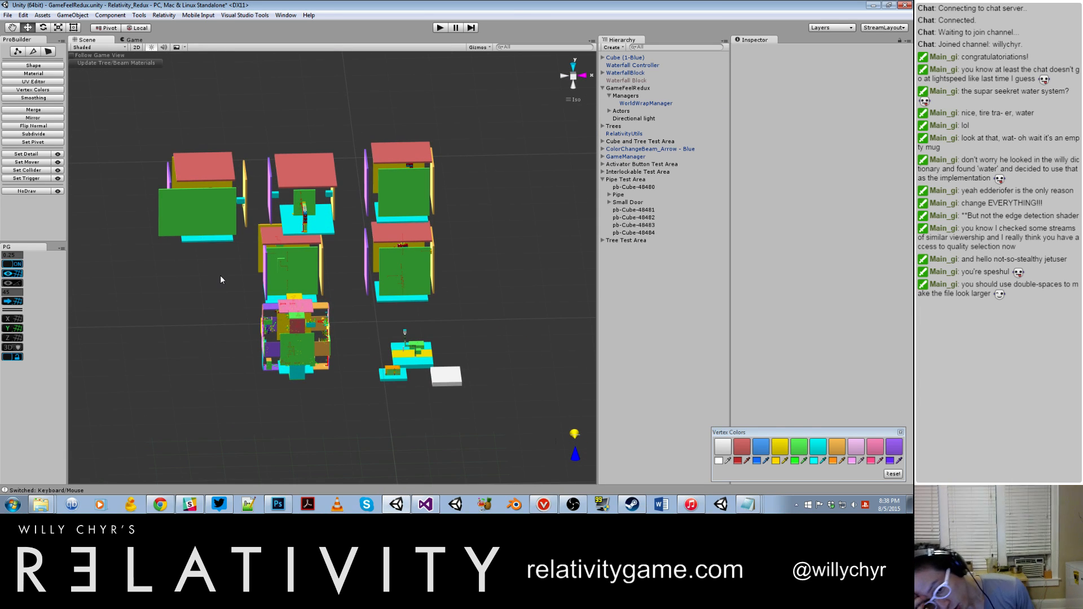
pyautogui.scroll(2, 427, 339)
pyautogui.scroll(4, 427, 339)
pyautogui.moveTo(371, 372); pyautogui.dragTo(225, 249, button='middle')
pyautogui.scroll(5, 293, 278)
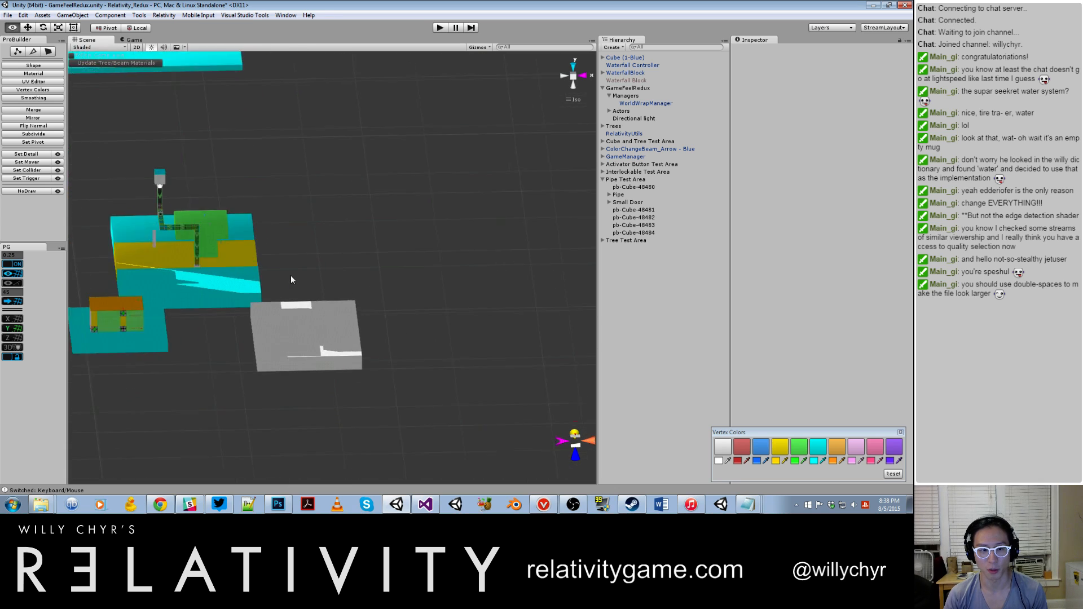
pyautogui.keyDown('alt'); pyautogui.moveTo(293, 278); pyautogui.dragTo(203, 265); pyautogui.keyUp('alt')
pyautogui.moveTo(410, 268); pyautogui.dragTo(682, 236, button='middle')
pyautogui.click(411, 318)
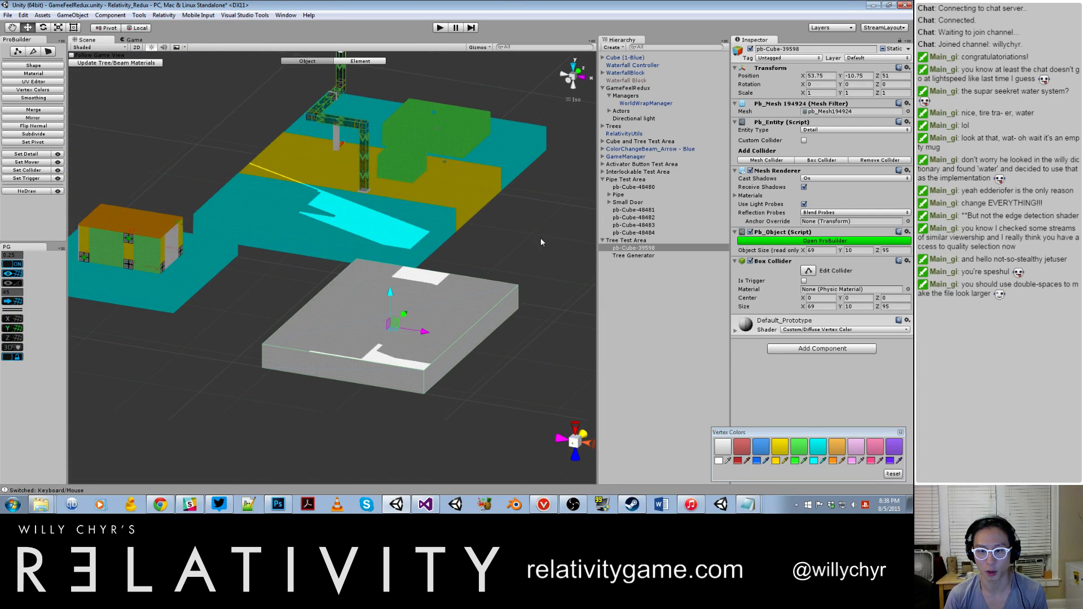
# Step: Frame the Tree Generator object of the Tree Test Area and open its TreeGenerator script in Visual Studio
pyautogui.click(638, 243)
pyautogui.doubleClick(633, 255)
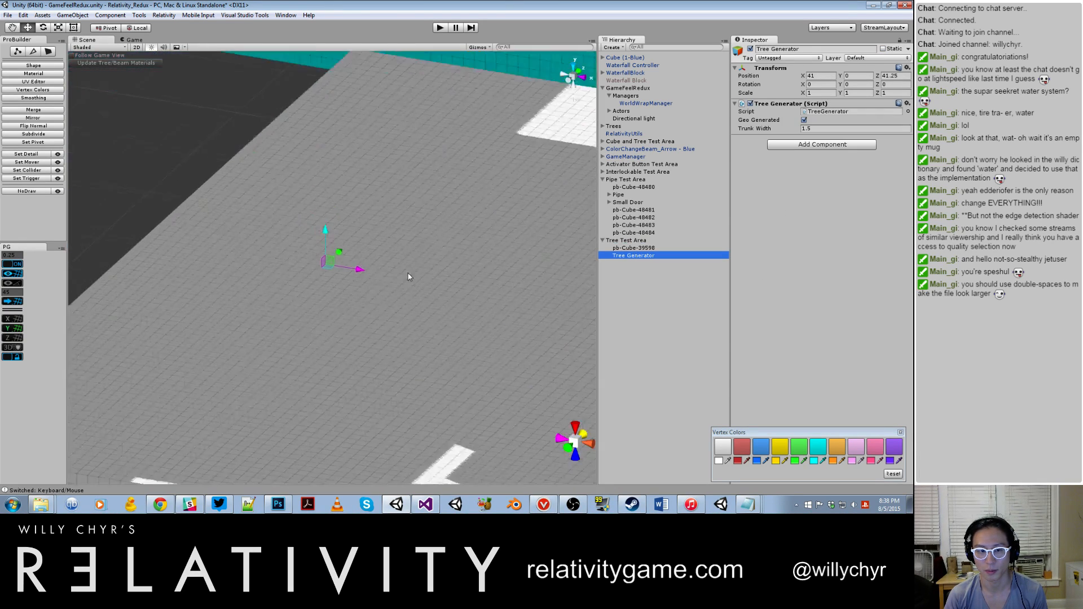
pyautogui.click(634, 248)
pyautogui.click(635, 255)
pyautogui.click(830, 113)
pyautogui.doubleClick(831, 113)
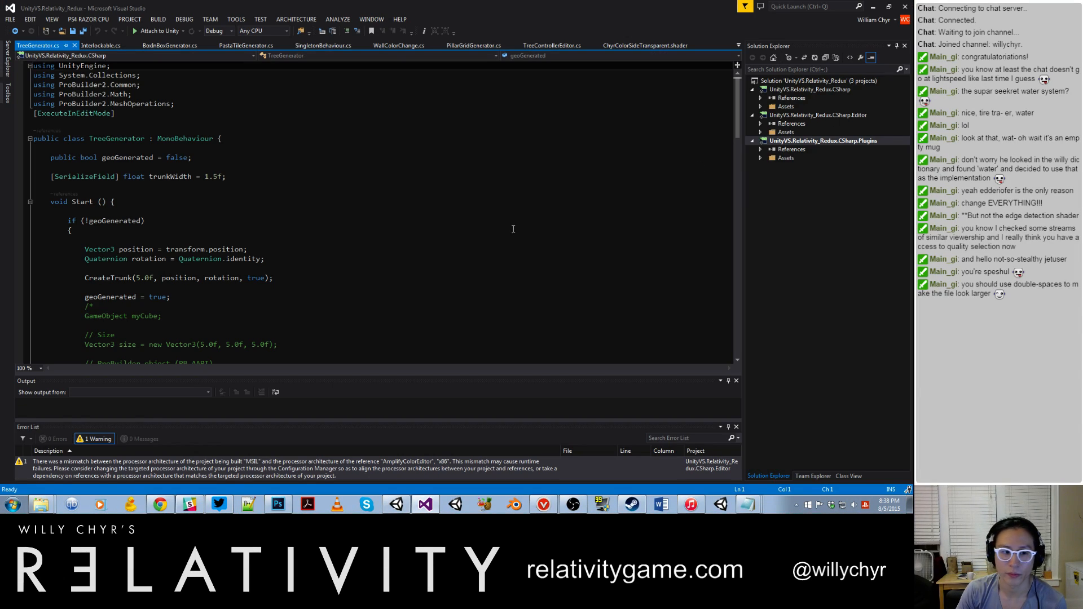
# Step: Examine the TreeGenerator script's Start method, including the CreateTrunk call and the commented-out cube code
pyautogui.scroll(-6, 362, 264)
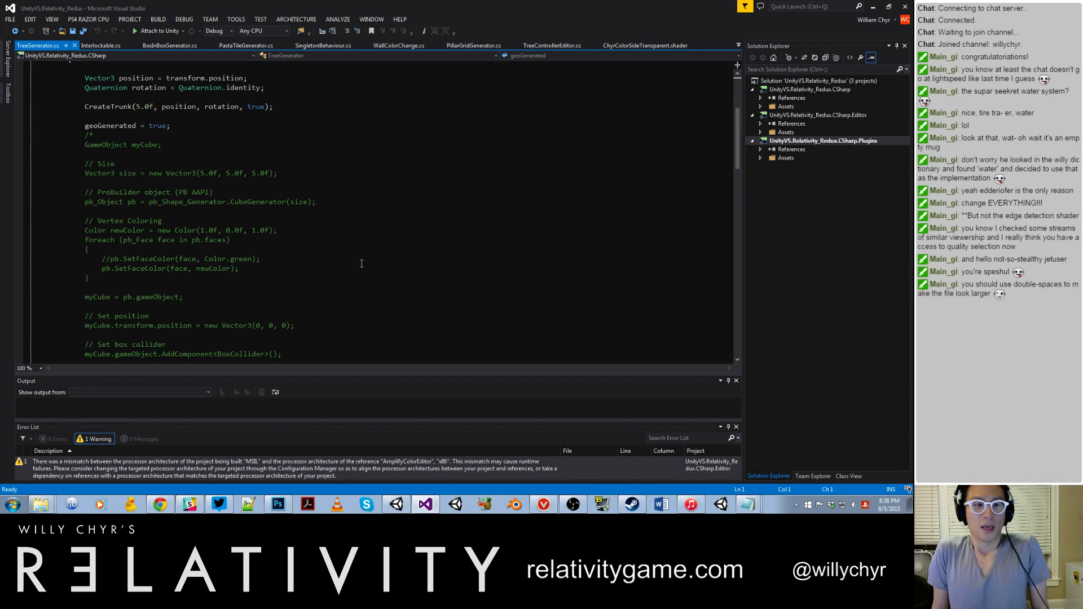
pyautogui.scroll(-3, 331, 226)
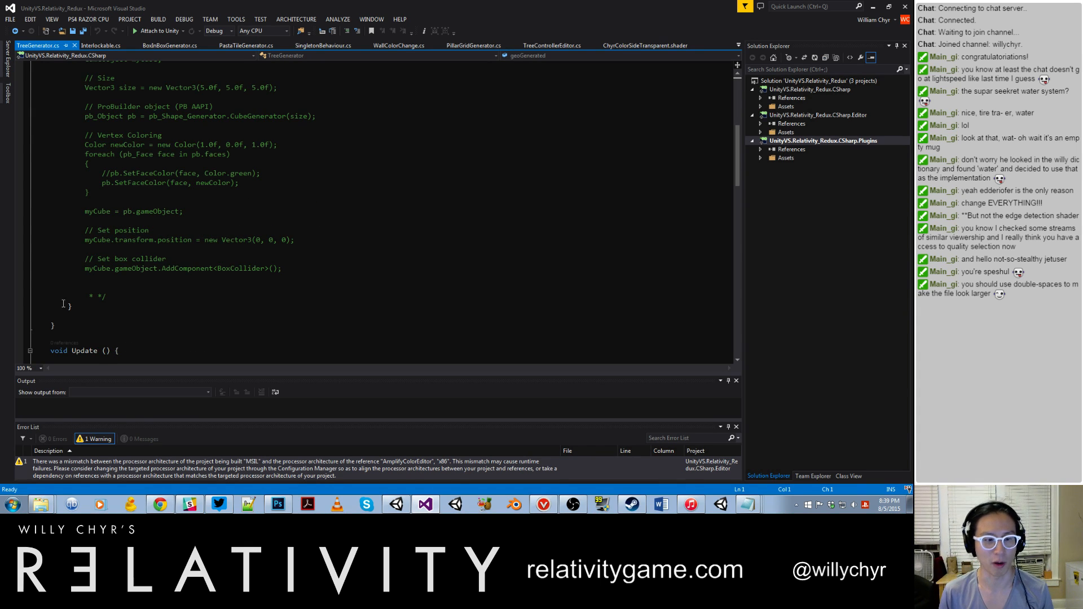
pyautogui.scroll(9, 151, 273)
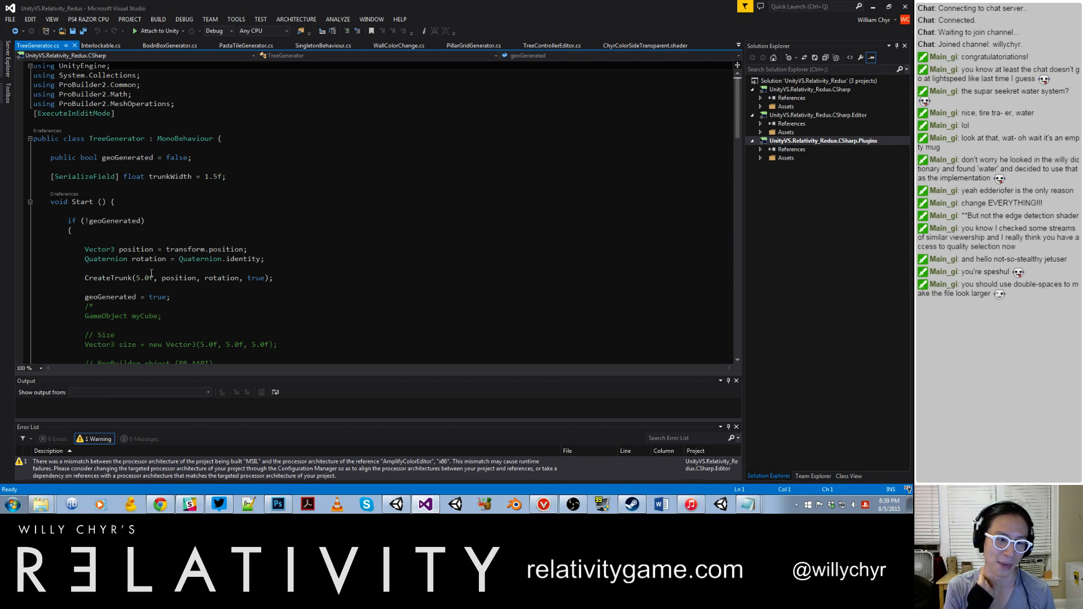
pyautogui.scroll(-1, 199, 272)
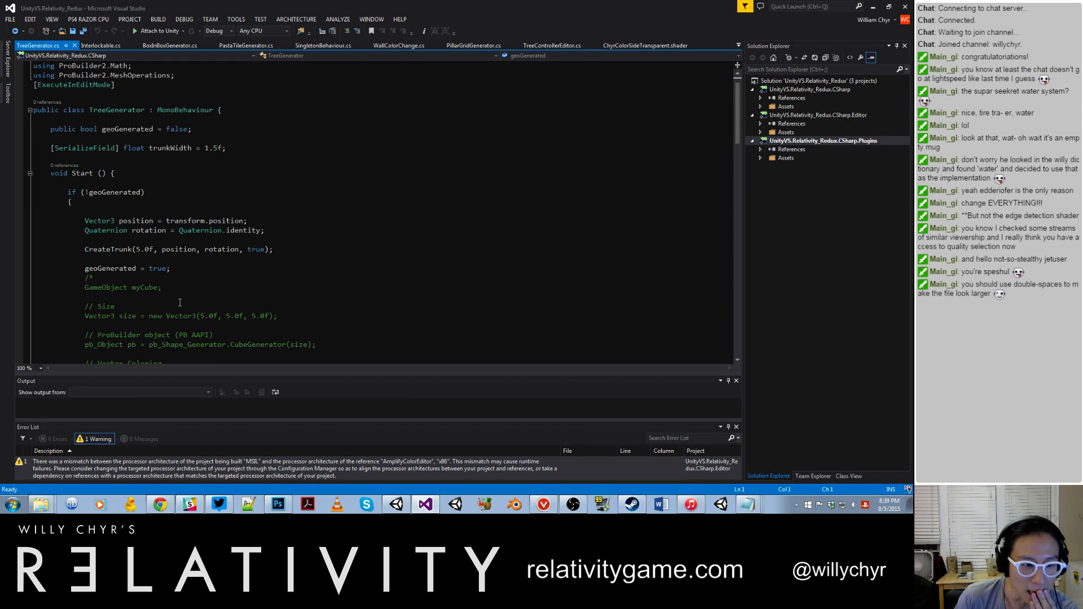
pyautogui.scroll(-5, 180, 303)
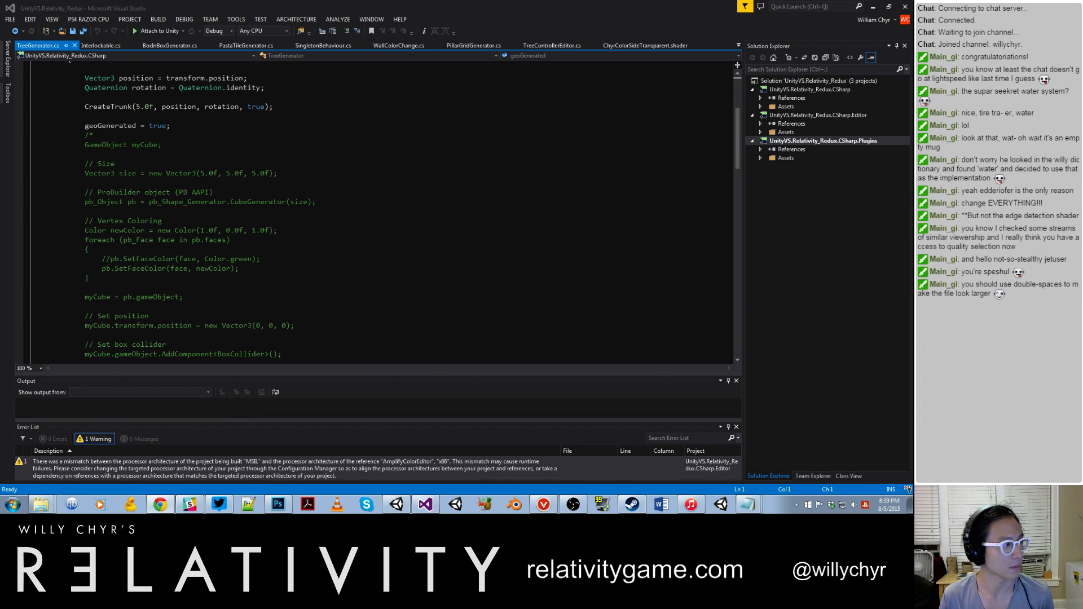
# Step: Switch to Chrome, search for "local rotation unity", and open the Transform.localRotation scripting reference beside the code
pyautogui.moveTo(192, 508); pyautogui.dragTo(402, 1)
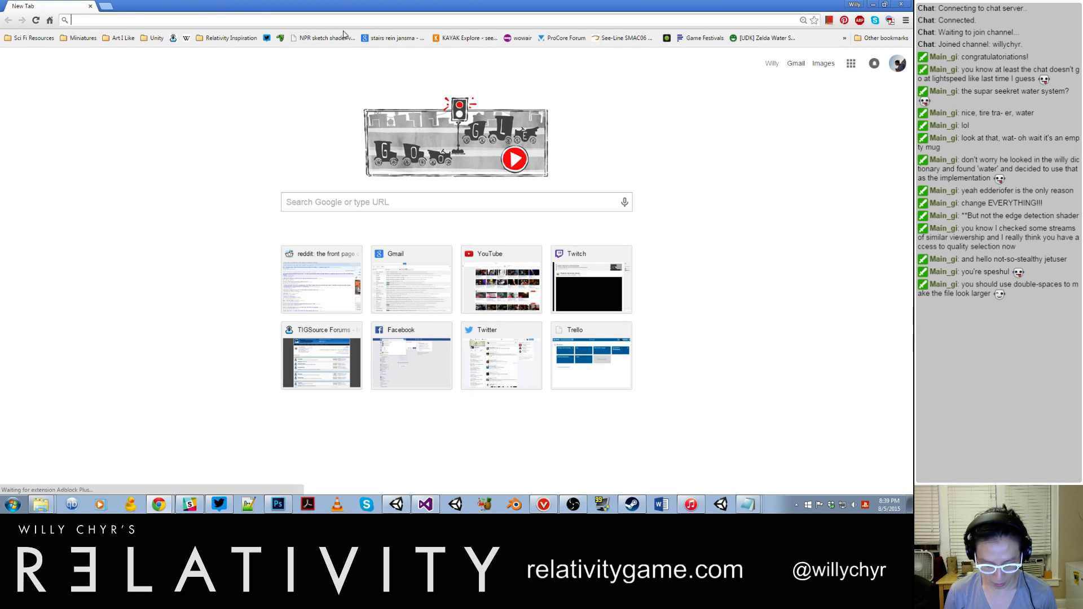
pyautogui.write('local rotation unity')
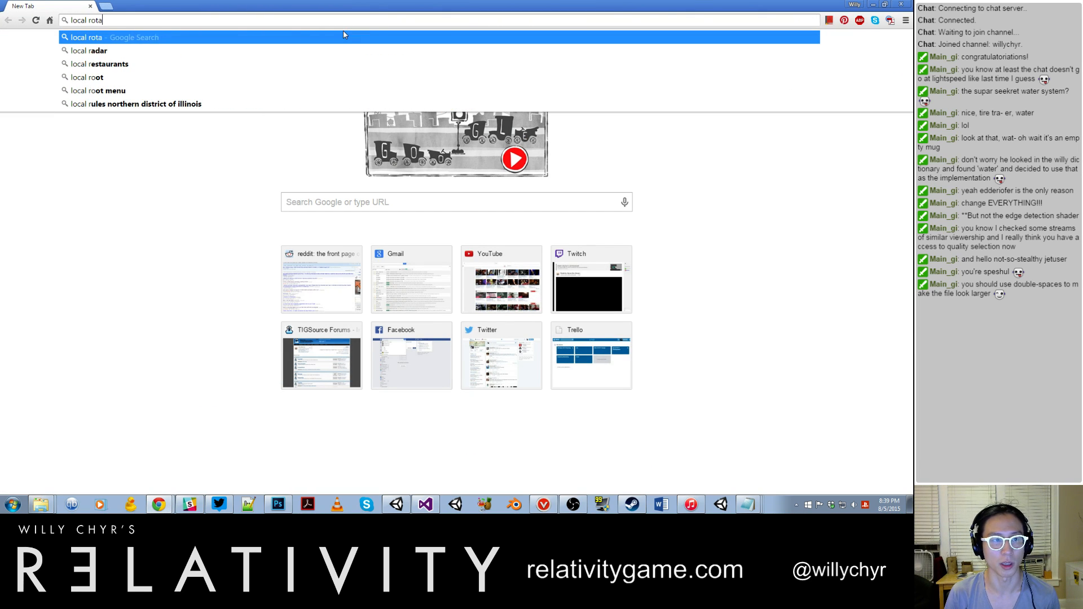
pyautogui.press('Return')
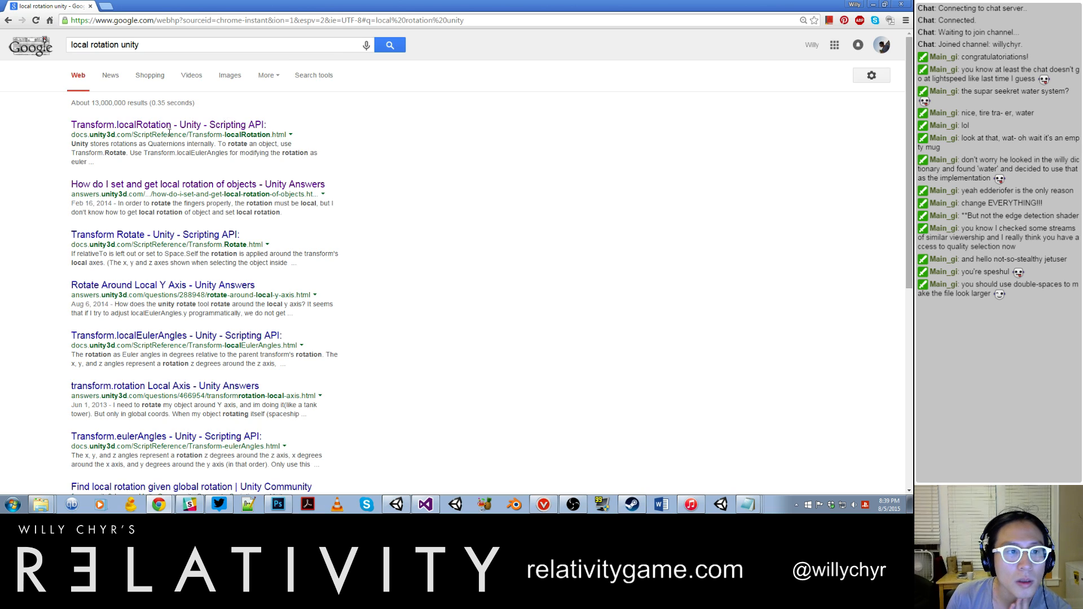
pyautogui.click(169, 131)
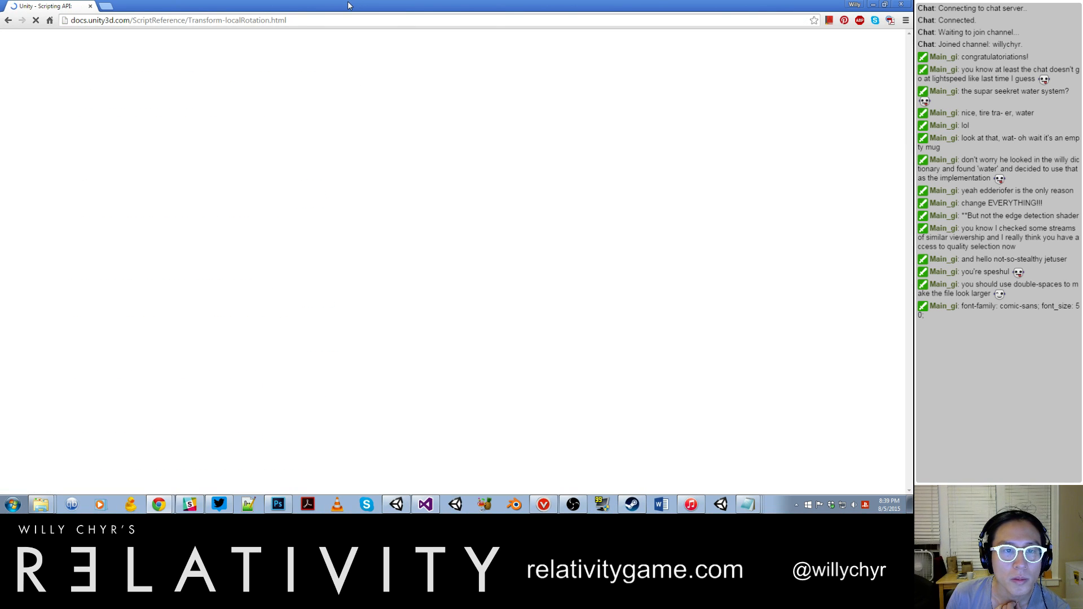
pyautogui.moveTo(348, 6); pyautogui.dragTo(840, 25)
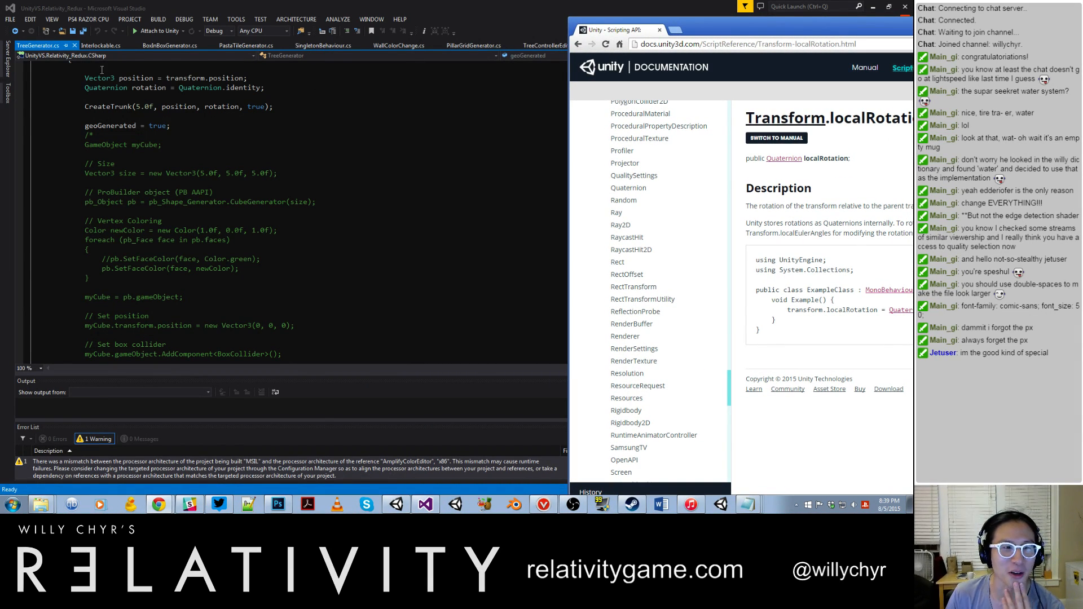
# Step: Return through the TreeGenerator script to Unity, deactivate the Tree Generator object and clear its Geo Generated option
pyautogui.click(309, 146)
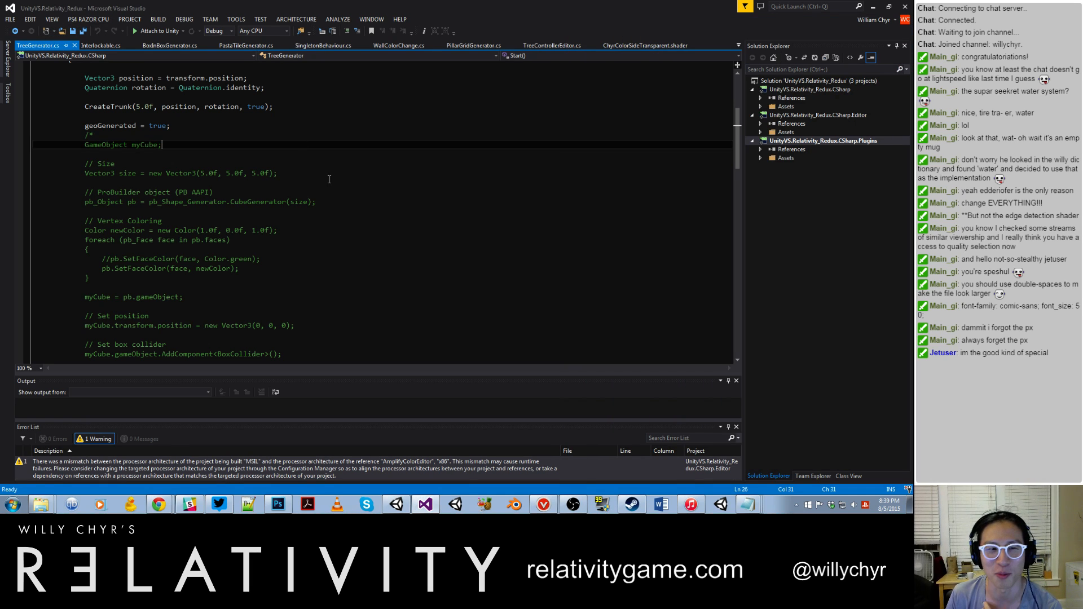
pyautogui.scroll(3, 355, 208)
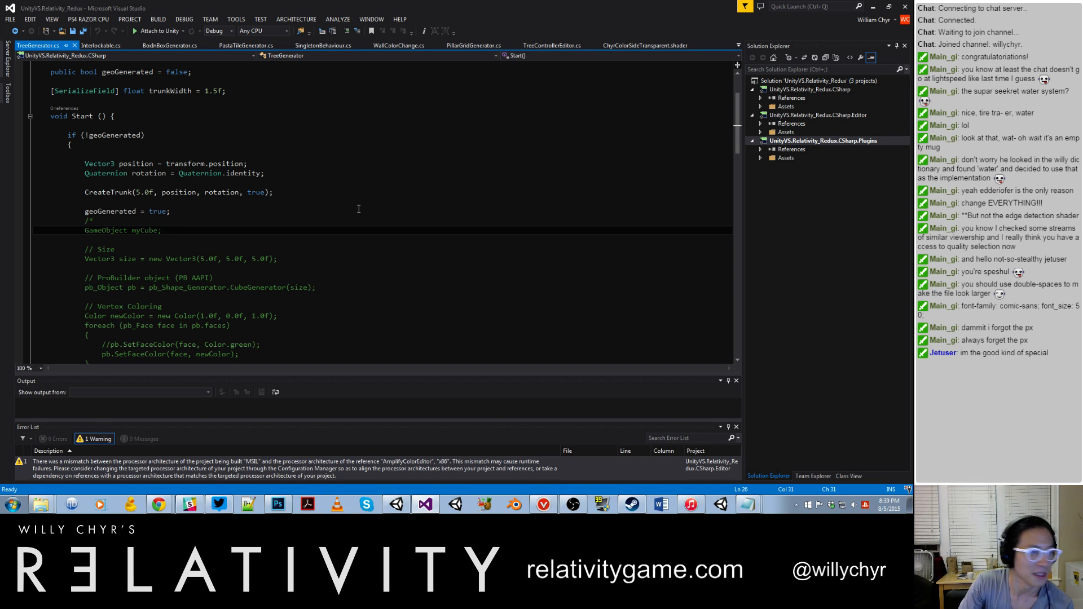
pyautogui.scroll(2, 359, 209)
pyautogui.click(395, 505)
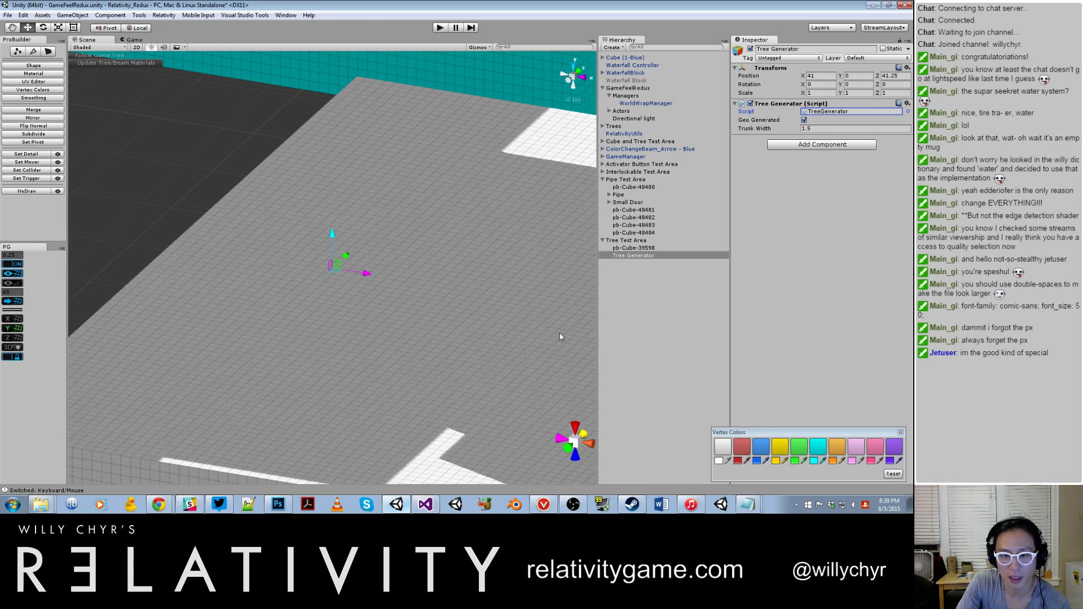
pyautogui.click(750, 48)
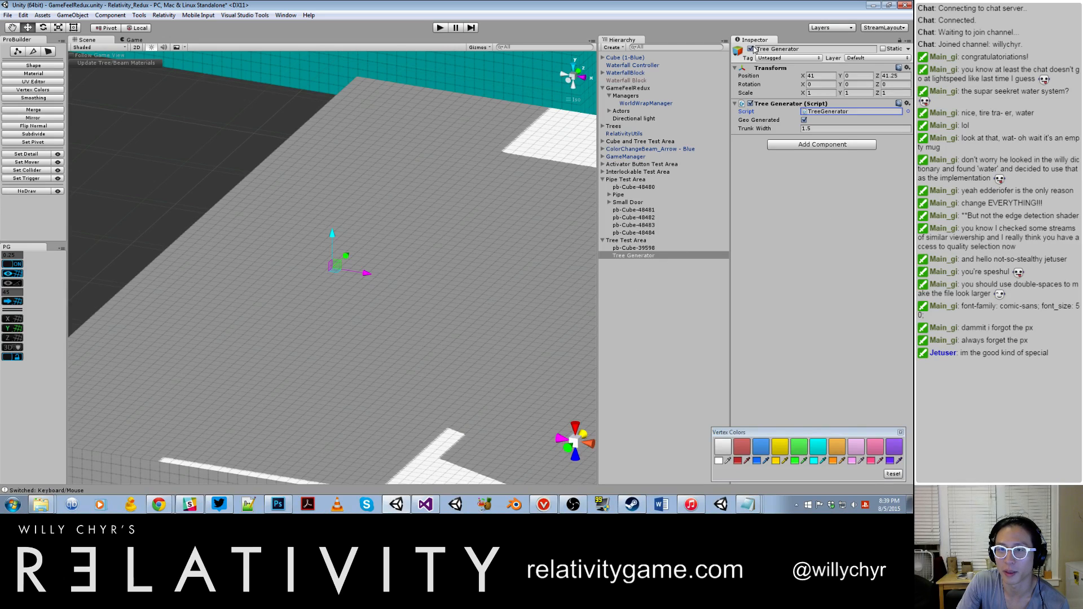
pyautogui.click(805, 121)
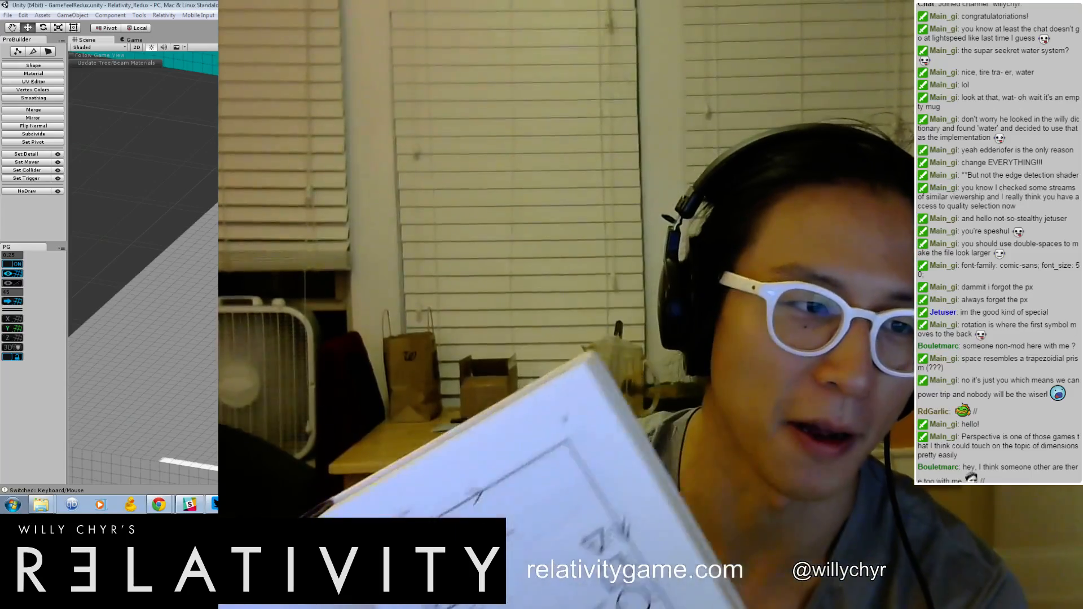
pyautogui.click(193, 171)
pyautogui.scroll(-8, 194, 171)
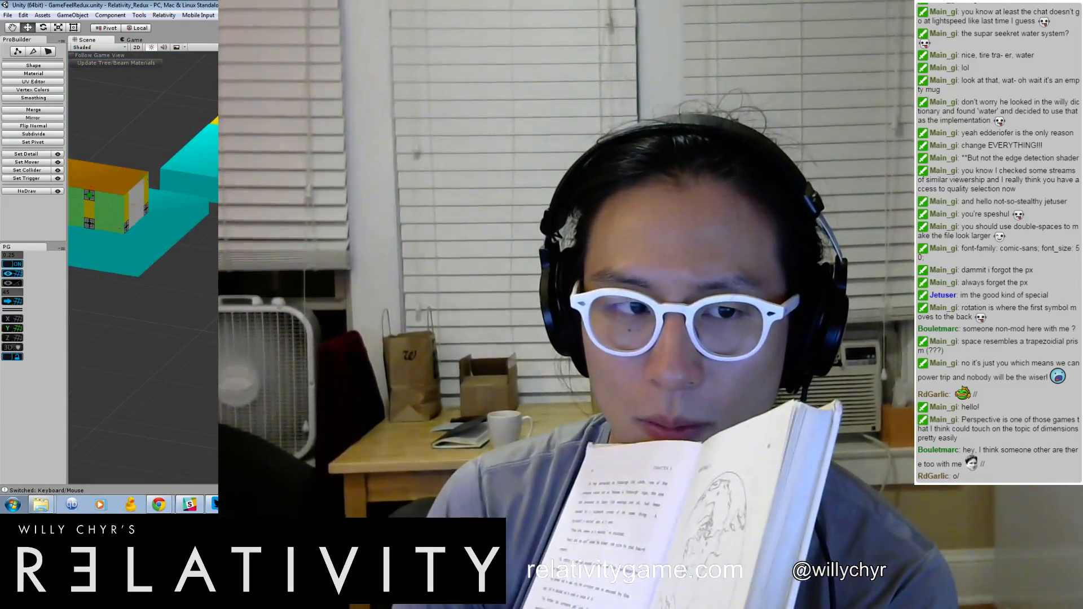
pyautogui.scroll(3, 143, 268)
pyautogui.scroll(-6, 143, 267)
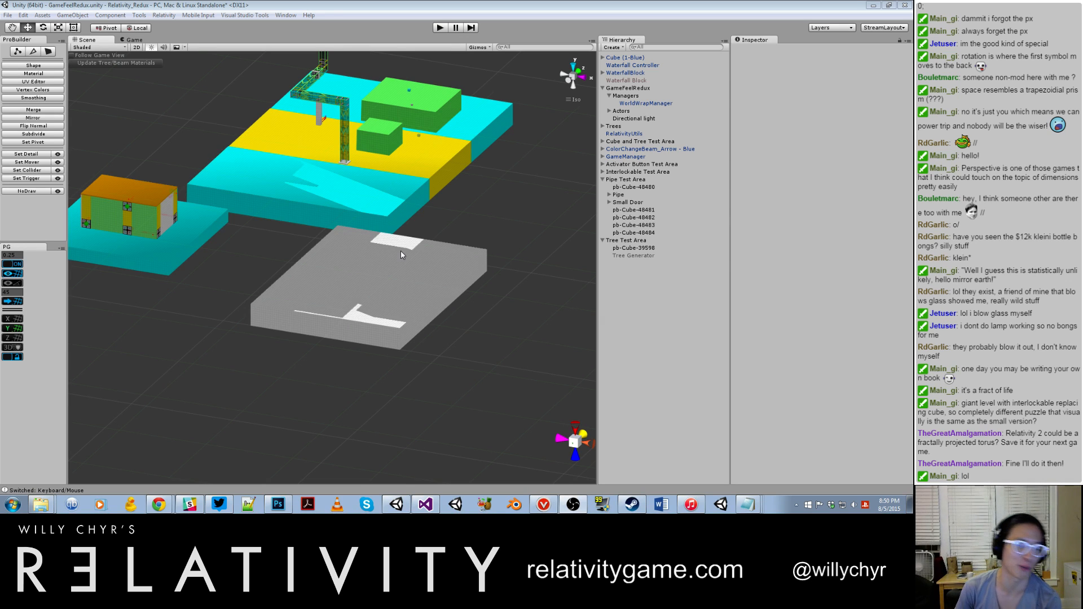
# Step: Select the Tree Test Area's platform after checking the neighbouring cyan platform, and switch it to ProBuilder geometry editing
pyautogui.click(221, 158)
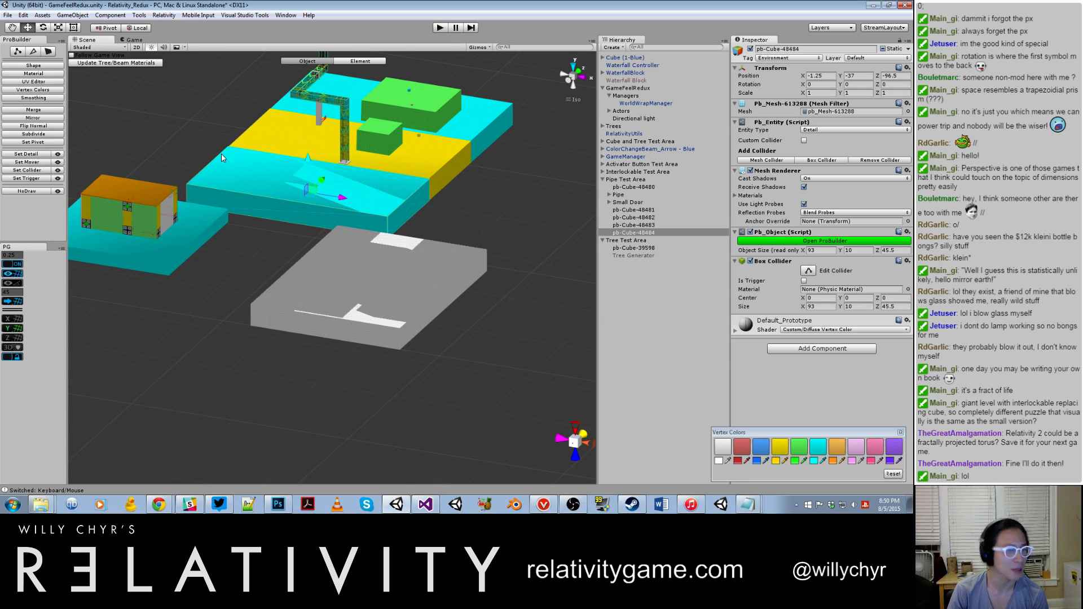
pyautogui.scroll(2, 269, 170)
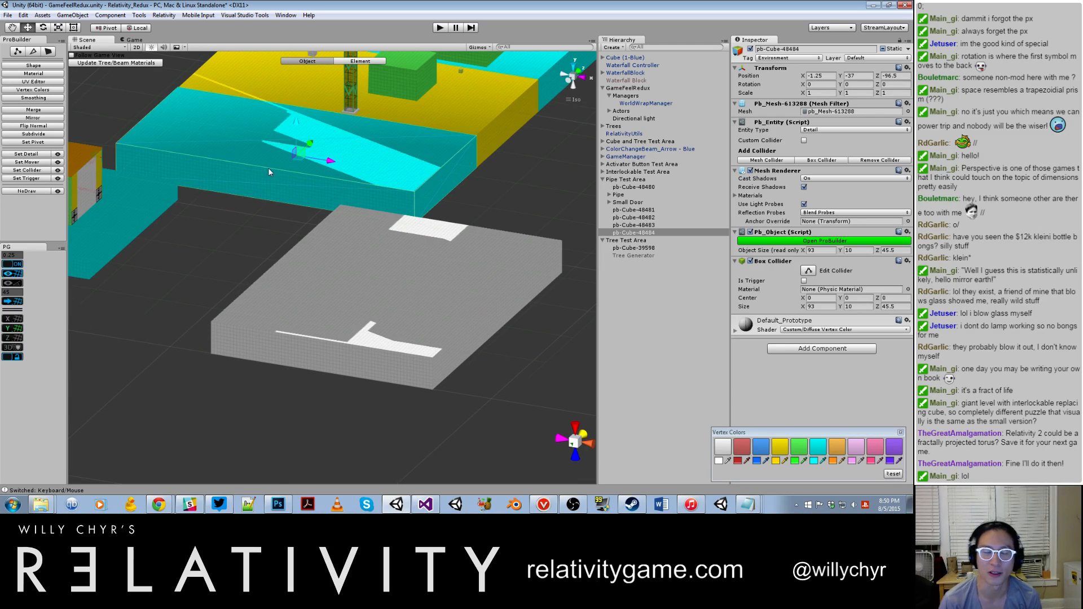
pyautogui.click(332, 337)
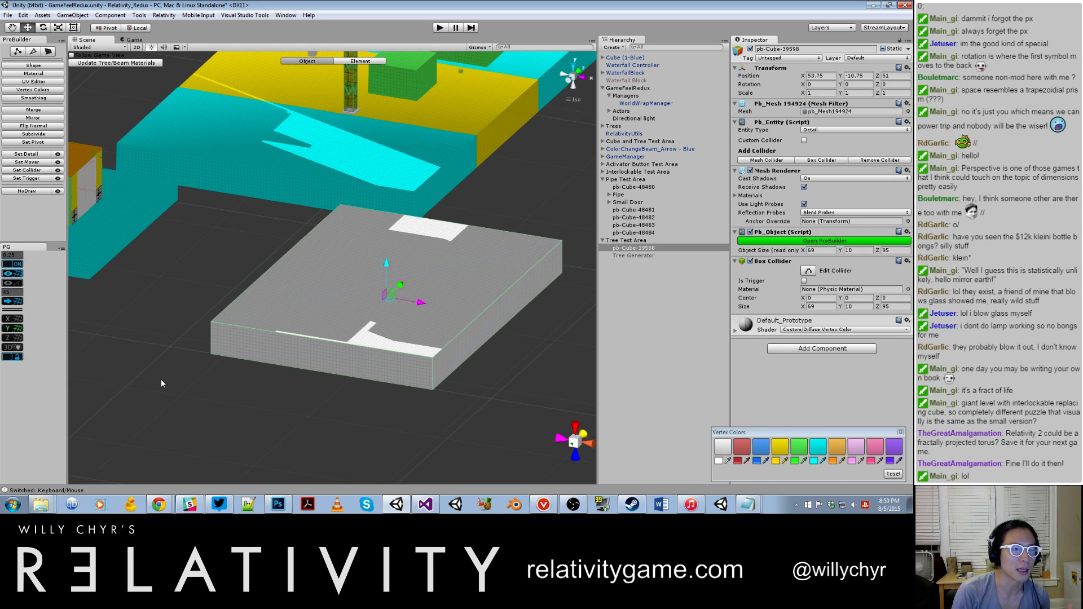
pyautogui.scroll(-1, 388, 286)
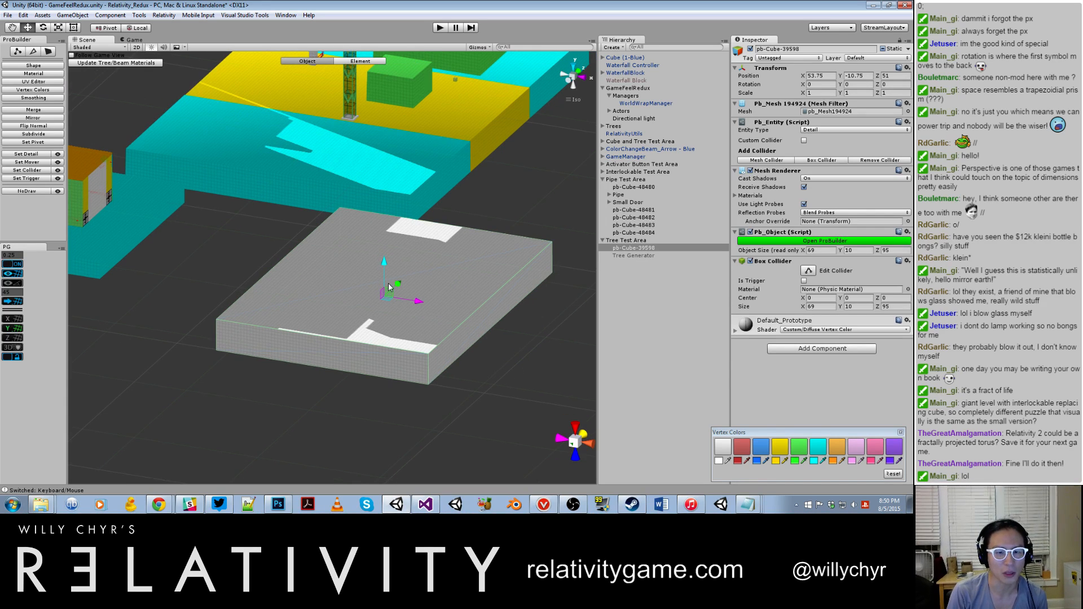
pyautogui.scroll(-2, 194, 193)
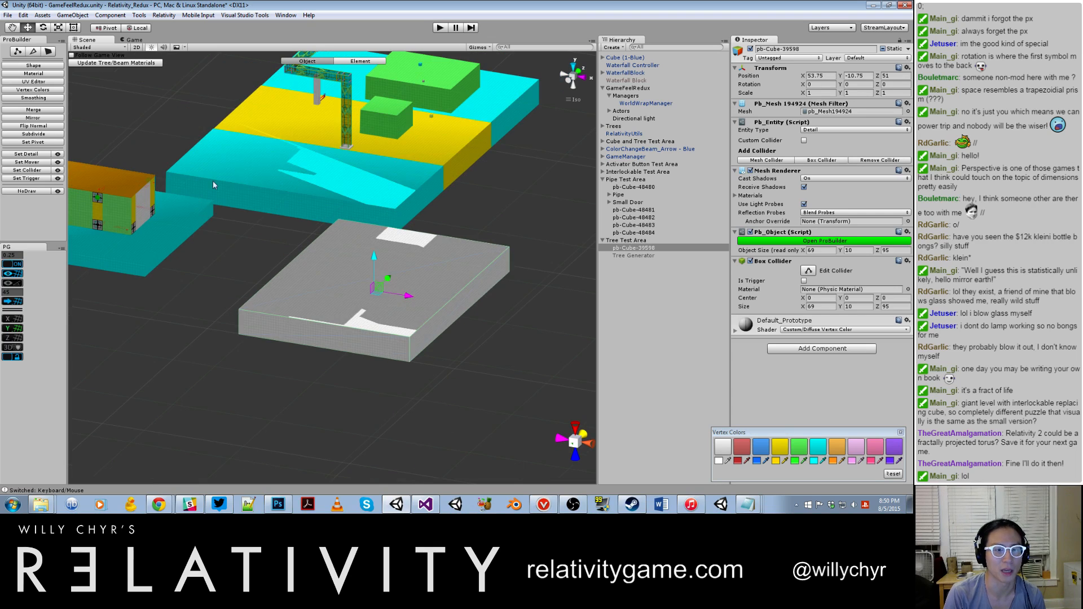
pyautogui.click(247, 170)
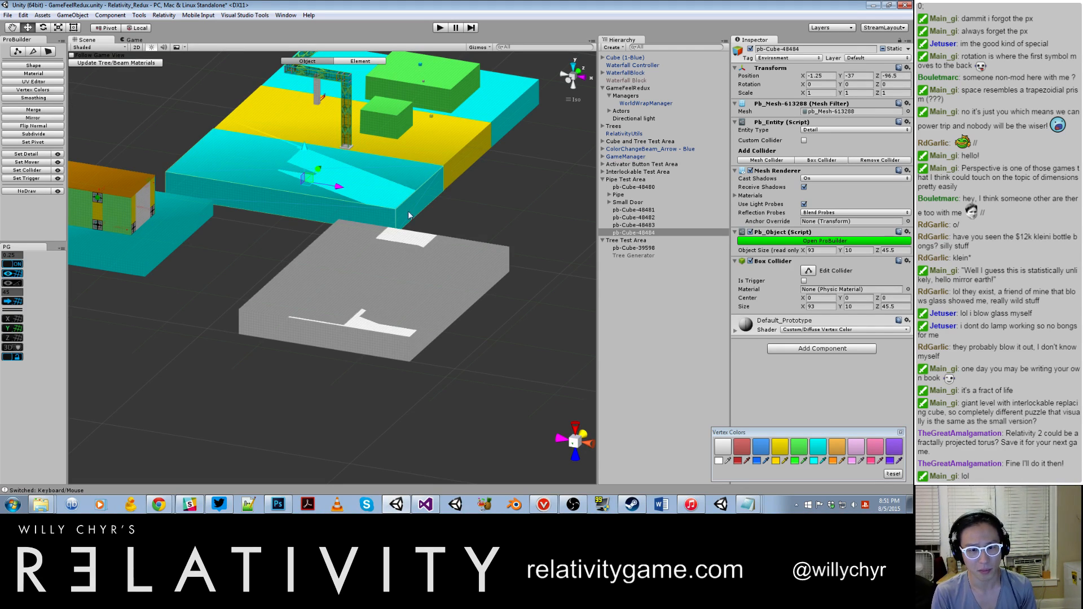
pyautogui.click(342, 318)
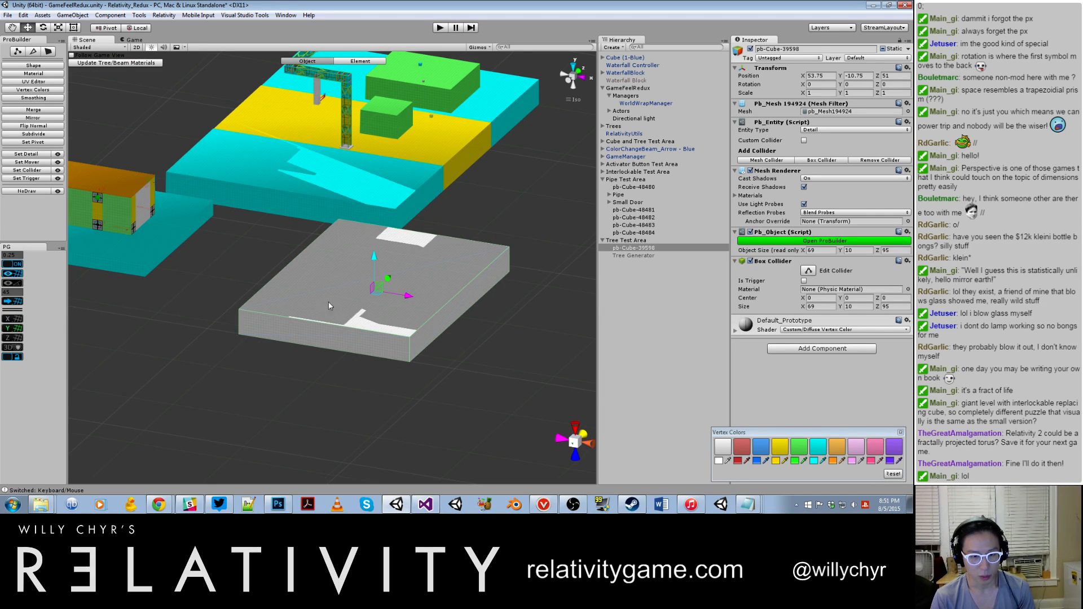
pyautogui.press('g')
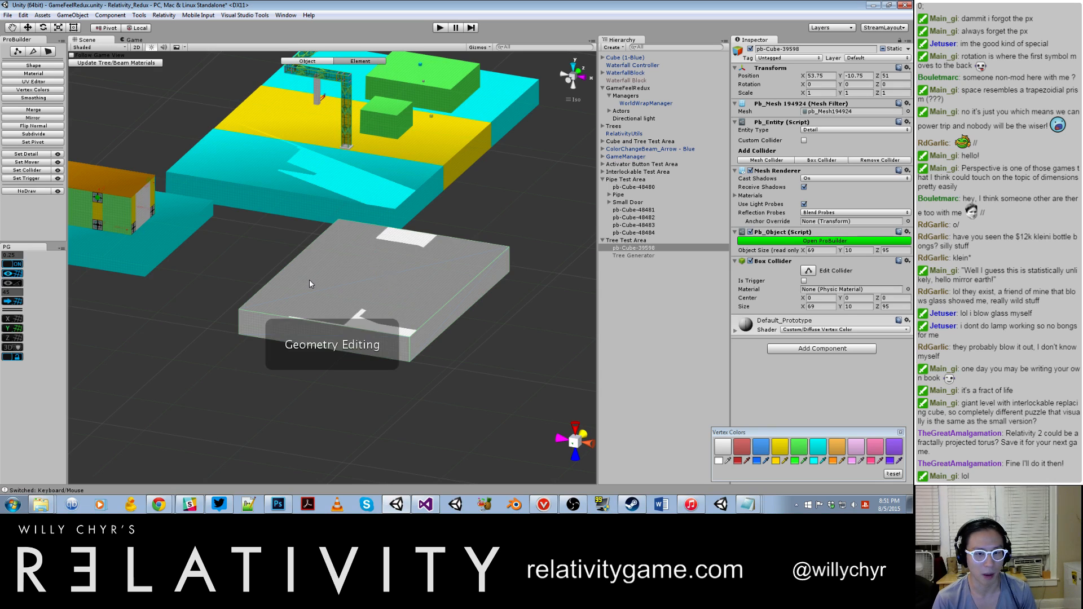
# Step: Try raising the platform's top face to an overall height of 54.5, and undo the change
pyautogui.click(334, 302)
pyautogui.keyDown('shift'); pyautogui.moveTo(371, 243); pyautogui.dragTo(368, 172); pyautogui.keyUp('shift')
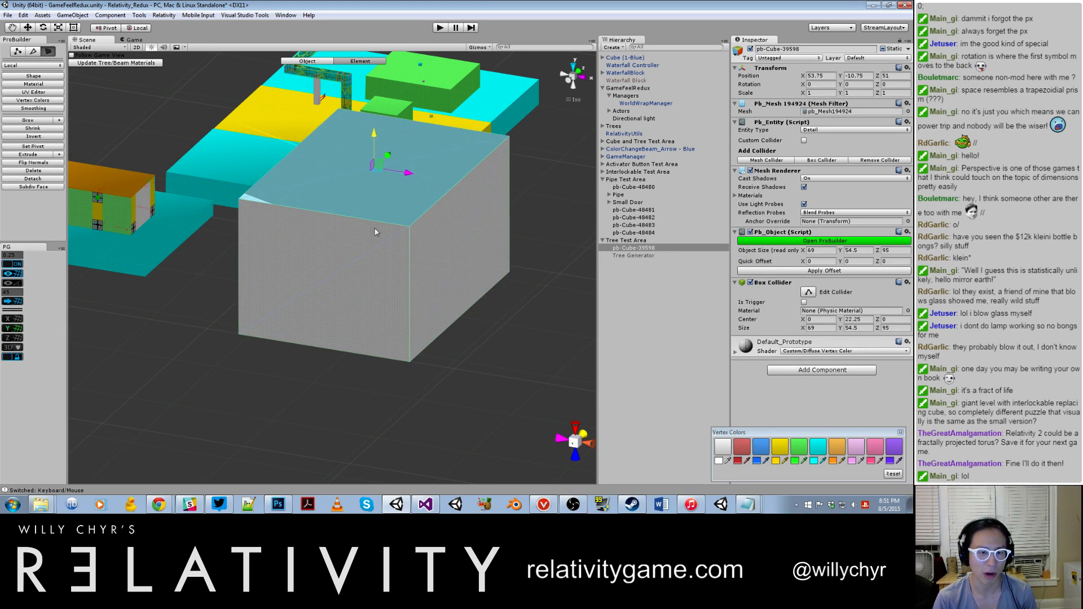
pyautogui.hotkey('ctrl', 'z')
pyautogui.hotkey('ctrl', 'z')
# Step: Move the platform's long side face inward along the X axis to an overall X size of 49
pyautogui.click(444, 316)
pyautogui.moveTo(475, 312); pyautogui.dragTo(427, 306)
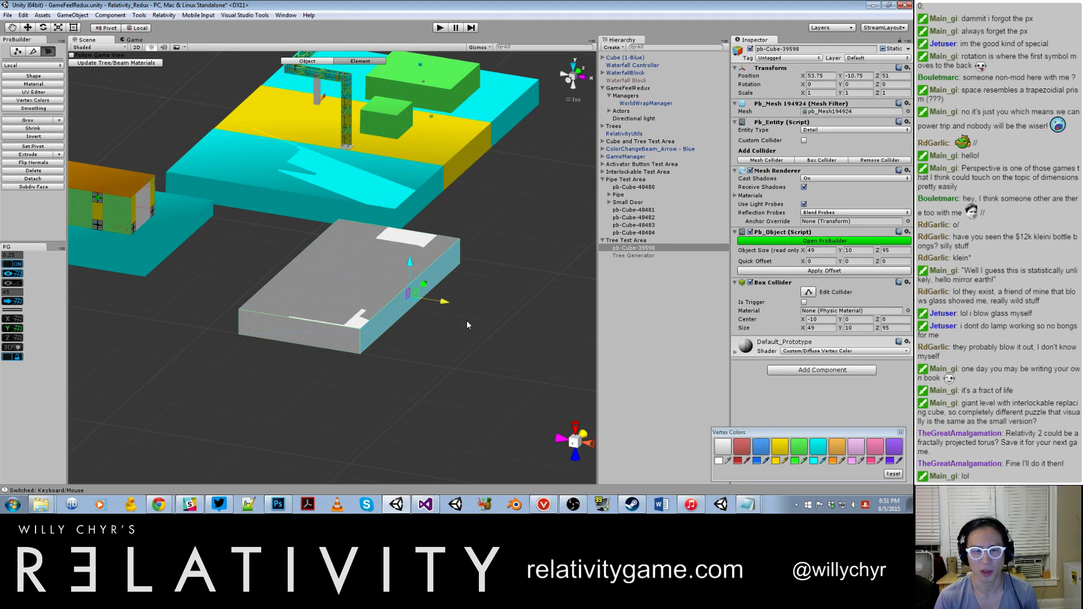
# Step: Leave geometry editing on the Tree Test Area's platform and reset its pivot to the centre of the resized block
pyautogui.press('g')
pyautogui.hotkey('ctrl', 'j')
pyautogui.scroll(-10, 446, 291)
pyautogui.moveTo(393, 213)
pyautogui.keyDown('alt'); pyautogui.mouseDown()
pyautogui.moveTo(310, 196)
pyautogui.moveTo(383, 231)
pyautogui.mouseUp(); pyautogui.keyUp('alt')
pyautogui.scroll(8, 373, 243)
pyautogui.keyDown('alt'); pyautogui.moveTo(309, 335); pyautogui.dragTo(345, 301); pyautogui.keyUp('alt')
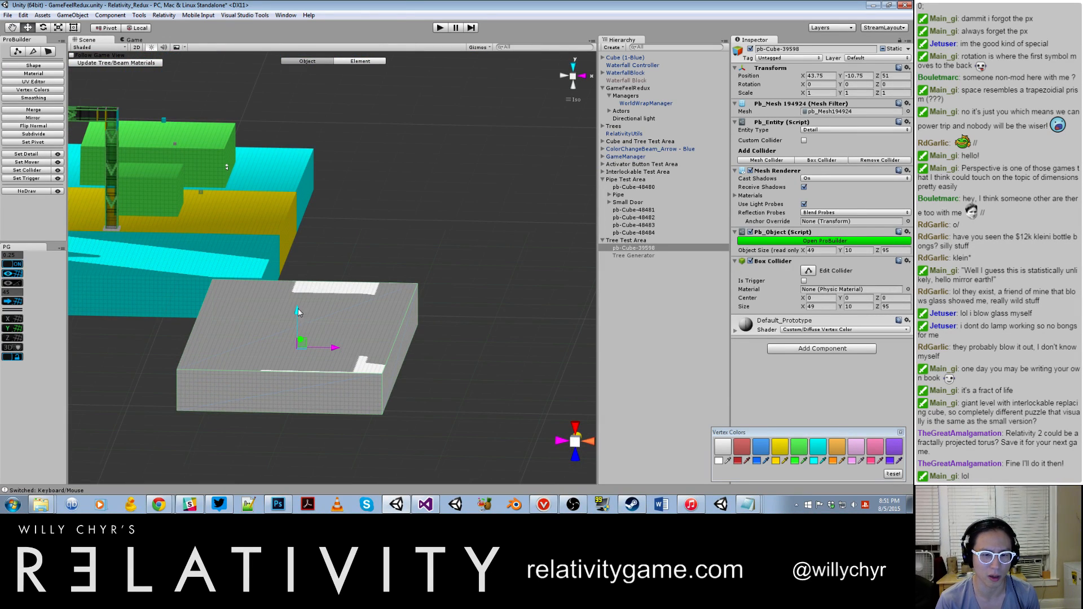
# Step: Duplicate the Tree Test Area's platform and stack the copy directly on top of it at Y -0.75
pyautogui.hotkey('ctrl', 'd')
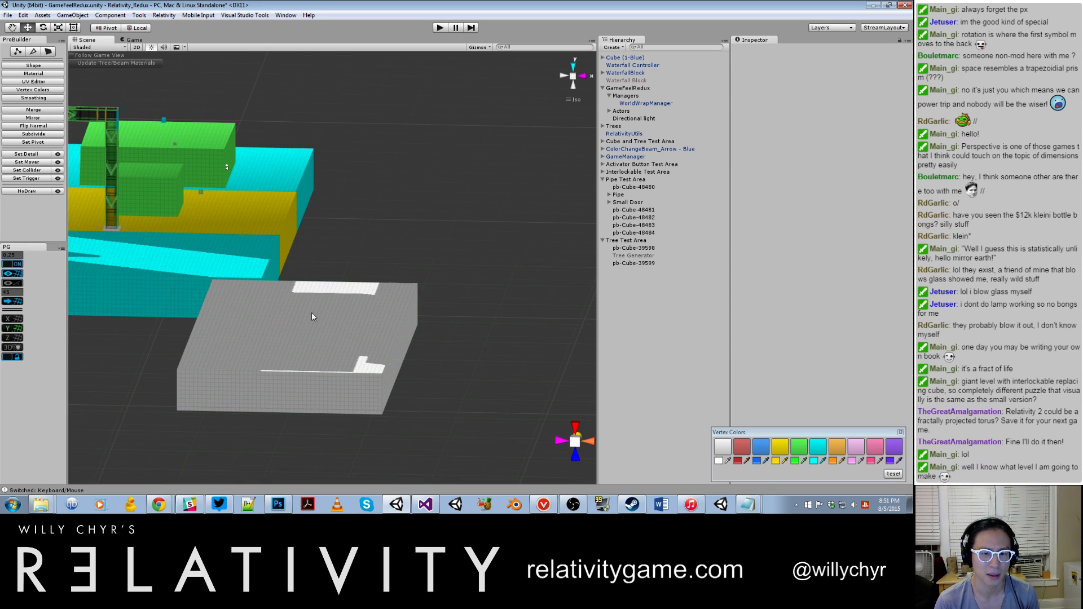
pyautogui.keyDown('alt'); pyautogui.moveTo(363, 316); pyautogui.dragTo(303, 266); pyautogui.keyUp('alt')
pyautogui.scroll(2, 289, 330)
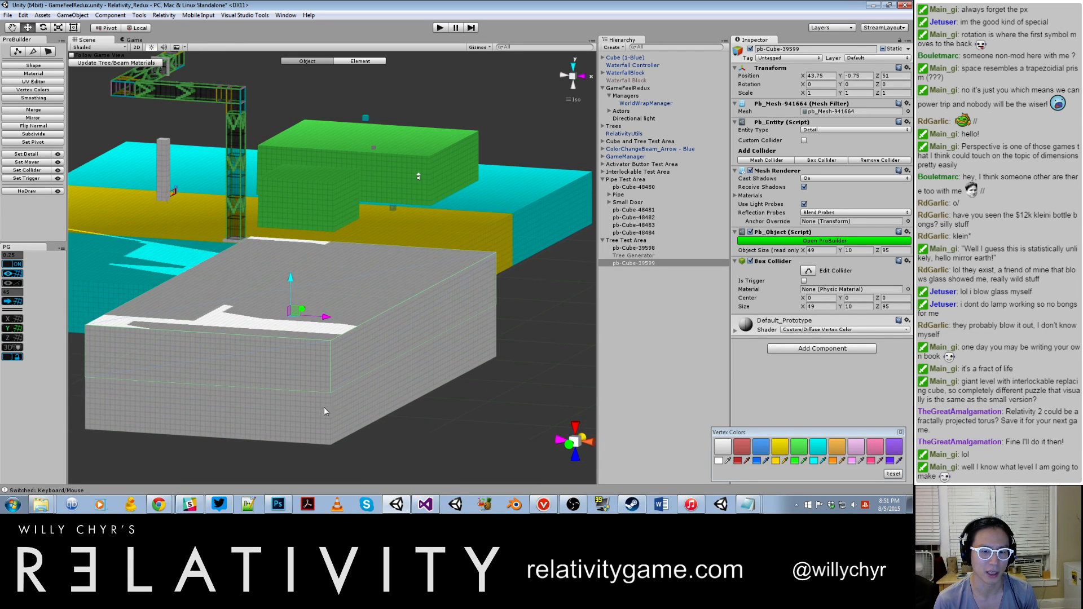
pyautogui.click(379, 428)
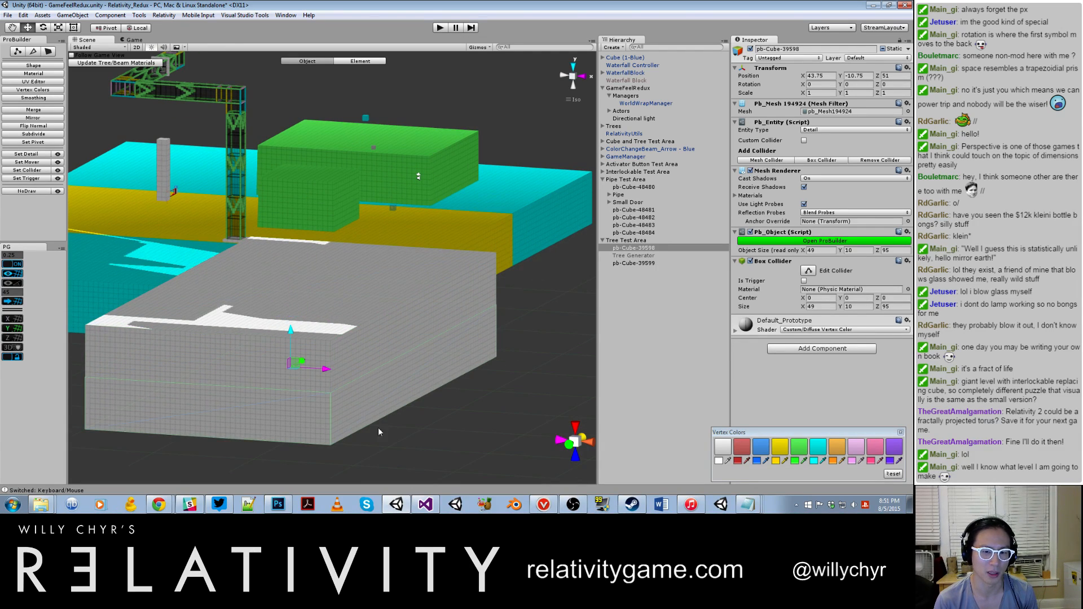
pyautogui.click(341, 336)
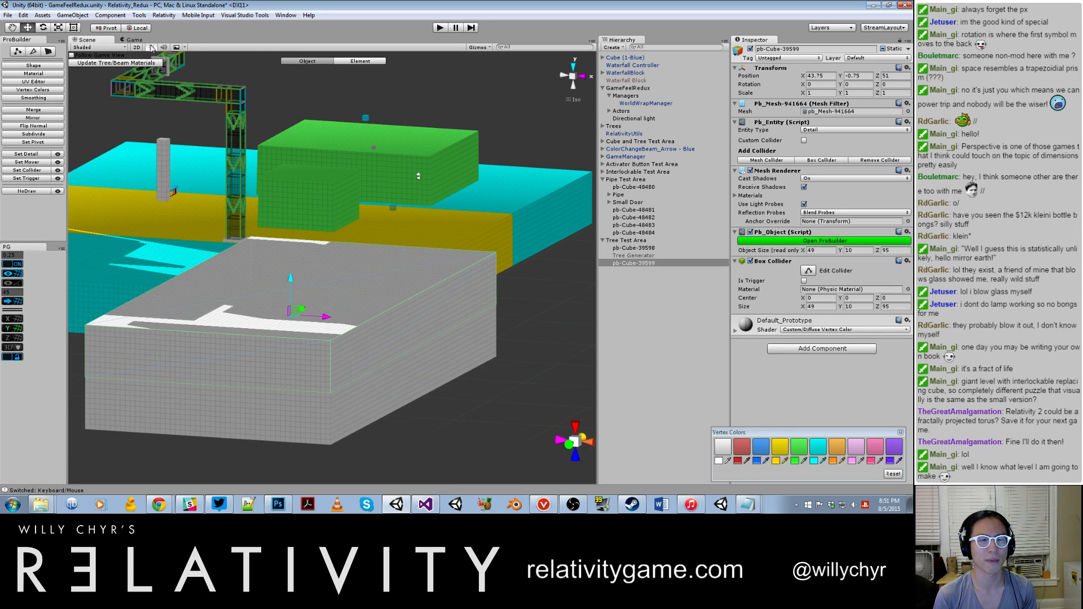
# Step: Display the scene as Wireframe and switch the stacked upper block to ProBuilder geometry editing
pyautogui.click(116, 48)
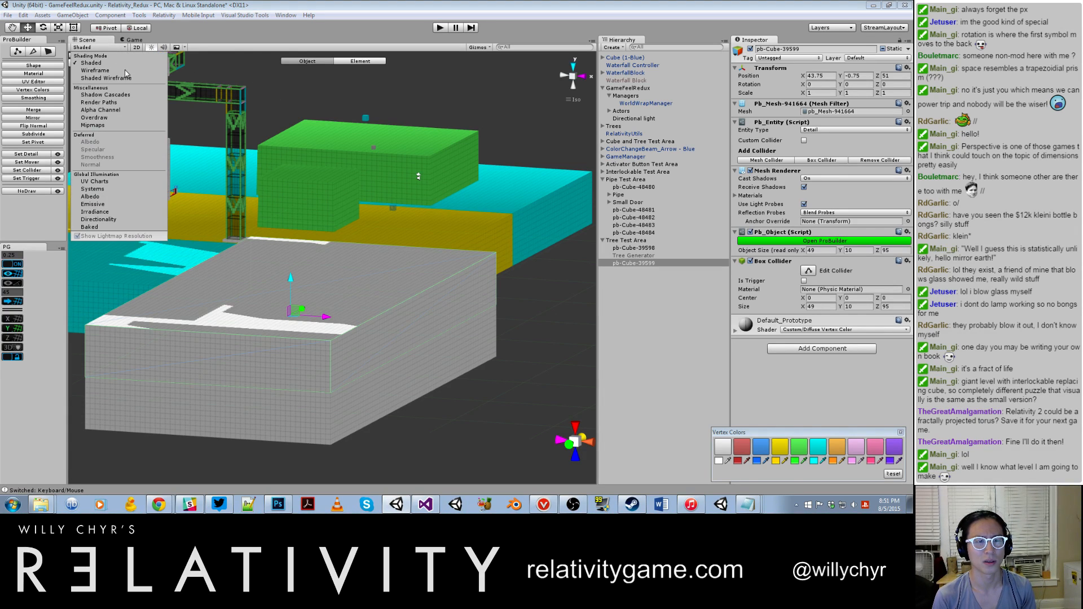
pyautogui.click(95, 71)
pyautogui.click(456, 354)
pyautogui.scroll(-8, 442, 353)
pyautogui.click(362, 306)
pyautogui.moveTo(362, 306)
pyautogui.keyDown('alt'); pyautogui.mouseDown()
pyautogui.moveTo(432, 337)
pyautogui.moveTo(380, 310)
pyautogui.mouseUp(); pyautogui.keyUp('alt')
pyautogui.scroll(2, 380, 310)
pyautogui.press('g')
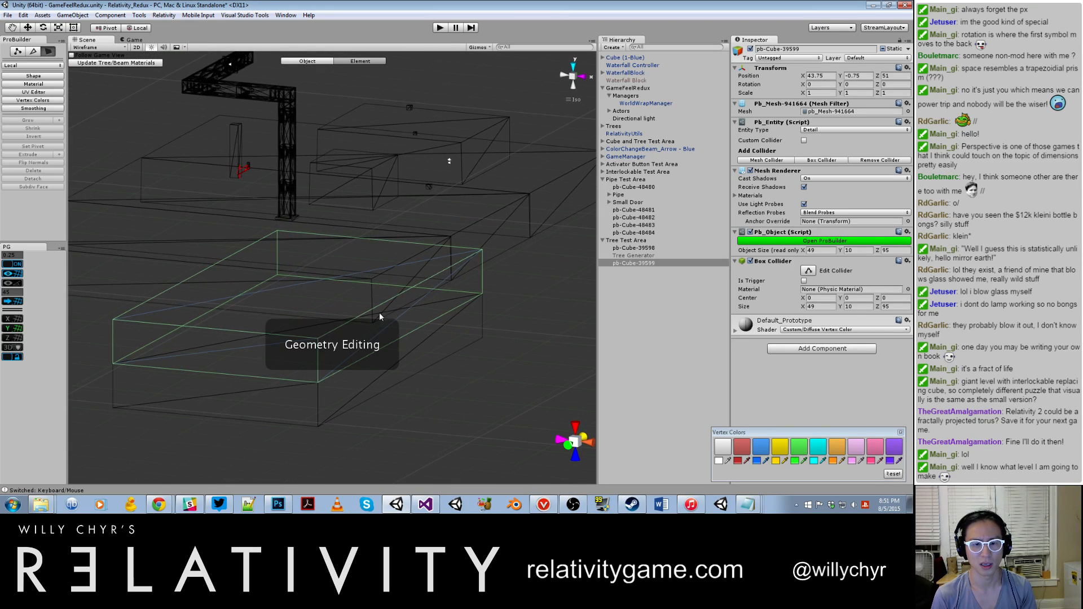
pyautogui.scroll(-9, 401, 308)
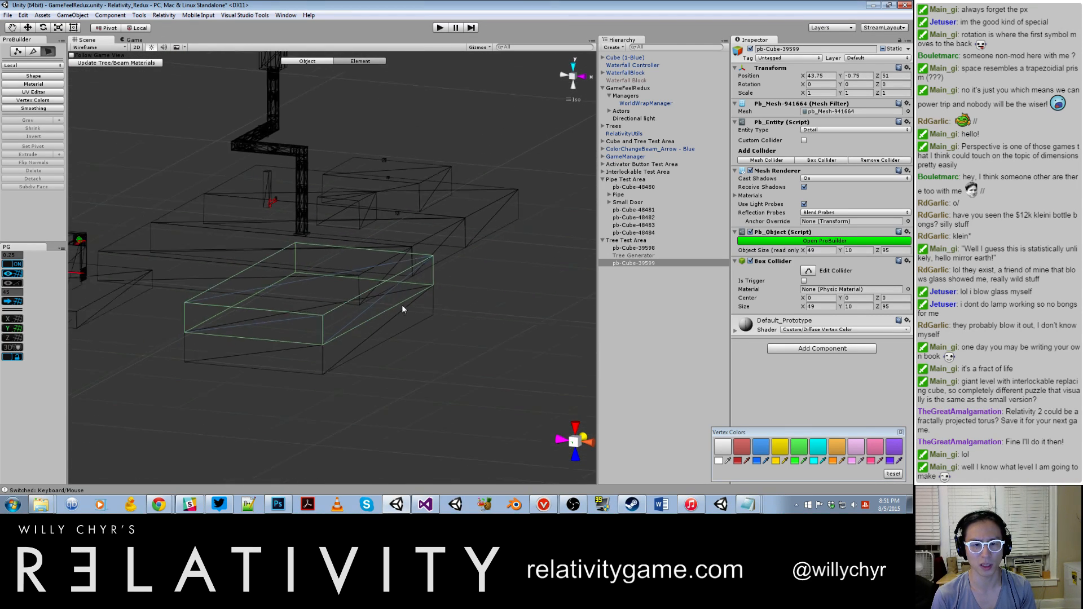
# Step: Set the Scene view's shading mode to Shaded Wireframe
pyautogui.click(116, 49)
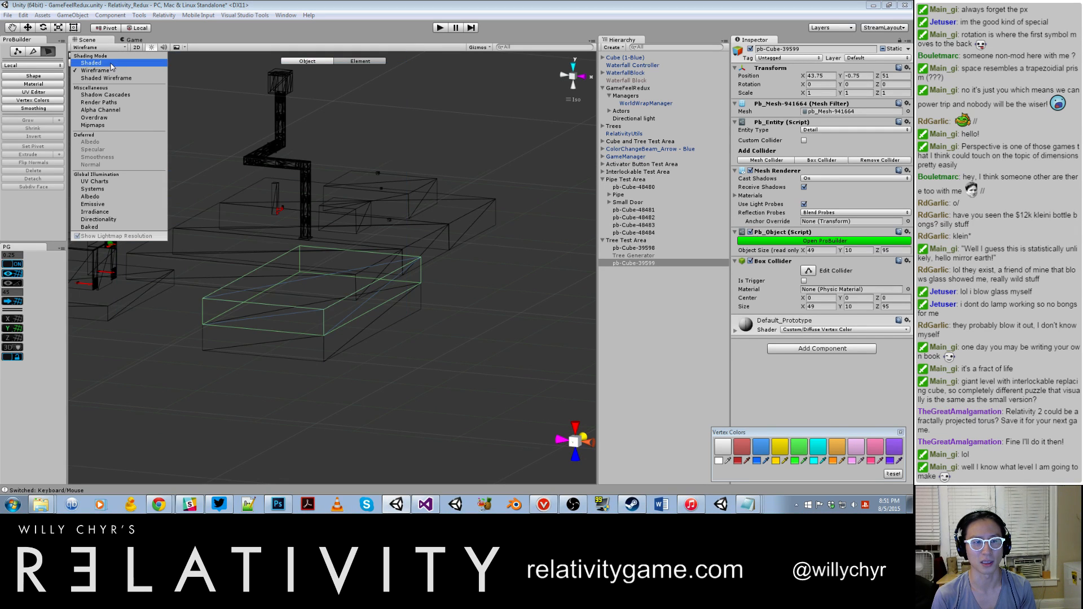
pyautogui.click(114, 78)
pyautogui.scroll(4, 339, 305)
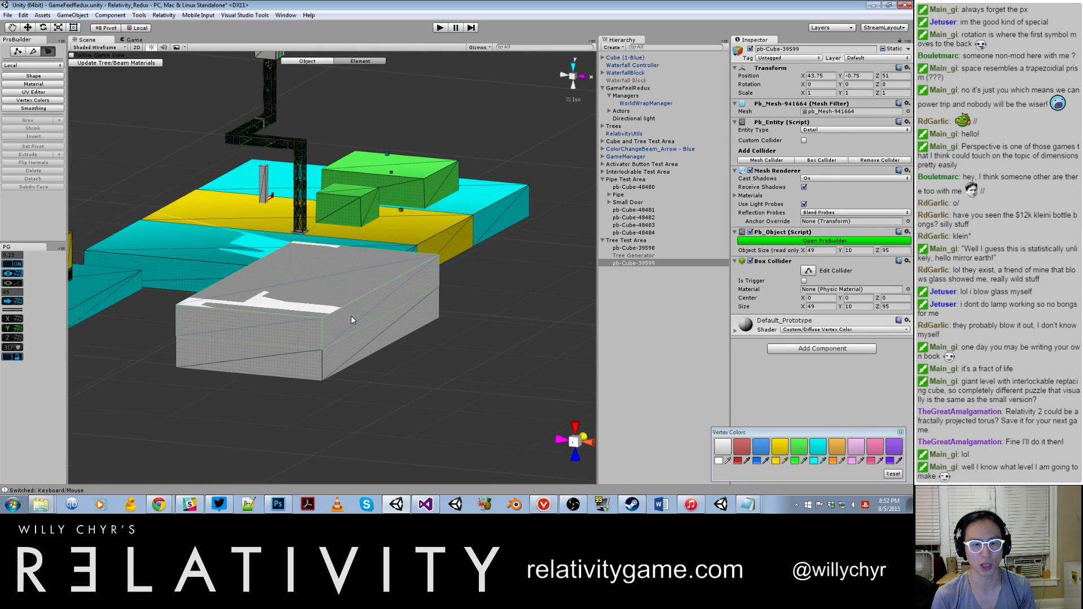
# Step: Select the upper block's long side face and examine the stacked blocks alongside the neighbouring test areas and room structures
pyautogui.click(359, 320)
pyautogui.scroll(-10, 373, 299)
pyautogui.keyDown('alt'); pyautogui.moveTo(433, 228); pyautogui.dragTo(340, 277); pyautogui.keyUp('alt')
pyautogui.scroll(8, 340, 277)
pyautogui.scroll(6, 340, 277)
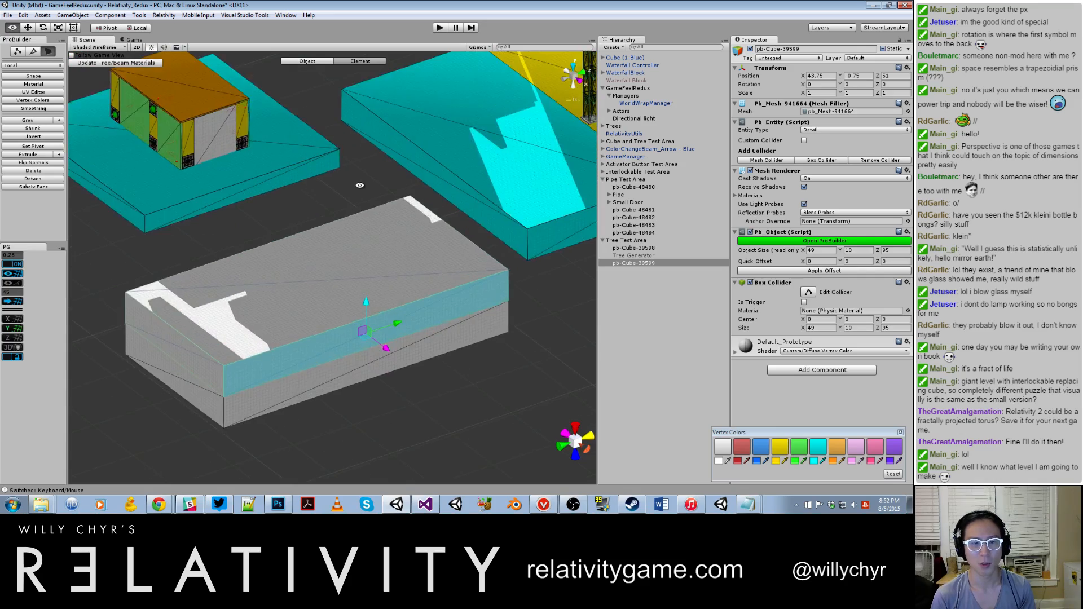
pyautogui.scroll(-12, 359, 184)
pyautogui.moveTo(397, 163); pyautogui.dragTo(392, 278, button='middle')
pyautogui.keyDown('alt'); pyautogui.moveTo(392, 278); pyautogui.dragTo(246, 181); pyautogui.keyUp('alt')
pyautogui.scroll(-4, 246, 181)
pyautogui.moveTo(480, 169); pyautogui.dragTo(271, 203, button='middle')
pyautogui.scroll(12, 348, 205)
pyautogui.keyDown('alt'); pyautogui.moveTo(392, 189); pyautogui.dragTo(283, 220); pyautogui.keyUp('alt')
pyautogui.scroll(-6, 242, 225)
pyautogui.moveTo(372, 223); pyautogui.dragTo(242, 225, button='middle')
pyautogui.scroll(-10, 243, 226)
pyautogui.keyDown('alt'); pyautogui.moveTo(233, 246); pyautogui.dragTo(428, 315); pyautogui.keyUp('alt')
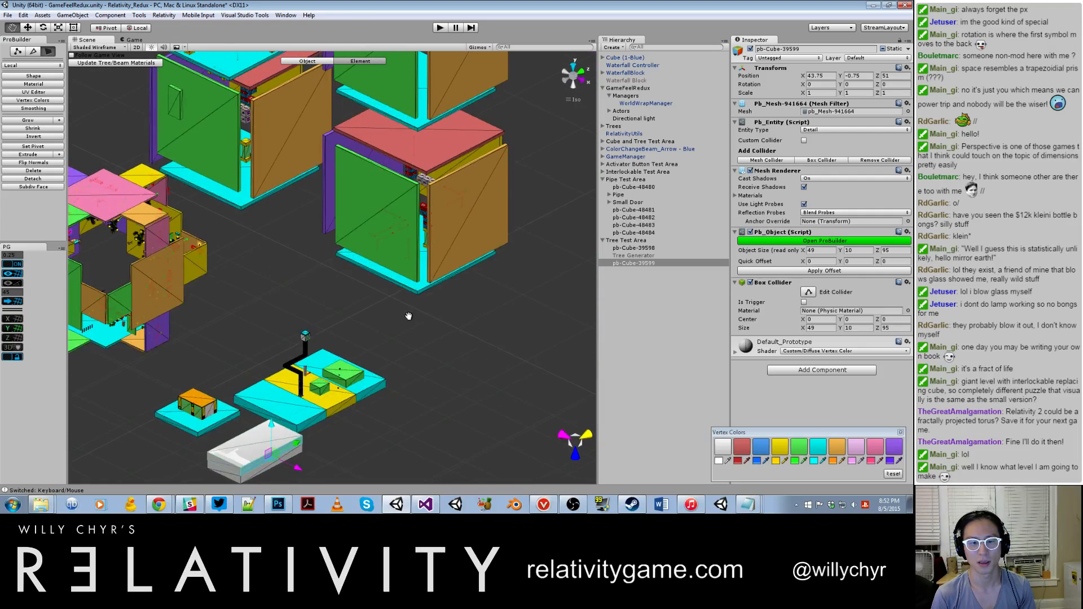
pyautogui.moveTo(304, 412); pyautogui.dragTo(379, 243, button='middle')
pyautogui.scroll(10, 378, 242)
pyautogui.scroll(-5, 391, 259)
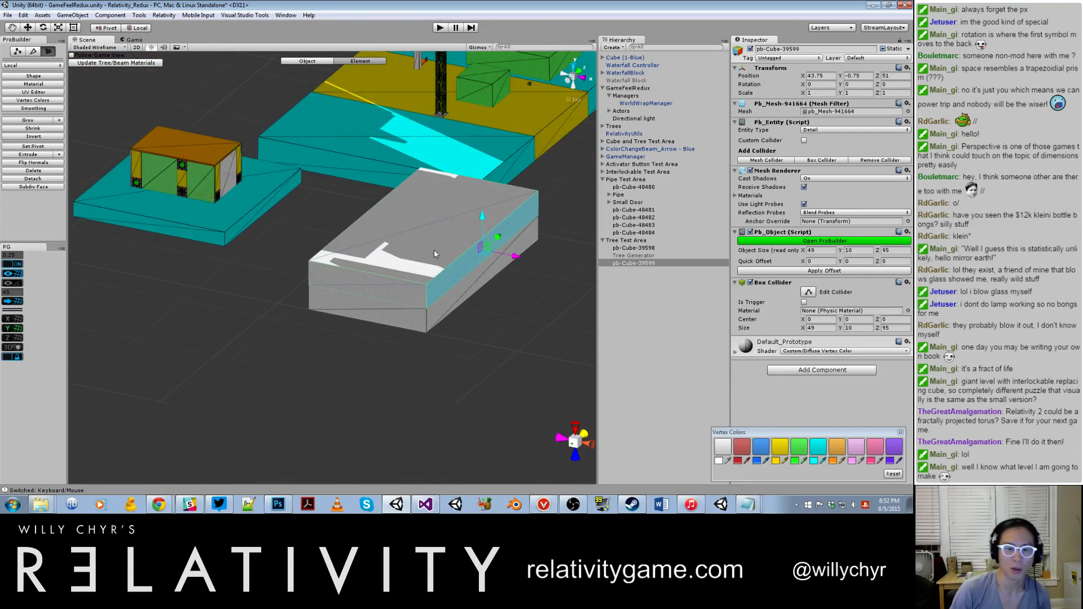
# Step: Try moving the upper block's long side face inward to an X size of 22, and set the block's pivot
pyautogui.click(500, 319)
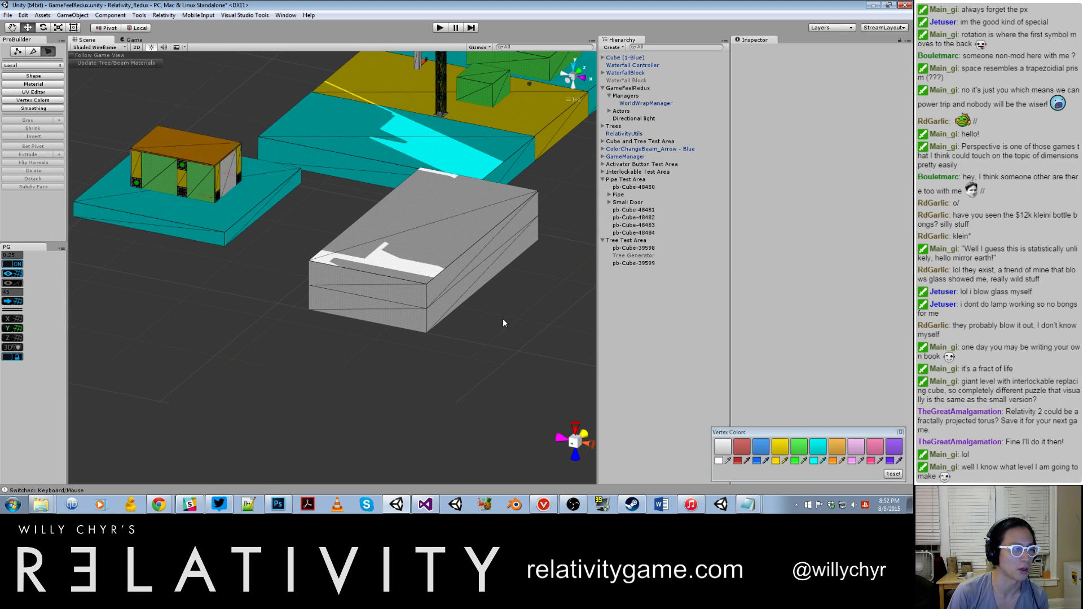
pyautogui.click(451, 274)
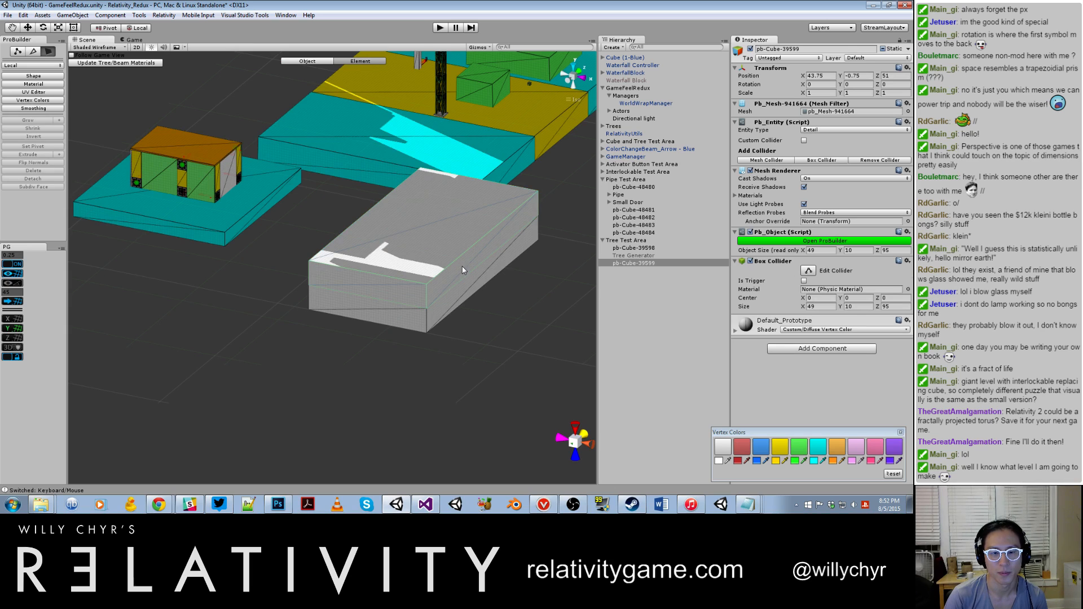
pyautogui.click(467, 267)
pyautogui.moveTo(465, 269); pyautogui.dragTo(397, 317, button='middle')
pyautogui.scroll(7, 397, 317)
pyautogui.moveTo(481, 316); pyautogui.dragTo(383, 296)
pyautogui.scroll(-7, 410, 292)
pyautogui.press('g')
pyautogui.hotkey('ctrl', 'j')
# Step: Undo the upper block's pivot change and narrowing
pyautogui.hotkey('ctrl', 'z')
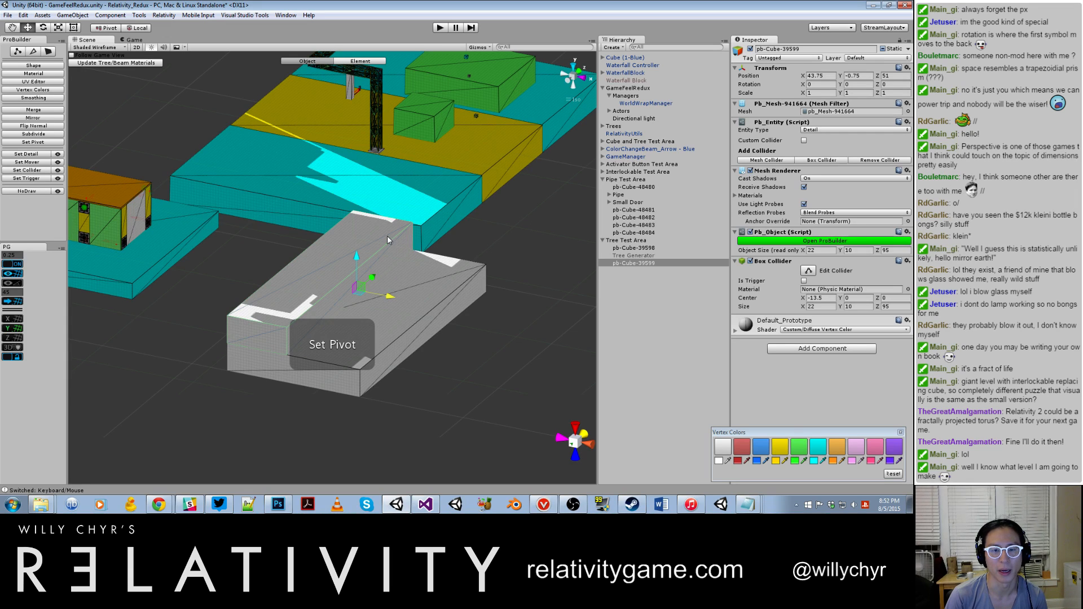
pyautogui.hotkey('ctrl', 'z')
pyautogui.hotkey('ctrl', 'z')
pyautogui.hotkey('ctrl', 'z')
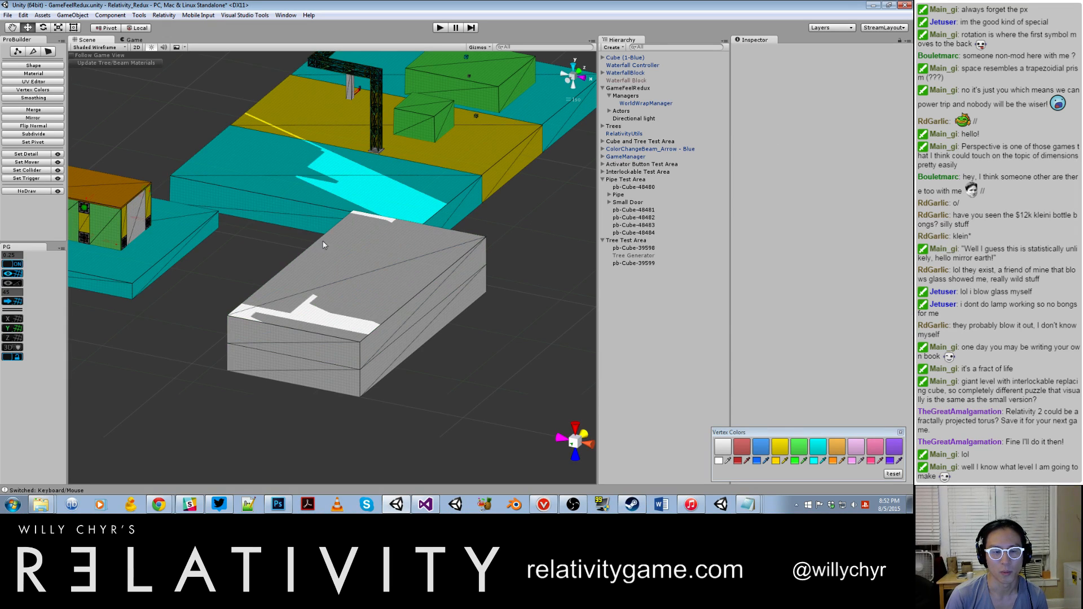
# Step: Examine the Pipe Test Area's cyan and yellow platforms and their layout beside the stacked grey blocks
pyautogui.click(92, 48)
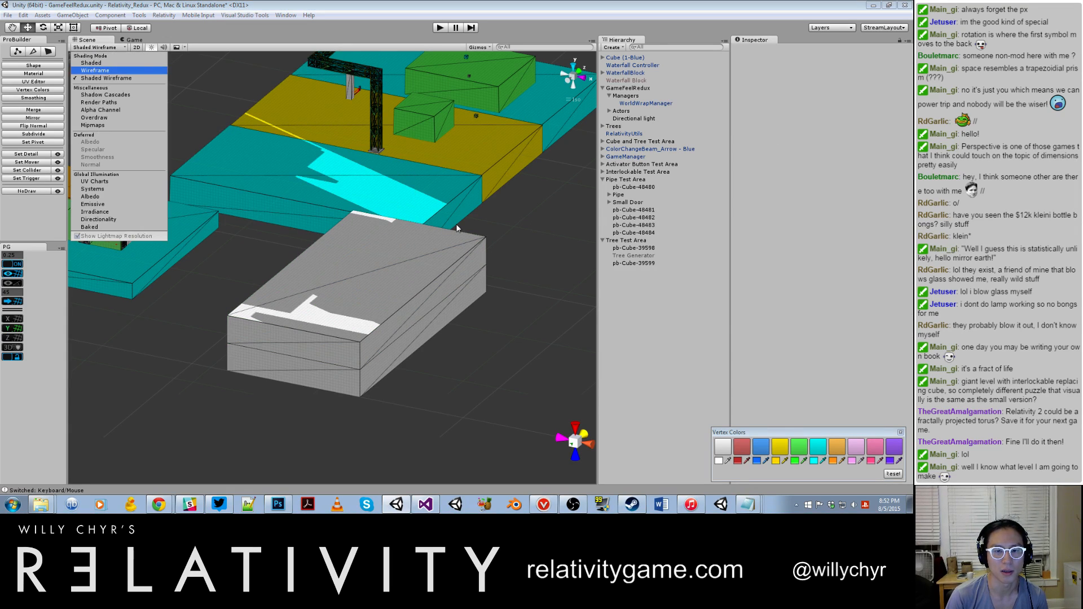
pyautogui.click(435, 193)
pyautogui.scroll(-6, 435, 191)
pyautogui.scroll(-3, 443, 216)
pyautogui.scroll(8, 444, 216)
pyautogui.keyDown('alt'); pyautogui.moveTo(444, 216); pyautogui.dragTo(370, 242); pyautogui.keyUp('alt')
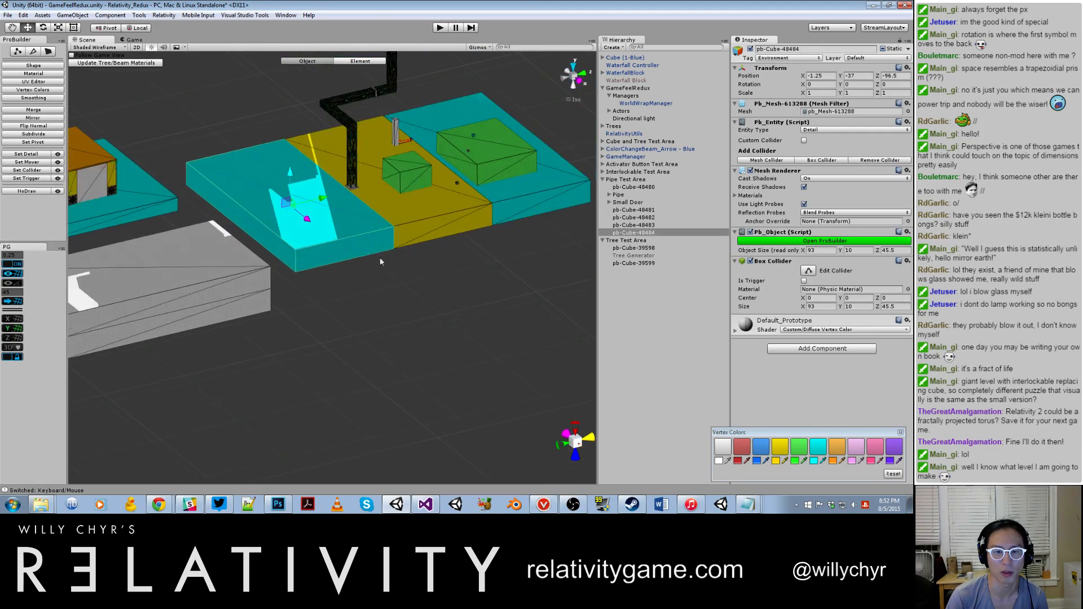
pyautogui.click(385, 265)
pyautogui.scroll(-7, 385, 266)
pyautogui.scroll(8, 381, 261)
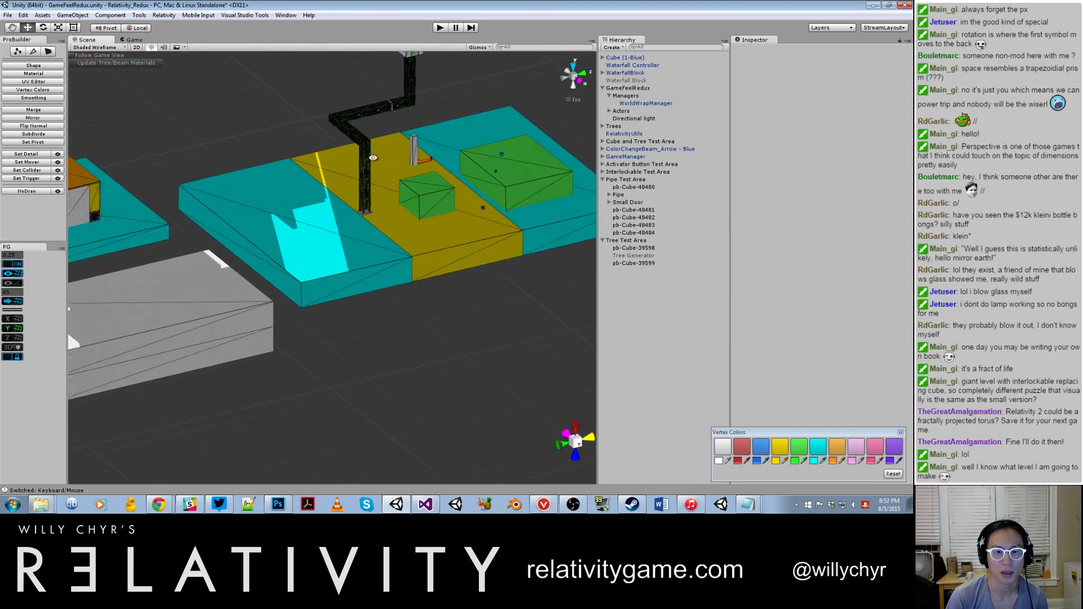
pyautogui.scroll(7, 355, 265)
pyautogui.keyDown('alt'); pyautogui.moveTo(368, 236); pyautogui.dragTo(260, 223); pyautogui.keyUp('alt')
pyautogui.scroll(-10, 313, 212)
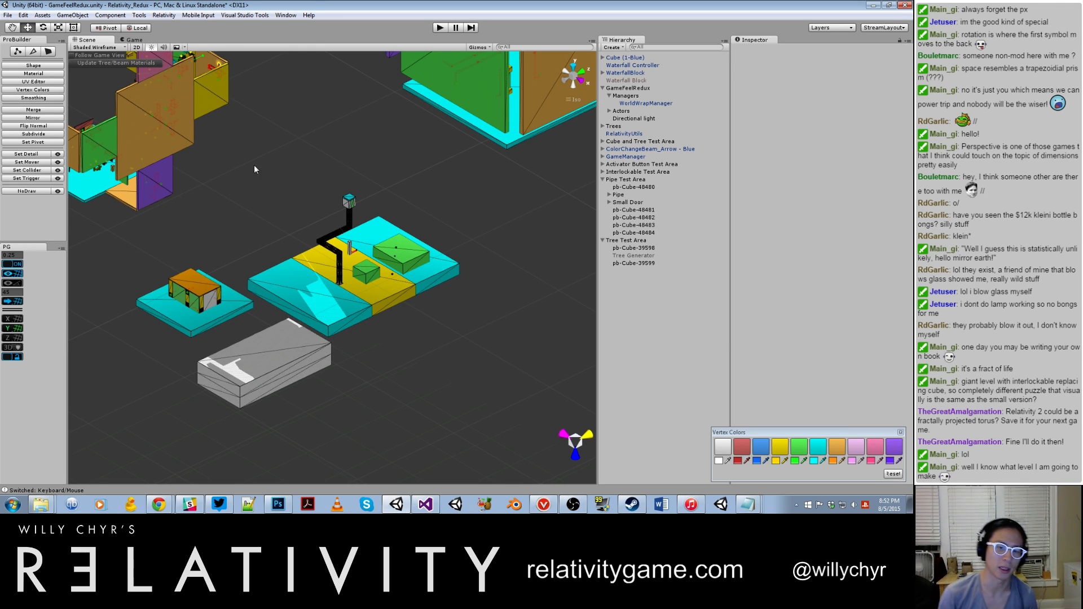
# Step: Delete the duplicated upper block from the Tree Test Area
pyautogui.click(282, 355)
pyautogui.click(621, 263)
pyautogui.rightClick(621, 264)
pyautogui.click(633, 315)
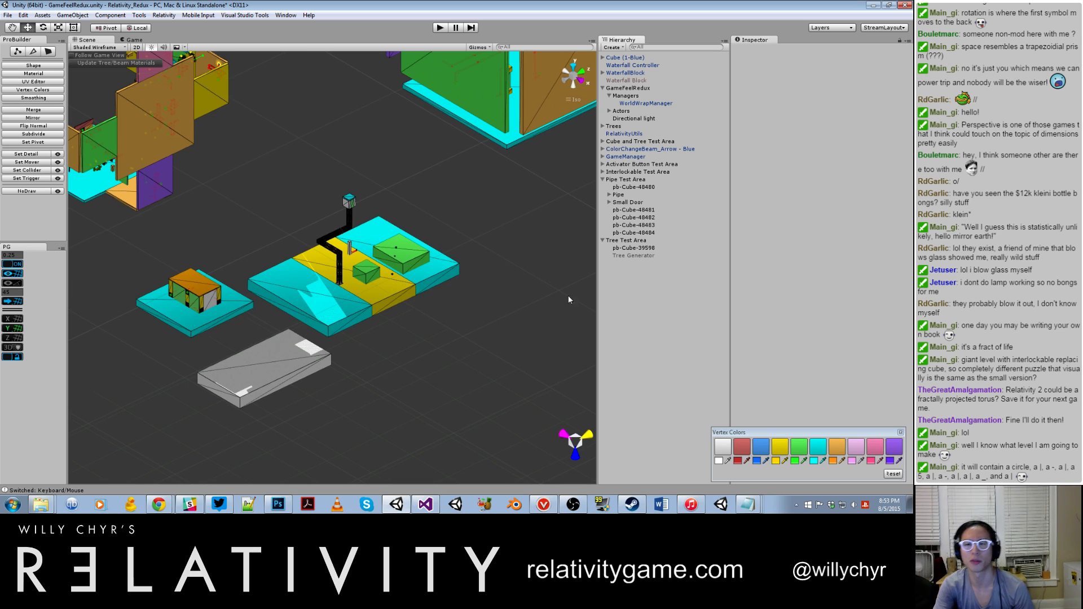
pyautogui.rightClick(706, 232)
pyautogui.click(633, 324)
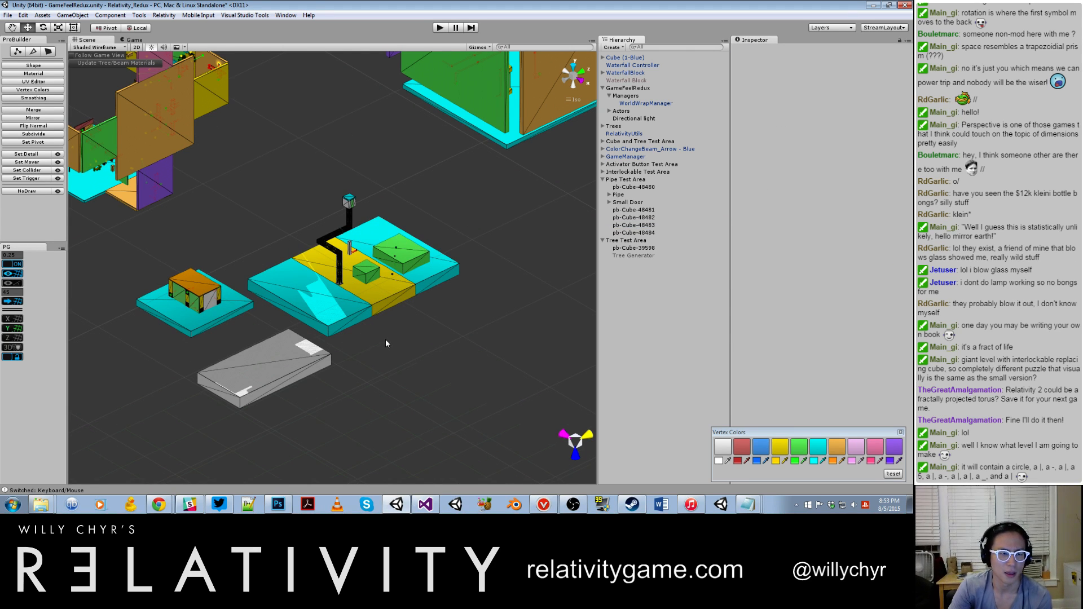
# Step: Select the remaining grey platform, check the TreeGenerator script's cube creation code in Visual Studio, and return to Unity
pyautogui.click(253, 372)
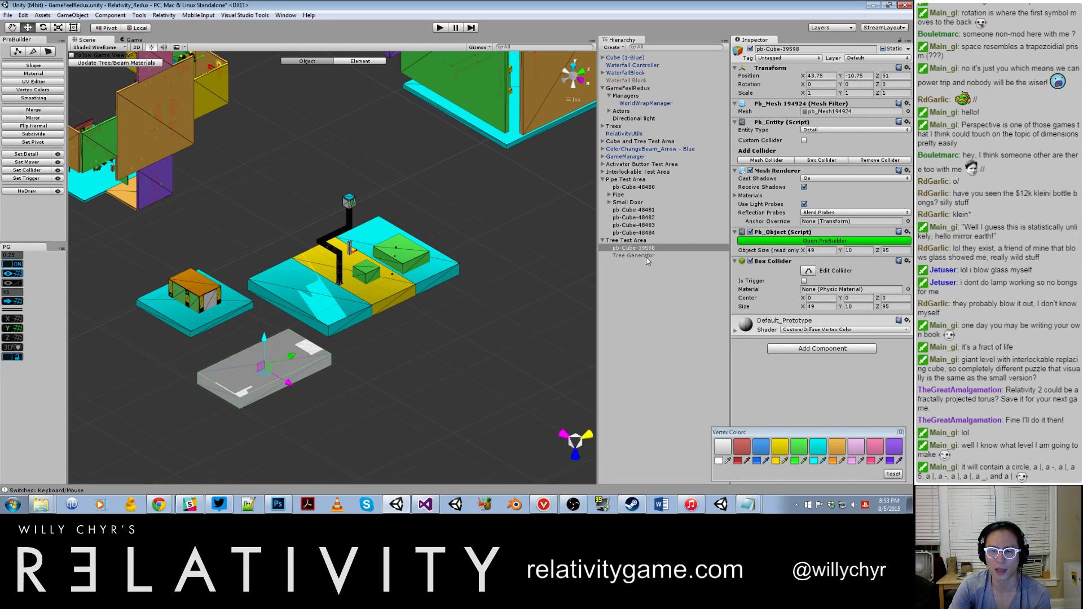
pyautogui.click(429, 507)
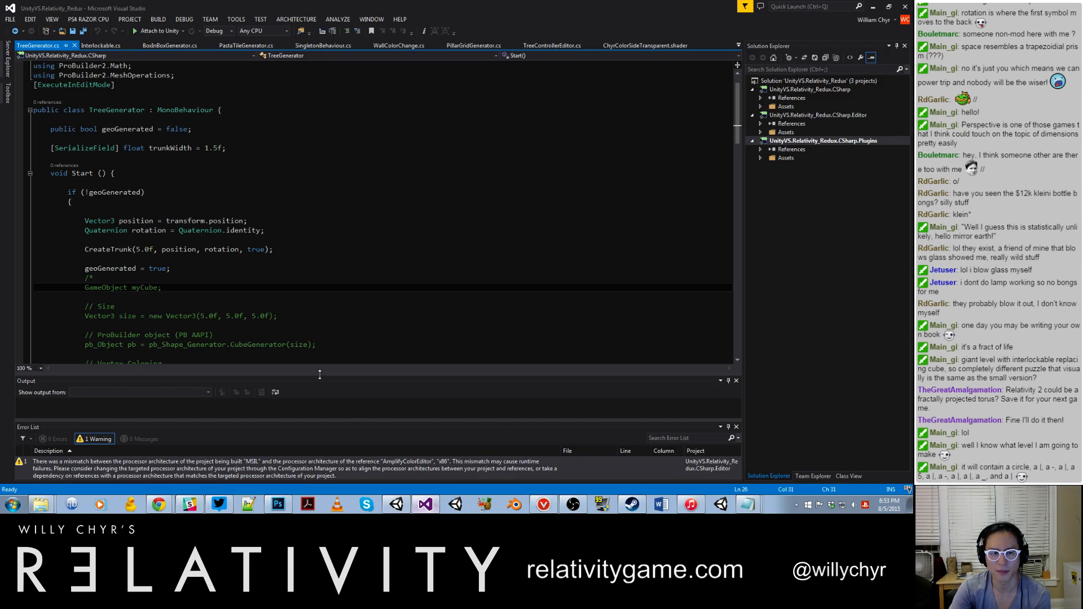
pyautogui.scroll(-7, 366, 283)
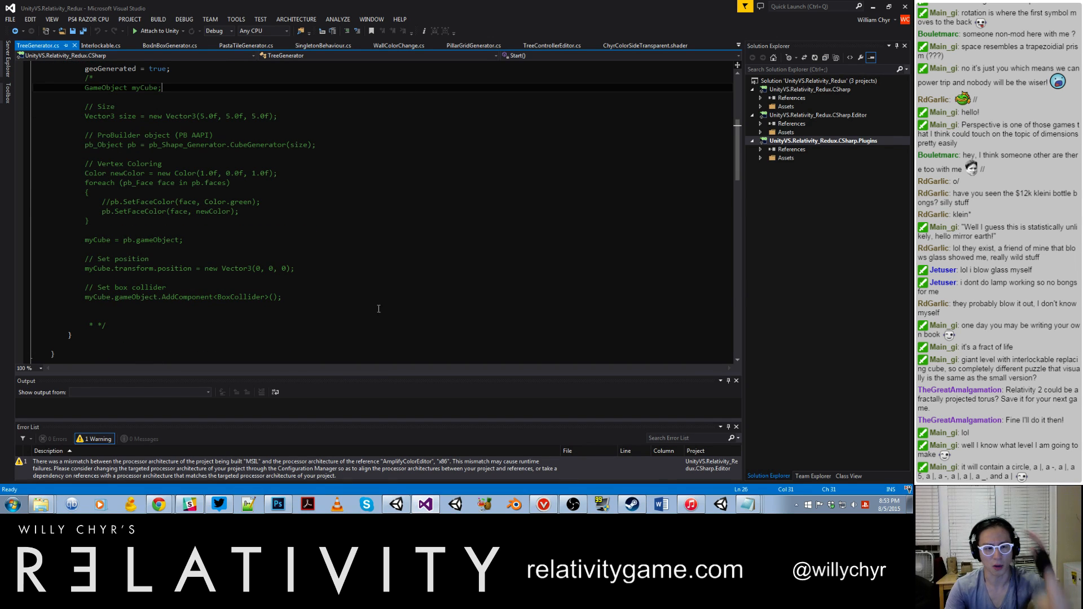
pyautogui.click(389, 508)
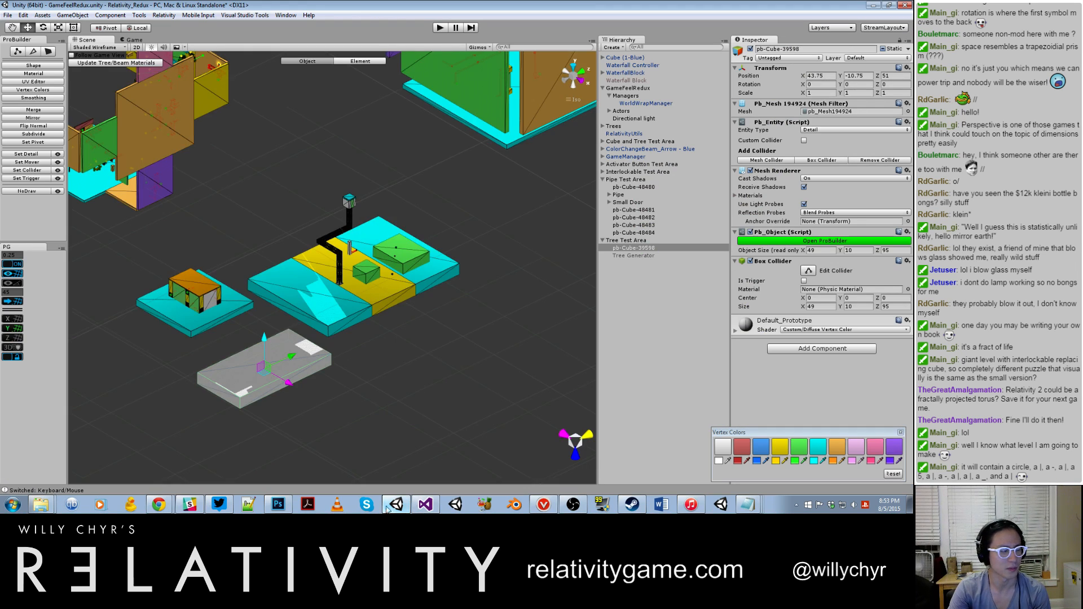
# Step: Examine the pink-roofed multicoloured structure, including the trees and lit beam fixtures on its interior walls
pyautogui.scroll(6, 422, 259)
pyautogui.moveTo(384, 226); pyautogui.dragTo(505, 331, button='middle')
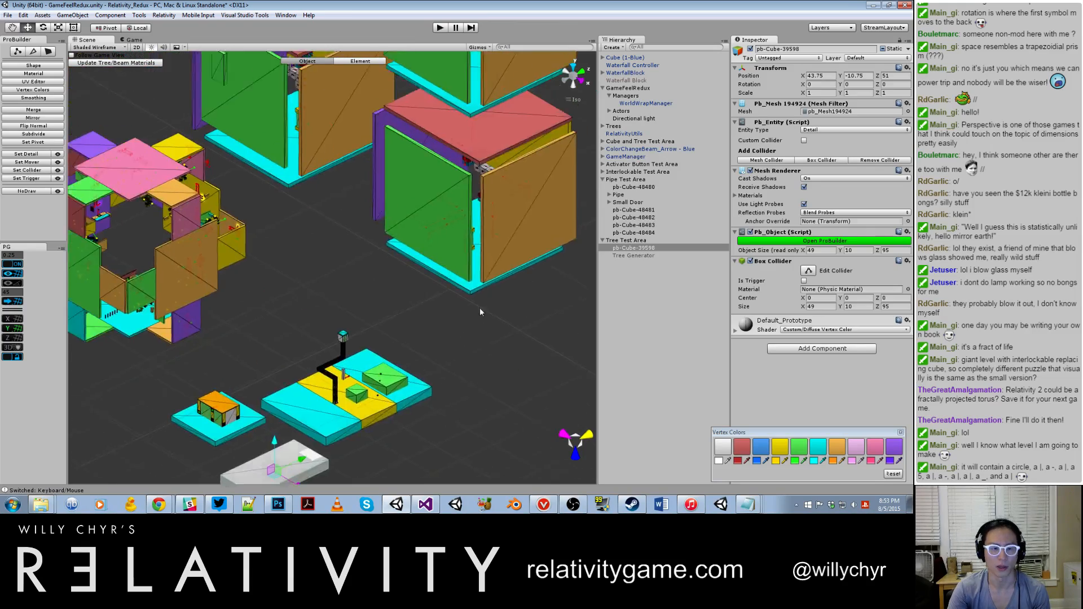
pyautogui.keyDown('alt'); pyautogui.moveTo(505, 331); pyautogui.dragTo(361, 310); pyautogui.keyUp('alt')
pyautogui.moveTo(417, 279); pyautogui.dragTo(181, 299, button='middle')
pyautogui.keyDown('alt'); pyautogui.moveTo(181, 303); pyautogui.dragTo(493, 260); pyautogui.keyUp('alt')
pyautogui.moveTo(191, 333); pyautogui.dragTo(500, 303, button='middle')
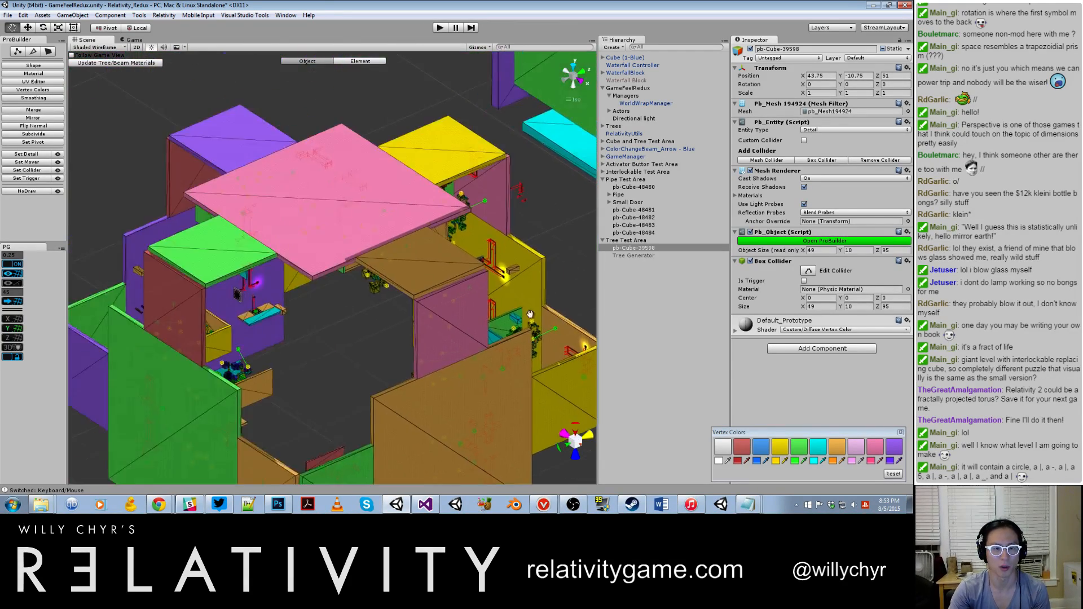
pyautogui.scroll(8, 500, 303)
pyautogui.keyDown('alt'); pyautogui.moveTo(500, 332); pyautogui.dragTo(497, 300); pyautogui.keyUp('alt')
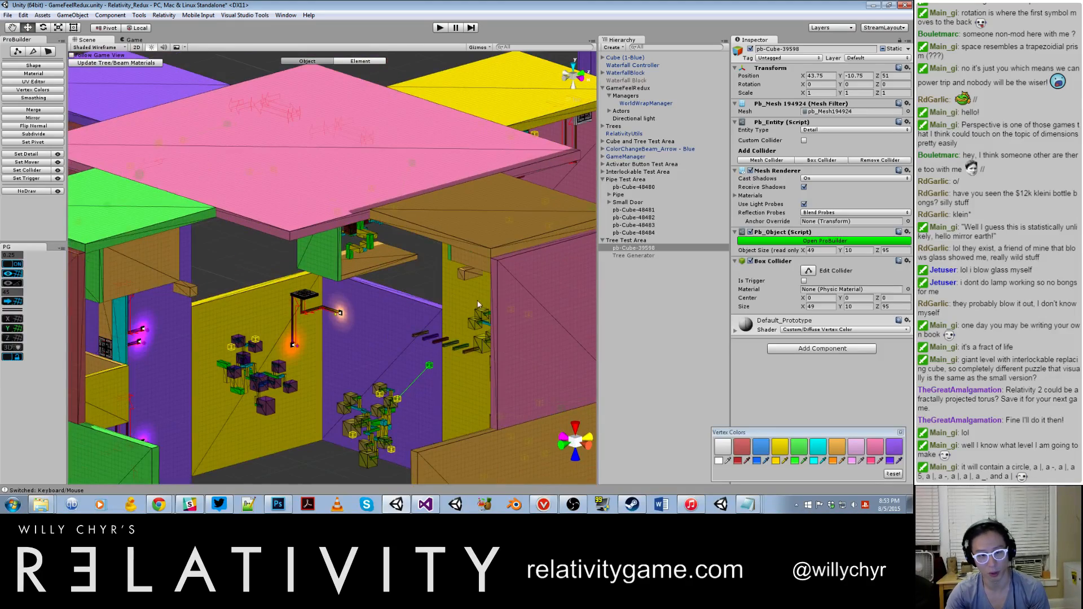
pyautogui.scroll(5, 355, 306)
pyautogui.moveTo(396, 333); pyautogui.dragTo(414, 331, button='middle')
pyautogui.scroll(5, 365, 280)
pyautogui.moveTo(395, 346); pyautogui.dragTo(201, 288, button='middle')
pyautogui.scroll(5, 408, 268)
pyautogui.scroll(-8, 410, 271)
pyautogui.keyDown('alt'); pyautogui.moveTo(410, 271); pyautogui.dragTo(494, 249); pyautogui.keyUp('alt')
pyautogui.scroll(-4, 493, 249)
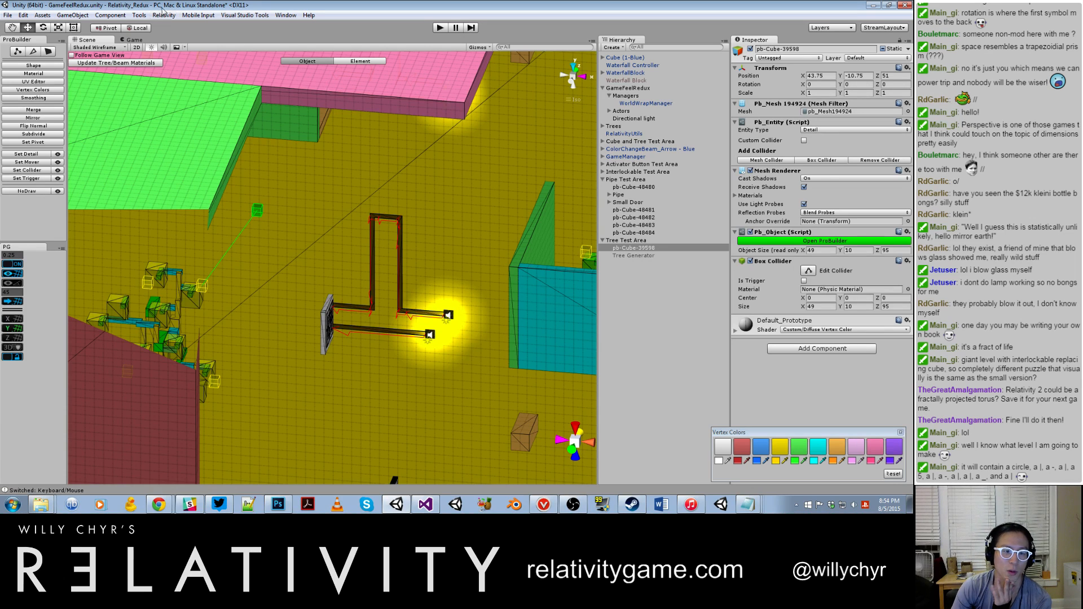
# Step: Widen the Scene view by narrowing the ProBuilder panel, and survey the whole level's structures from a distance
pyautogui.moveTo(67, 84); pyautogui.dragTo(52, 90)
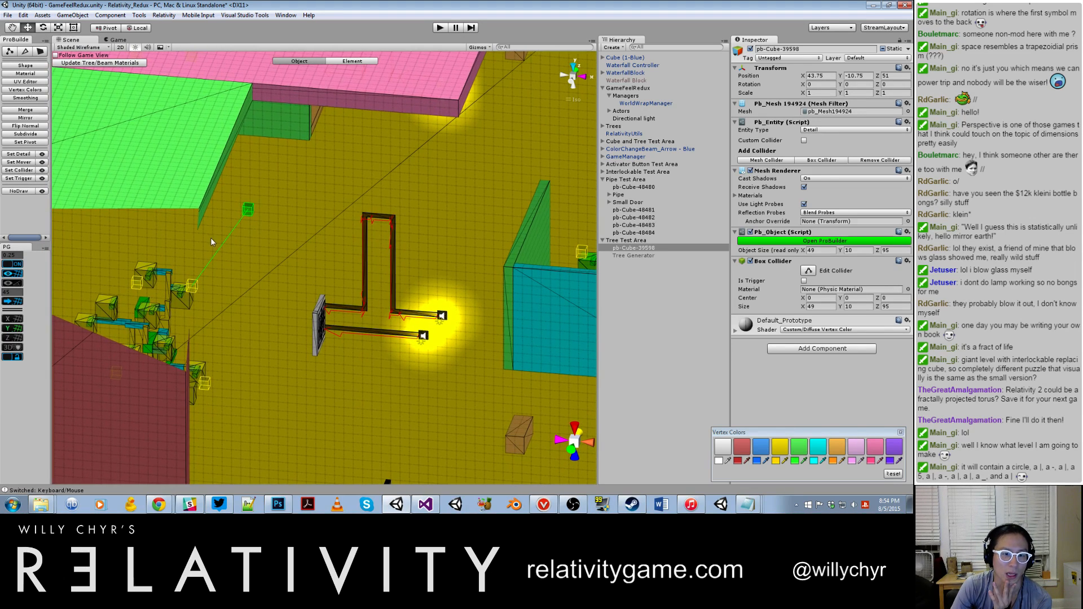
pyautogui.scroll(-5, 266, 199)
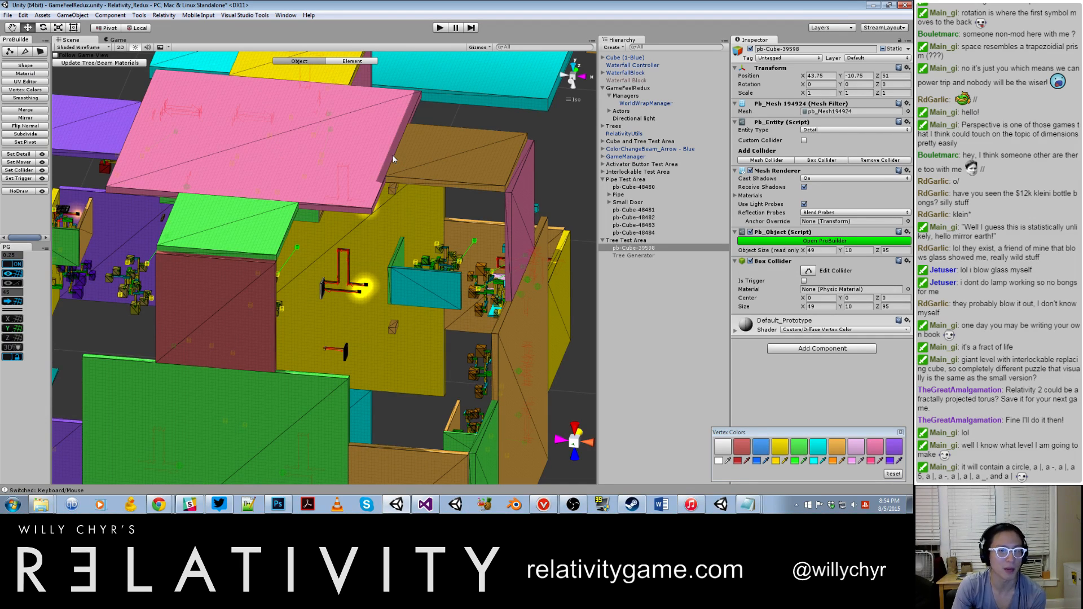
pyautogui.keyDown('alt'); pyautogui.moveTo(391, 155); pyautogui.dragTo(415, 152); pyautogui.keyUp('alt')
pyautogui.scroll(-4, 269, 158)
pyautogui.scroll(-7, 326, 107)
pyautogui.keyDown('alt'); pyautogui.moveTo(327, 110); pyautogui.dragTo(207, 152); pyautogui.keyUp('alt')
pyautogui.scroll(4, 186, 154)
pyautogui.scroll(-7, 207, 151)
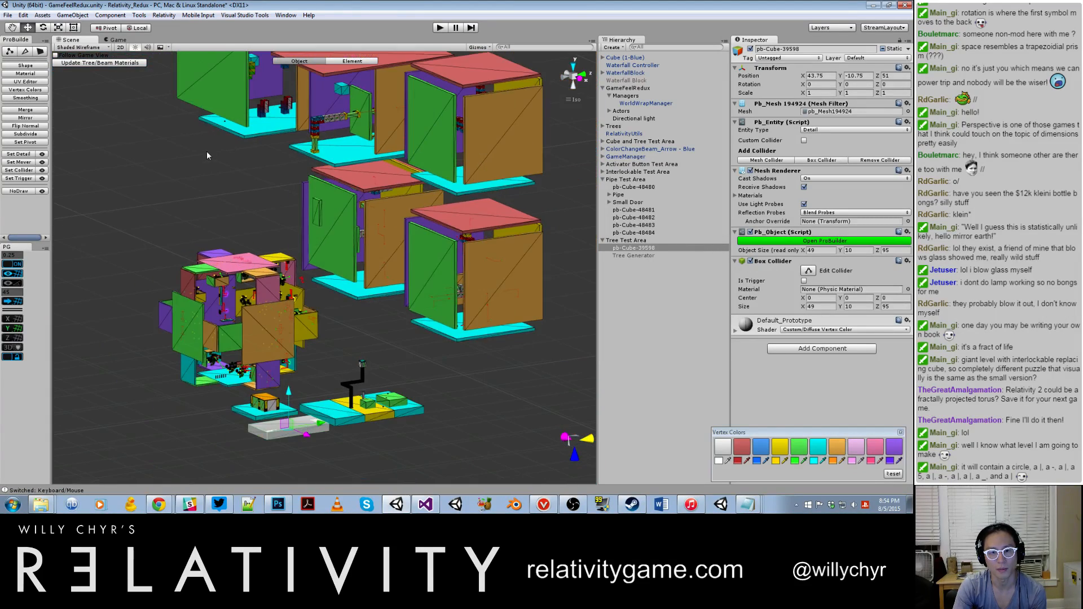
# Step: Examine the lit beam fixture and the tree along the brown wall inside the multicoloured structure
pyautogui.scroll(5, 388, 360)
pyautogui.keyDown('alt'); pyautogui.moveTo(389, 360); pyautogui.dragTo(248, 299); pyautogui.keyUp('alt')
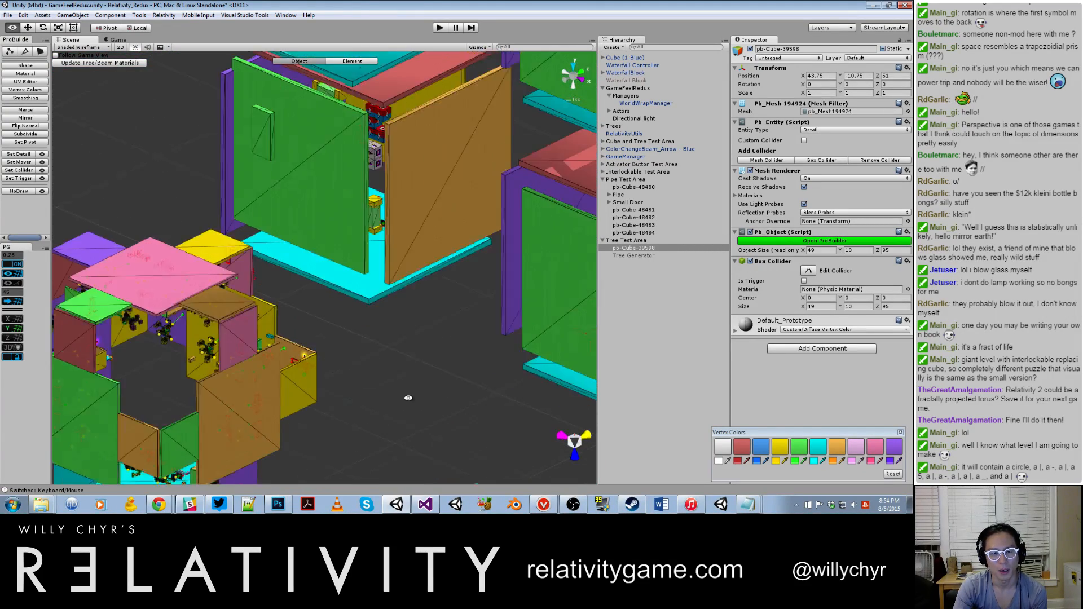
pyautogui.scroll(3, 367, 303)
pyautogui.scroll(5, 186, 219)
pyautogui.moveTo(187, 218); pyautogui.dragTo(206, 235, button='middle')
pyautogui.keyDown('alt'); pyautogui.moveTo(206, 235); pyautogui.dragTo(107, 254); pyautogui.keyUp('alt')
pyautogui.moveTo(107, 254); pyautogui.dragTo(96, 262, button='middle')
pyautogui.keyDown('alt'); pyautogui.moveTo(96, 262); pyautogui.dragTo(264, 203); pyautogui.keyUp('alt')
pyautogui.scroll(5, 264, 203)
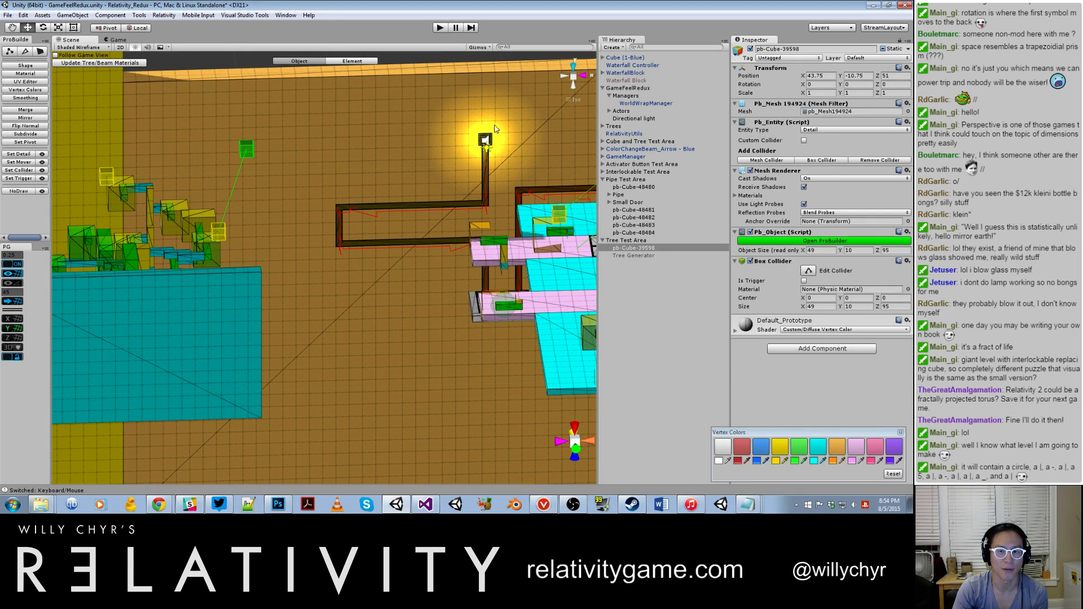
# Step: Switch the Scene view's draw mode to Shaded and inspect the lit beam fixture on the brown wall
pyautogui.scroll(3, 488, 141)
pyautogui.moveTo(489, 141); pyautogui.dragTo(422, 166, button='middle')
pyautogui.scroll(4, 422, 166)
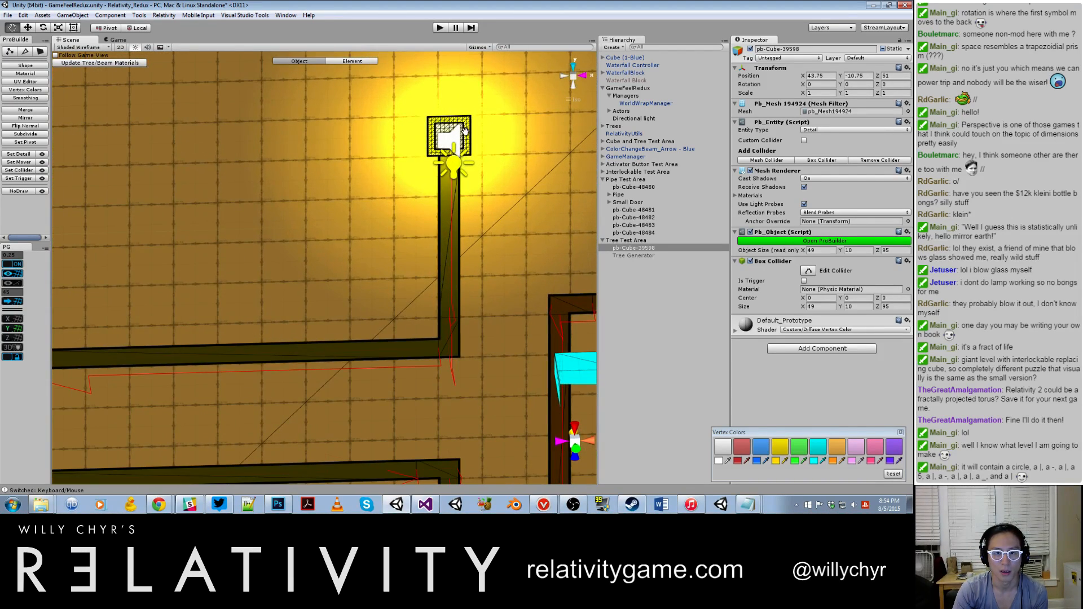
pyautogui.click(460, 132)
pyautogui.click(106, 48)
pyautogui.click(104, 65)
pyautogui.click(364, 88)
pyautogui.scroll(-5, 363, 88)
pyautogui.scroll(-5, 362, 90)
pyautogui.scroll(3, 391, 140)
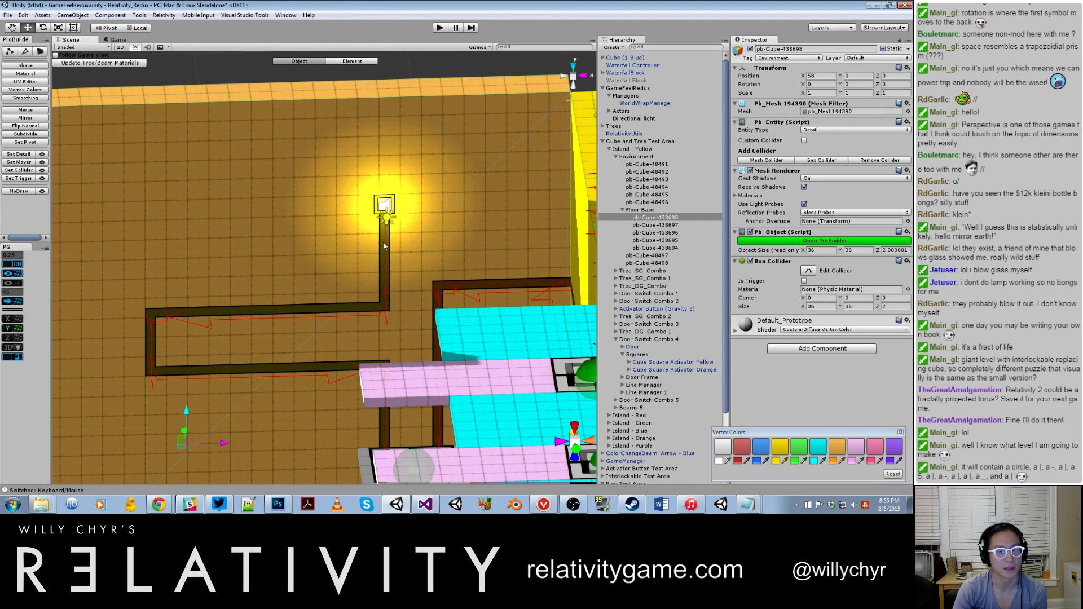
pyautogui.scroll(-2, 386, 285)
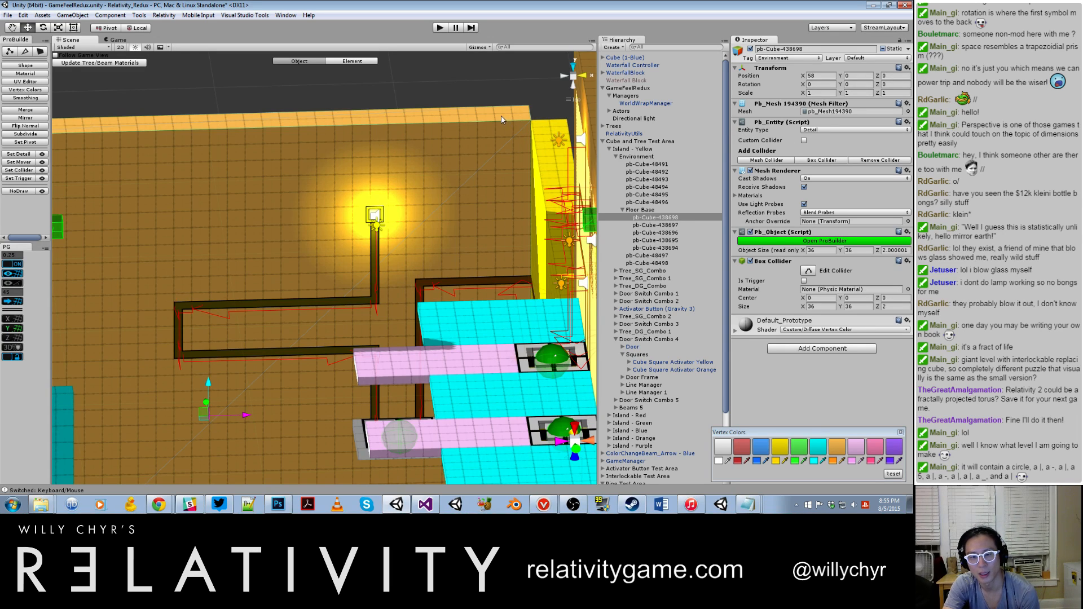
# Step: Clear the brown wall selection and select the WorldWrapManager object to view its world wrap settings
pyautogui.click(503, 97)
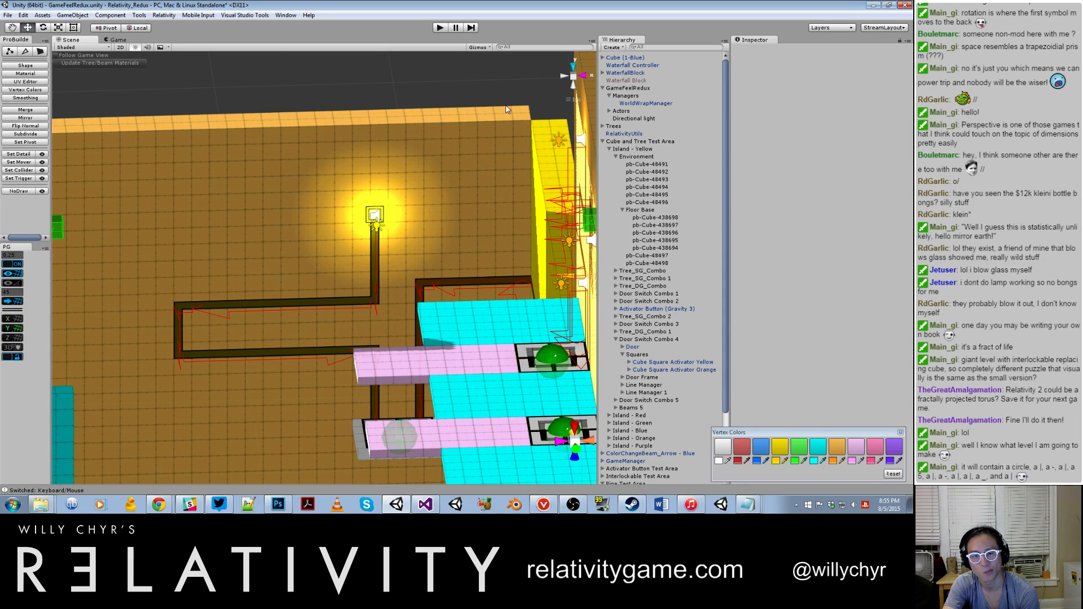
pyautogui.scroll(-5, 518, 116)
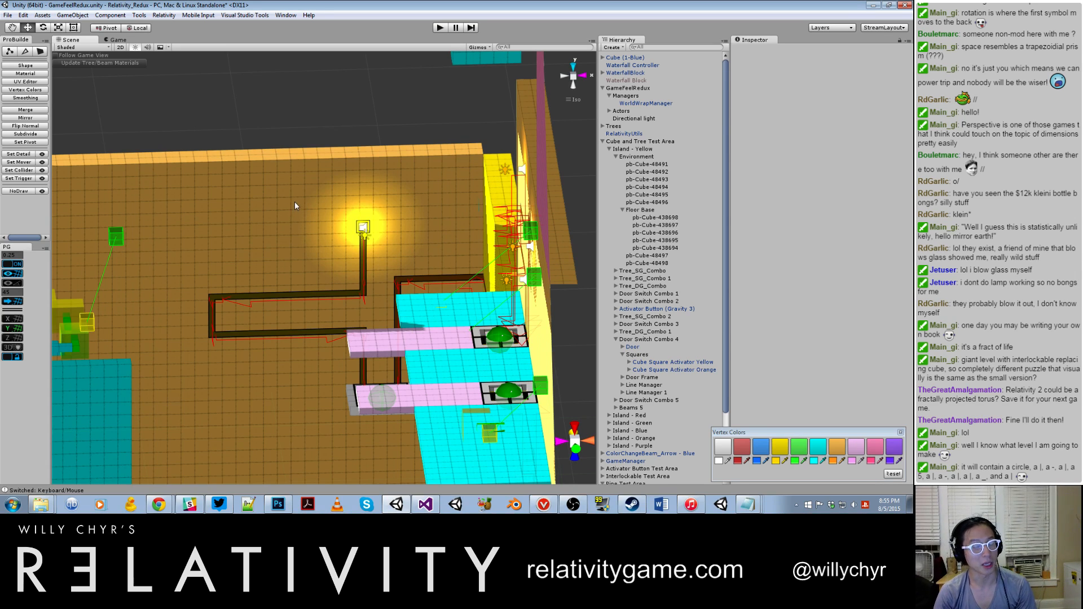
pyautogui.click(285, 185)
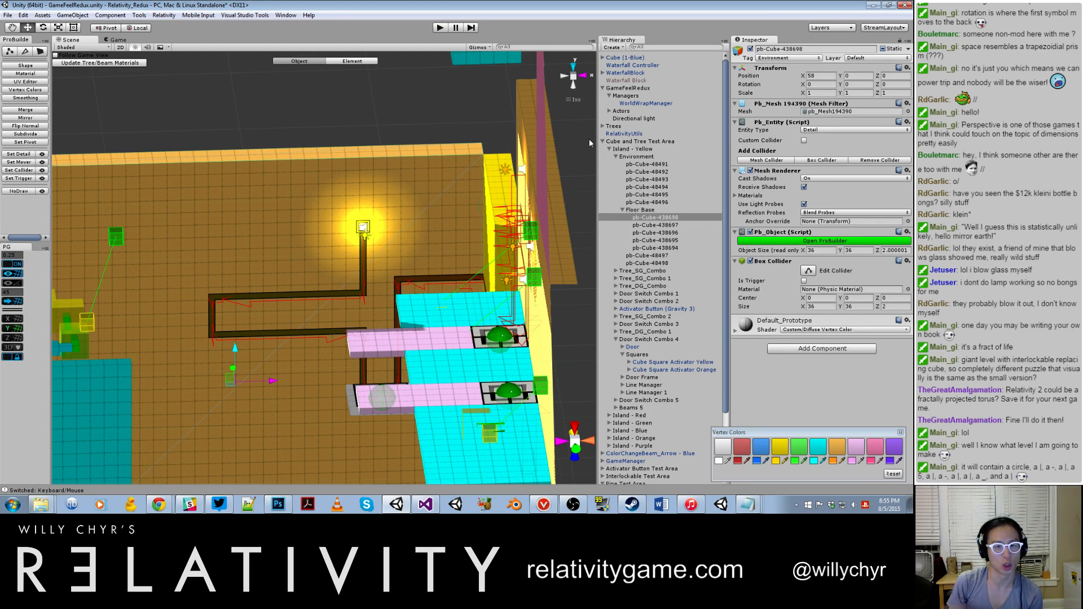
pyautogui.click(659, 104)
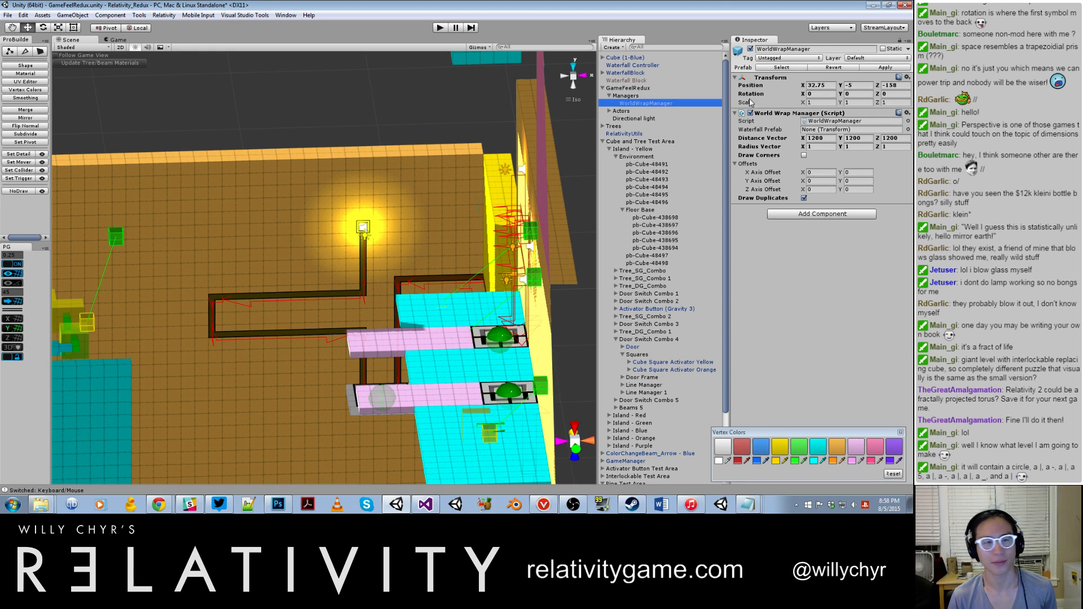
# Step: Deselect the WorldWrapManager, survey the whole level from a distance, and widen the Scene view by narrowing the Inspector and Hierarchy
pyautogui.click(229, 103)
pyautogui.scroll(-10, 229, 102)
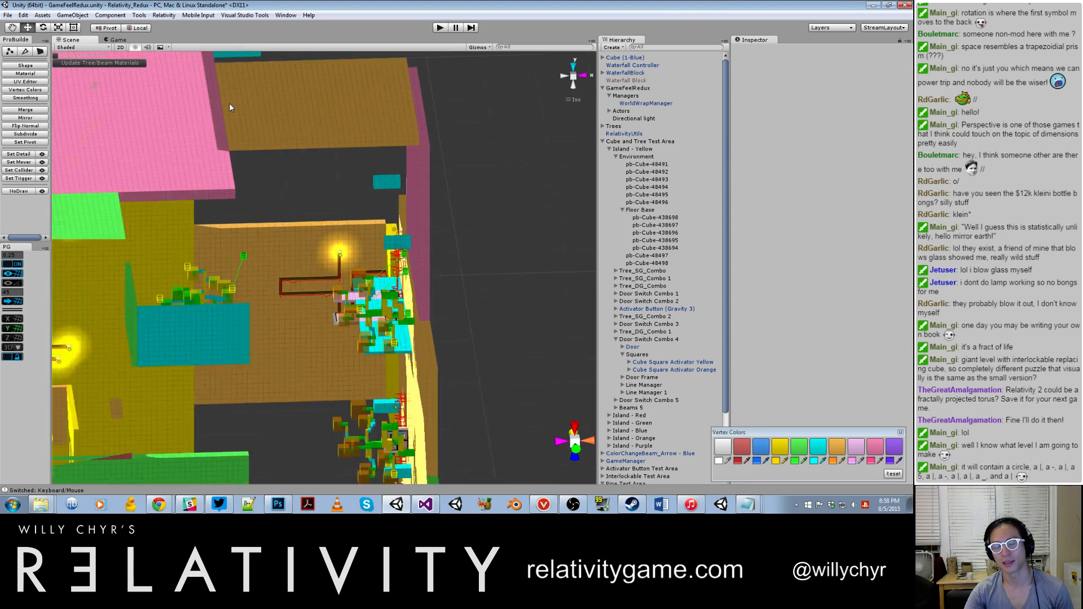
pyautogui.scroll(-8, 345, 212)
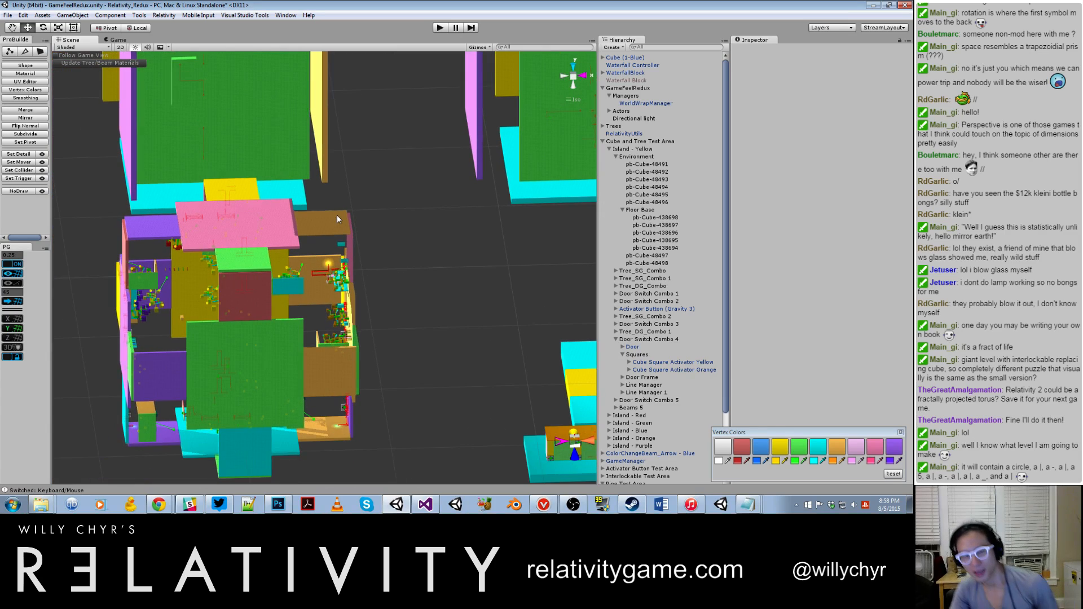
pyautogui.scroll(-8, 333, 204)
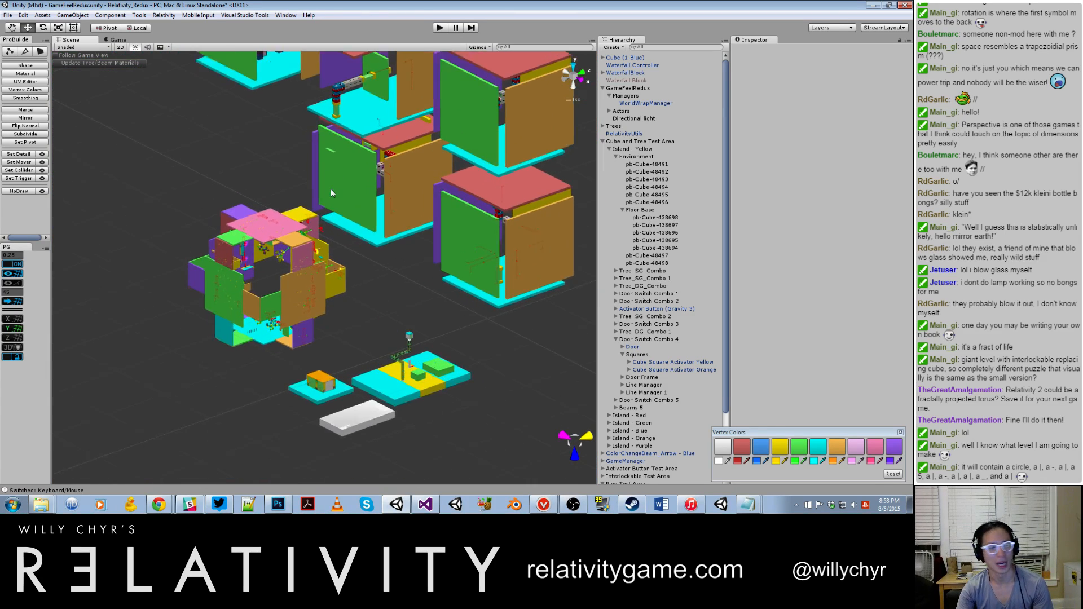
pyautogui.scroll(3, 417, 169)
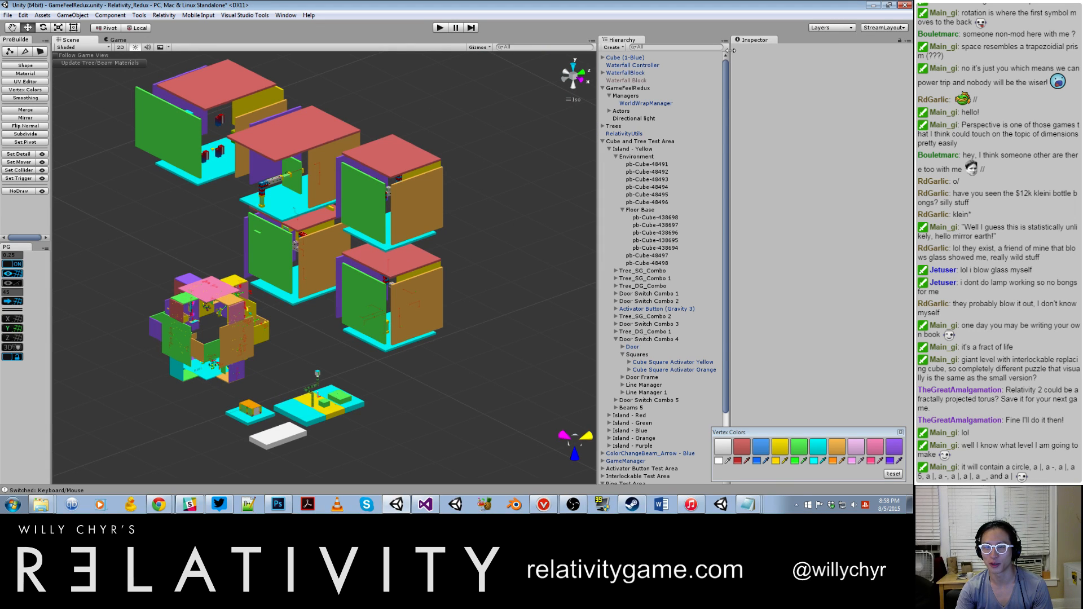
pyautogui.moveTo(732, 54); pyautogui.dragTo(784, 54)
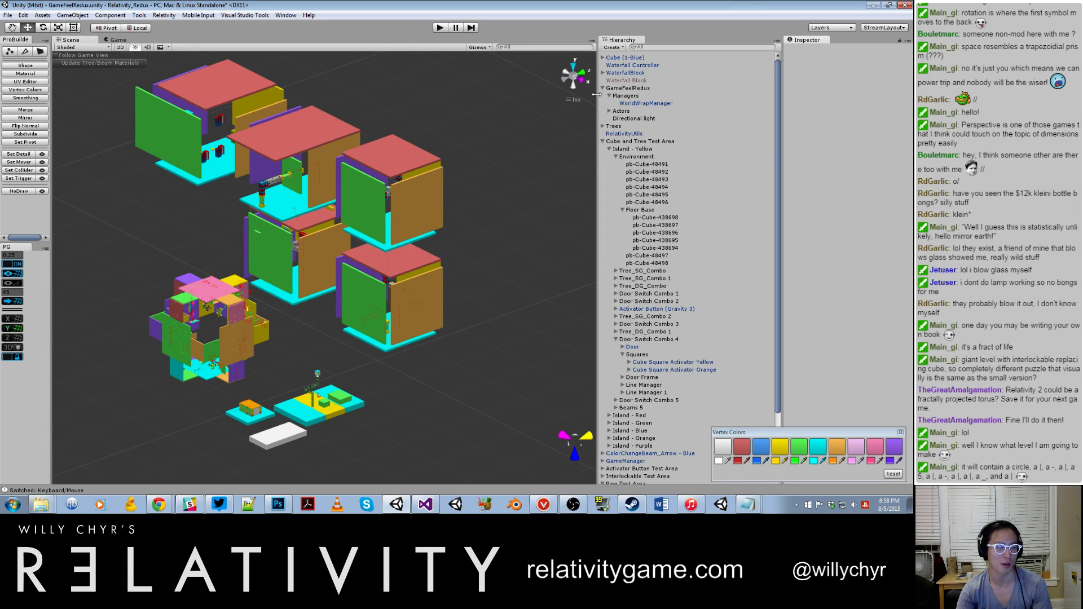
pyautogui.moveTo(598, 99); pyautogui.dragTo(689, 100)
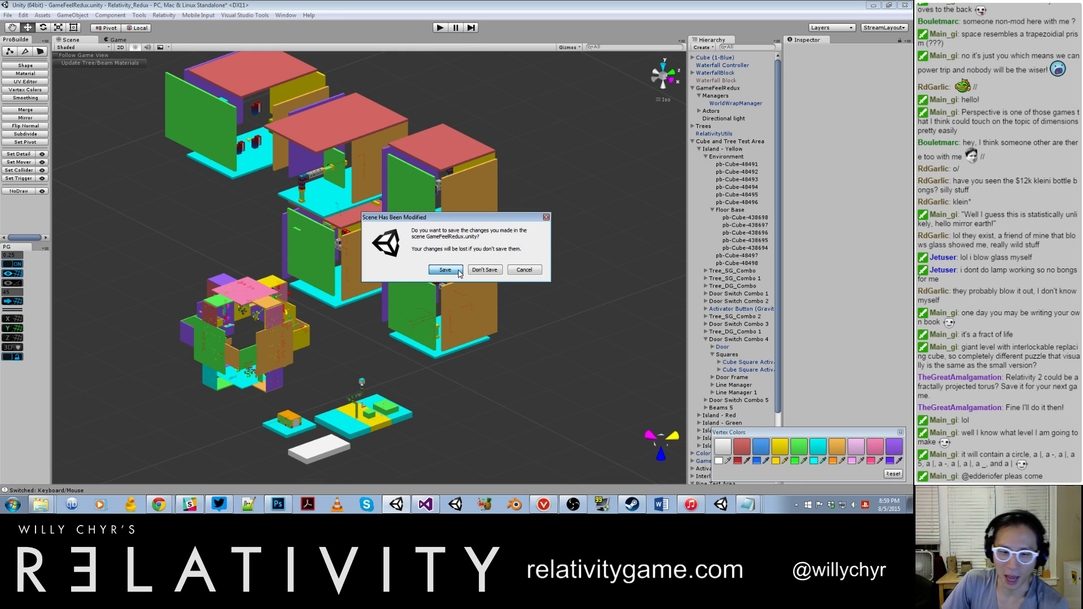
# Step: Save the changes to GameFeelRedux.unity while switching to the World_026_Library scene, and look over its tower structure
pyautogui.click(458, 271)
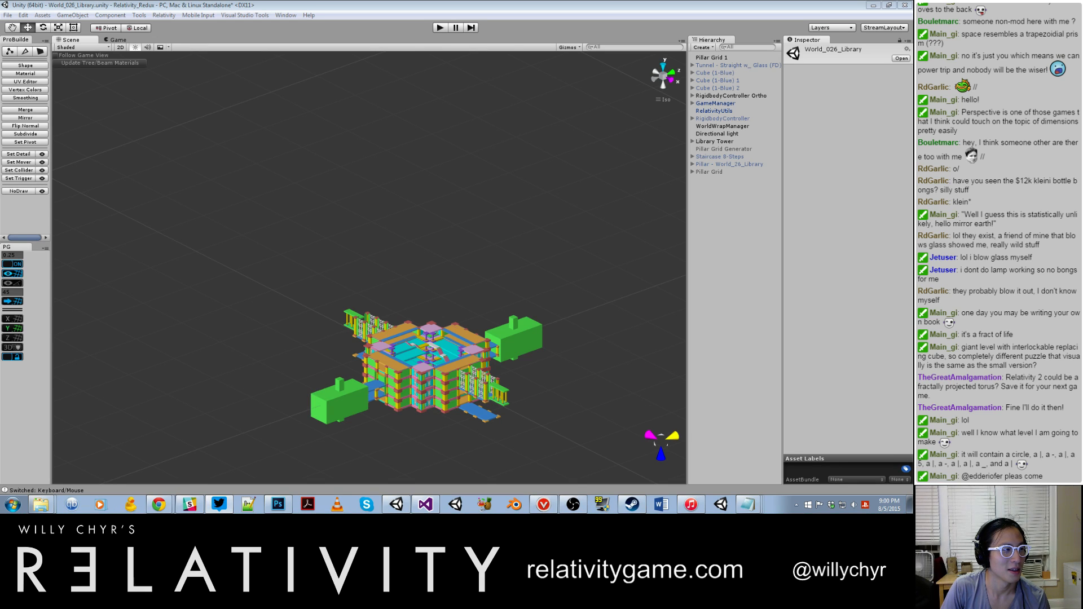
pyautogui.click(39, 67)
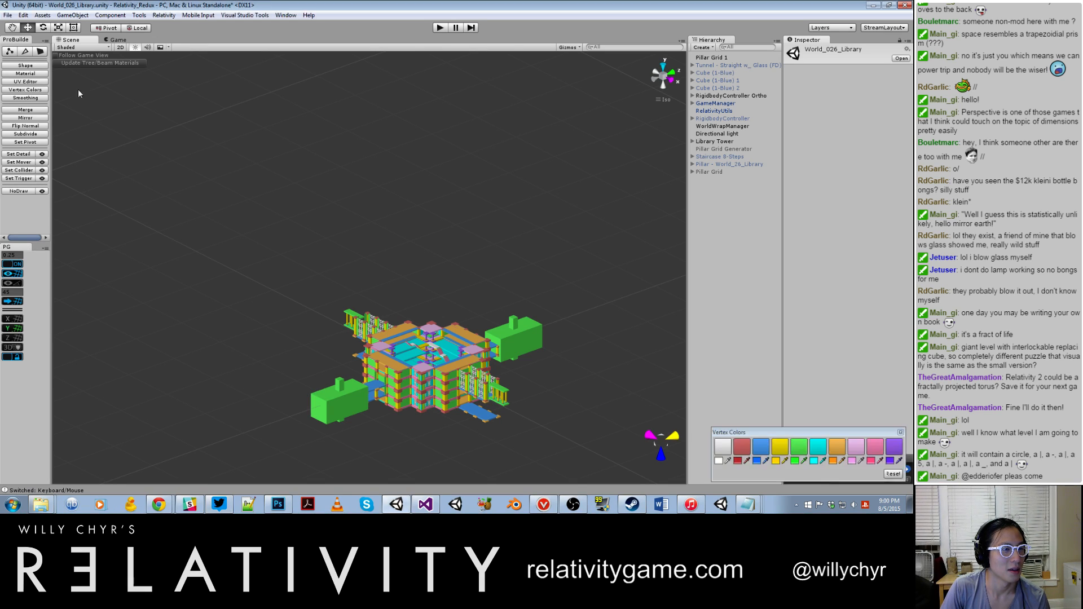
pyautogui.click(274, 133)
pyautogui.scroll(9, 362, 227)
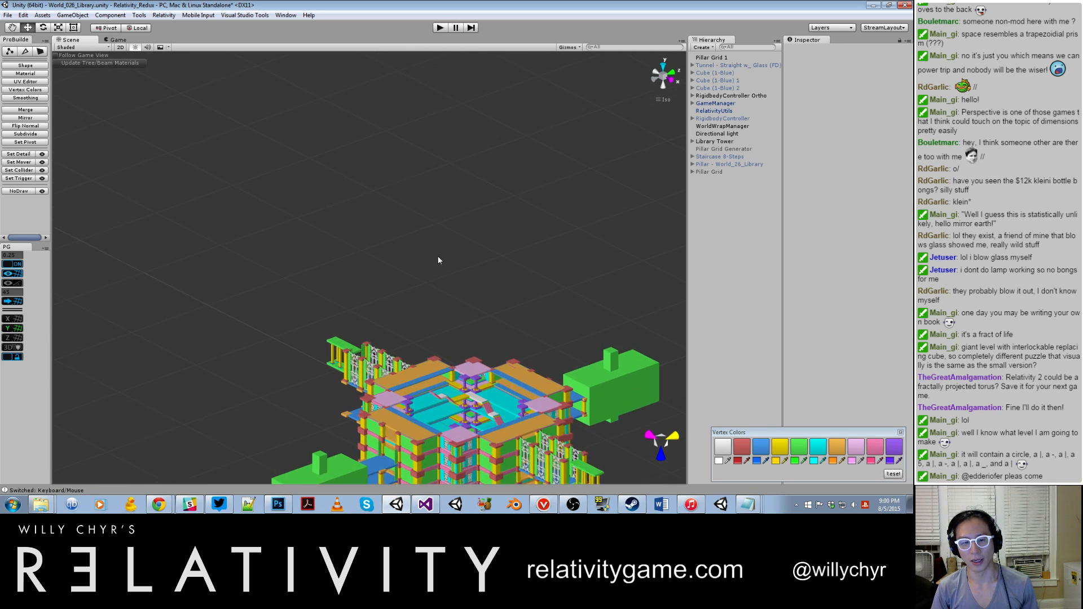
pyautogui.moveTo(555, 317); pyautogui.dragTo(465, 197, button='middle')
pyautogui.scroll(-2, 653, 152)
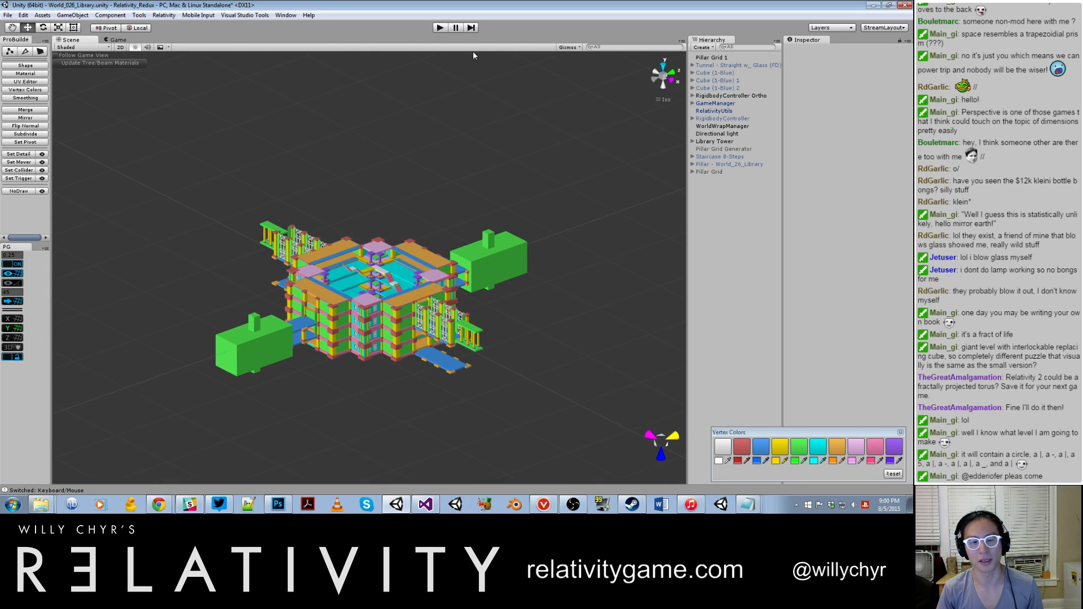
# Step: Run the library scene in play mode and execute toggle_noclip and toggle_hud in the in-game console
pyautogui.click(442, 28)
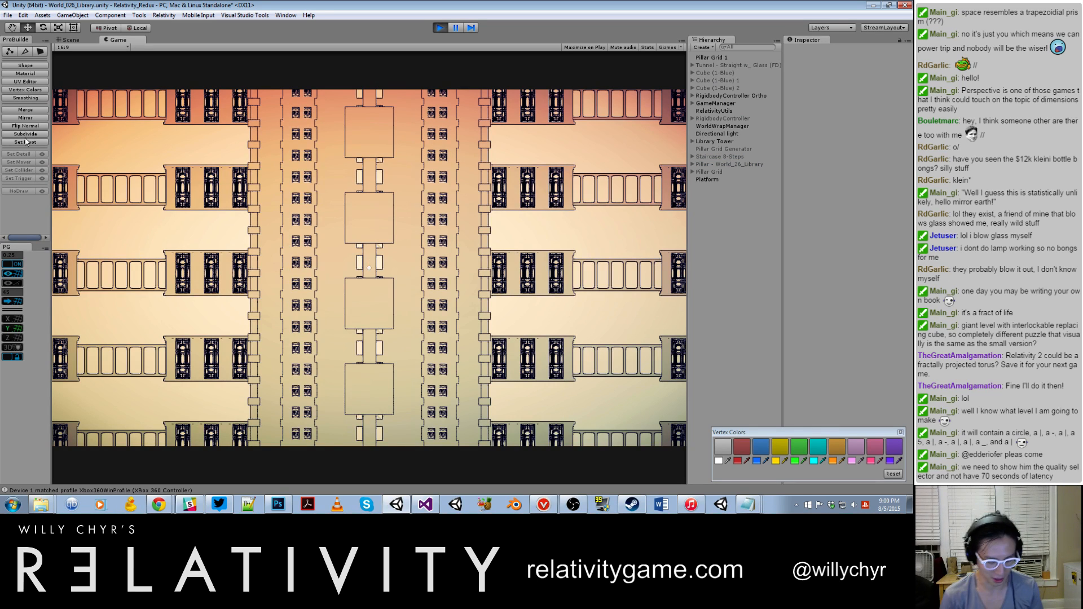
pyautogui.press('`')
pyautogui.write('toggle_')
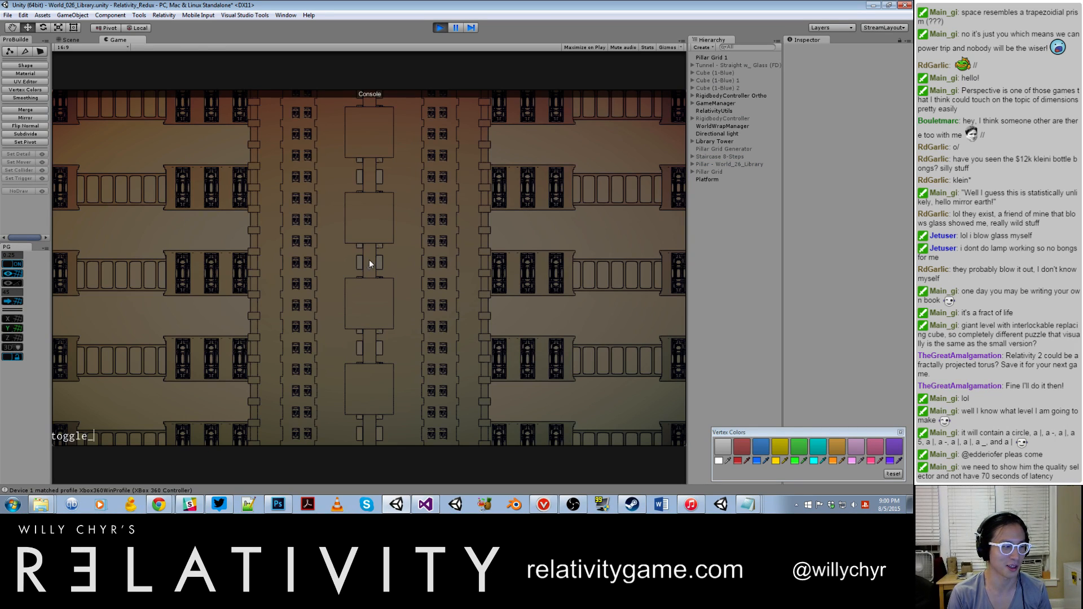
pyautogui.write('noclip')
pyautogui.press('Return')
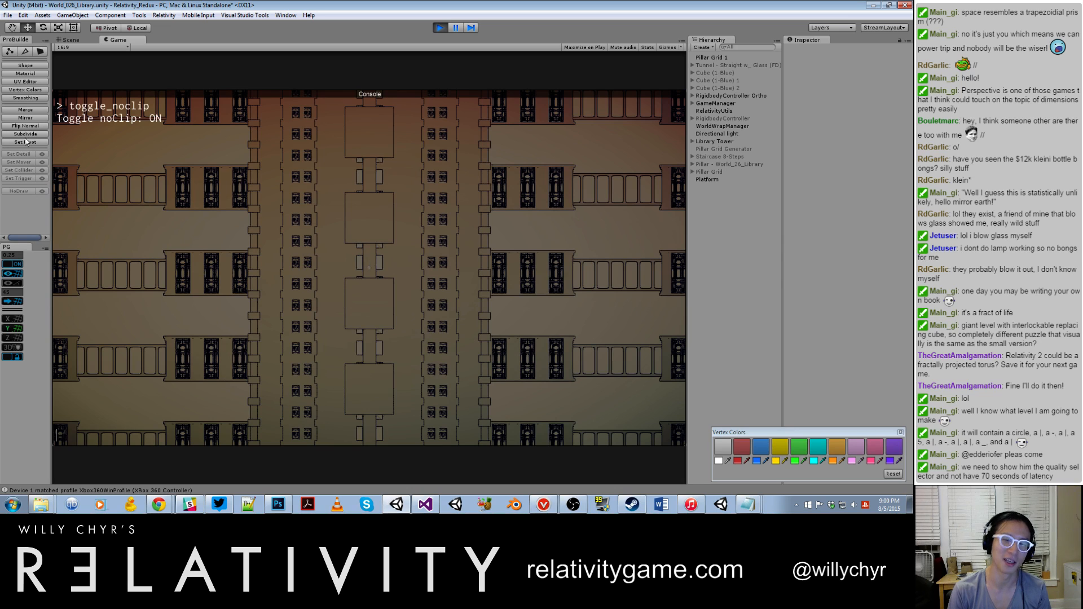
pyautogui.write('toggle_hud')
pyautogui.press('Return')
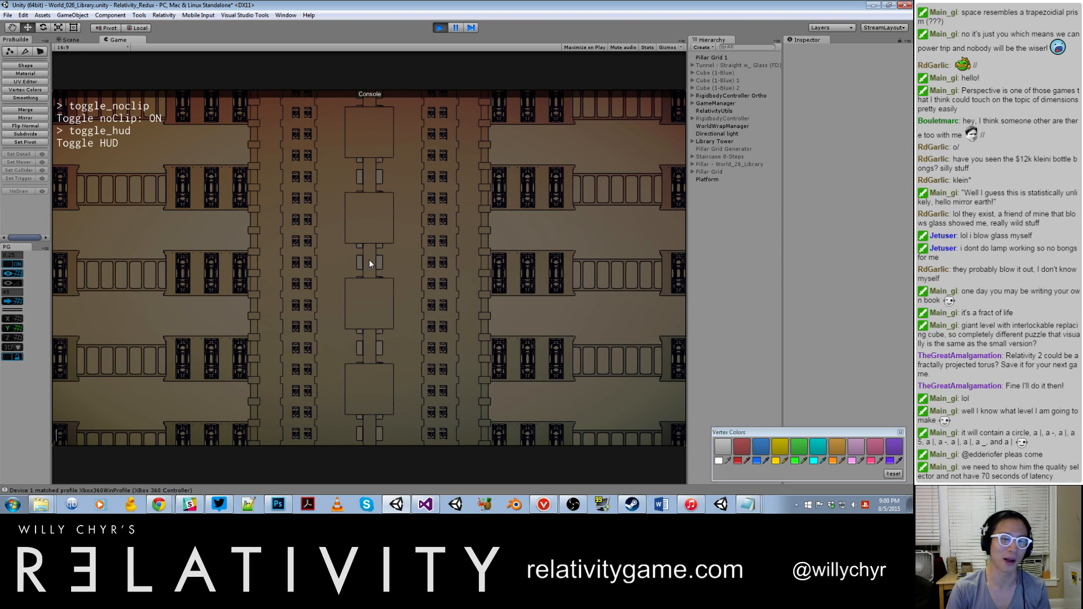
pyautogui.press('`')
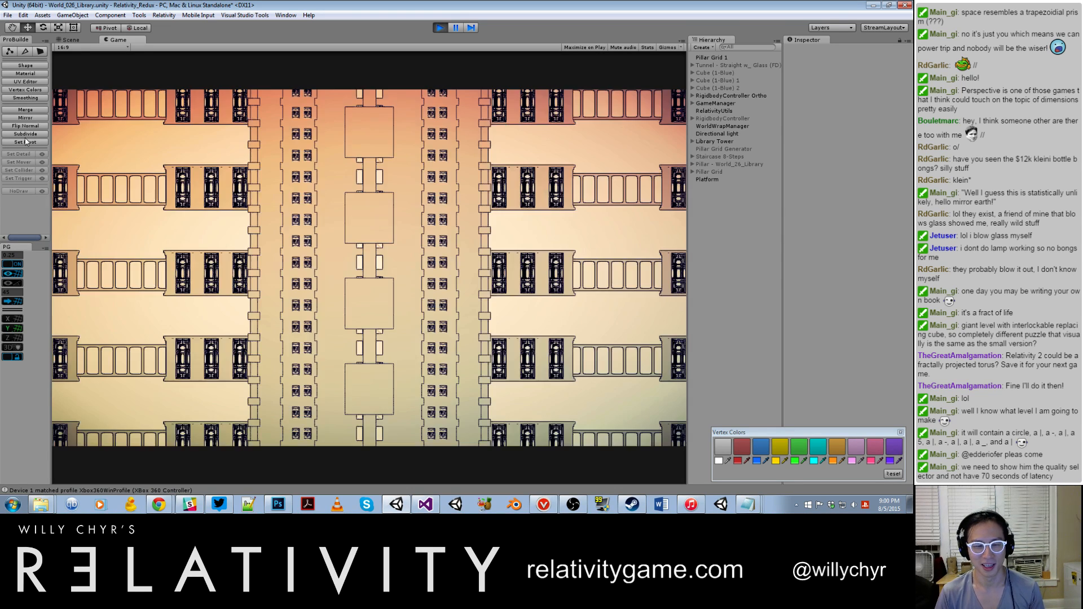
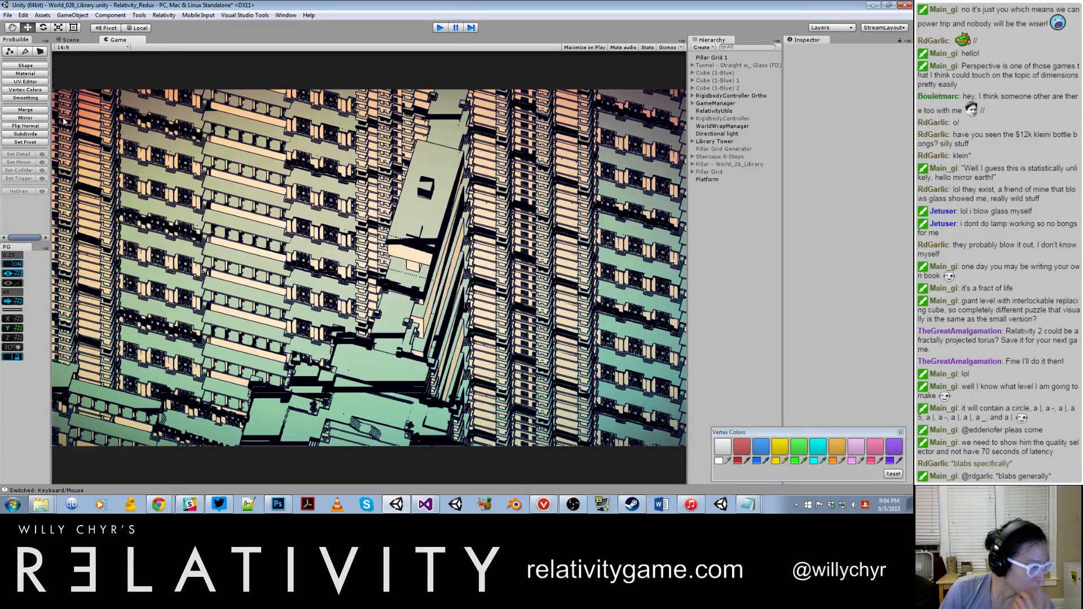
# Step: Stop play mode, deactivate the RigidbodyController Ortho object and activate the RigidbodyController object instead
pyautogui.hotkey('ctrl', 'p')
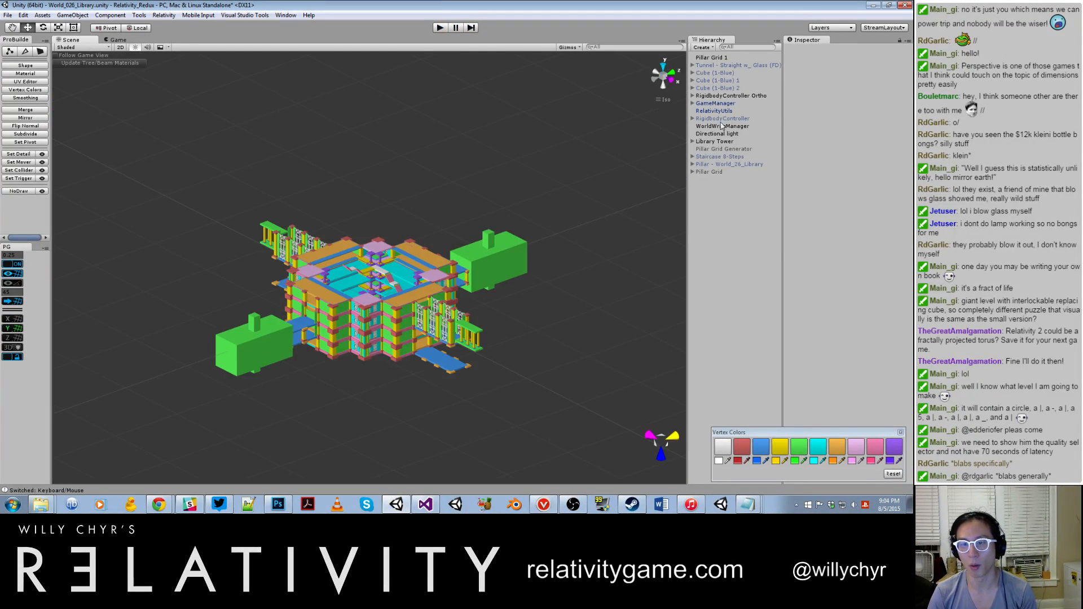
pyautogui.click(728, 96)
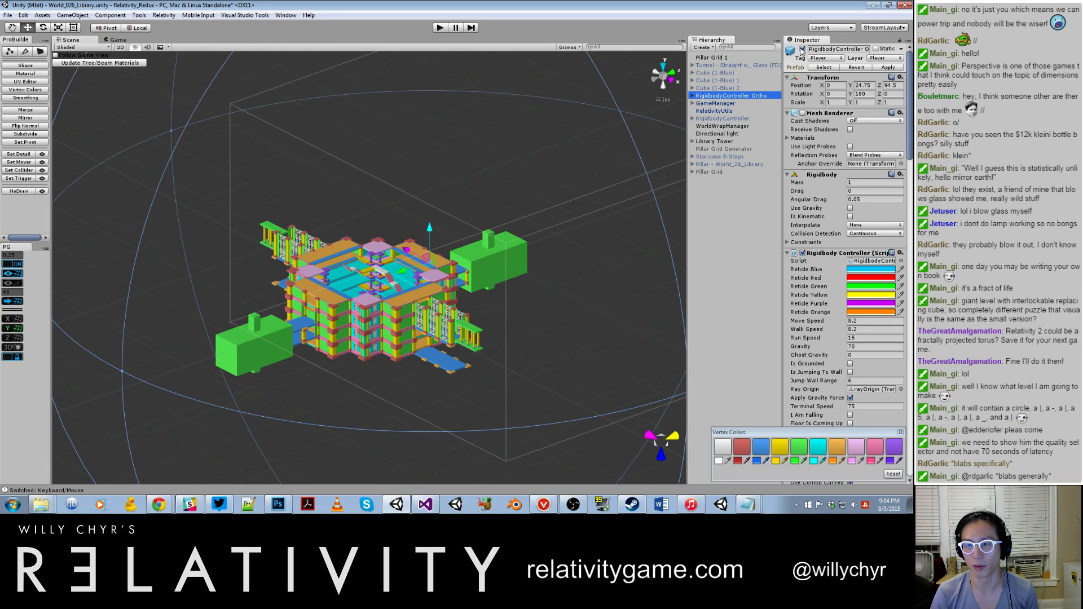
pyautogui.click(802, 49)
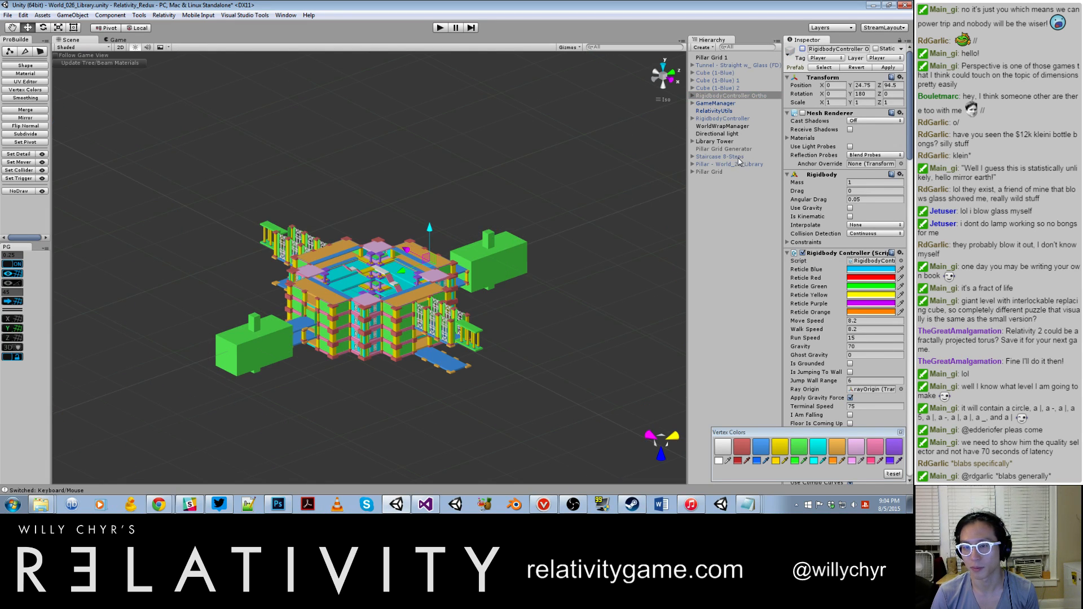
pyautogui.click(739, 119)
pyautogui.click(803, 49)
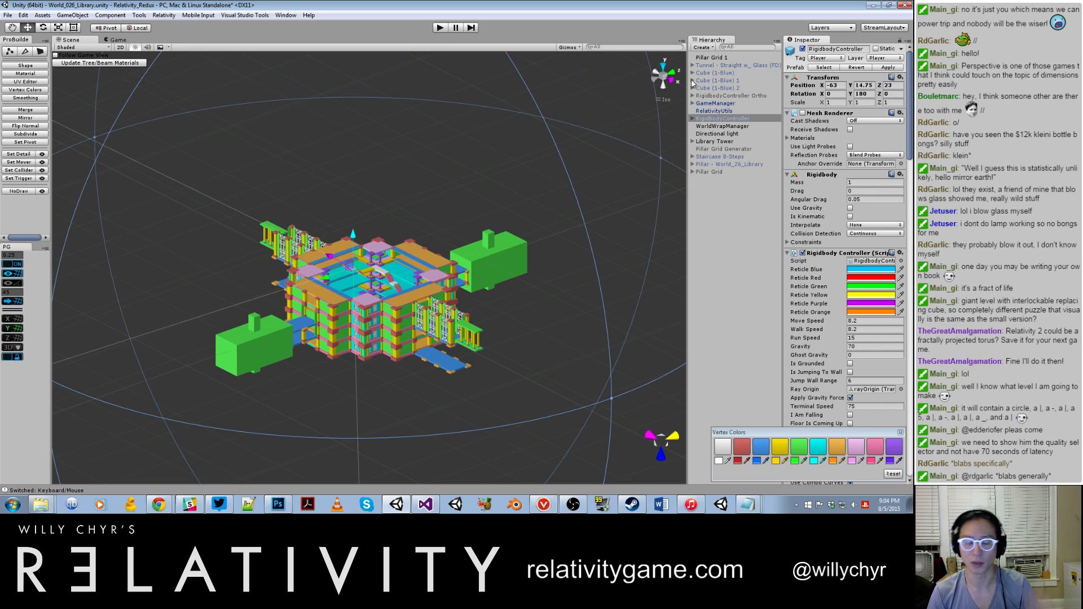
# Step: Run the library scene in play mode with the regular RigidbodyController, minimize the browser window and take control of the Game view
pyautogui.click(440, 28)
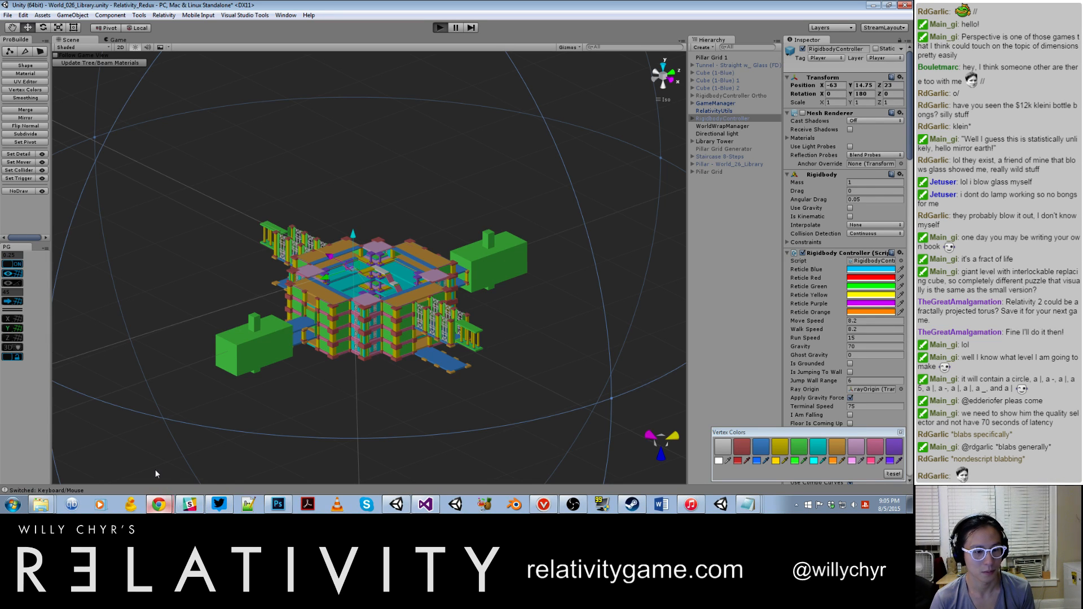
pyautogui.click(158, 504)
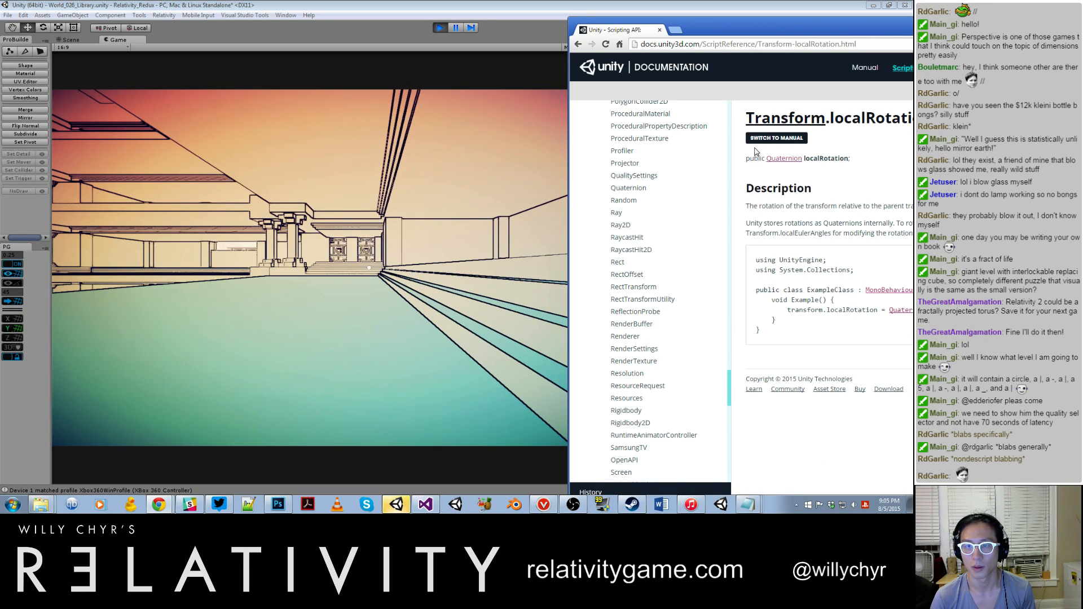
pyautogui.click(876, 20)
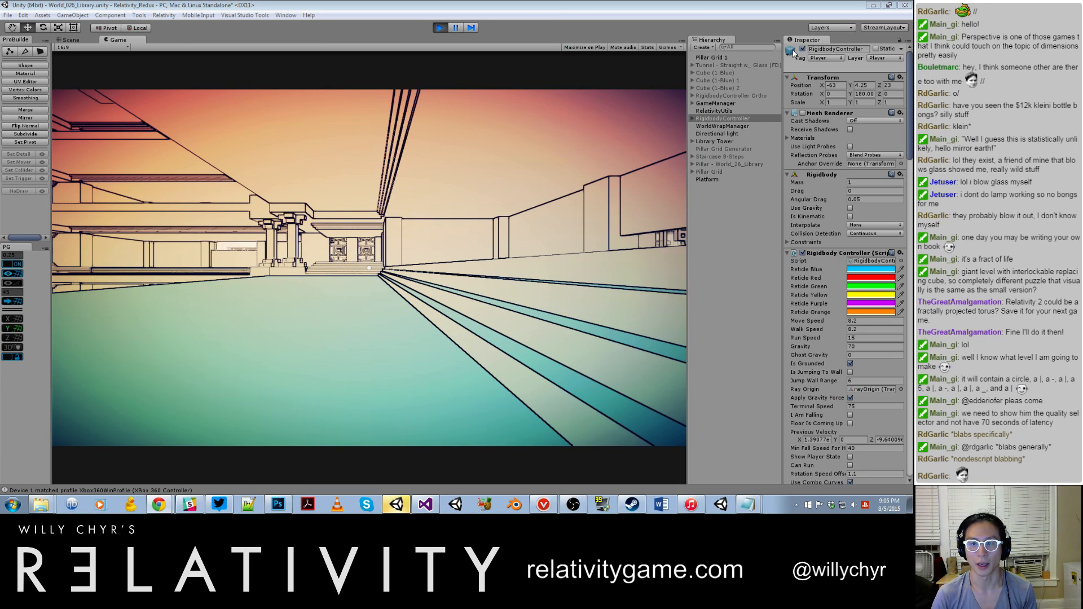
pyautogui.click(416, 147)
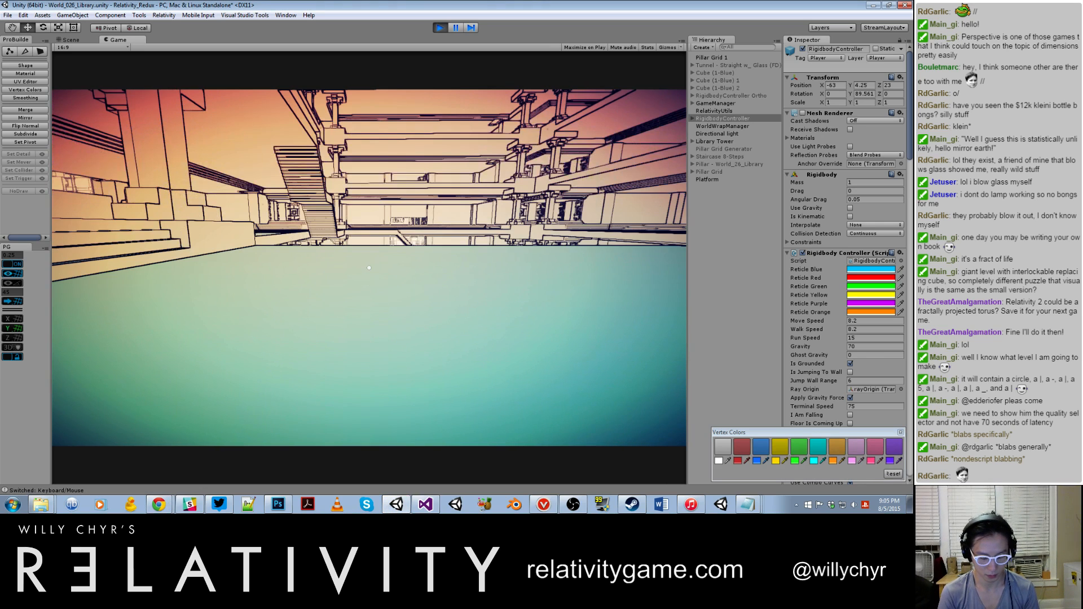
# Step: Execute toggle_noclip and toggle_hud in the in-game console and close it
pyautogui.press('`')
pyautogui.write('toggle_cl')
pyautogui.press('BackSpace')
pyautogui.press('BackSpace')
pyautogui.write('ncoli')
pyautogui.press('BackSpace')
pyautogui.press('BackSpace')
pyautogui.press('BackSpace')
pyautogui.write('clip')
pyautogui.press('Return')
pyautogui.write('toggle_hud')
pyautogui.press('Return')
pyautogui.press('`')
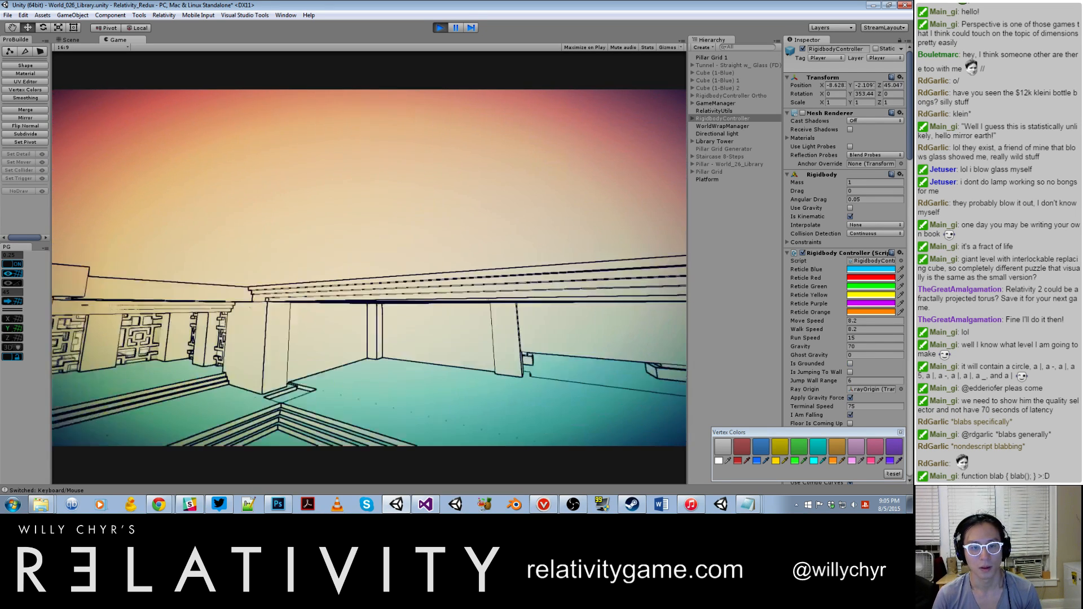
# Step: Fly through the pillared passage and across the tower's stepped interior into the corridor with lattice screens
pyautogui.press('w')
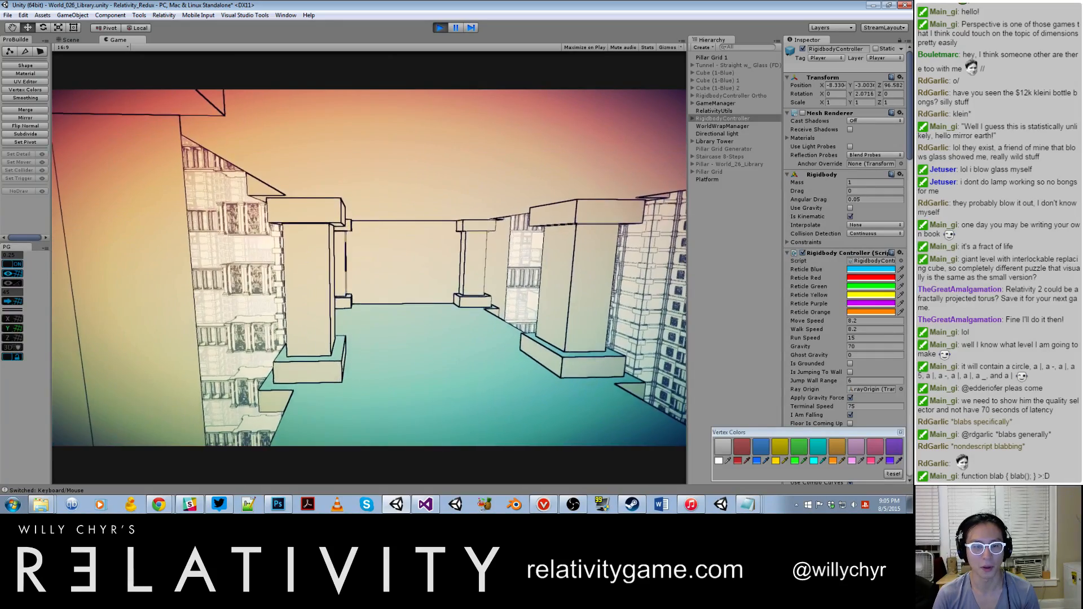
pyautogui.press('w')
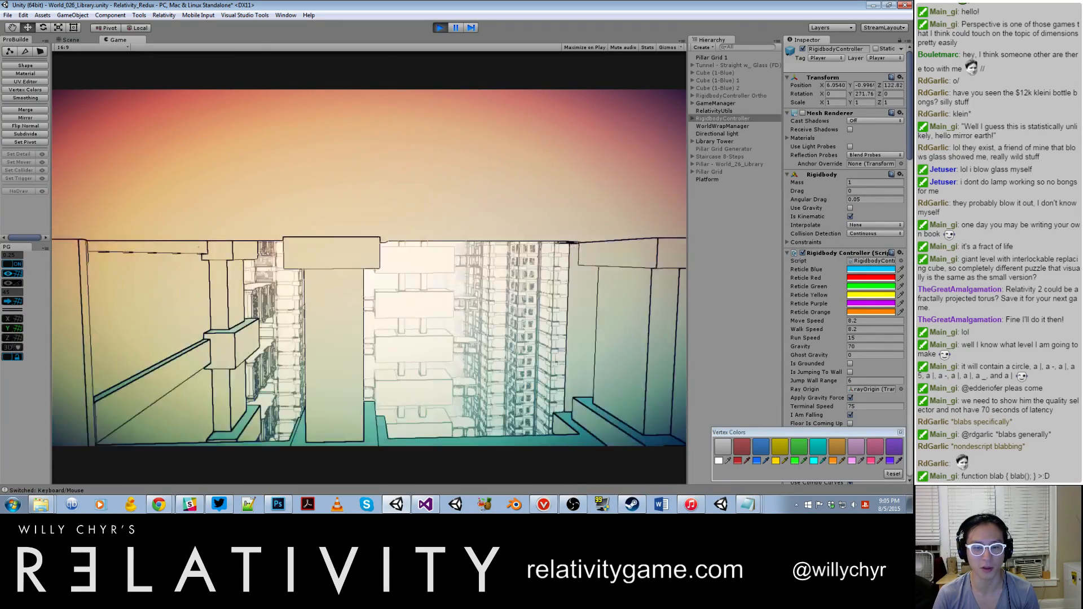
pyautogui.press('w')
pyautogui.hotkey('shift', 'w')
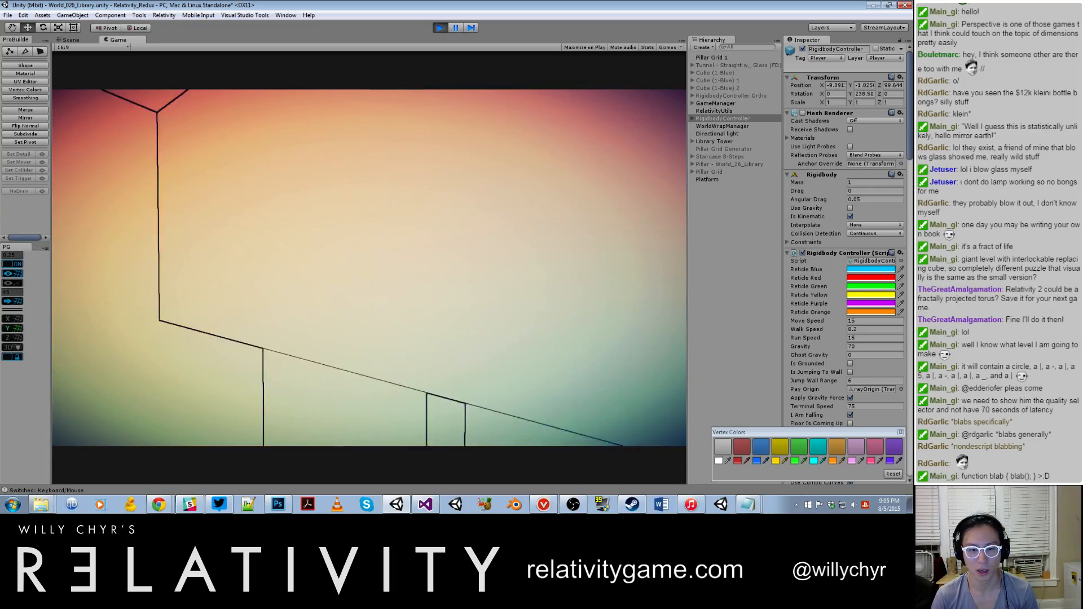
pyautogui.press('w')
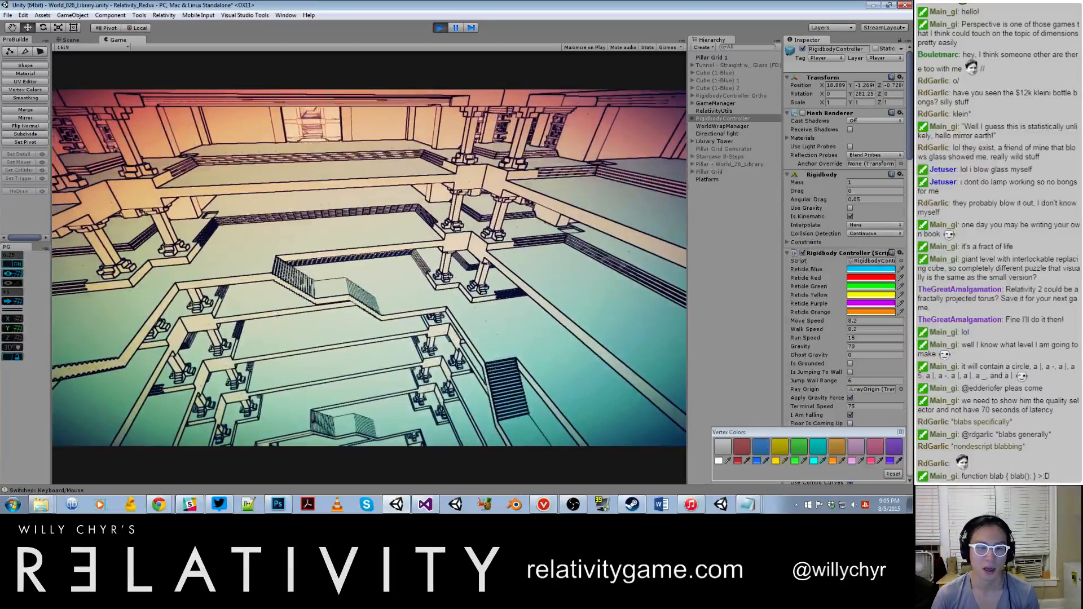
pyautogui.press('w')
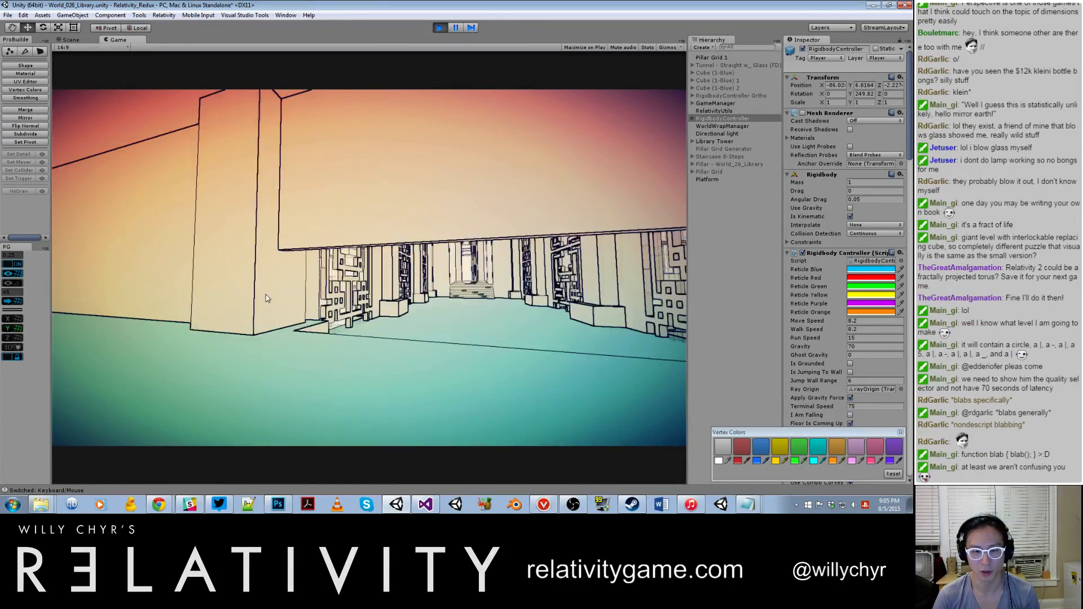
pyautogui.press('w')
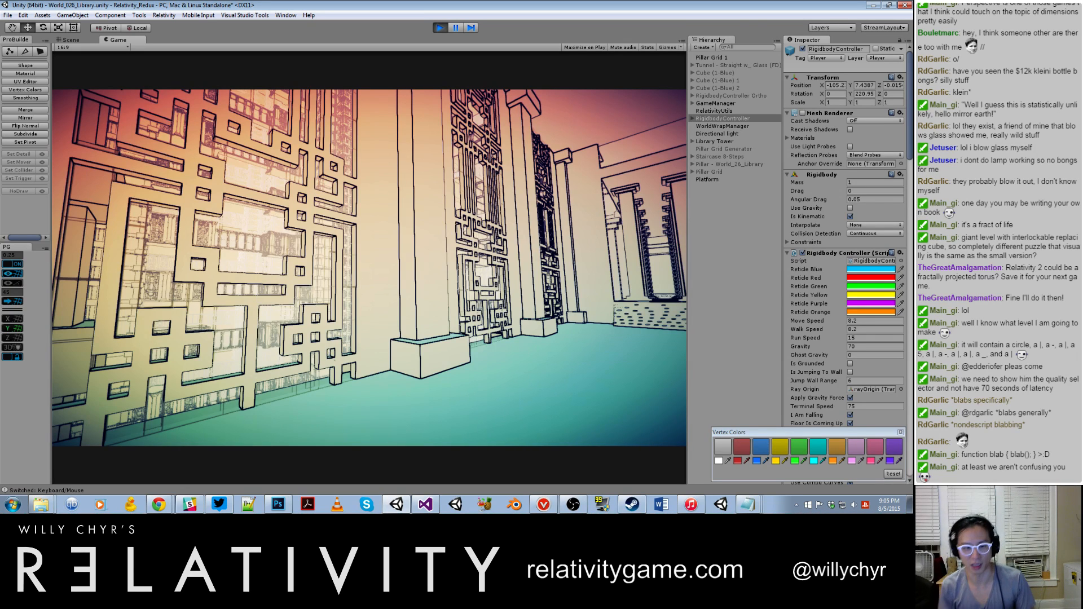
pyautogui.press('Escape')
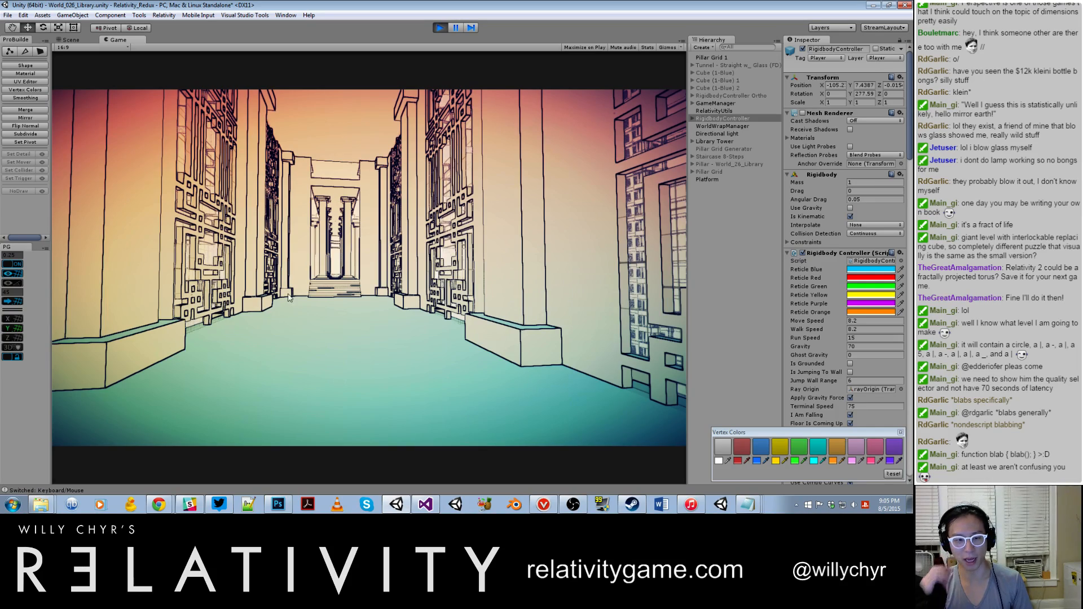
pyautogui.press('w')
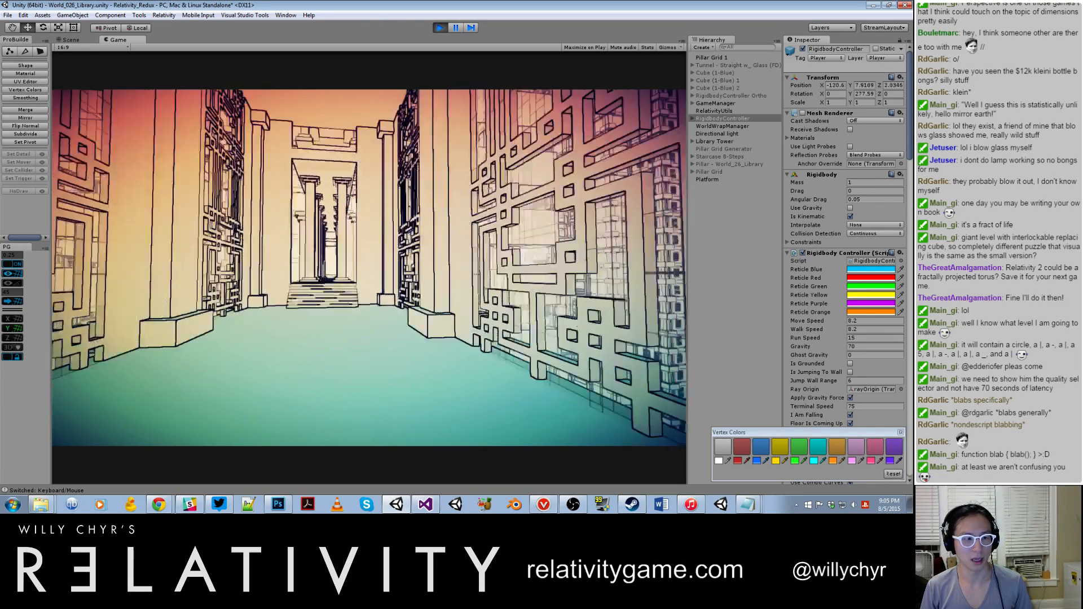
pyautogui.press('w')
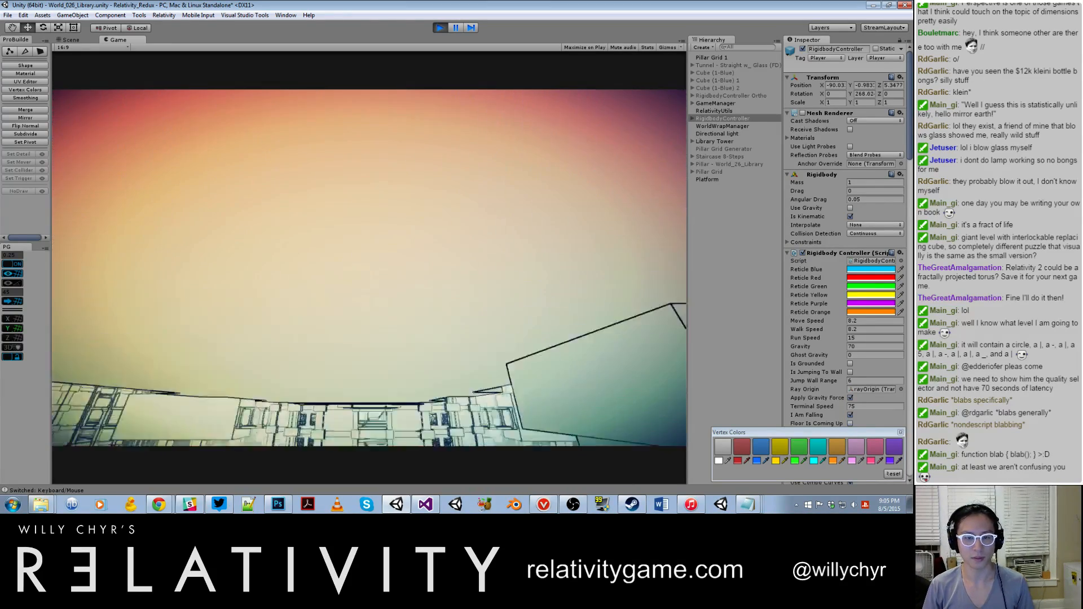
# Step: Fly around the library's stepped interior and outer ledges, and examine the corridor's lattice screens from several heights and angles
pyautogui.press('Escape')
pyautogui.press('w')
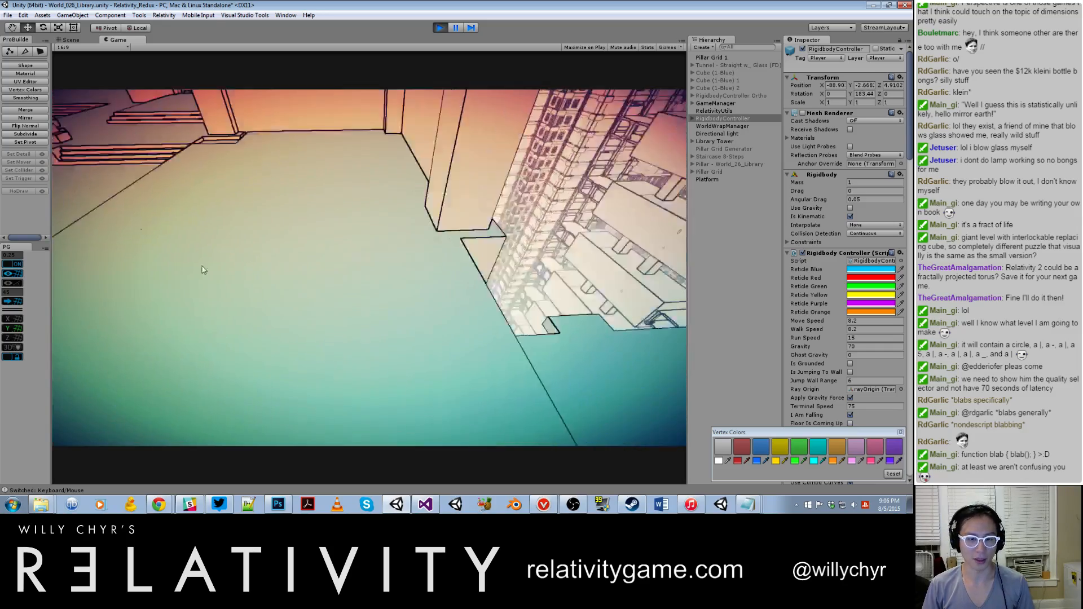
pyautogui.press('w')
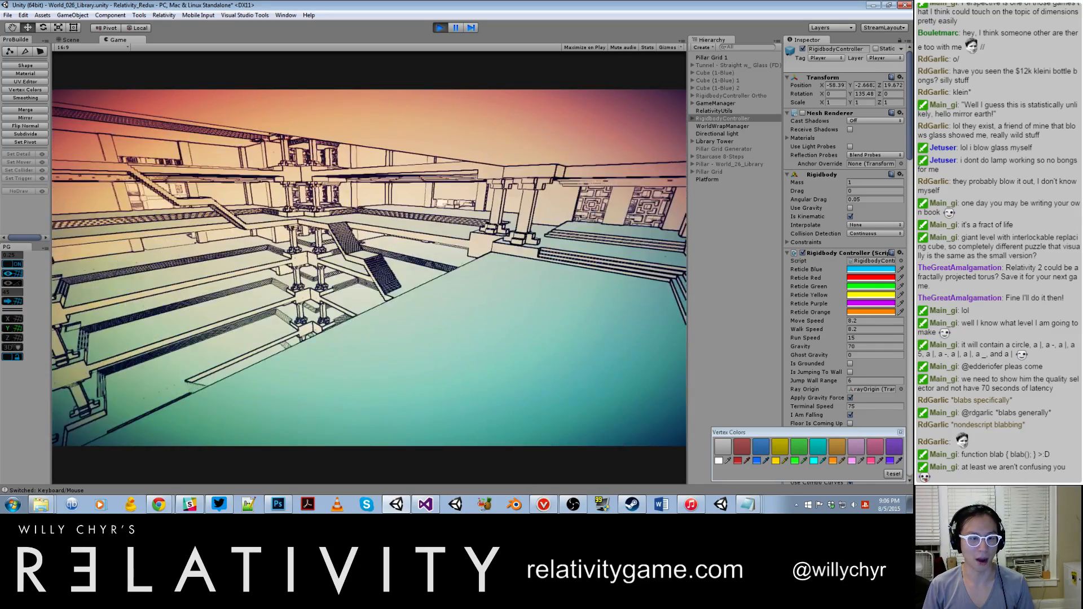
pyautogui.press('w')
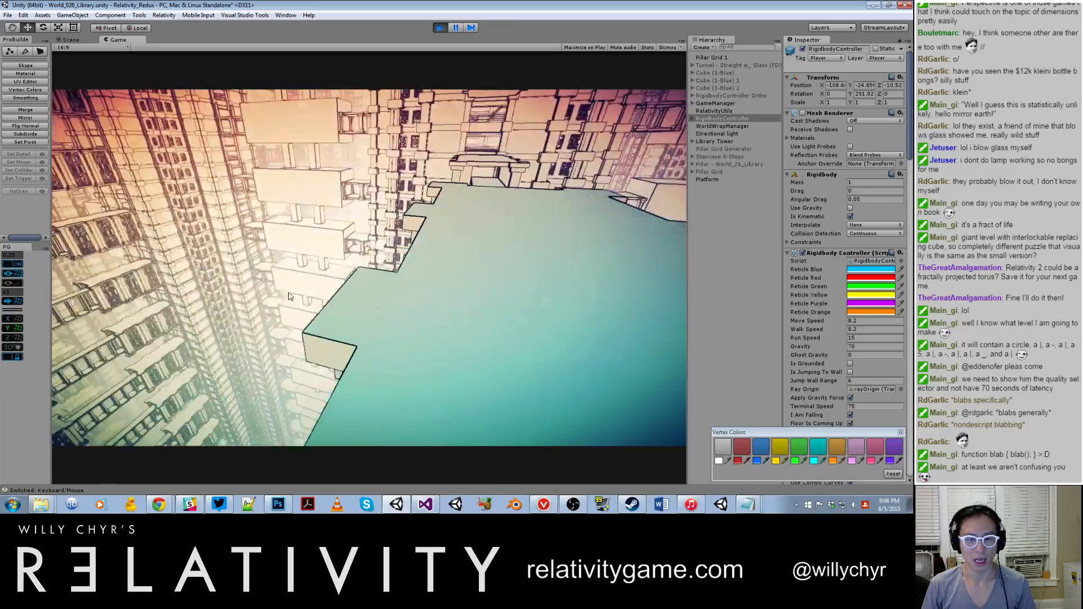
pyautogui.press('w')
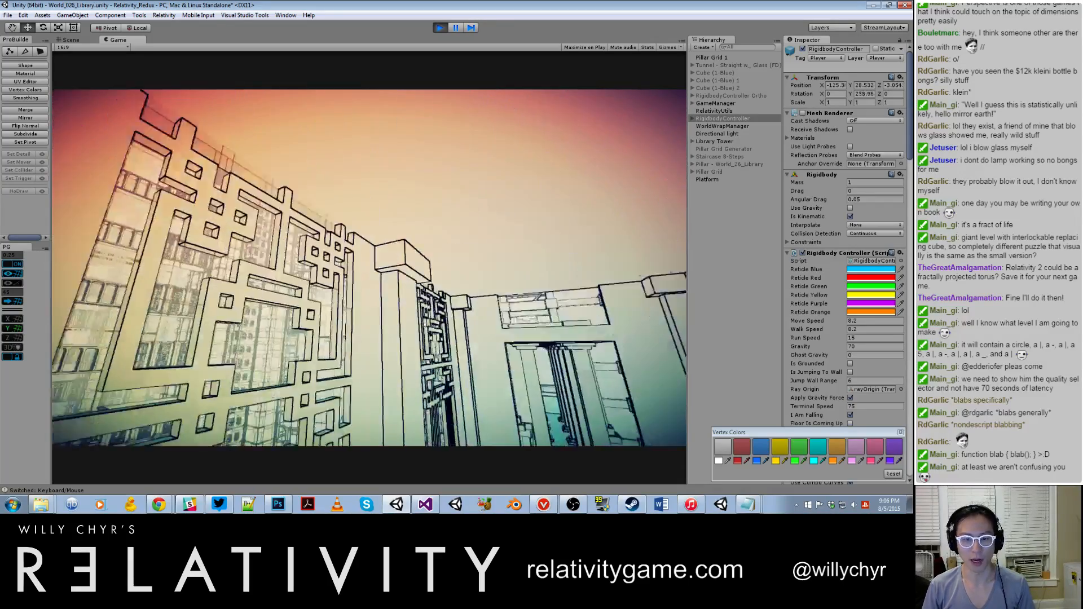
pyautogui.press('a')
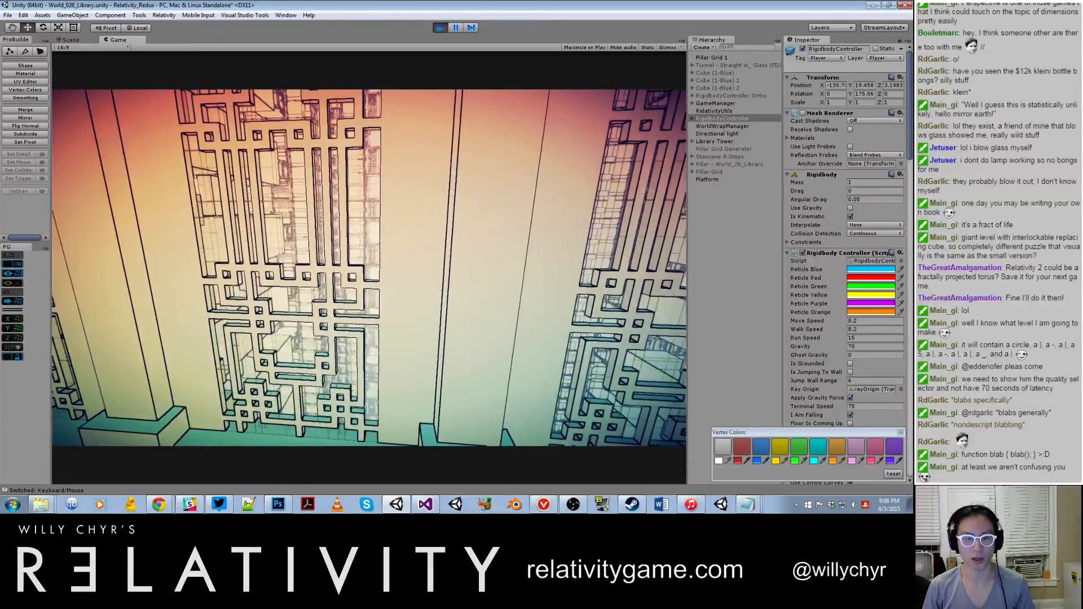
pyautogui.press('a')
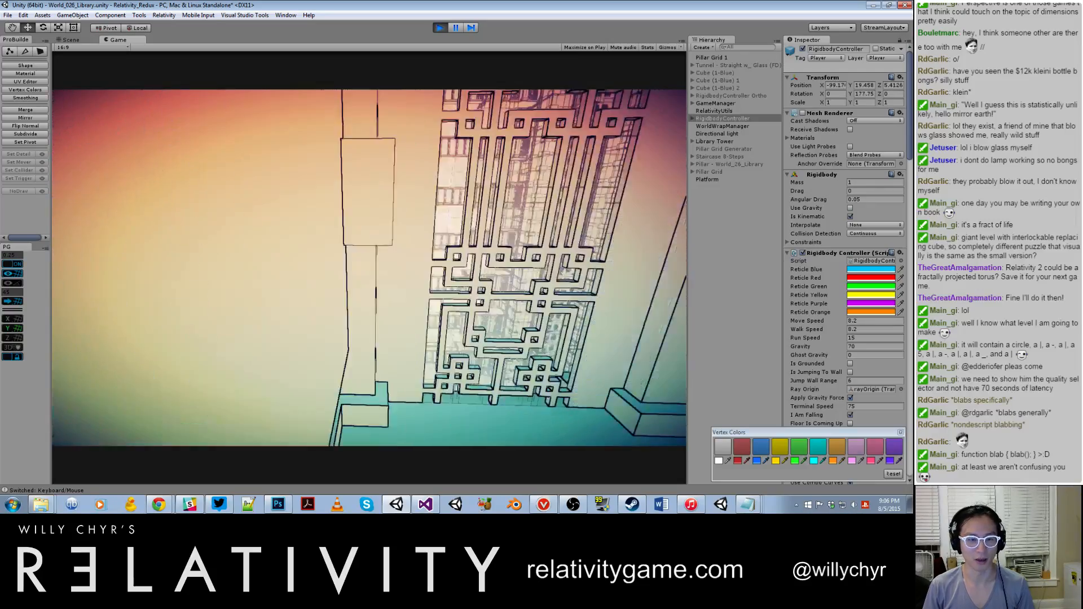
pyautogui.press('s')
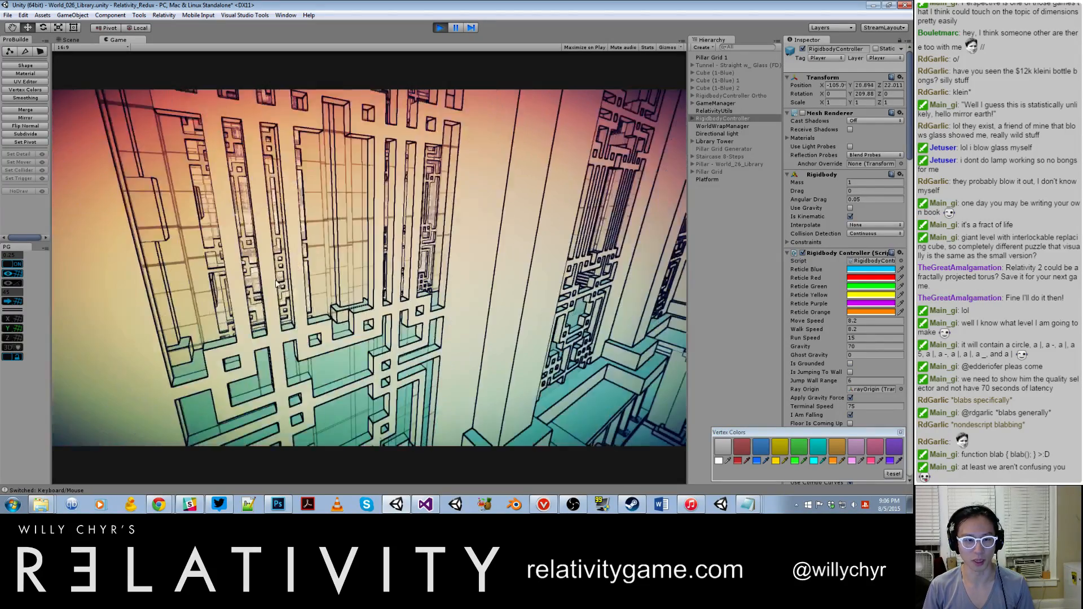
pyautogui.press('w')
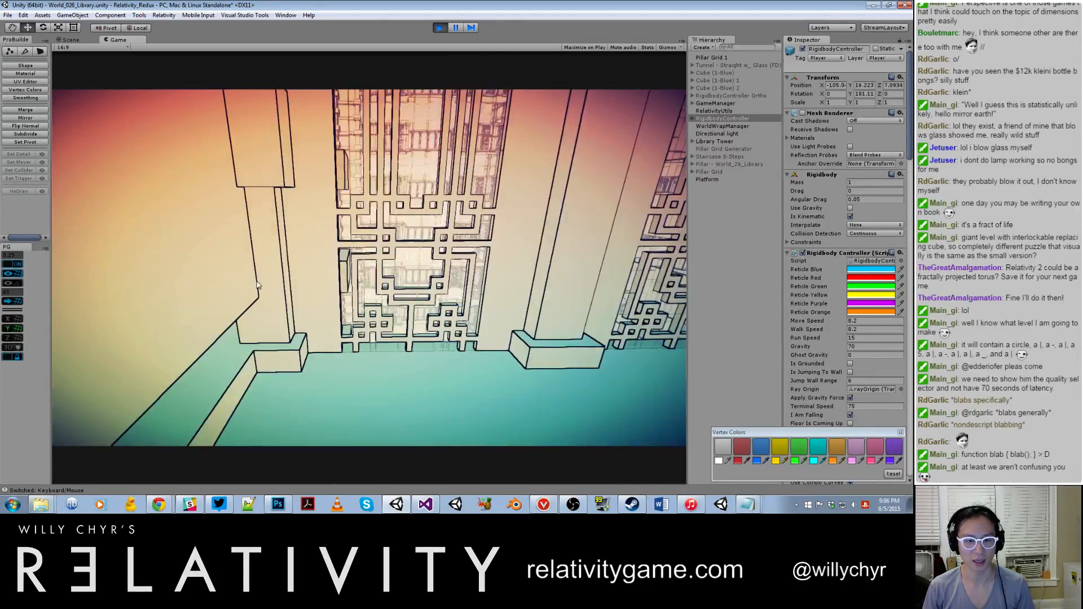
pyautogui.press('w')
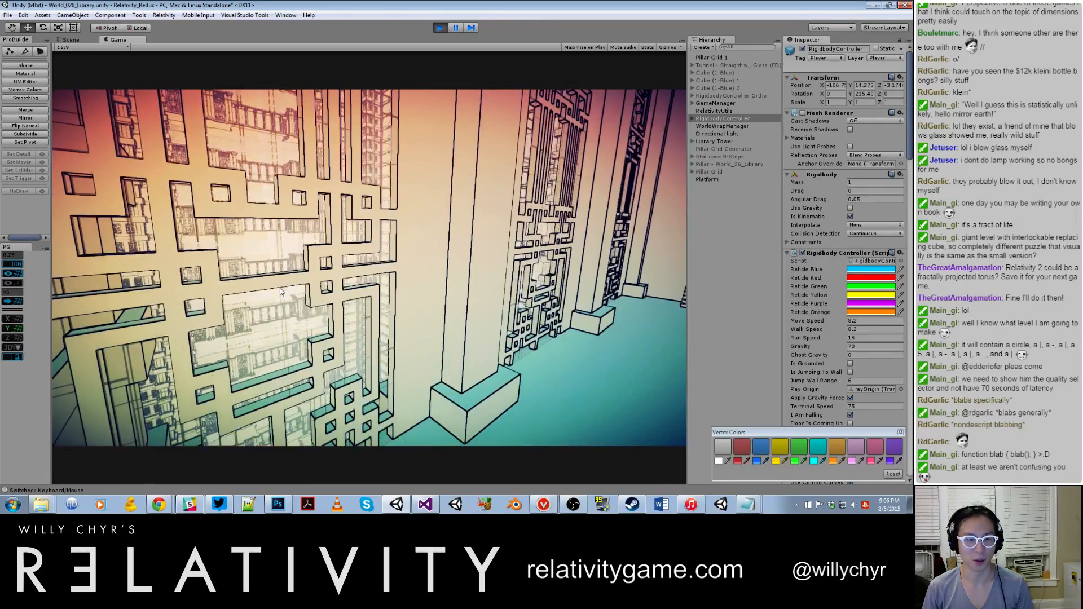
pyautogui.press('a')
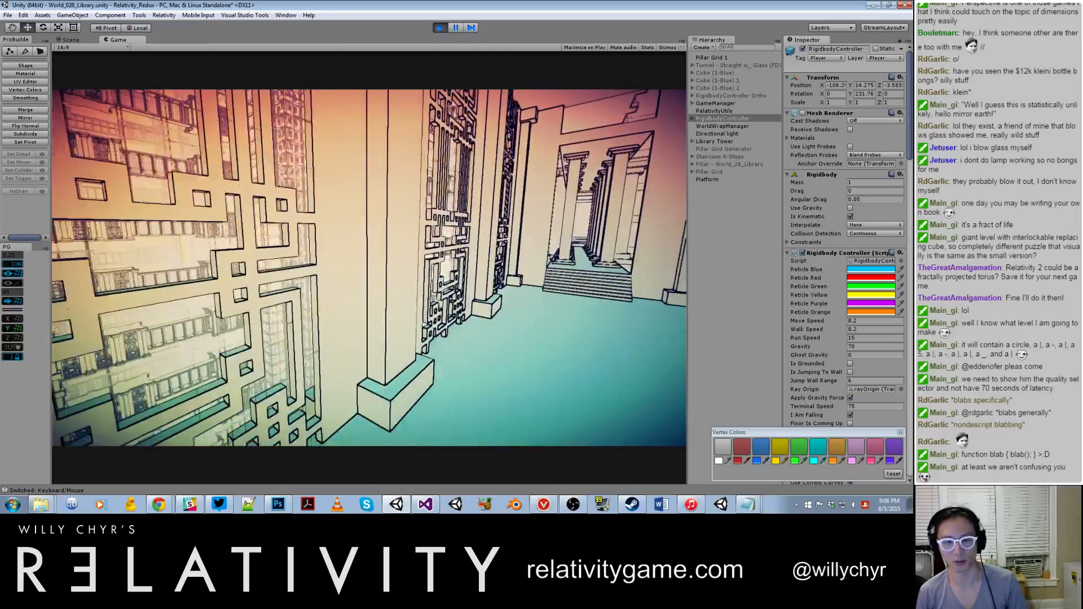
pyautogui.press('d')
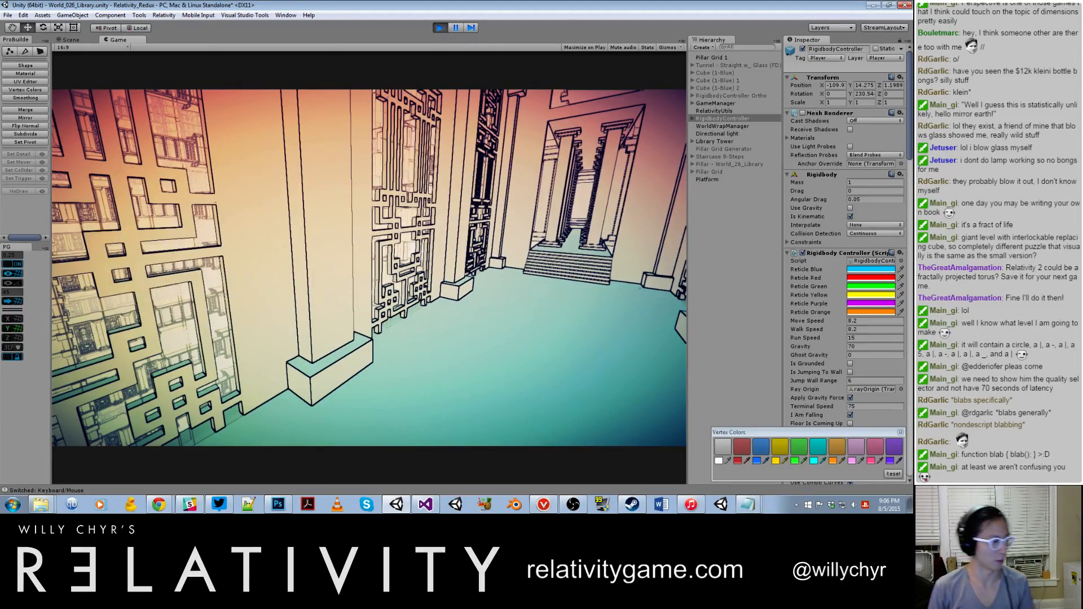
# Step: Turn noclip off with toggle_noclip in the in-game console to return to the corridor floor
pyautogui.press('`')
pyautogui.press('`')
pyautogui.press('`')
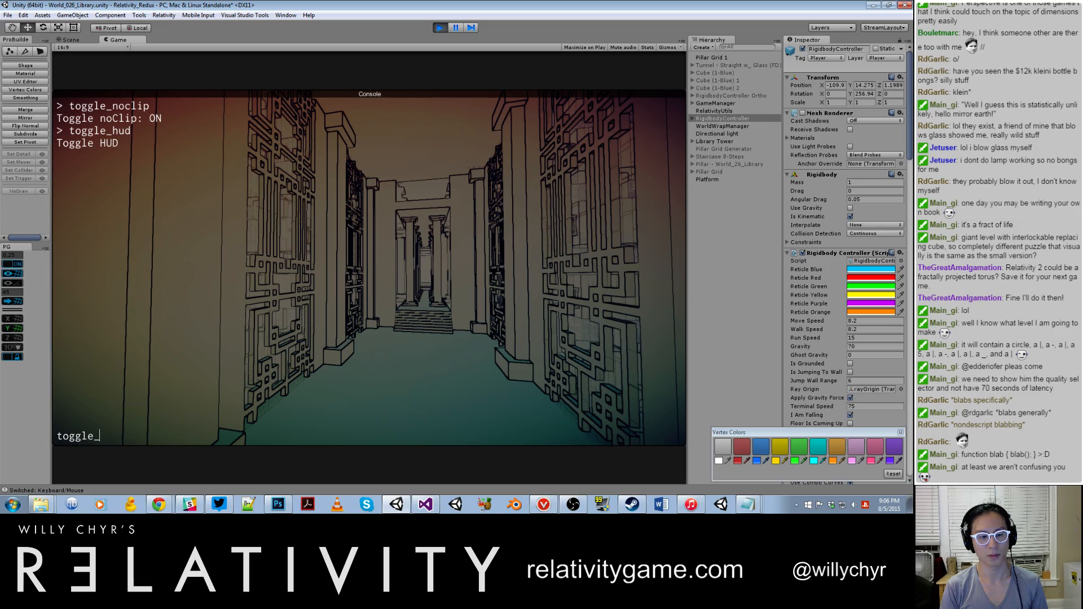
pyautogui.press('Return')
pyautogui.press('`')
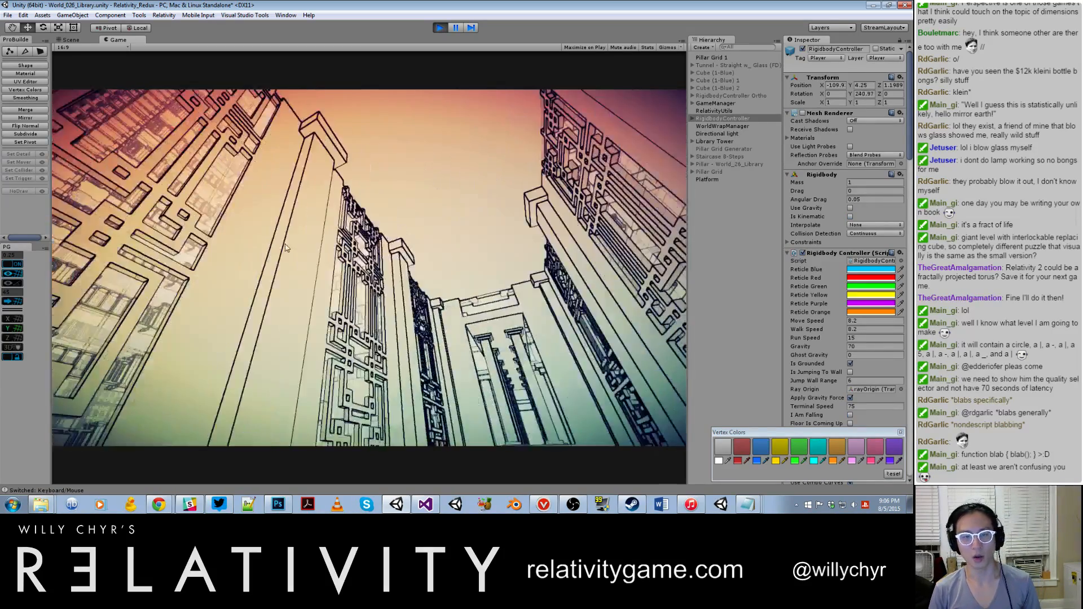
# Step: Walk along the lattice corridor and up the steps to view the repeating buildings beyond the pillars
pyautogui.press('w')
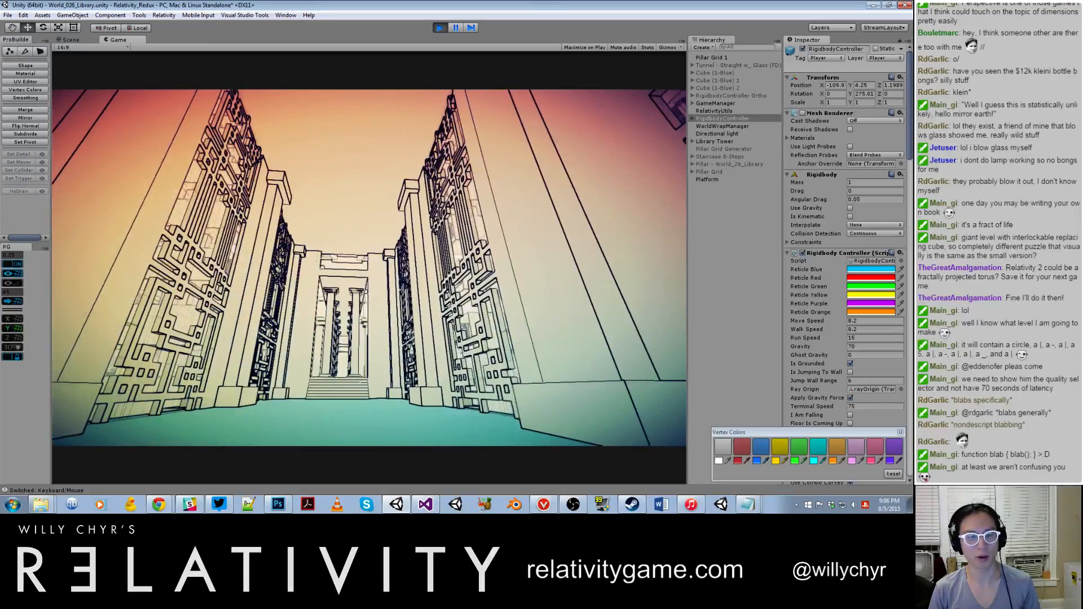
pyautogui.press('w')
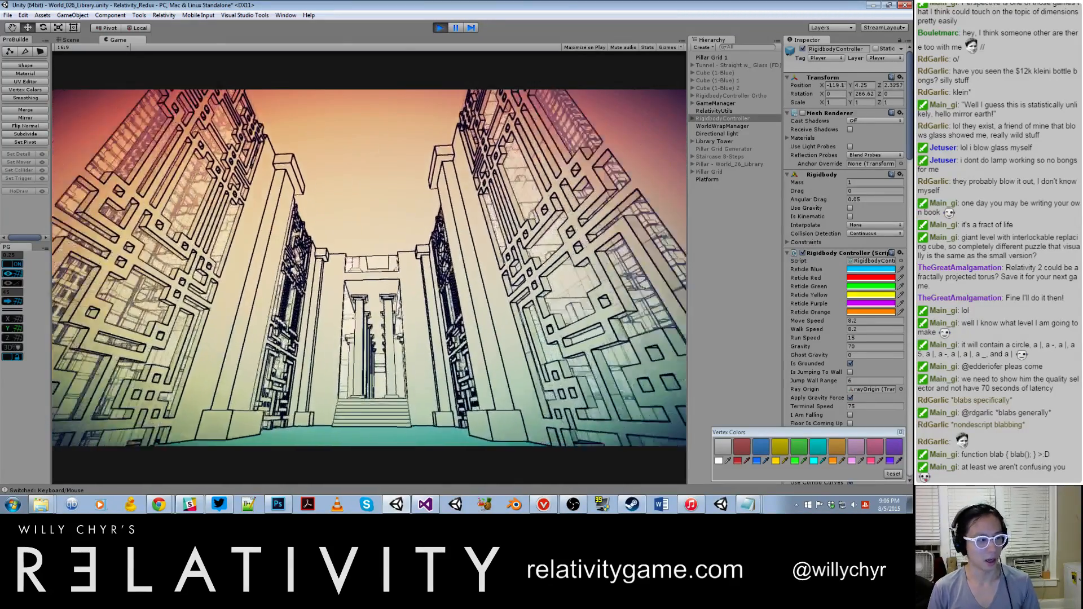
pyautogui.press('w')
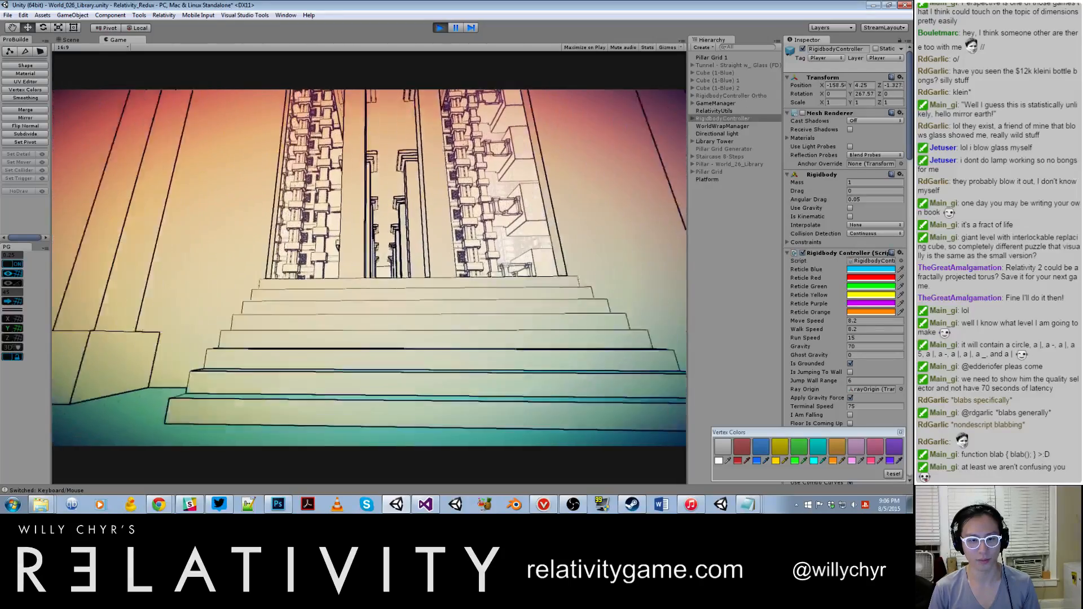
pyautogui.press('w')
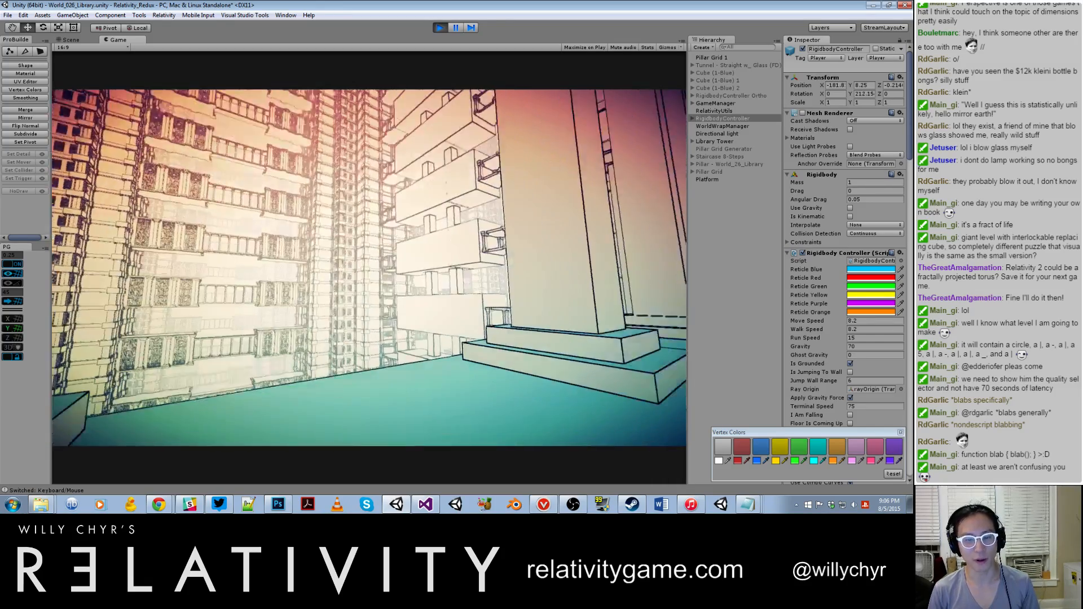
# Step: Walk along the pillared platform, view the repeating buildings beyond its edge, and continue between the pillars to the lattice corridor
pyautogui.press('w')
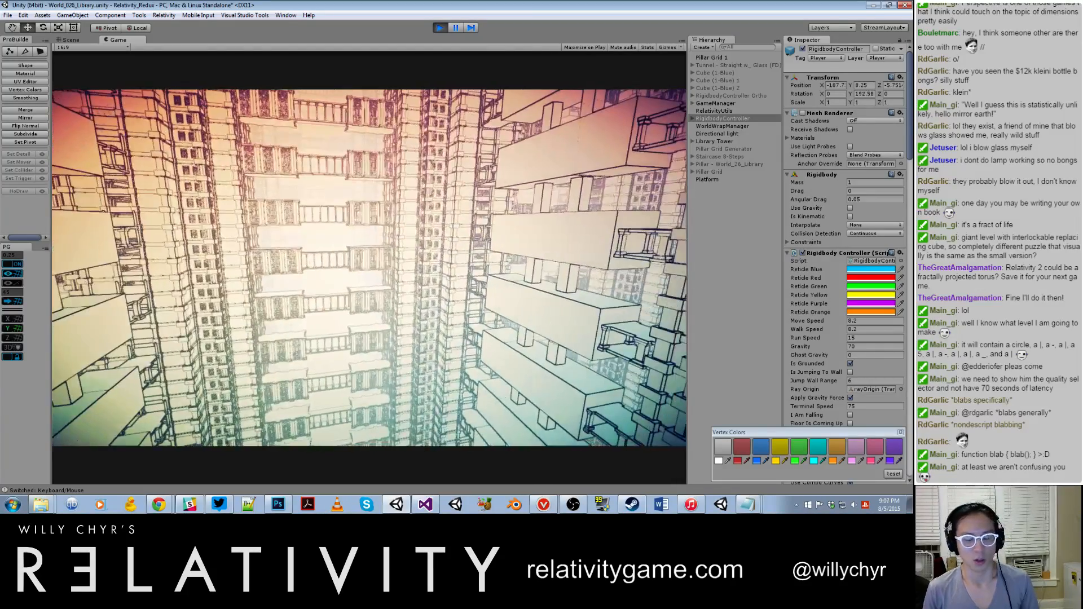
pyautogui.press('d')
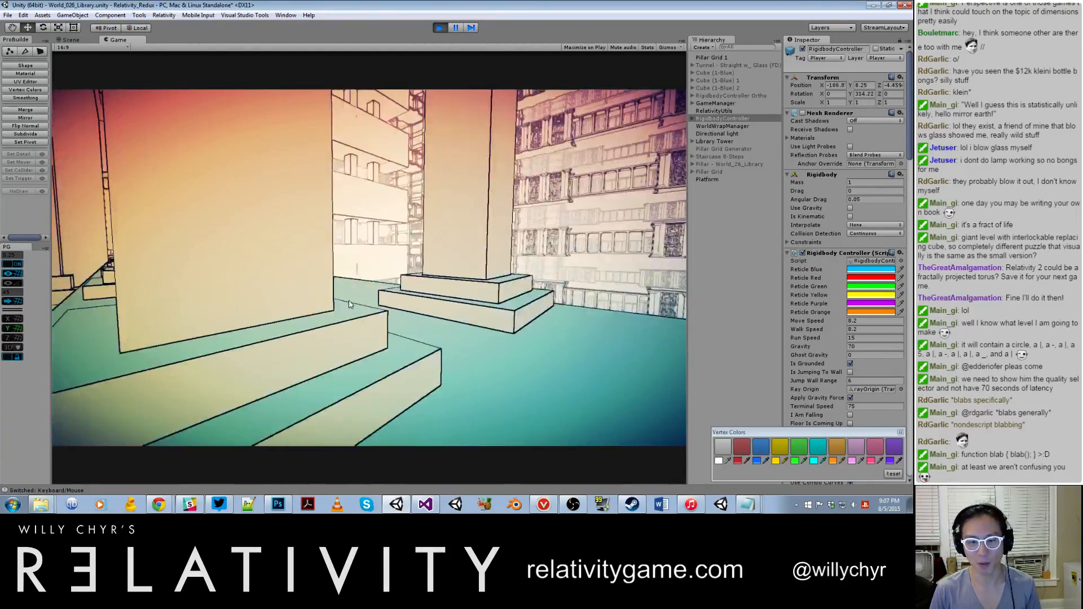
pyautogui.press('w')
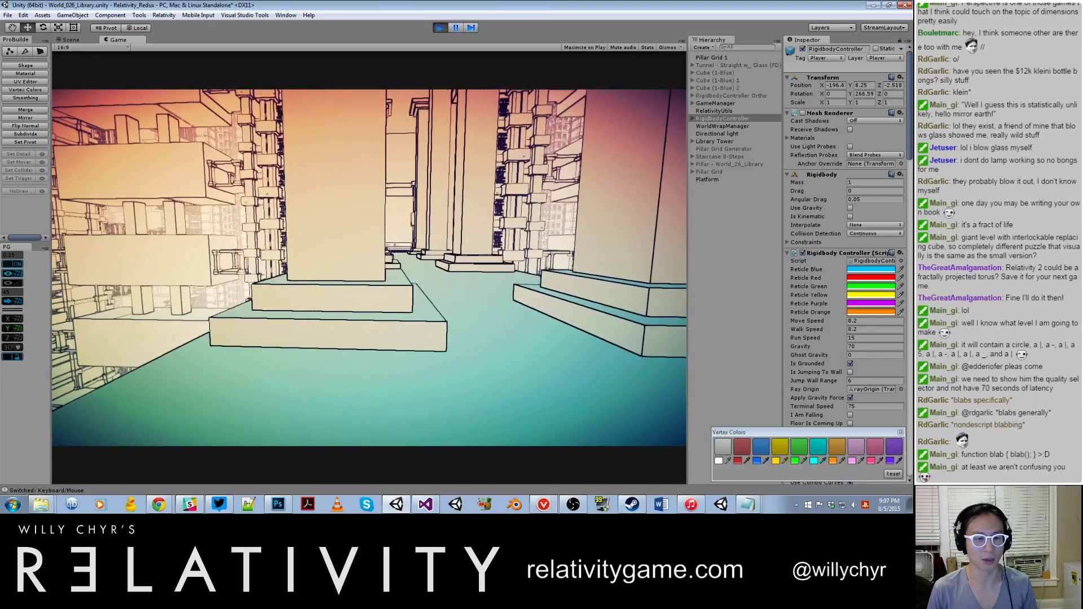
pyautogui.press('w')
pyautogui.press('w')
pyautogui.press('w')
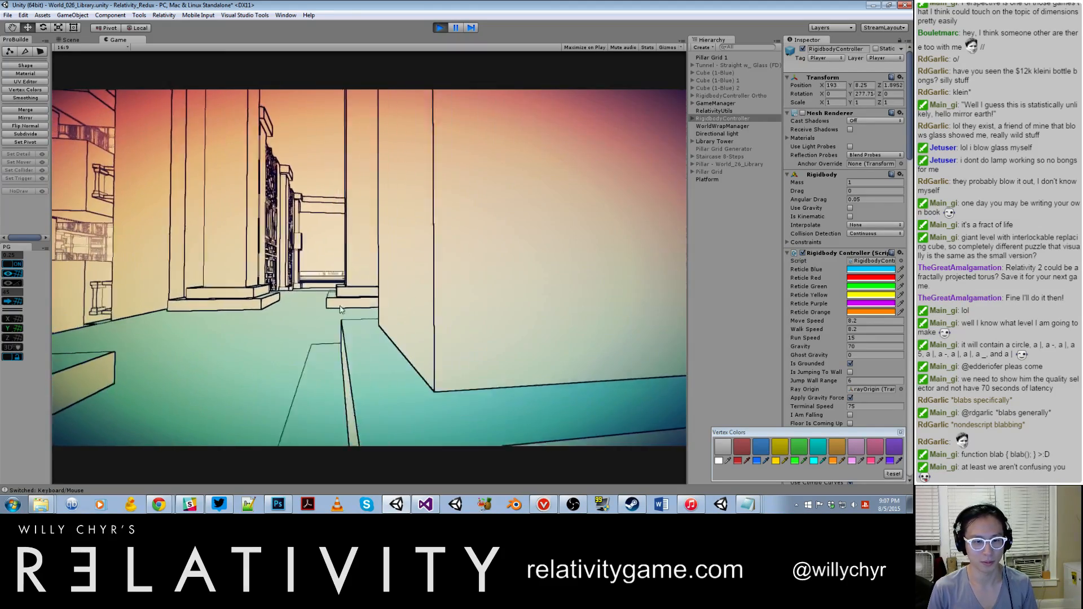
pyautogui.press('w')
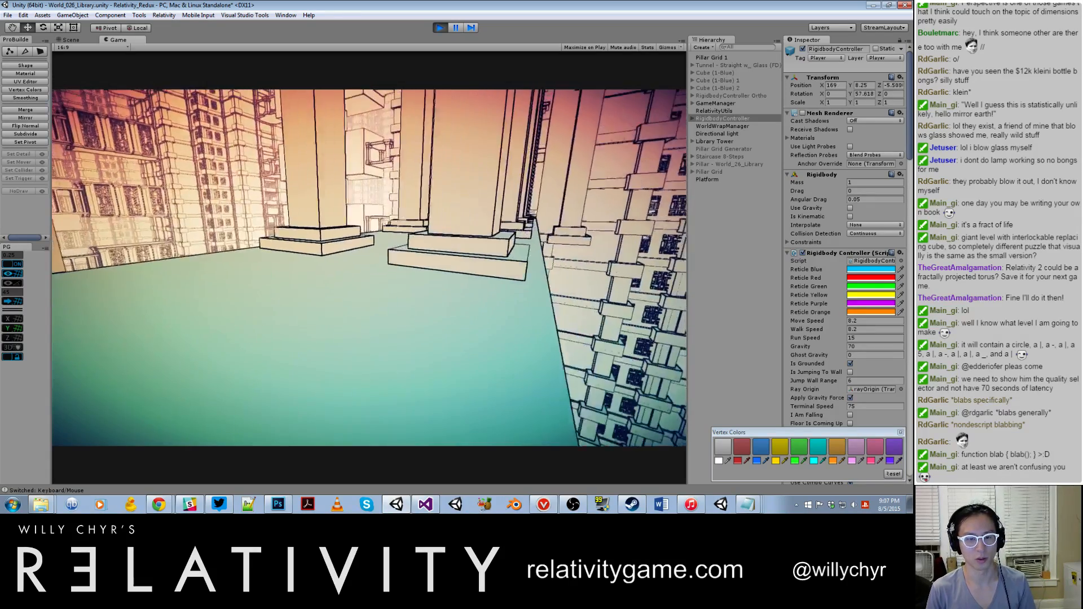
# Step: Examine the lattice corridor's entrance, side screens and steps, and the outer platform edge from several directions
pyautogui.press('w')
pyautogui.press('s')
pyautogui.press('w')
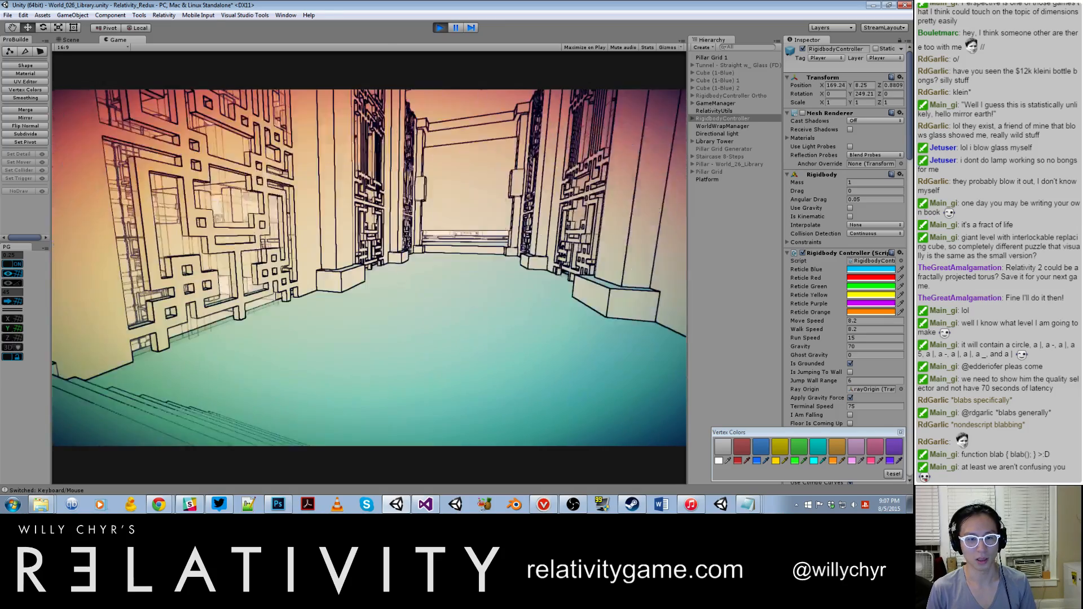
pyautogui.press('w')
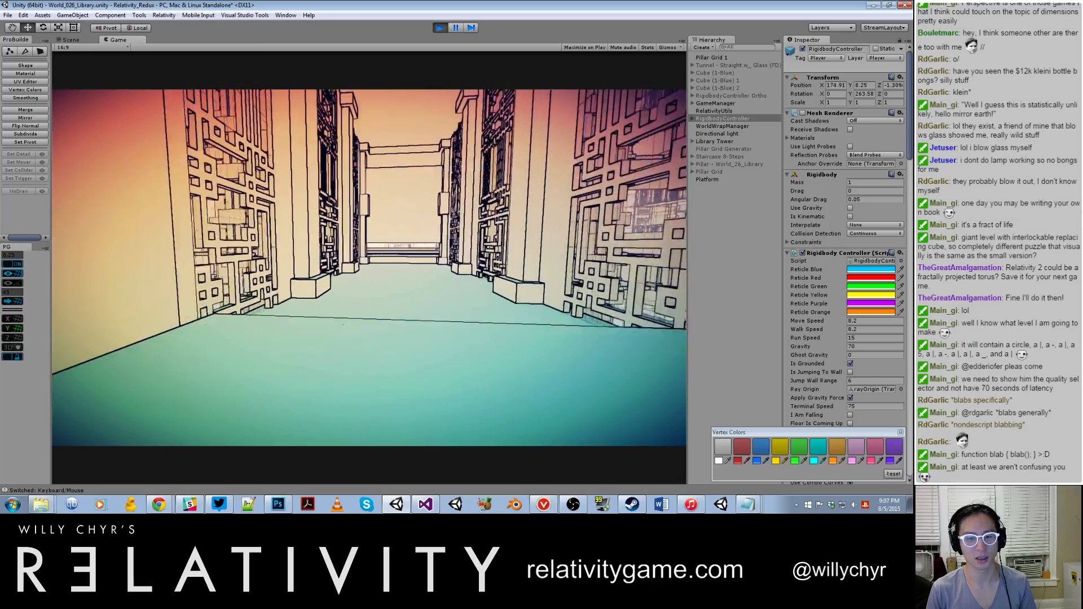
pyautogui.press('w')
pyautogui.press('w')
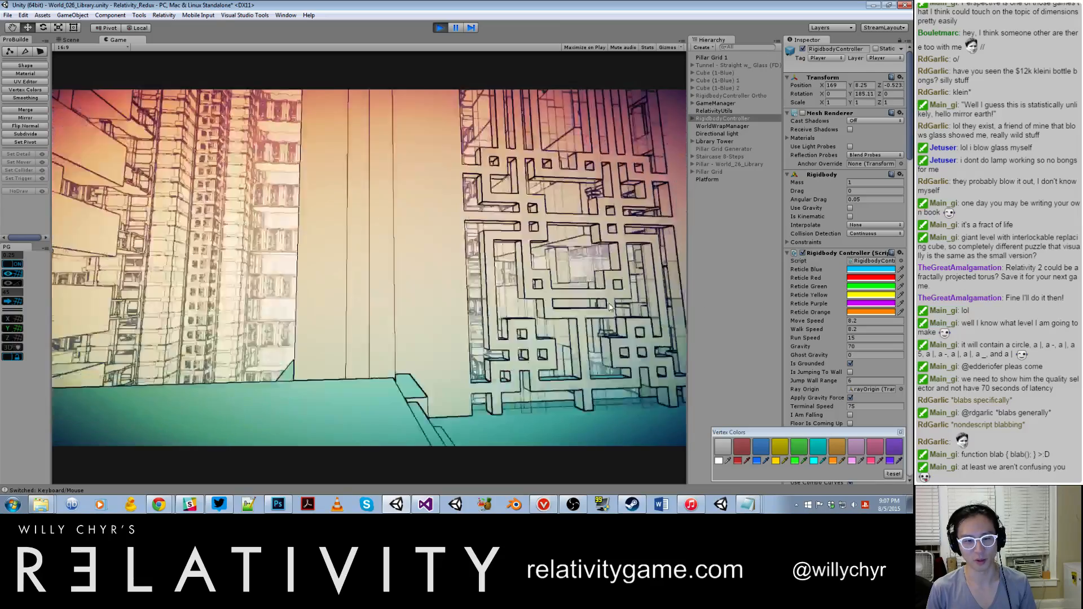
pyautogui.press('w')
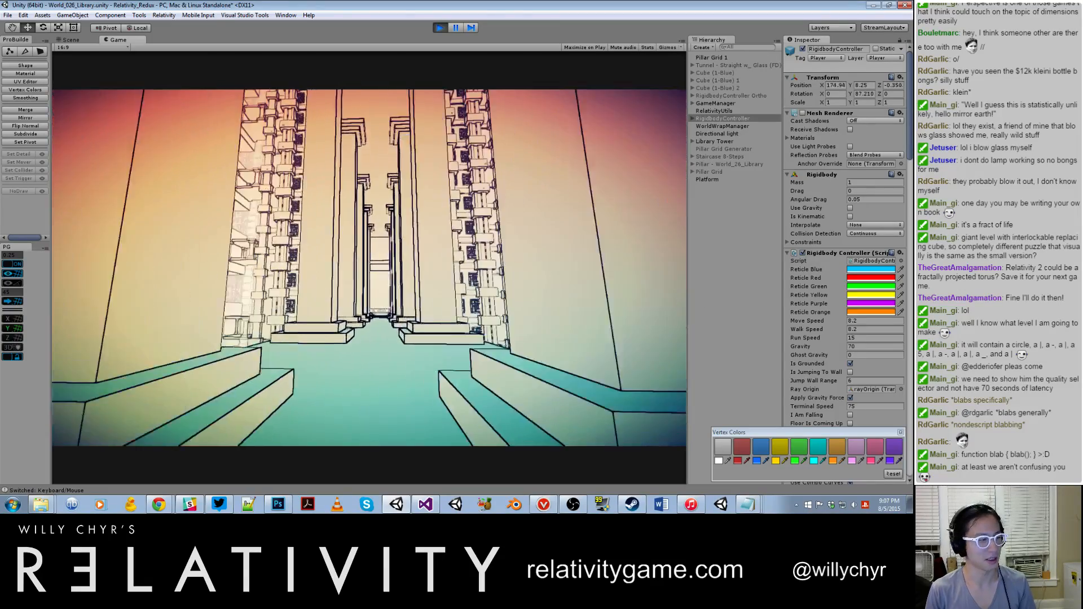
# Step: Walk down the passage between the pillars and back, examining the pillars and the lattice corridor's entrance
pyautogui.press('w')
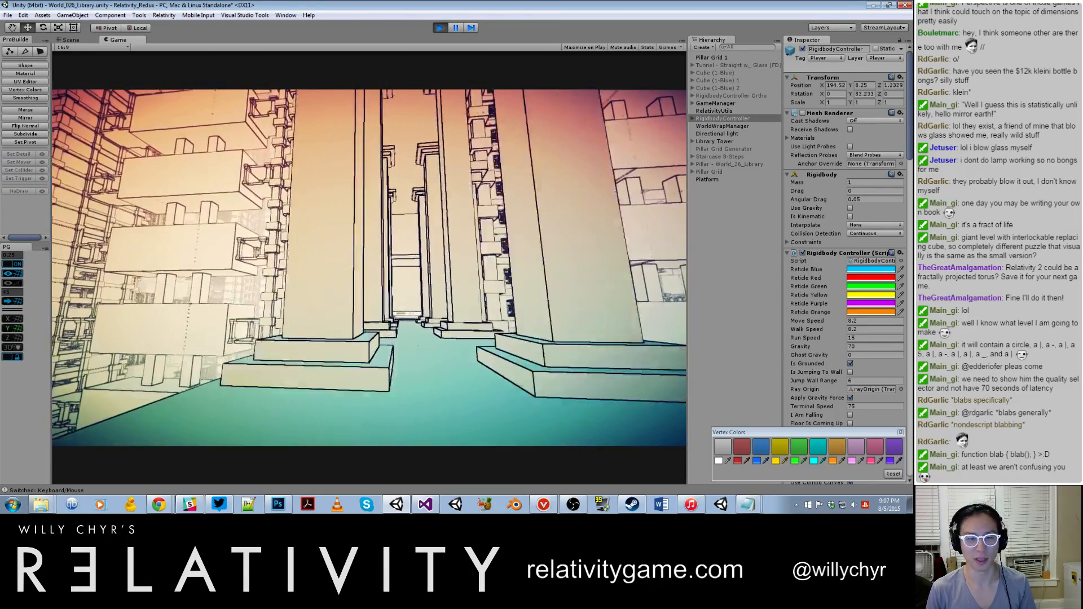
pyautogui.press('w')
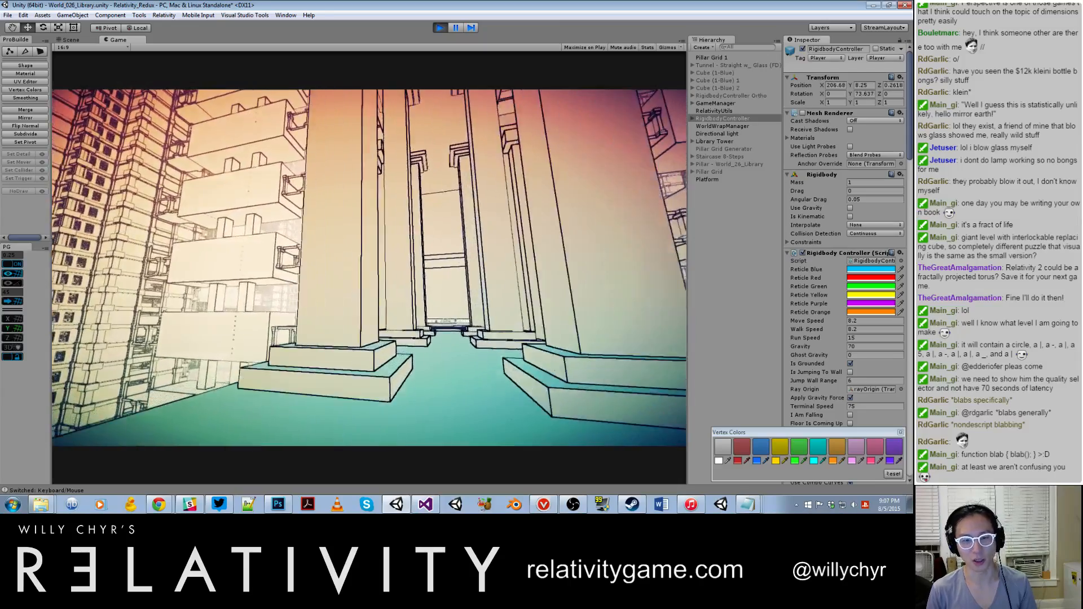
pyautogui.press('w')
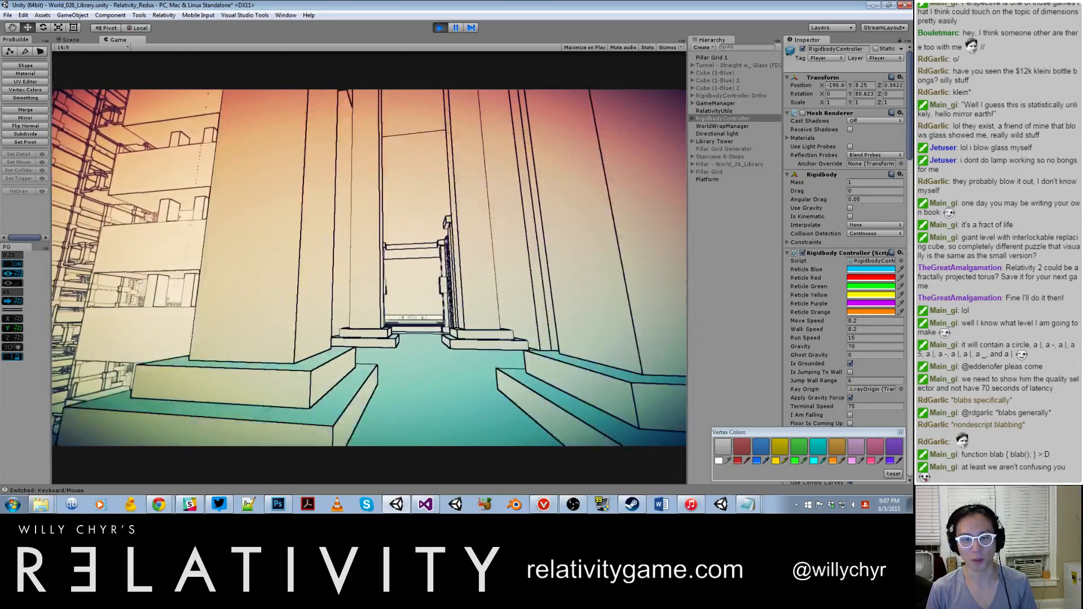
pyautogui.press('w')
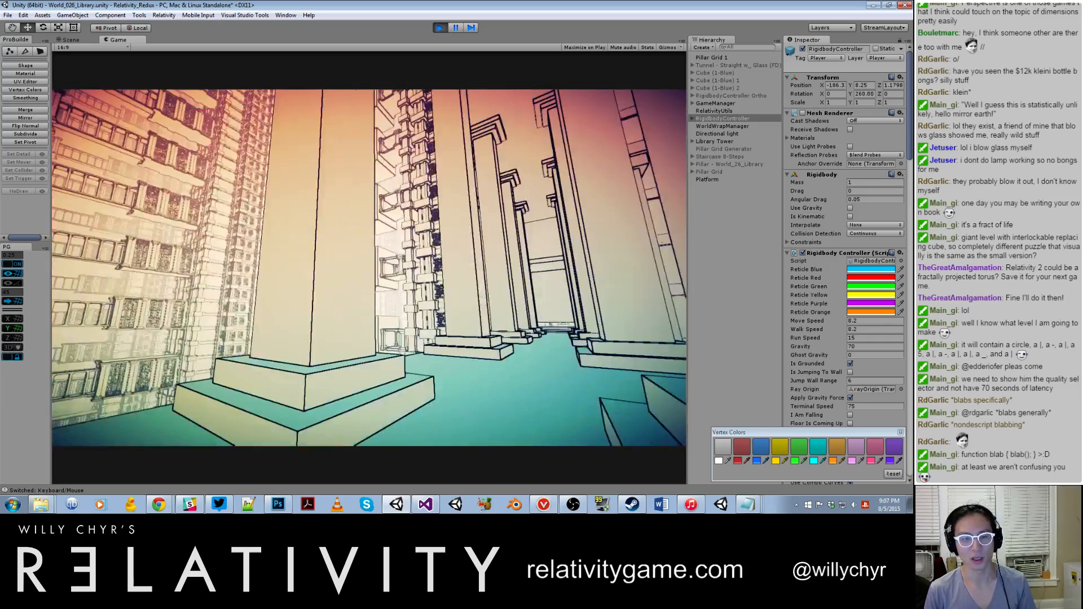
pyautogui.press('w')
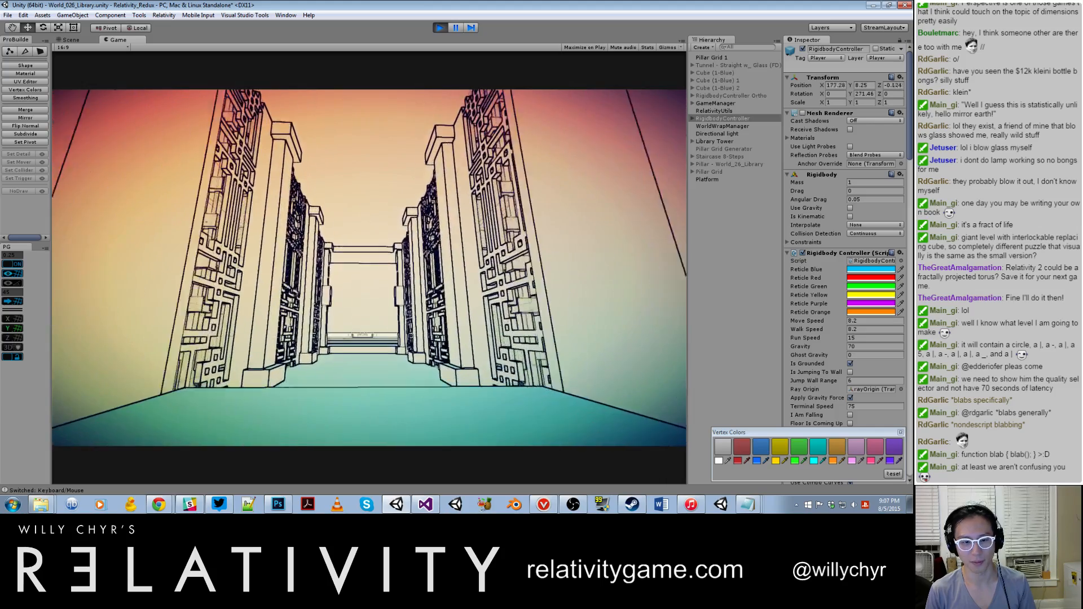
pyautogui.press('w')
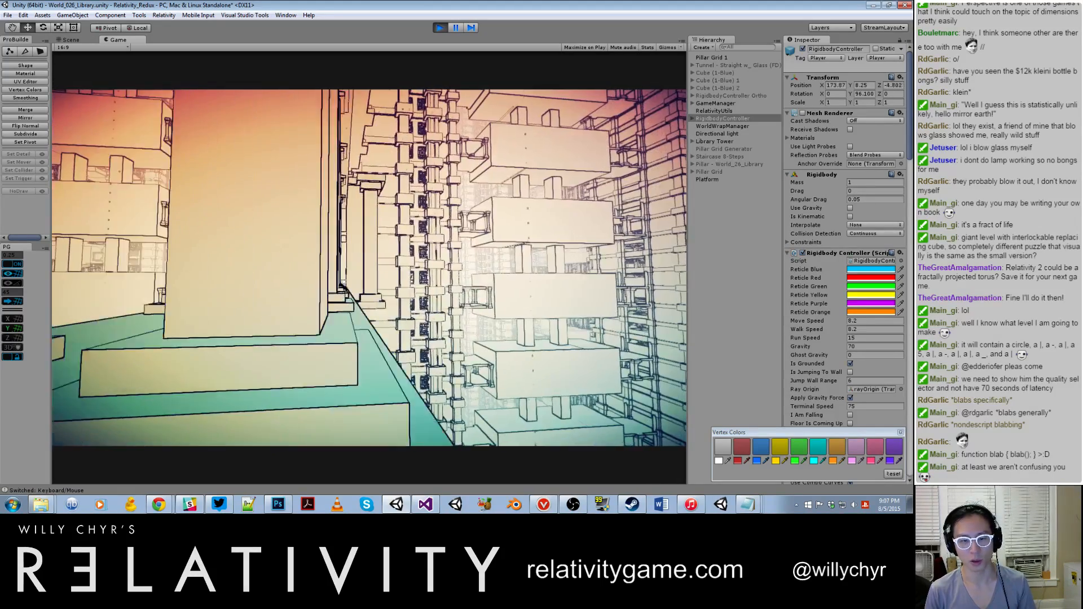
# Step: Run along the platform's outer edge and between the pillars to the lattice corridor at the far end
pyautogui.hotkey('shift', 'w')
pyautogui.hotkey('shift', 'w')
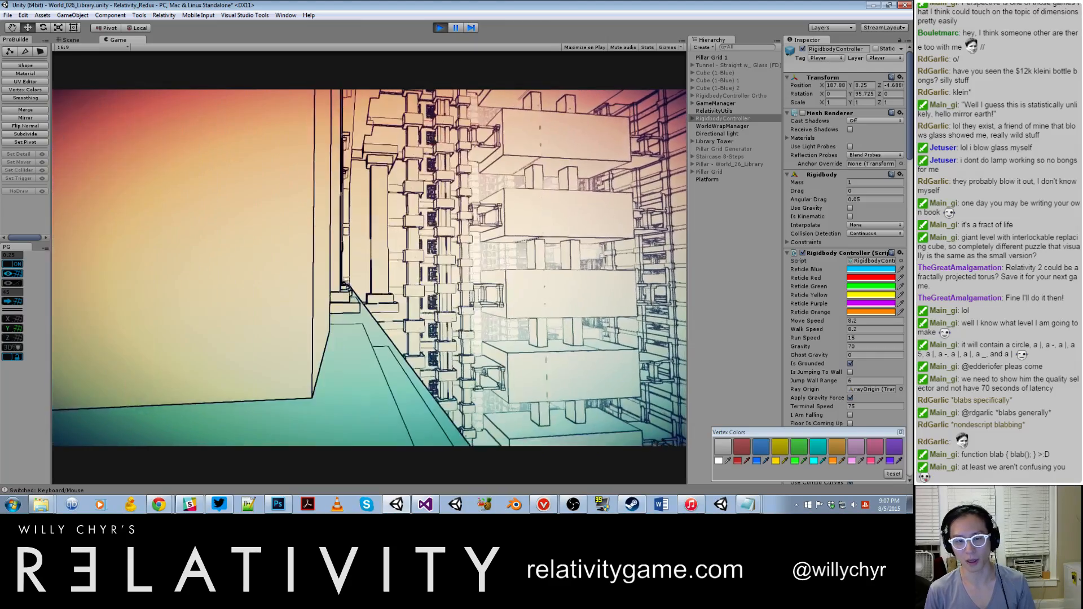
pyautogui.hotkey('shift', 'w')
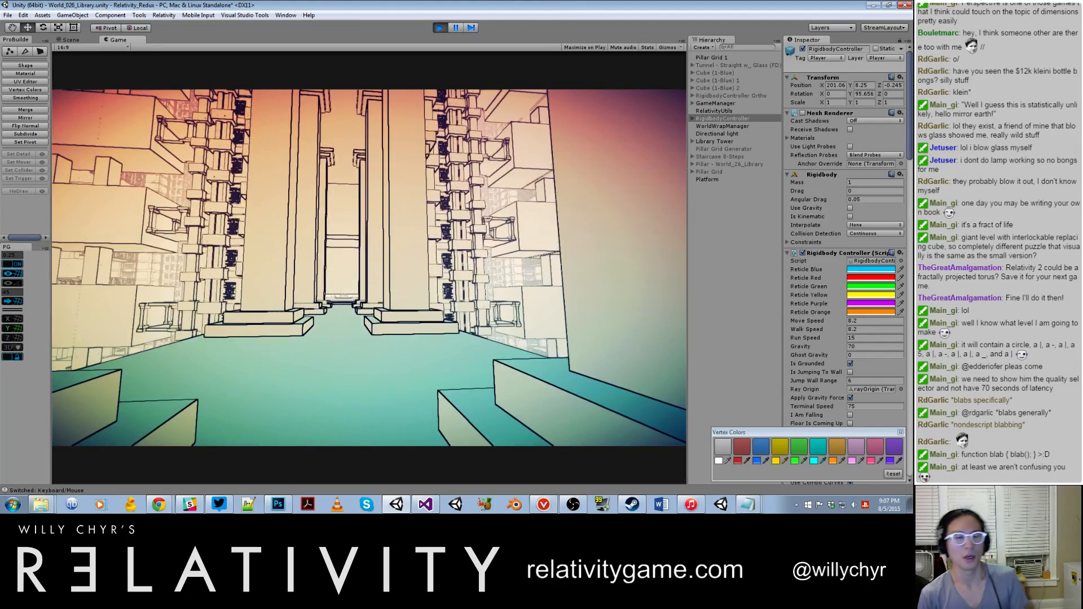
pyautogui.hotkey('shift', 'w')
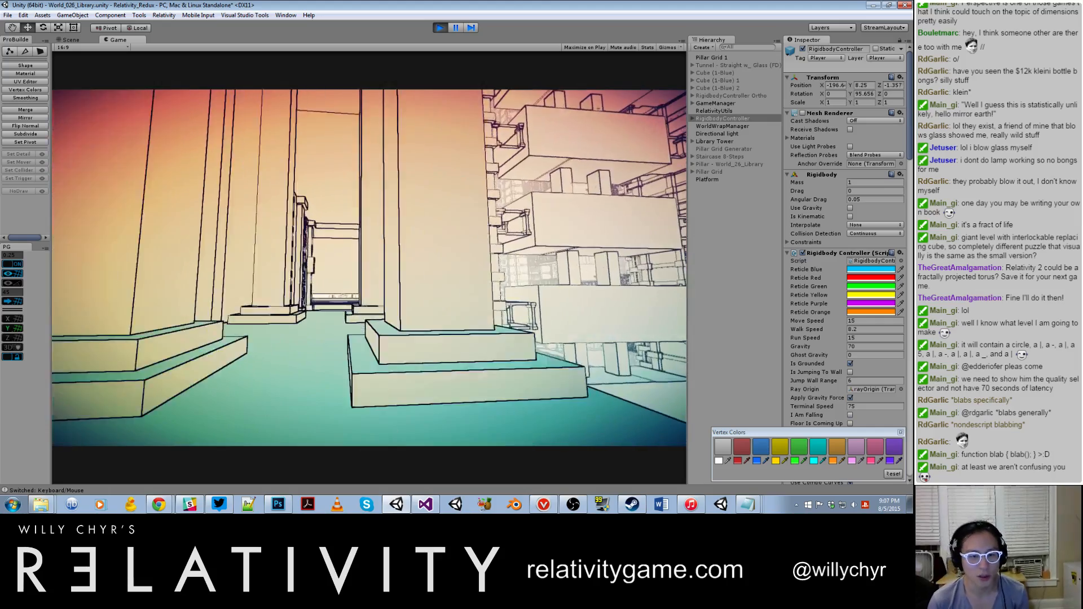
pyautogui.press('w')
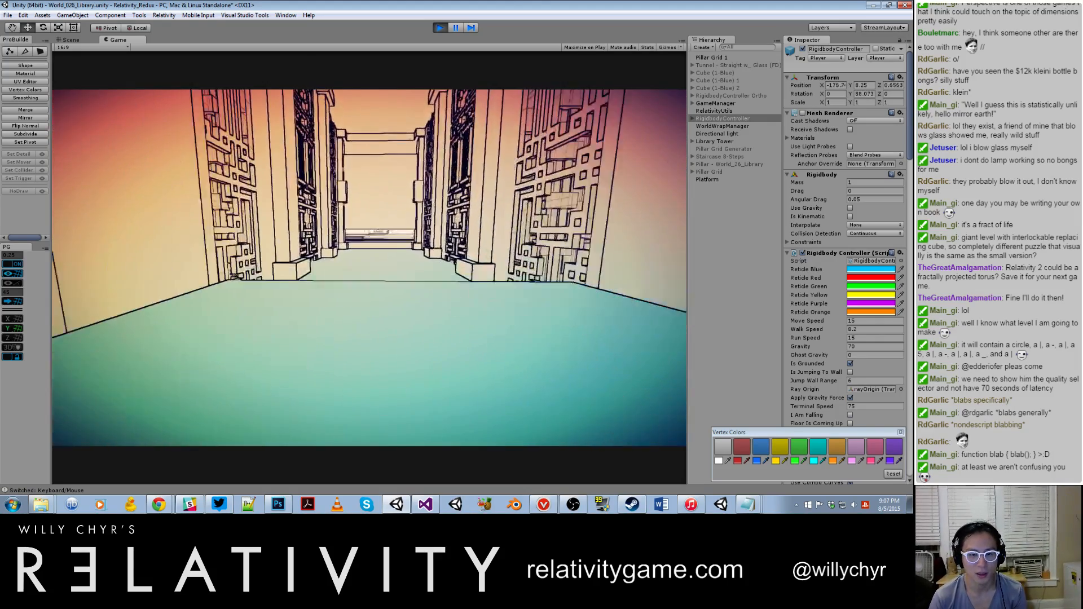
# Step: Turn back from the lattice corridor and run through the pillared passage again to view the opposite corridor entrance
pyautogui.press('w')
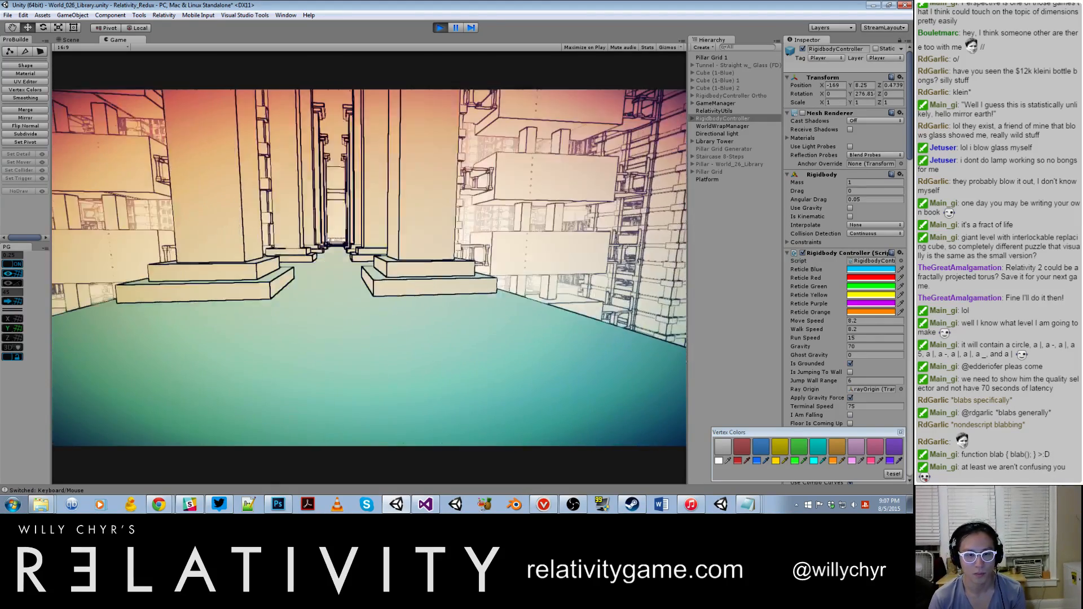
pyautogui.press('w')
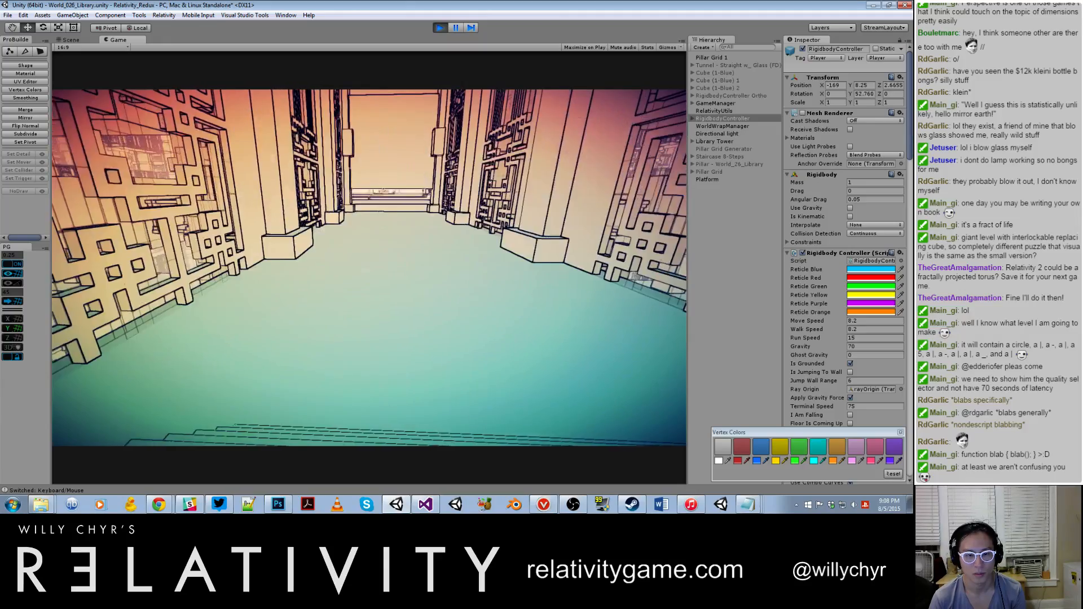
pyautogui.press('w')
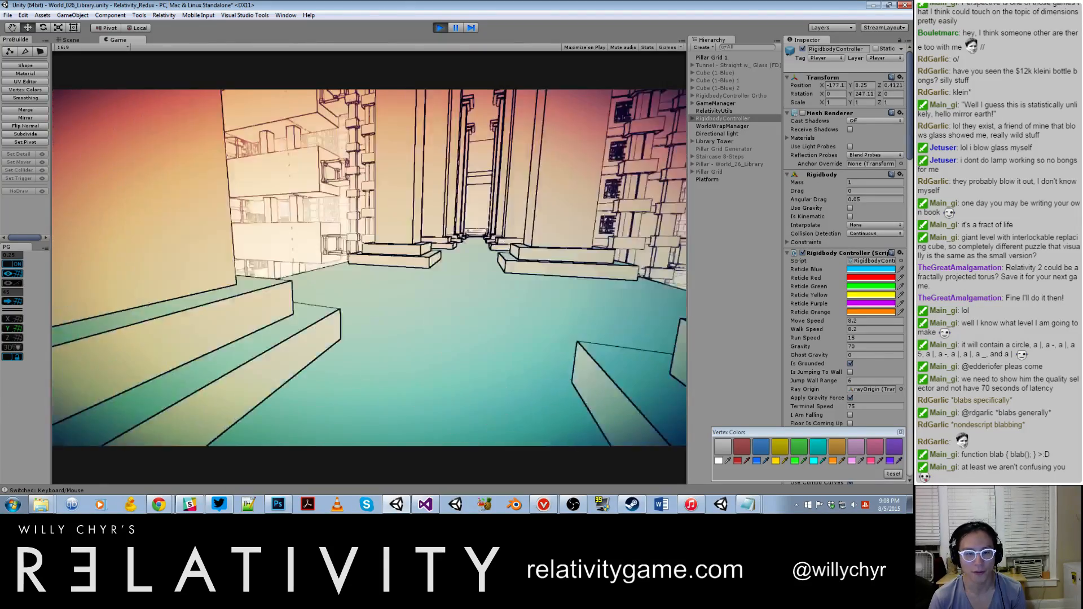
pyautogui.hotkey('shift', 'w')
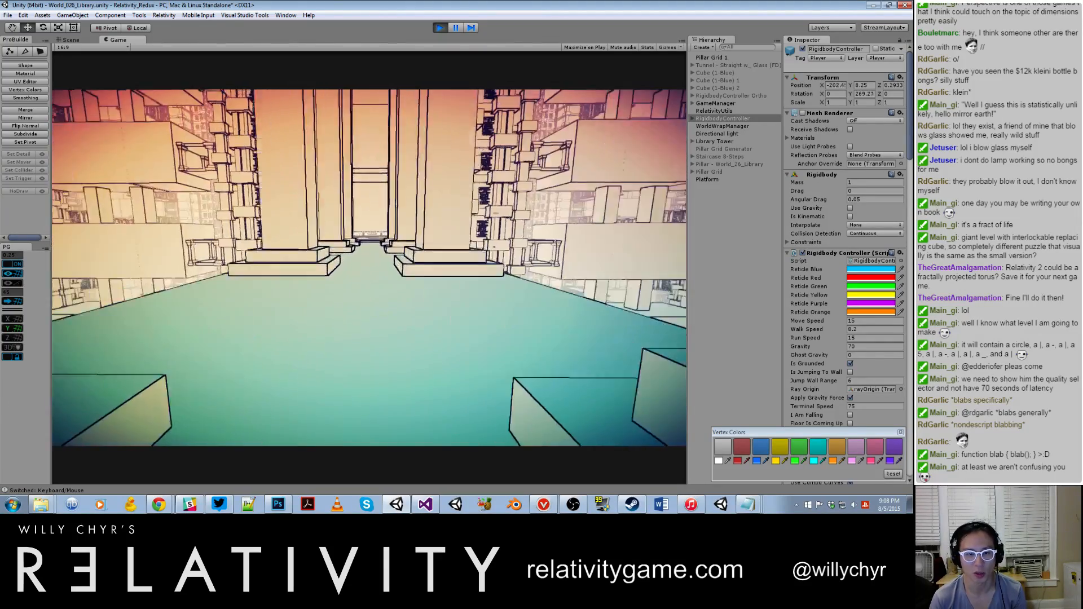
pyautogui.hotkey('shift', 'w')
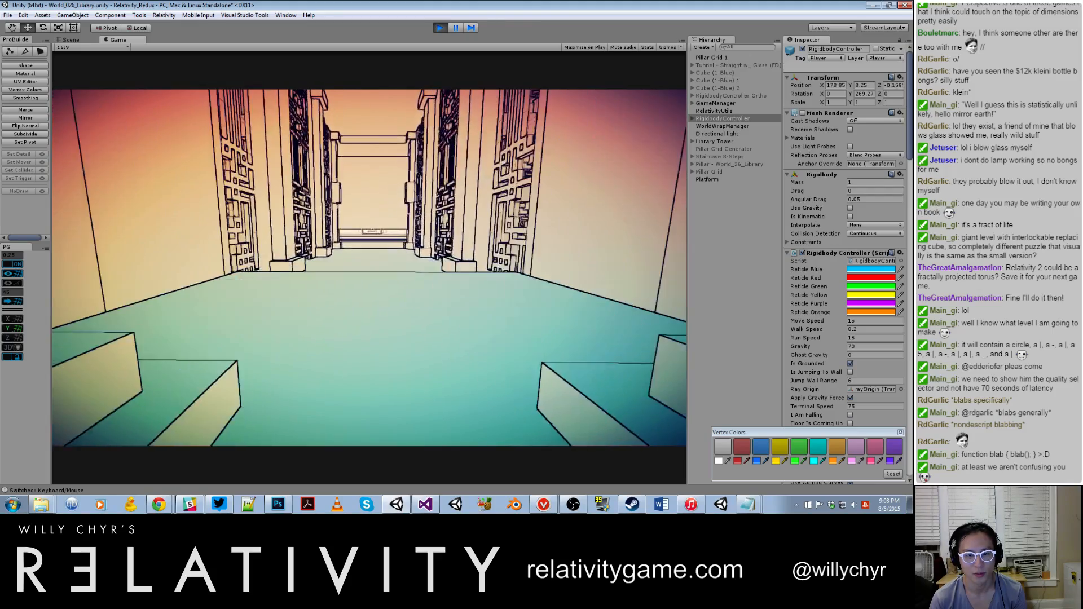
pyautogui.hotkey('shift', 'w')
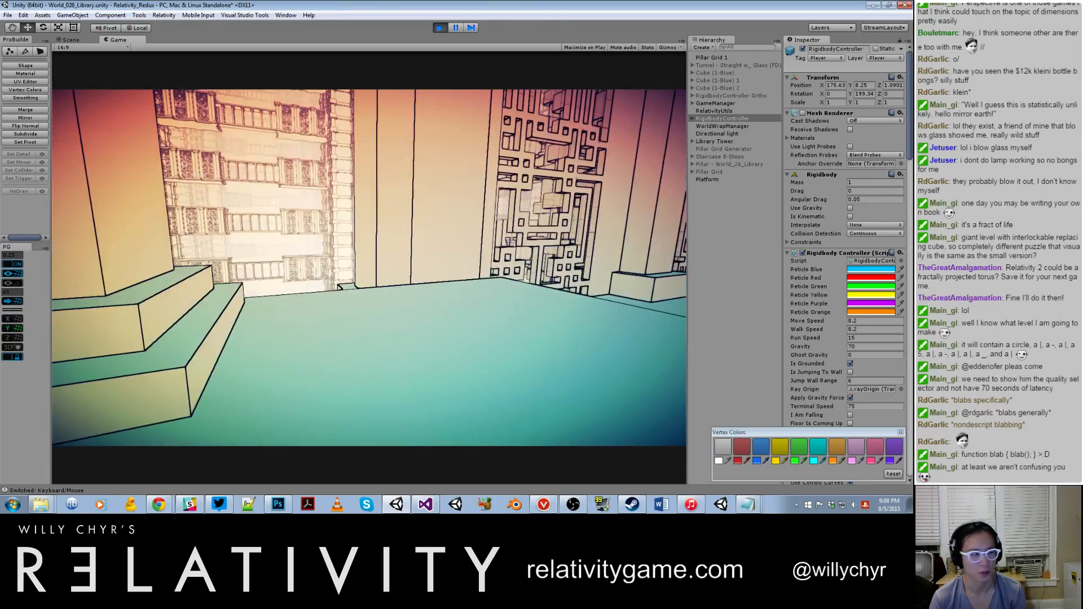
pyautogui.press('`')
pyautogui.press('`')
pyautogui.press('`')
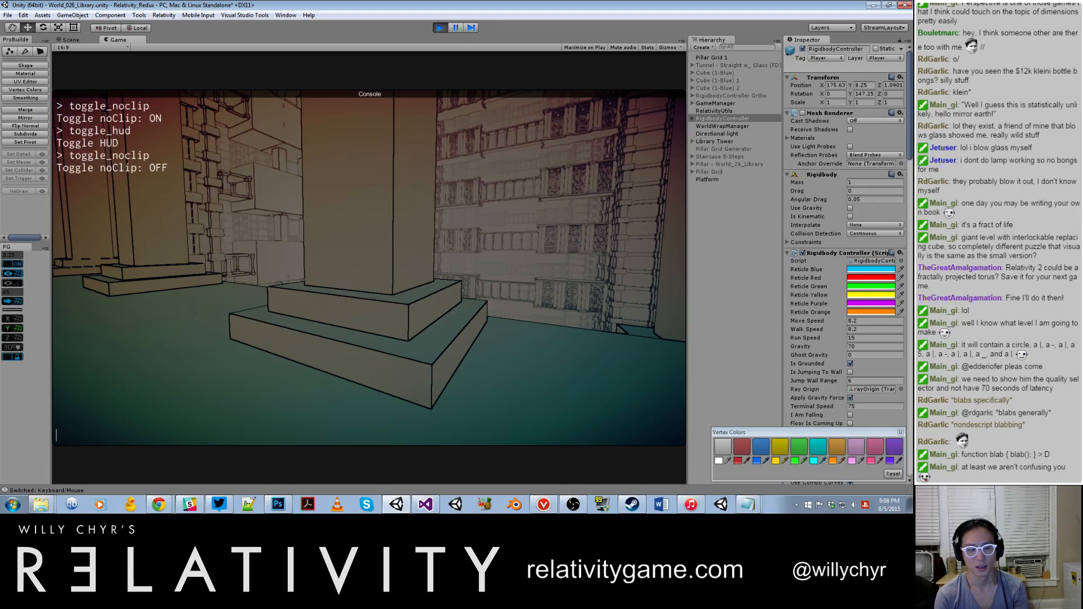
pyautogui.write('toggle')
pyautogui.press('BackSpace')
pyautogui.press('BackSpace')
pyautogui.press('BackSpace')
pyautogui.press('BackSpace')
pyautogui.press('BackSpace')
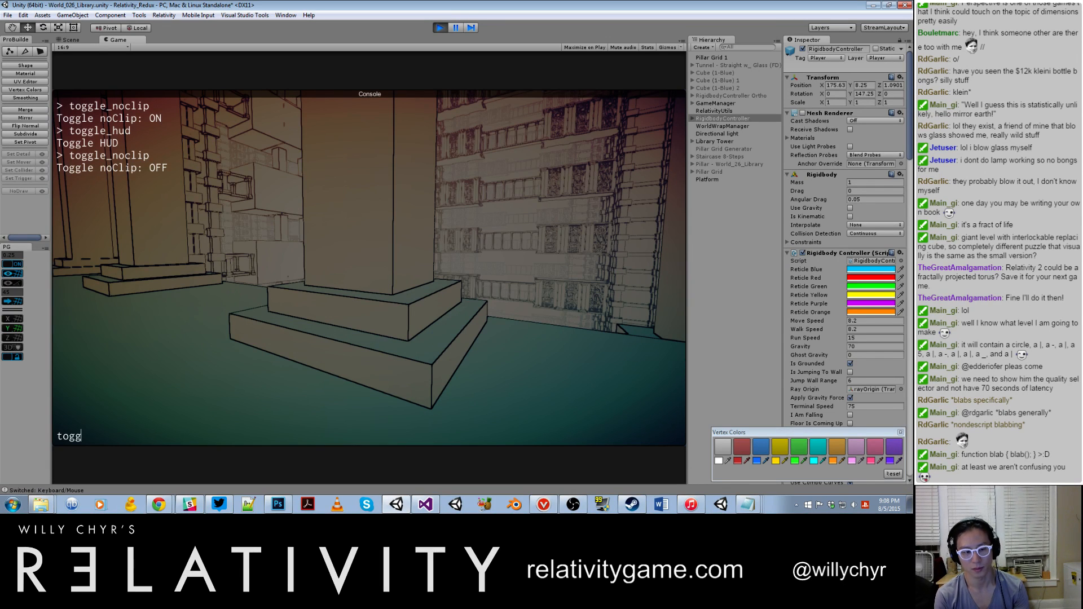
pyautogui.press('`')
# Step: Drop off the pillared platform's edges several times to view the buildings while falling through the wrapped world and landing back on it
pyautogui.press('w')
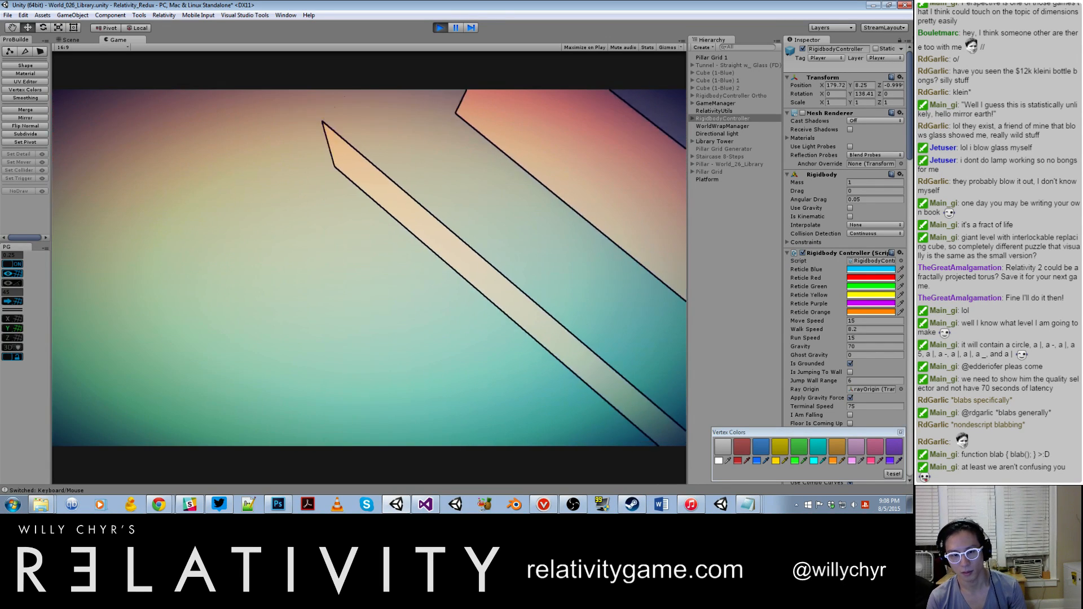
pyautogui.press('w')
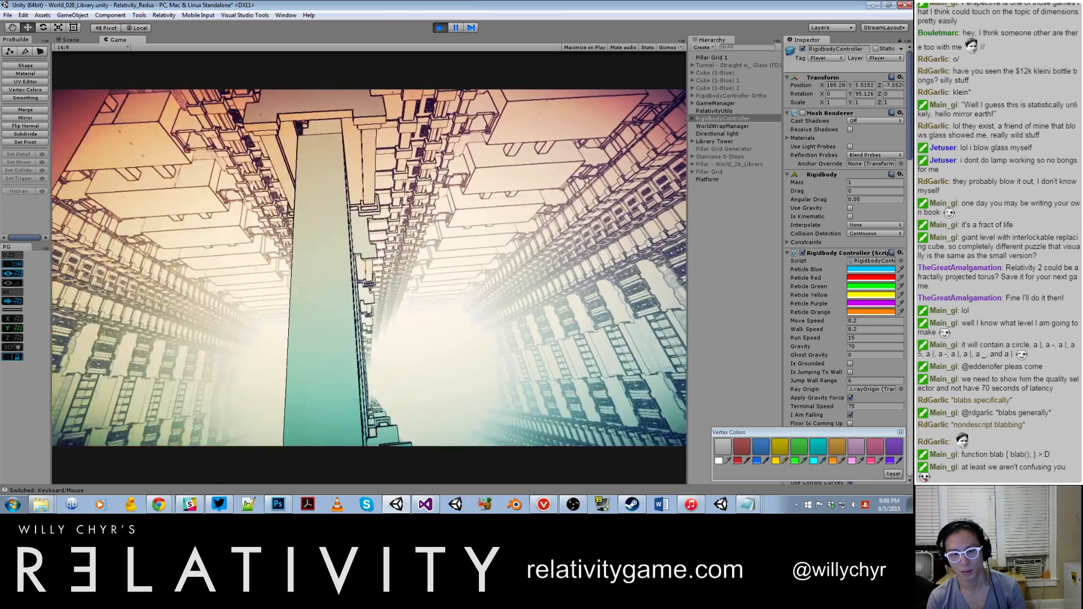
pyautogui.press('a')
pyautogui.press('w')
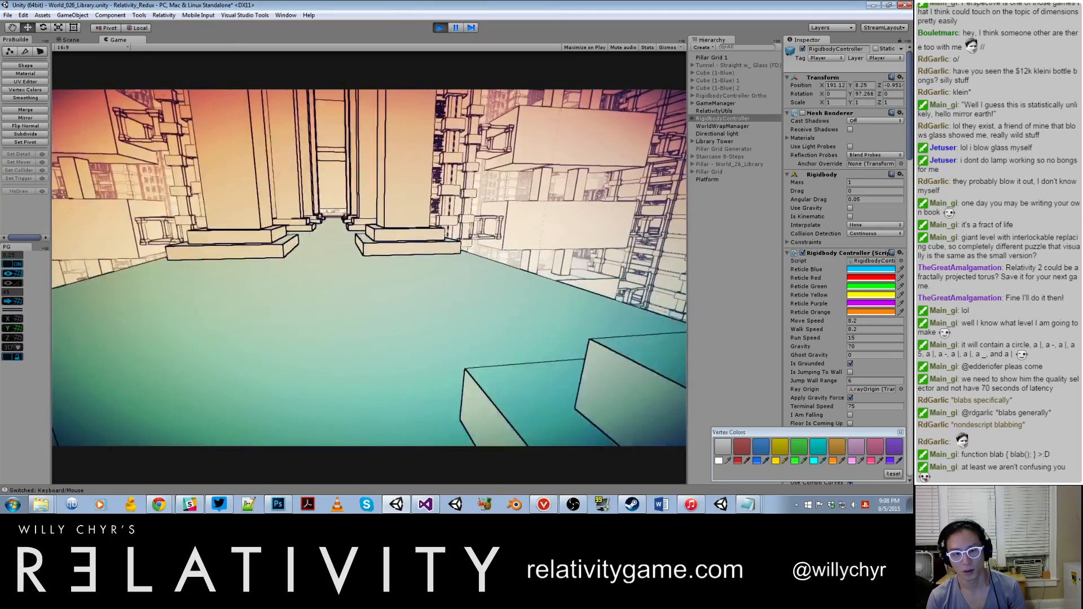
pyautogui.press('w')
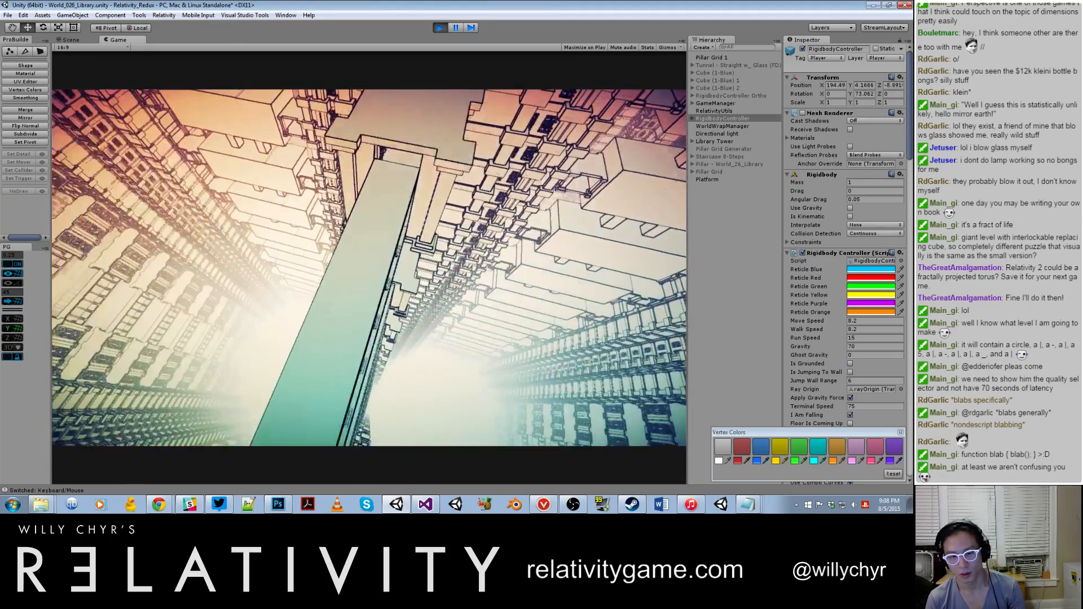
pyautogui.press('a')
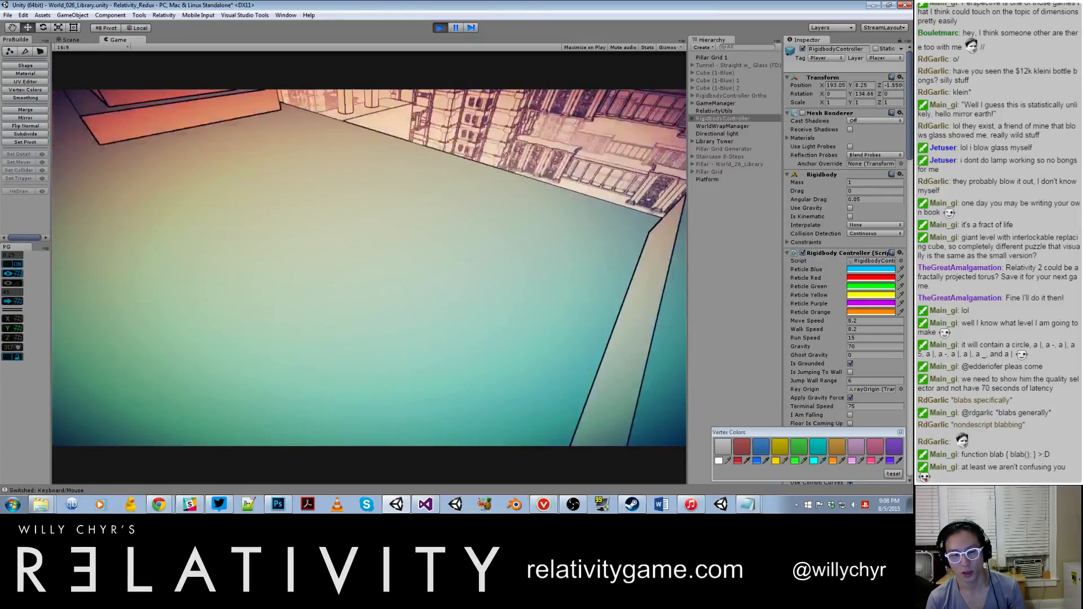
pyautogui.hotkey('shift', 'w')
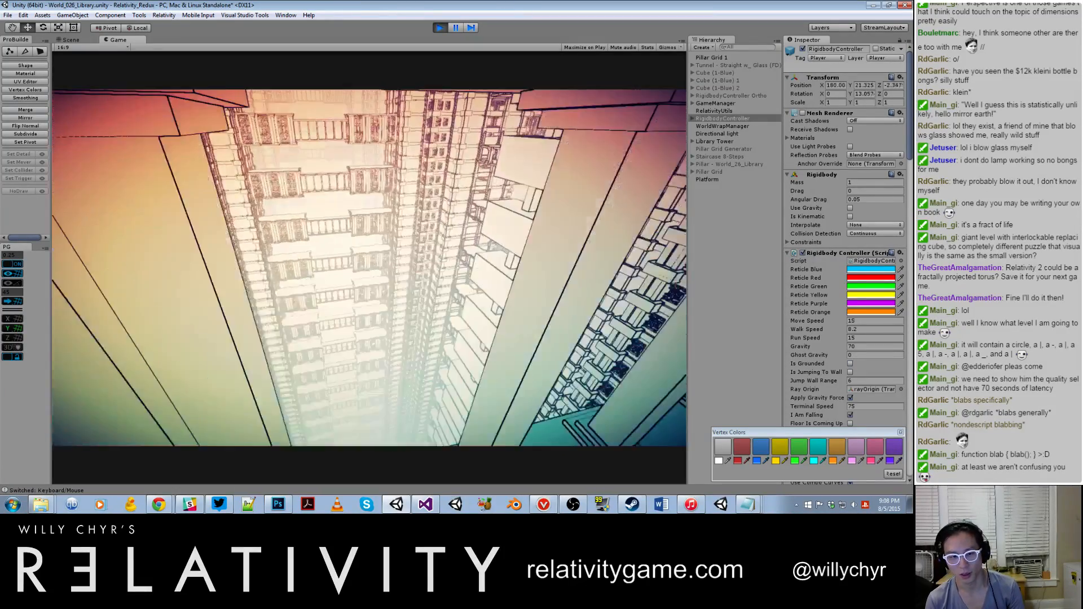
pyautogui.hotkey('shift', 'w')
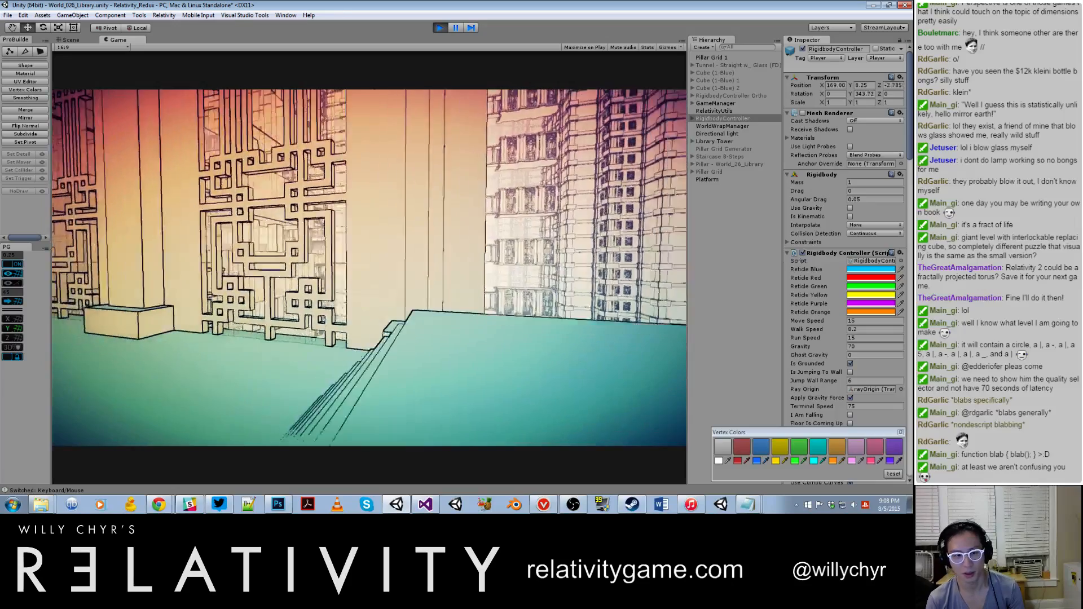
# Step: Turn noclip on with toggle_noclip and fly up inside the lattice corridor to view the stairs and pillared passage
pyautogui.press('`')
pyautogui.press('`')
pyautogui.press('`')
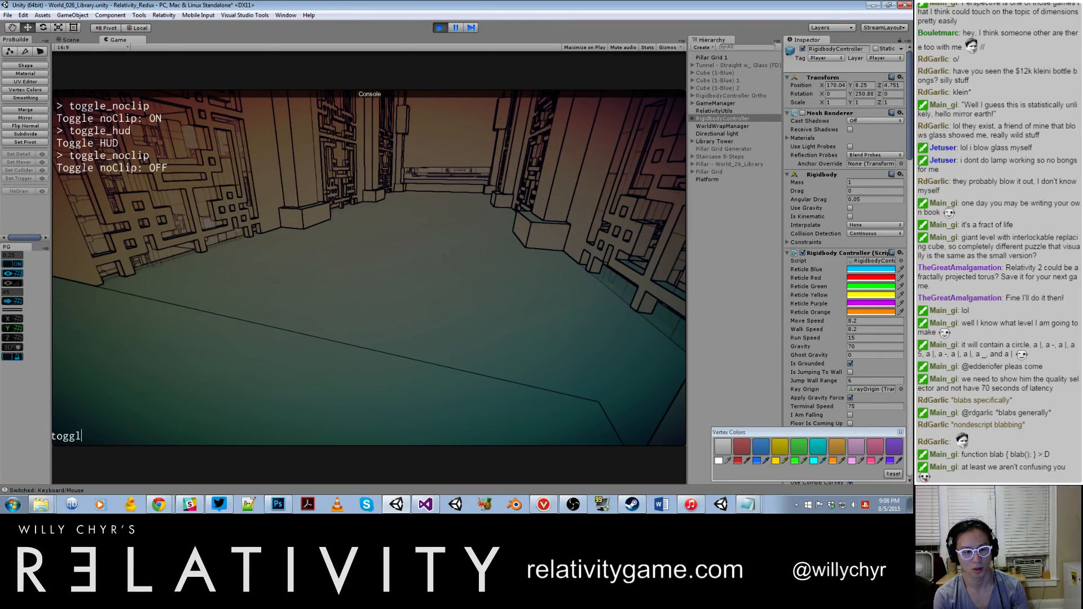
pyautogui.write('toggle_noclip')
pyautogui.press('Return')
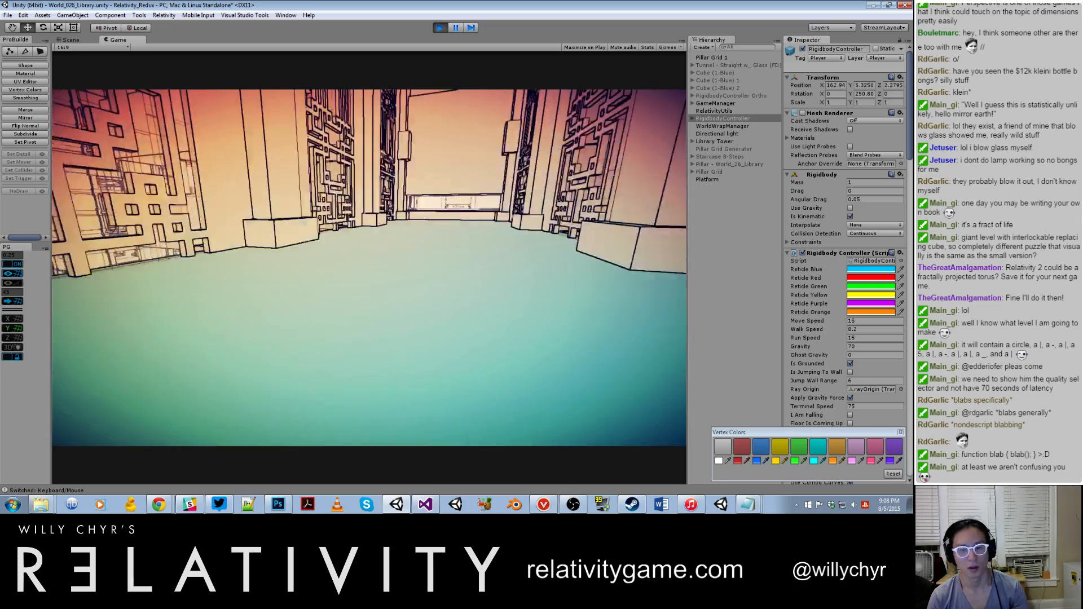
pyautogui.press('d')
pyautogui.press('s')
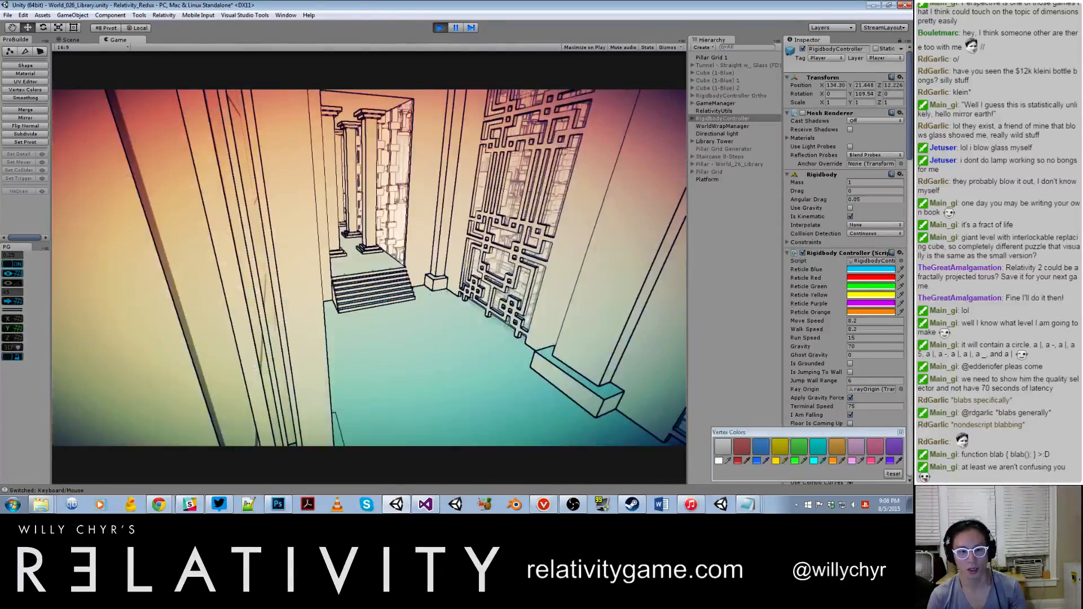
pyautogui.press('d')
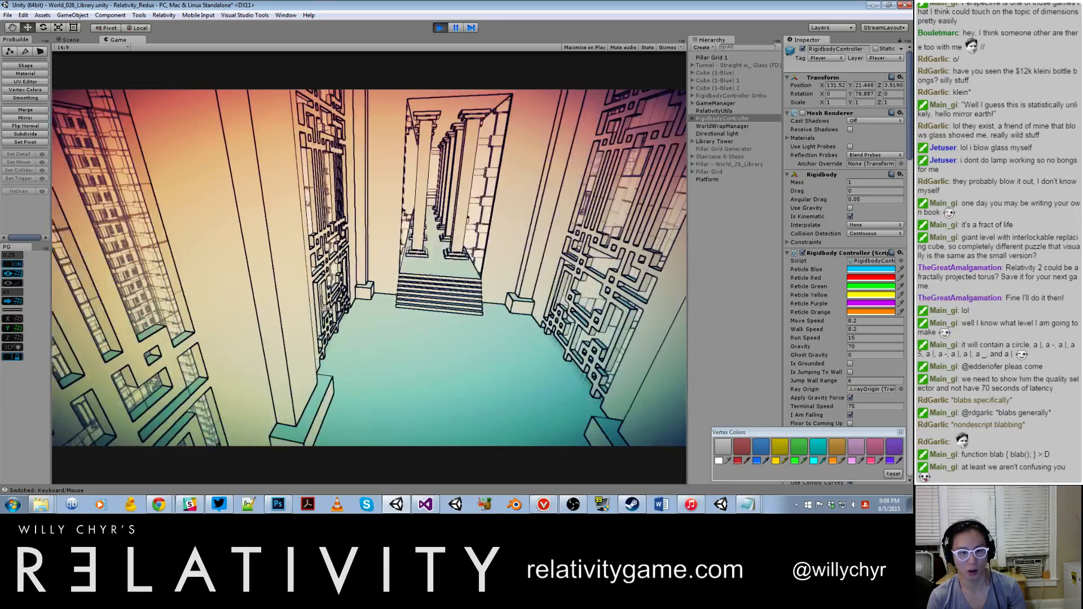
# Step: Fly out among the towers and view the stacked lattice balconies and railed bridges from the front, up close and from farther back
pyautogui.press('w')
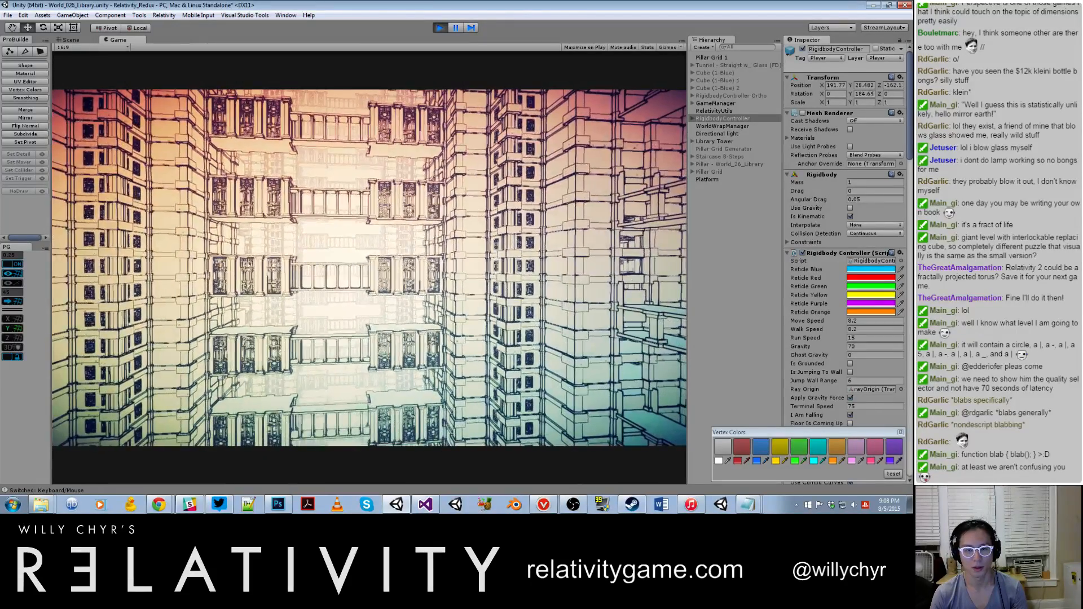
pyautogui.press('w')
pyautogui.press('a')
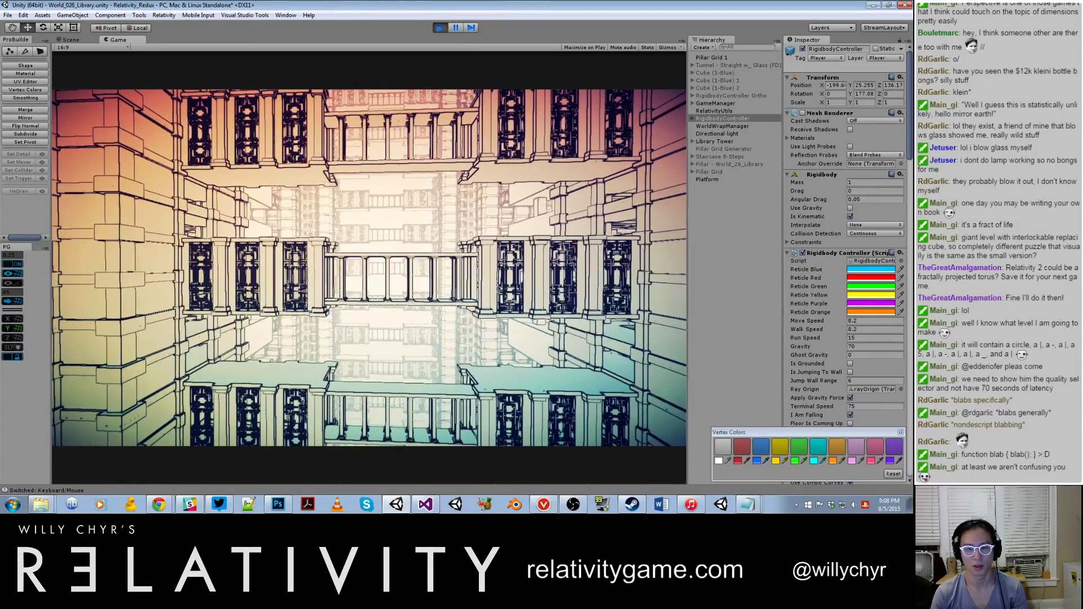
pyautogui.press('d')
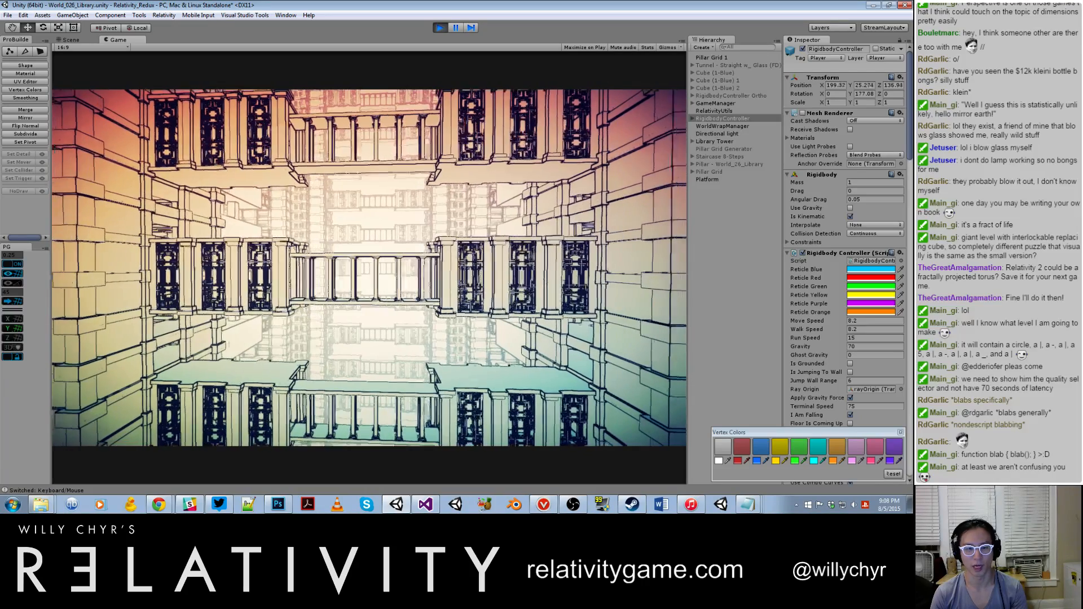
pyautogui.press('s')
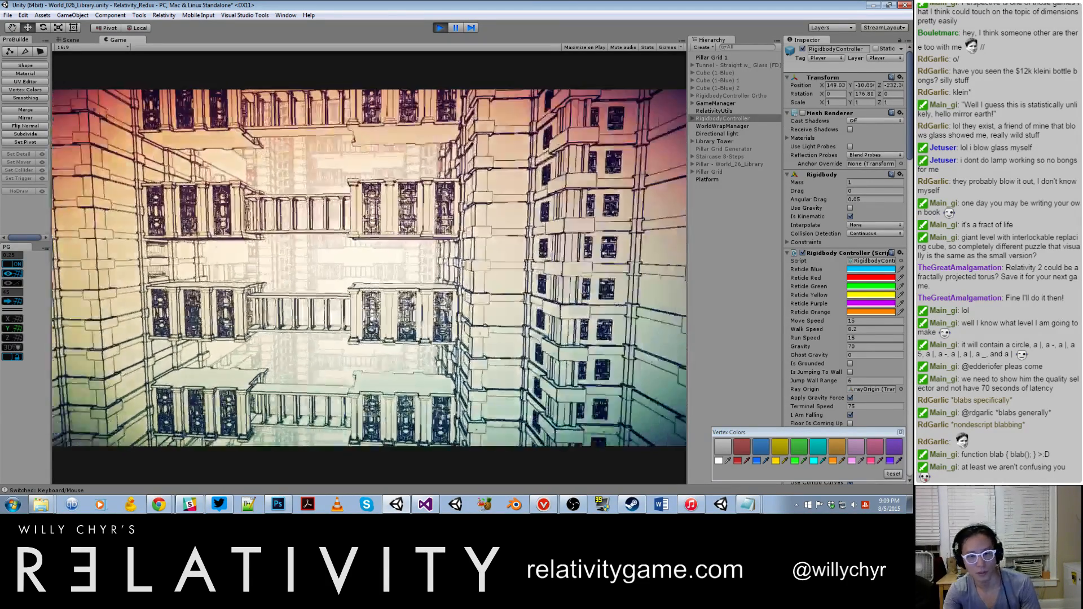
# Step: Fly through the interior filled with staircases and back out between the towers to look up along their facades
pyautogui.press('w')
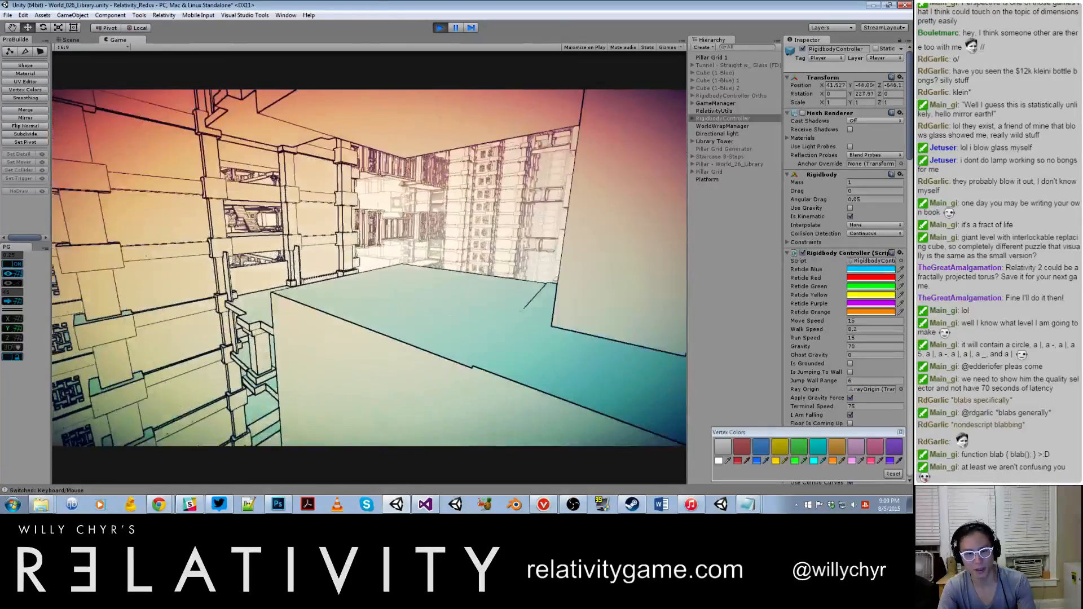
pyautogui.press('w')
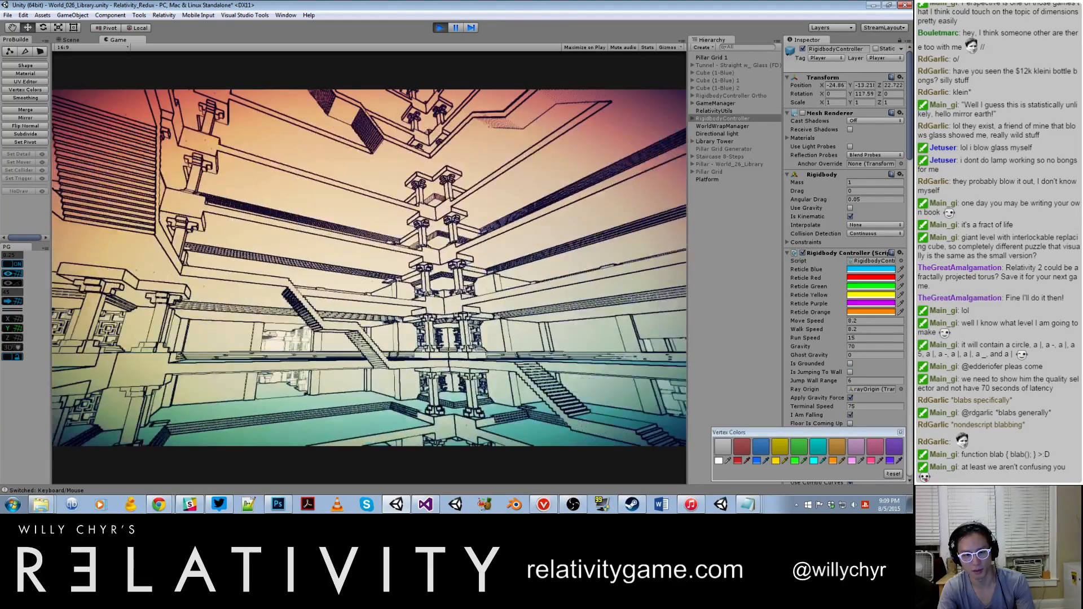
pyautogui.hotkey('shift', 'w')
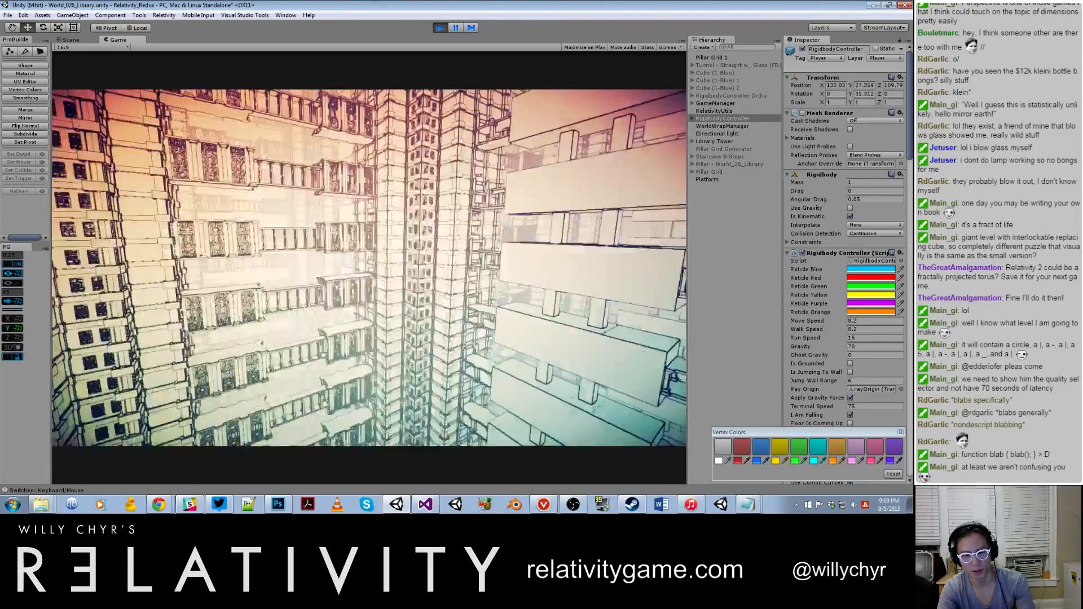
pyautogui.press('d')
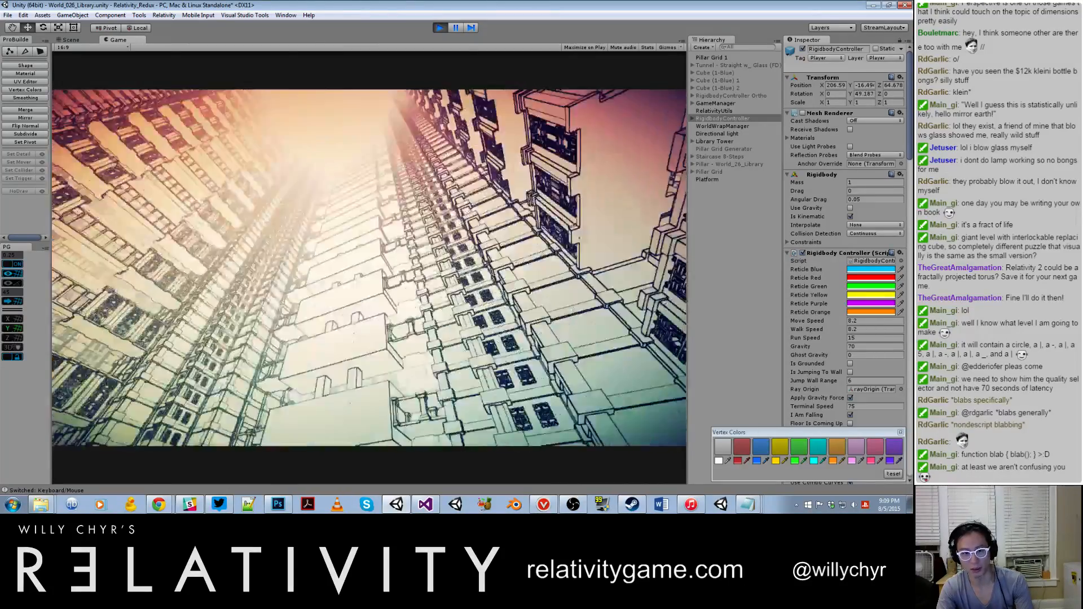
# Step: Fly above the railed bridges and position the view over the long walkway leading to the tower
pyautogui.press('w')
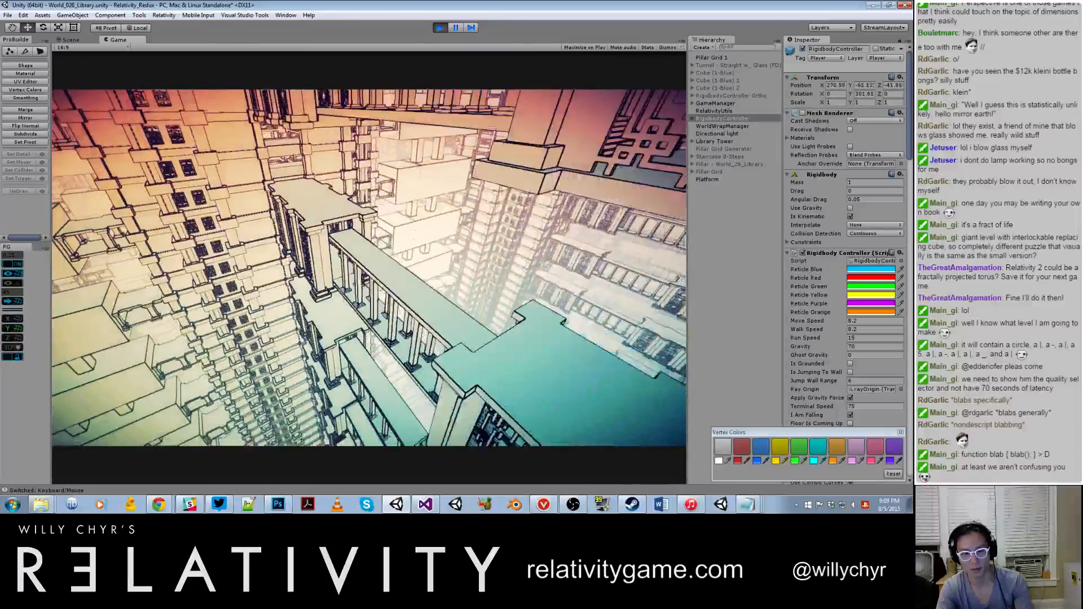
pyautogui.press('w')
pyautogui.press('w')
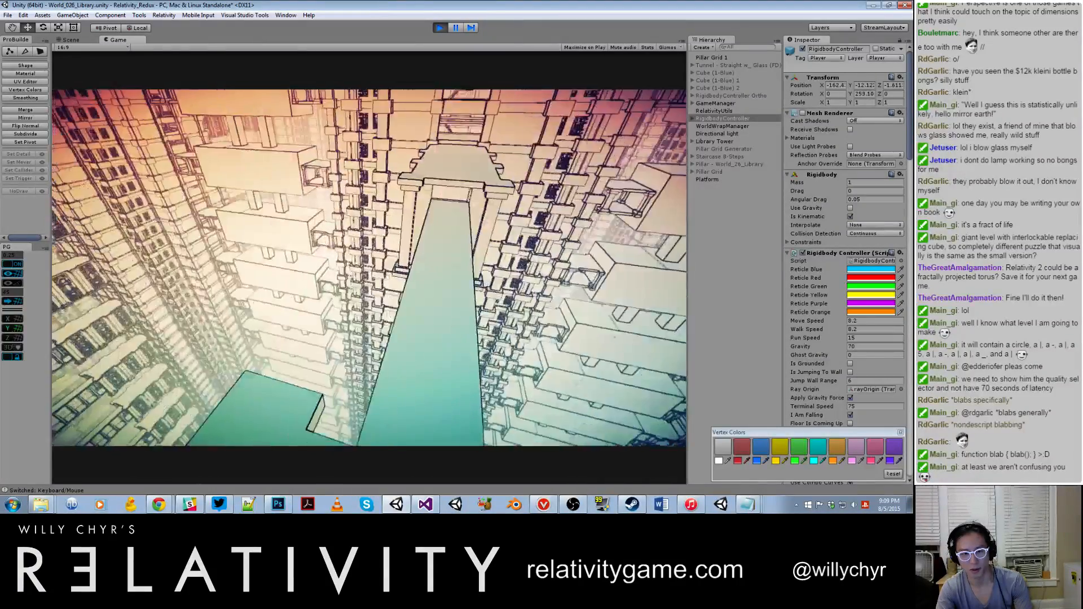
pyautogui.press('w')
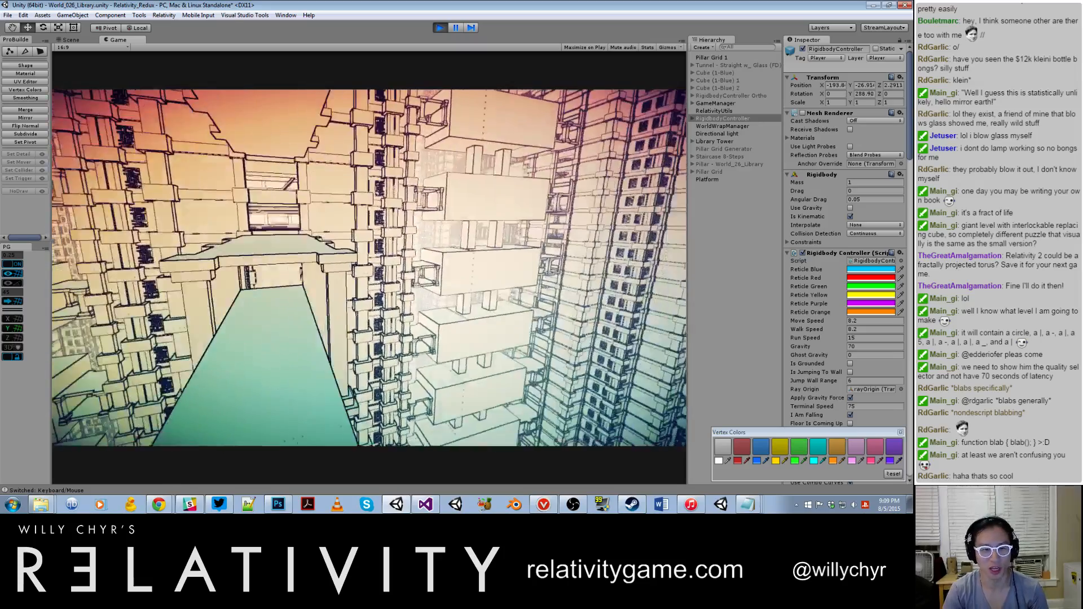
pyautogui.press('w')
# Step: Turn noclip off with toggle_noclip to restore gravity and collisions above the long walkway
pyautogui.press('`')
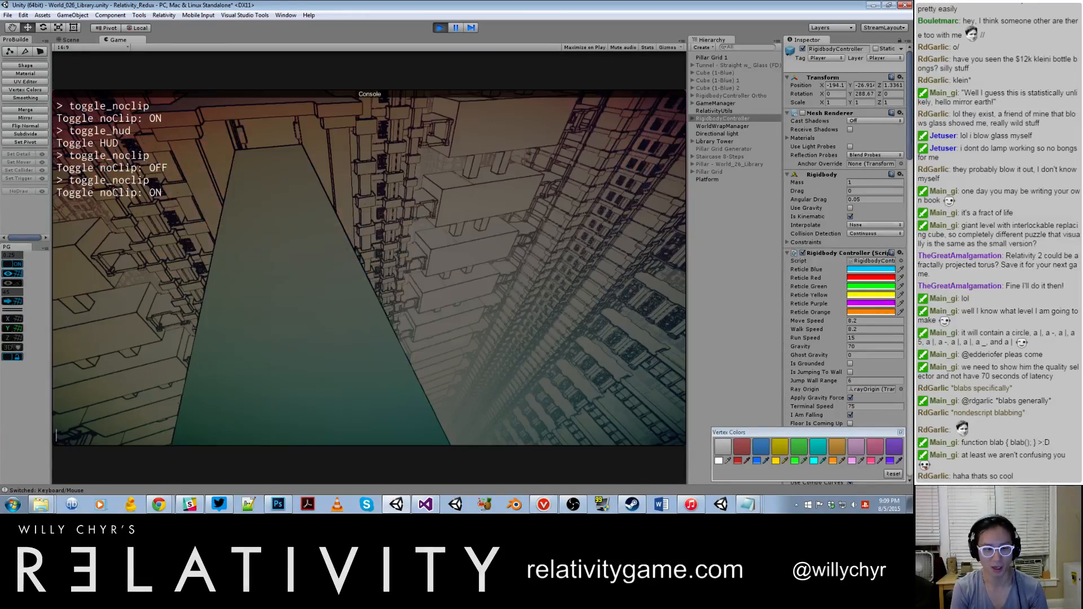
pyautogui.write('toggle_noclip')
pyautogui.press('Return')
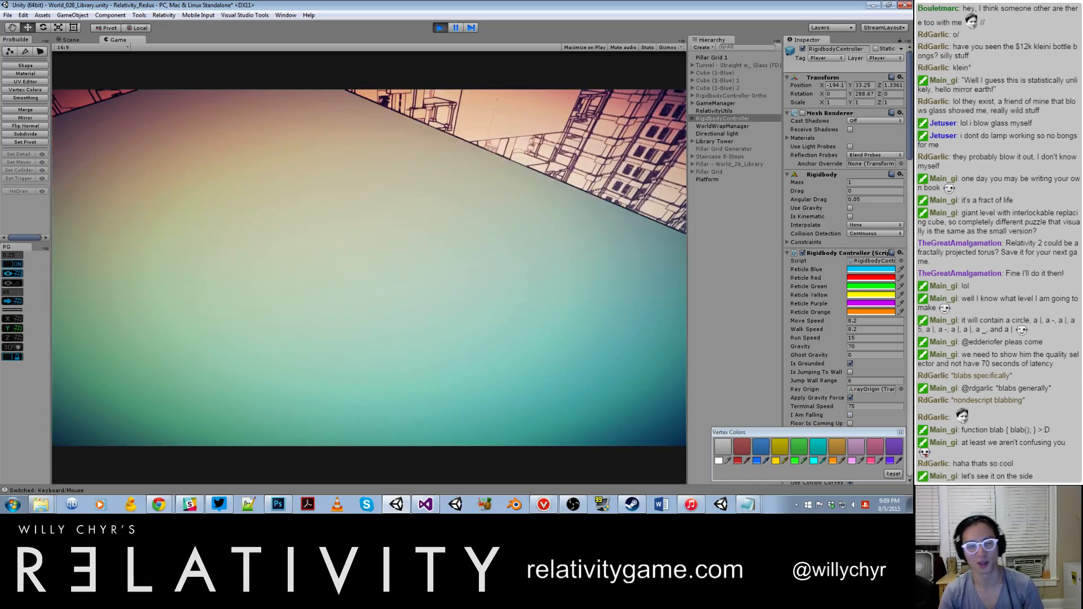
# Step: Look over the pillared platform's edge at the buildings, then run past the pillars into the lattice corridor
pyautogui.press('w')
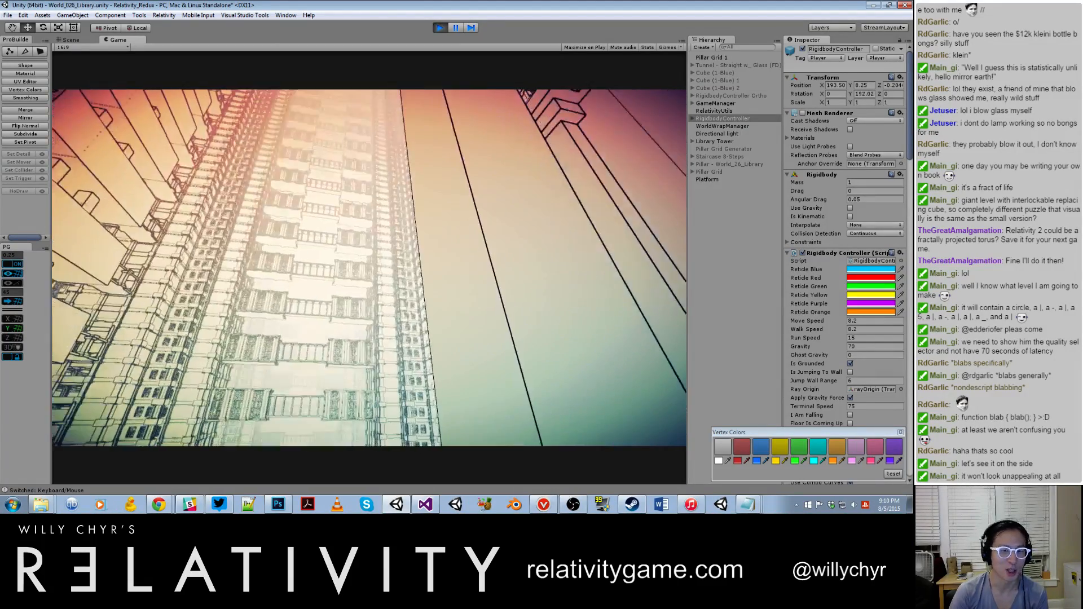
pyautogui.press('w')
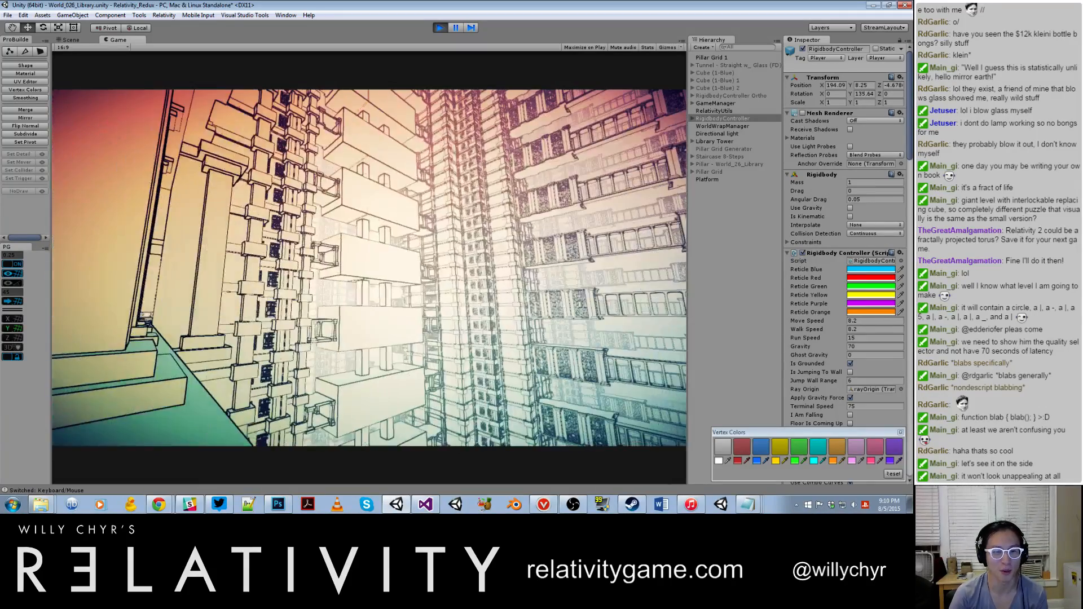
pyautogui.hotkey('shift', 'w')
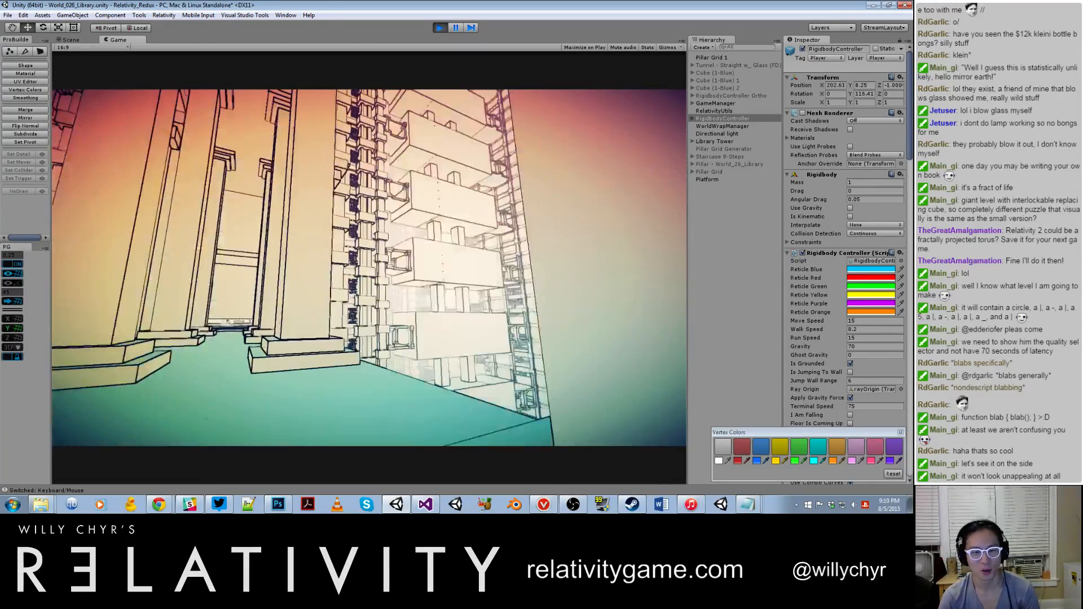
pyautogui.hotkey('shift', 'w')
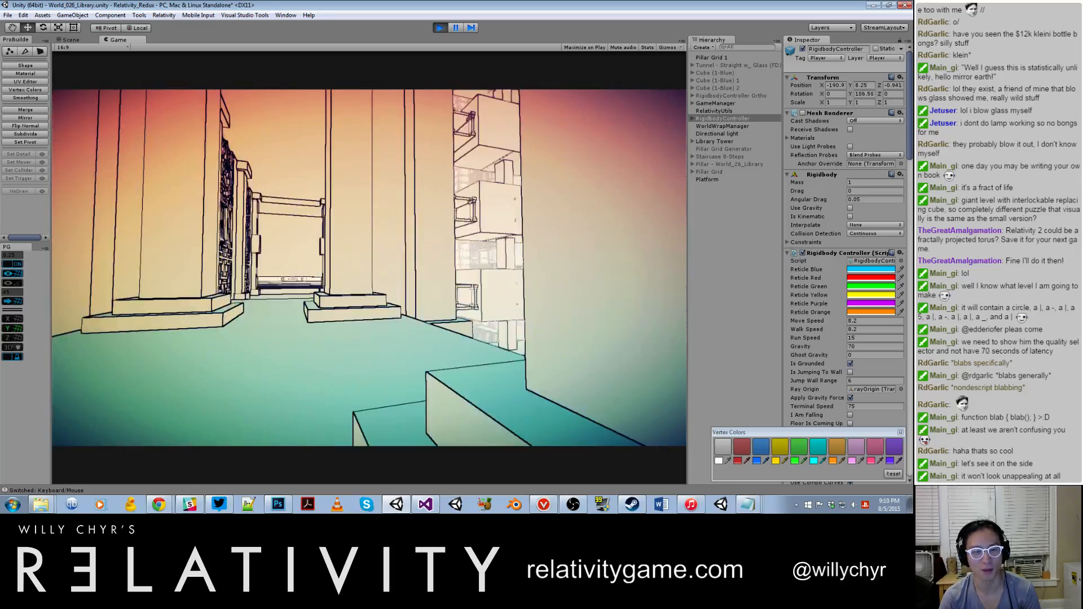
pyautogui.hotkey('shift', 'w')
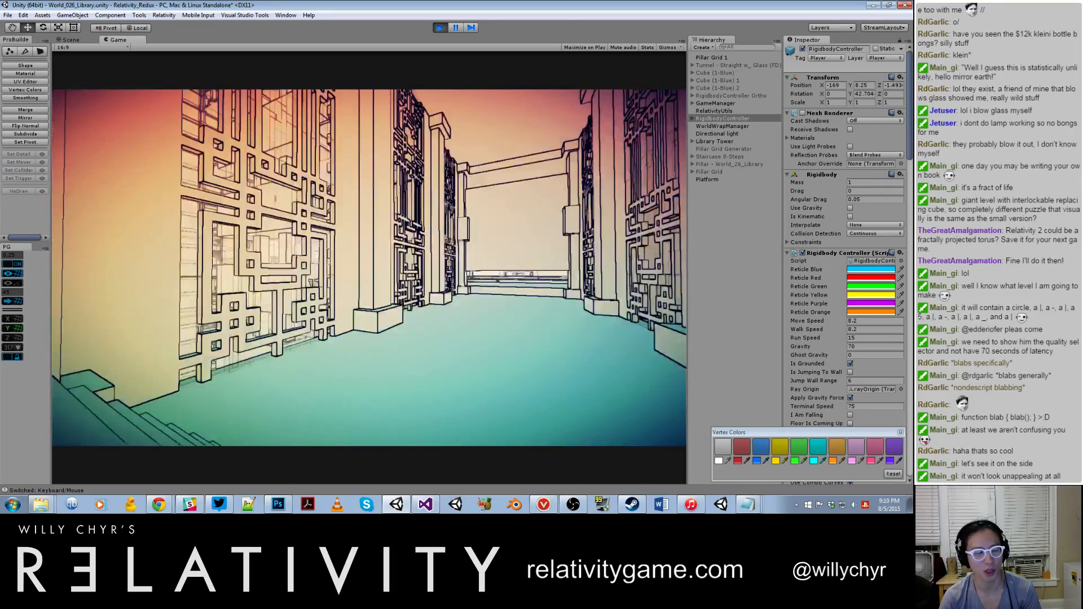
# Step: Turn noclip on again with toggle_noclip and fly out of the lattice corridor to view the surrounding towers and balconies
pyautogui.press('`')
pyautogui.write('oggle_noclip')
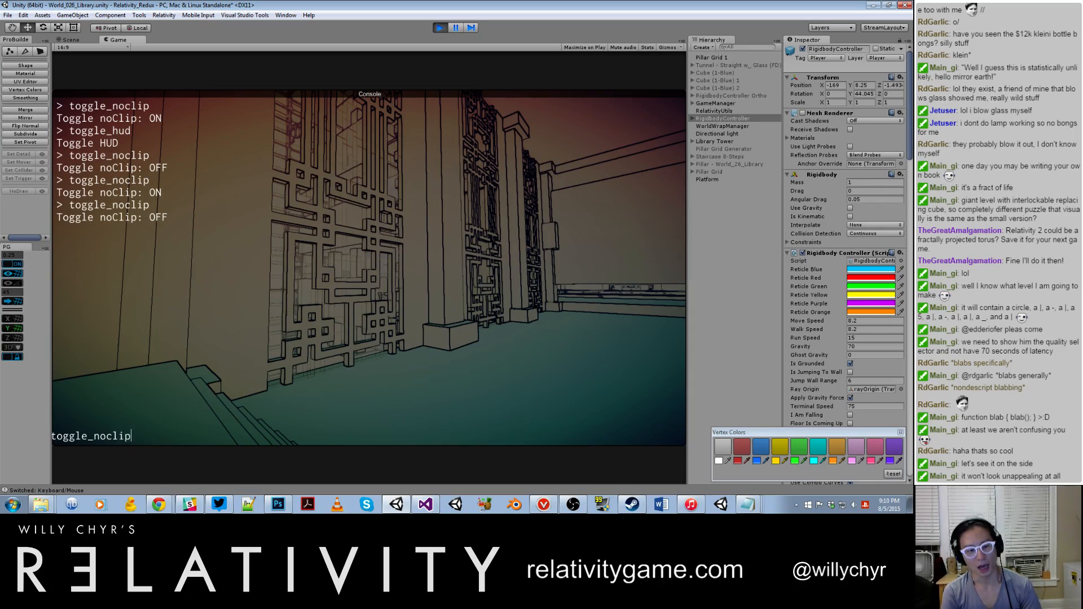
pyautogui.press('Return')
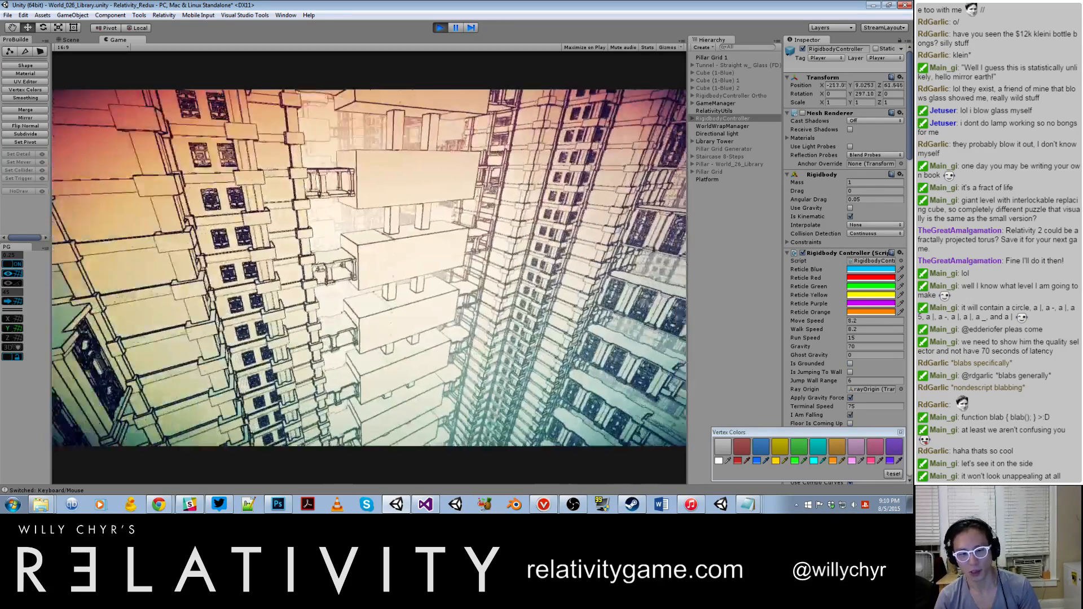
pyautogui.hotkey('shift', 's')
pyautogui.hotkey('shift', 's')
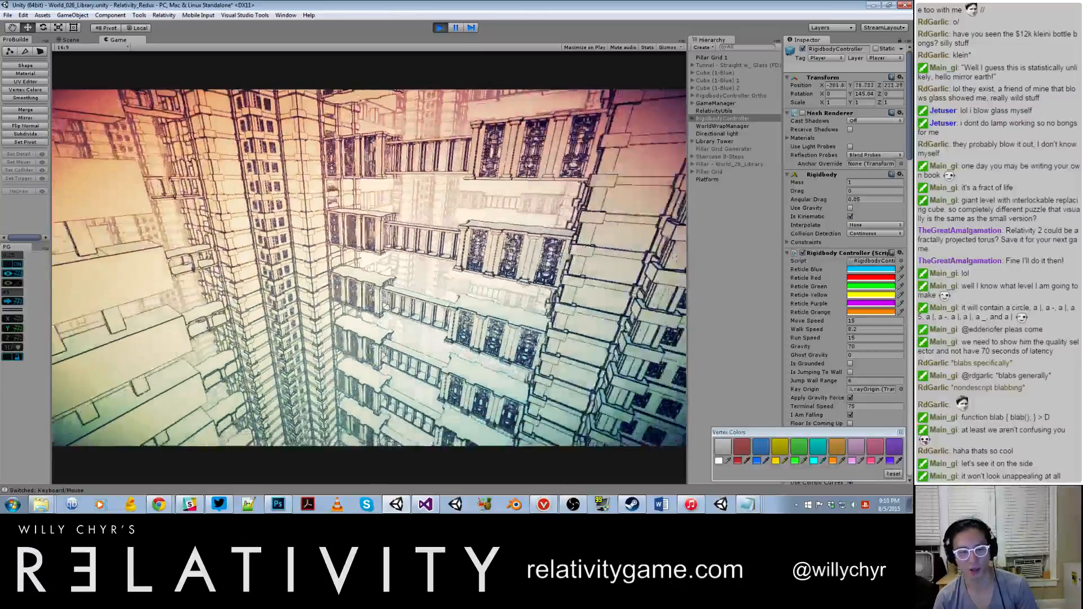
pyautogui.hotkey('shift', 'w')
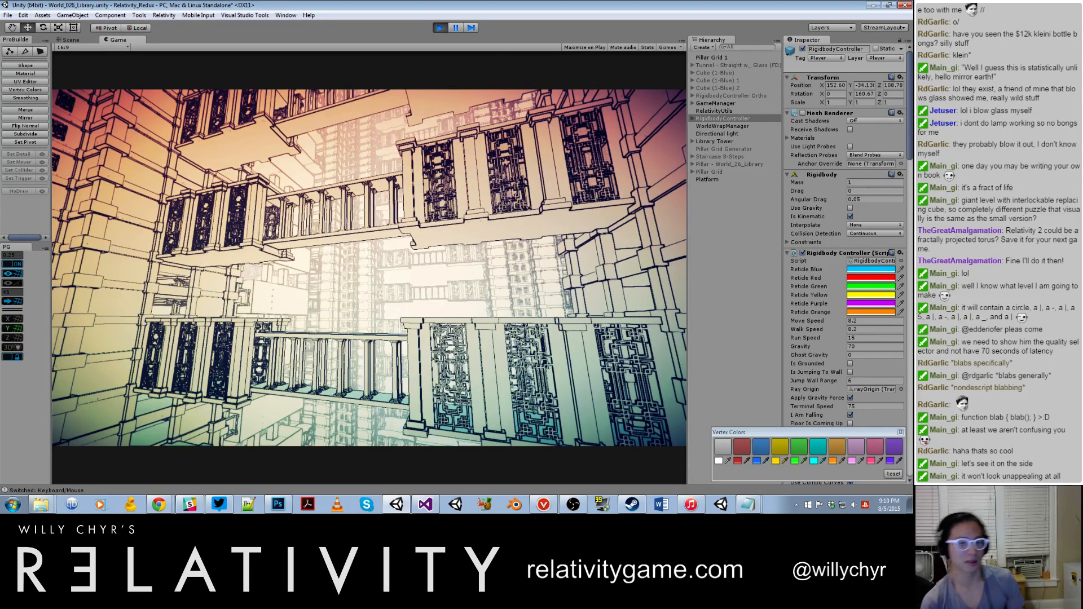
# Step: Fly up to the lattice balconies, across the railed bridge and over the broad walkway toward the tower's opening
pyautogui.press('w')
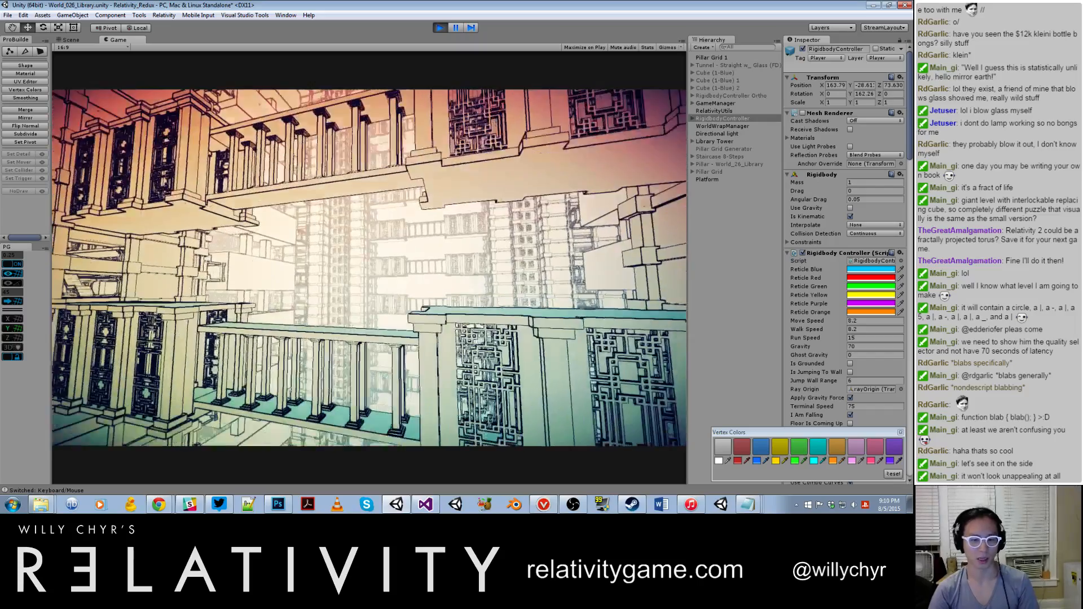
pyautogui.press('w')
pyautogui.press('d')
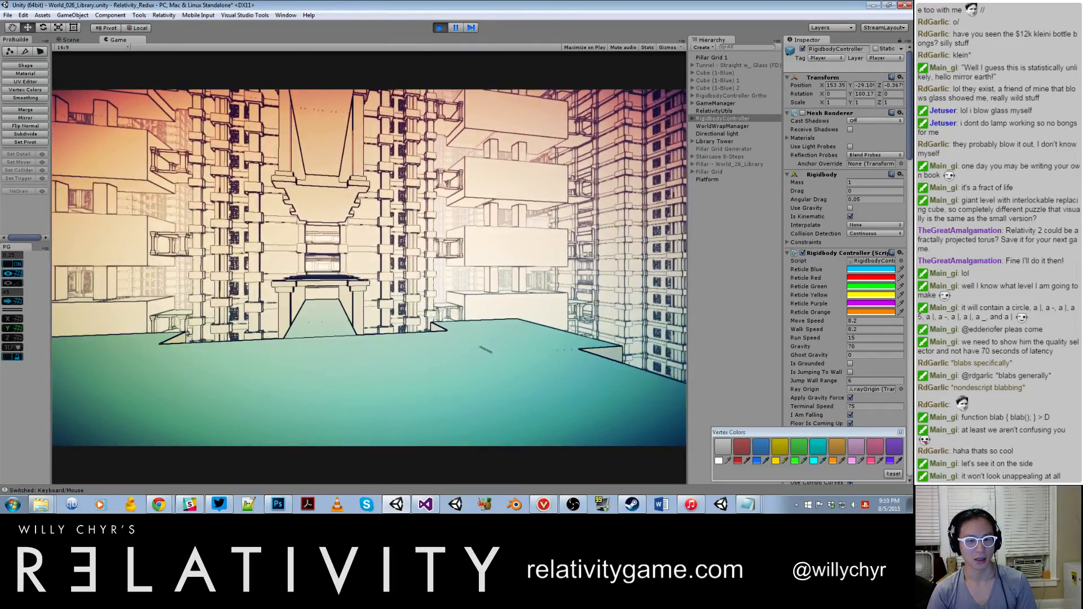
pyautogui.press('w')
pyautogui.hotkey('shift', 'w')
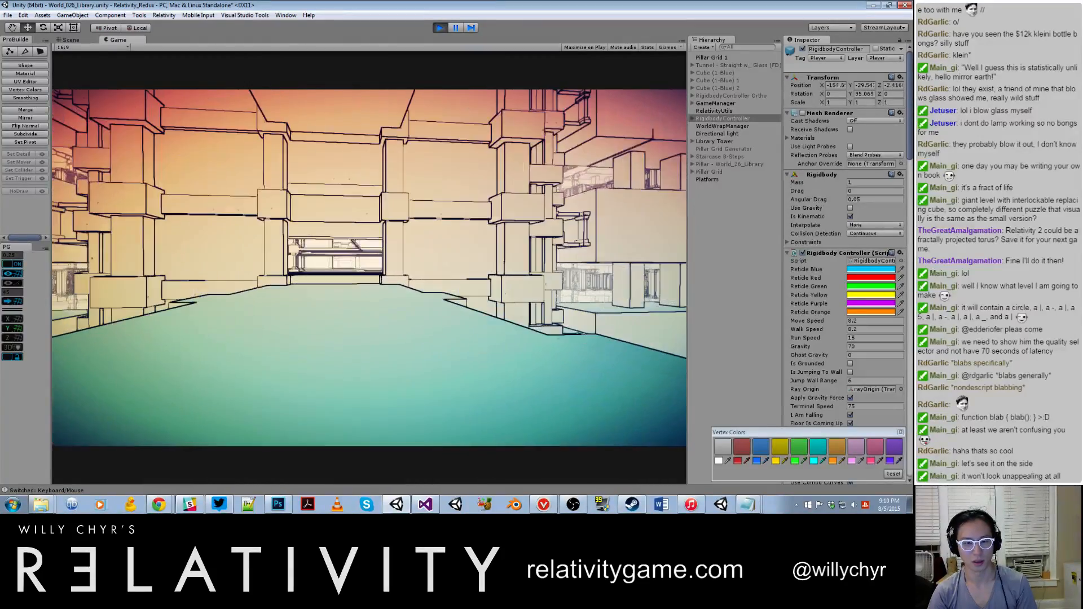
pyautogui.hotkey('shift', 'w')
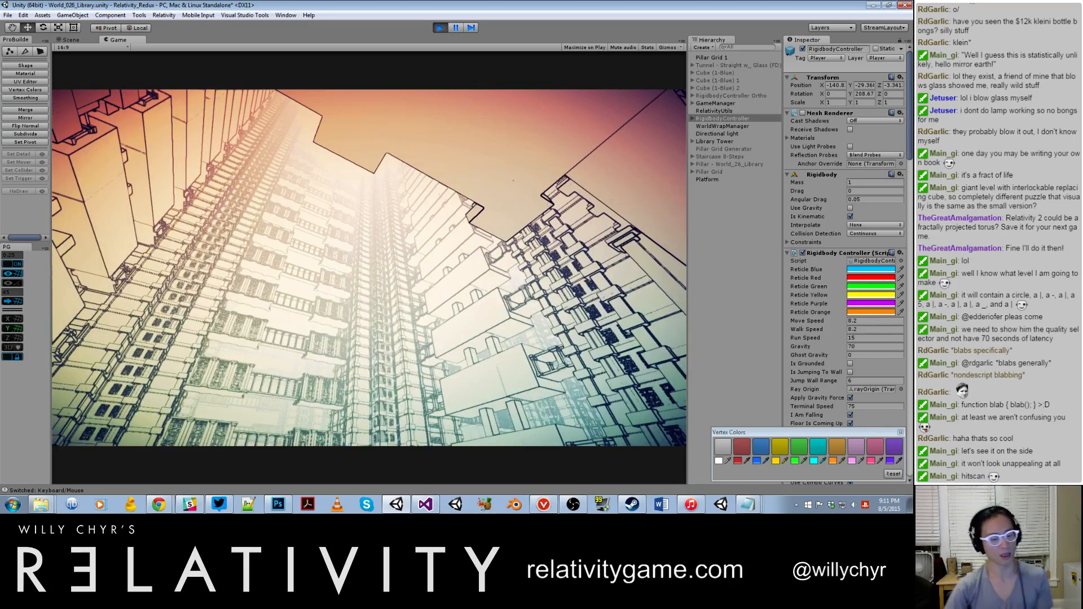
# Step: Fly back above the long walkway and move out beside its railing to view it from the side
pyautogui.hotkey('shift', 'w')
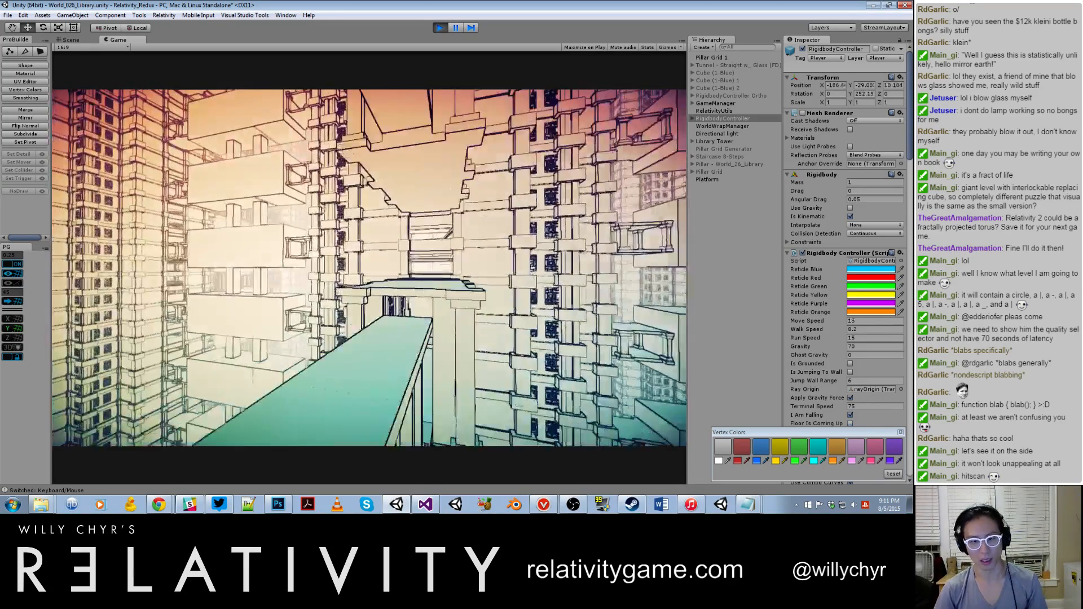
pyautogui.press('w')
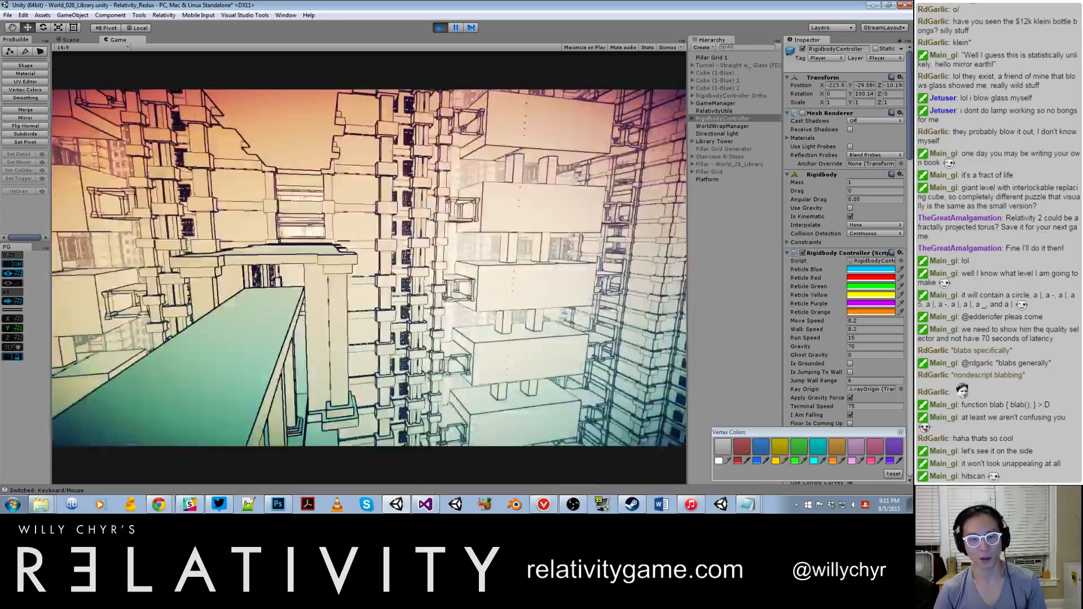
pyautogui.press('s')
pyautogui.press('d')
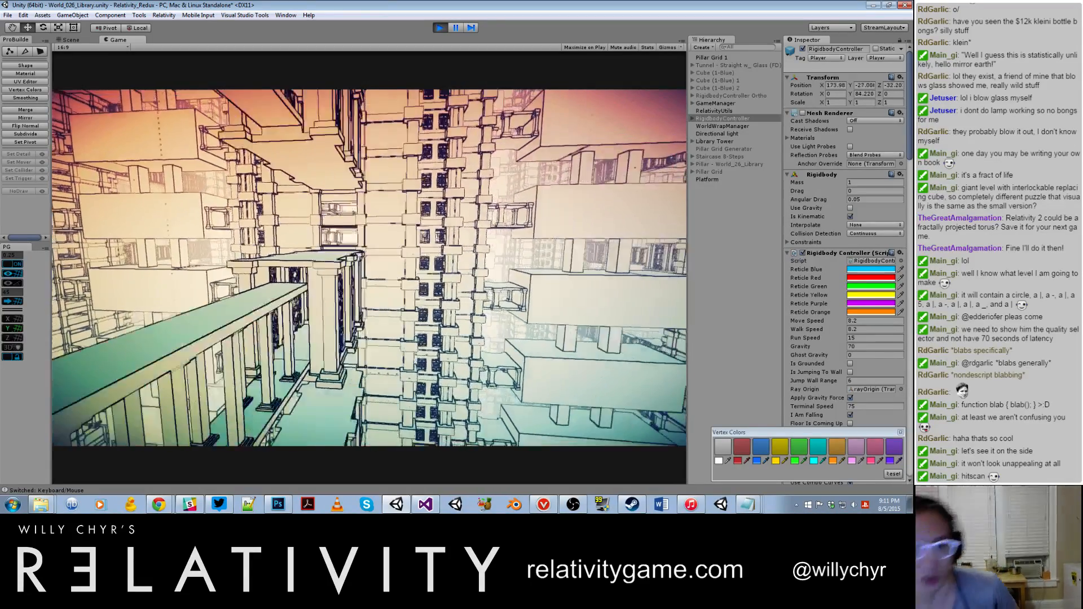
# Step: Back away from the railed walkway and fly along the tower to examine the stacked bridges and lattice balconies beside it
pyautogui.press('s')
pyautogui.press('d')
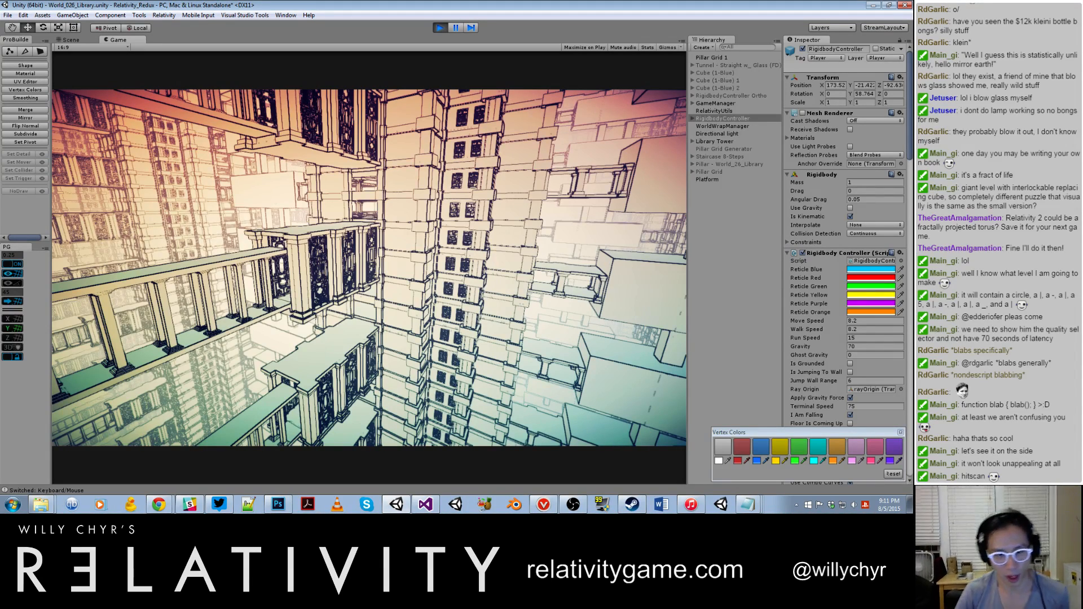
pyautogui.press('w')
pyautogui.press('w')
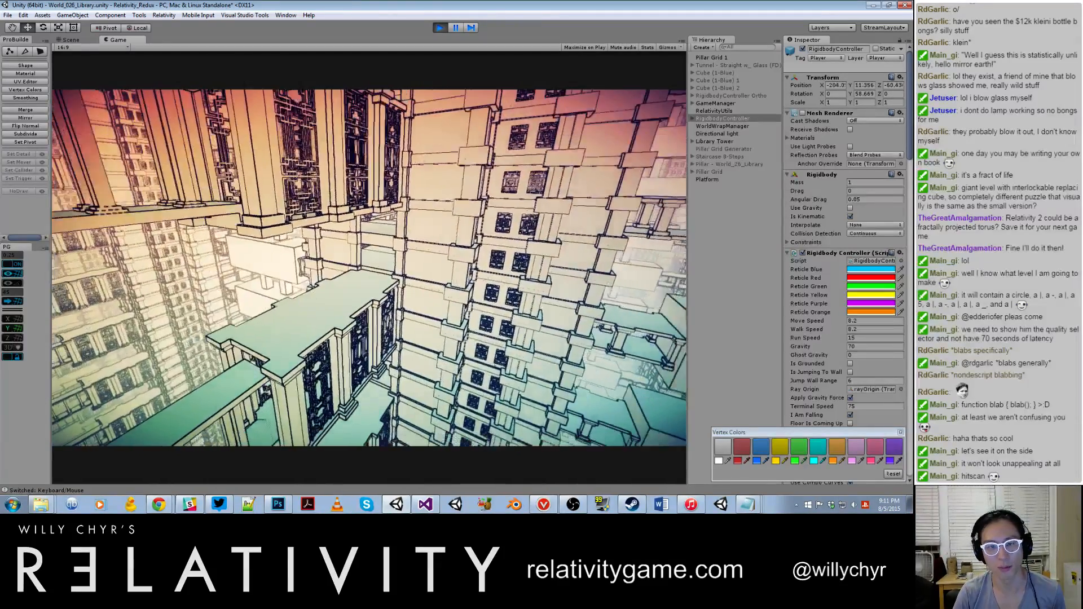
# Step: Pause play mode and examine the Main Camera's image-effect components under RigidbodyController, opening the Screenshot component's Supersize value
pyautogui.hotkey('ctrl', 'shift', 'p')
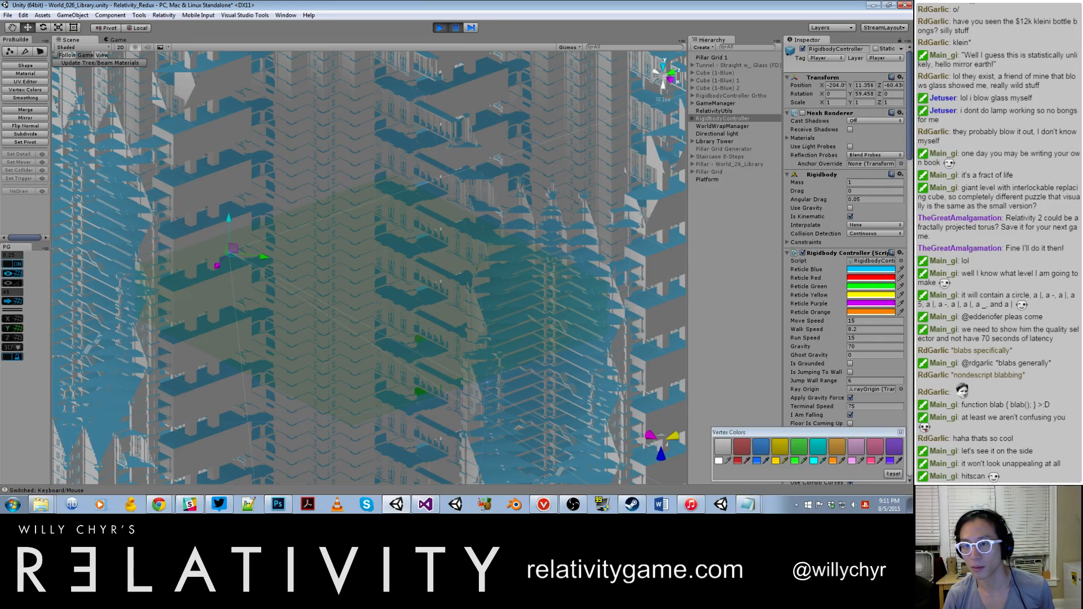
pyautogui.click(692, 119)
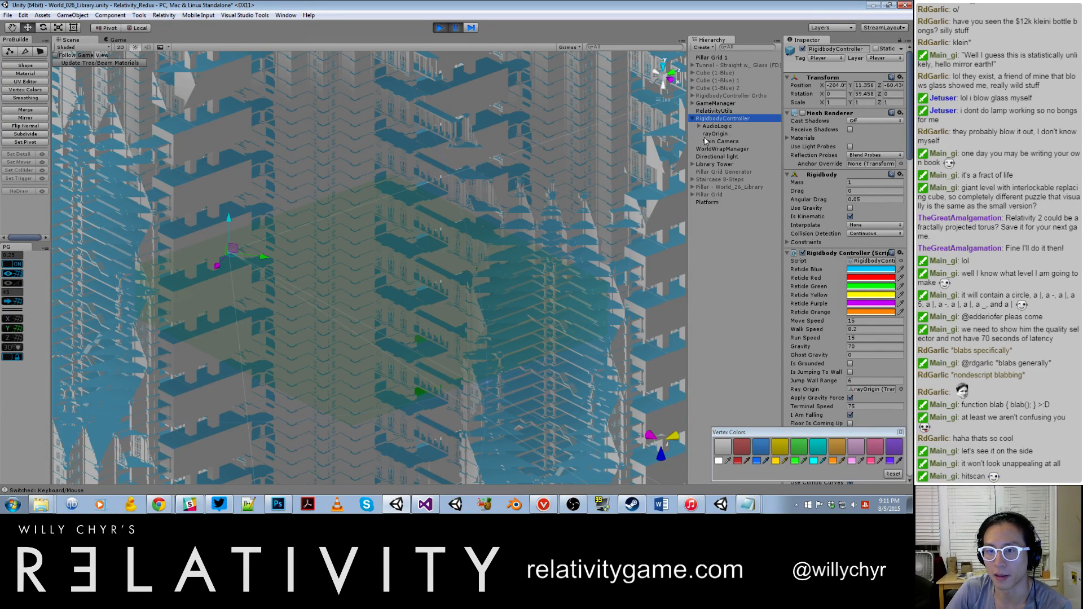
pyautogui.click(709, 142)
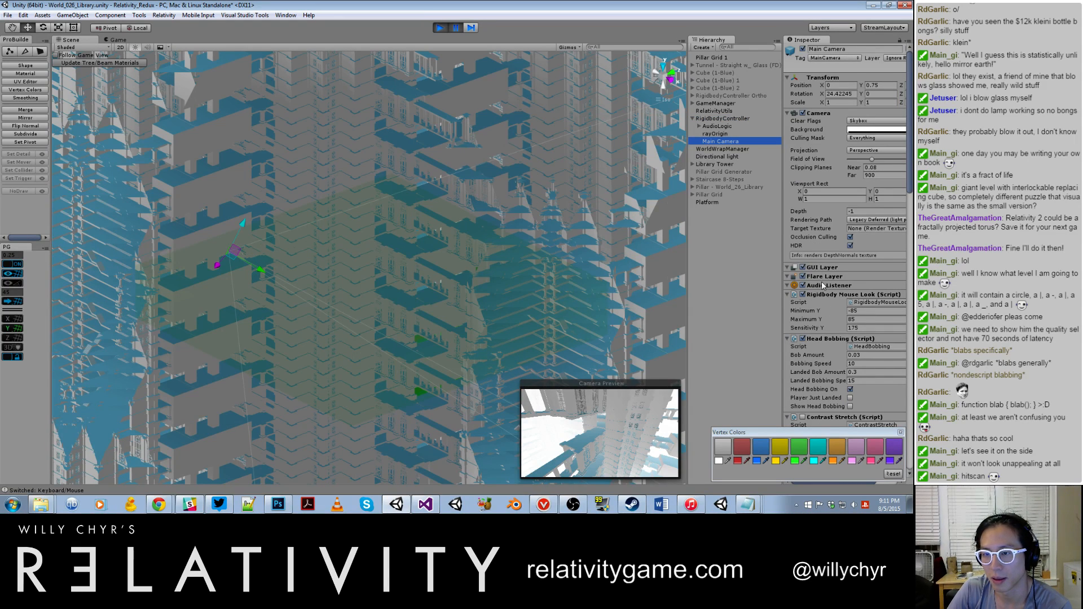
pyautogui.scroll(-10, 824, 298)
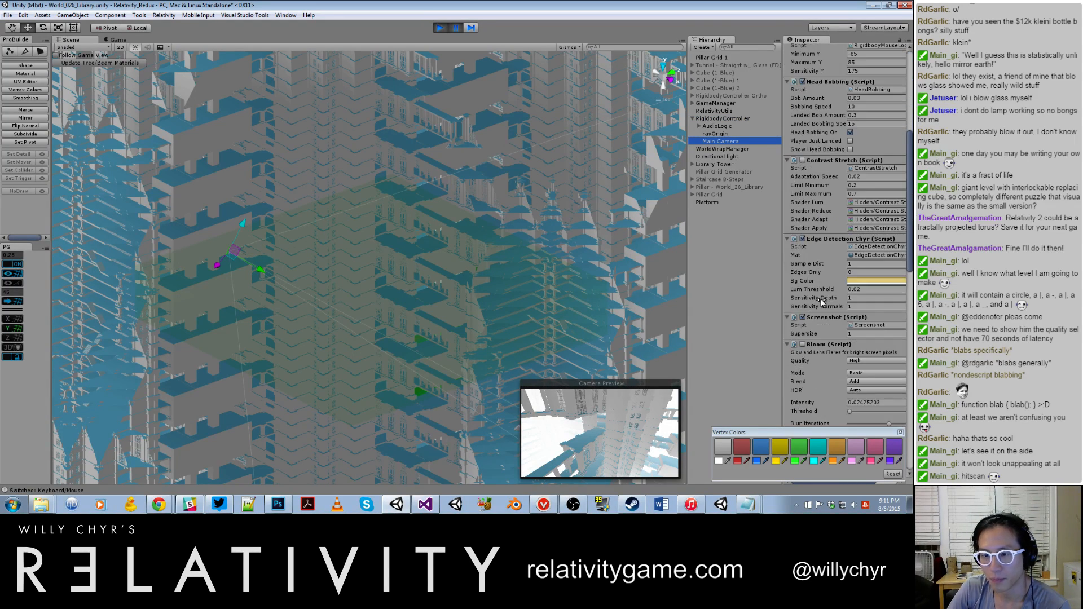
pyautogui.scroll(-10, 827, 298)
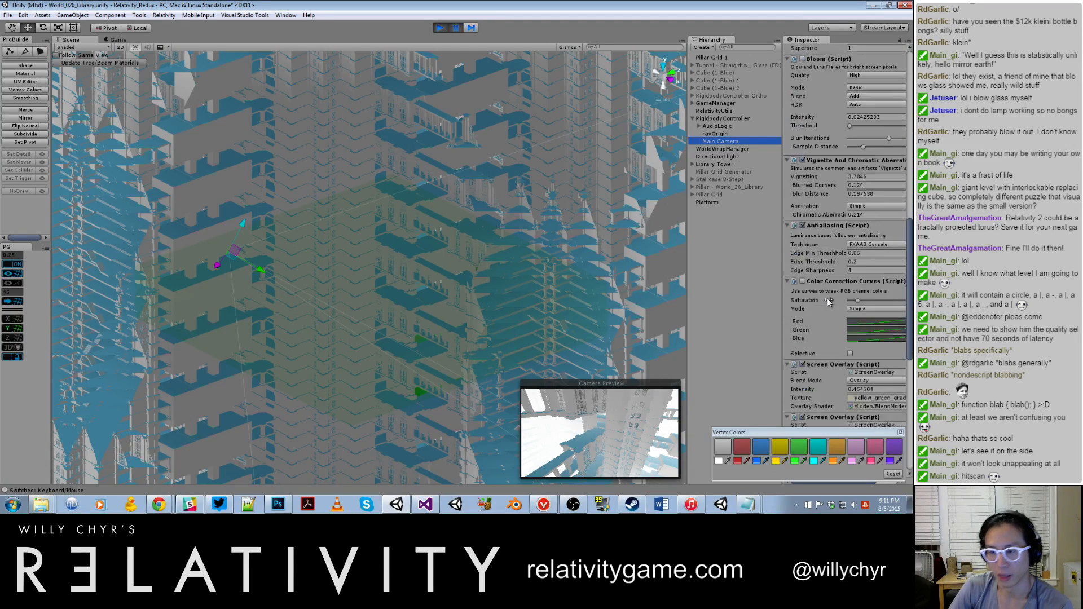
pyautogui.scroll(-5, 827, 298)
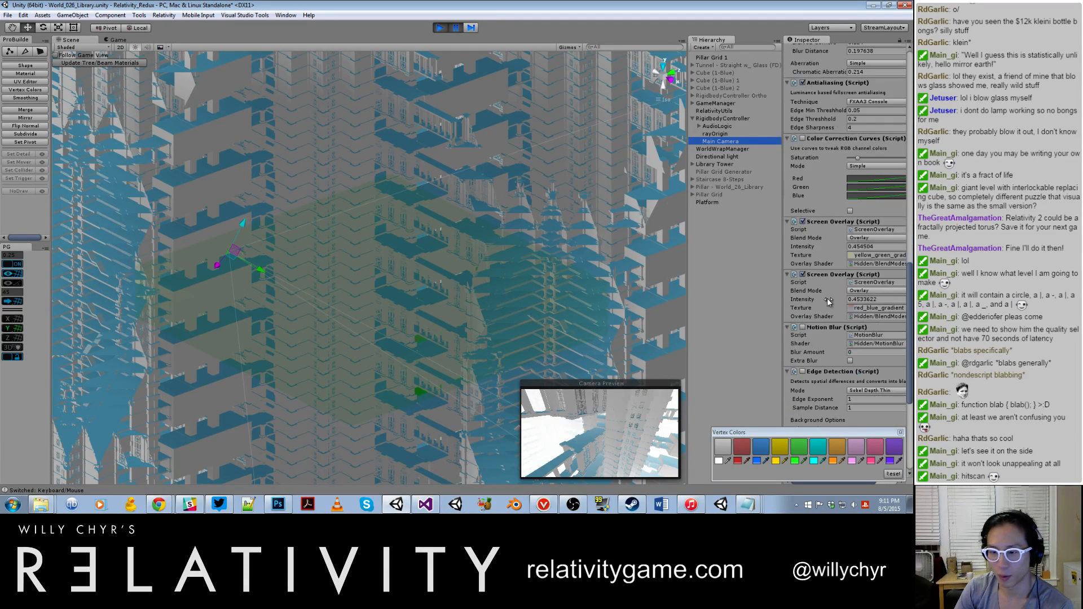
pyautogui.scroll(-8, 827, 300)
pyautogui.scroll(7, 828, 305)
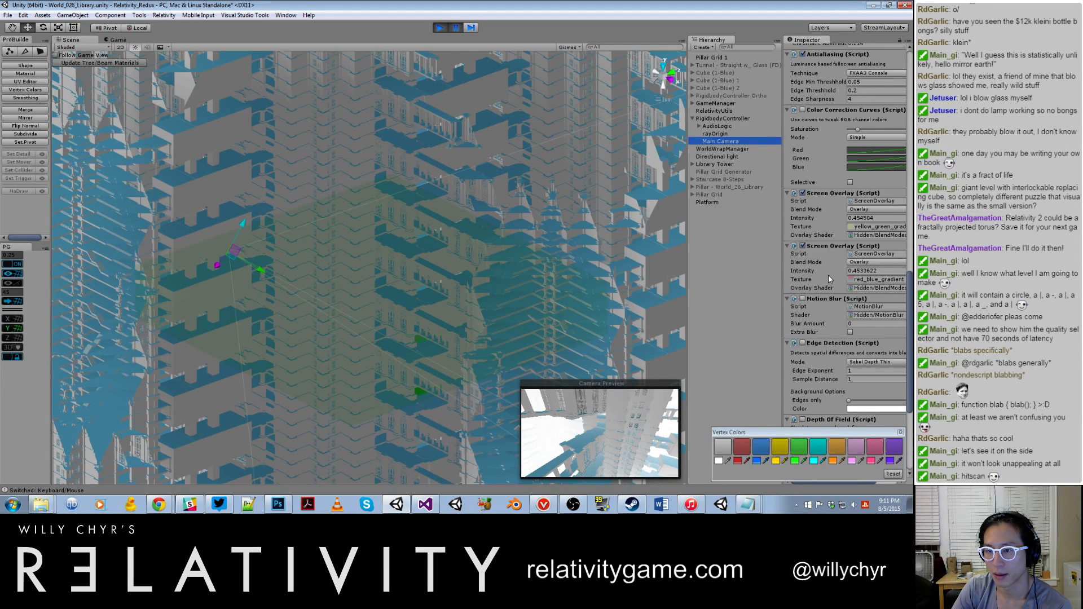
pyautogui.scroll(-10, 829, 275)
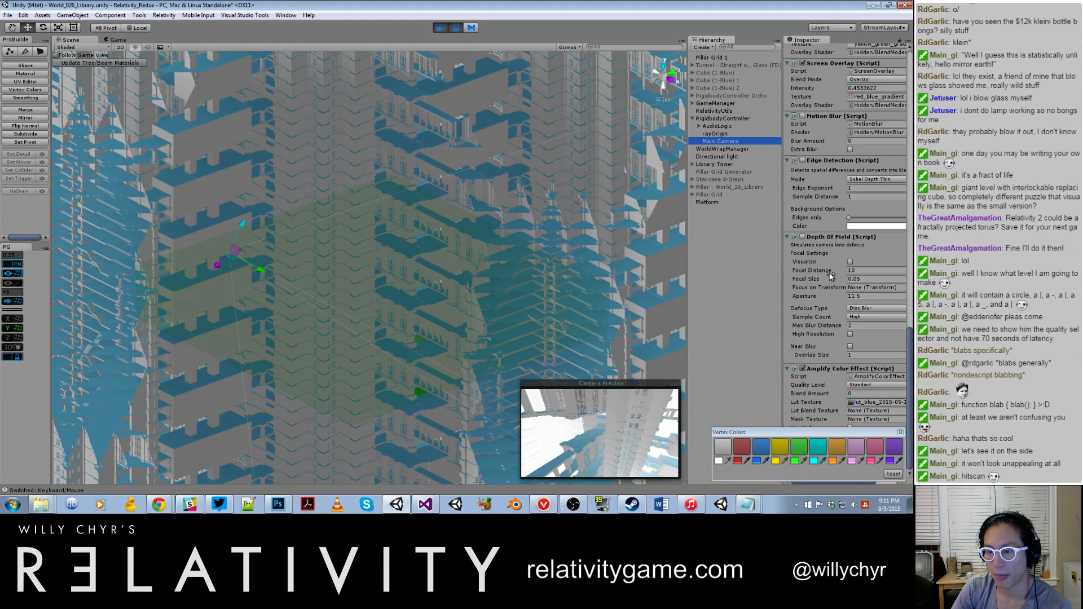
pyautogui.scroll(18, 828, 275)
pyautogui.scroll(5, 825, 272)
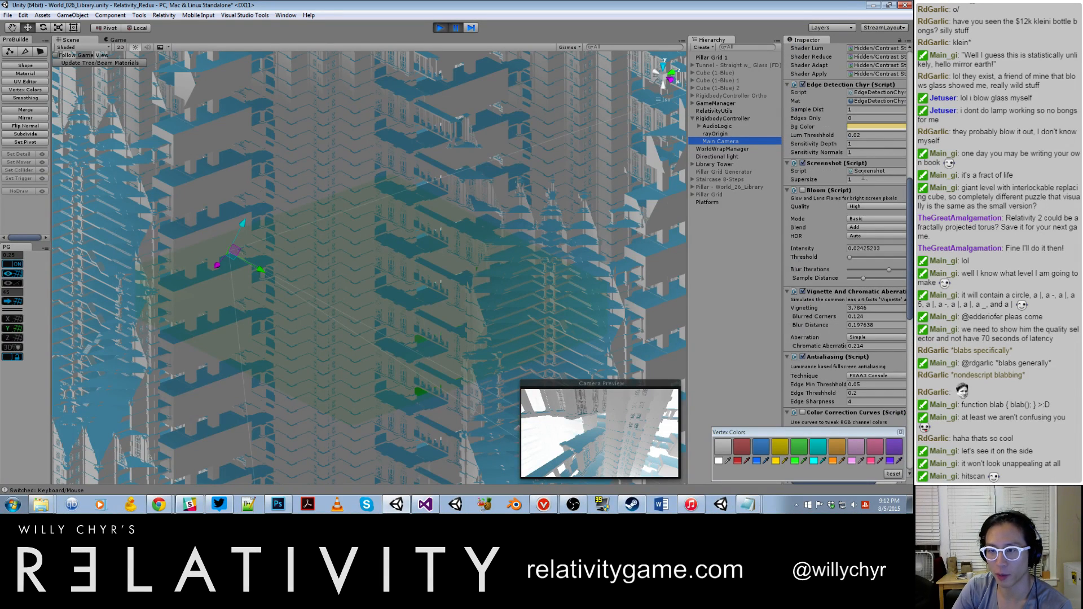
pyautogui.click(862, 179)
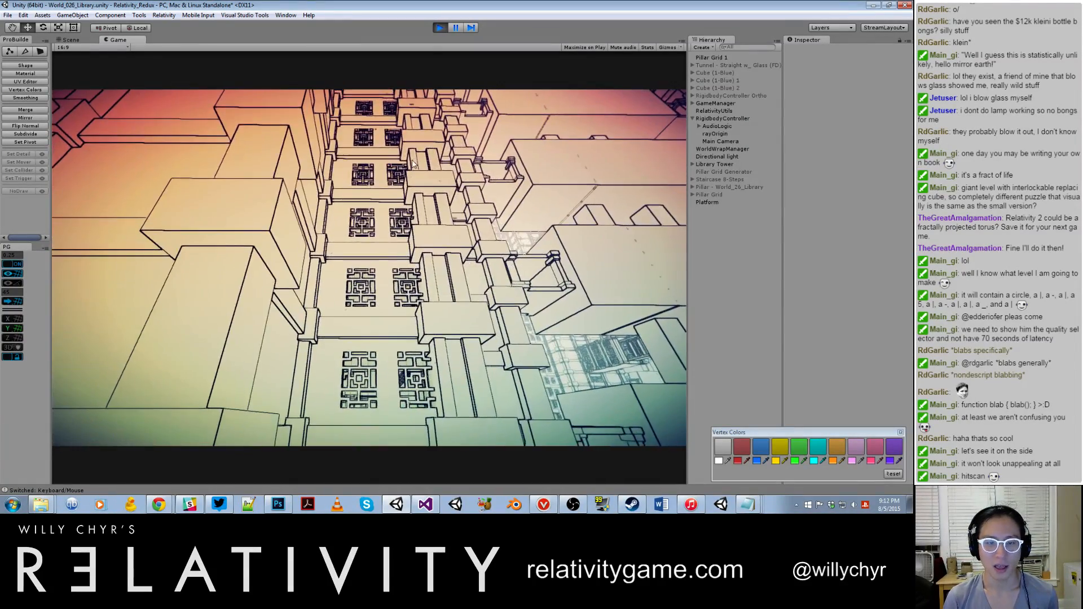
# Step: Pause the game, set the WorldWrapManager's Radius Vector to X 0, Y 5, Z 0, and resume play
pyautogui.press('w')
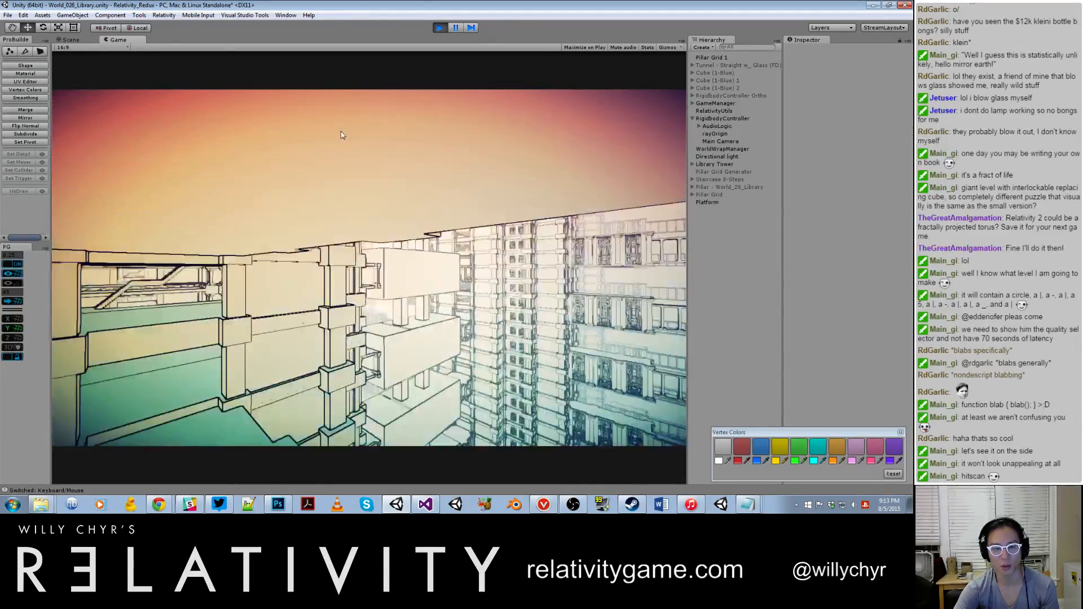
pyautogui.hotkey('ctrl', 'shift', 'p')
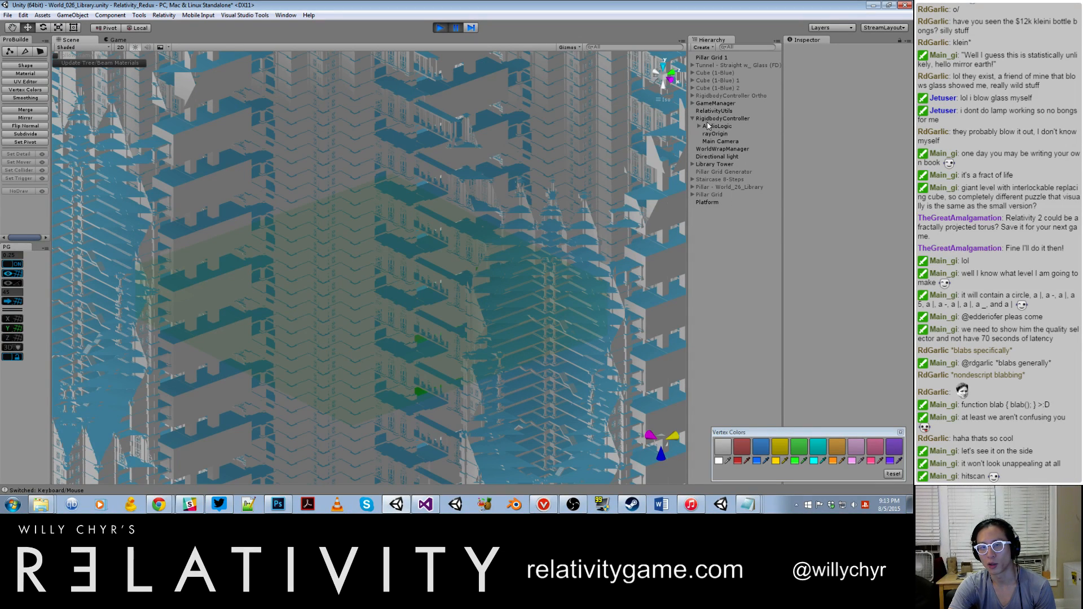
pyautogui.click(712, 150)
pyautogui.click(803, 152)
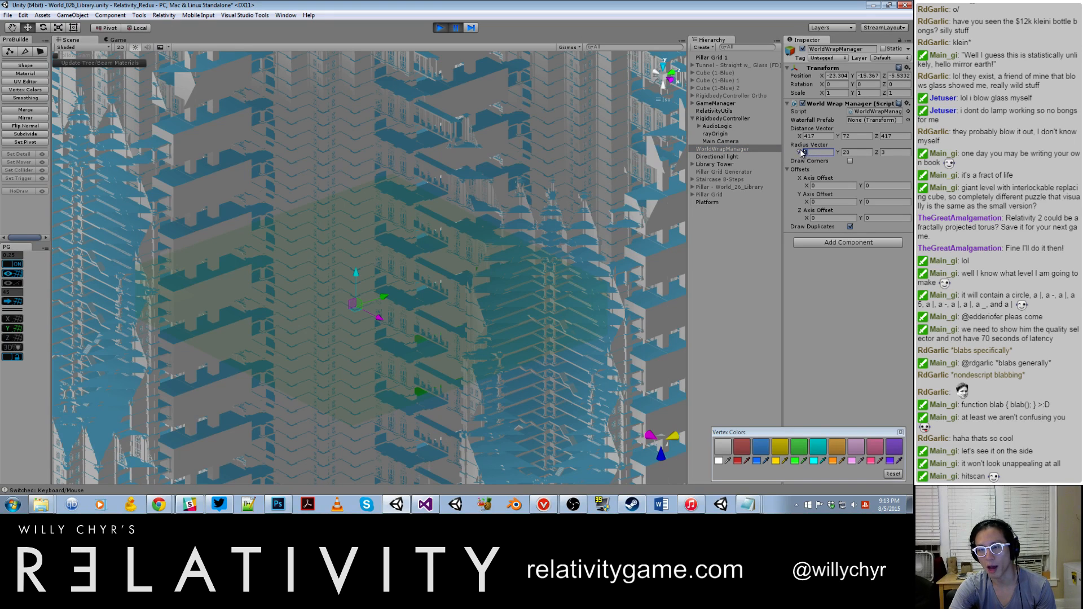
pyautogui.write('0')
pyautogui.click(877, 152)
pyautogui.write('0')
pyautogui.click(839, 153)
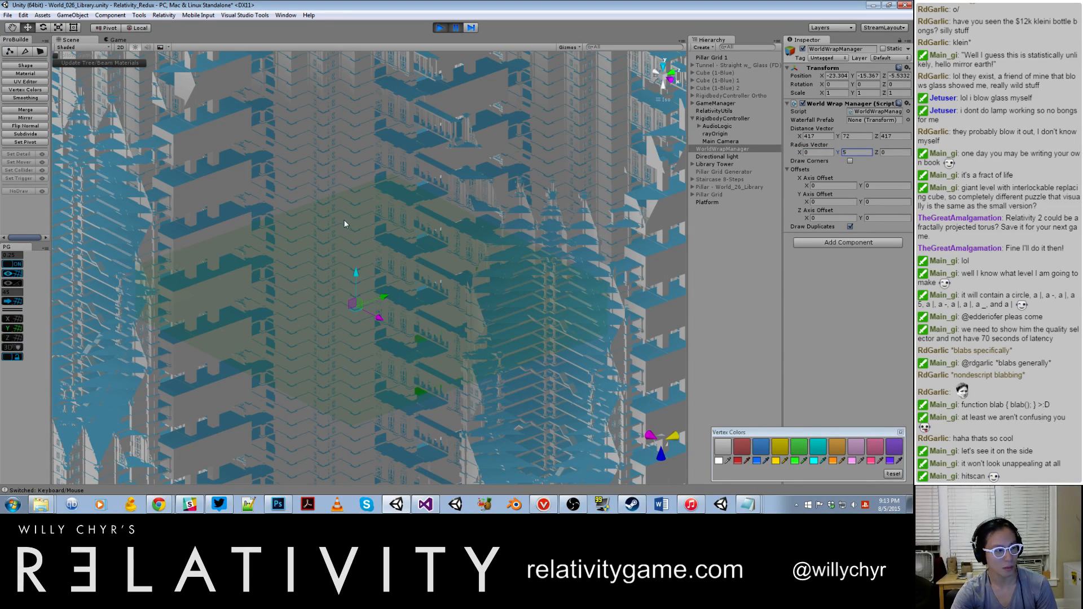
pyautogui.click(311, 229)
pyautogui.hotkey('ctrl', 'shift', 'p')
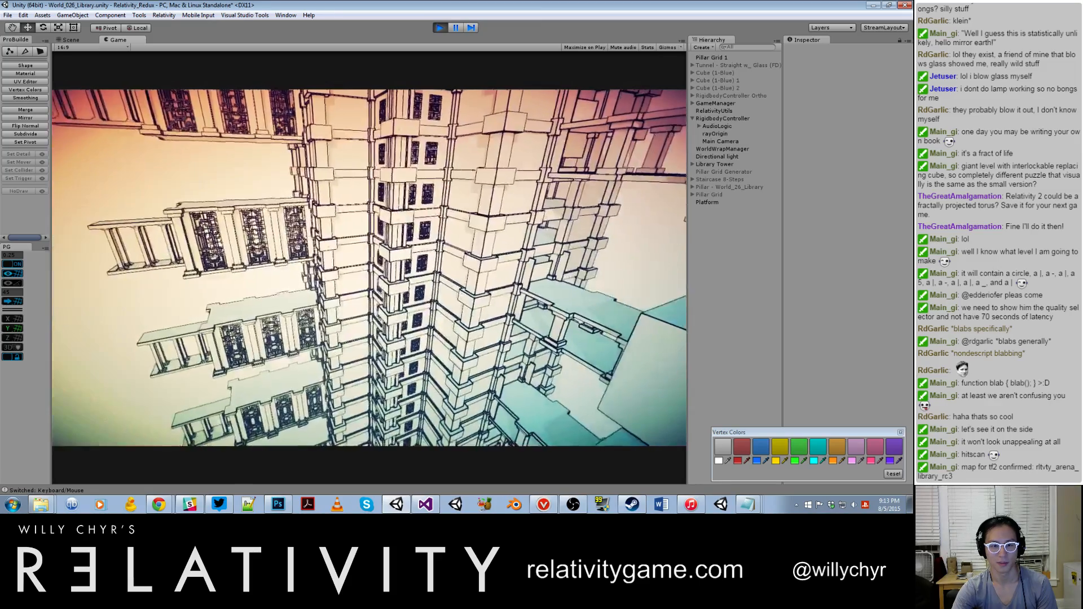
# Step: Pause play mode, set the Directional light's intensity to 1, and return to the running game
pyautogui.hotkey('ctrl', 'shift', 'p')
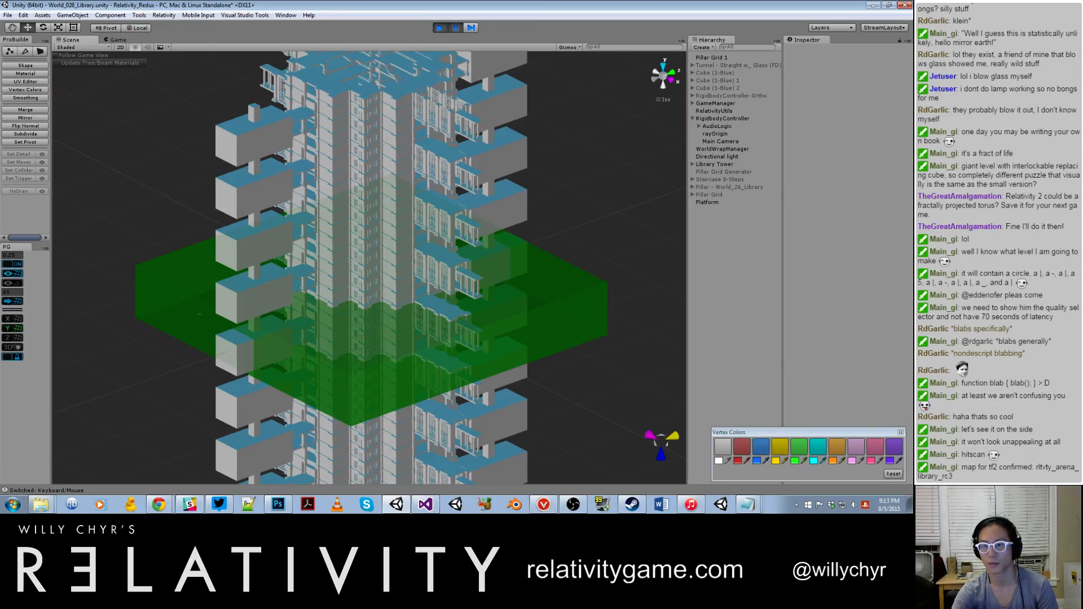
pyautogui.click(729, 161)
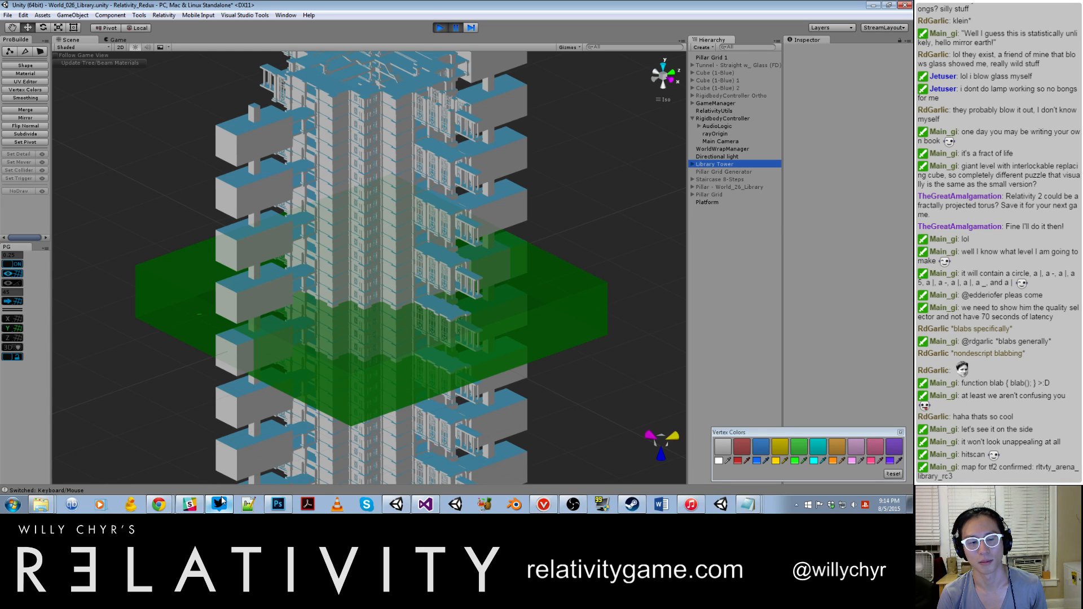
pyautogui.click(504, 201)
pyautogui.scroll(-6, 505, 201)
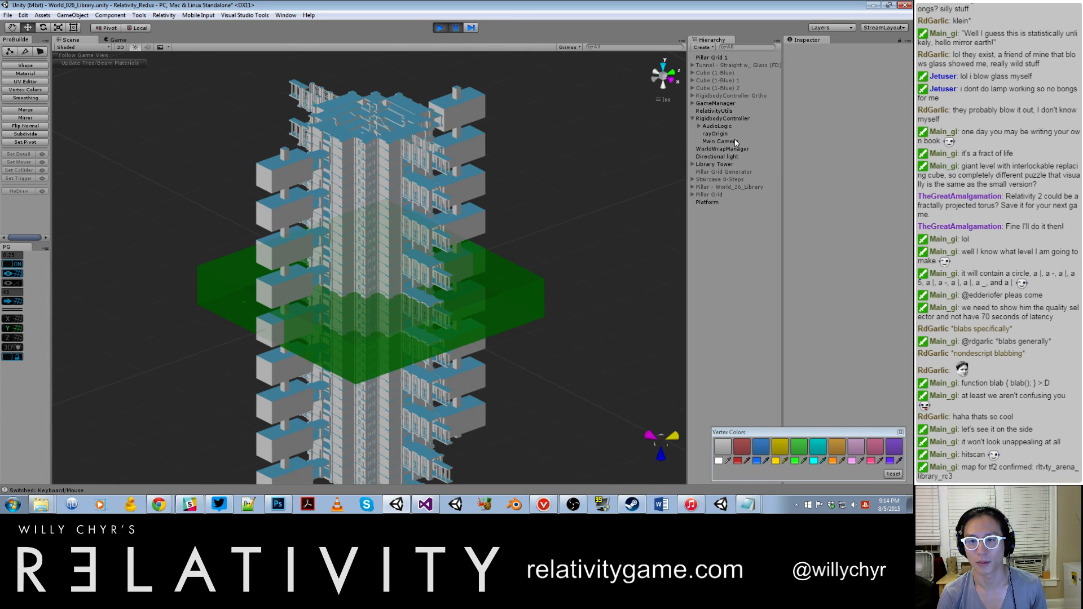
pyautogui.click(726, 157)
pyautogui.scroll(-3, 516, 225)
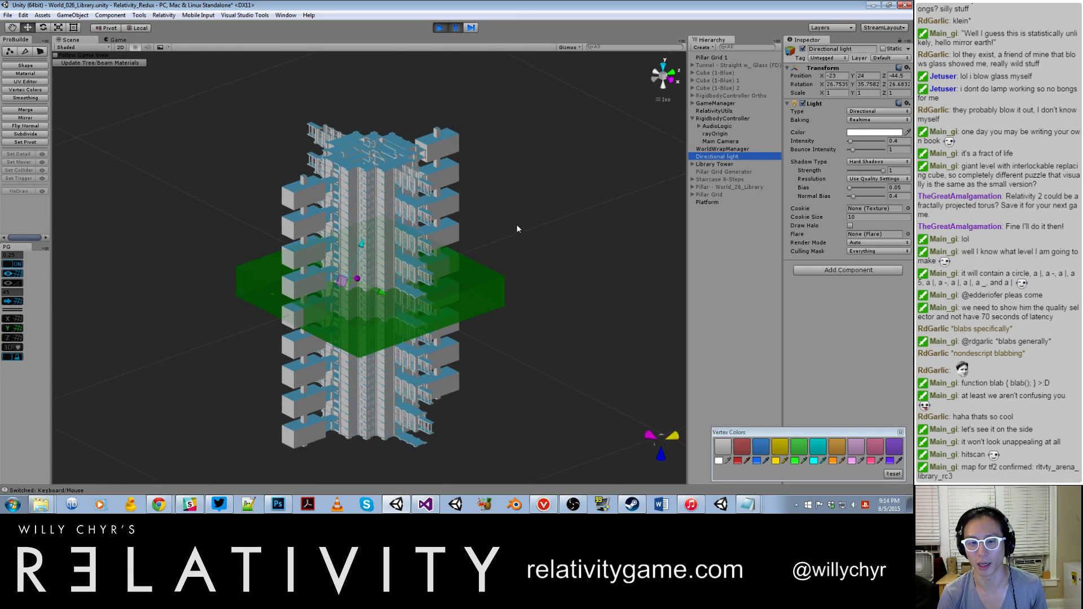
pyautogui.moveTo(853, 141); pyautogui.dragTo(876, 144)
pyautogui.write('1')
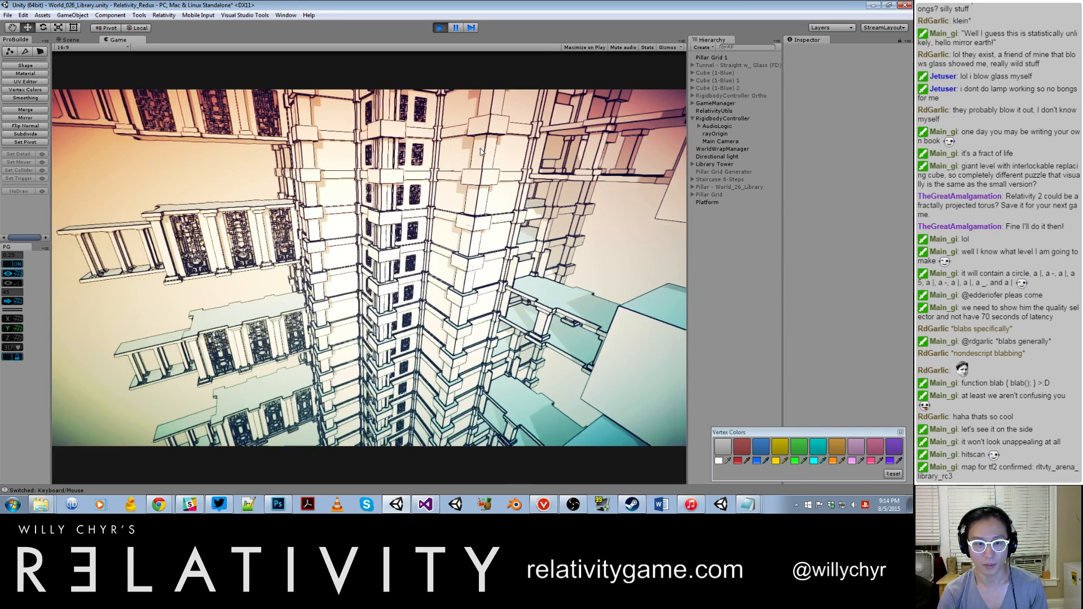
pyautogui.write('w')
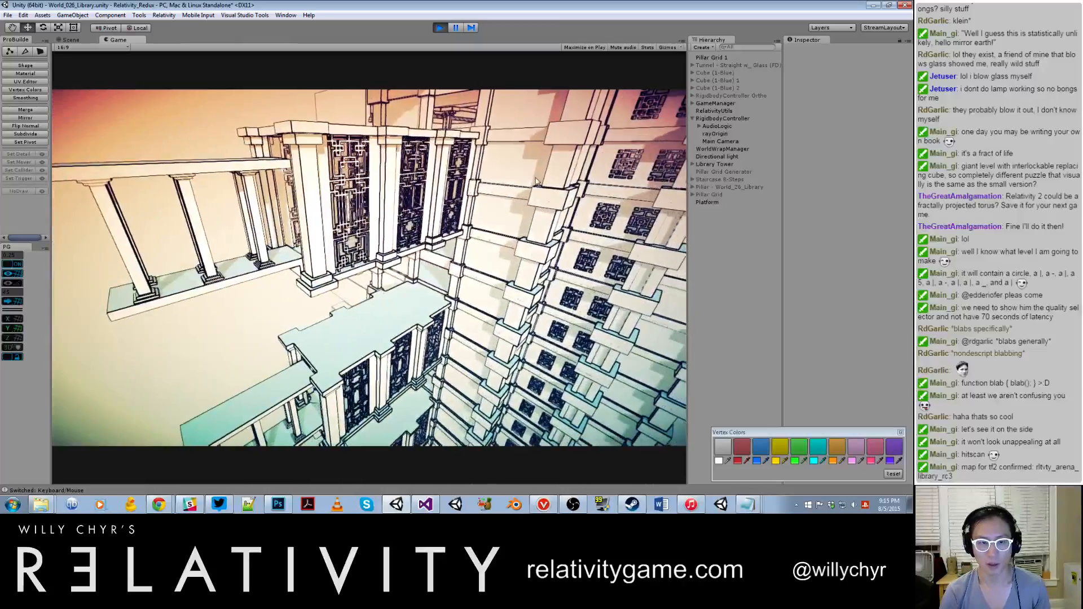
pyautogui.write('w')
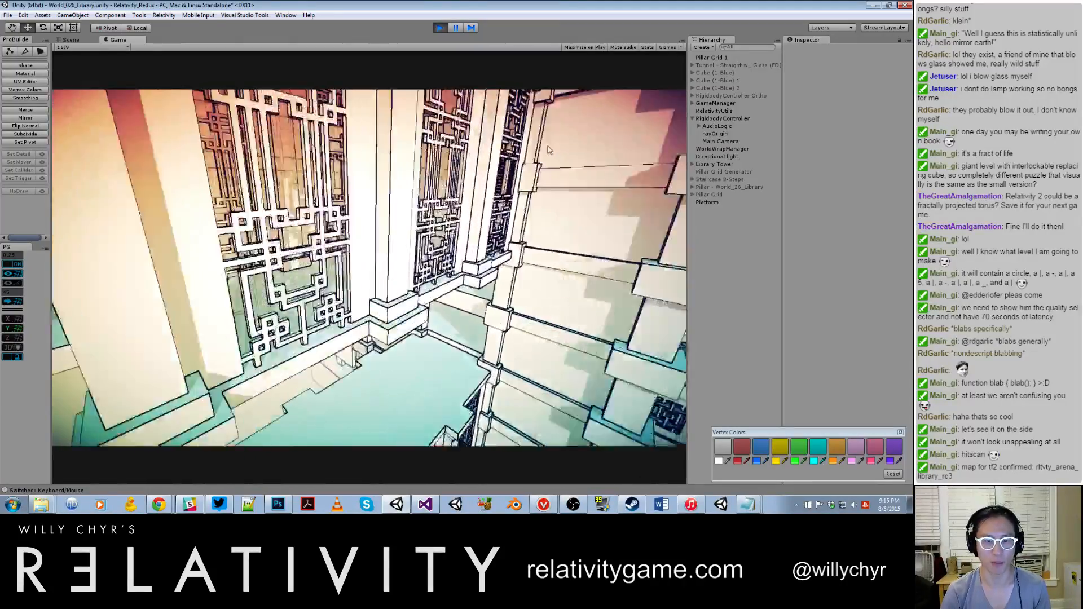
pyautogui.write('w')
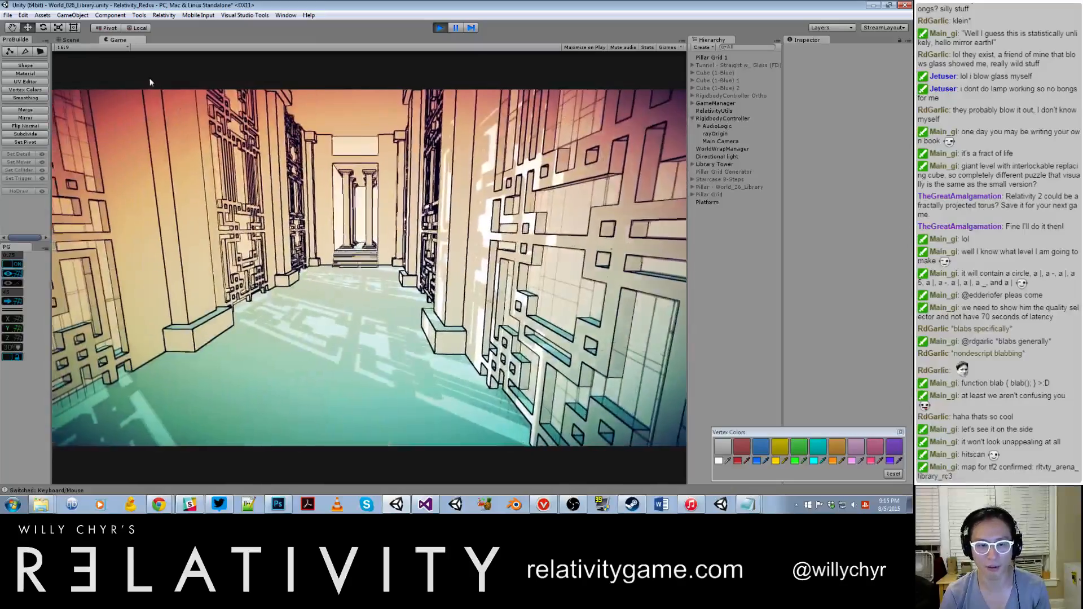
pyautogui.write('w')
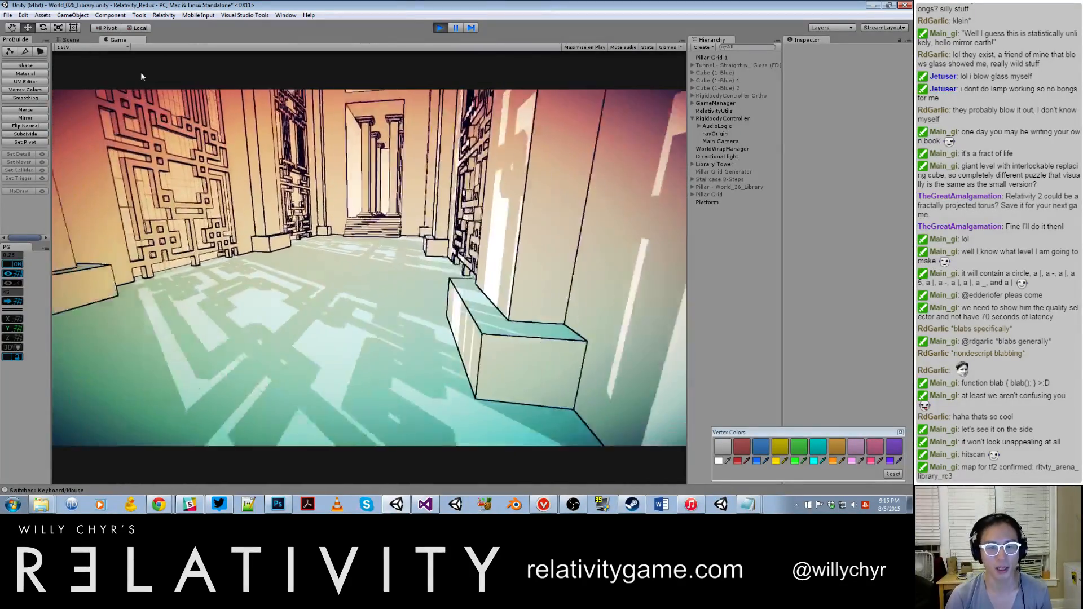
pyautogui.write('w')
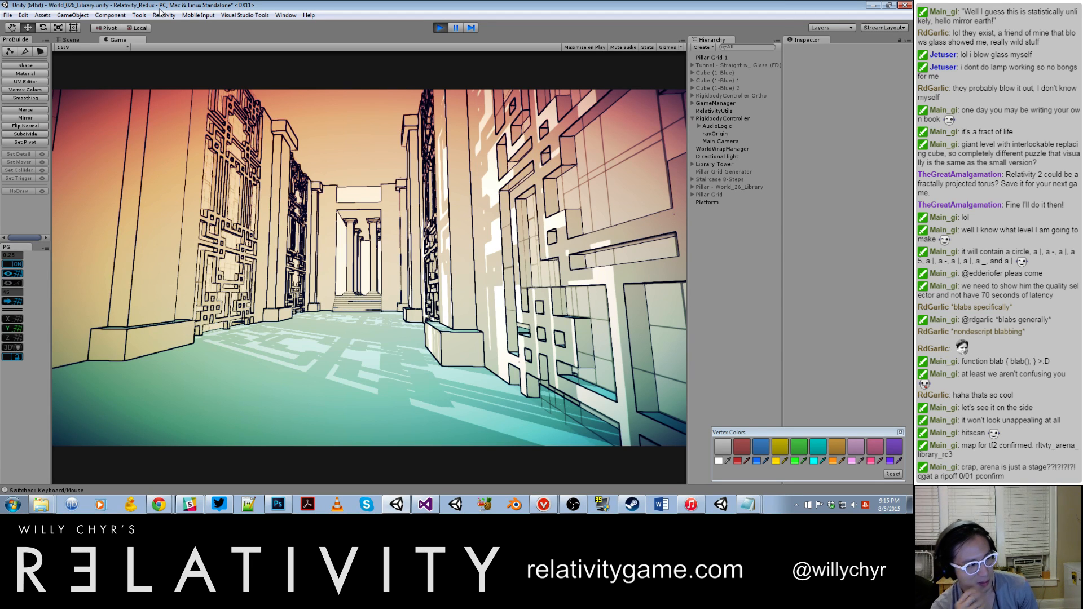
# Step: Back out of the lattice corridor and view the tower facade and its protruding blocks from outside
pyautogui.press('s')
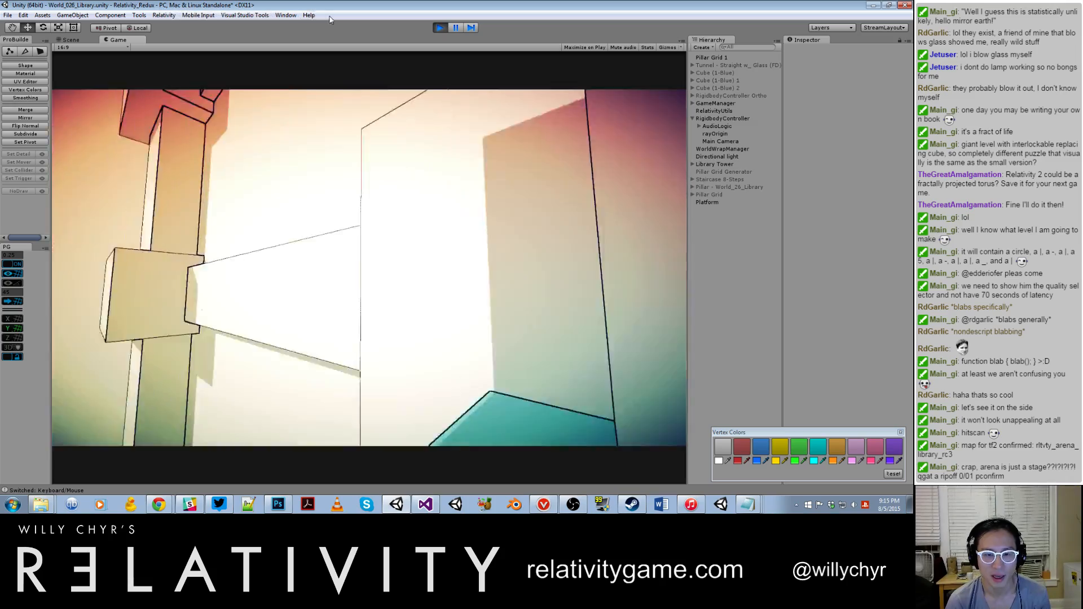
pyautogui.press('s')
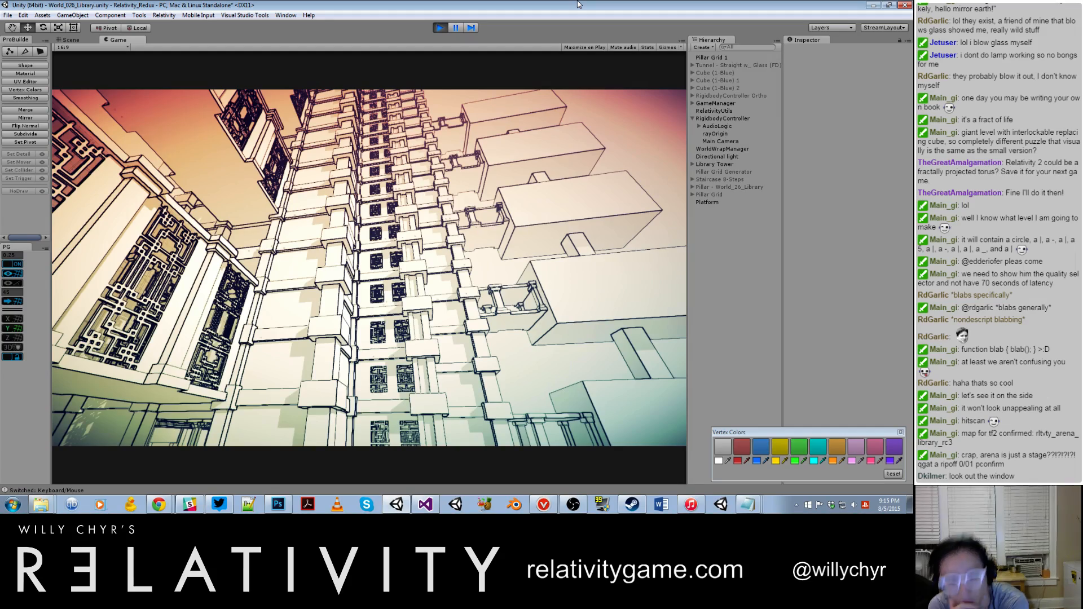
pyautogui.press('w')
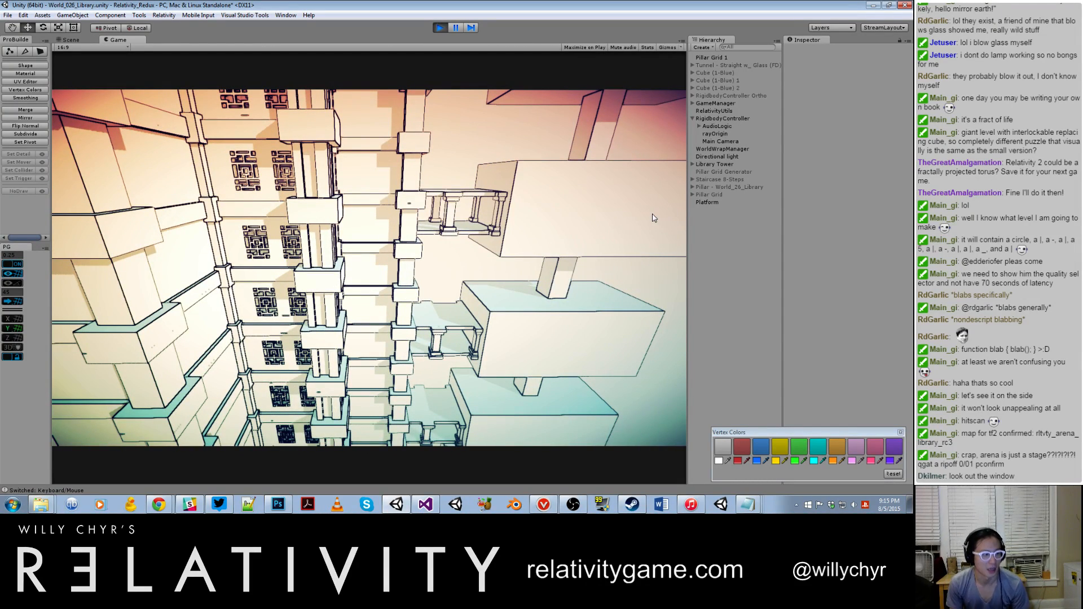
# Step: Fly back through the lattice screens and along the corridor to the steps and columned platform at its end
pyautogui.press('w')
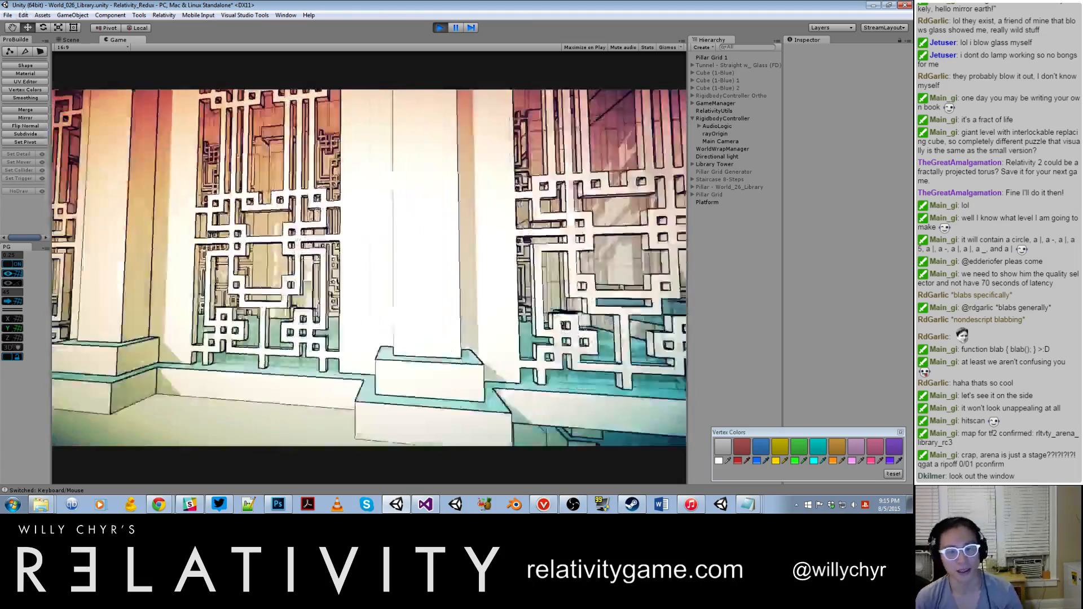
pyautogui.press('w')
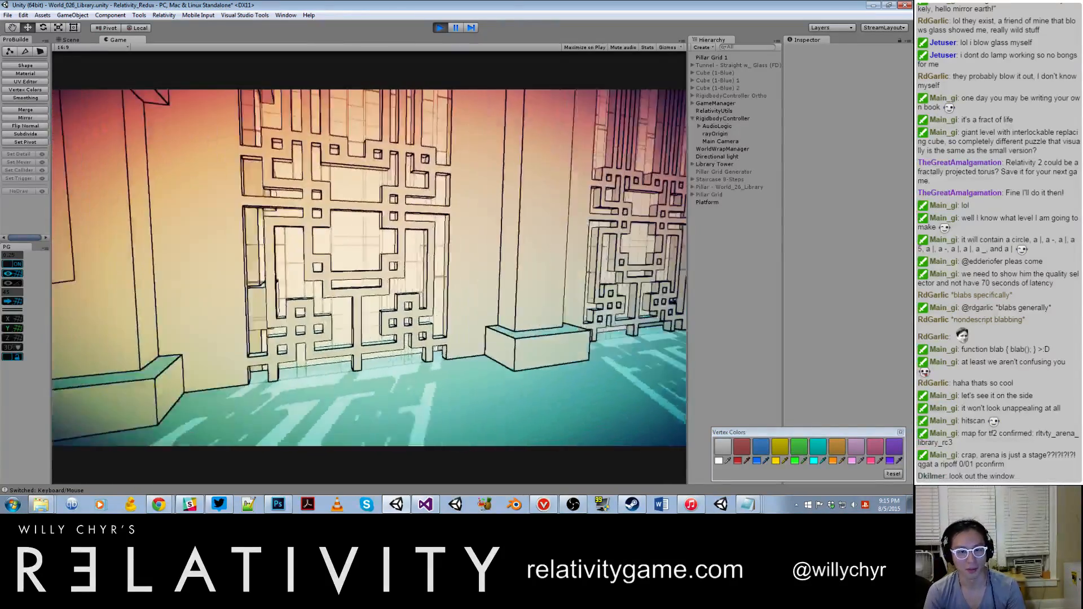
pyautogui.press('w')
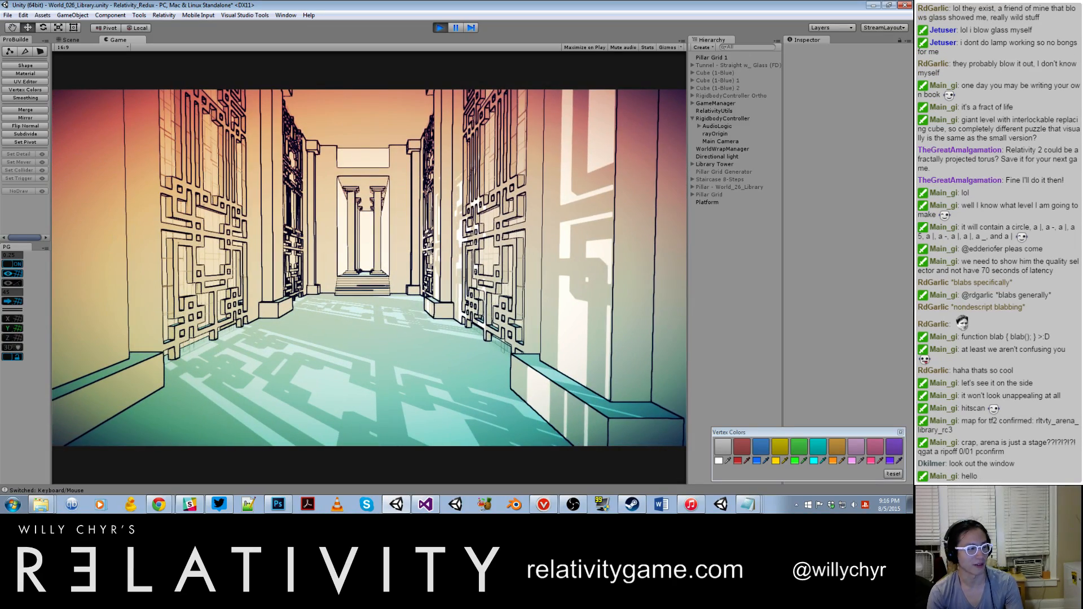
pyautogui.press('w')
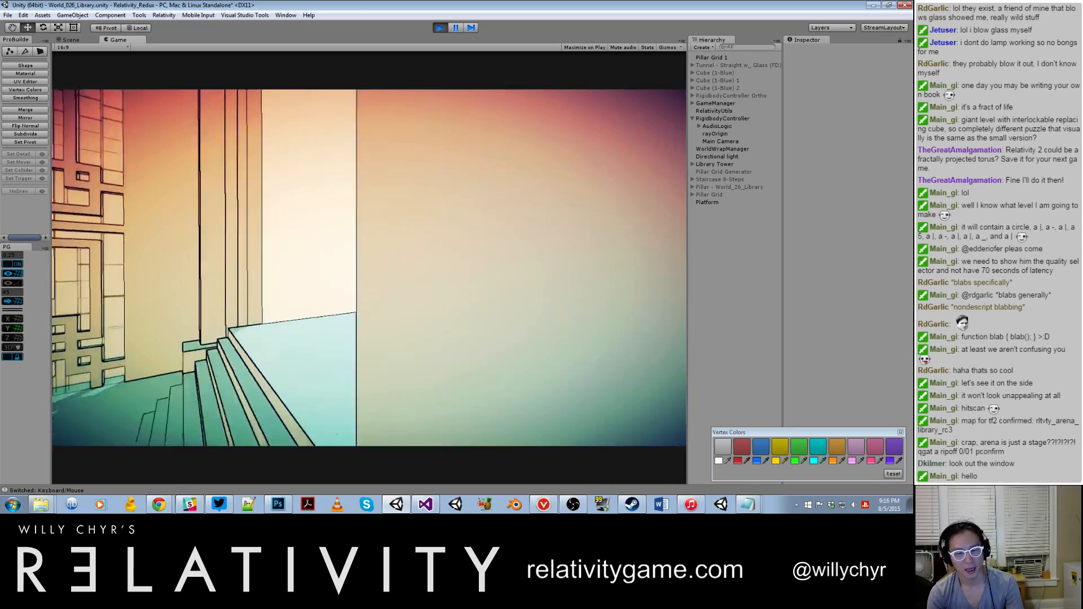
pyautogui.press('w')
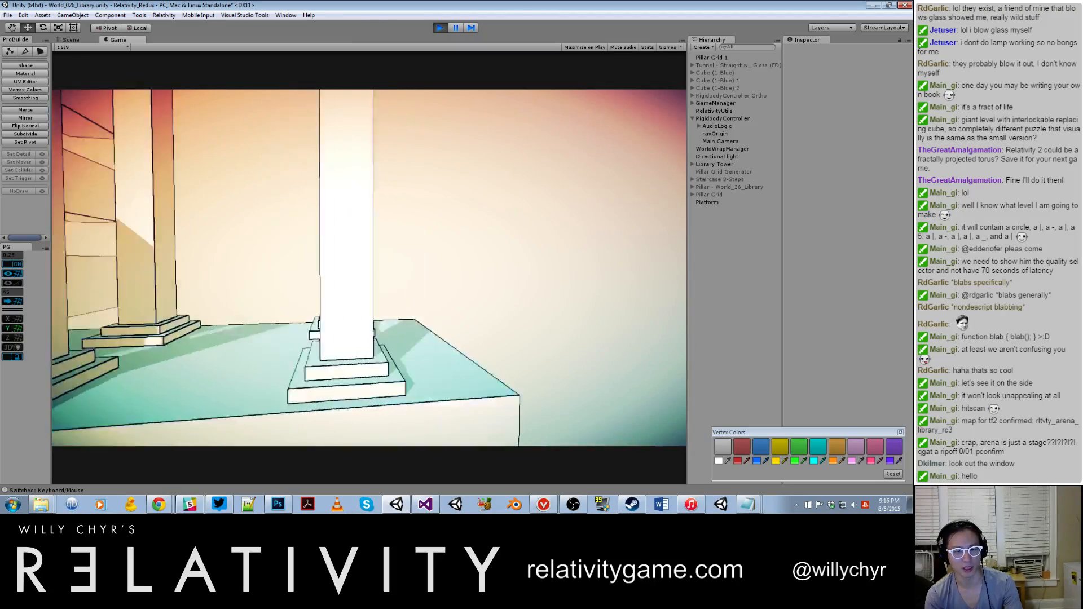
# Step: Leave the columned platform and fly along the tower's exterior to view its balconies and stacked blocks
pyautogui.press('w')
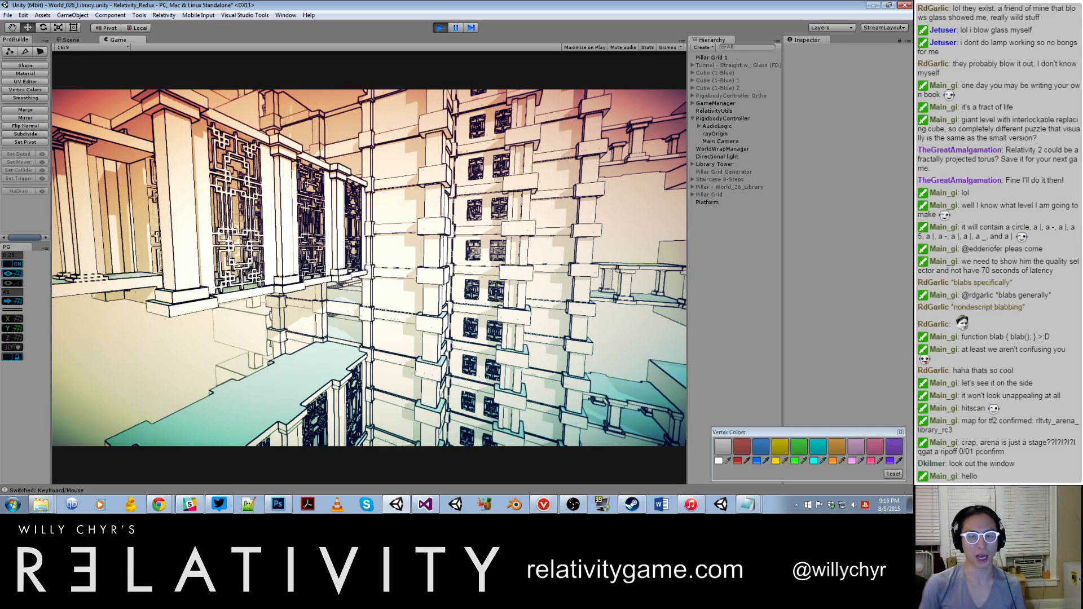
pyautogui.press('w')
pyautogui.press('w')
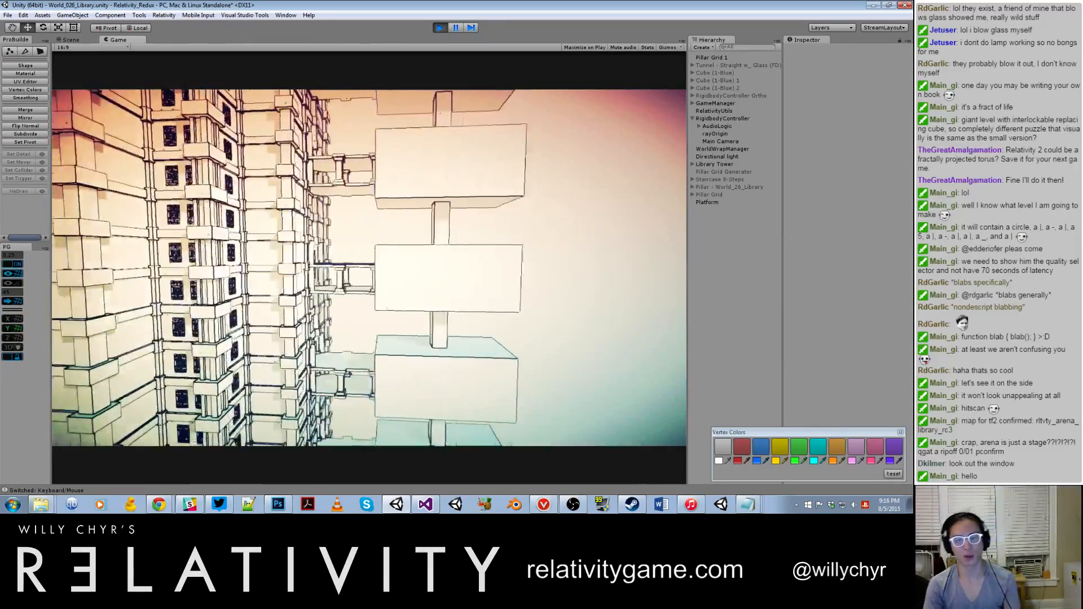
# Step: Fly past the stacked blocks to the tower's window facade and back off to view it with its balconies from below
pyautogui.press('w')
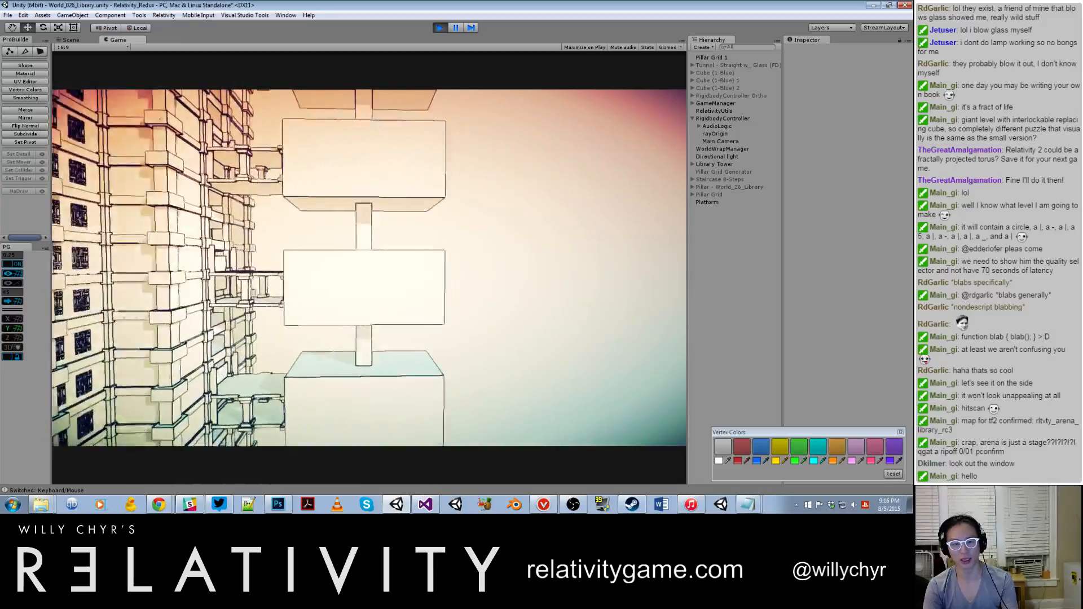
pyautogui.press('w')
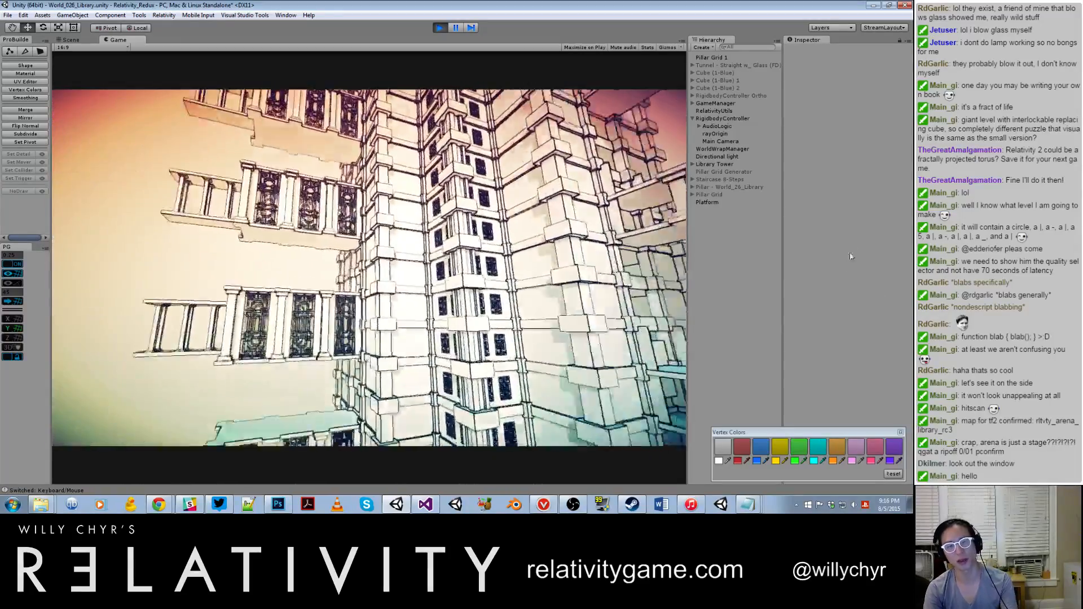
pyautogui.press('w')
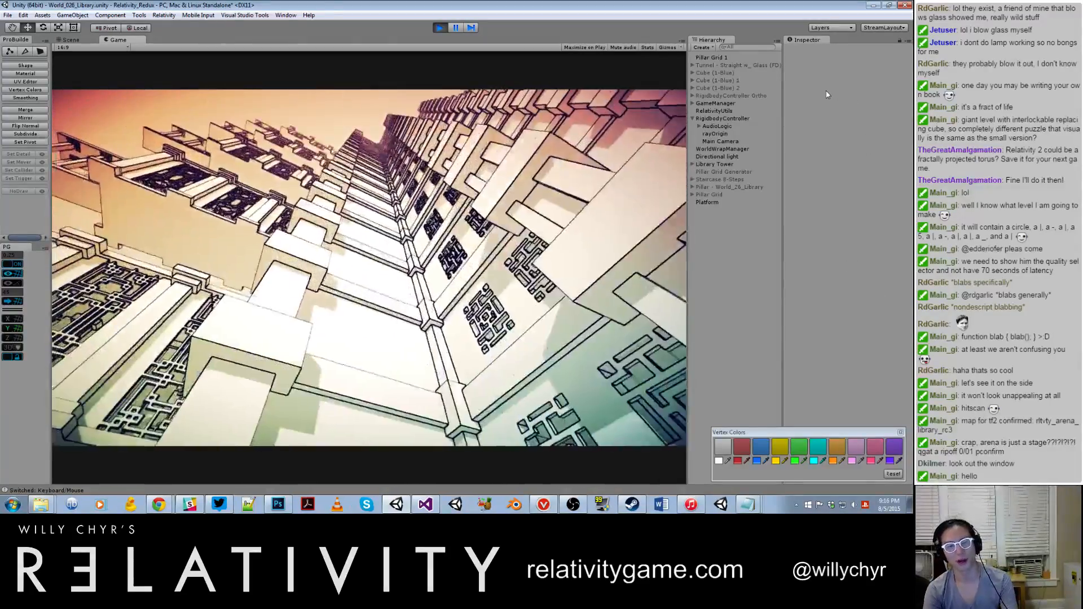
pyautogui.press('s')
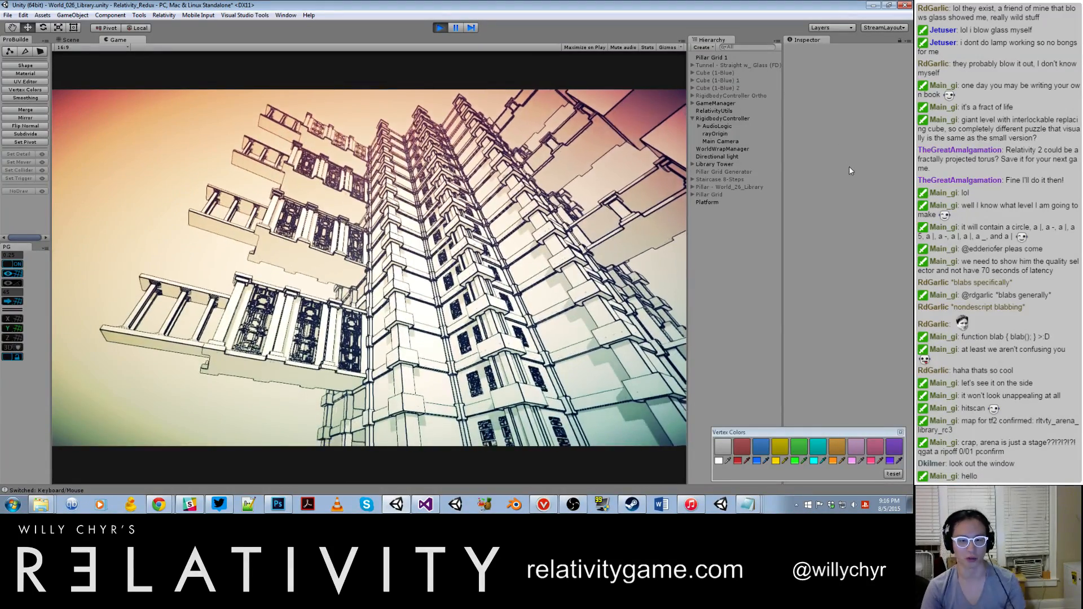
# Step: Fly up into the lattice corridor to examine the shadow patterns on its floor and walls
pyautogui.press('w')
pyautogui.press('w')
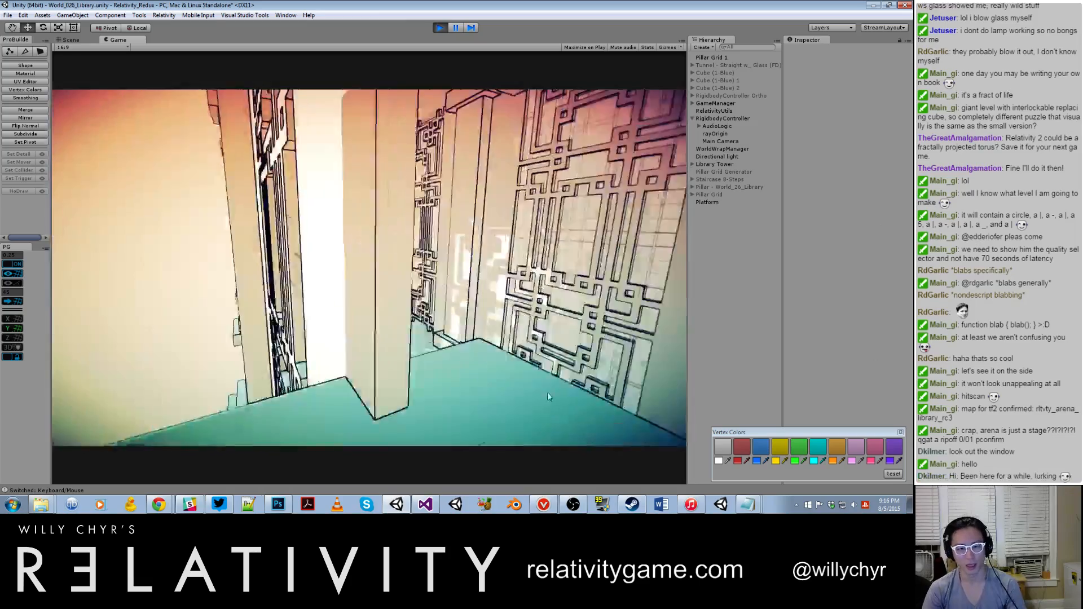
pyautogui.press('w')
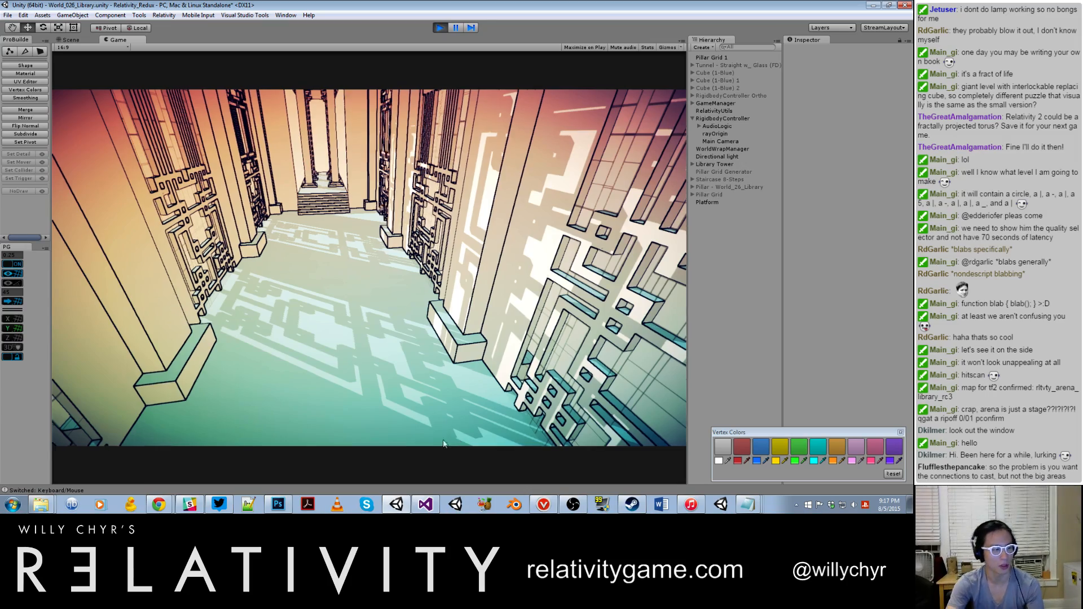
pyautogui.press('w')
pyautogui.press('w')
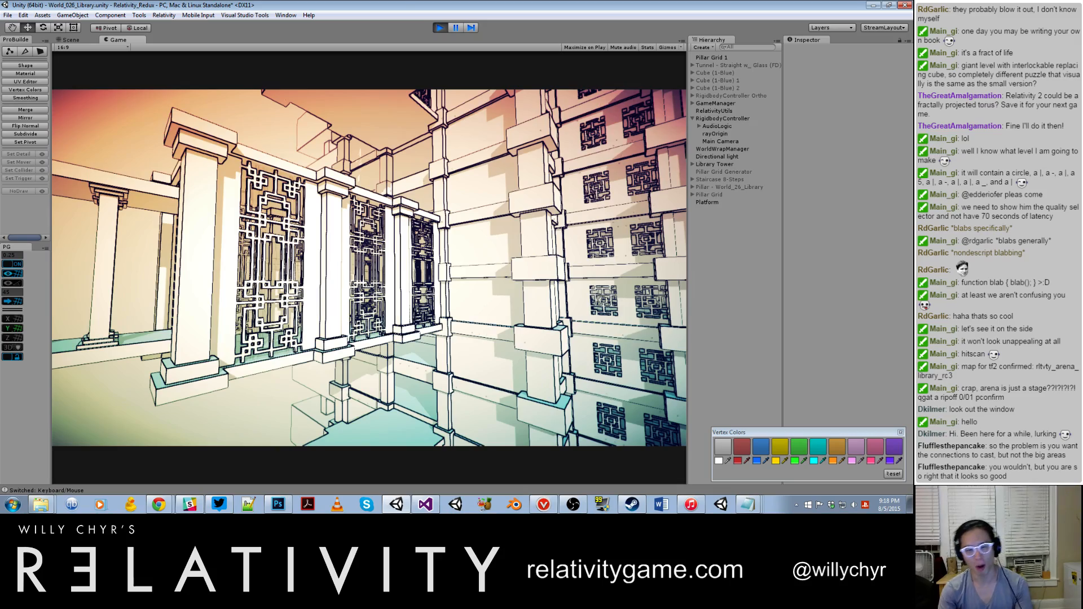
# Step: Move sideways outside the lattice balcony to examine the shadows on its columns and the adjoining tower facade
pyautogui.press('a')
pyautogui.press('a')
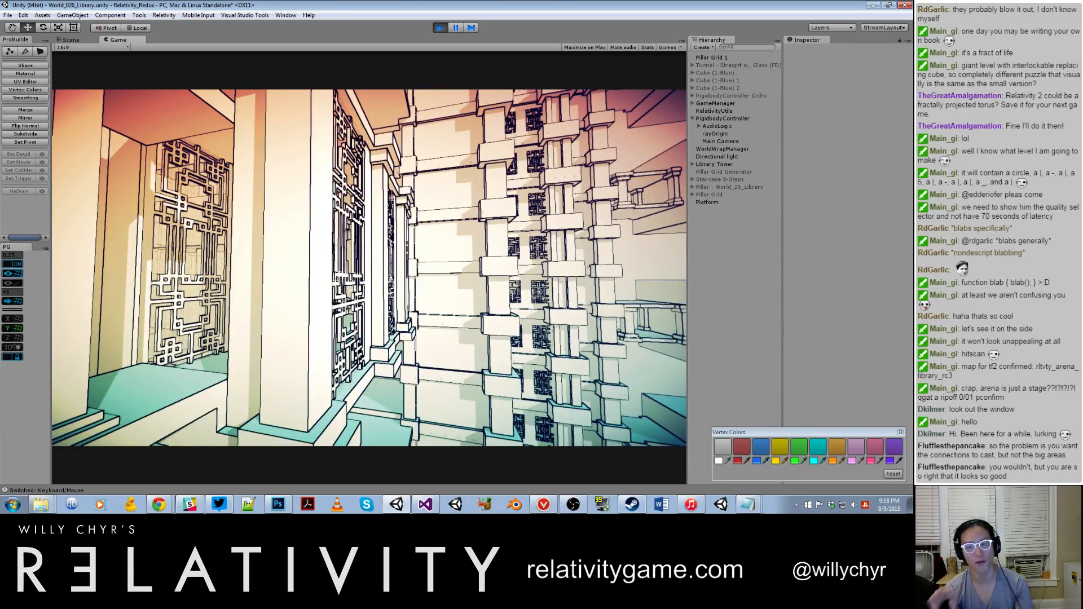
pyautogui.press('d')
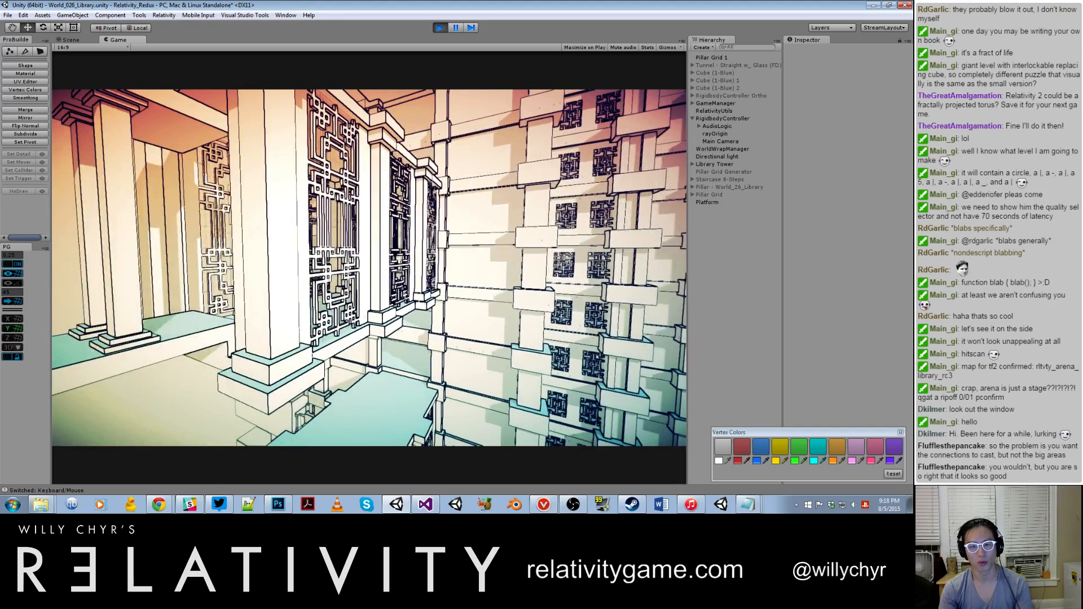
pyautogui.press('d')
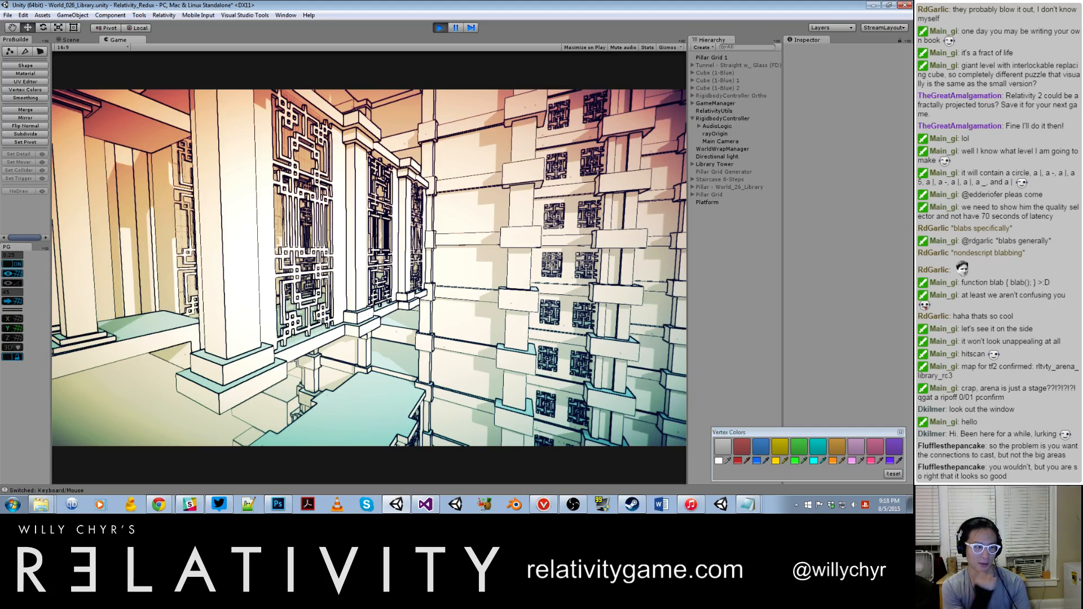
pyautogui.press('d')
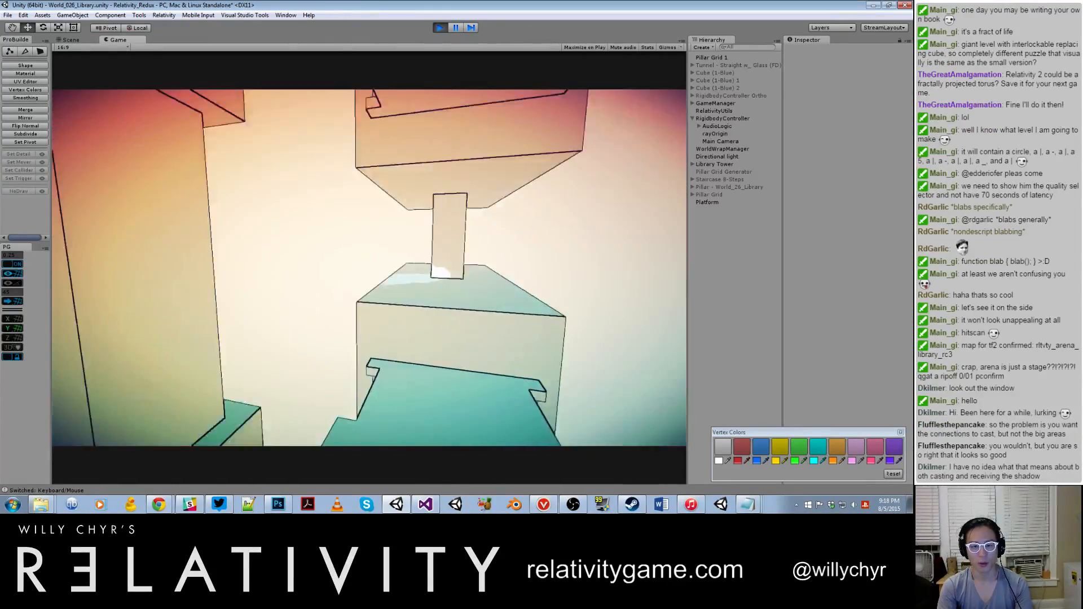
# Step: Move around the columned platform and fly through the tower's interior floors back out to the facade
pyautogui.press('w')
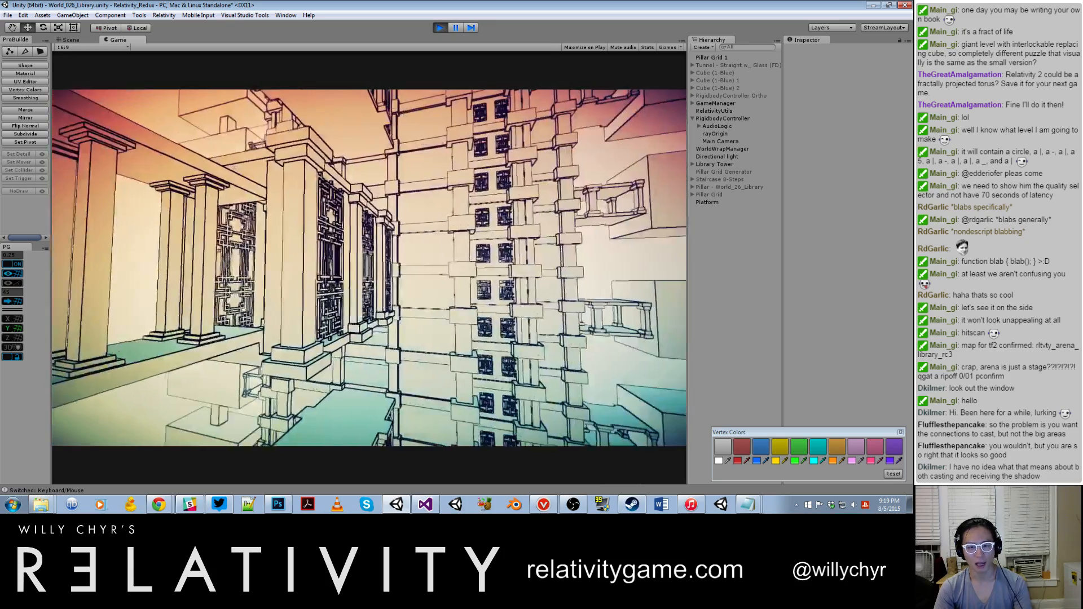
pyautogui.press('a')
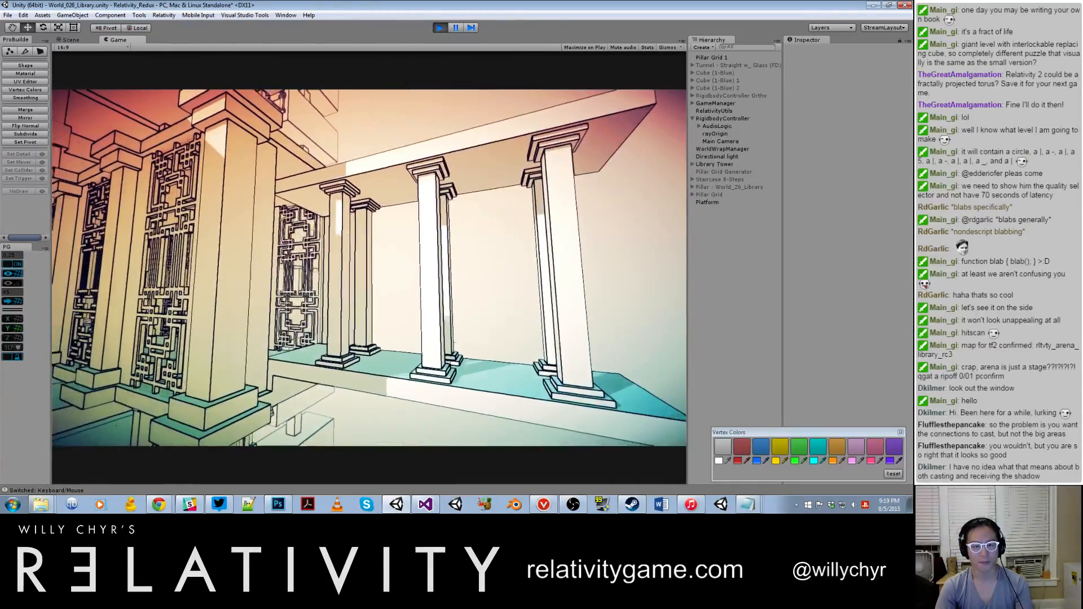
pyautogui.press('s')
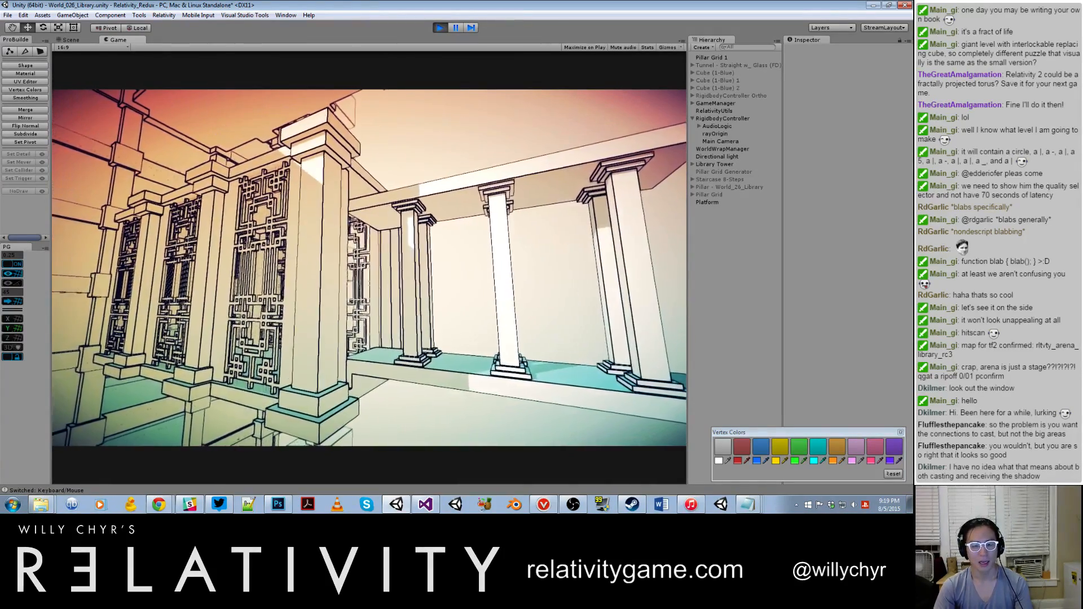
pyautogui.press('w')
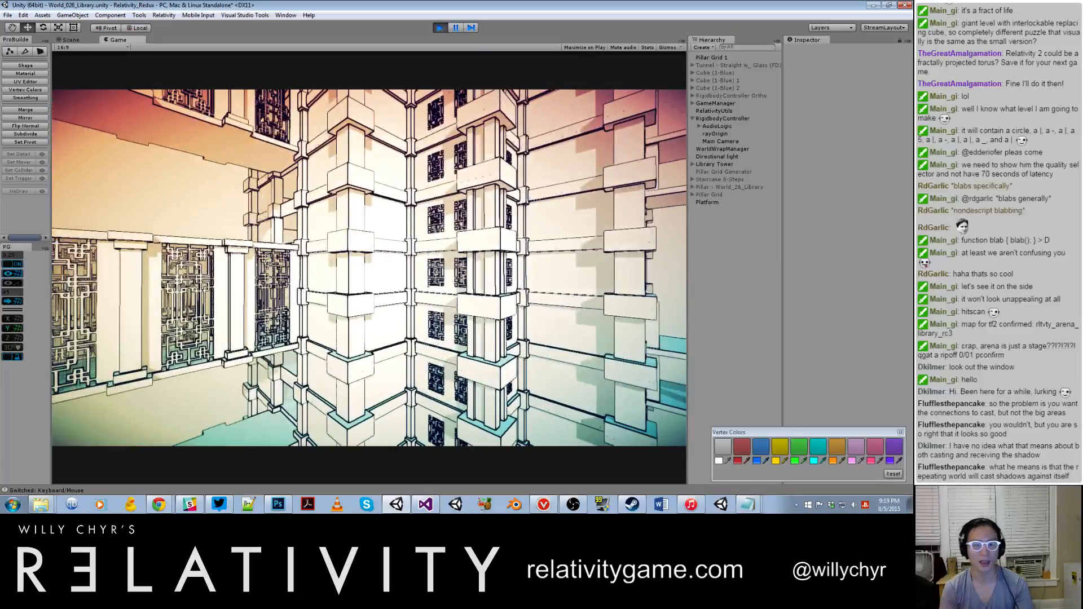
pyautogui.press('w')
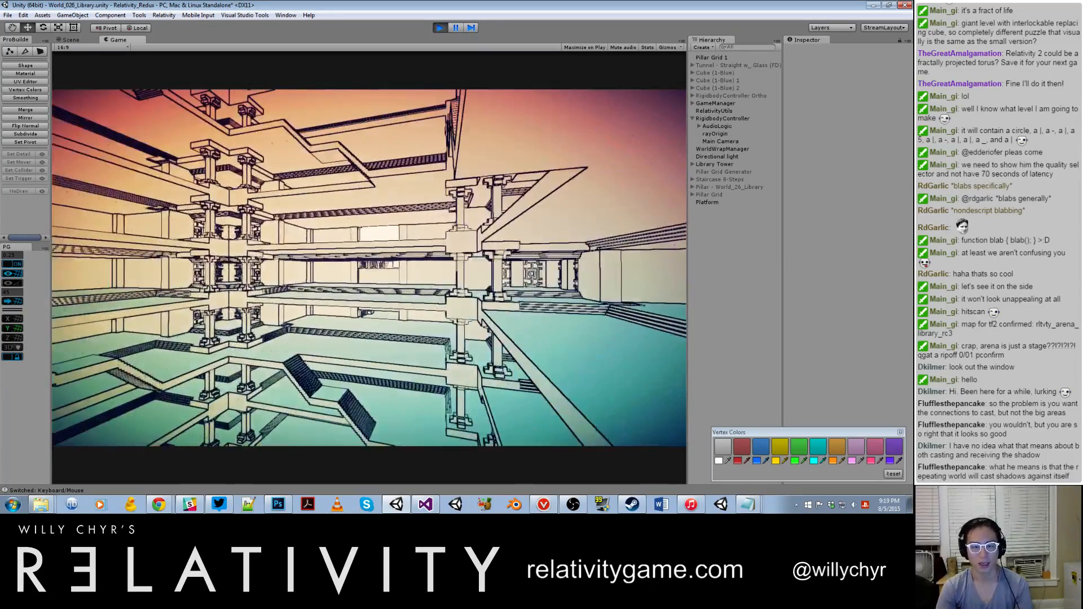
pyautogui.press('w')
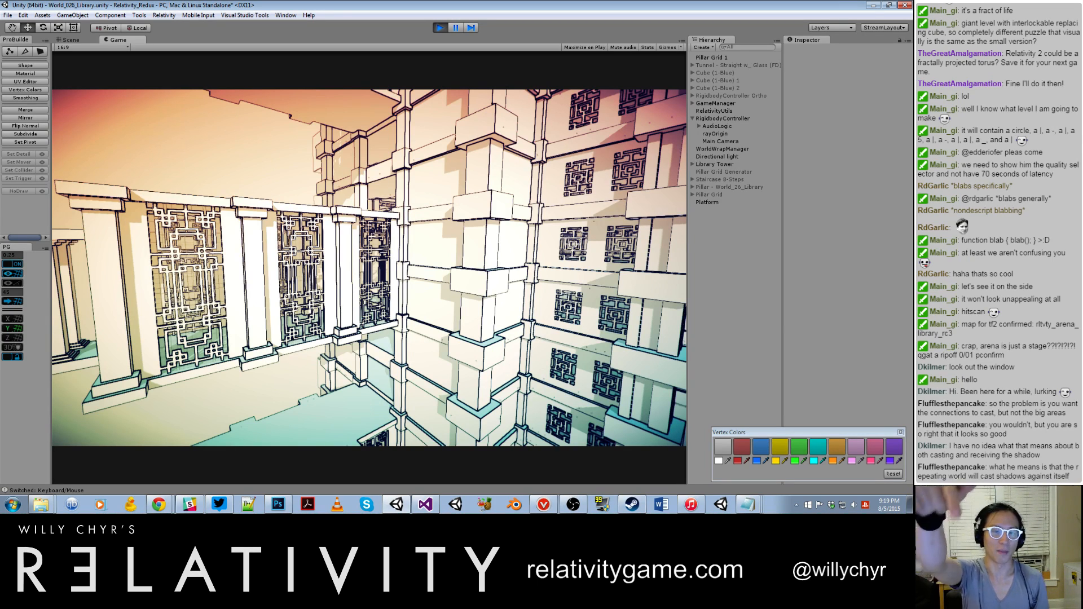
# Step: Pause play, set the WorldWrapManager's radius vector to X 2, Y 10, Z 2, and resume to view the repeated towers
pyautogui.hotkey('ctrl', 'shift', 'p')
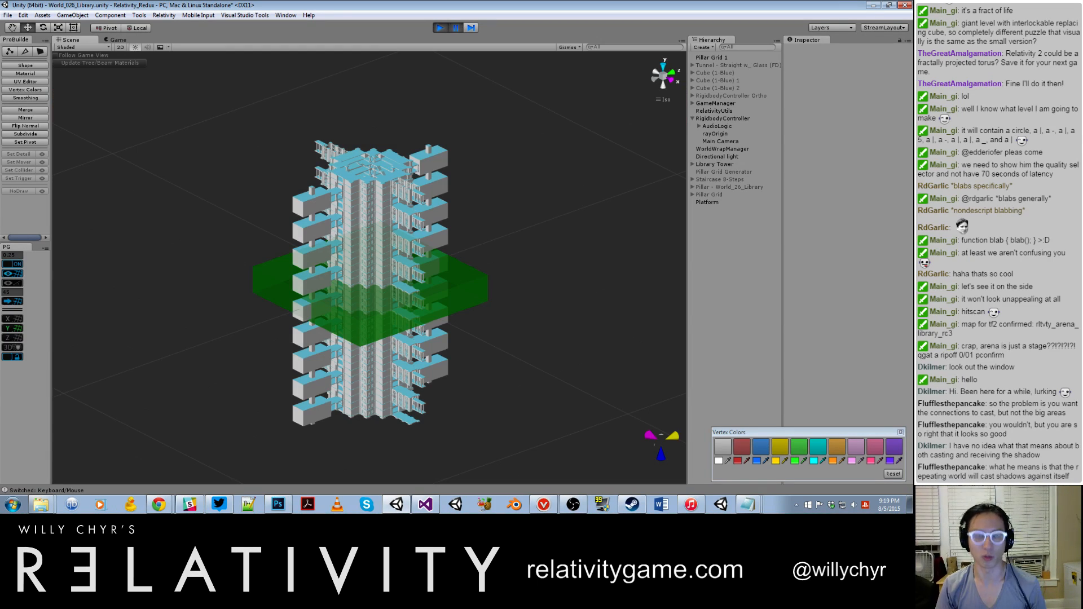
pyautogui.hotkey('ctrl', 'shift', 'p')
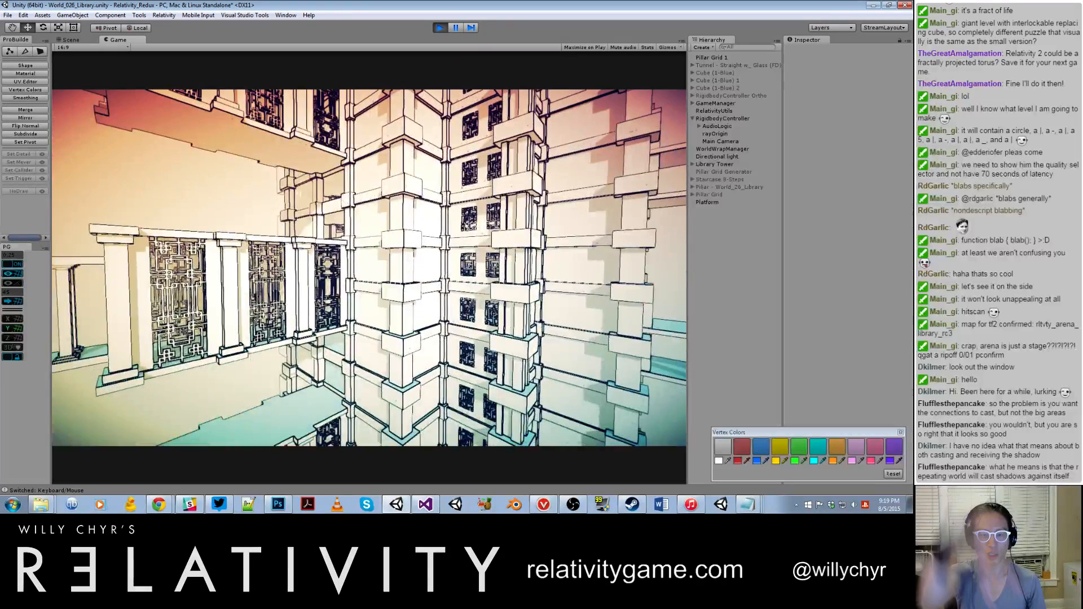
pyautogui.hotkey('ctrl', 'shift', 'p')
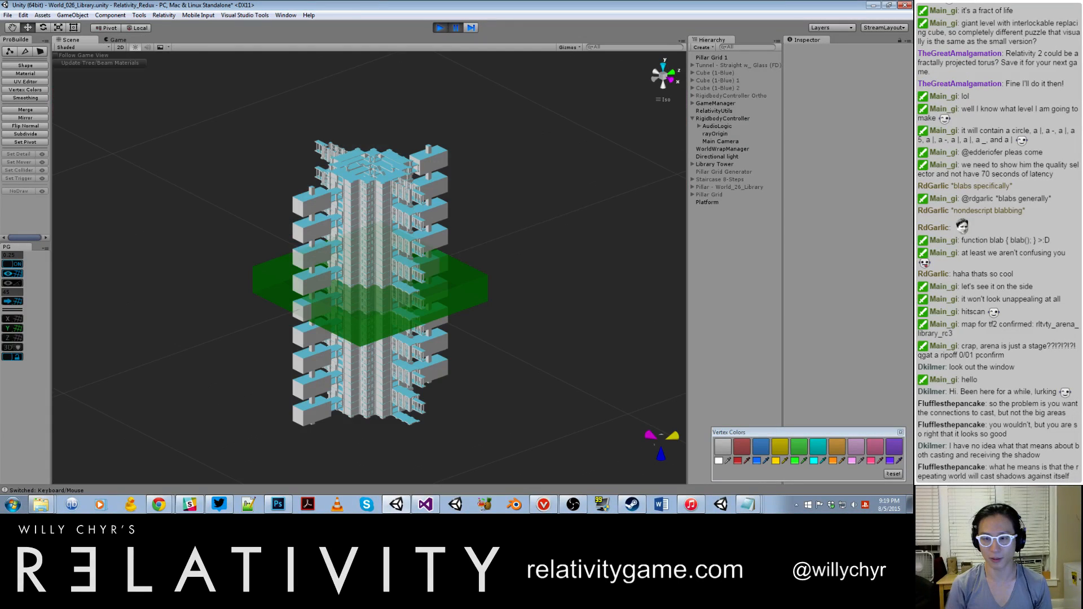
pyautogui.click(723, 149)
pyautogui.click(818, 153)
pyautogui.write('2')
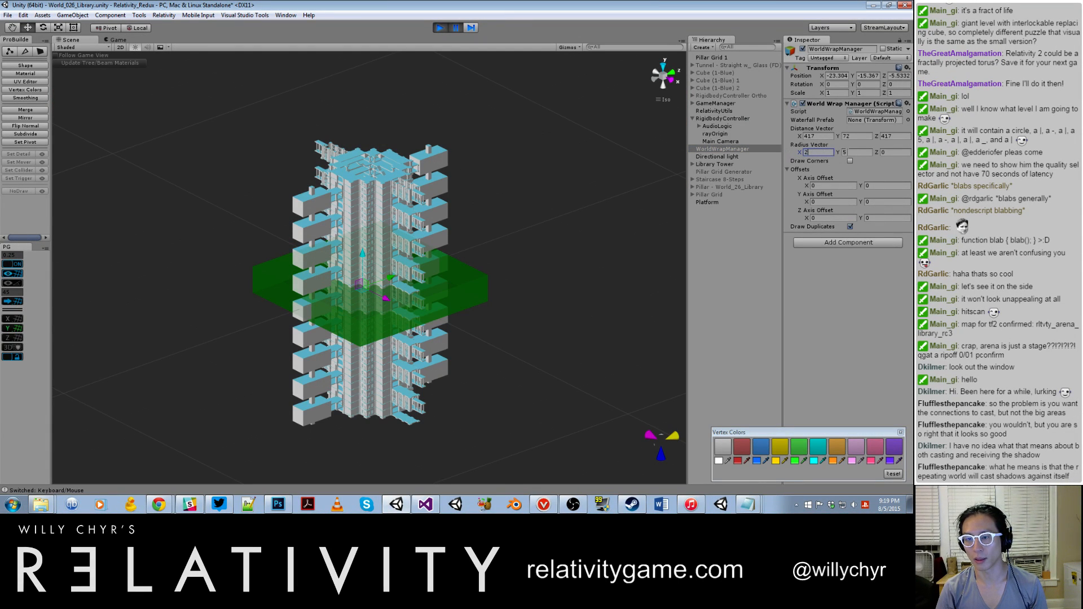
pyautogui.click(891, 153)
pyautogui.write('2')
pyautogui.click(858, 153)
pyautogui.write('10')
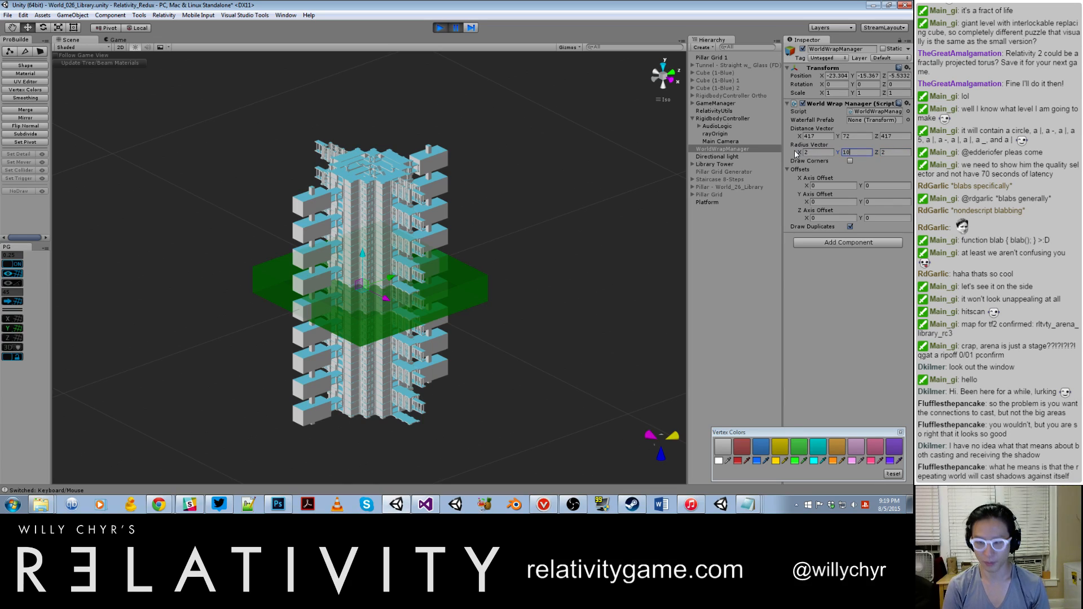
pyautogui.click(542, 211)
pyautogui.hotkey('ctrl', 'shift', 'p')
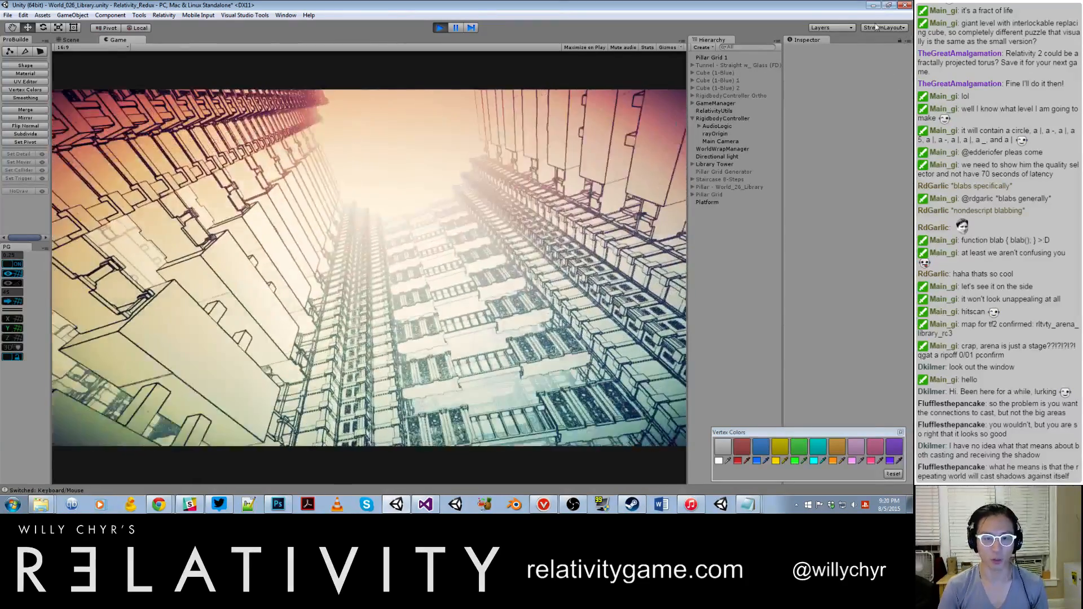
# Step: Pause play, set the WorldWrapManager's Y radius to 20, and resume to view the taller towers
pyautogui.hotkey('ctrl', 'shift', 'p')
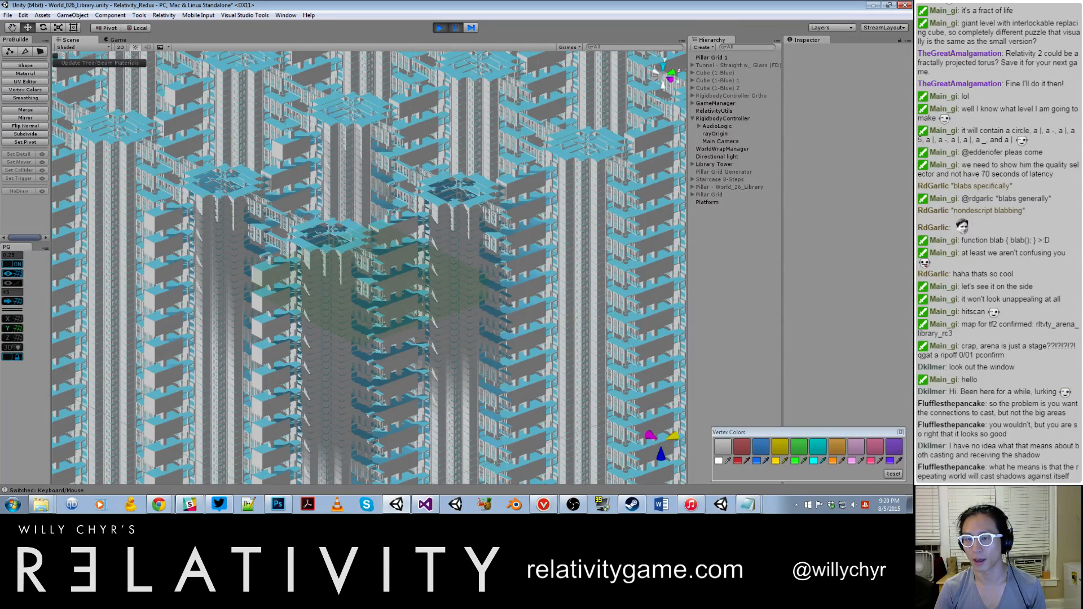
pyautogui.click(757, 150)
pyautogui.moveTo(858, 153); pyautogui.dragTo(806, 153)
pyautogui.write('20')
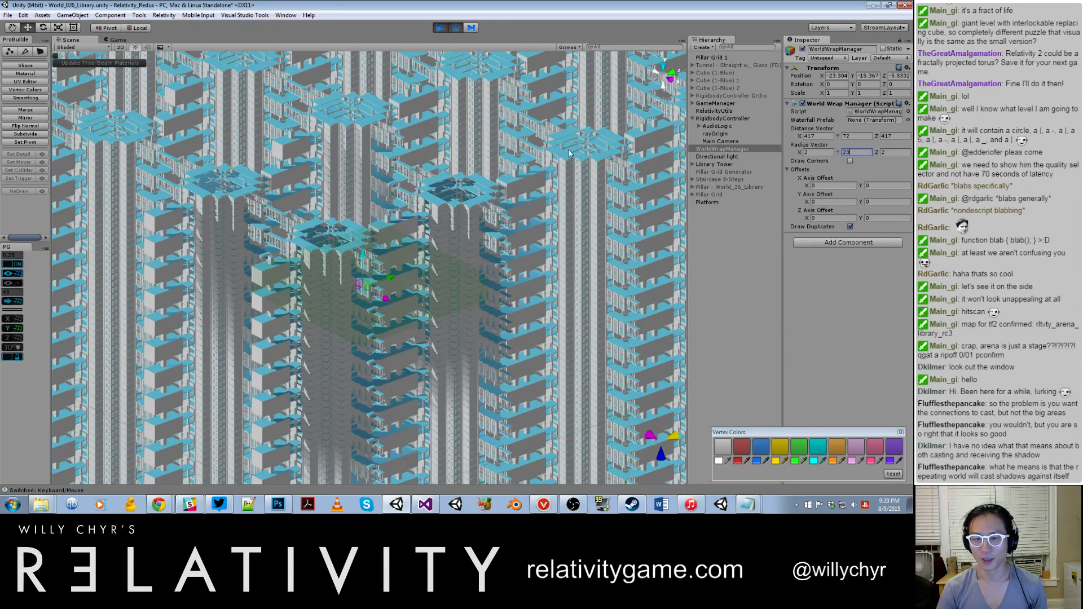
pyautogui.click(537, 188)
pyautogui.hotkey('ctrl', 'shift', 'p')
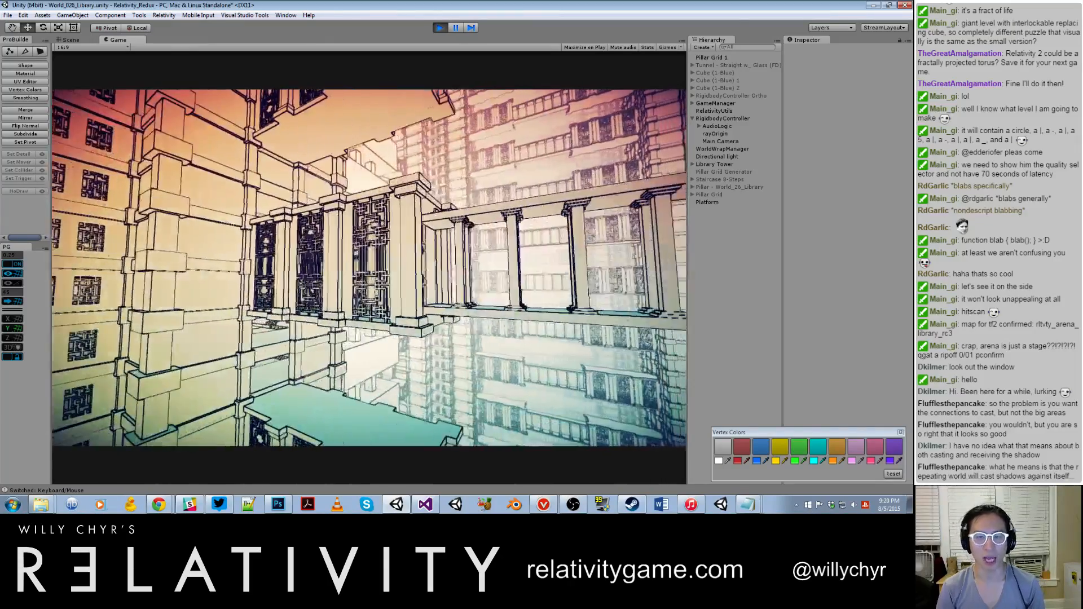
# Step: Pause play, set the WorldWrapManager's X and Z radius to 0, and resume the game
pyautogui.hotkey('ctrl', 'shift', 'p')
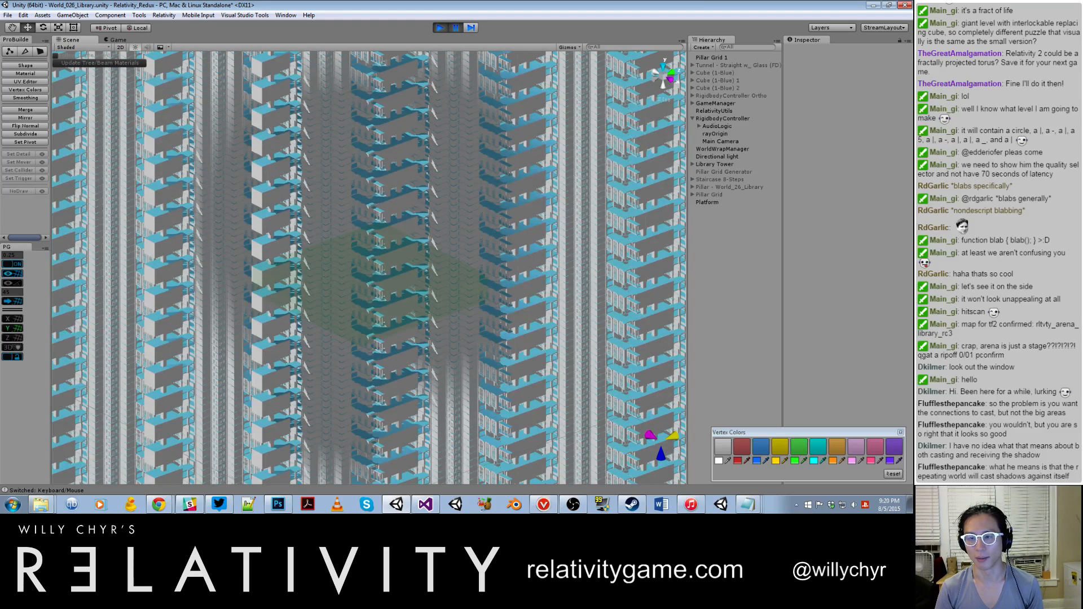
pyautogui.click(769, 148)
pyautogui.click(813, 152)
pyautogui.press('Tab')
pyautogui.press('Tab')
pyautogui.write('0')
pyautogui.click(407, 289)
pyautogui.hotkey('ctrl', 'shift', 'p')
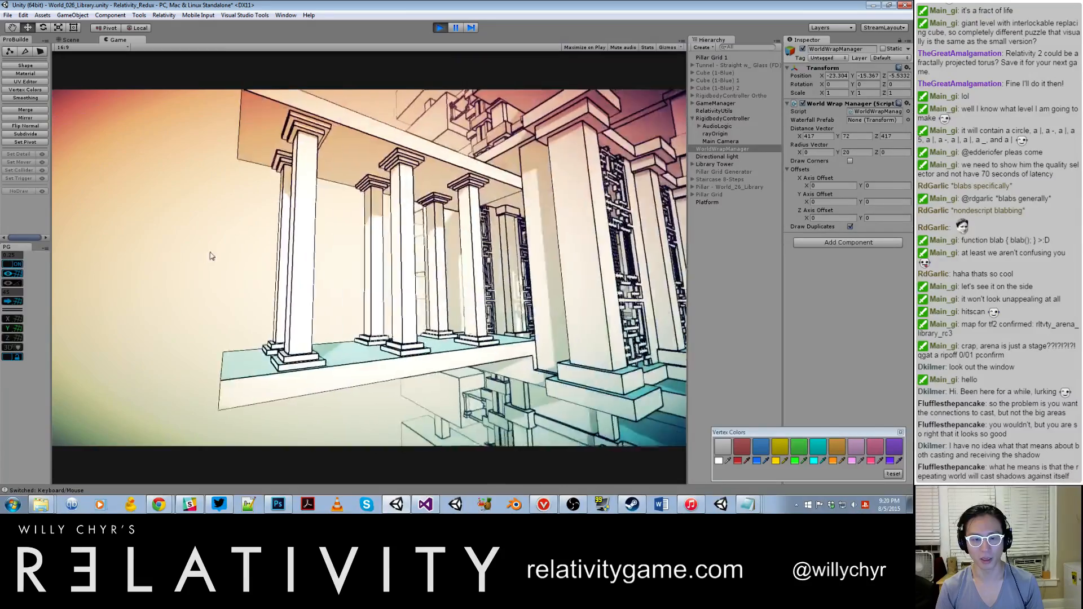
# Step: Move along the outside of the lattice balcony to examine its screens and the shadows on the tower facade
pyautogui.press('d')
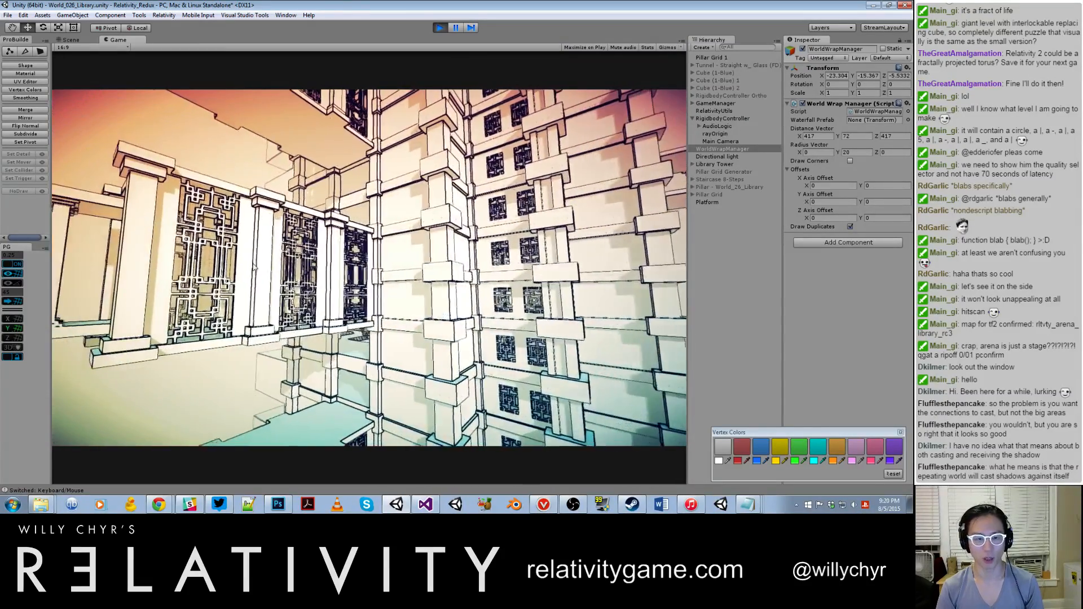
pyautogui.press('a')
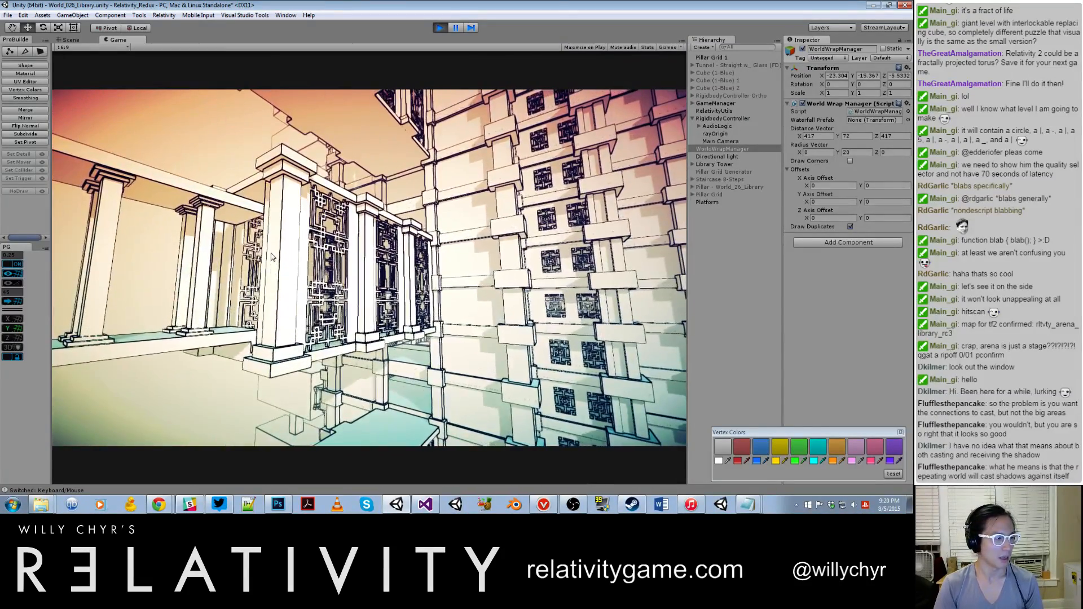
pyautogui.press('w')
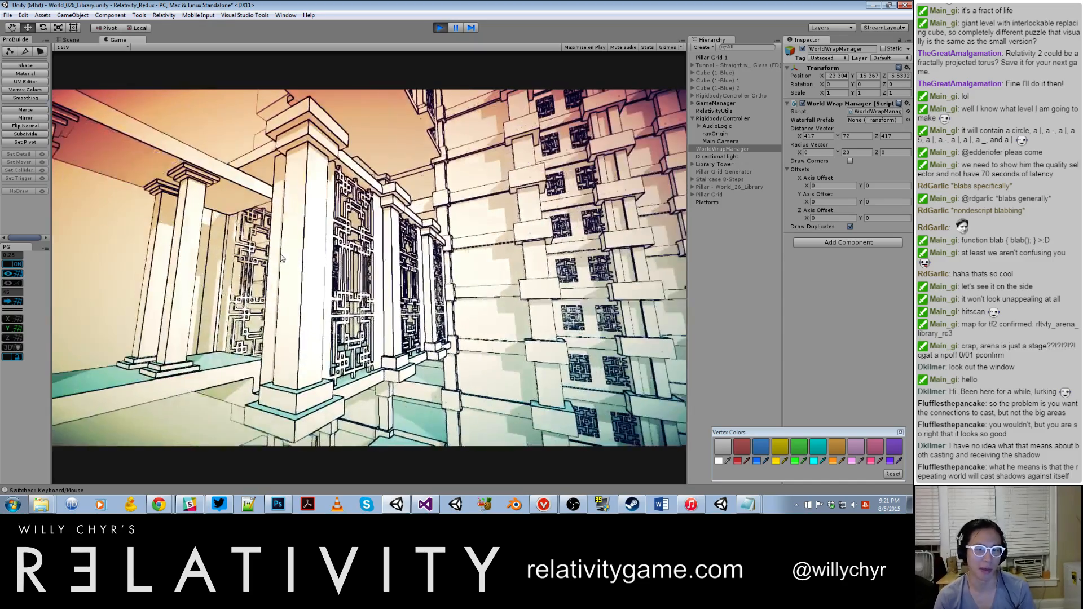
pyautogui.press('w')
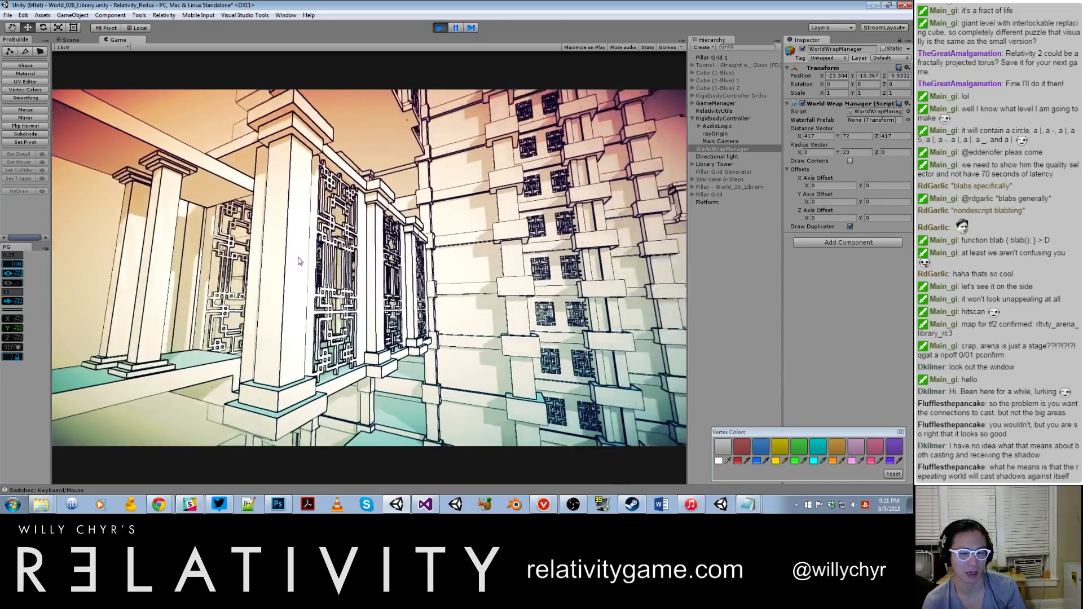
# Step: Enter the lattice corridor and fly through it into the tower's stepped interior hall
pyautogui.press('a')
pyautogui.press('w')
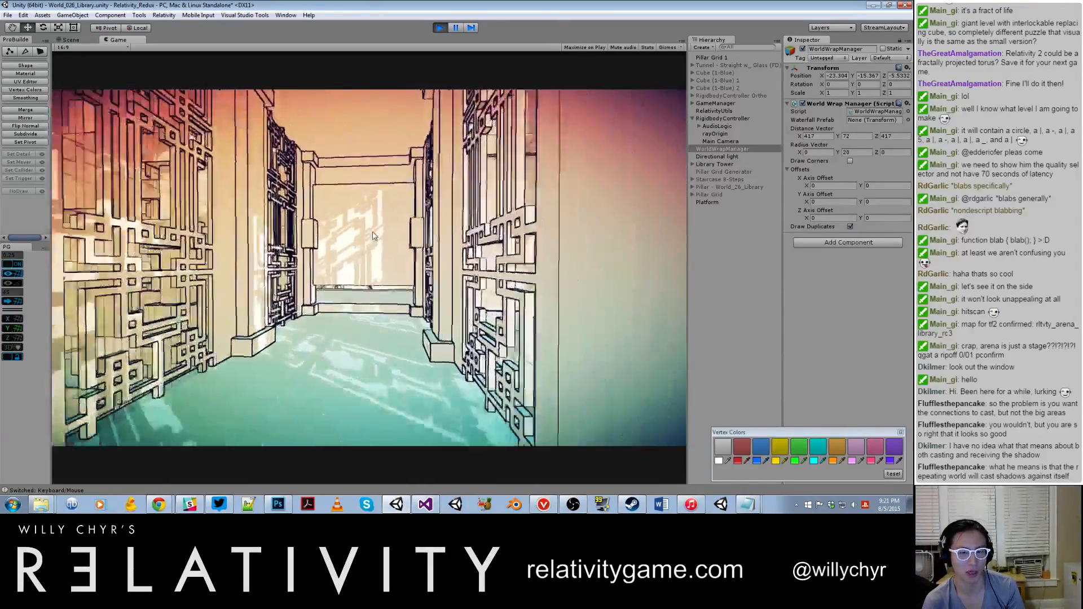
pyautogui.press('w')
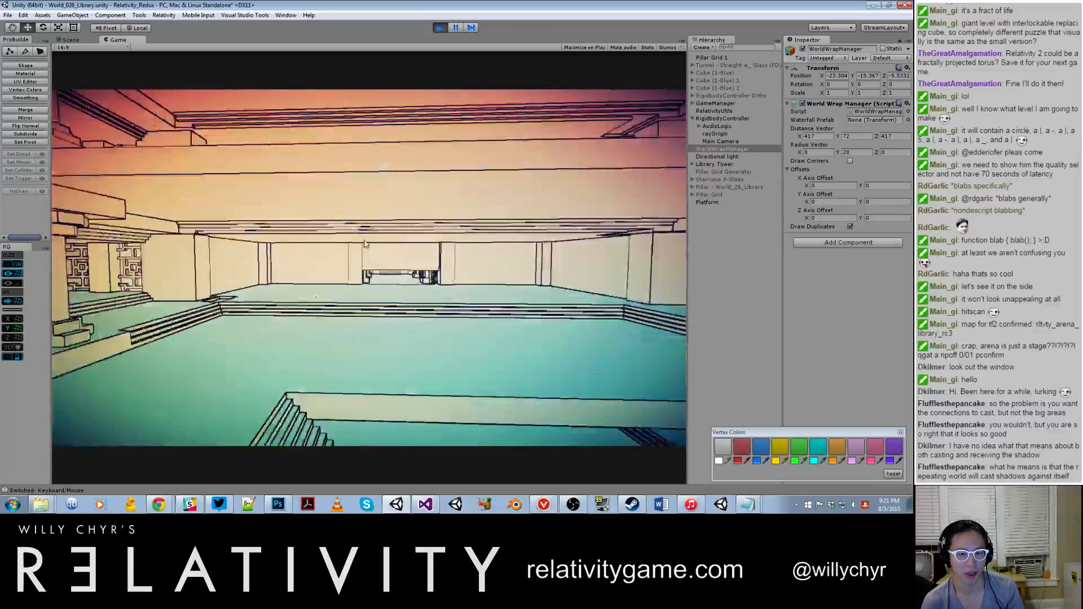
pyautogui.press('w')
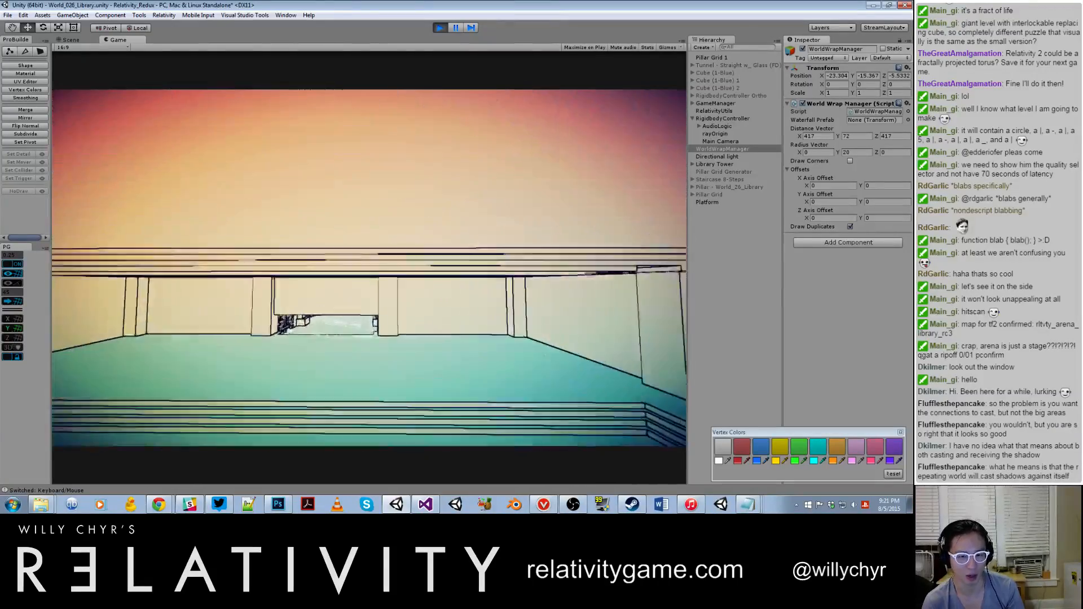
# Step: Fly out of the hall past the lattice screens and examine the repeating tower facade from outside, looking along its full height
pyautogui.press('w')
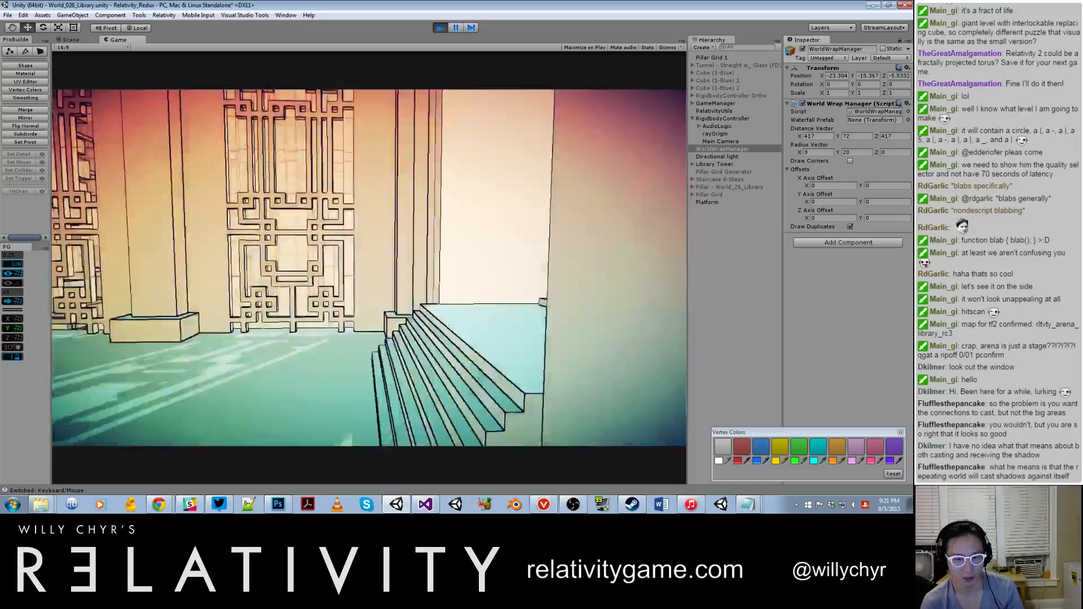
pyautogui.press('w')
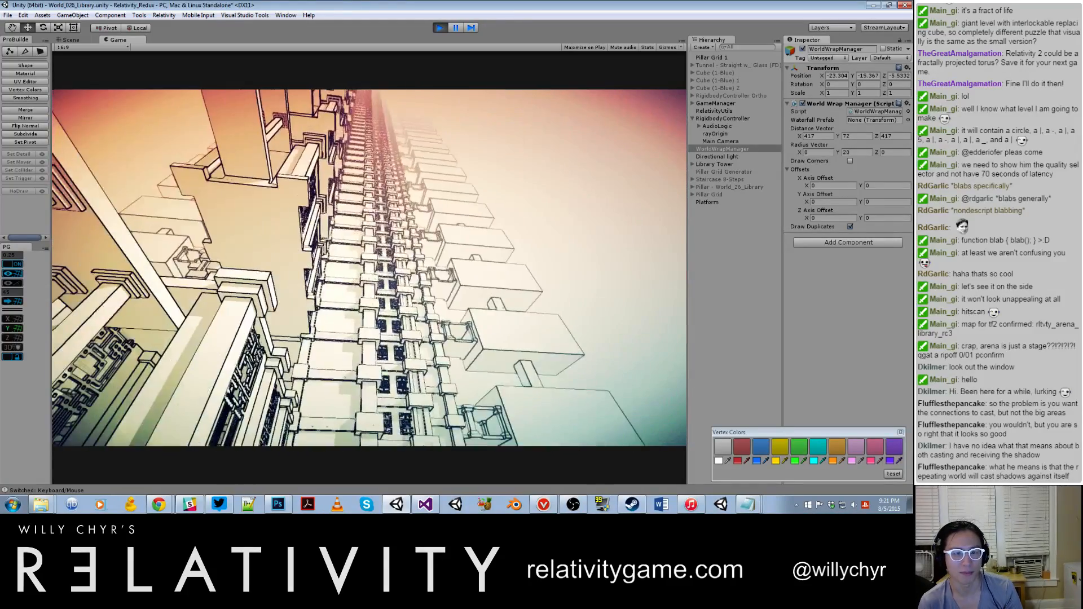
pyautogui.press('w')
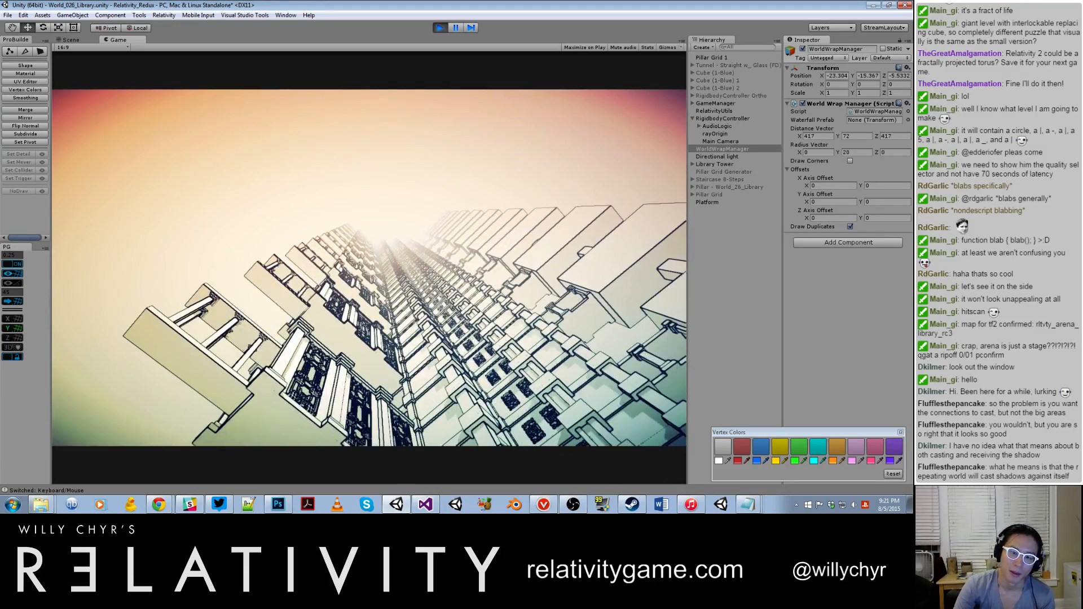
pyautogui.press('w')
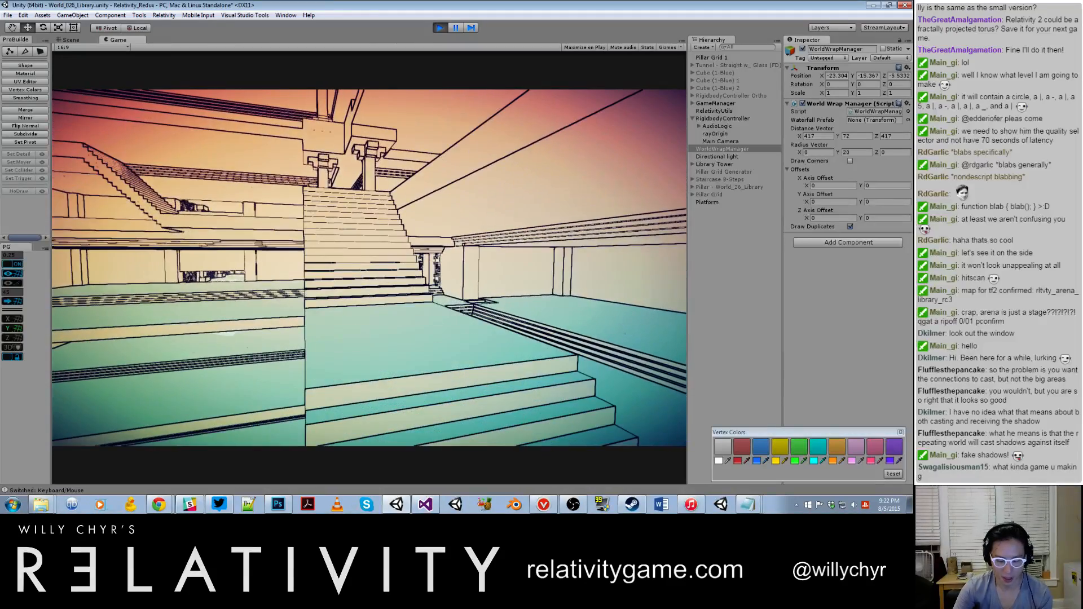
# Step: Turn off no-clip inside the stepped hall with the console command toggle_noclip
pyautogui.press('`')
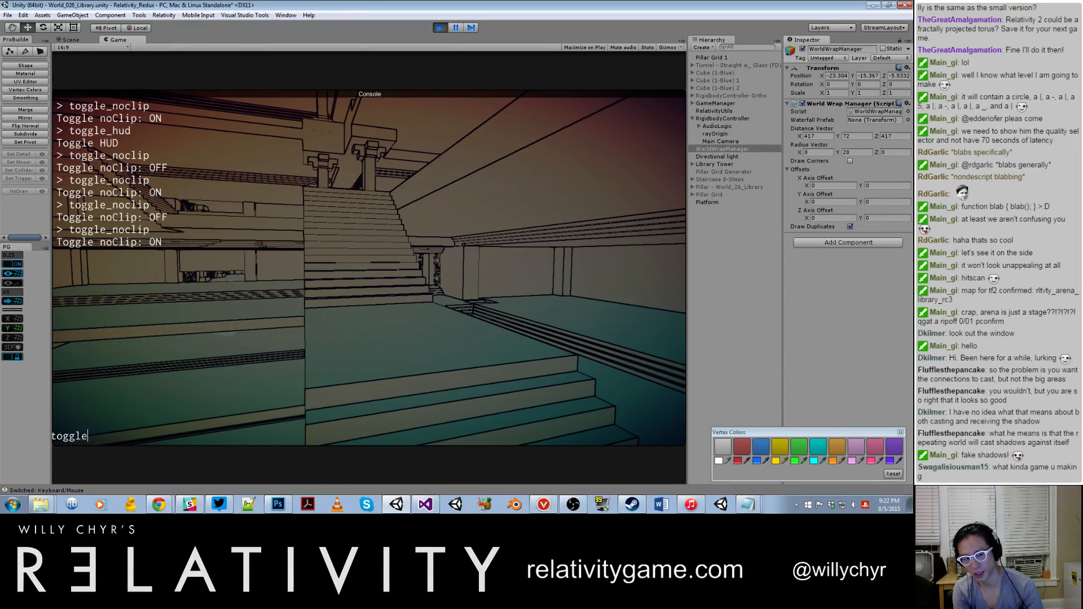
pyautogui.write('toggle_noclip')
pyautogui.press('Return')
pyautogui.press('`')
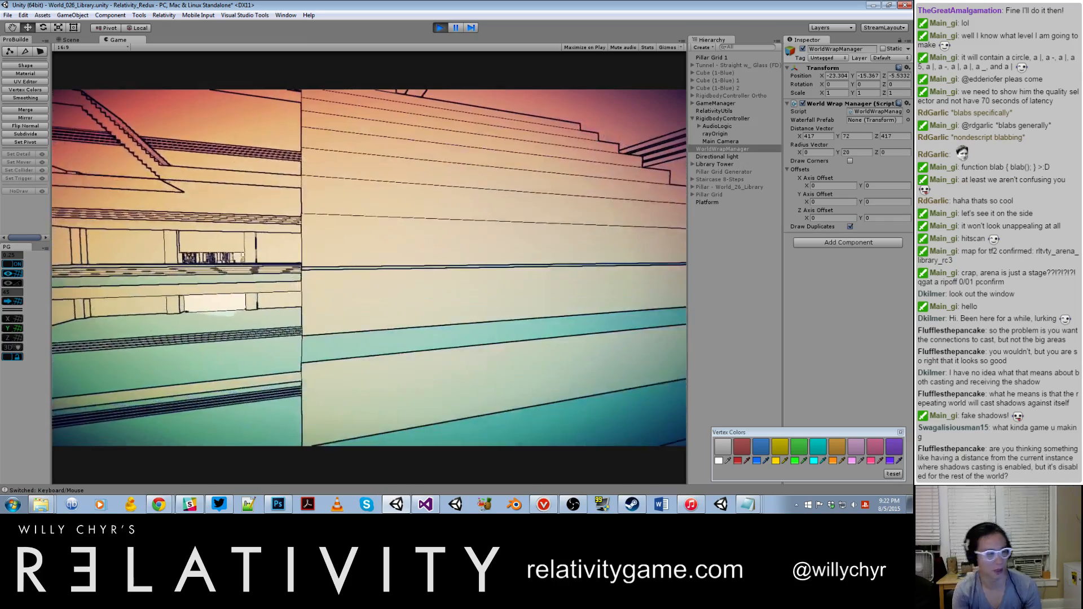
# Step: Walk around the stepped platforms and shift onto other walls to examine the repeating interior from different gravity orientations
pyautogui.press('w')
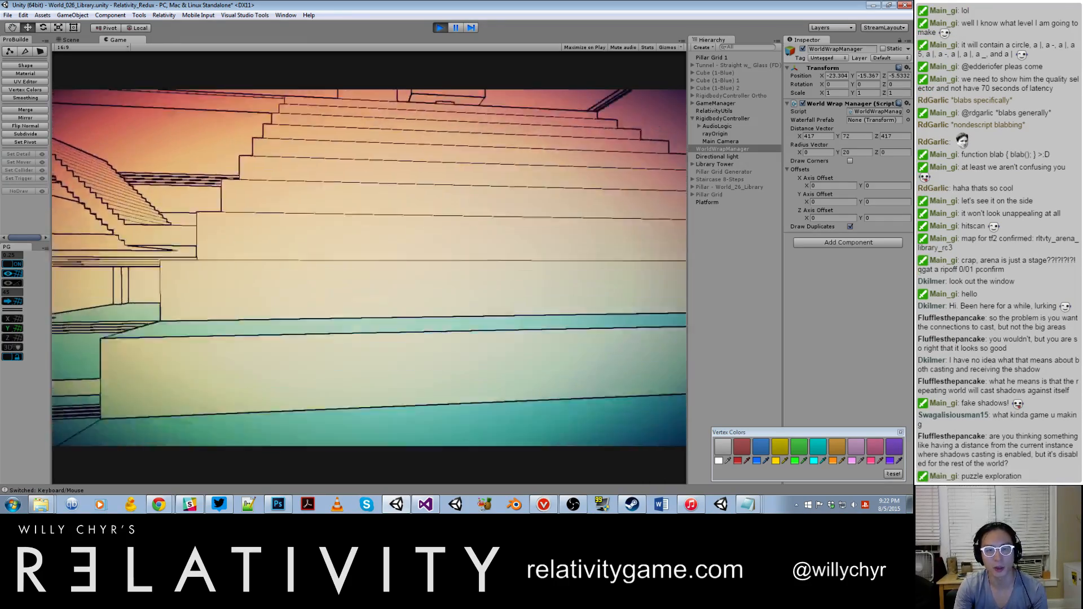
pyautogui.press('w')
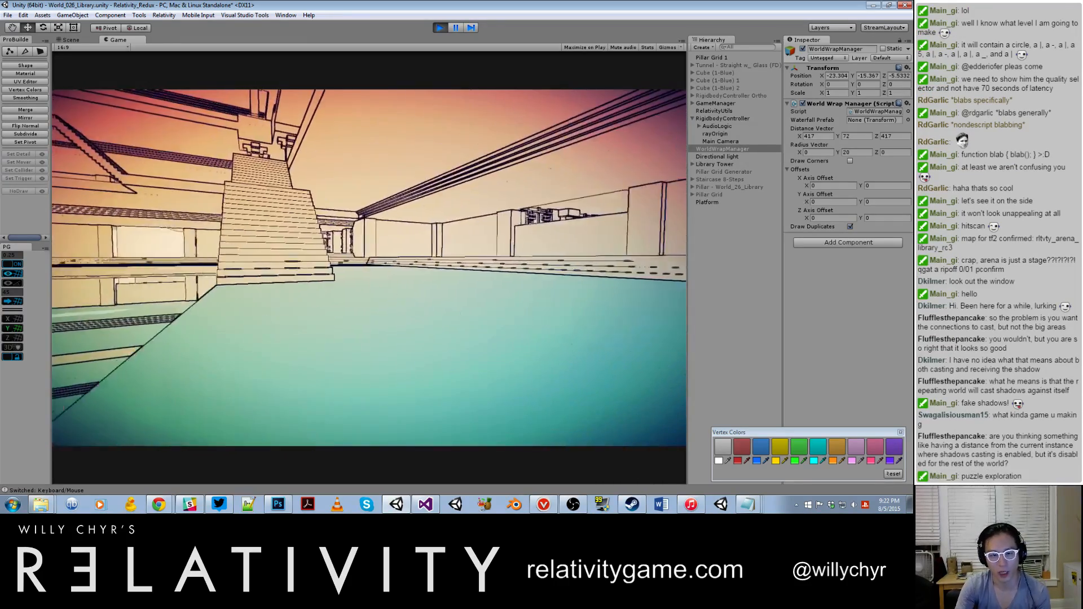
pyautogui.press('w')
pyautogui.press('space')
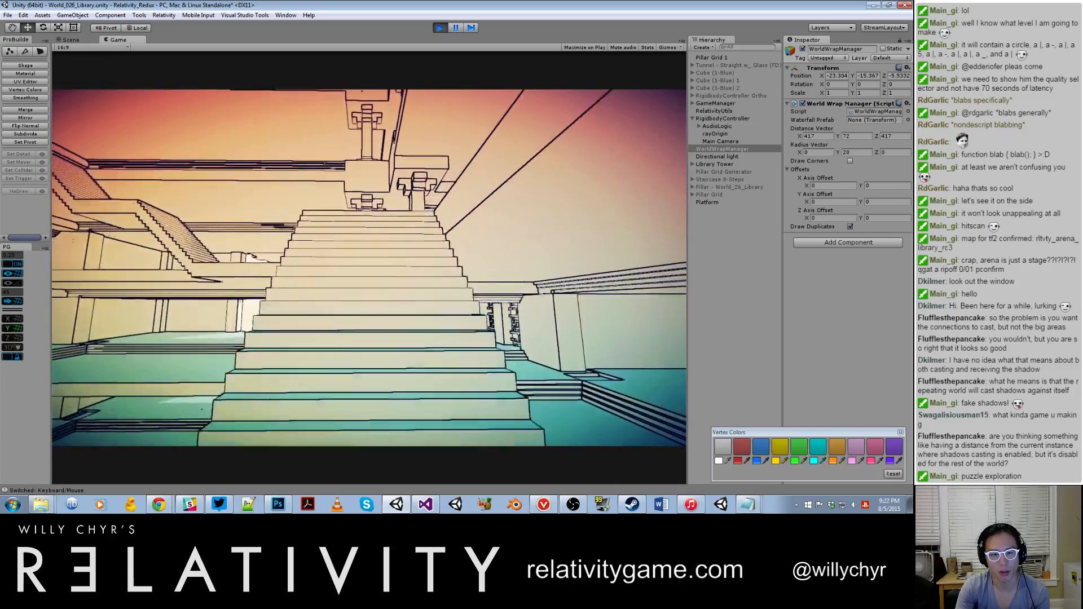
pyautogui.press('w')
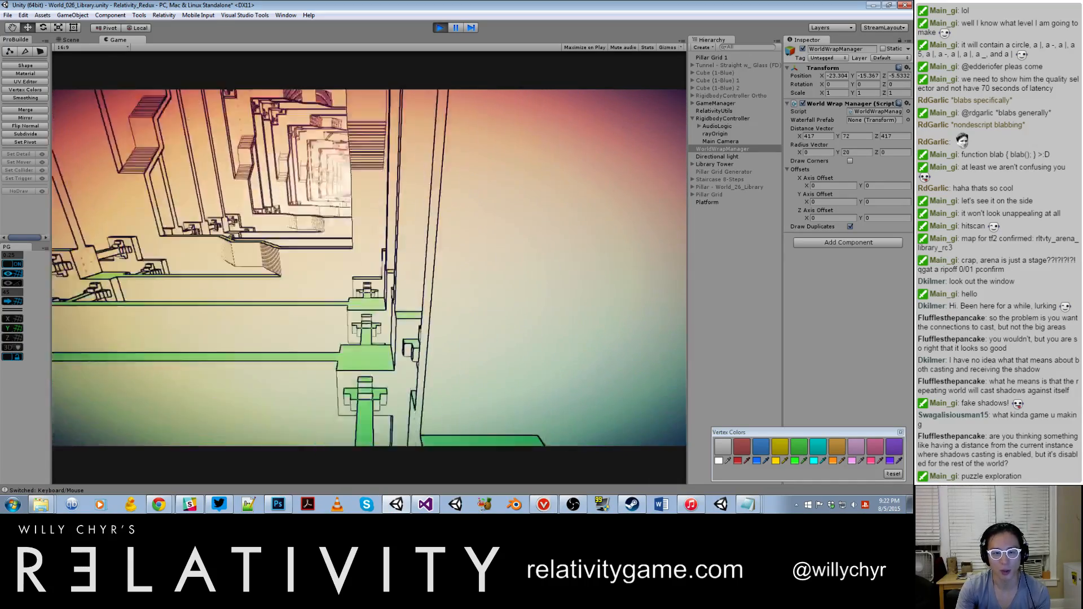
pyautogui.press('space')
pyautogui.press('w')
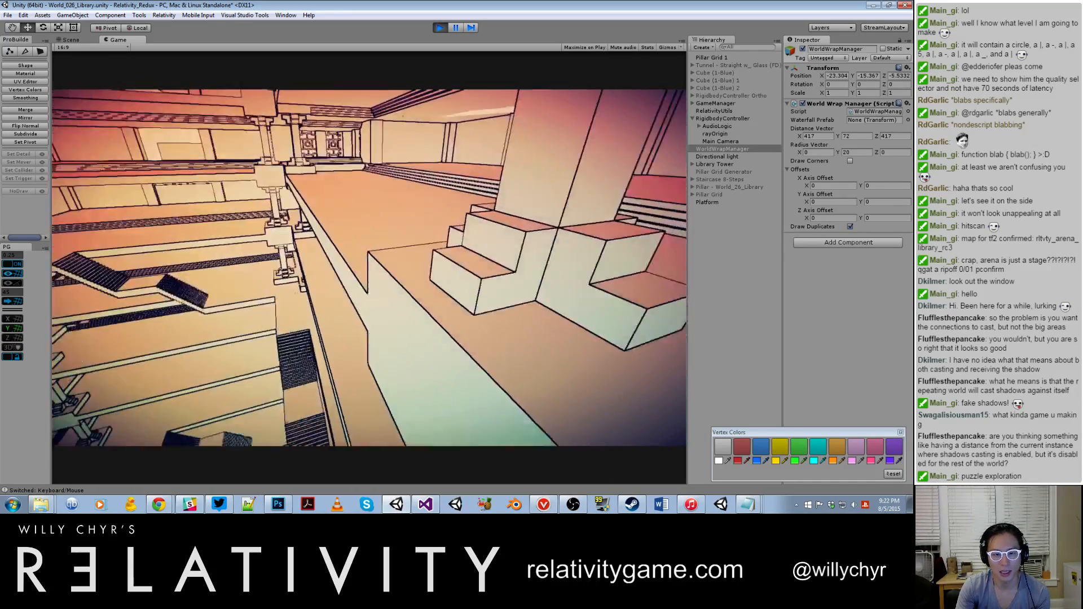
pyautogui.press('w')
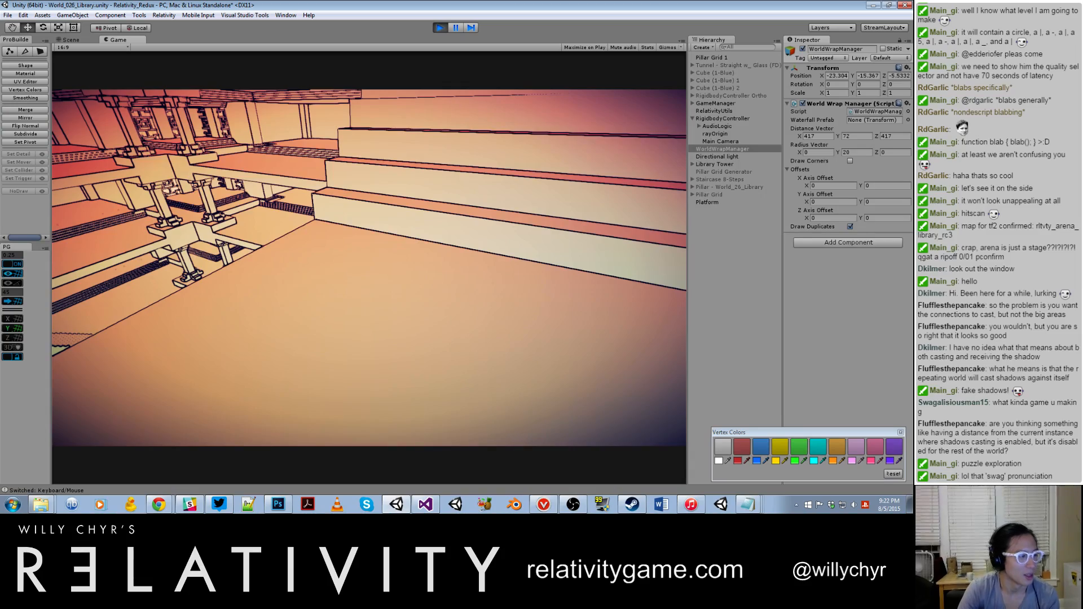
pyautogui.press('w')
pyautogui.press('w')
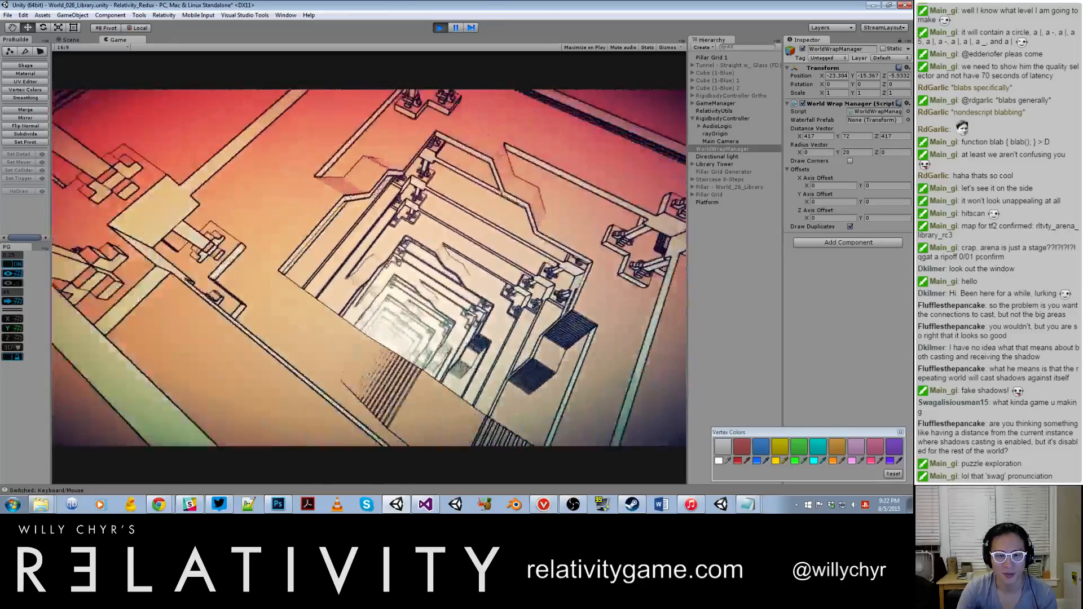
# Step: Pause play, activate RigidbodyController Ortho in place of the regular RigidbodyController, and resume to view the tower through its camera
pyautogui.hotkey('ctrl', 'shift', 'p')
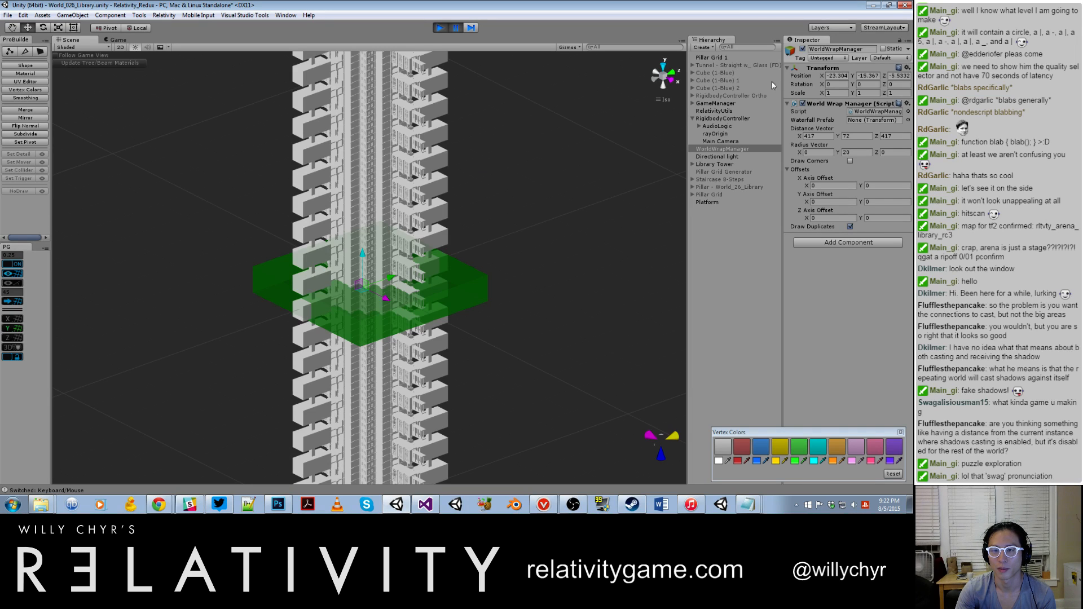
pyautogui.click(772, 95)
pyautogui.click(803, 49)
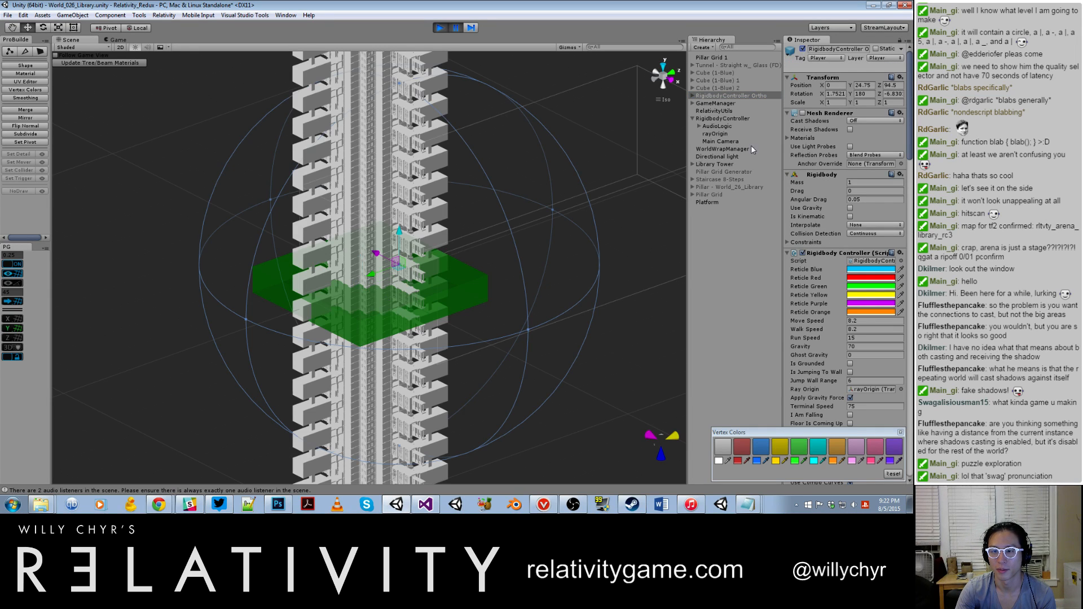
pyautogui.click(743, 118)
pyautogui.click(803, 50)
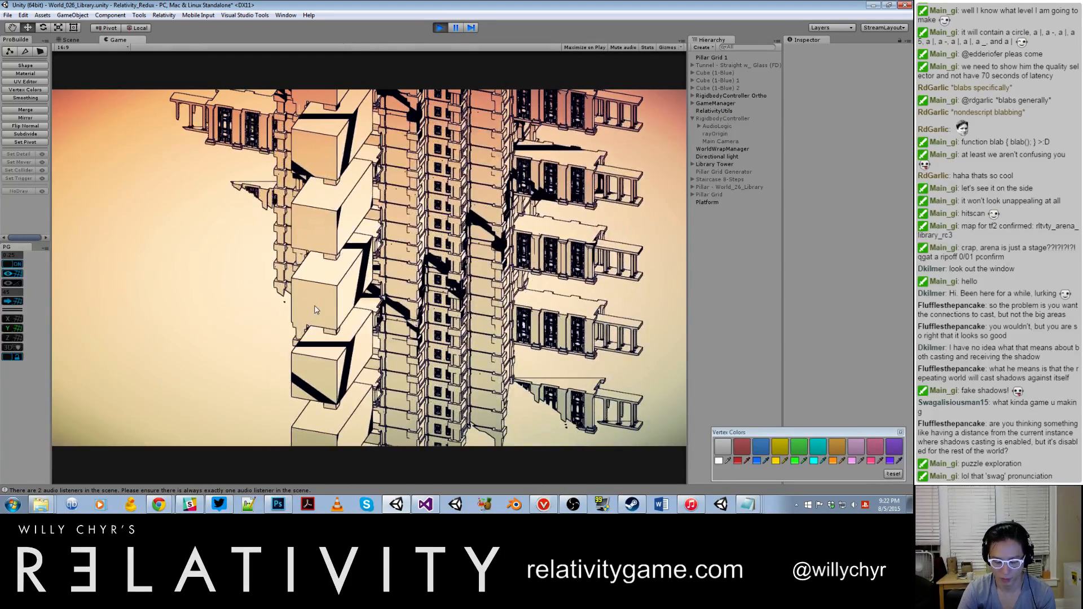
# Step: Pause play, set the projection of RigidbodyController Ortho's Main Camera to Perspective, and resume the game
pyautogui.hotkey('ctrl', '1')
pyautogui.click(748, 96)
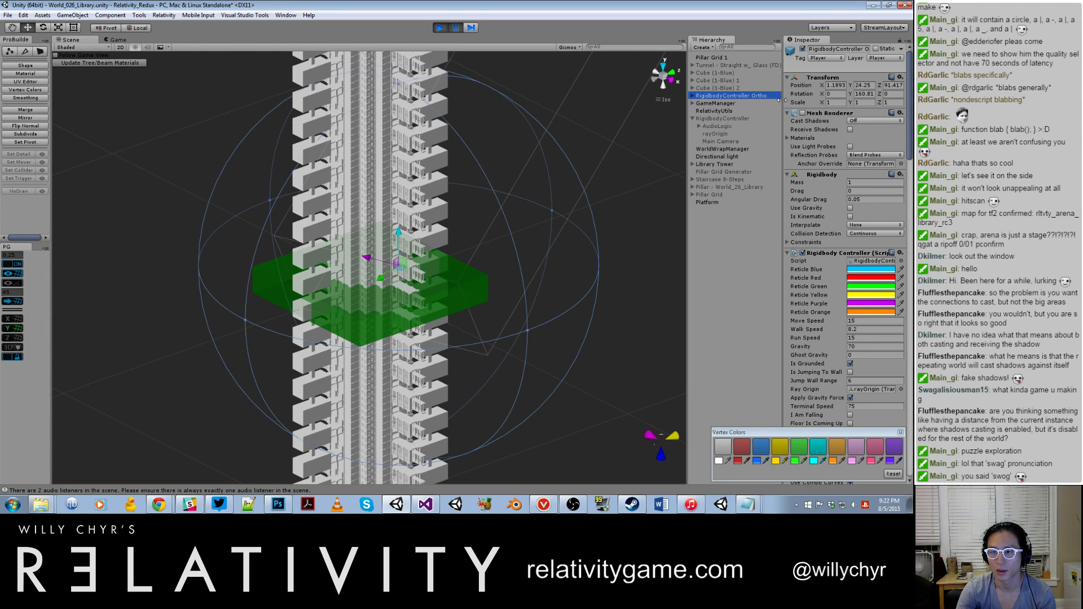
pyautogui.click(693, 96)
pyautogui.click(721, 118)
pyautogui.click(860, 152)
pyautogui.click(861, 160)
pyautogui.click(541, 189)
pyautogui.hotkey('ctrl', 'shift', 'p')
# Step: Walk across the interior floors and past the steps to examine the hall through the perspective camera
pyautogui.press('w')
pyautogui.press('w')
pyautogui.press('w')
pyautogui.press('w')
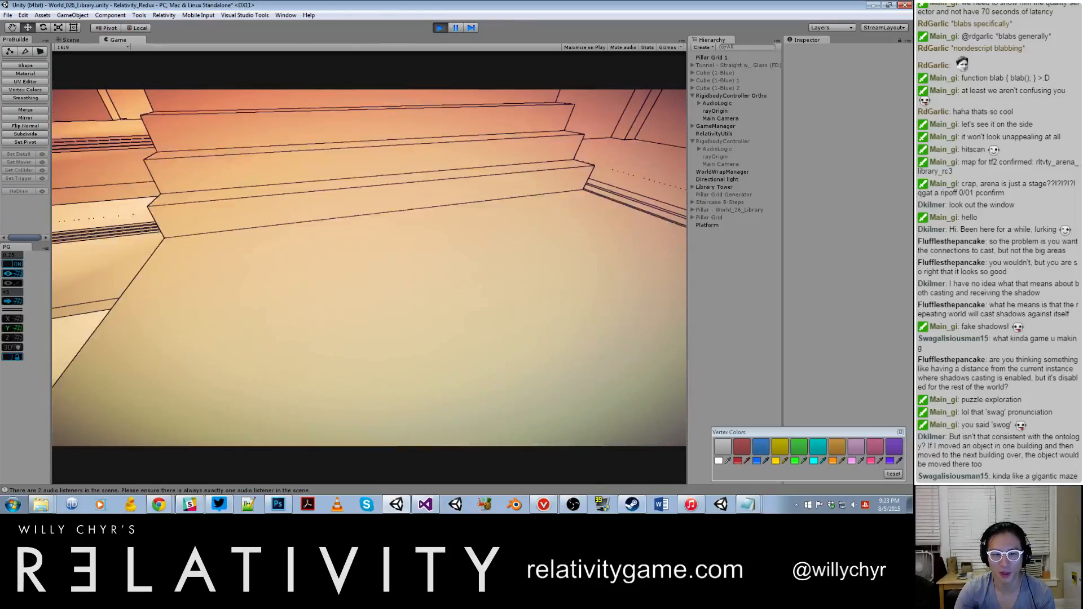
pyautogui.press('Escape')
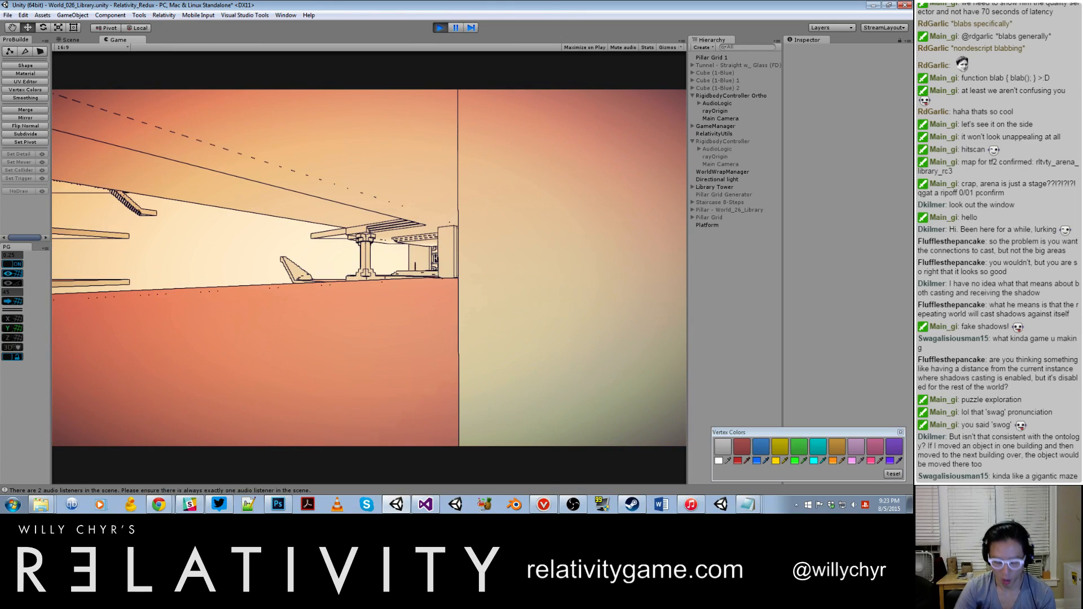
# Step: Pause play and set the WorldWrapManager's X and Z radius to 2
pyautogui.hotkey('ctrl', 'shift', 'p')
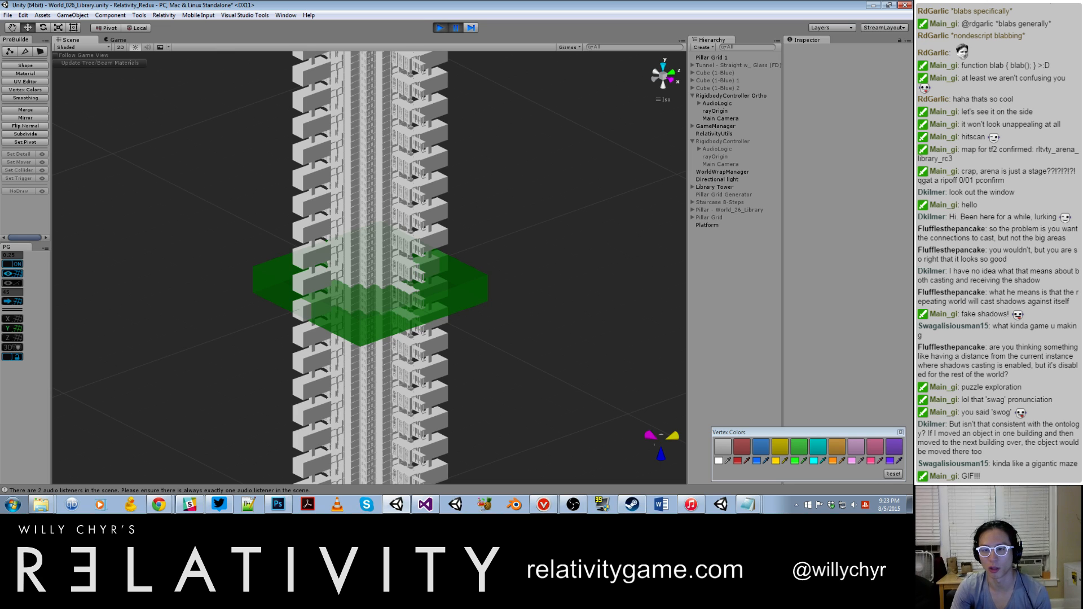
pyautogui.click(733, 170)
pyautogui.click(818, 151)
pyautogui.write('2')
pyautogui.press('Tab')
pyautogui.press('Tab')
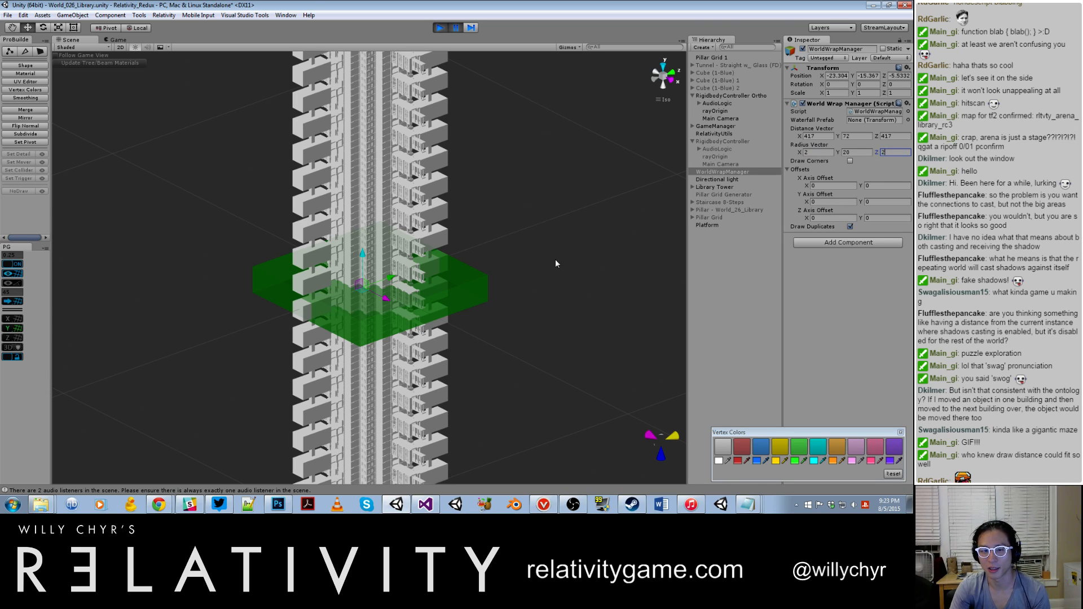
pyautogui.click(551, 261)
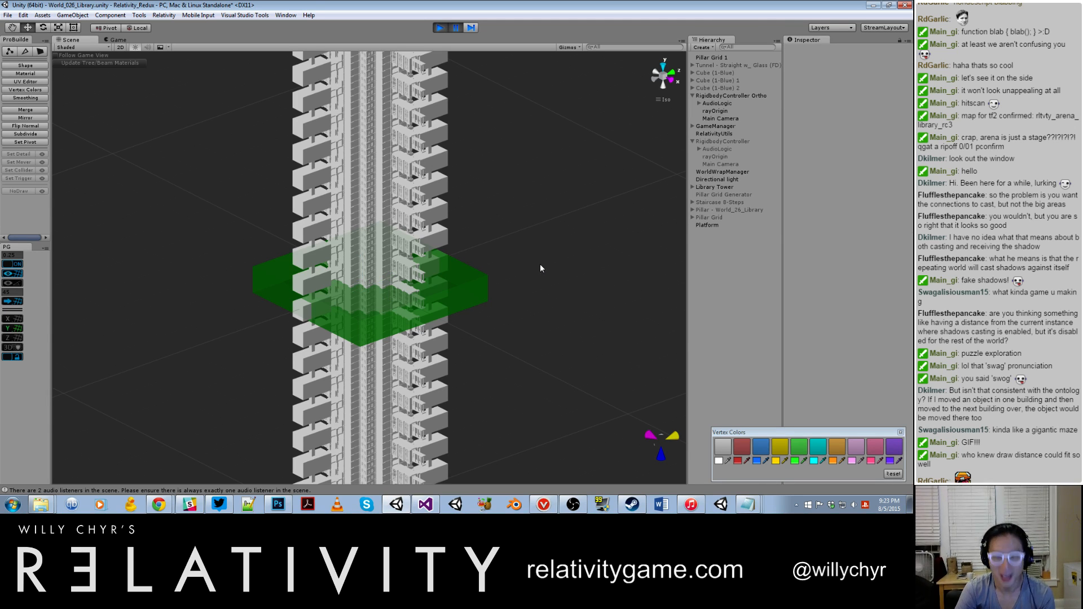
# Step: Resume the game, move through the open interior and out of the tower to examine the repeated structures around it
pyautogui.press('w')
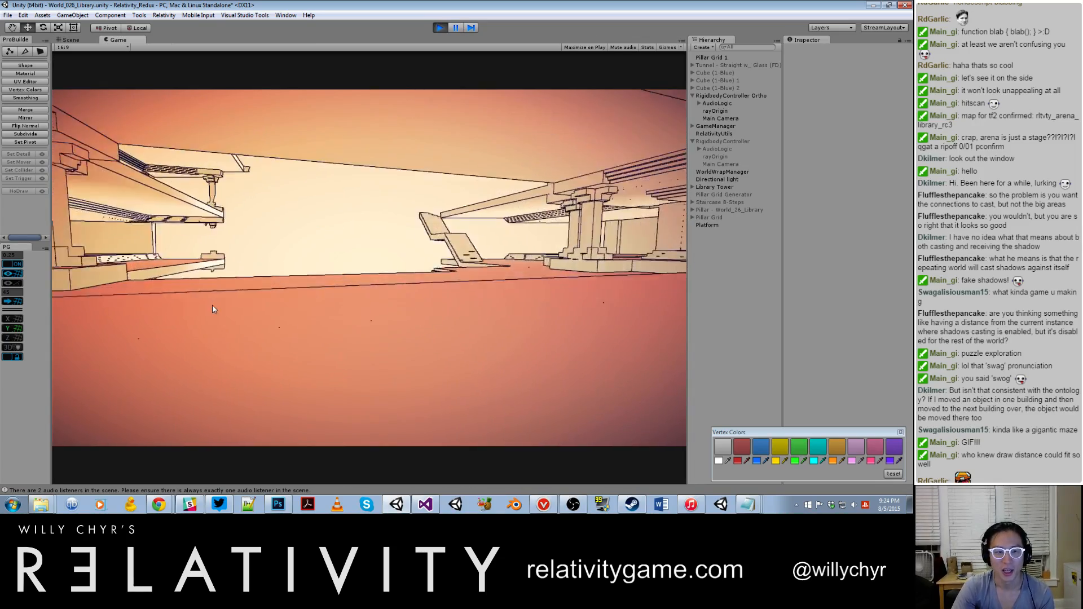
pyautogui.press('w')
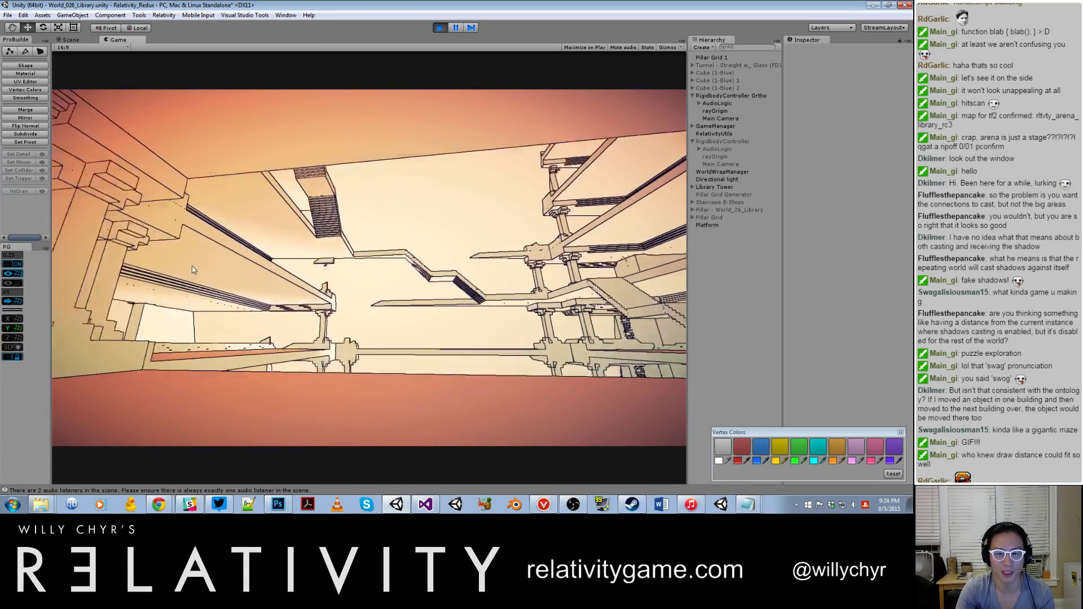
pyautogui.press('s')
pyautogui.press('w')
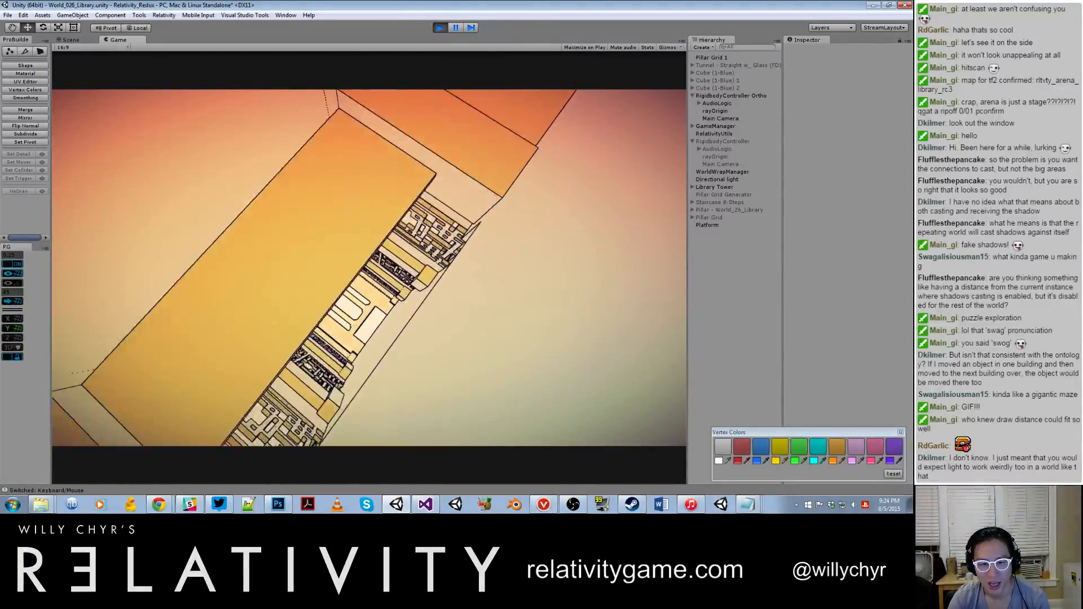
# Step: Pause play, set the projection of RigidbodyController Ortho's Main Camera to Orthographic, and resume to view the fall past the towers
pyautogui.hotkey('ctrl', 'shift', 'p')
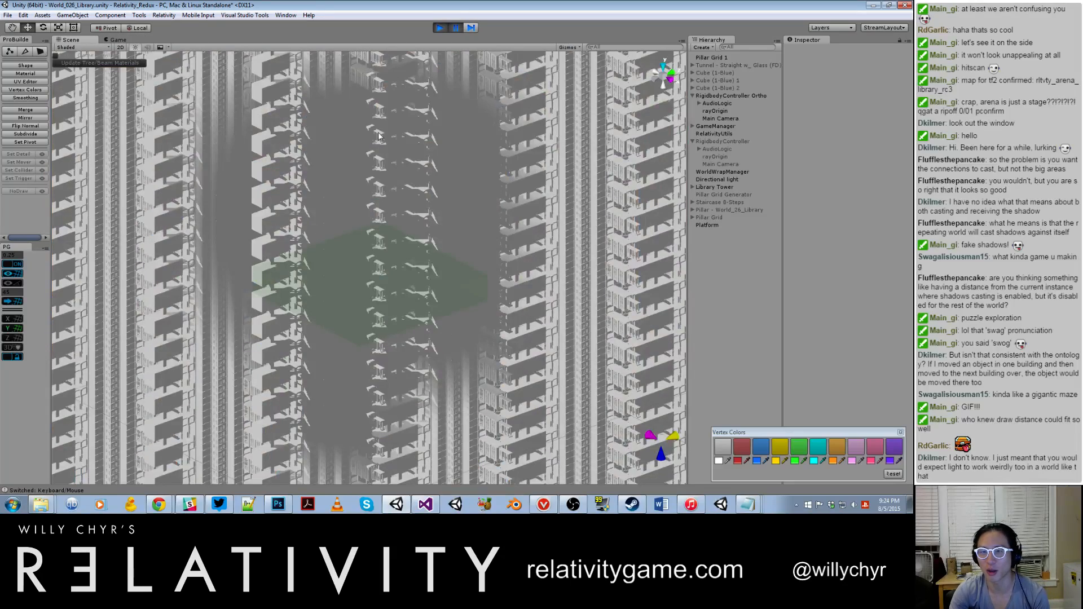
pyautogui.click(709, 96)
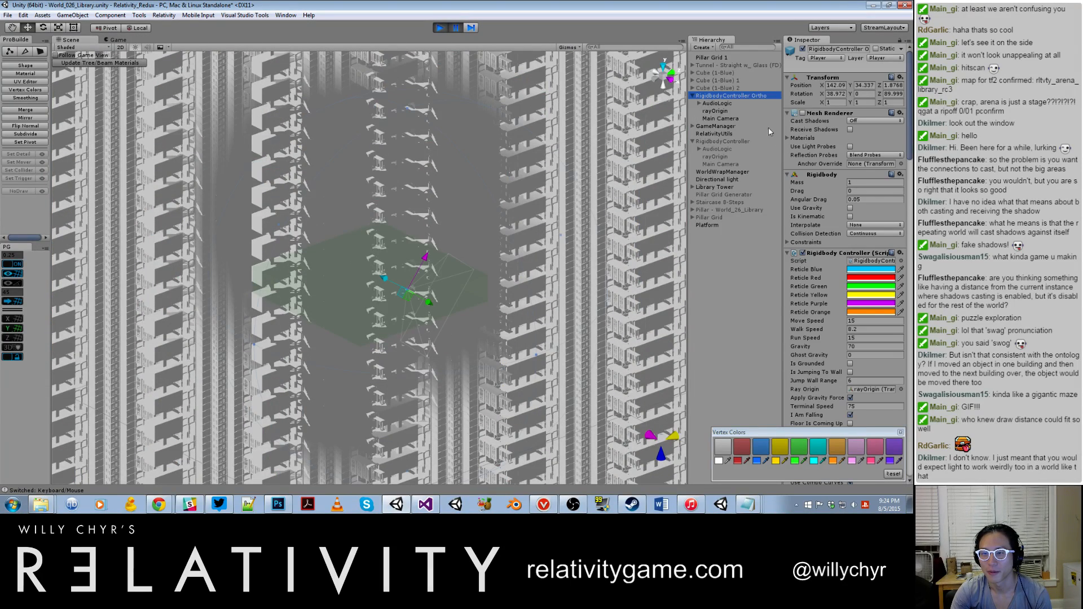
pyautogui.click(733, 120)
pyautogui.click(870, 151)
pyautogui.click(872, 165)
pyautogui.click(381, 217)
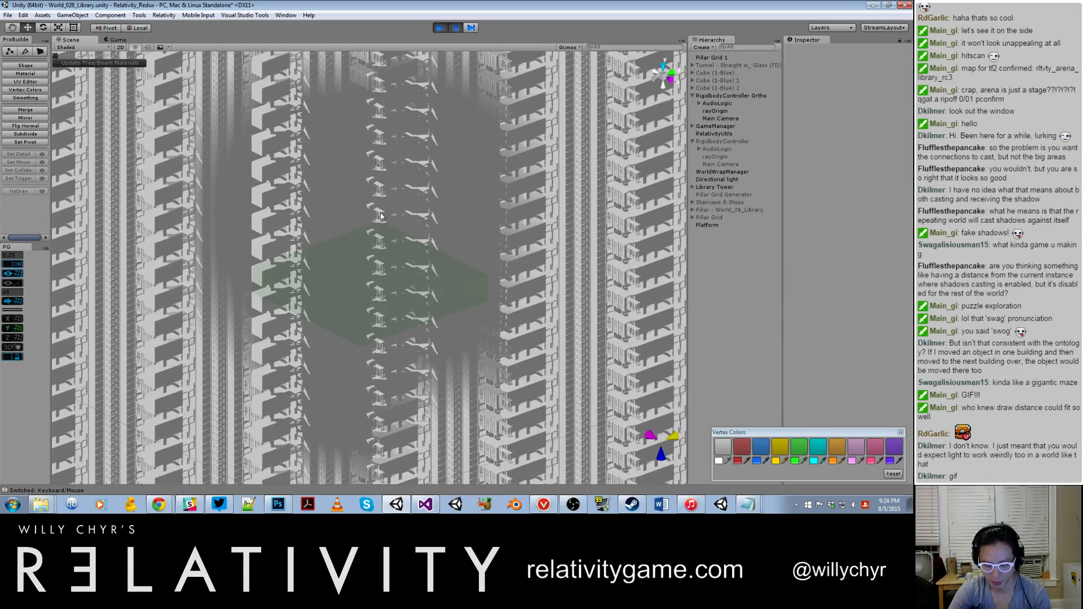
pyautogui.hotkey('ctrl', 'shift', 'p')
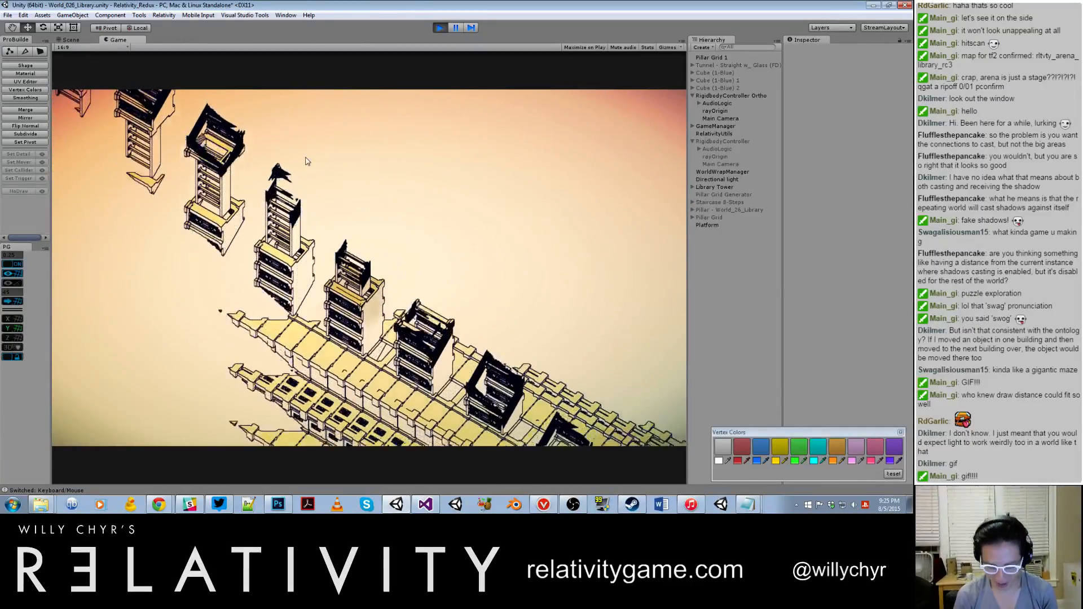
# Step: Pause play, start the frame-rate capture program, and return to the running game with its frame counter
pyautogui.hotkey('ctrl', 'shift', 'p')
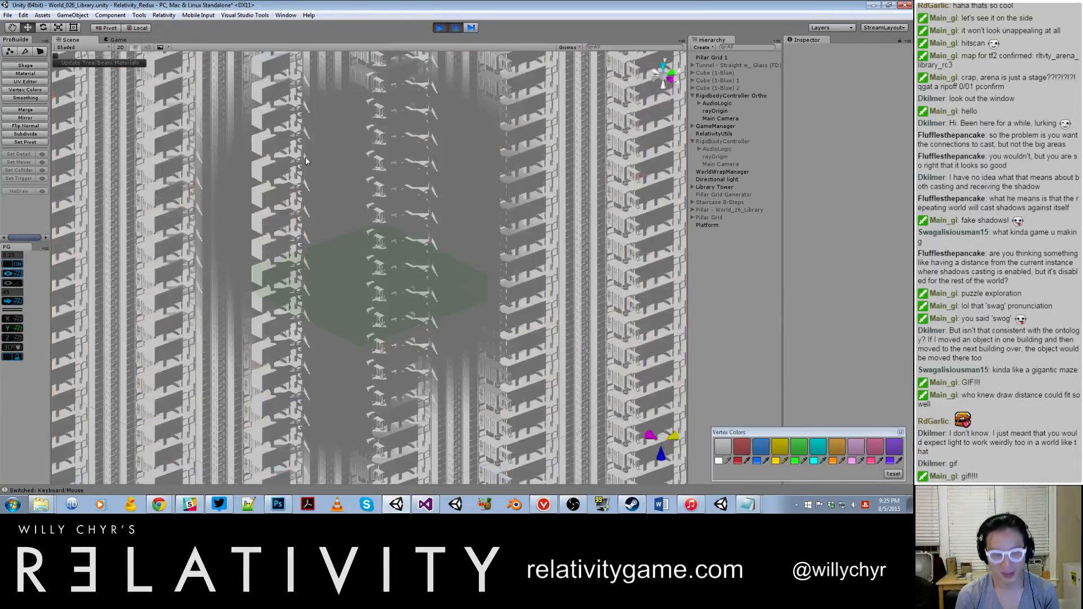
pyautogui.click(604, 507)
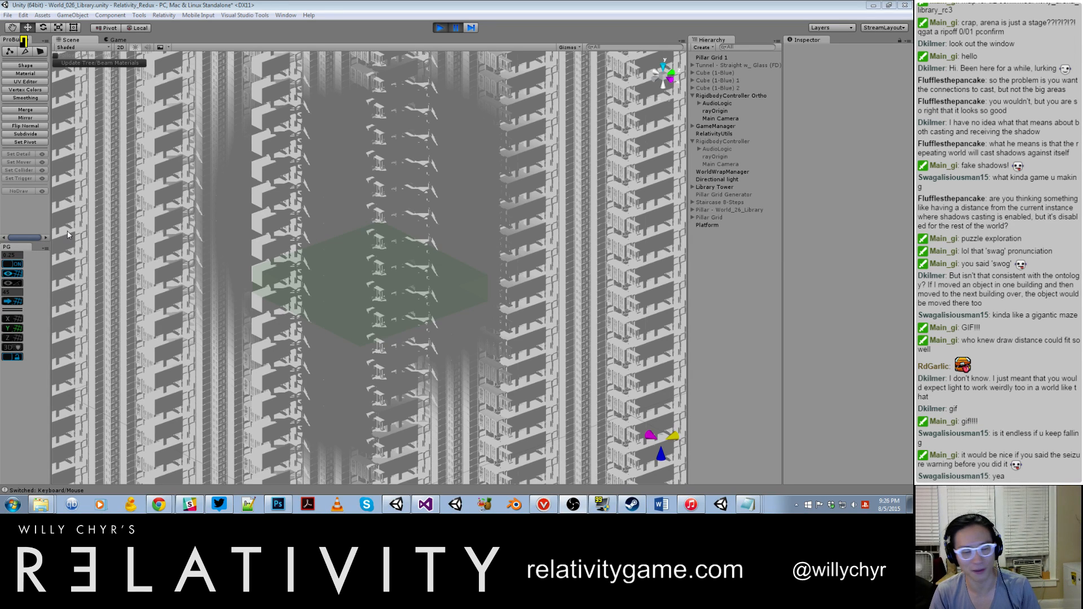
pyautogui.click(452, 205)
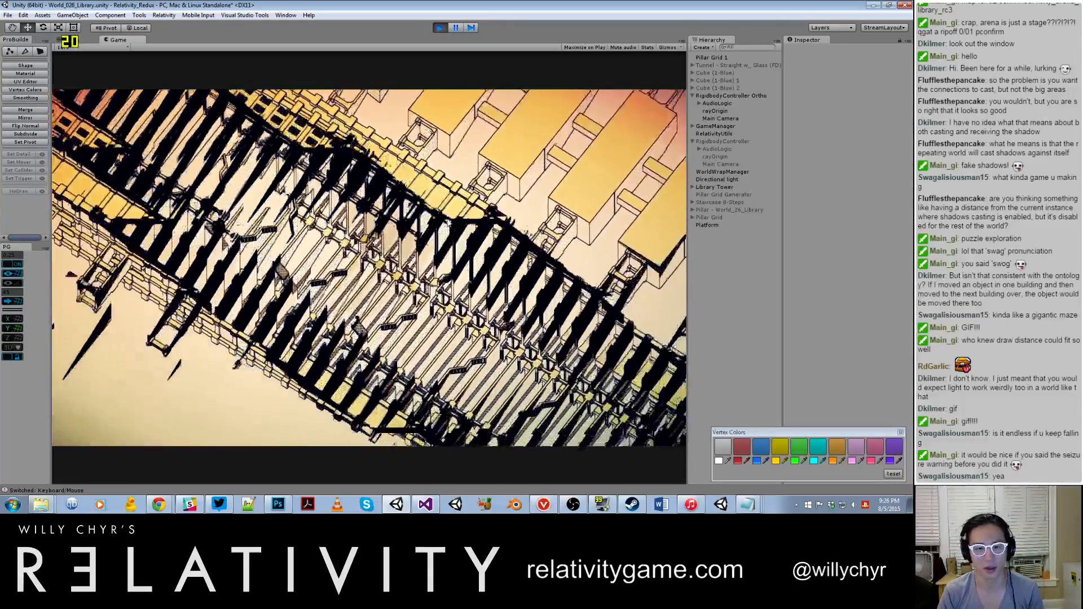
# Step: Pause the game and set the projection of RigidbodyController Ortho's Main Camera back to Perspective
pyautogui.hotkey('ctrl', 'shift', 'p')
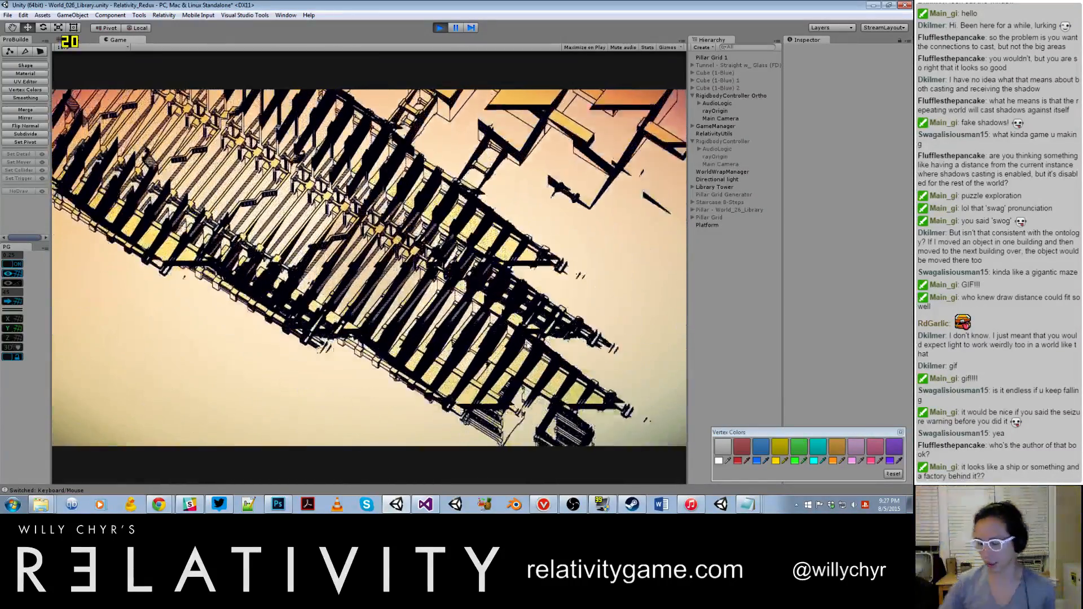
pyautogui.hotkey('ctrl', '1')
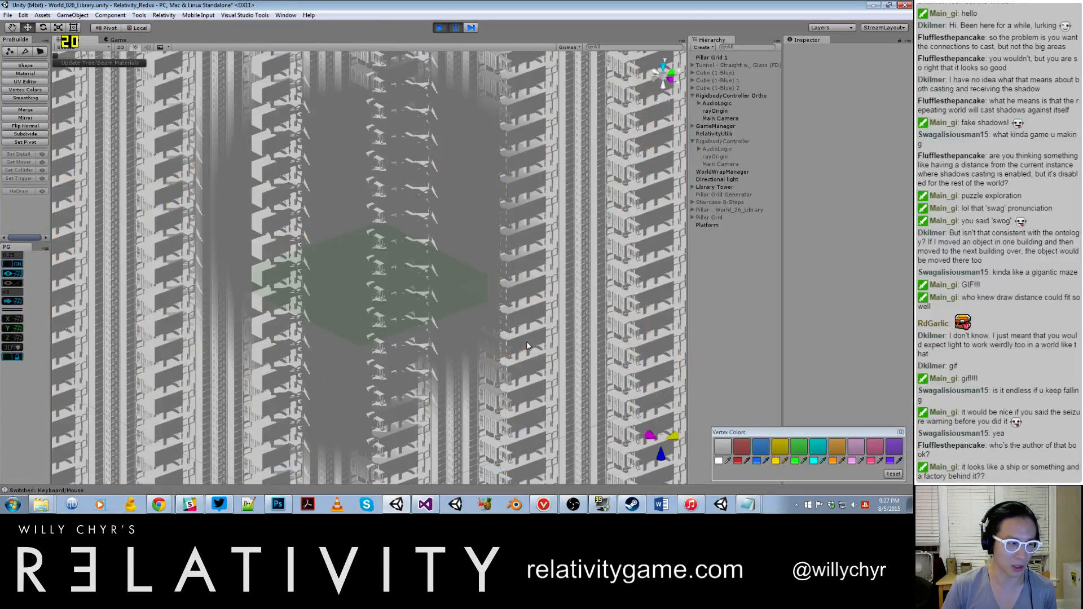
pyautogui.click(718, 119)
pyautogui.click(855, 156)
pyautogui.click(858, 154)
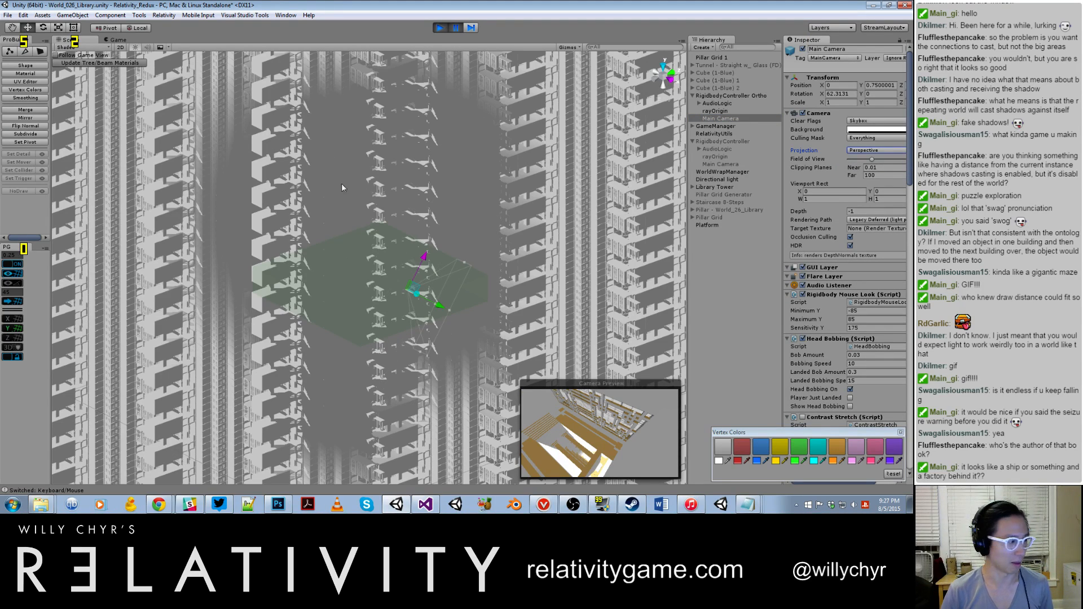
pyautogui.click(329, 221)
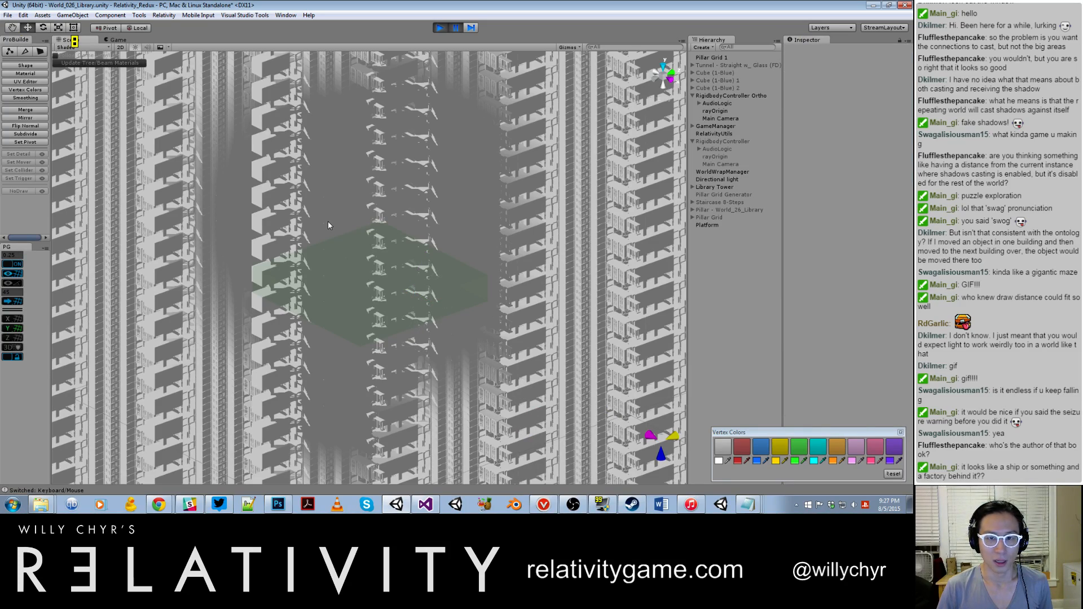
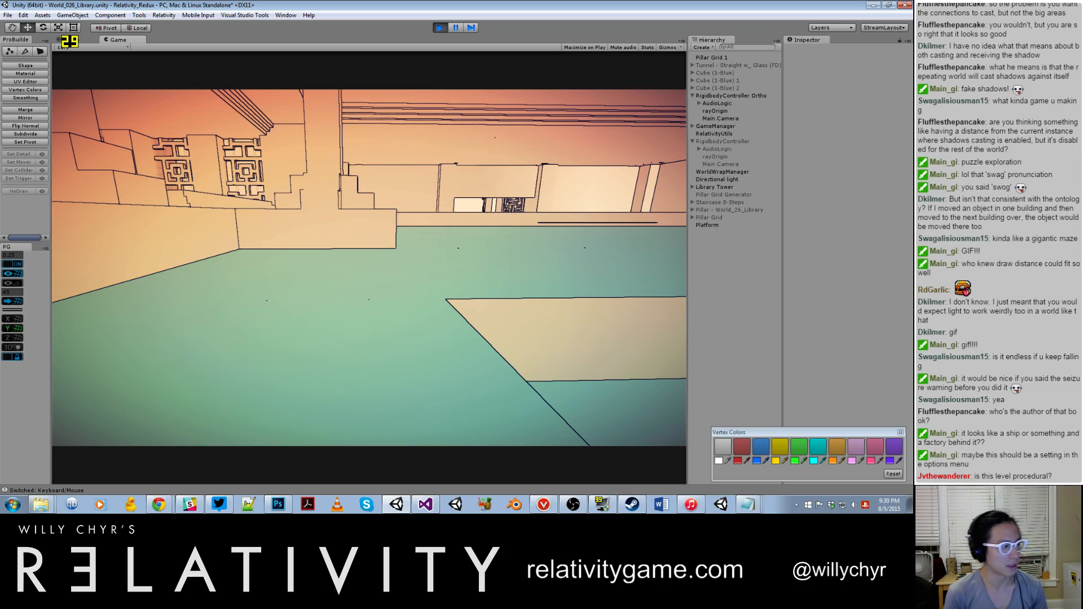
# Step: Move through the open interior and turn on noclip with the console command toggle_noclip
pyautogui.press('w')
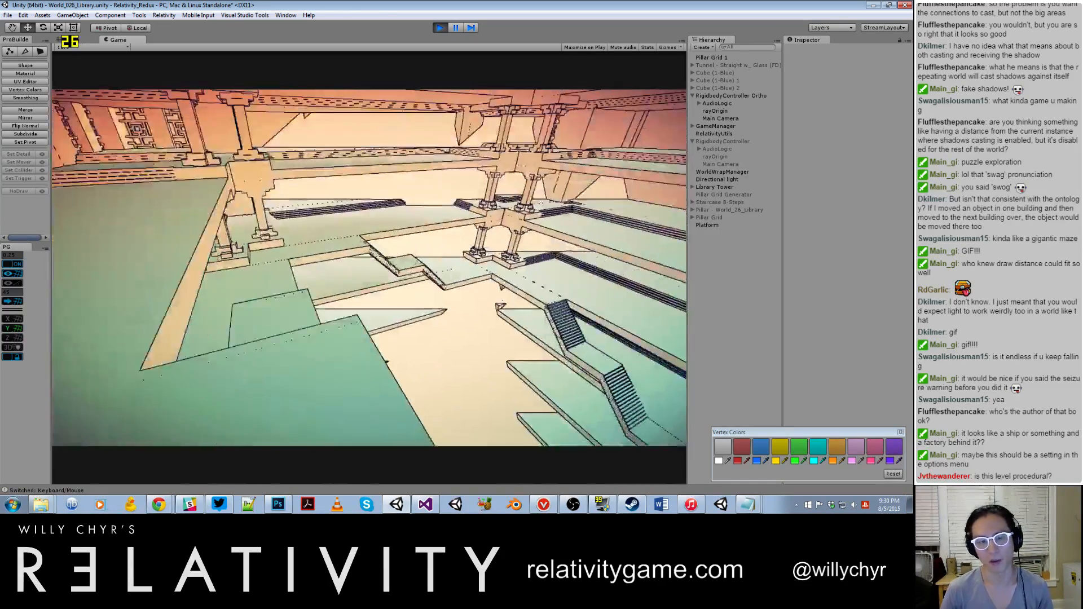
pyautogui.press('w')
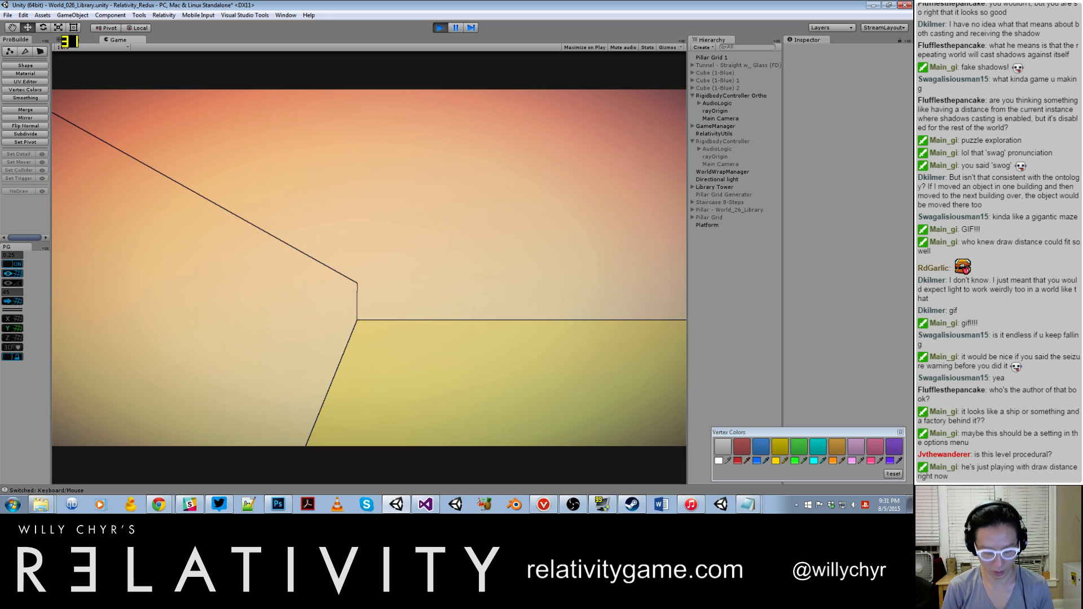
pyautogui.press('`')
pyautogui.write('toggle_noclip')
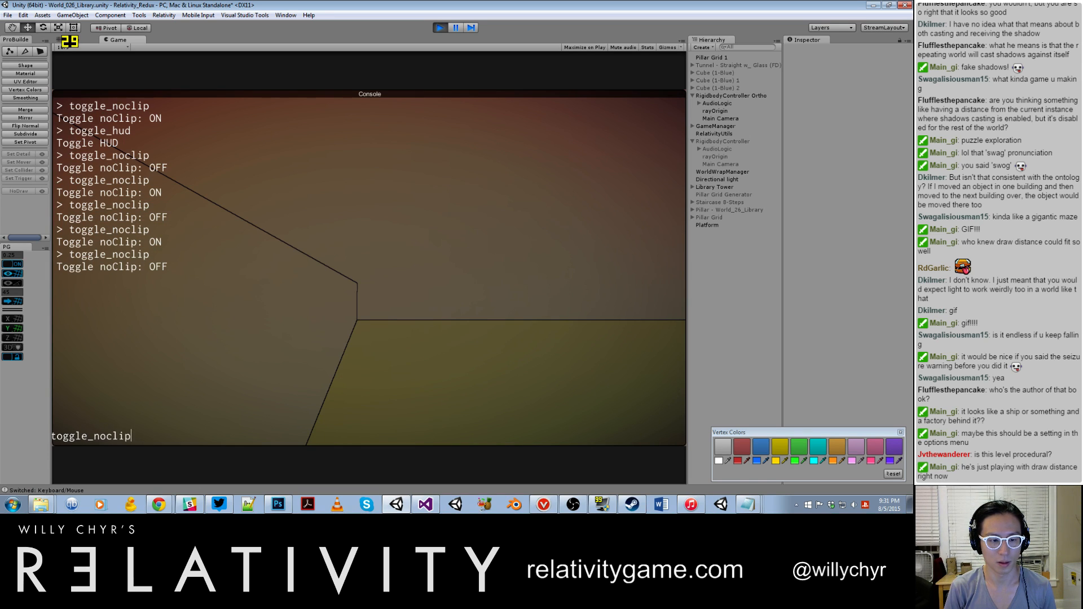
pyautogui.press('Return')
pyautogui.press('`')
# Step: Fly out of the building to view the repeated towers from outside, and release the game's mouse capture
pyautogui.press('w')
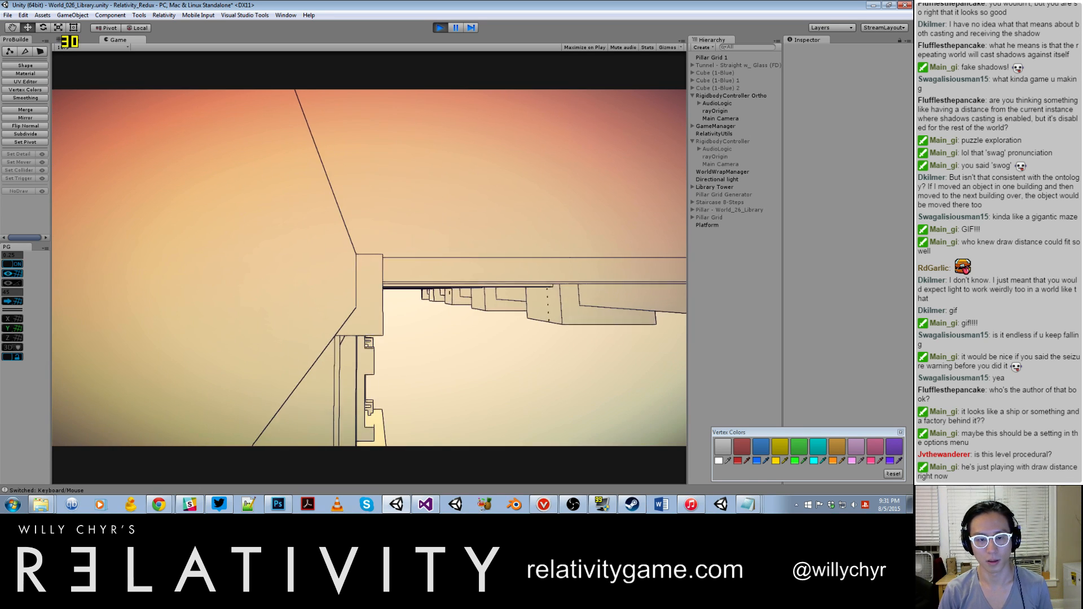
pyautogui.press('d')
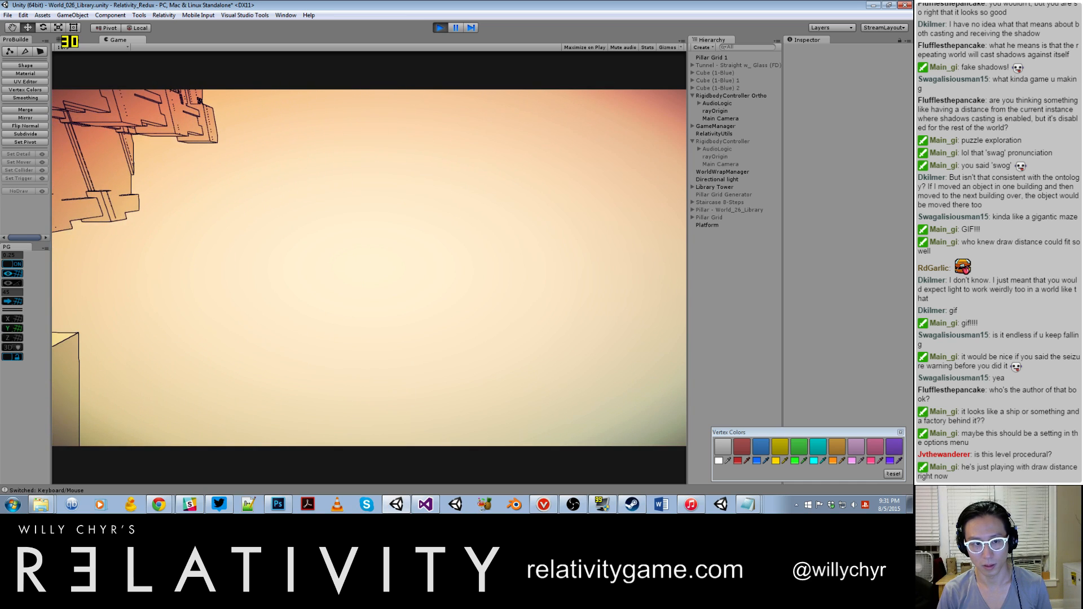
pyautogui.press('Escape')
pyautogui.press('Escape')
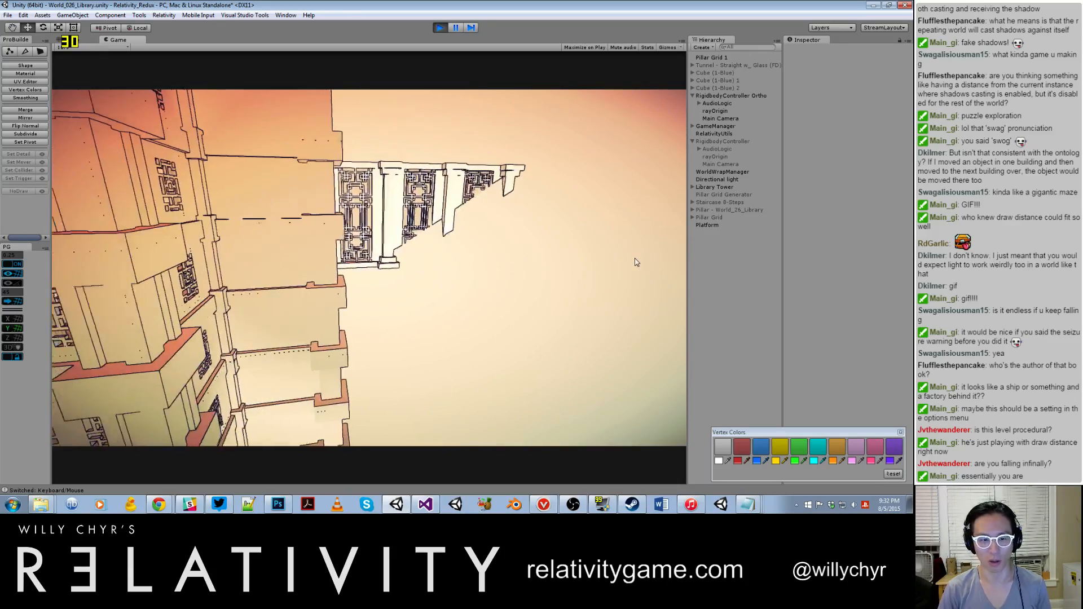
# Step: Set the noclip acceleration to 10 and max pan speed to 20 with set_noclip_speed, and fly sideways past the towers
pyautogui.press('`')
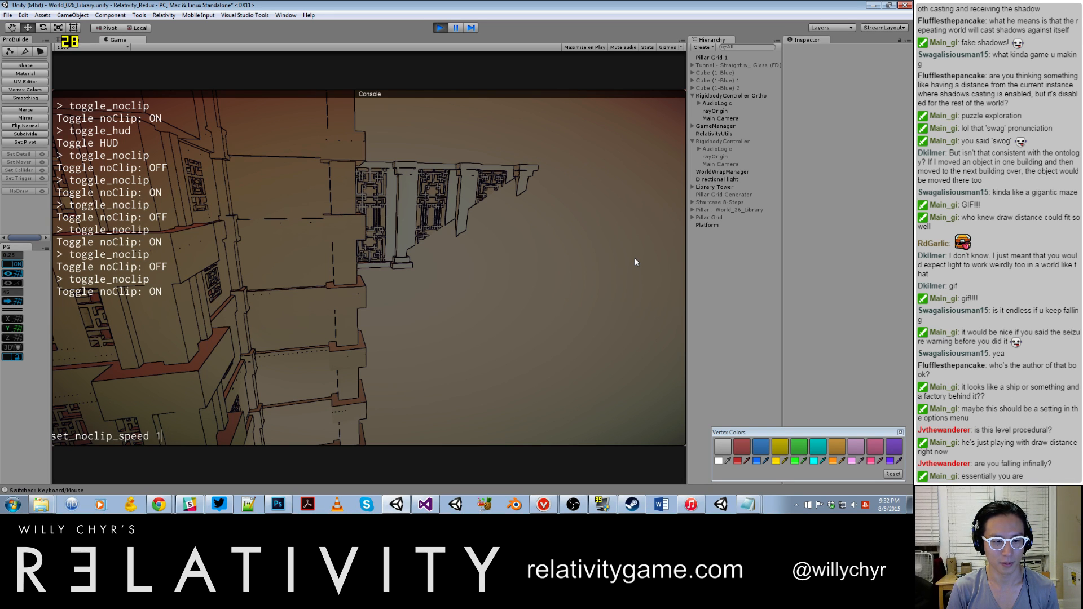
pyautogui.write(', 20')
pyautogui.press('Return')
pyautogui.press('a')
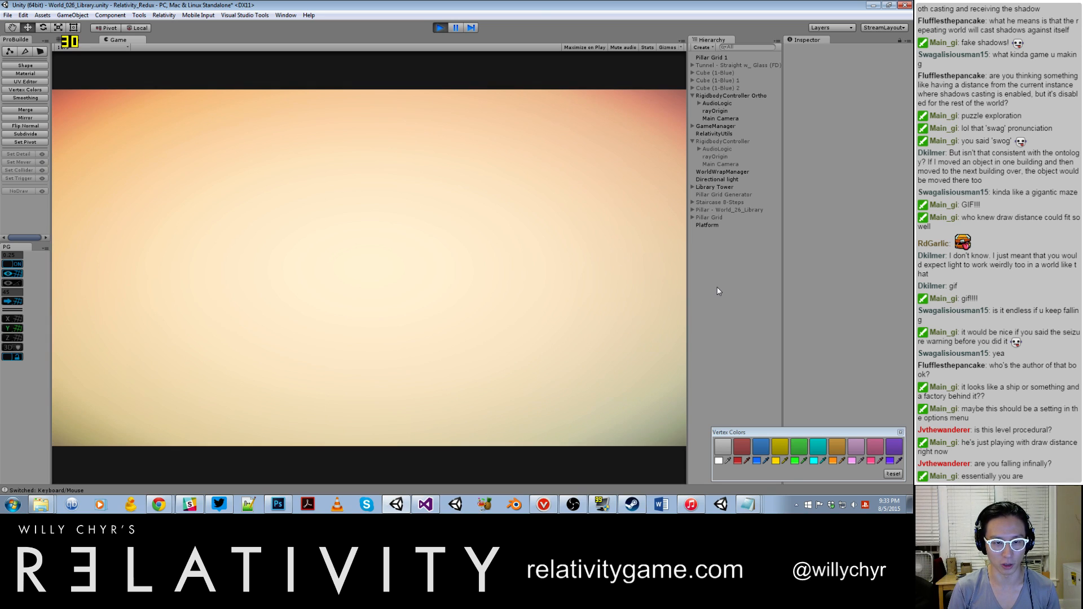
# Step: Raise the noclip acceleration to 30 and max pan speed to 50 with set_noclip_speed, and fly up to the lattice windows
pyautogui.press('`')
pyautogui.write('set_noclip_speed 3')
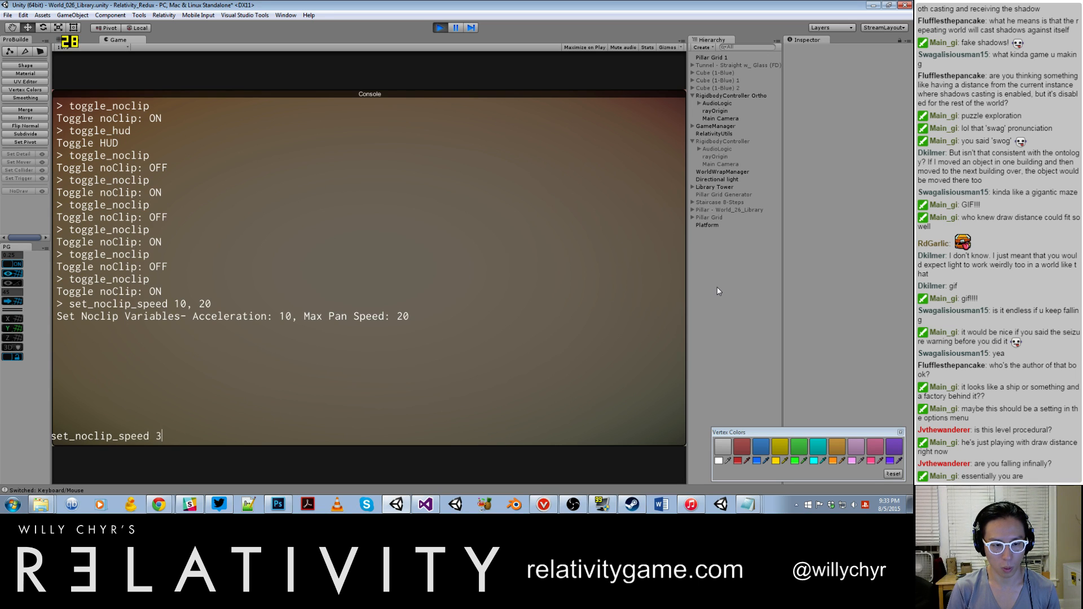
pyautogui.write('40')
pyautogui.press('Return')
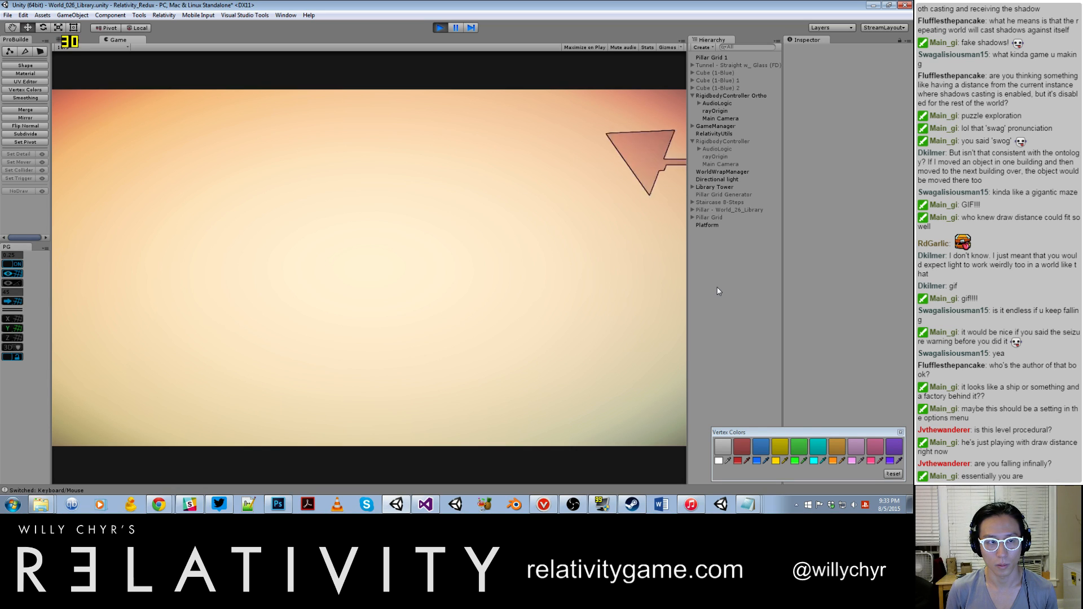
pyautogui.press('w')
pyautogui.press('w')
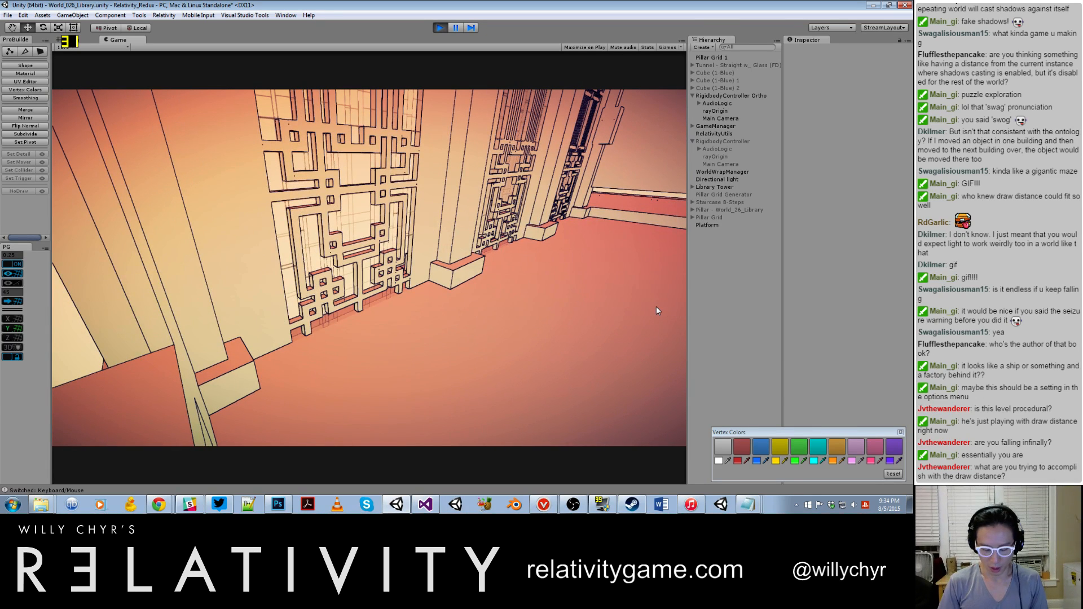
# Step: Pause play, deactivate RigidbodyController Ortho, activate RigidbodyController, and resume to view the towers through its camera
pyautogui.hotkey('ctrl', 'shift', 'p')
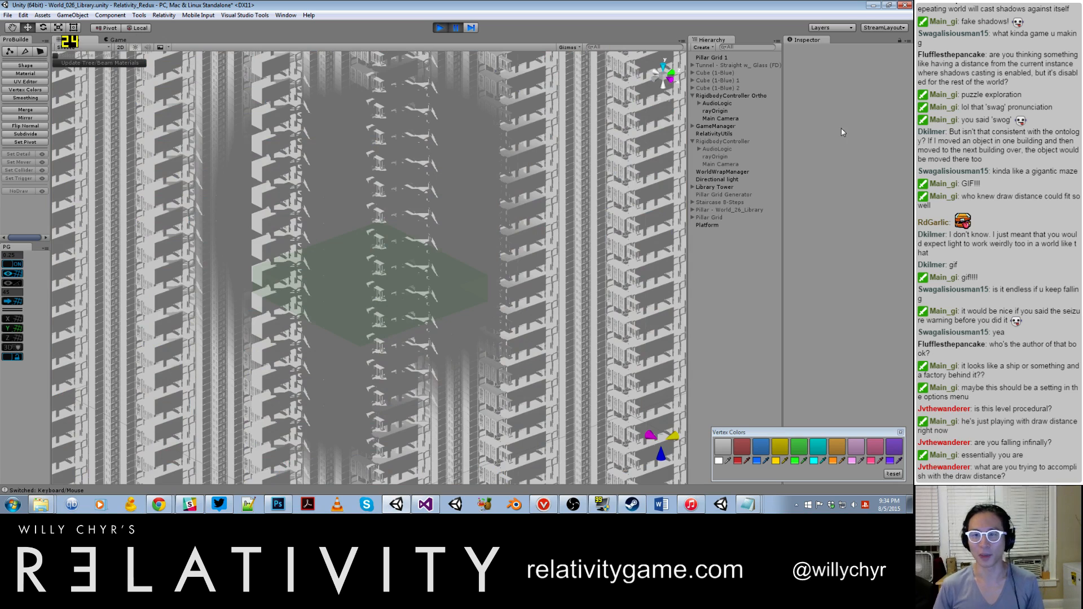
pyautogui.click(778, 96)
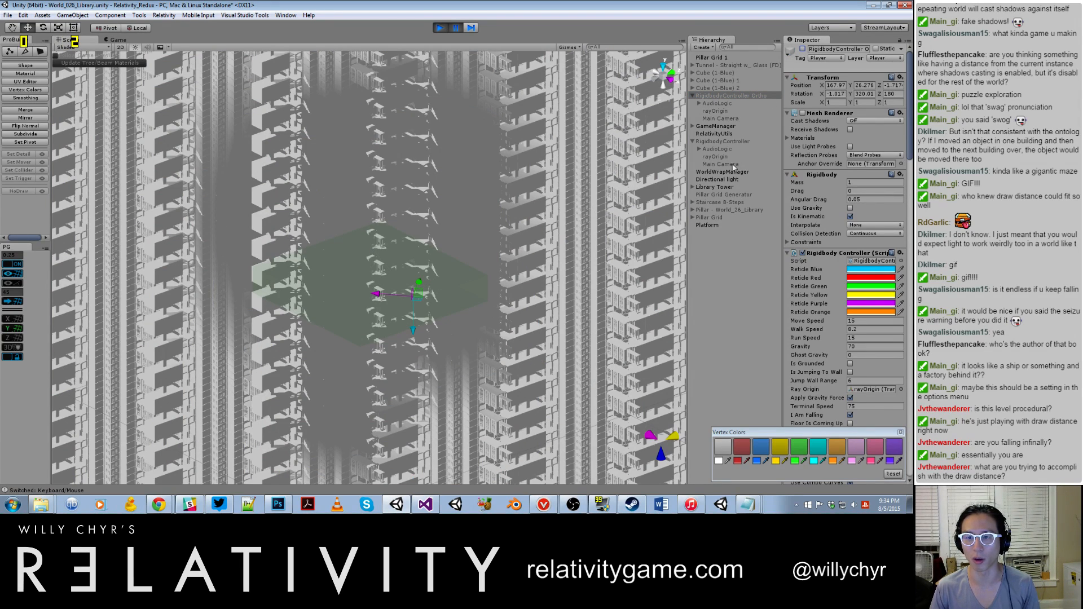
pyautogui.click(747, 144)
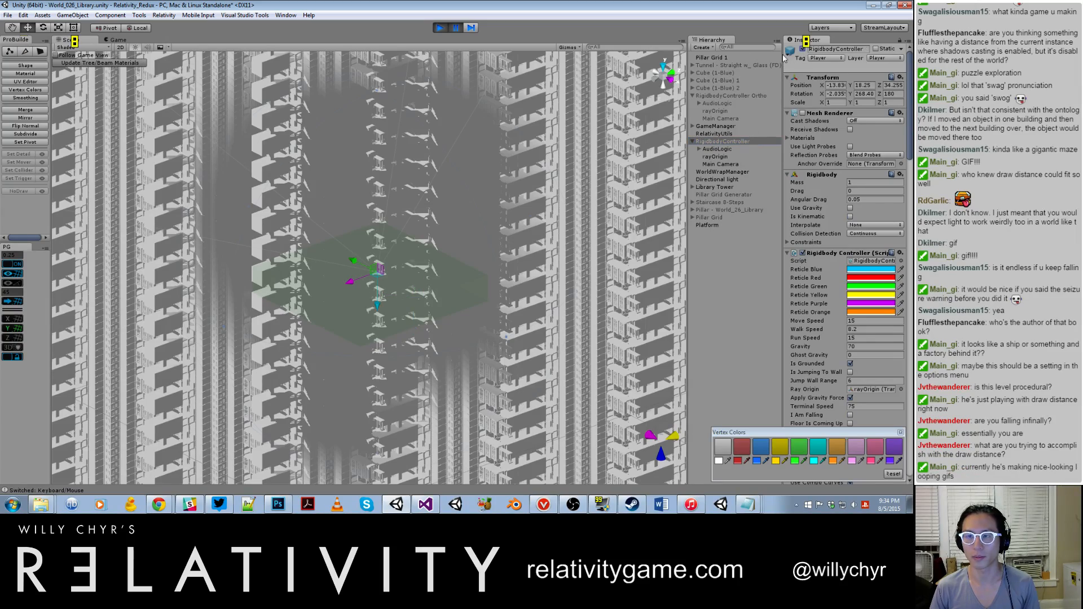
pyautogui.click(468, 155)
pyautogui.hotkey('ctrl', 'shift', 'p')
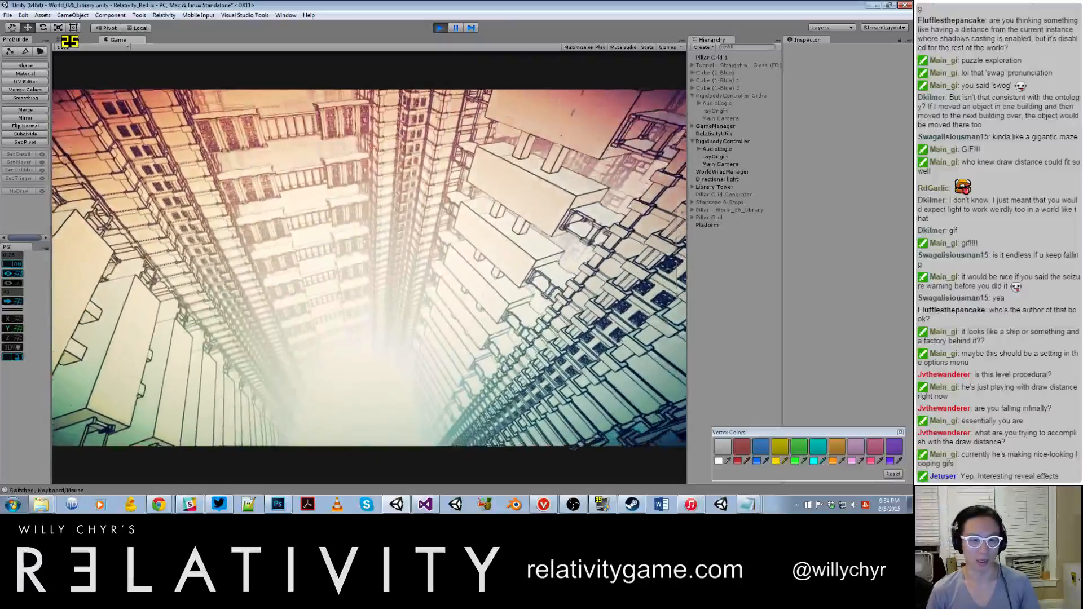
# Step: Pause play and switch back by deactivating RigidbodyController and selecting RigidbodyController Ortho for reactivation
pyautogui.hotkey('ctrl', '1')
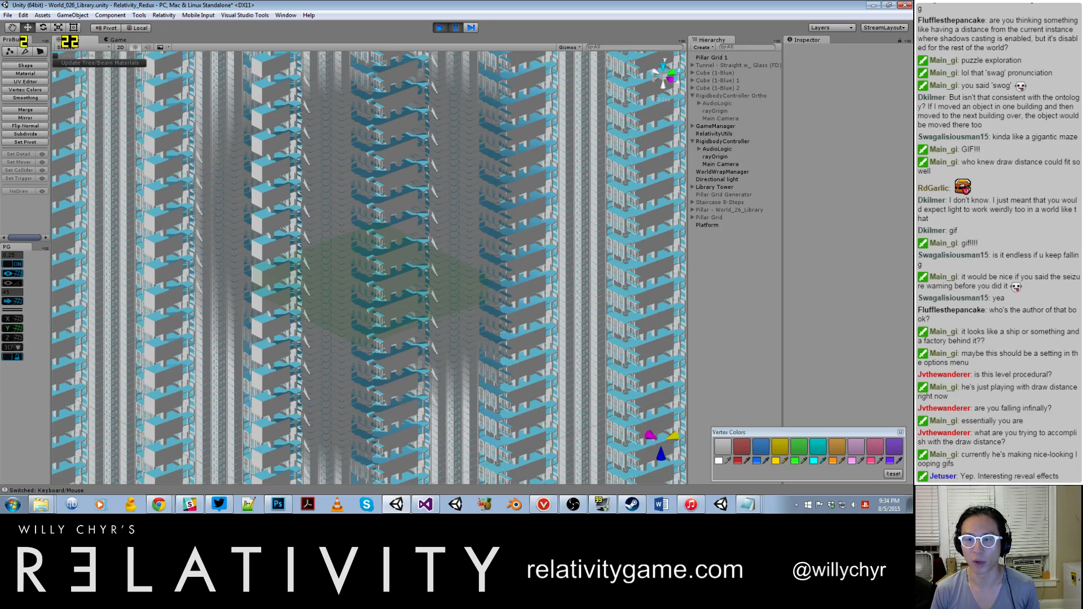
pyautogui.click(725, 141)
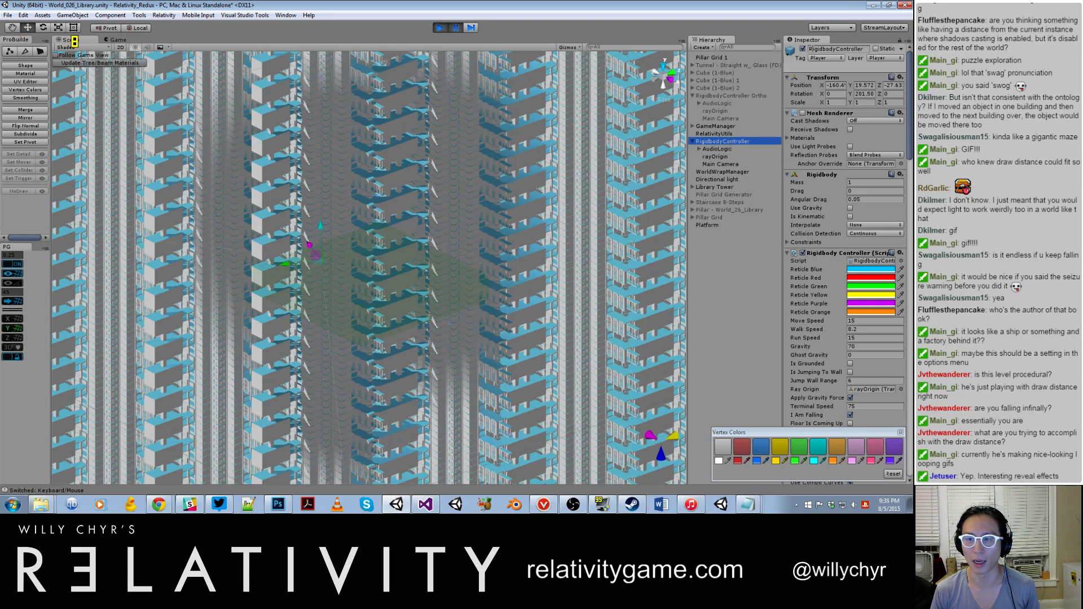
pyautogui.click(802, 49)
pyautogui.click(728, 95)
pyautogui.click(803, 49)
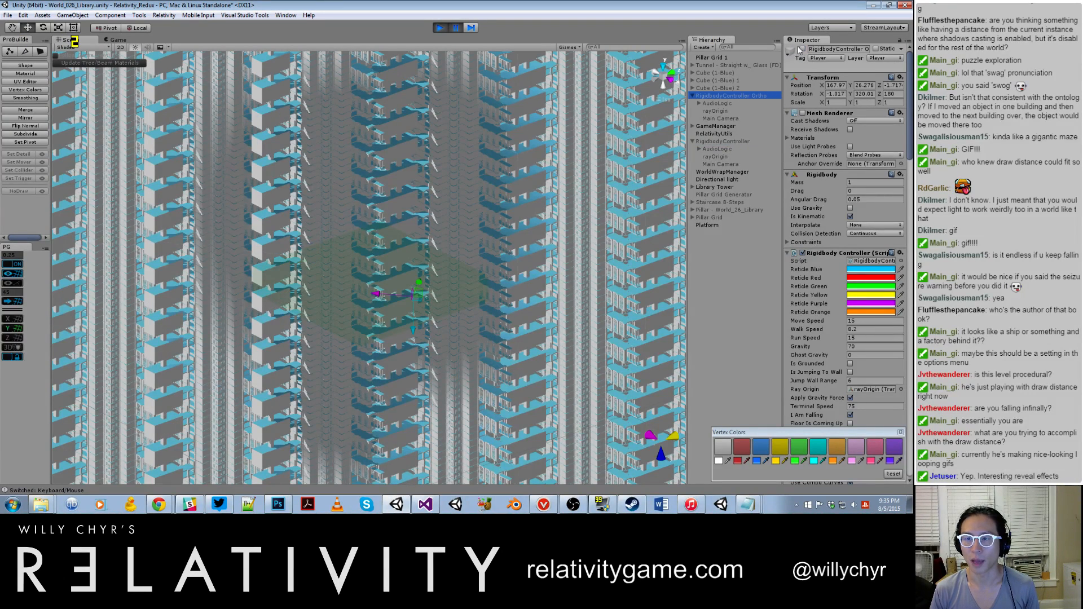
# Step: Set the projection of RigidbodyController Ortho's Main Camera to Orthographic, select WorldWrapManager, and resume the game
pyautogui.click(725, 118)
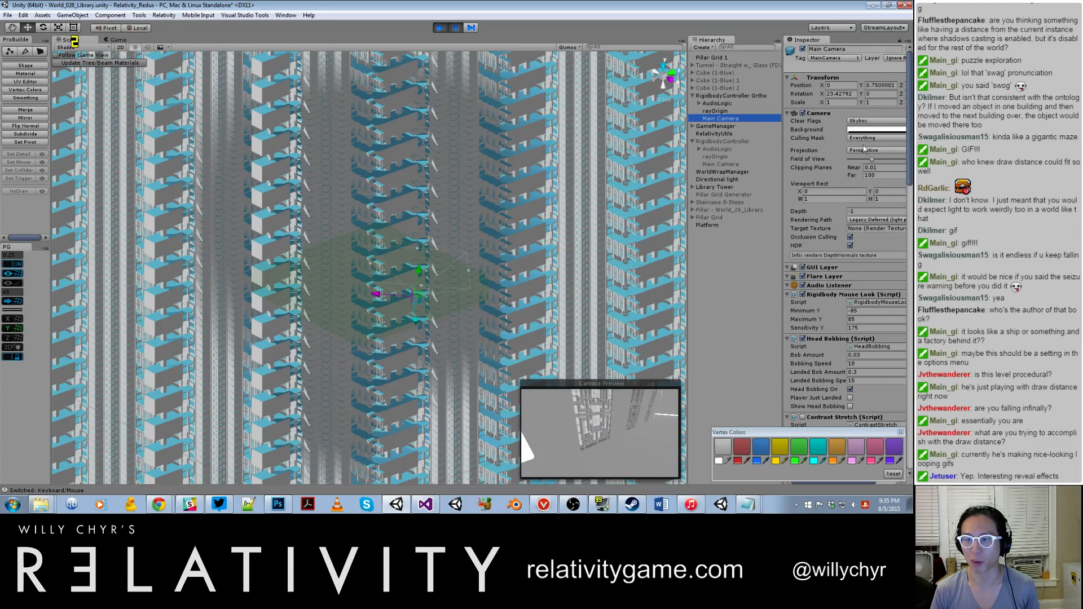
pyautogui.click(865, 150)
pyautogui.click(867, 172)
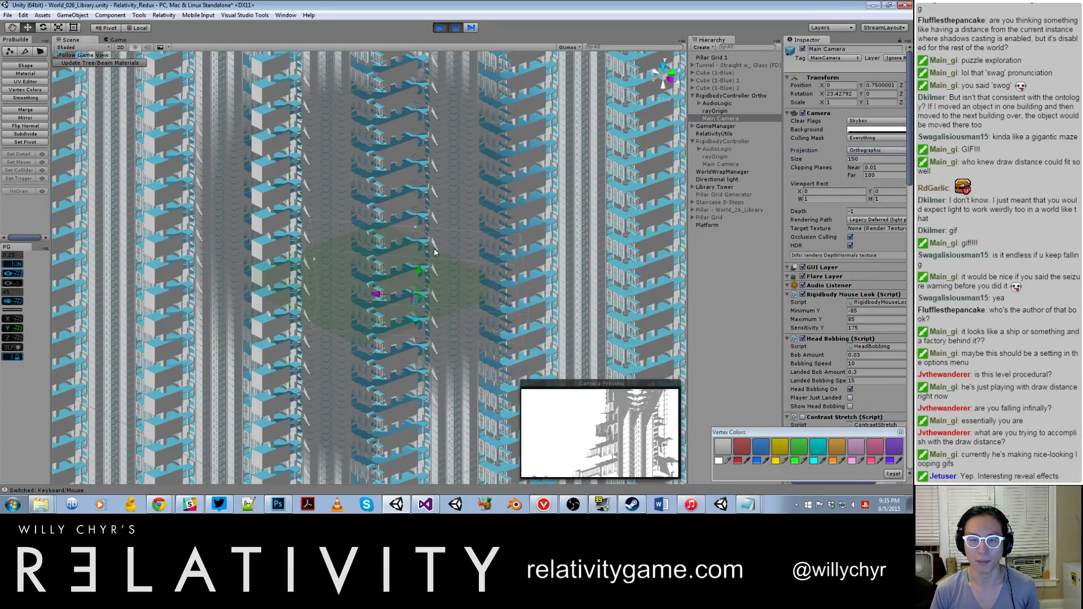
pyautogui.click(723, 171)
pyautogui.hotkey('ctrl', 'shift', 'p')
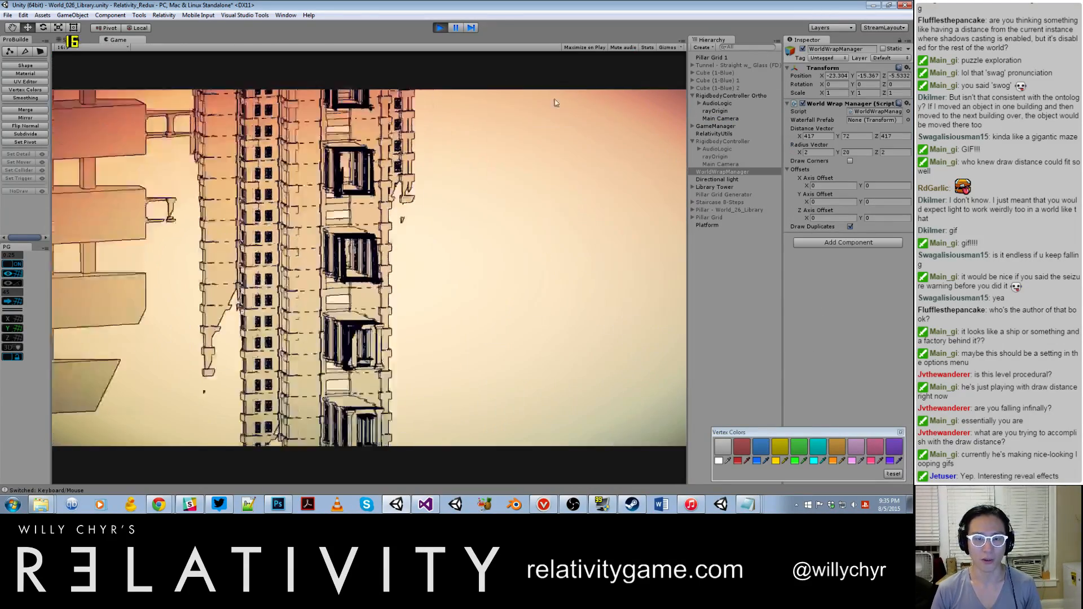
# Step: Toggle noclip off with the console command toggle_noclip and close the console
pyautogui.press('`')
pyautogui.write('toggle_noclip')
pyautogui.press('Return')
pyautogui.press('`')
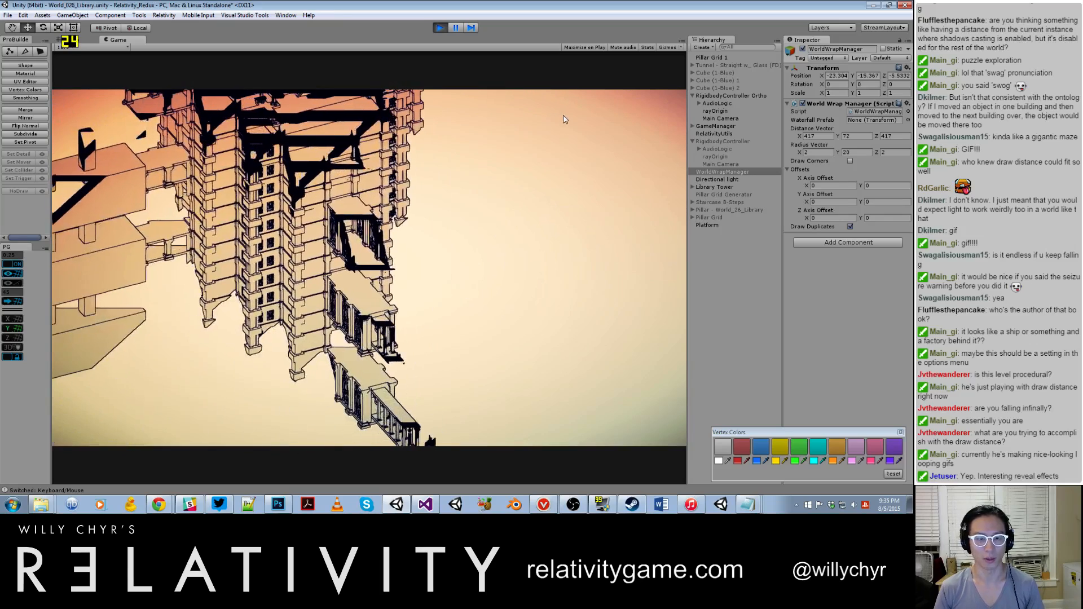
# Step: Pause to check RigidbodyController Ortho in the scene, resume the game, and turn noclip back on with toggle_noclip
pyautogui.hotkey('ctrl', '1')
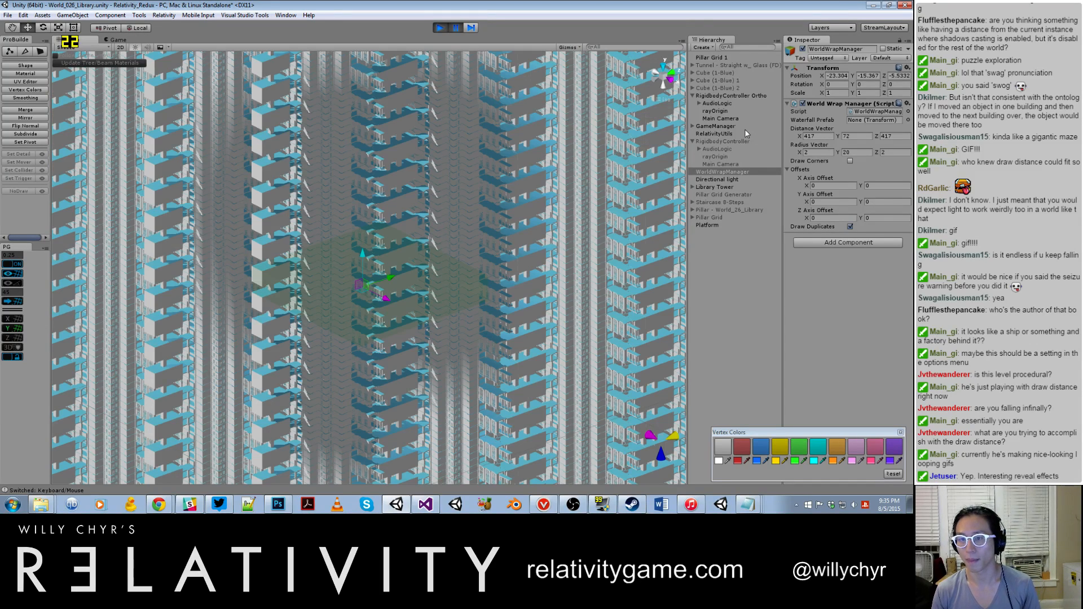
pyautogui.click(738, 96)
pyautogui.click(434, 144)
pyautogui.hotkey('ctrl', '2')
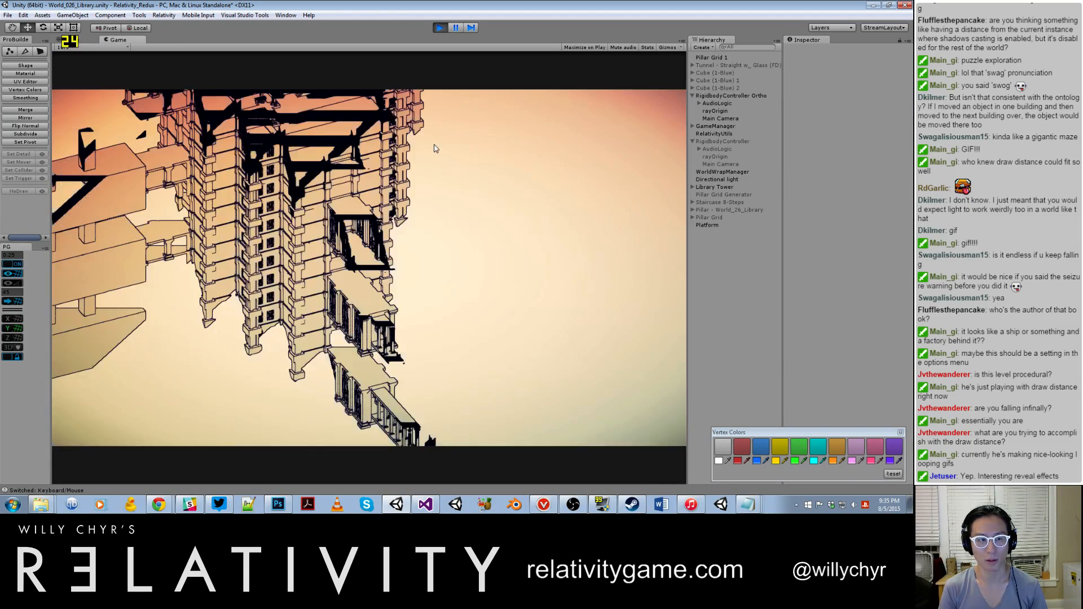
pyautogui.press('`')
pyautogui.write('toggle_noclip')
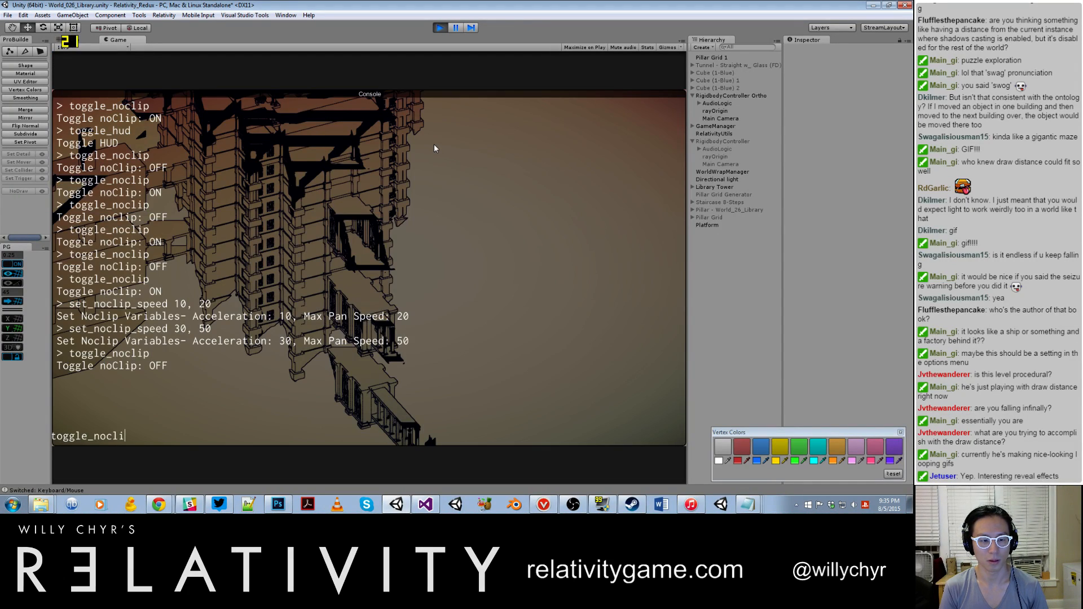
pyautogui.press('Return')
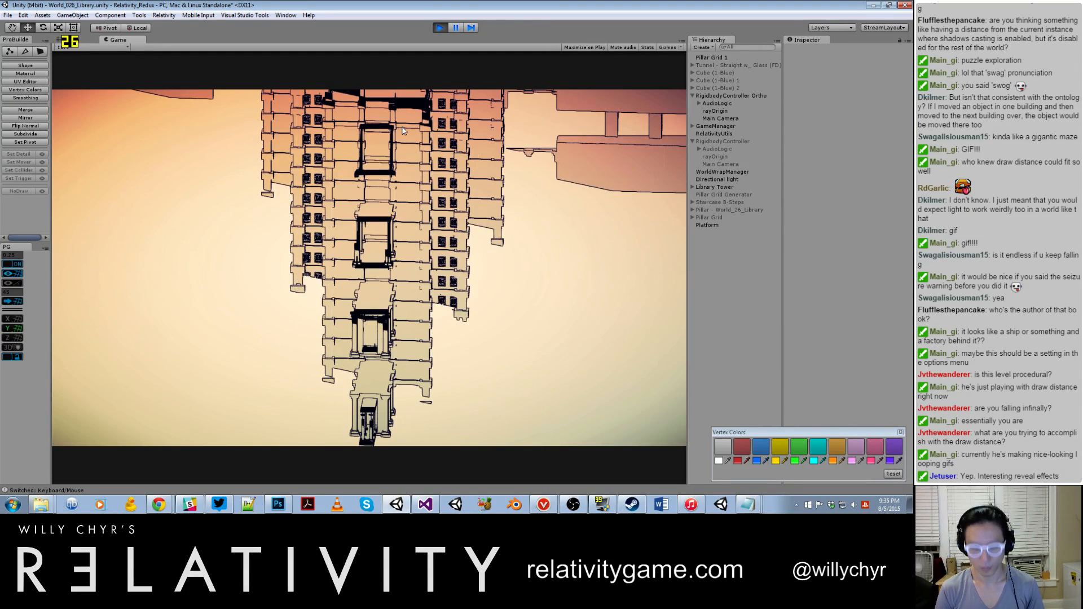
# Step: Exit play mode, activate RigidbodyController Ortho, and deactivate RigidbodyController in the scene
pyautogui.hotkey('ctrl', '1')
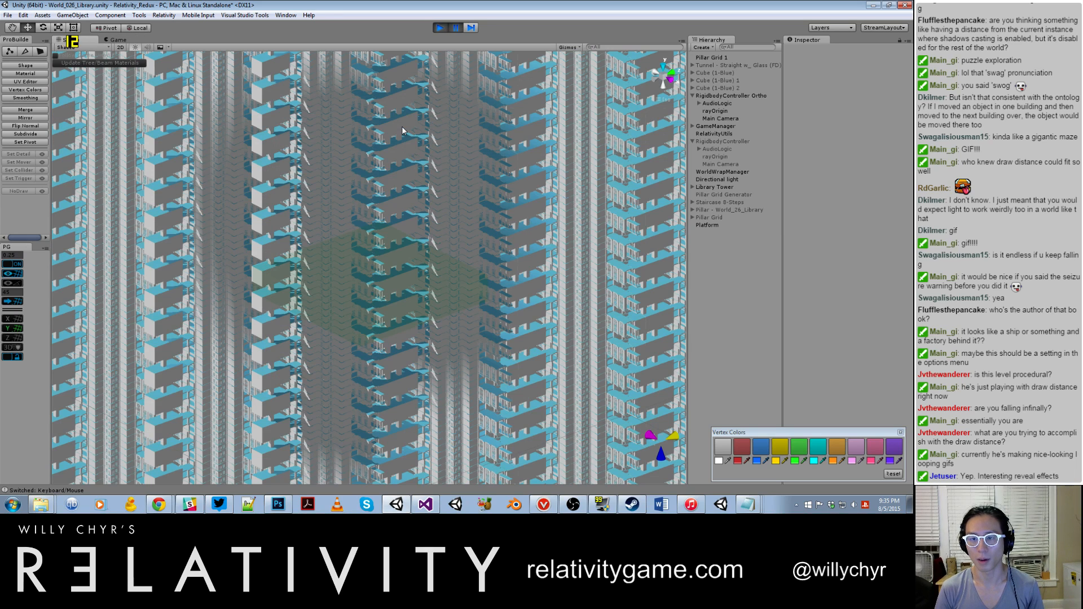
pyautogui.hotkey('ctrl', 'p')
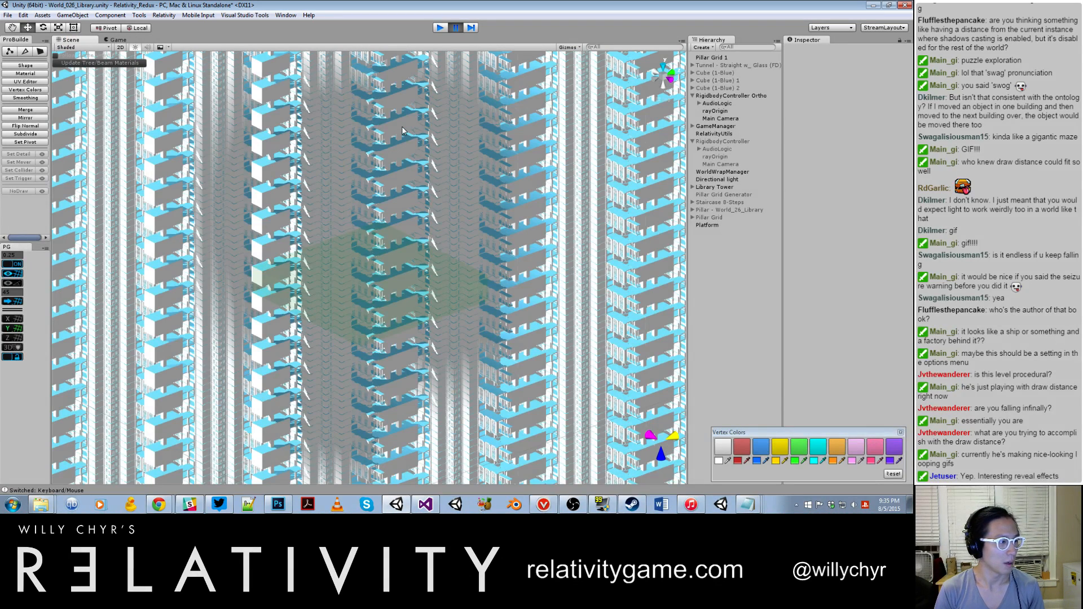
pyautogui.hotkey('ctrl', 'p')
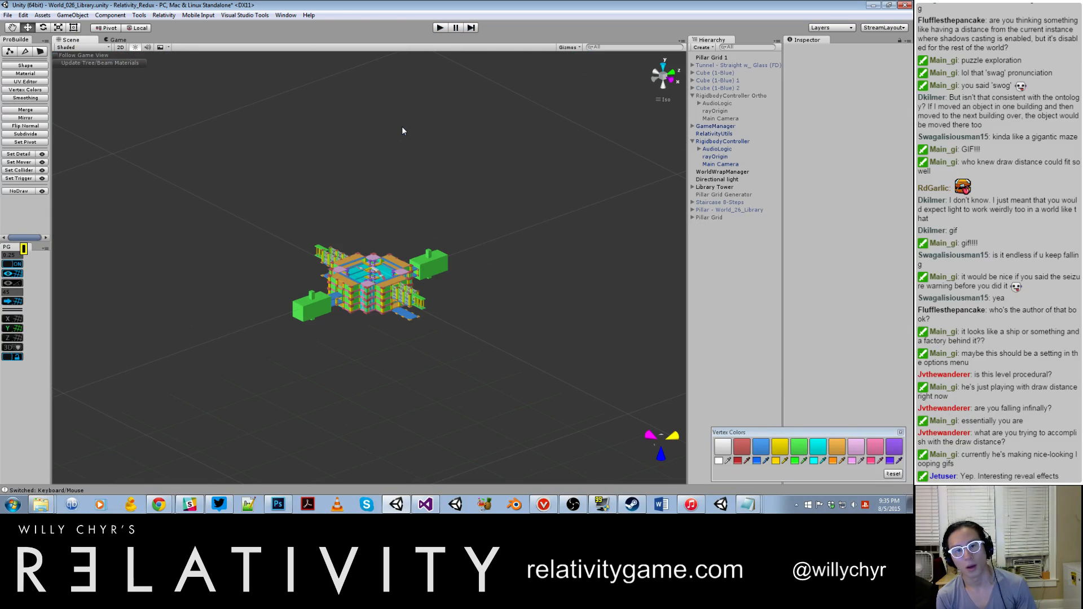
pyautogui.click(736, 96)
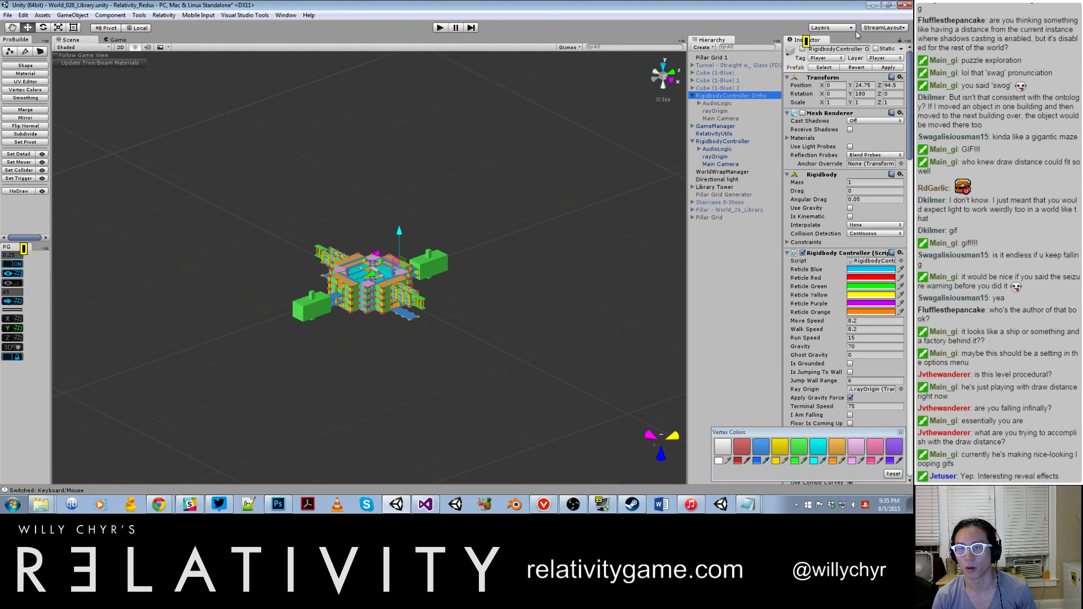
pyautogui.click(723, 142)
pyautogui.click(803, 49)
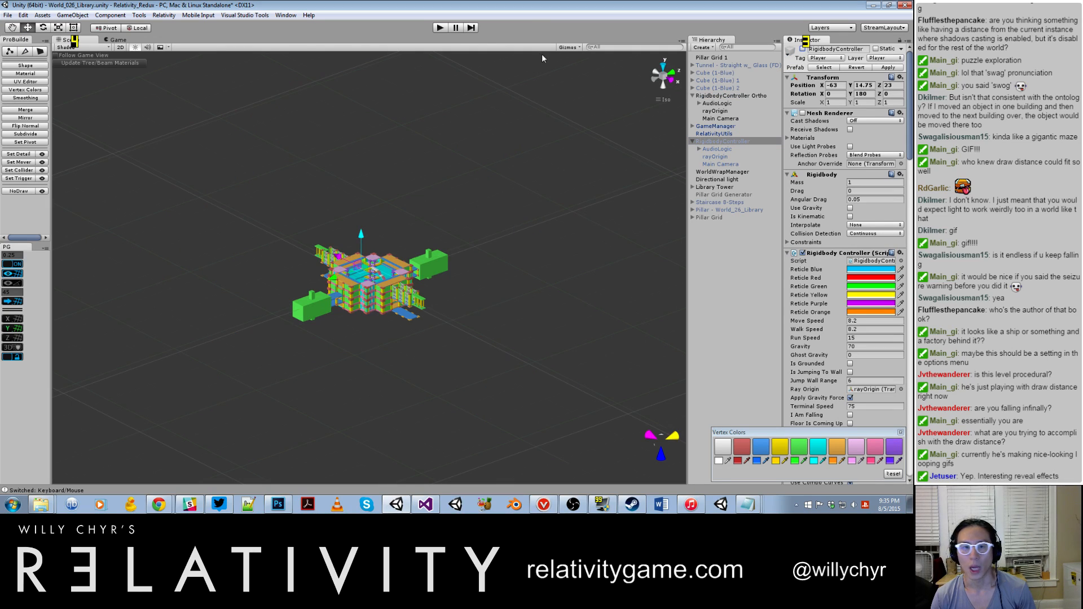
# Step: Start play mode with the orthographic controller and turn on noclip with the console command toggle_noclip
pyautogui.click(440, 27)
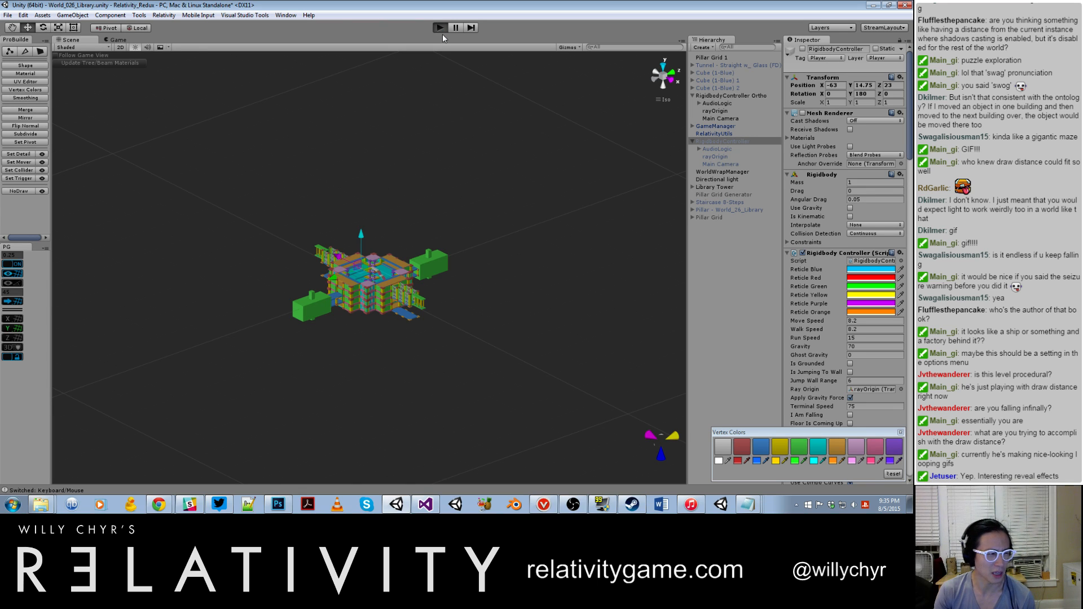
pyautogui.click(440, 27)
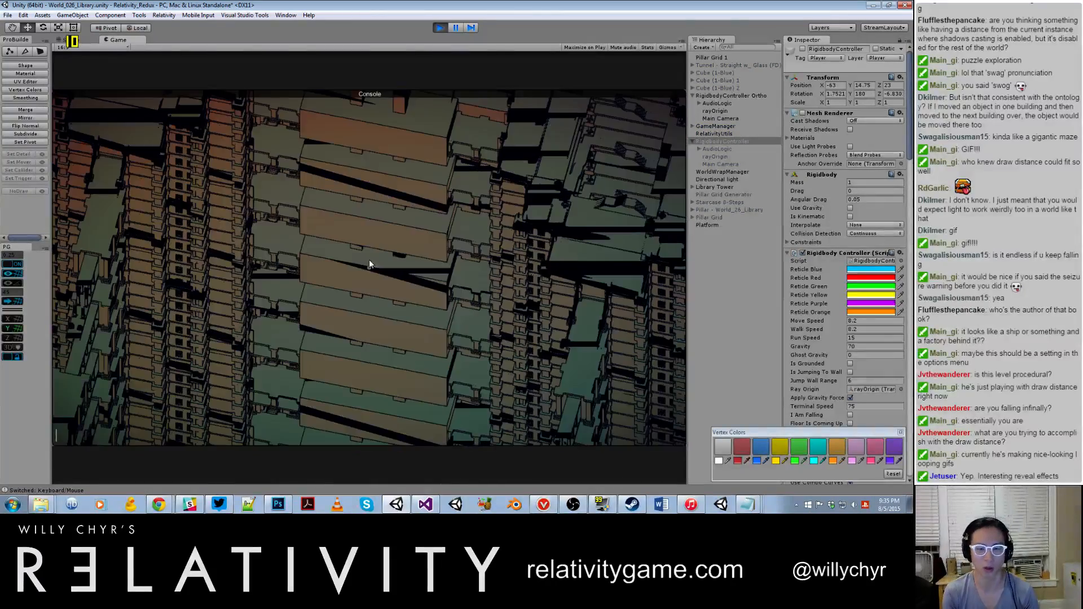
pyautogui.press('`')
pyautogui.write('toggle_noclip')
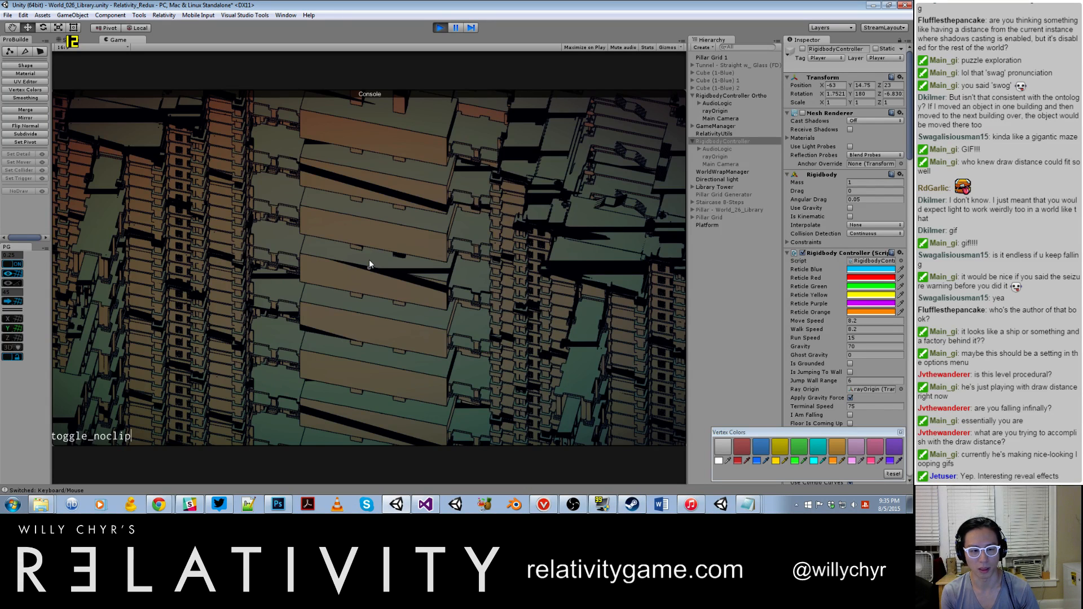
pyautogui.press('Return')
# Step: Toggle the HUD with the console command toggle_hud and close the console
pyautogui.write('to')
pyautogui.press('BackSpace')
pyautogui.press('BackSpace')
pyautogui.press('BackSpace')
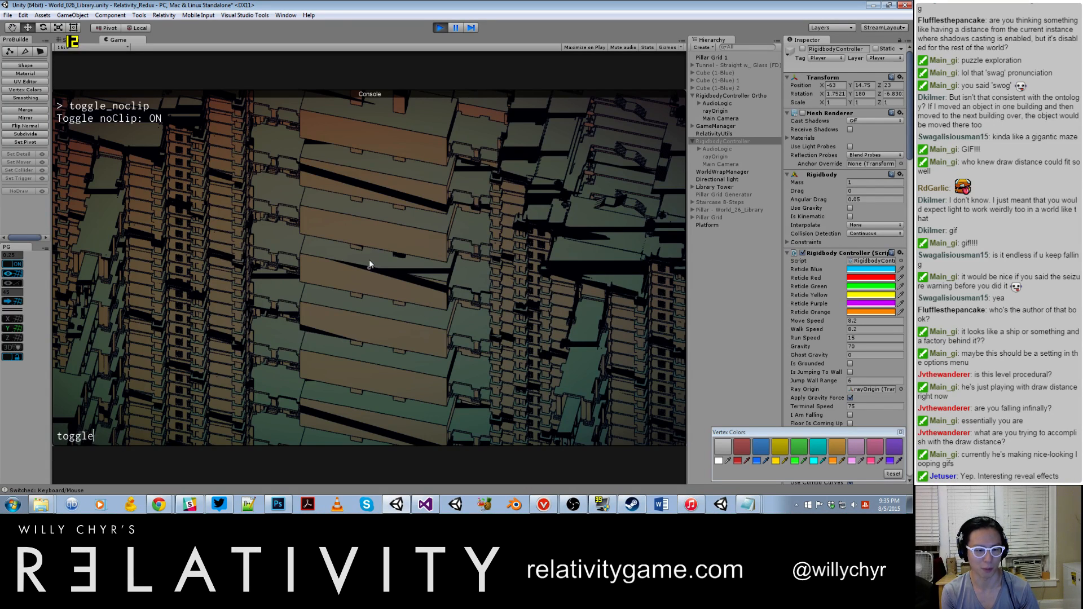
pyautogui.press('`')
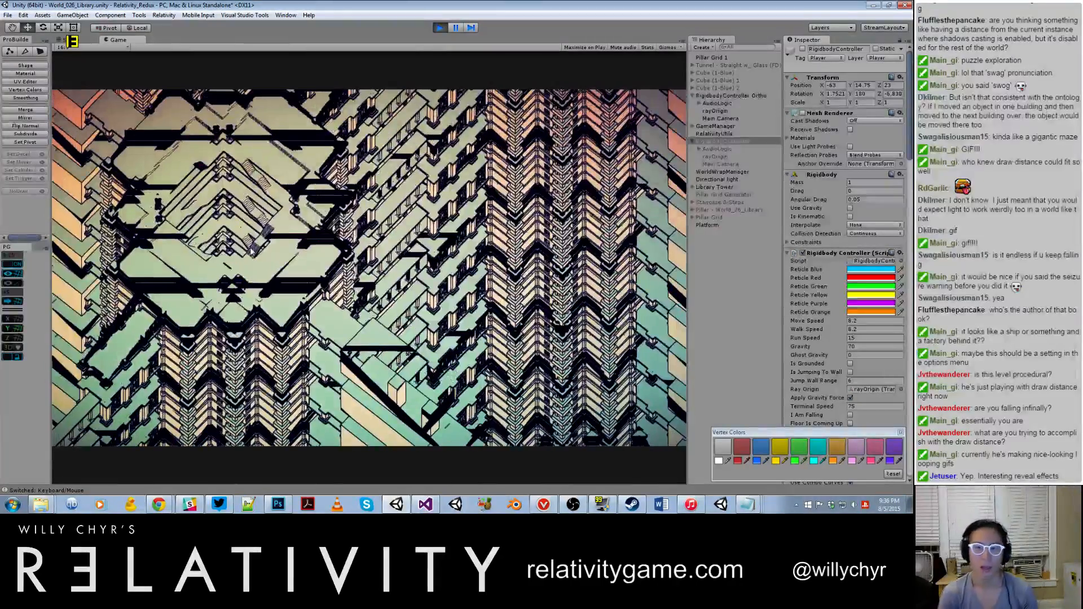
# Step: Pause the game, set the projection of RigidbodyController Ortho's Main Camera to Perspective, and resume play
pyautogui.hotkey('ctrl', 'shift', 'p')
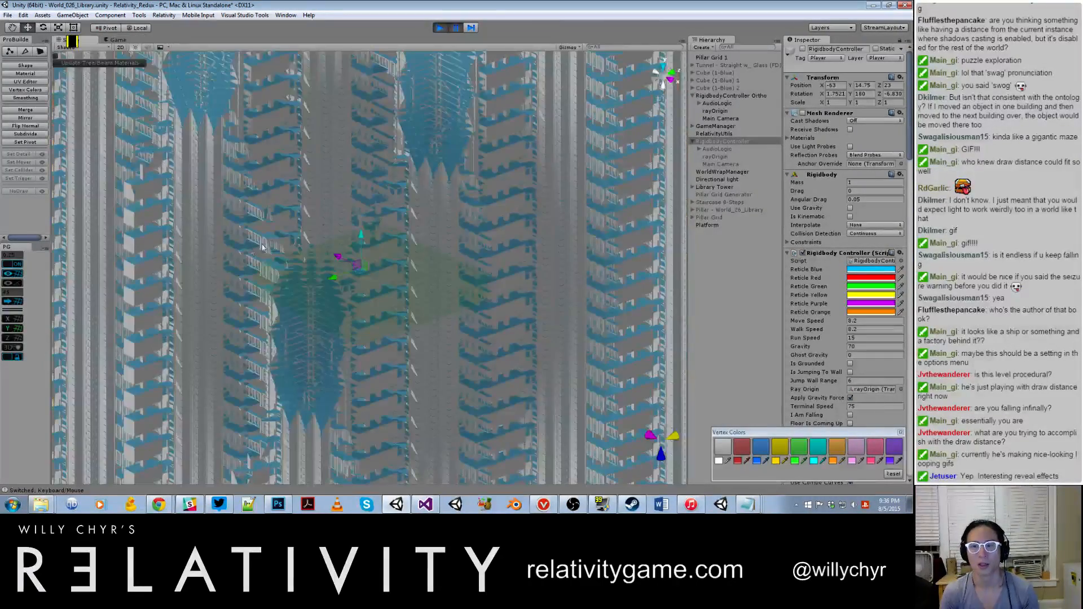
pyautogui.click(725, 118)
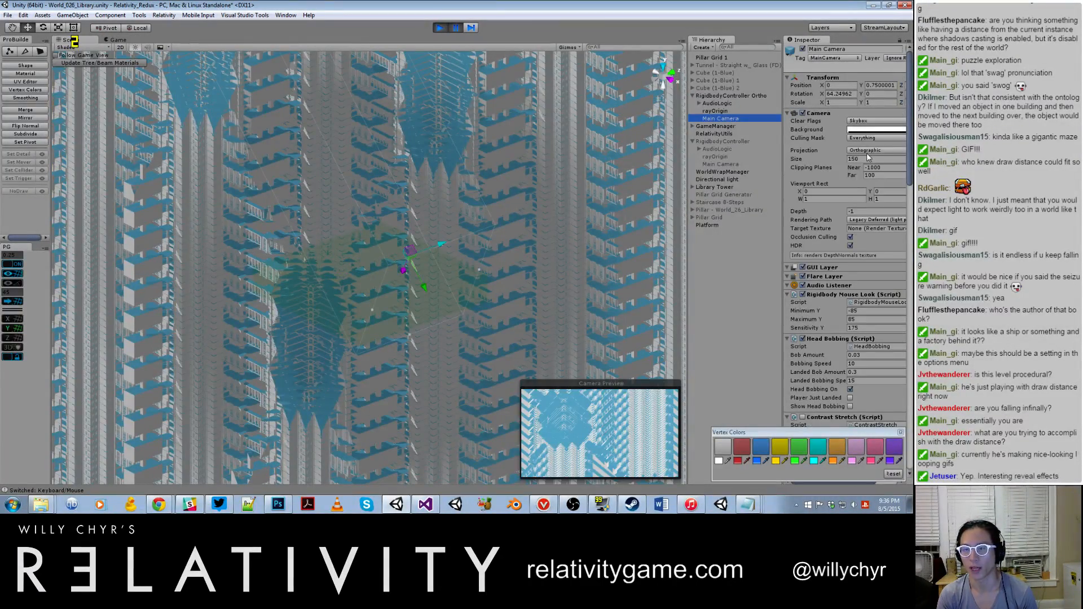
pyautogui.click(865, 151)
pyautogui.click(866, 158)
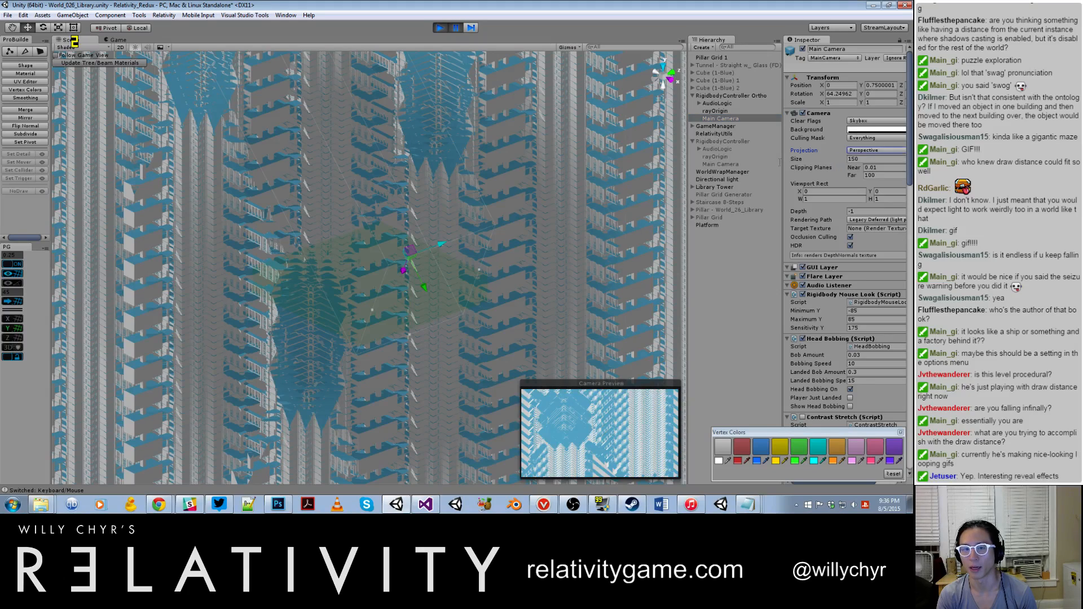
pyautogui.click(459, 202)
pyautogui.hotkey('ctrl', 'shift', 'p')
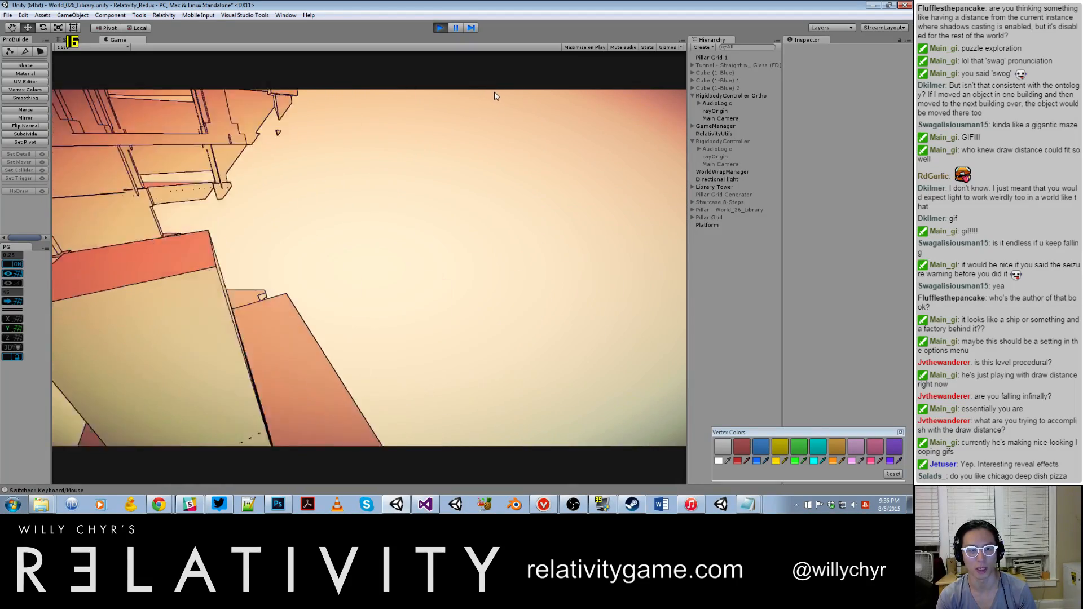
# Step: Set the noclip acceleration to 30 and max pan speed to 0 with the console command set_noclip_speed 30, 0
pyautogui.press('`')
pyautogui.write('se')
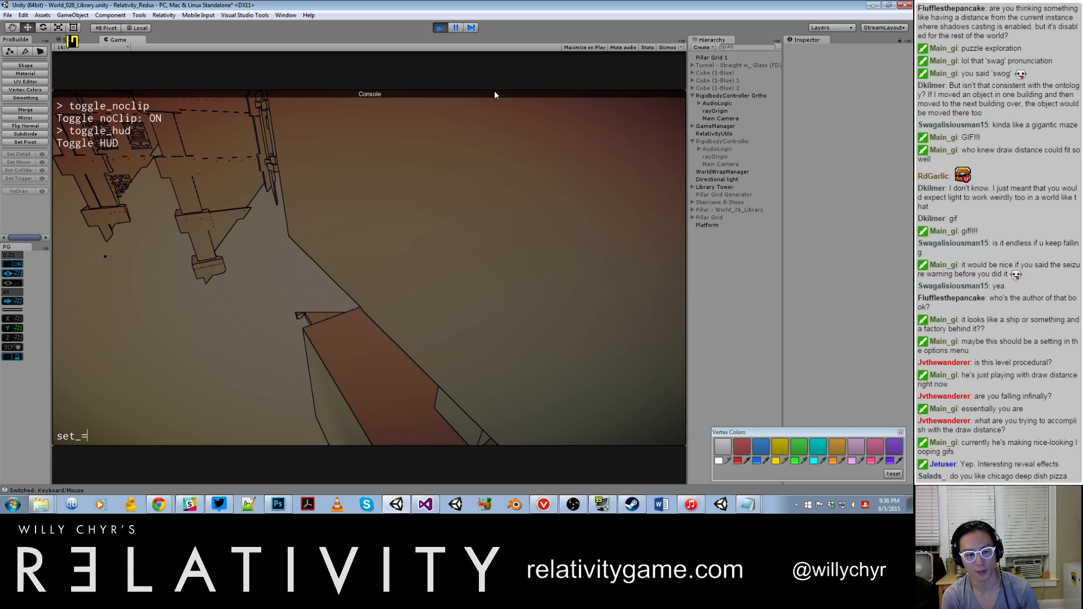
pyautogui.write('t_noclip_speed')
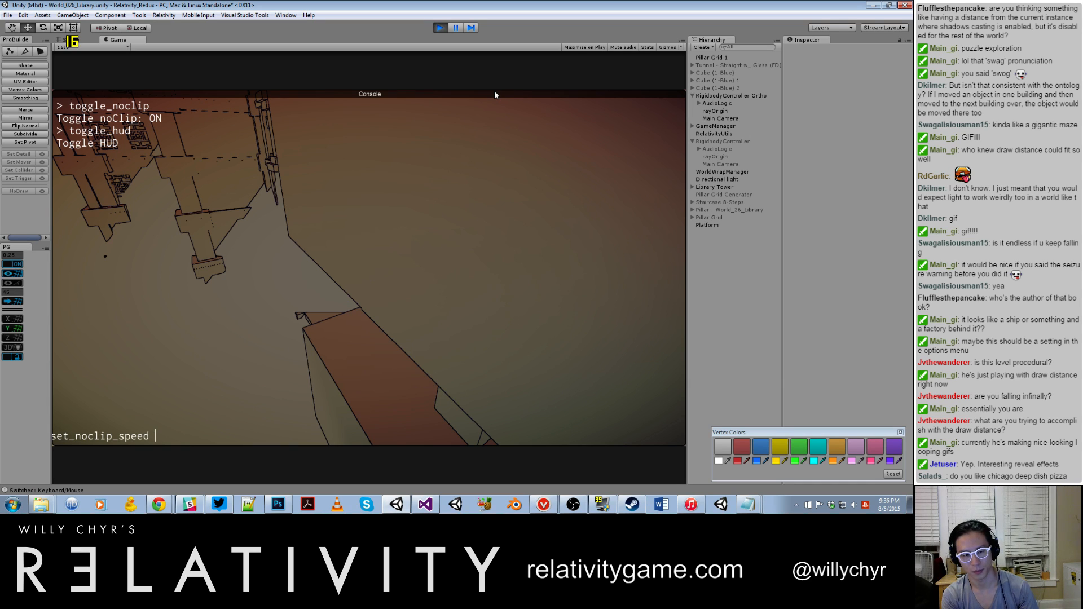
pyautogui.write(' 30, 0')
pyautogui.press('Return')
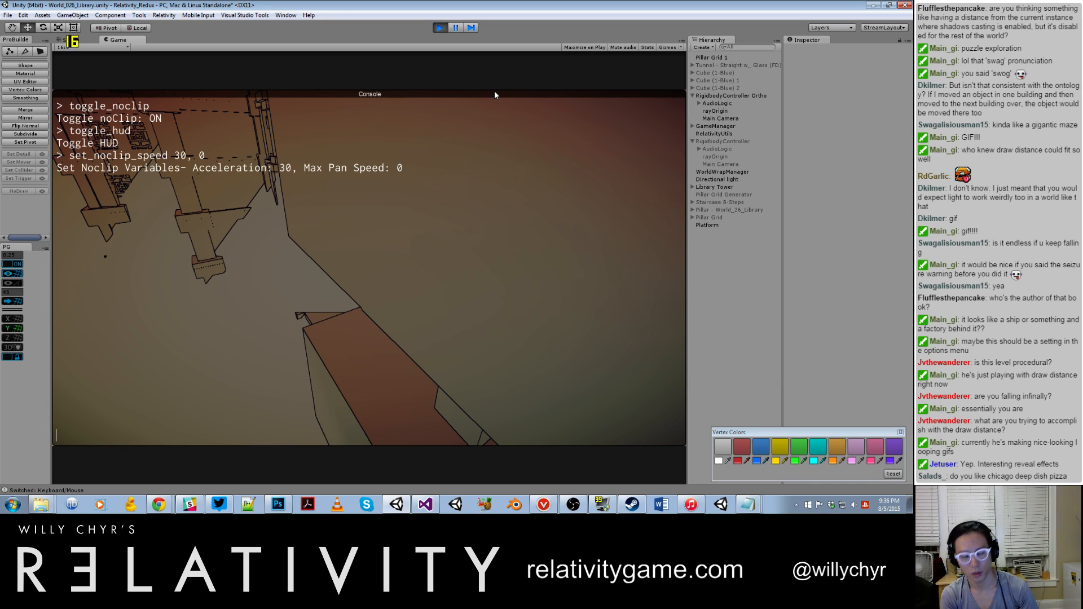
pyautogui.press('`')
# Step: Change the noclip variables with the console command set_noclip_speed 0, 30 and close the console
pyautogui.press('`')
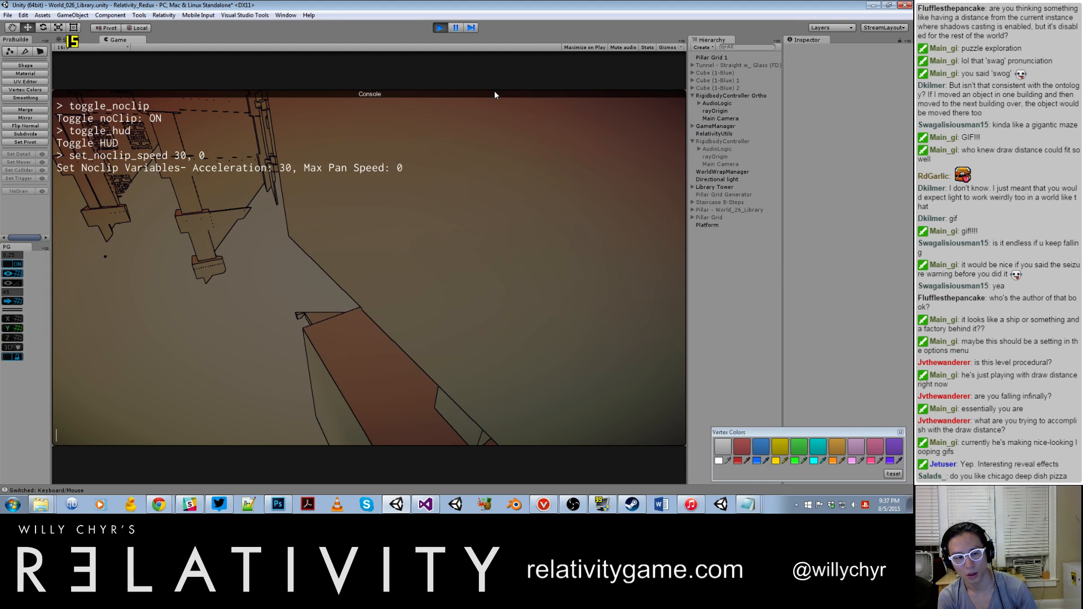
pyautogui.press('BackSpace')
pyautogui.press('BackSpace')
pyautogui.write('_speed 0, 0')
pyautogui.press('Return')
pyautogui.press('`')
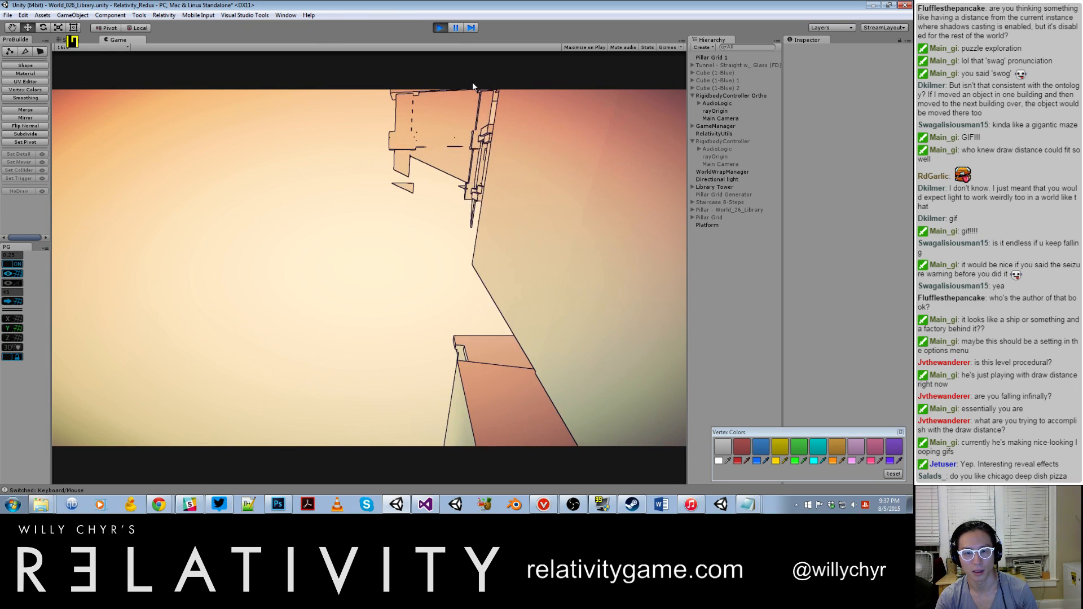
# Step: Set the noclip variables with the console command set_noclip_speed 10, 30 and fly around the towers to test the movement
pyautogui.press('`')
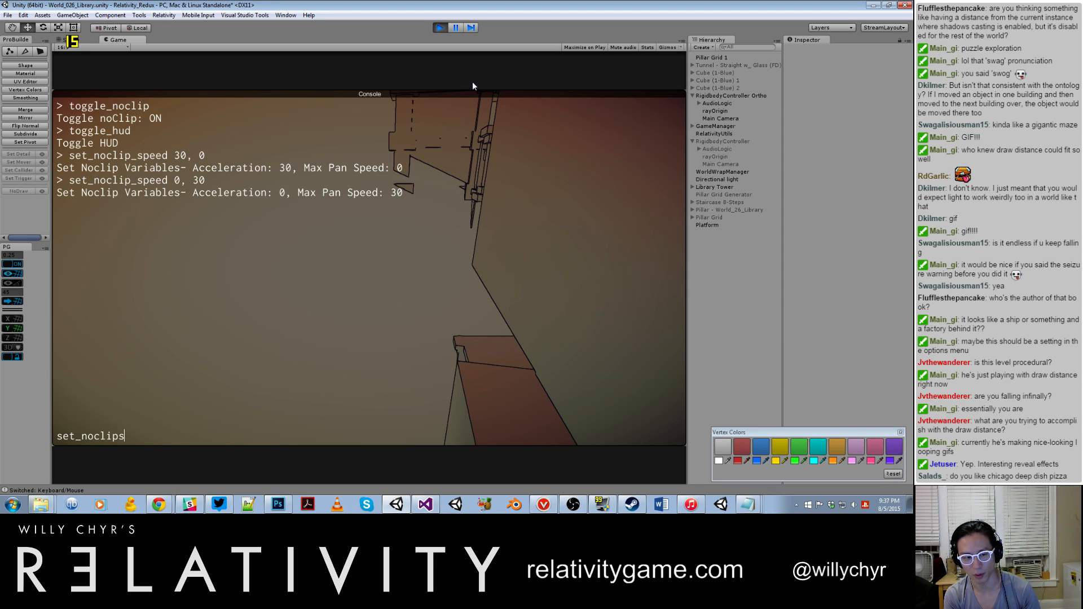
pyautogui.write('d ')
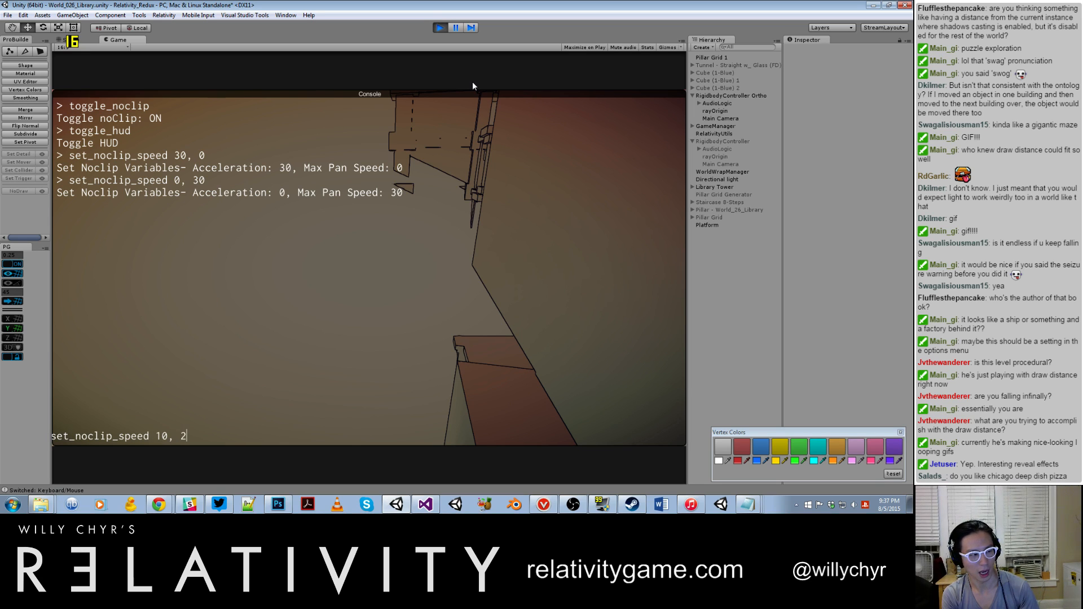
pyautogui.write('10, 10')
pyautogui.press('Return')
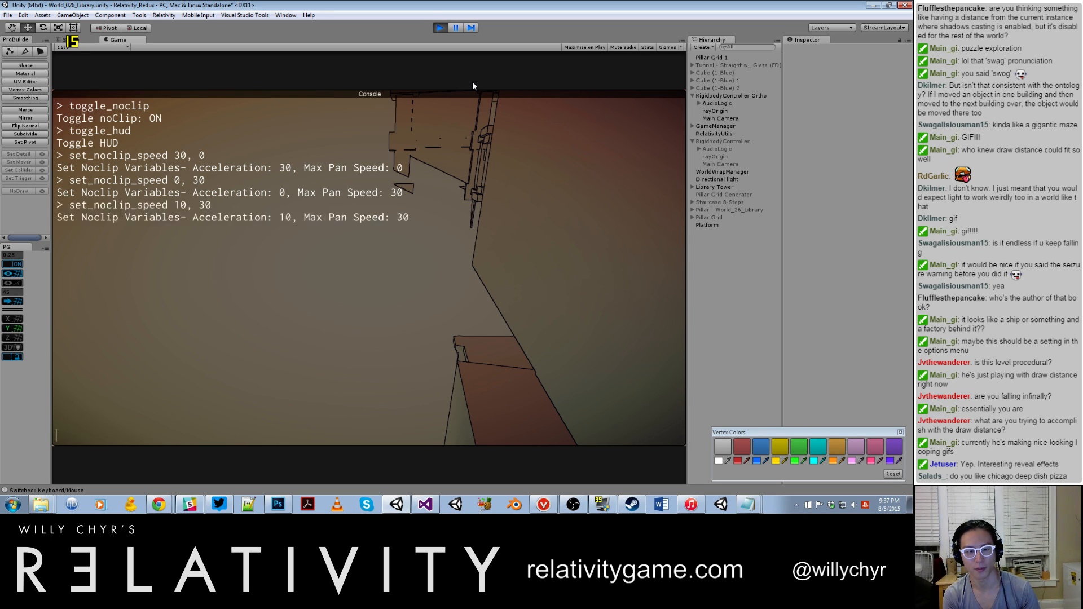
pyautogui.press('`')
pyautogui.press('w')
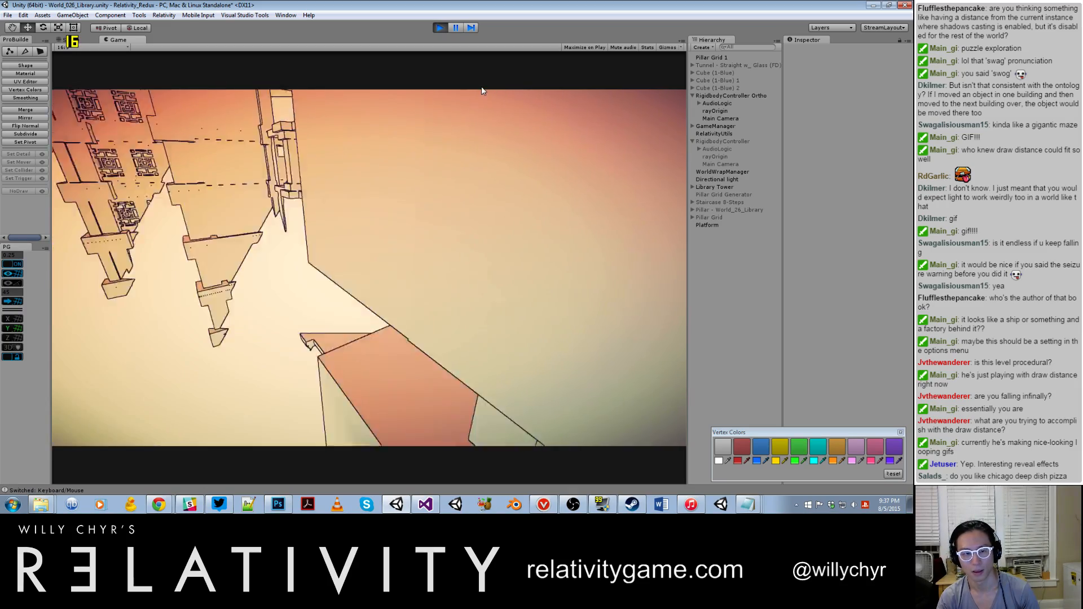
pyautogui.press('w')
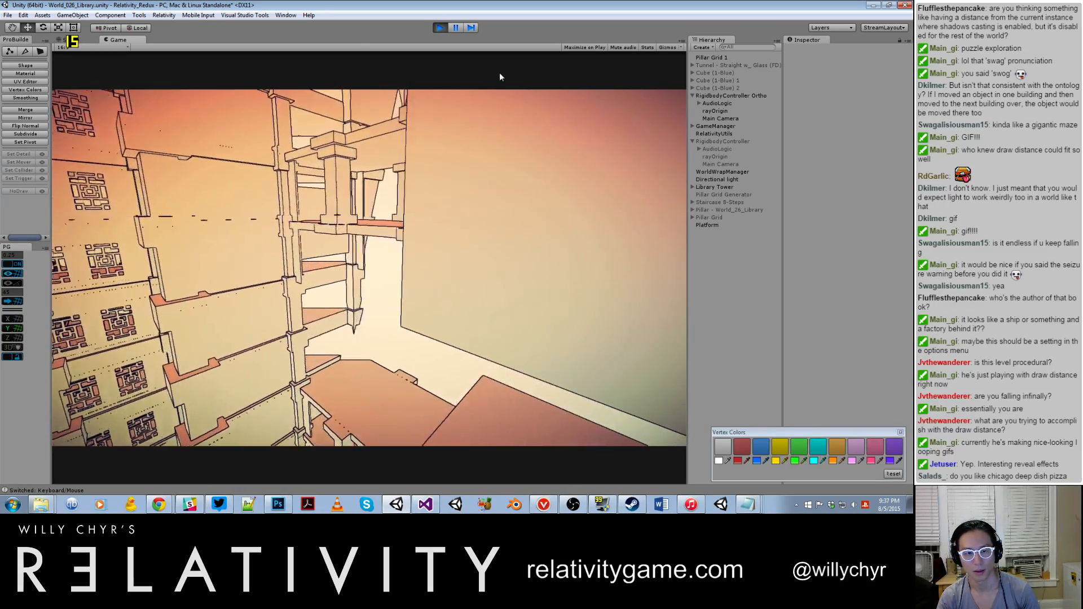
pyautogui.press('s')
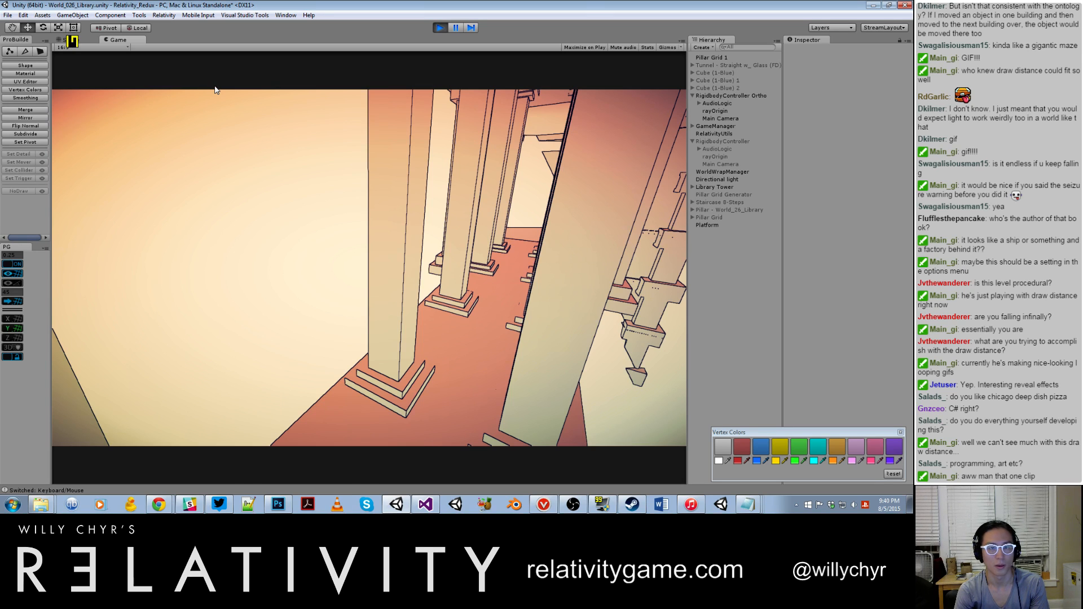
# Step: Pause the game, set WorldWrapManager's Radius Vector to X 5, Y 10, Z 5, and resume play
pyautogui.hotkey('ctrl', '1')
pyautogui.click(728, 172)
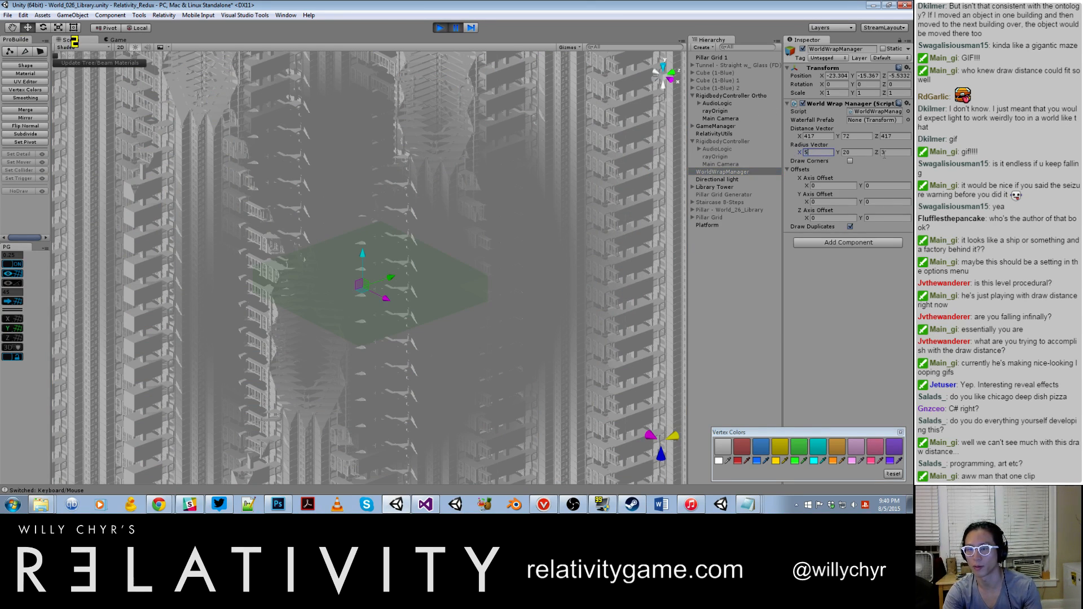
pyautogui.click(367, 212)
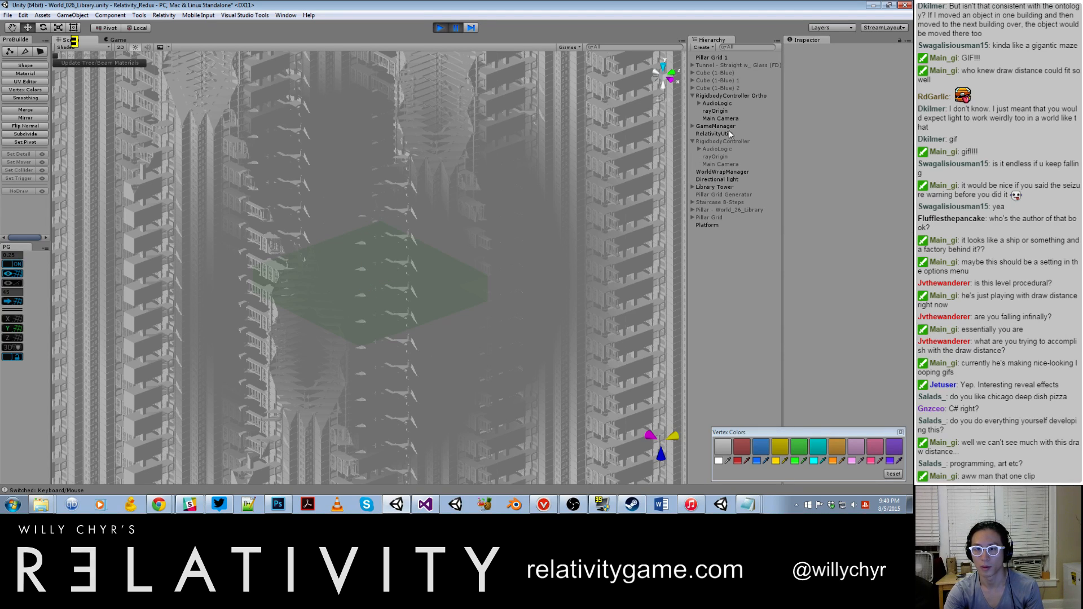
pyautogui.click(725, 172)
pyautogui.click(850, 152)
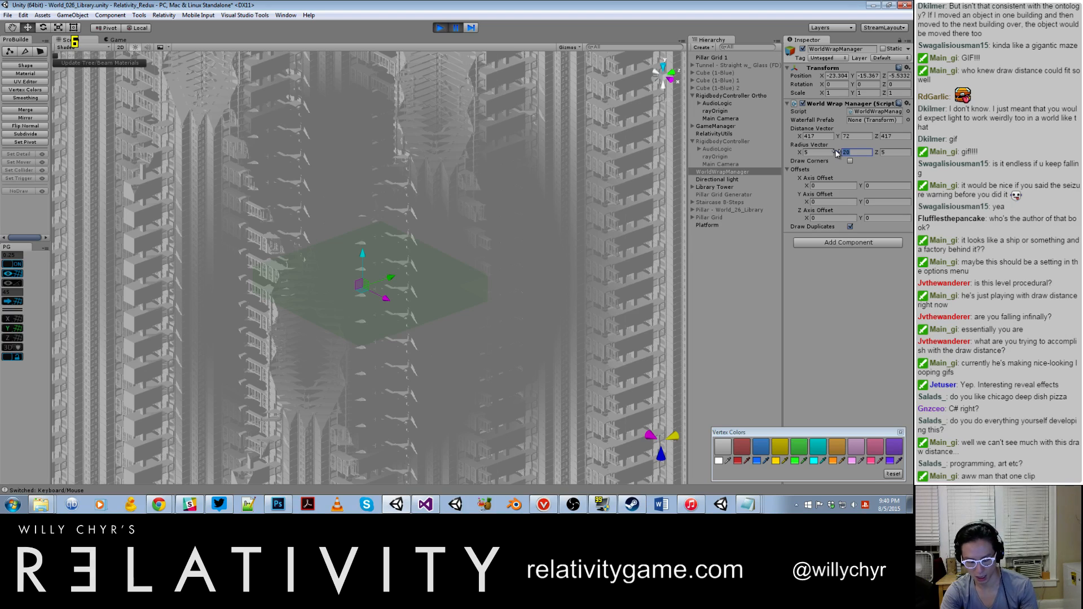
pyautogui.write('10')
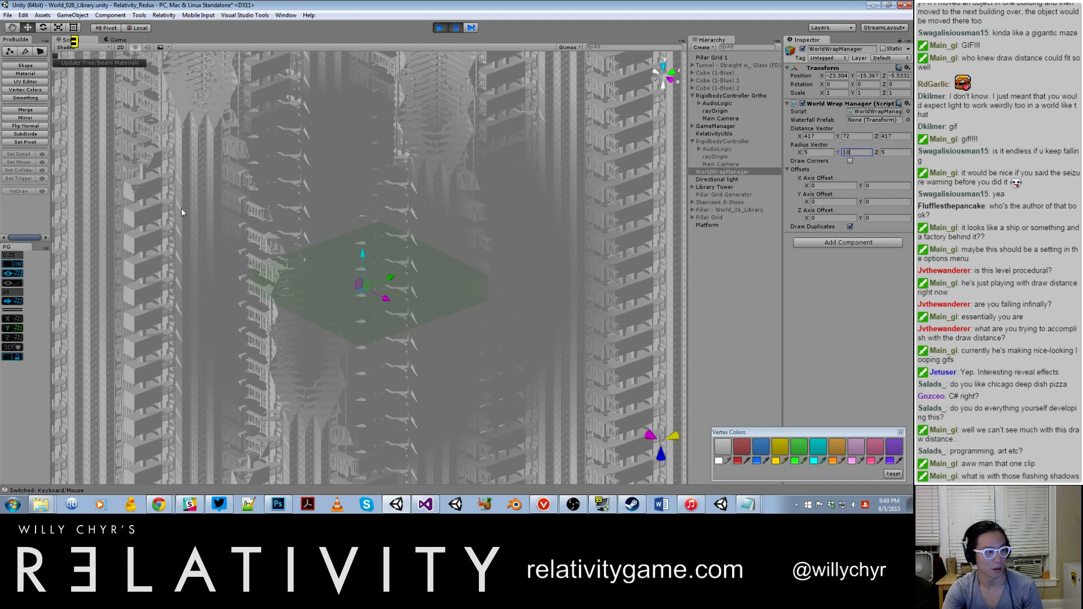
pyautogui.click(209, 195)
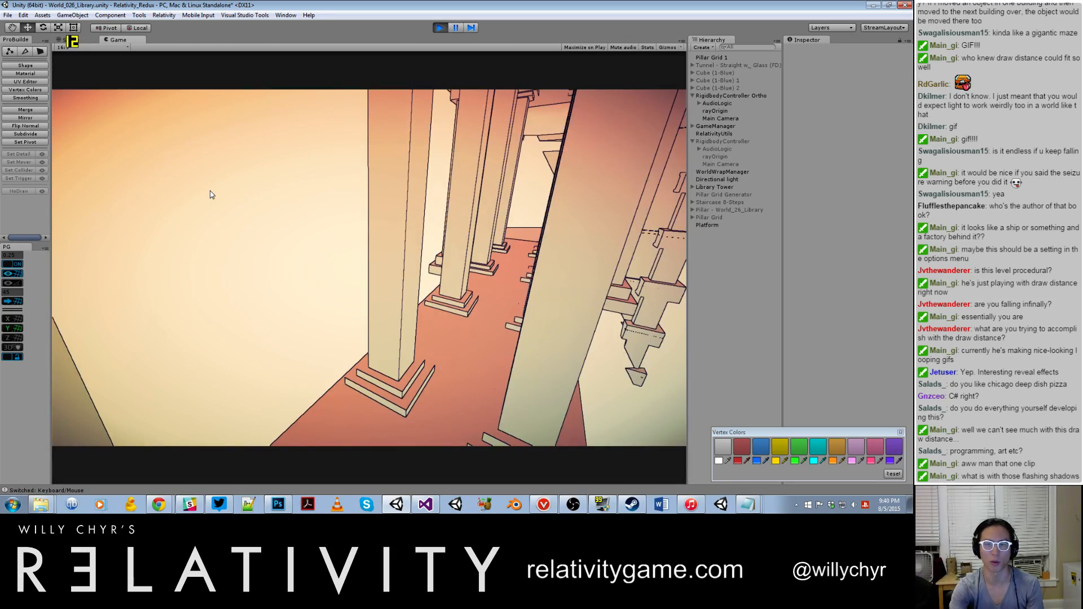
# Step: Fly through the library towers in noclip to examine the interior floors and repeating structures
pyautogui.press('w')
pyautogui.press('s')
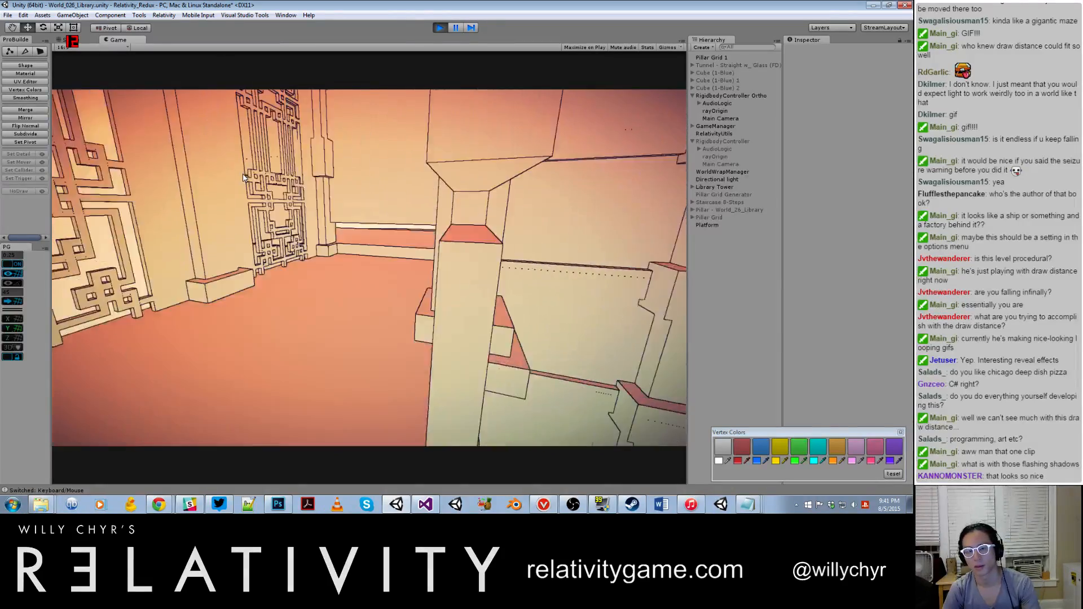
pyautogui.press('w')
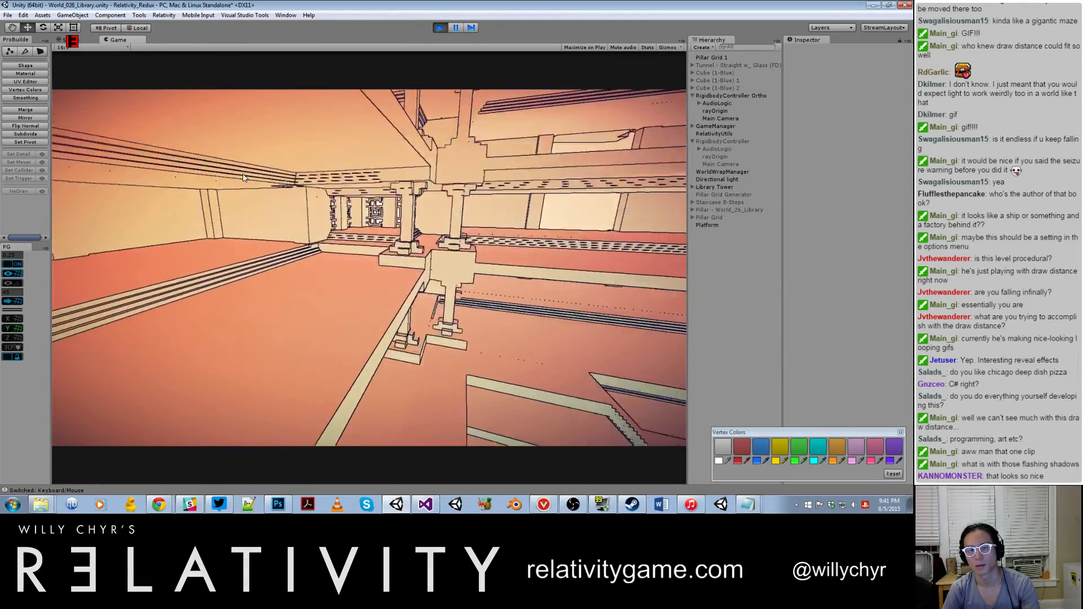
pyautogui.press('w')
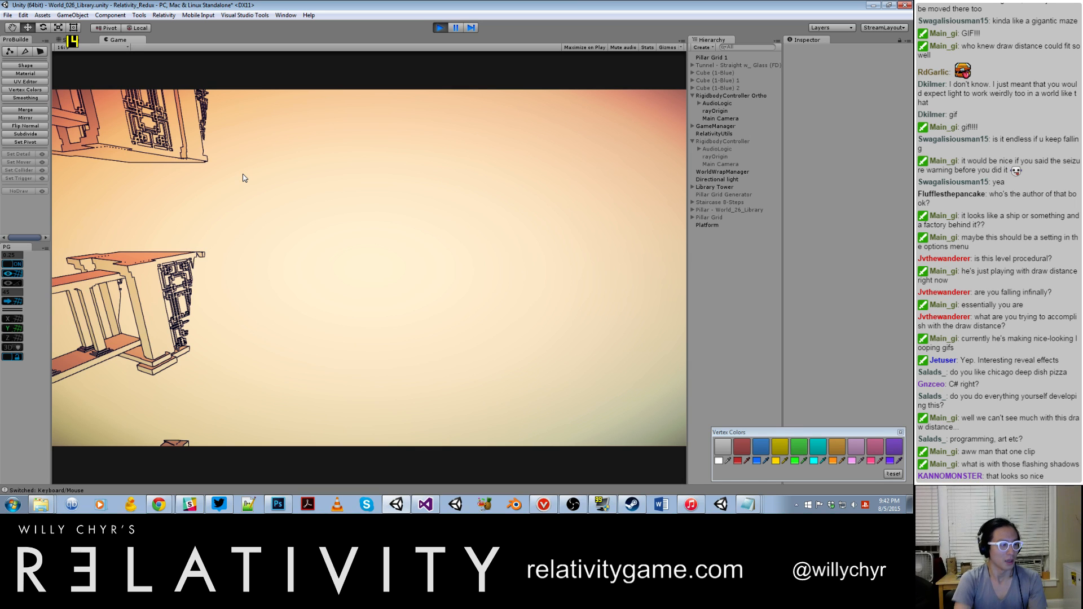
# Step: Exit play mode and switch to Photoshop
pyautogui.hotkey('ctrl', 'p')
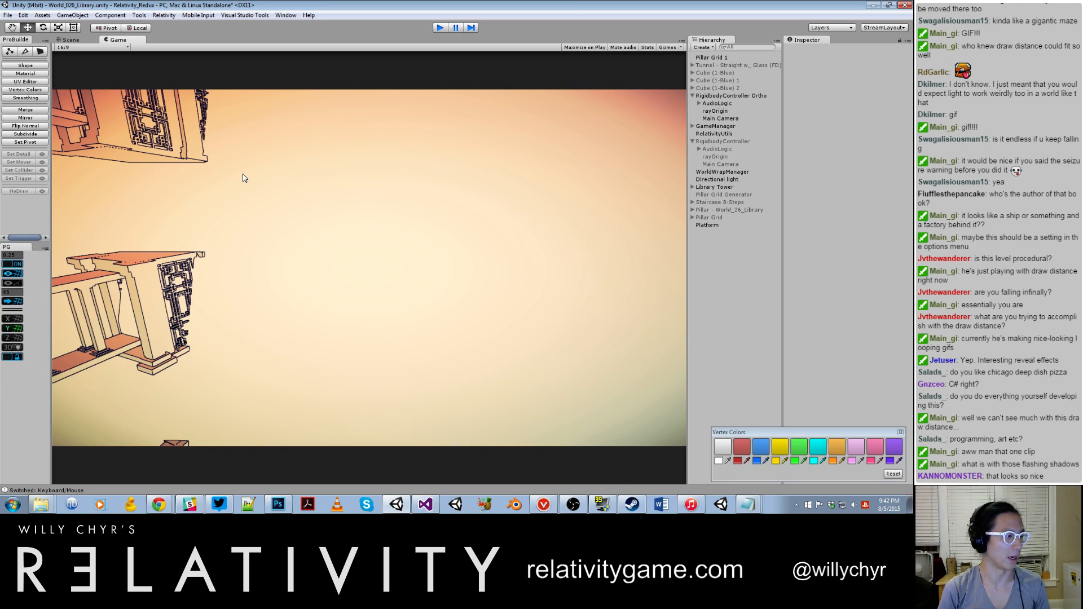
pyautogui.click(275, 504)
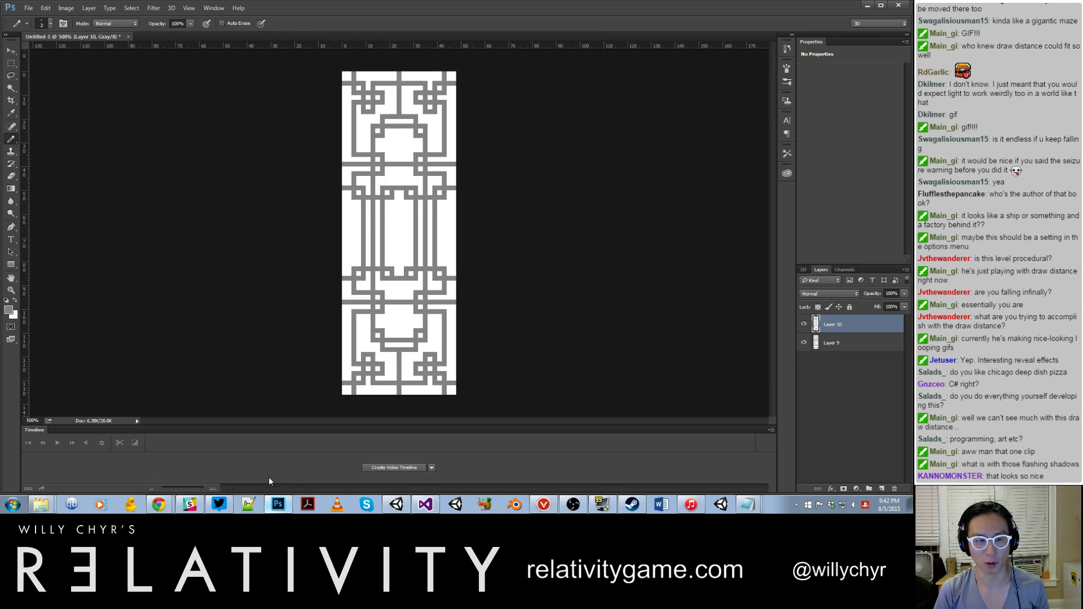
pyautogui.click(28, 8)
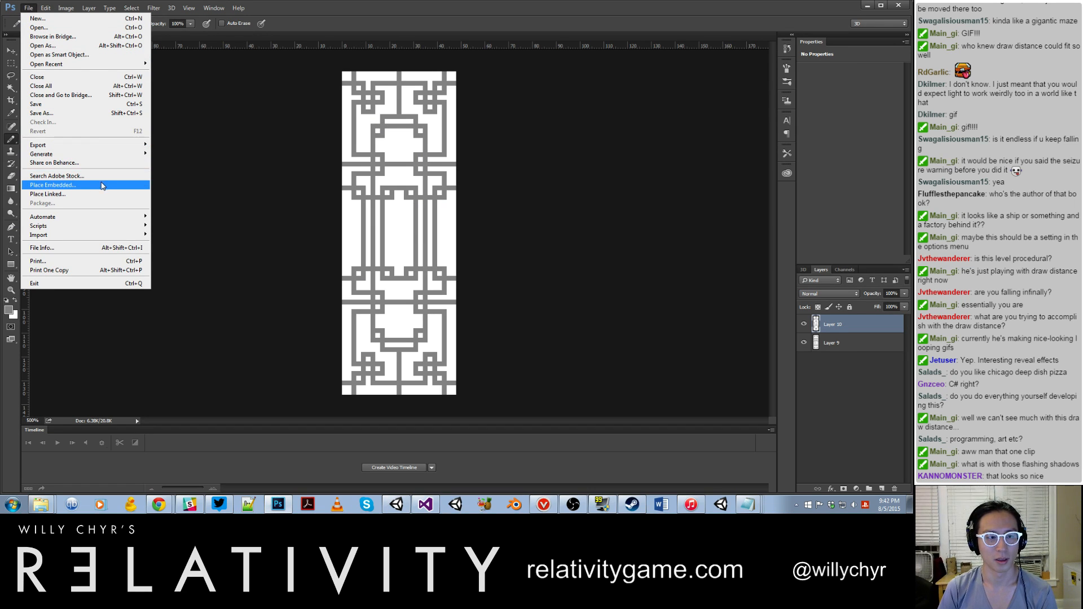
pyautogui.moveTo(104, 237)
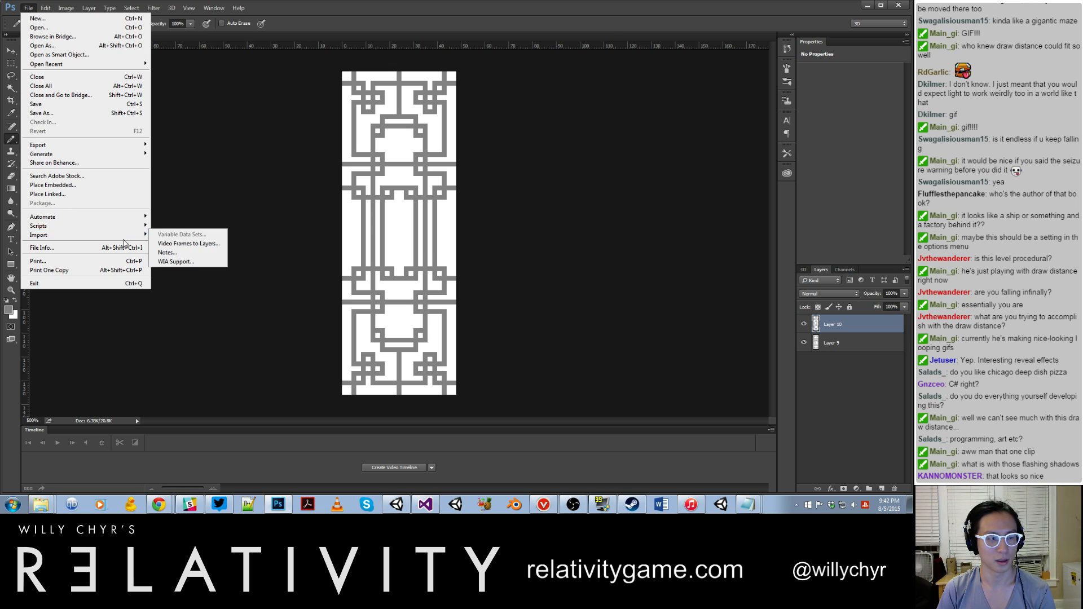
pyautogui.click(169, 311)
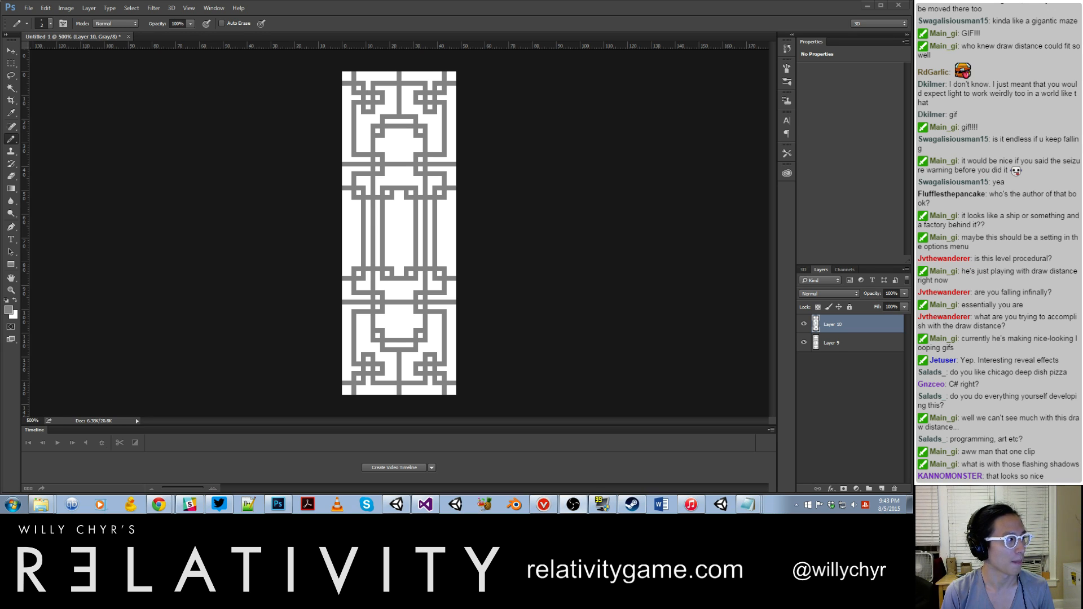
# Step: Start a Video Frames to Layers import and open a recorded clip from the Fraps Movies folder on Hard Disk (E:)
pyautogui.click(29, 7)
pyautogui.moveTo(98, 235)
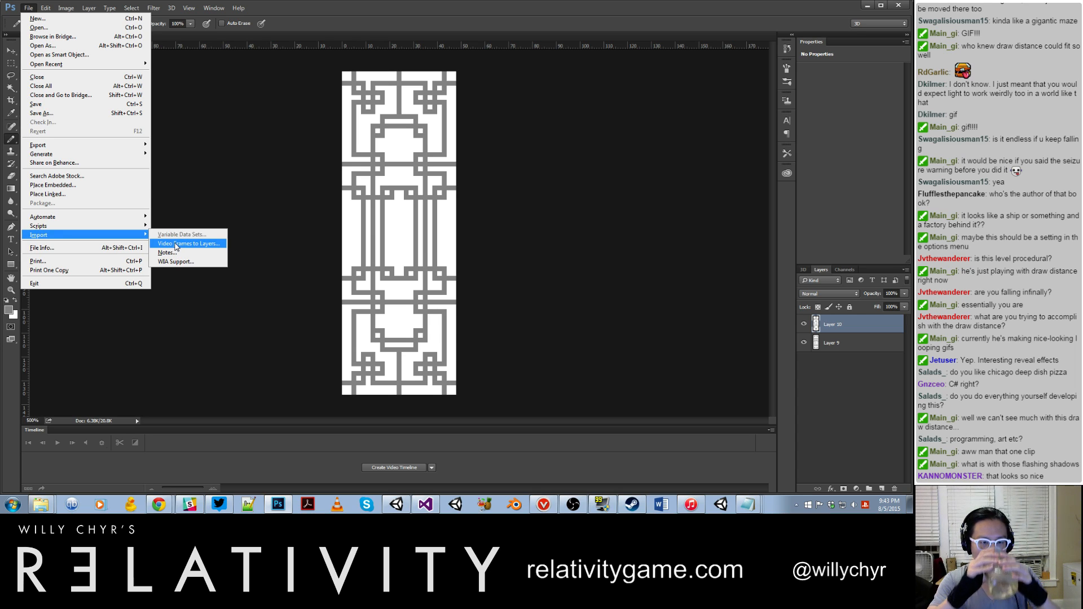
pyautogui.click(176, 244)
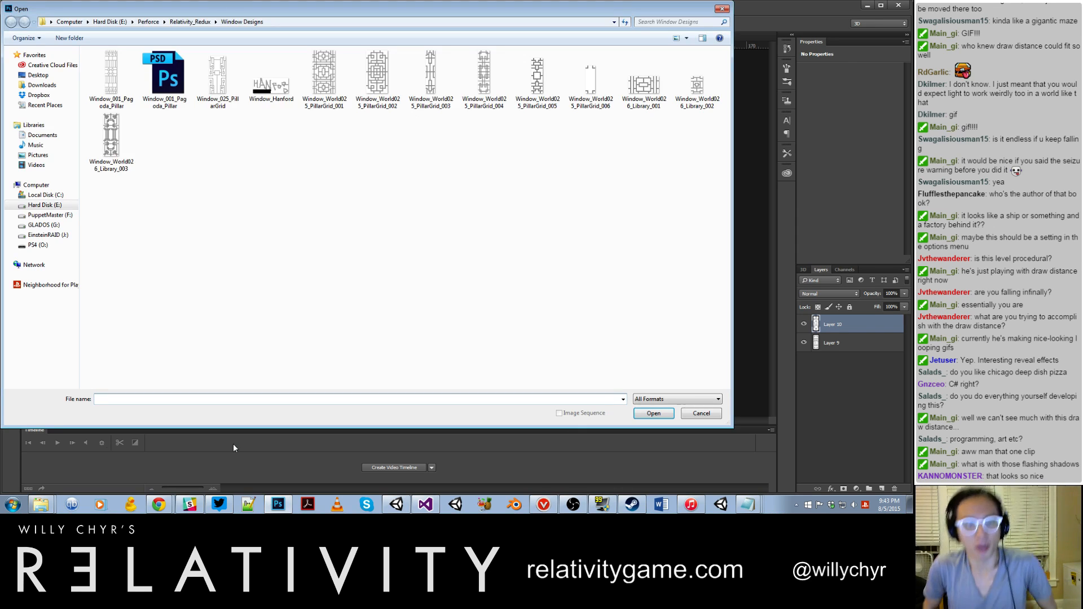
pyautogui.click(48, 235)
pyautogui.click(43, 205)
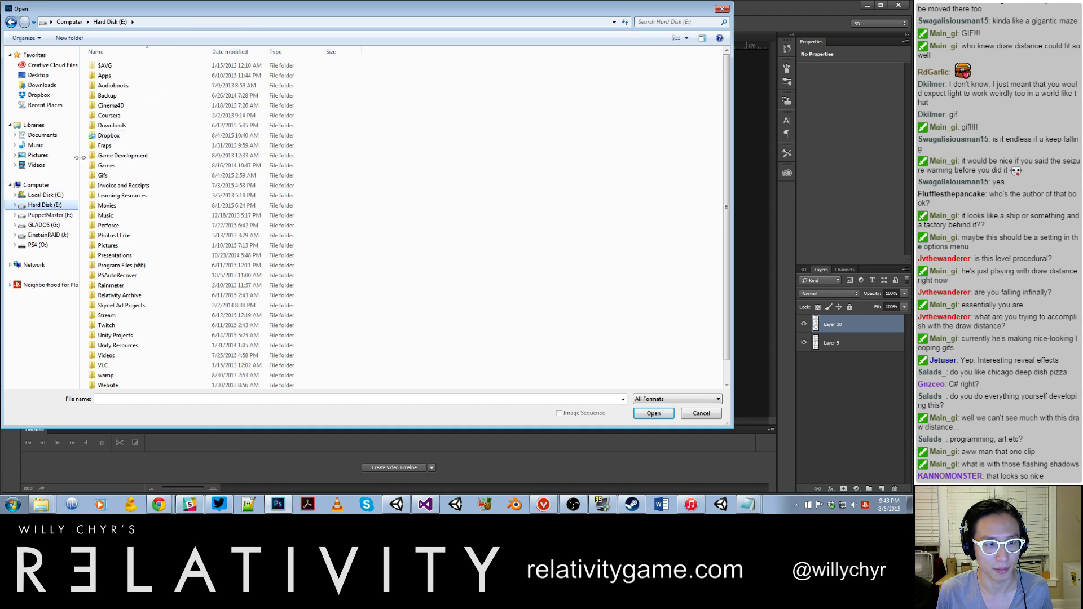
pyautogui.doubleClick(108, 145)
pyautogui.doubleClick(107, 75)
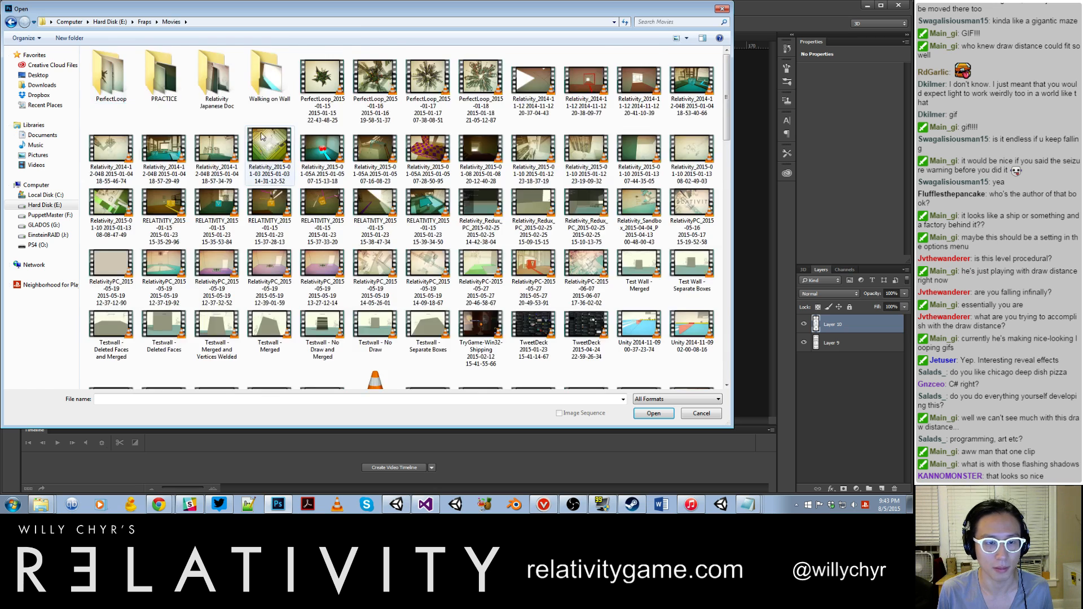
pyautogui.scroll(-5, 262, 135)
pyautogui.doubleClick(427, 348)
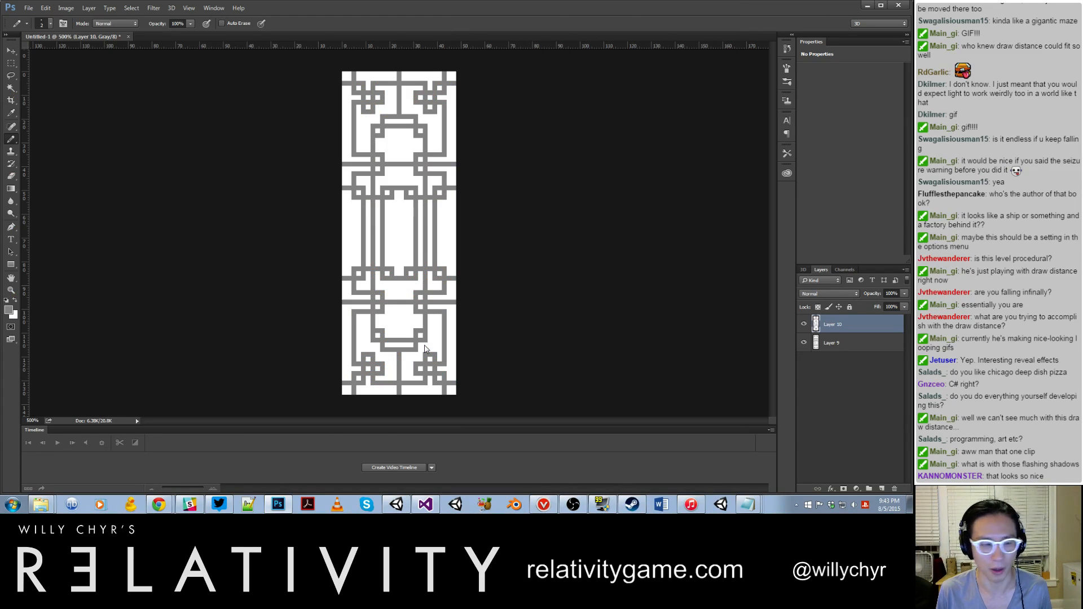
# Step: Close the Import Video To Layers dialog without importing, switch to Unity, and start playing the World_026_Library scene
pyautogui.moveTo(423, 241)
pyautogui.mouseDown()
pyautogui.moveTo(558, 242)
pyautogui.moveTo(410, 242)
pyautogui.moveTo(549, 247)
pyautogui.moveTo(499, 250)
pyautogui.mouseUp()
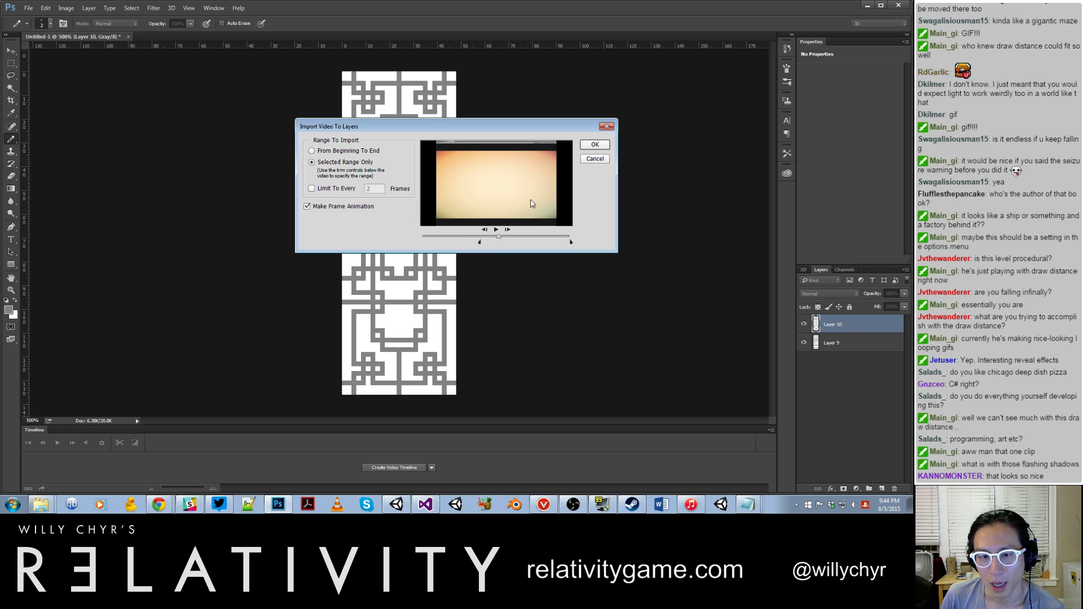
pyautogui.click(607, 127)
pyautogui.click(396, 504)
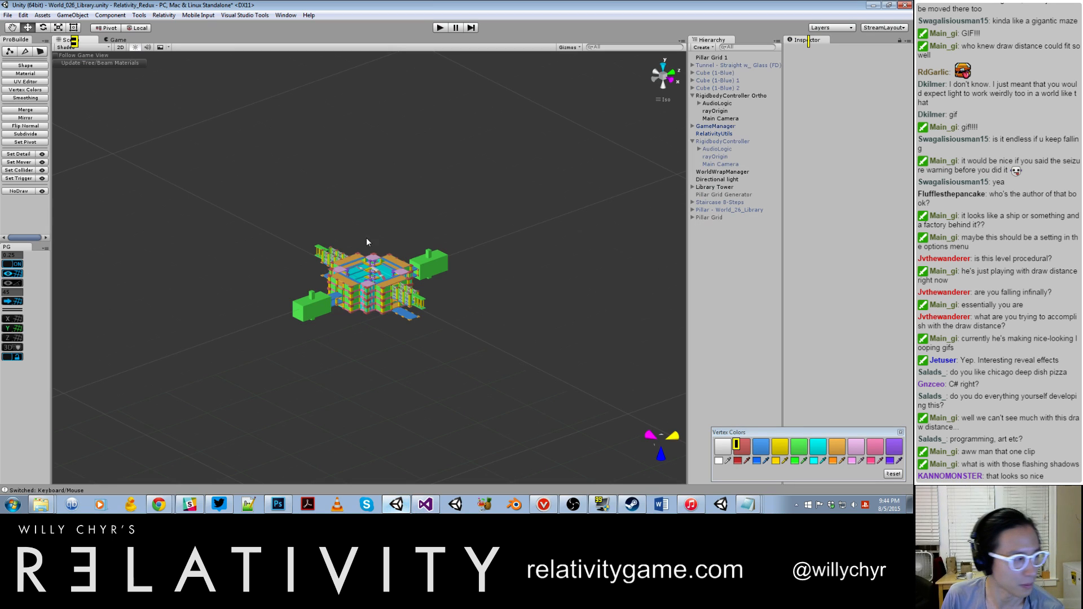
pyautogui.click(441, 28)
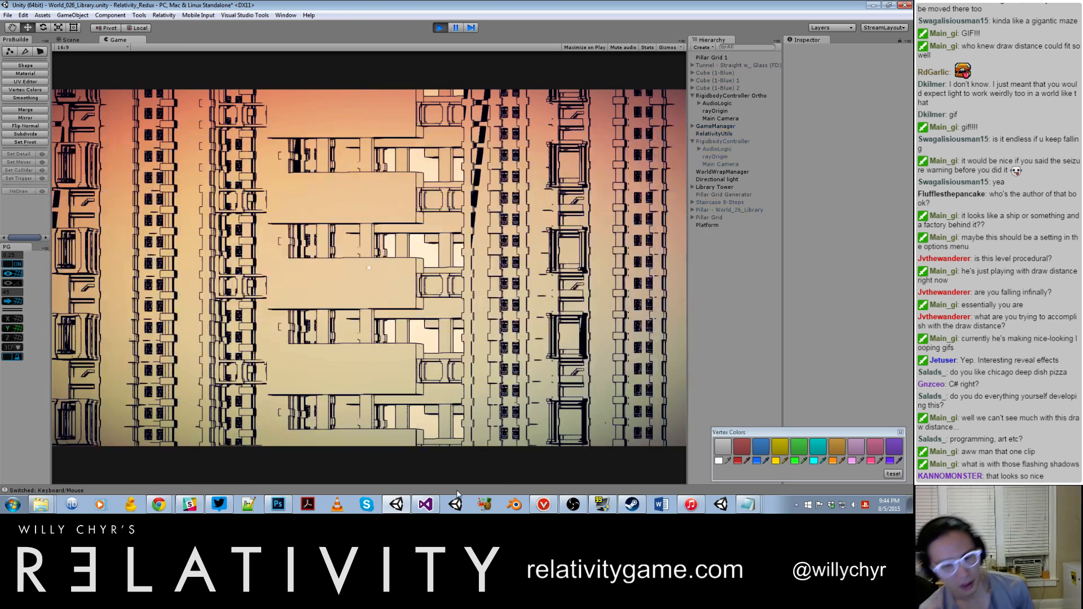
# Step: Pause the game, set the Main Camera's projection to Perspective, and resume play
pyautogui.hotkey('ctrl', 'shift', 'p')
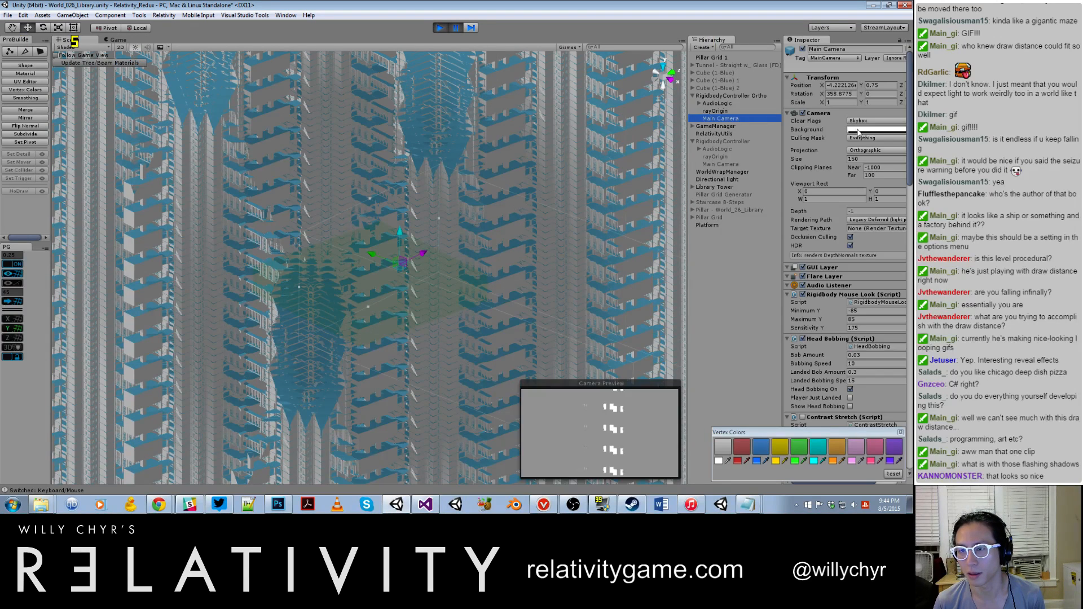
pyautogui.click(857, 160)
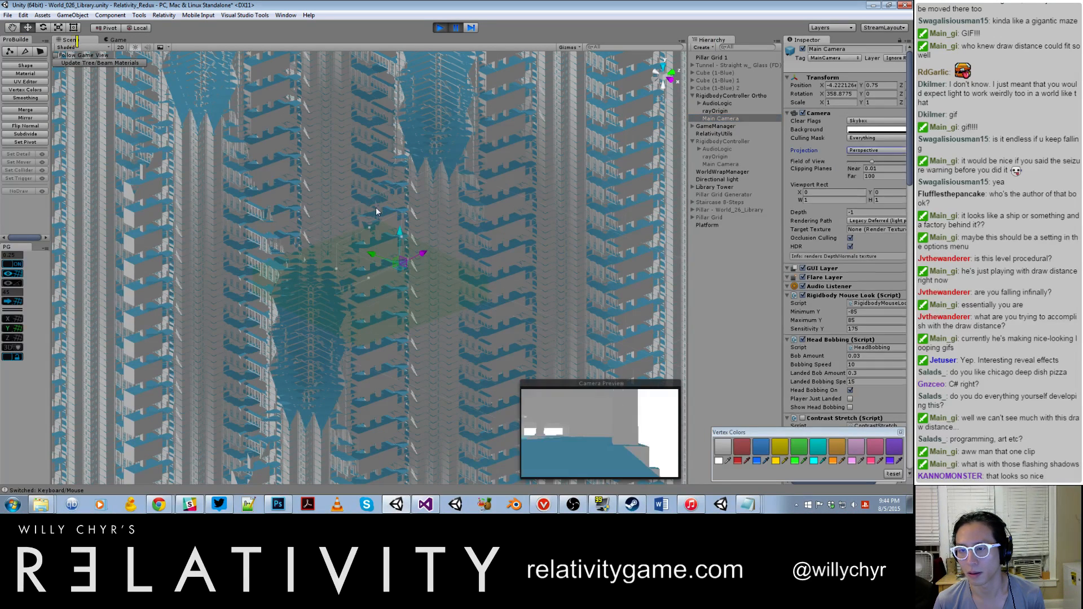
pyautogui.click(304, 232)
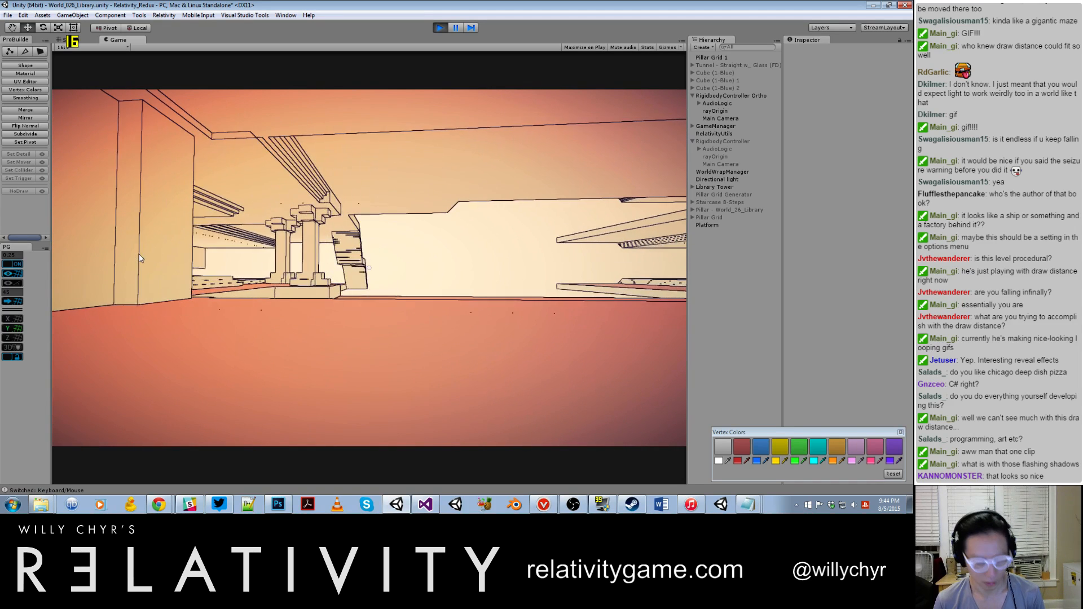
# Step: Run toggle_hud and toggle_noclip in the game console
pyautogui.press('`')
pyautogui.write('toggle_hud')
pyautogui.press('Return')
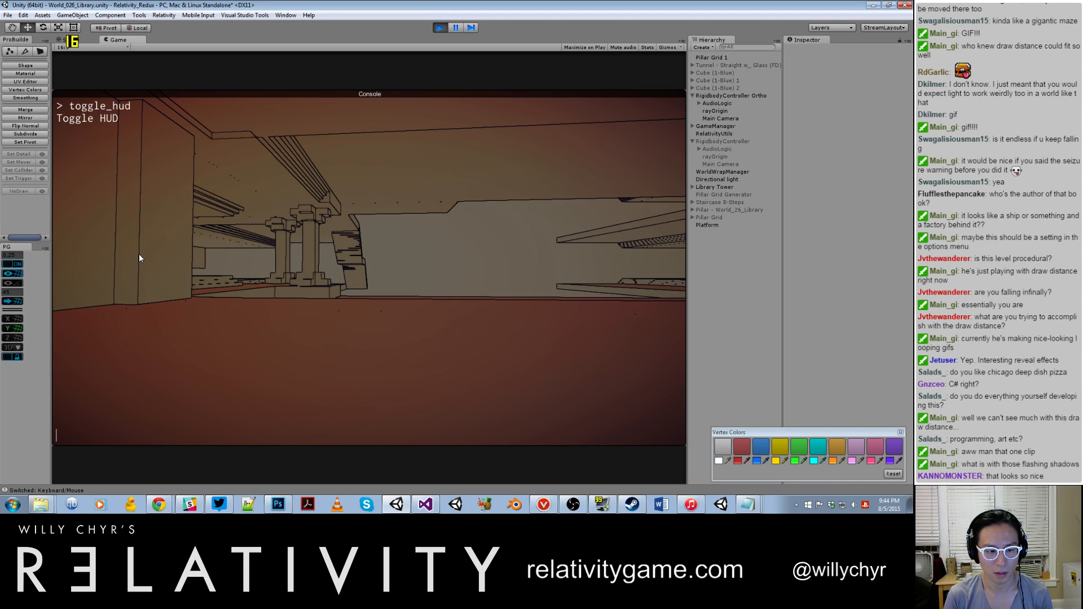
pyautogui.write('toggle_noclip')
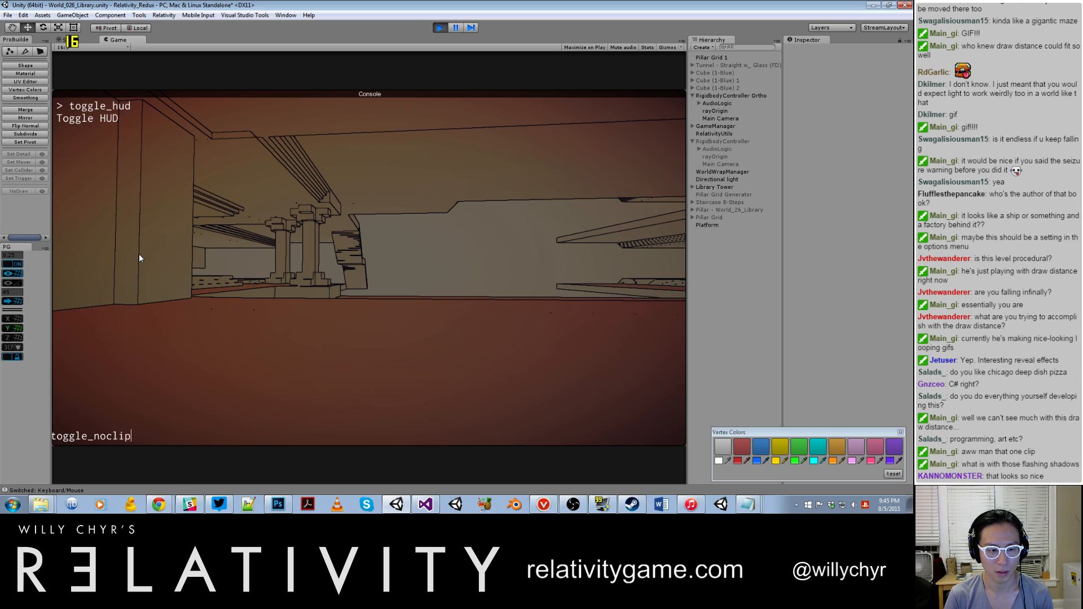
pyautogui.press('Return')
# Step: Run set_noclip_speed 10, 30 in the game console and return to the game
pyautogui.write('toggle_n')
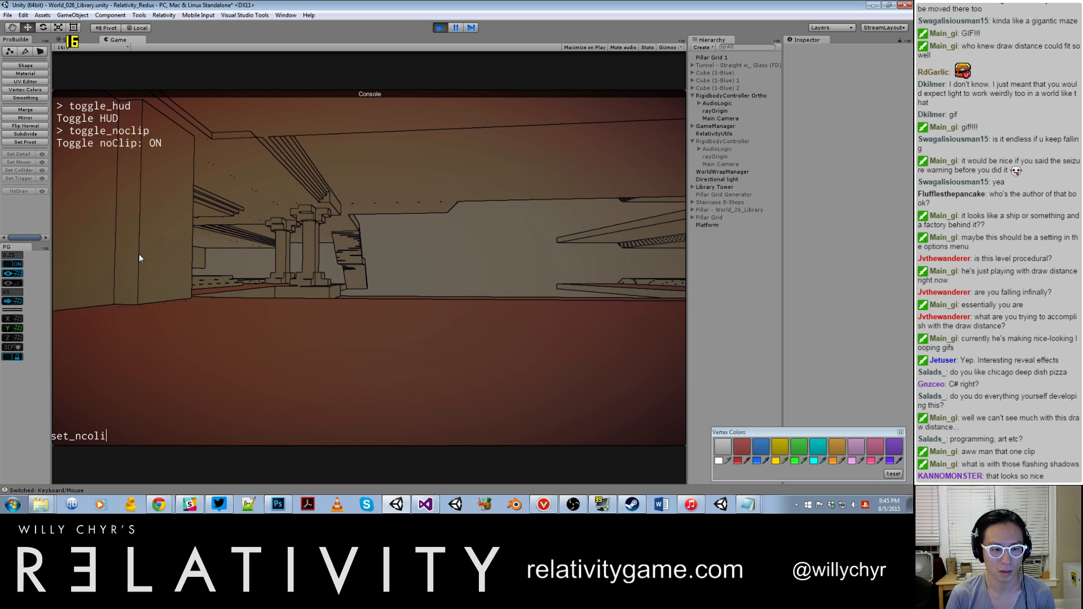
pyautogui.write('oclip_speed')
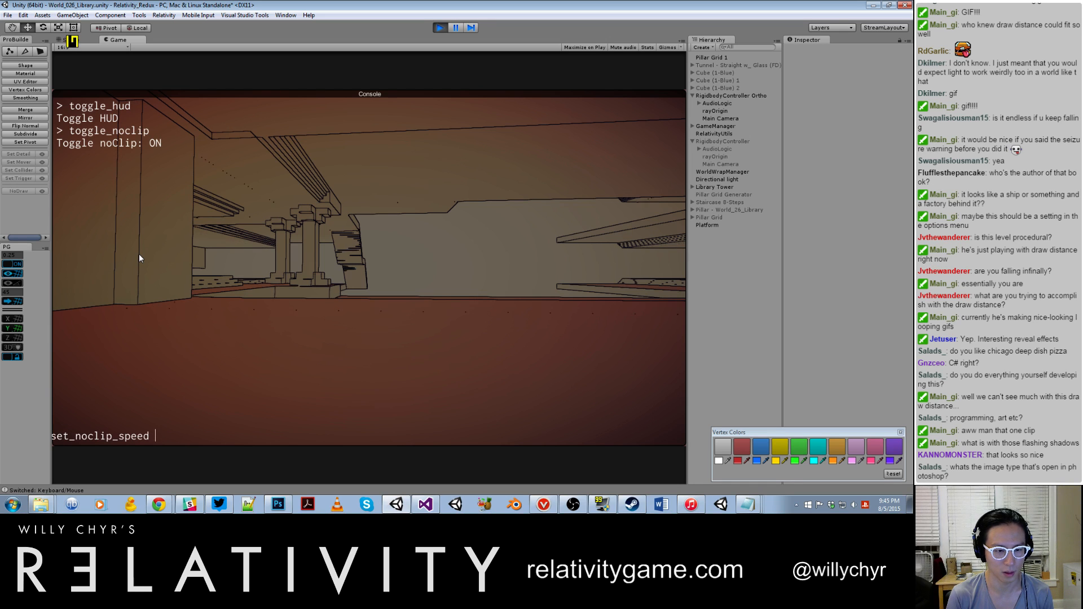
pyautogui.write(', 30')
pyautogui.press('Return')
pyautogui.press('`')
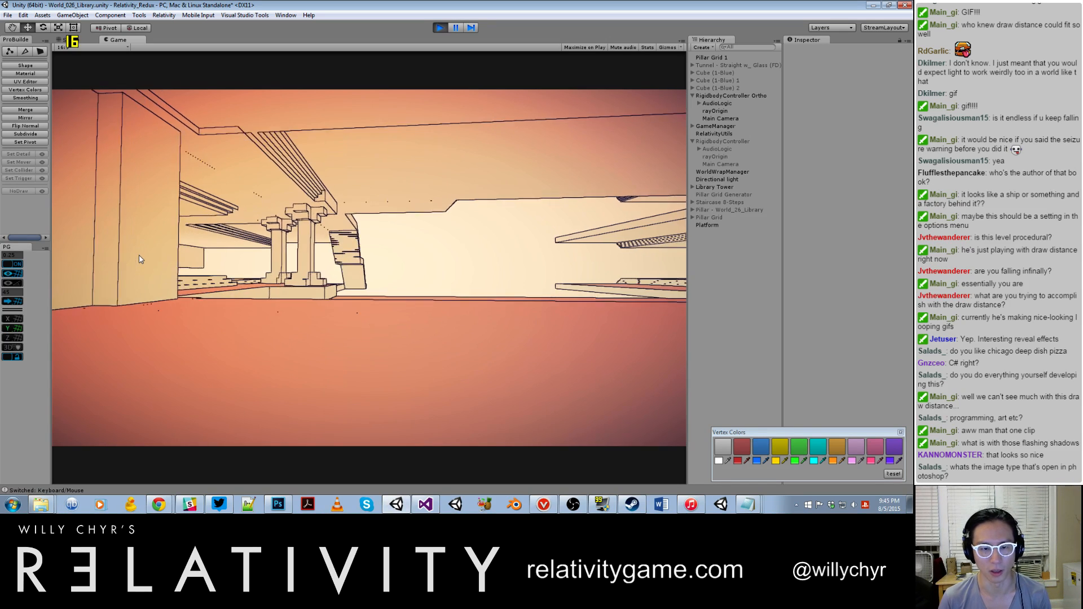
# Step: Fly through the library's floors and out around the tower facades in perspective view to examine the structure
pyautogui.press('s')
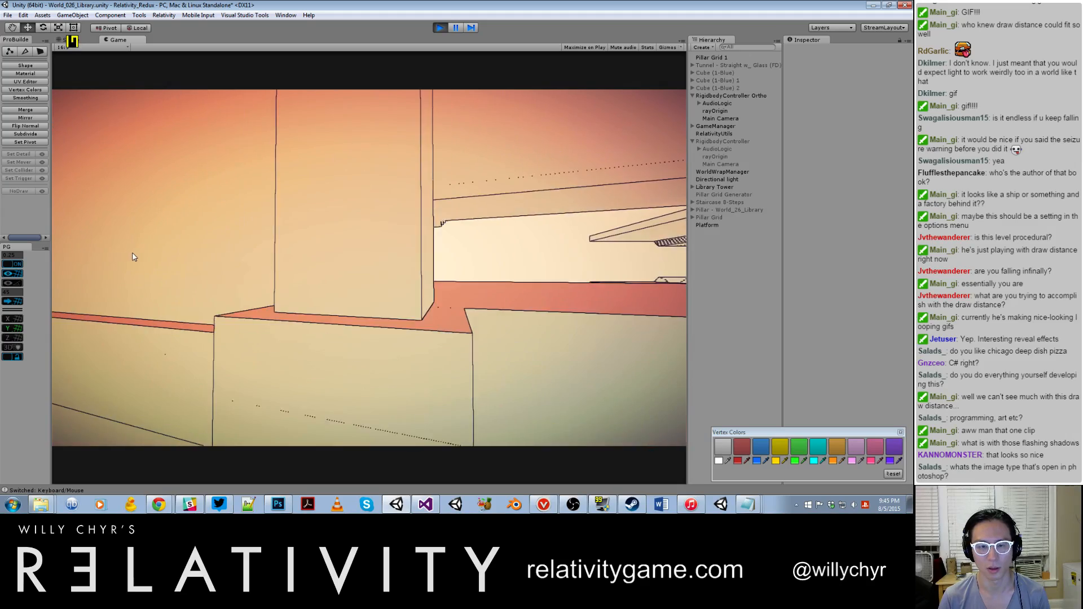
pyautogui.press('w')
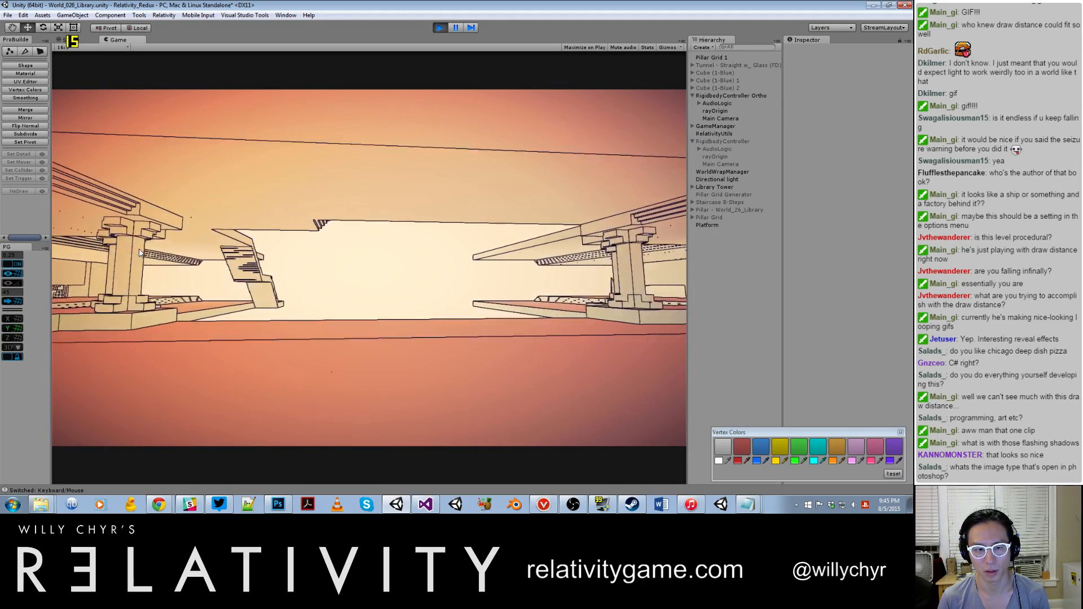
pyautogui.press('s')
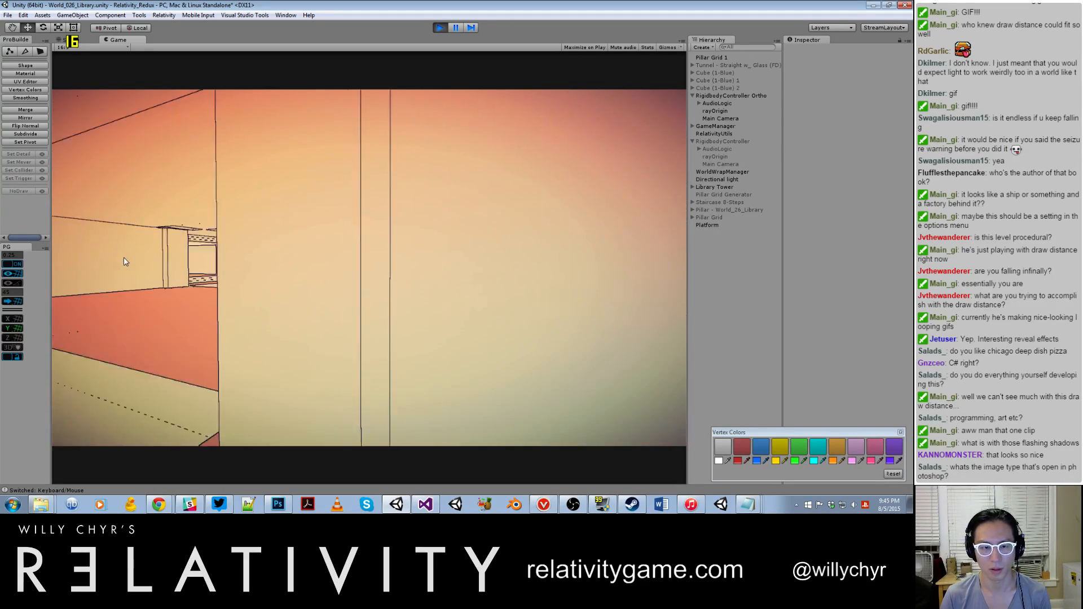
pyautogui.press('s')
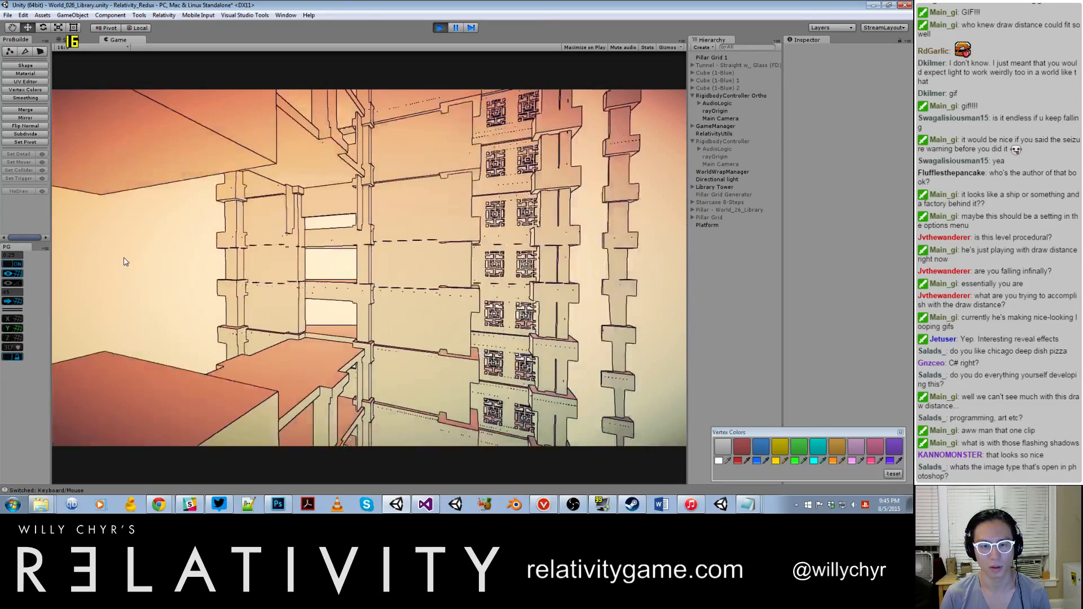
pyautogui.press('w')
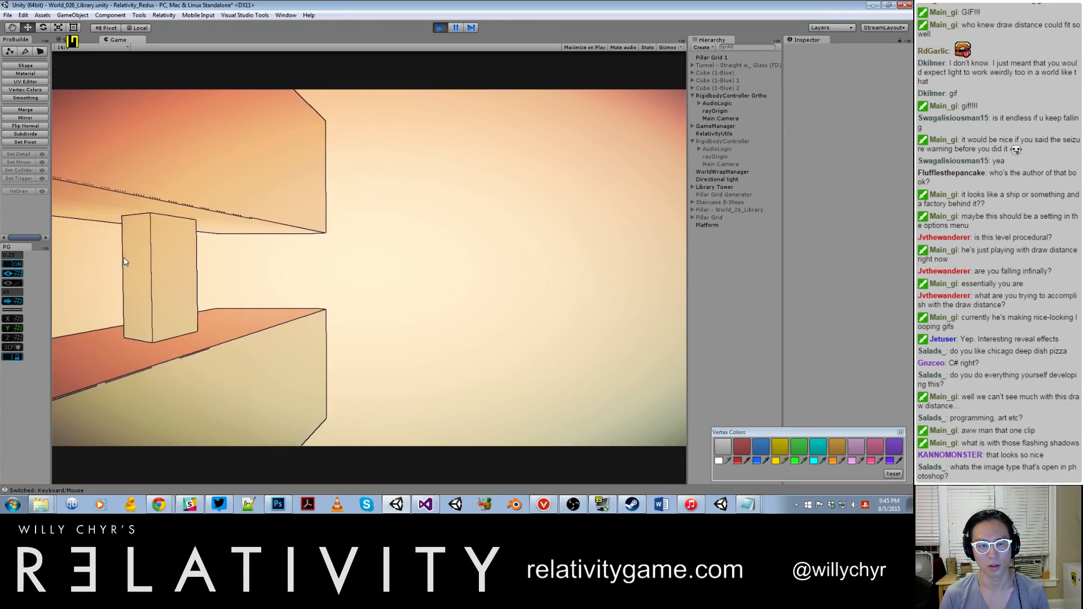
pyautogui.press('s')
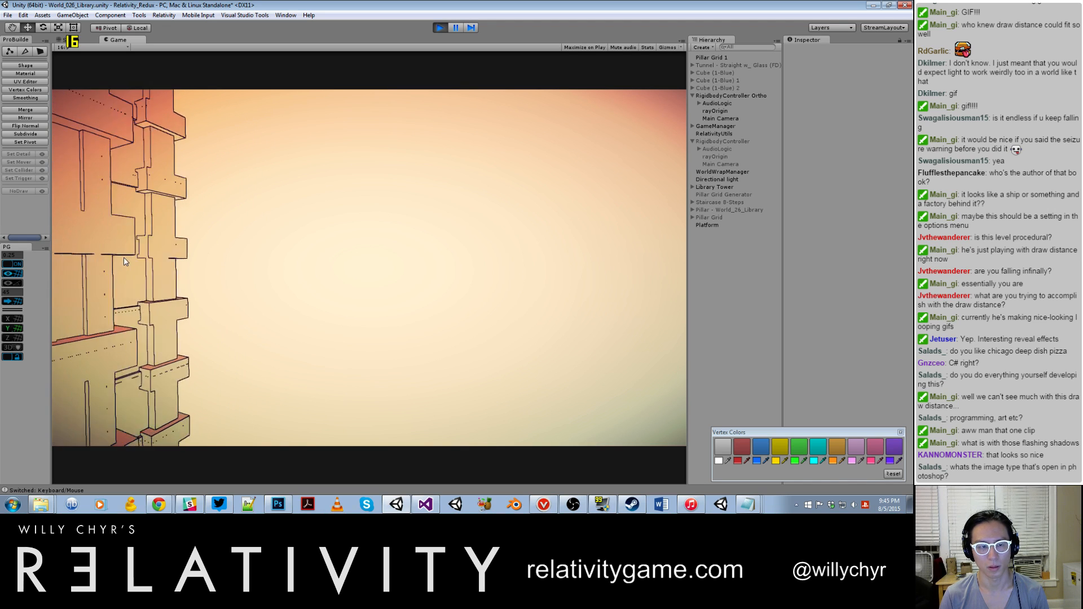
pyautogui.press('d')
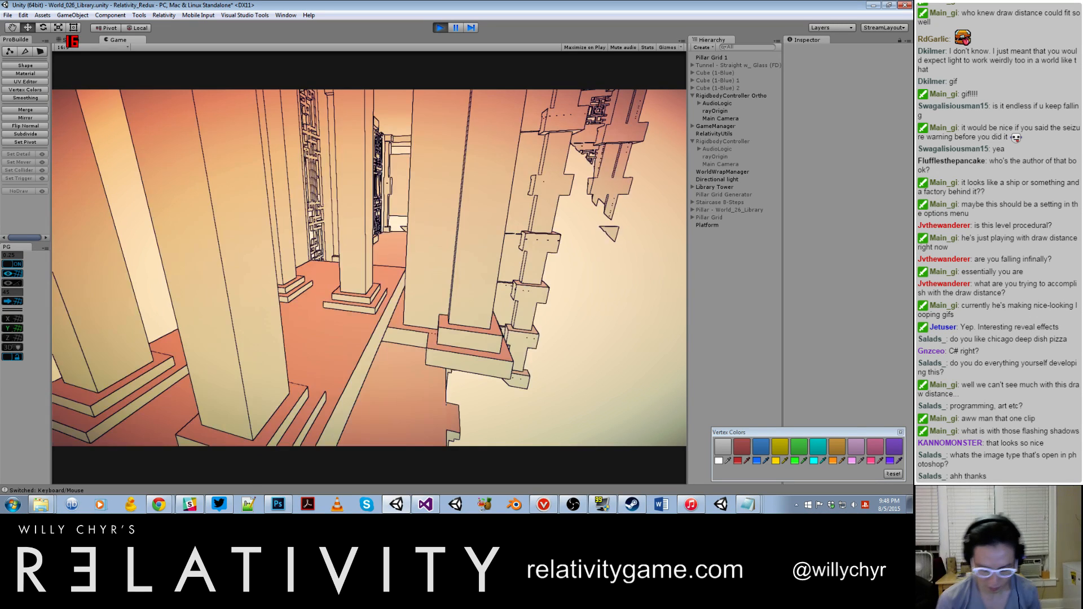
# Step: Pause the game, set WorldWrapManager's Radius Vector Y to 10, and resume play
pyautogui.hotkey('ctrl', 'p')
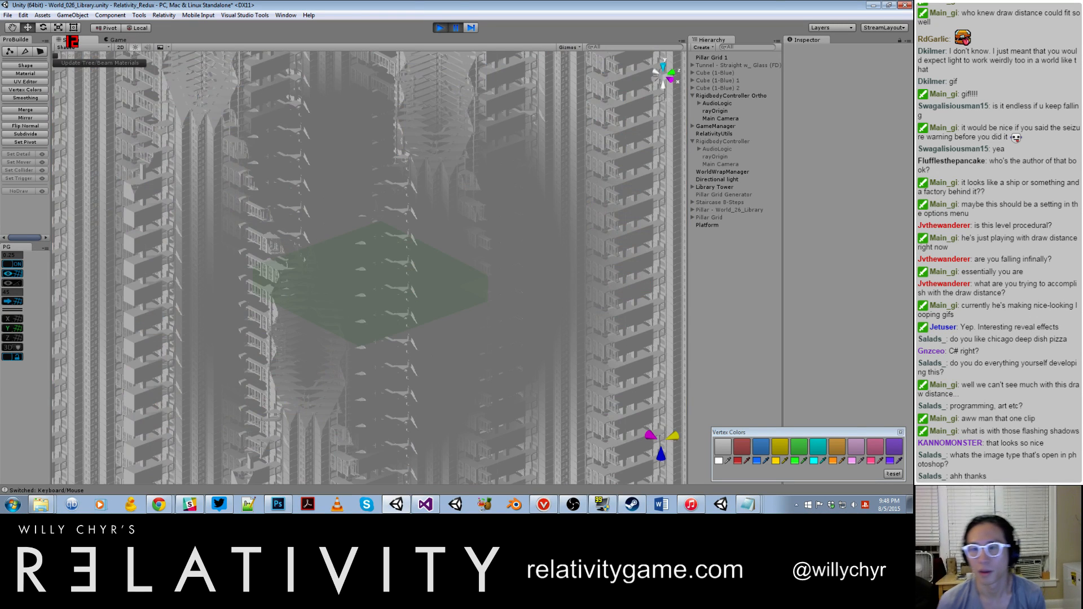
pyautogui.click(736, 172)
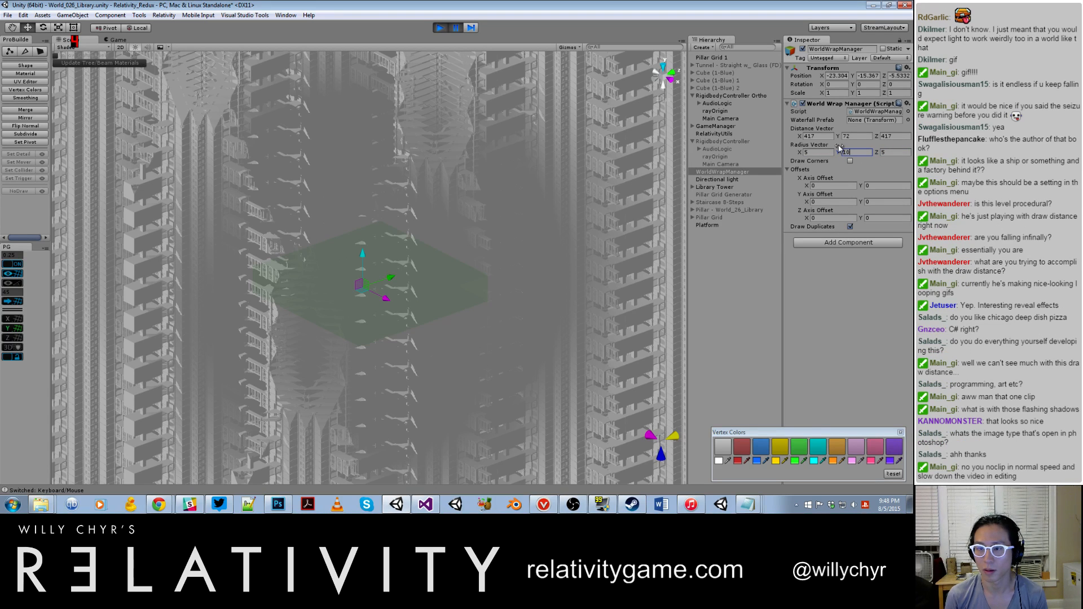
pyautogui.click(409, 180)
pyautogui.hotkey('ctrl', 'shift', 'p')
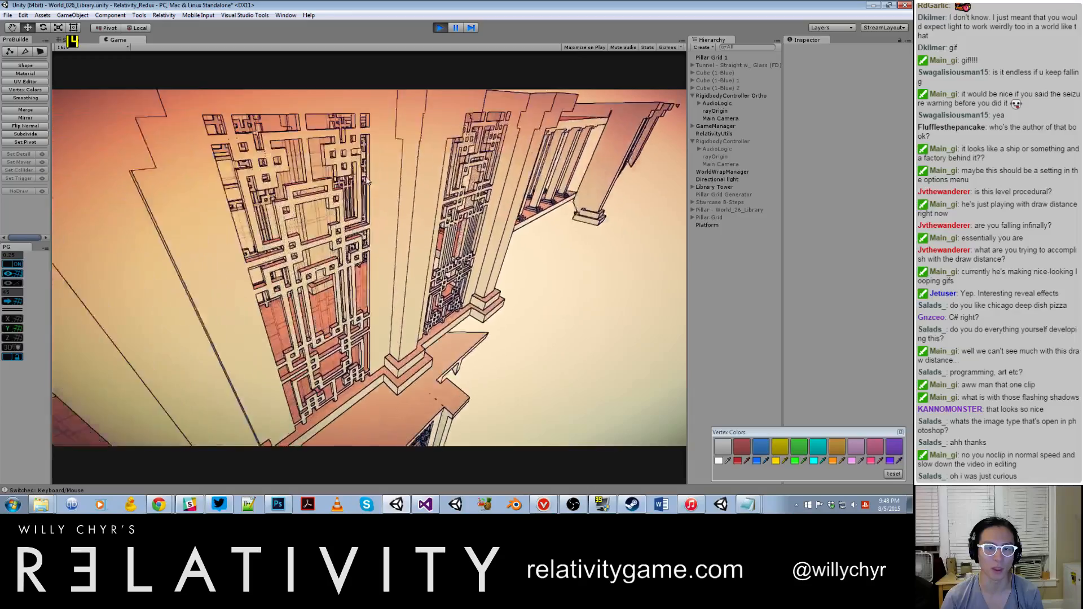
# Step: Run set_noclip_speed 10, 40 in the game console and continue flying through the towers
pyautogui.press('`')
pyautogui.press('`')
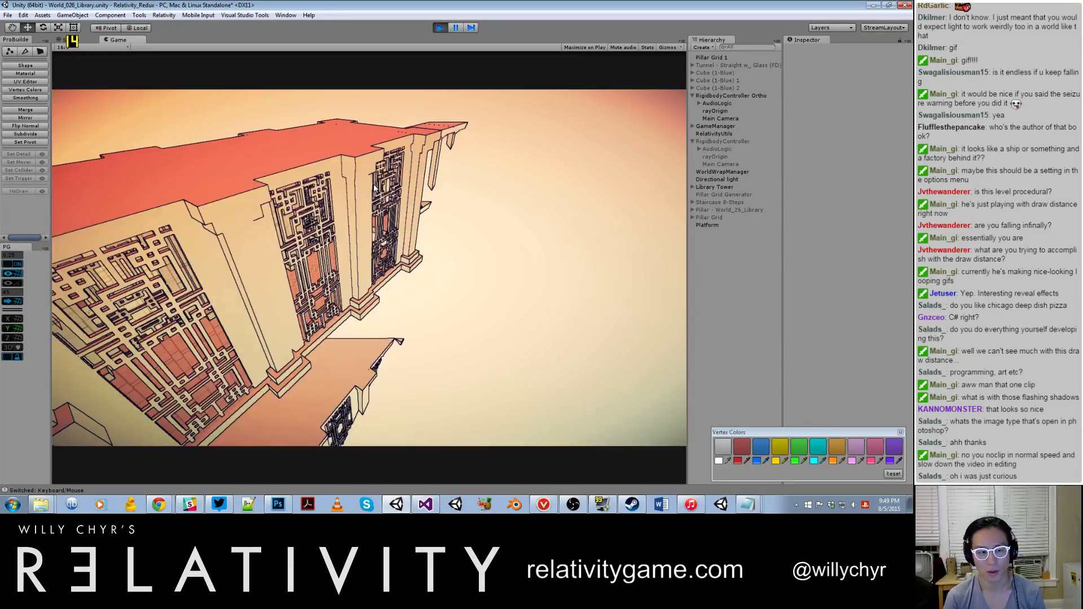
pyautogui.press('`')
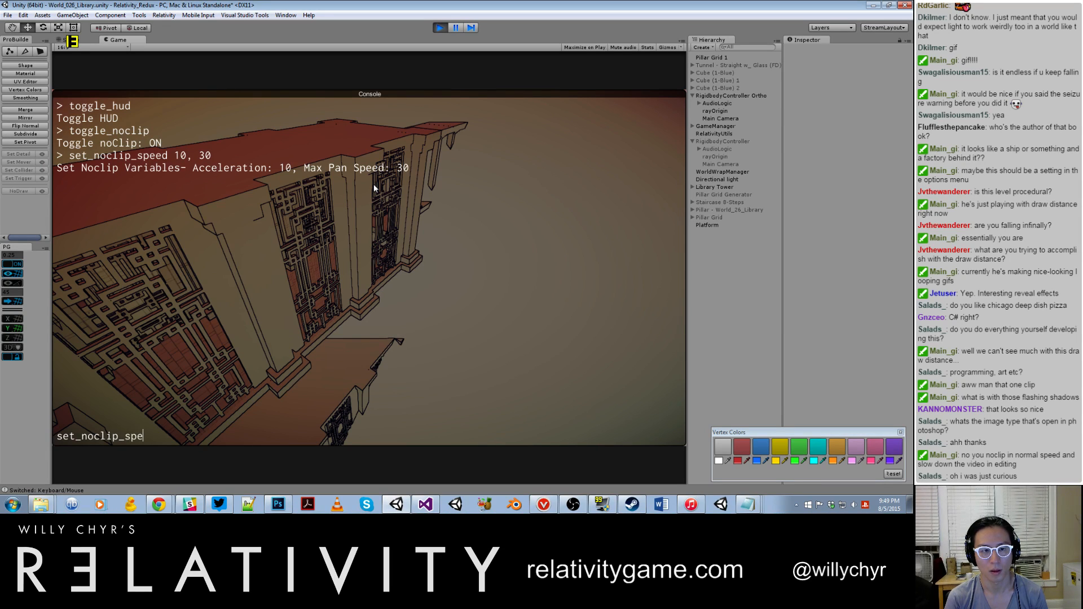
pyautogui.write('40')
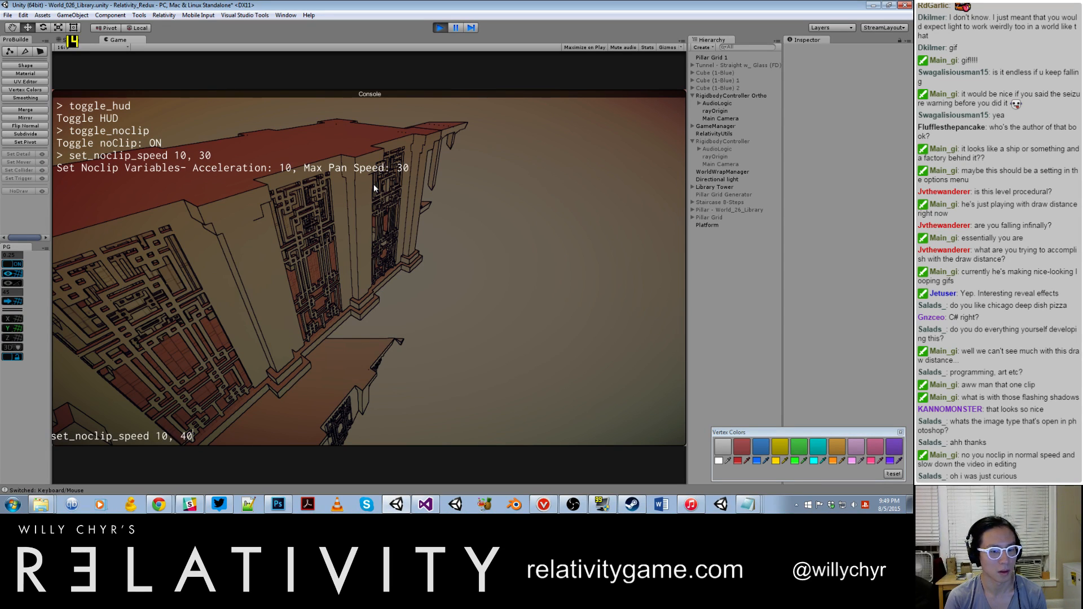
pyautogui.press('Return')
pyautogui.press('`')
pyautogui.press('s')
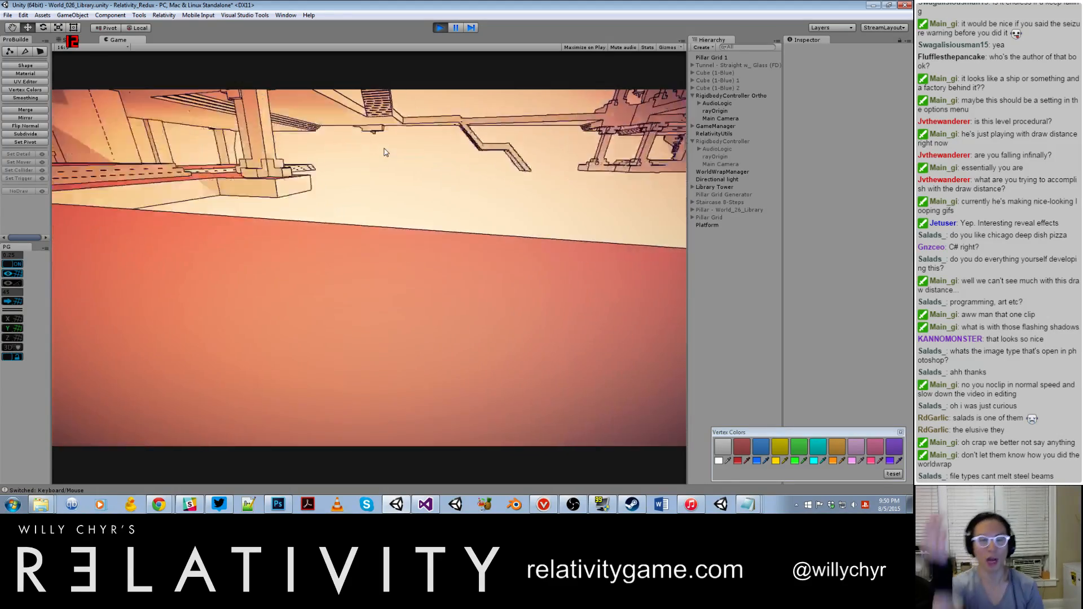
# Step: Exit play mode and set WorldWrapManager's Radius Vector to X 5 and Y 30
pyautogui.hotkey('ctrl', 'shift', 'p')
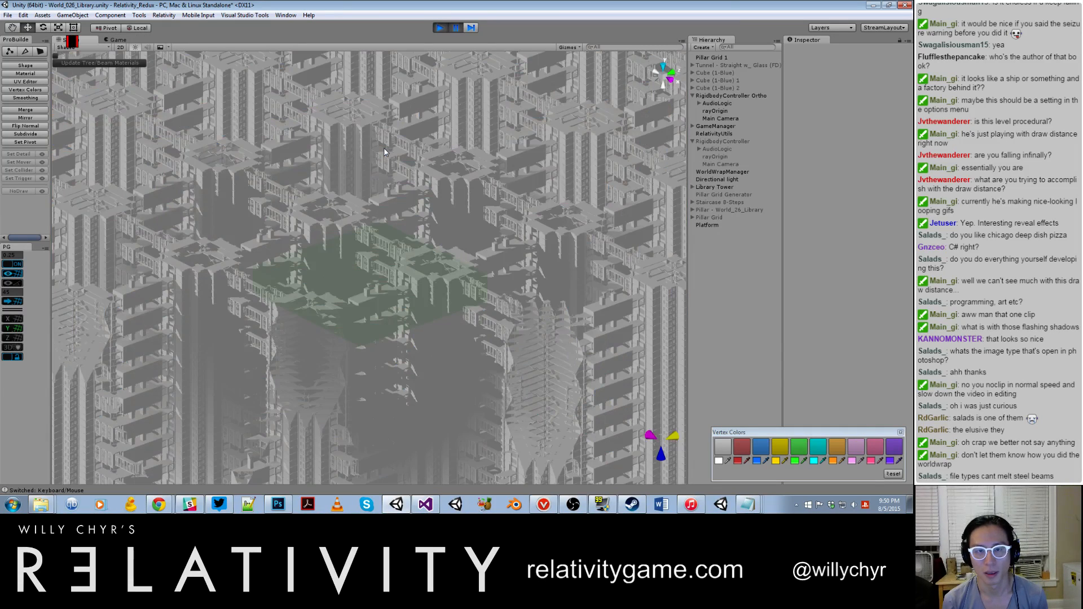
pyautogui.click(455, 29)
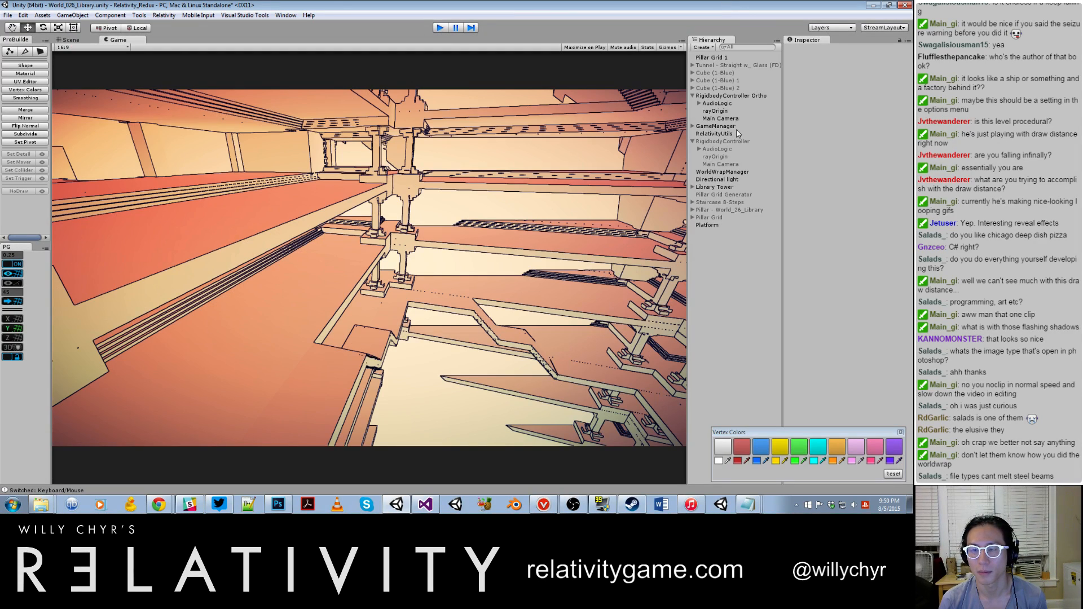
pyautogui.click(731, 171)
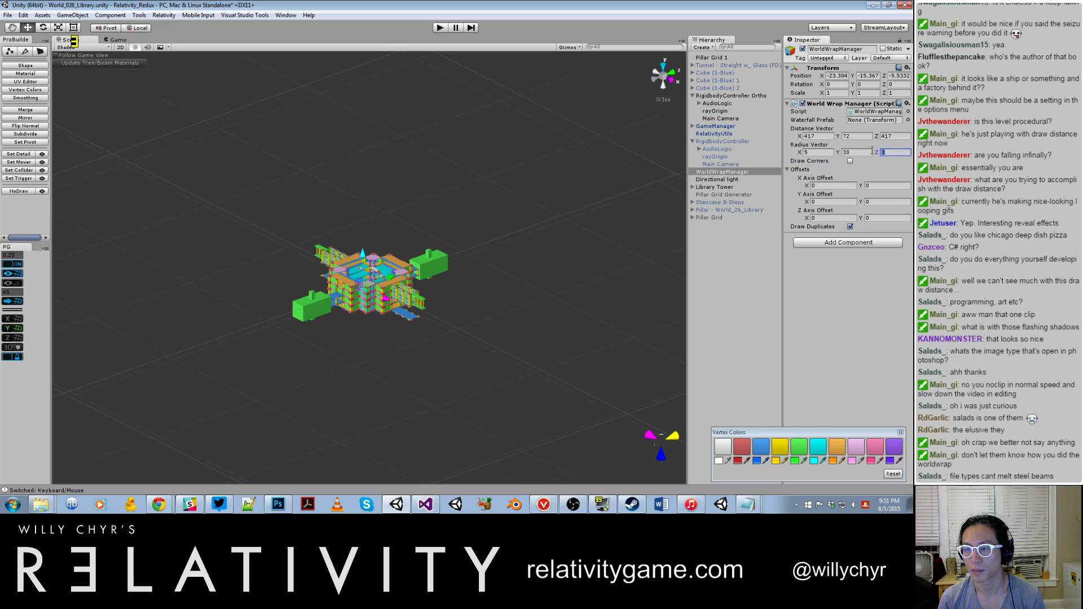
# Step: Set the Main Camera's projection to Perspective and start play mode
pyautogui.click(700, 263)
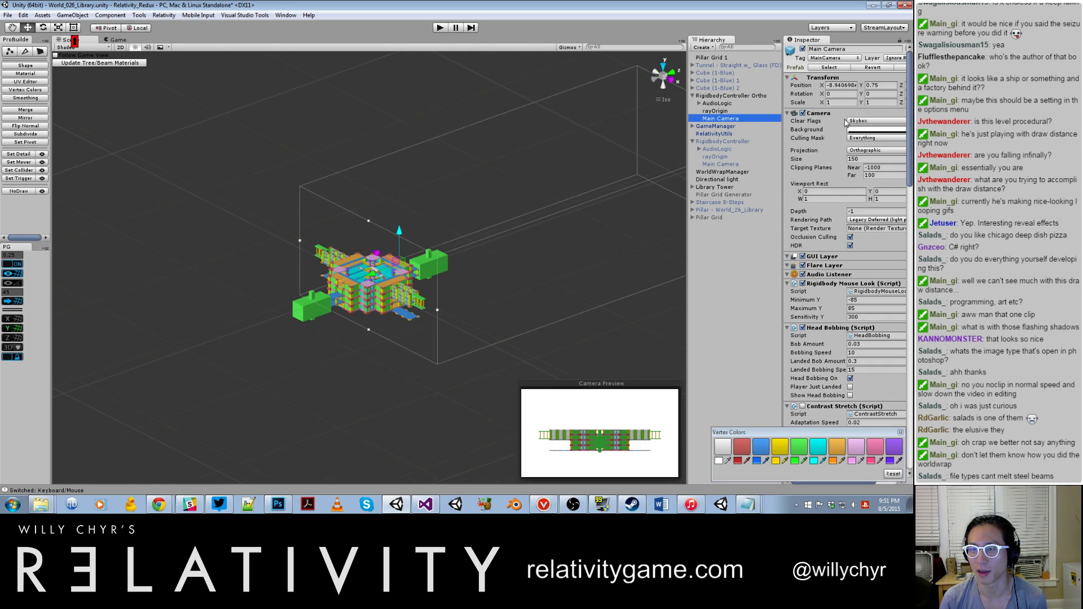
pyautogui.click(866, 151)
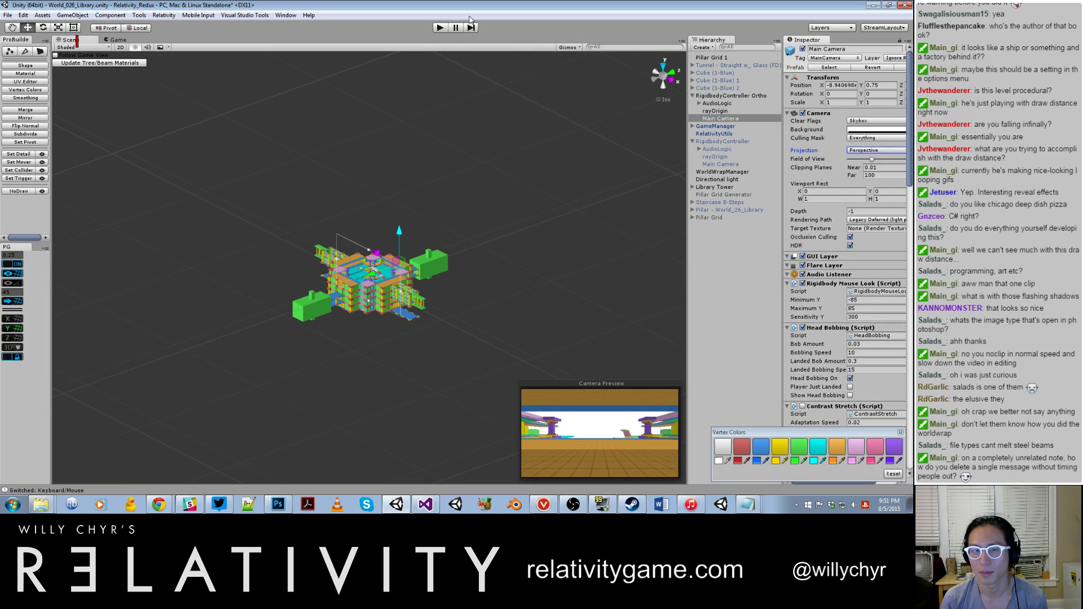
pyautogui.click(441, 28)
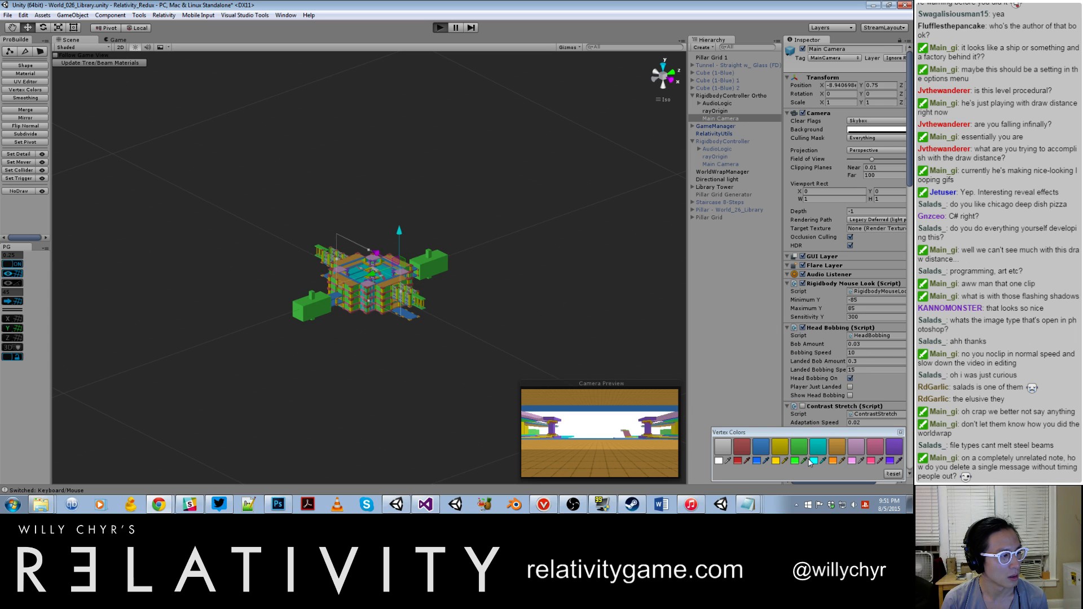
pyautogui.hotkey('ctrl', 'p')
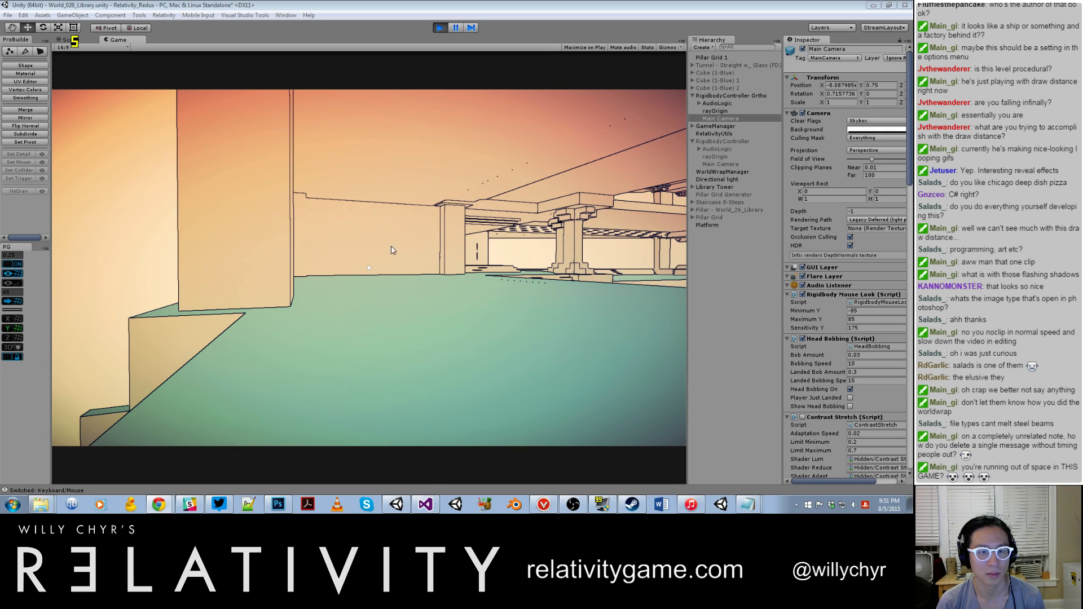
# Step: Look around the library from the player's position, pause the game, and inspect the repeated towers in the Scene view
pyautogui.hotkey('alt', 'Tab')
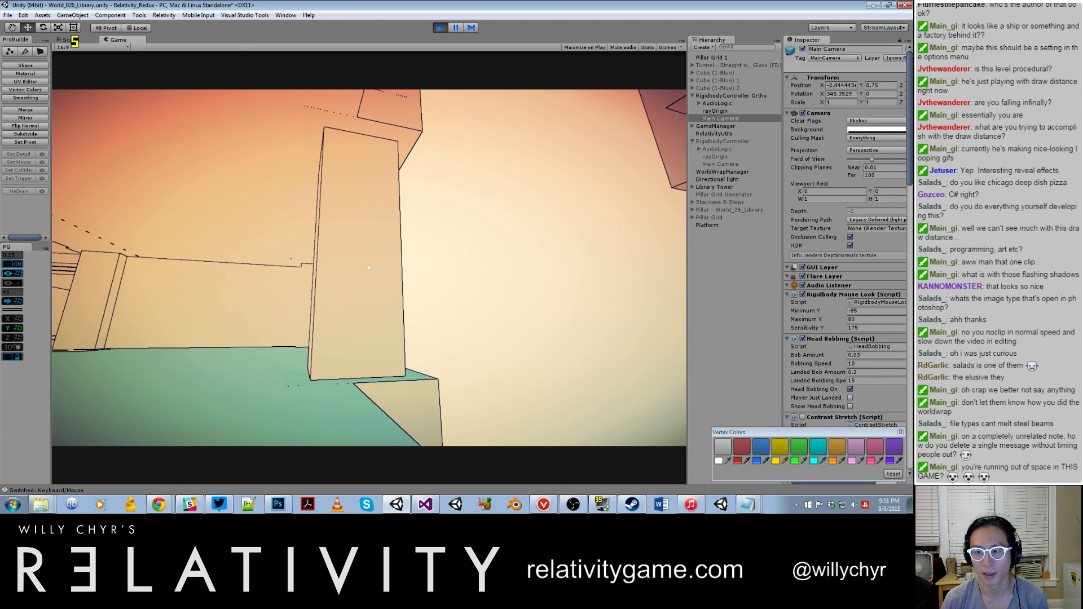
pyautogui.press('w')
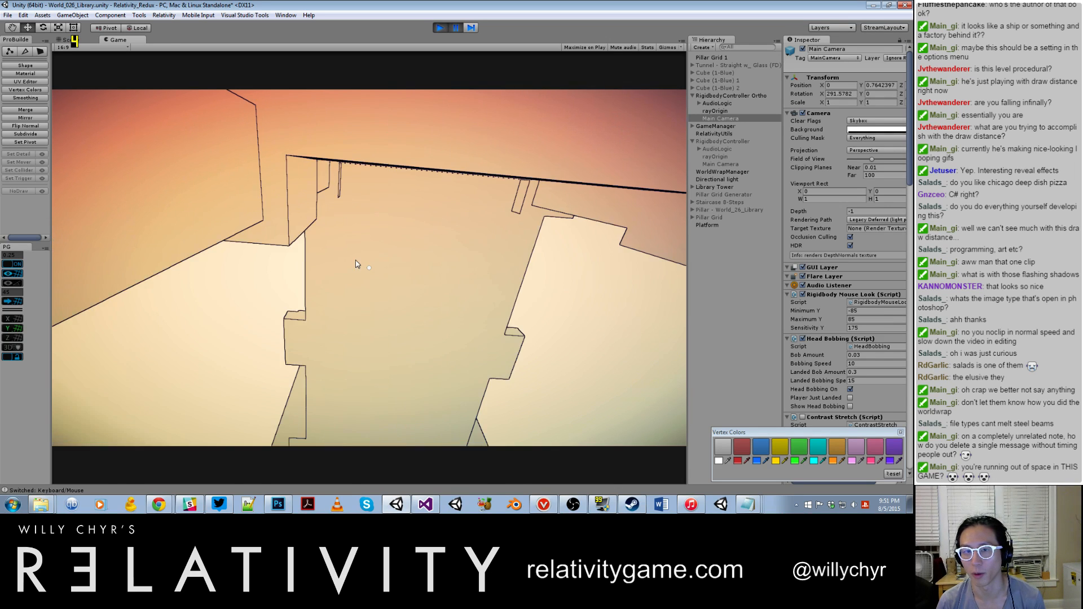
pyautogui.hotkey('ctrl', '1')
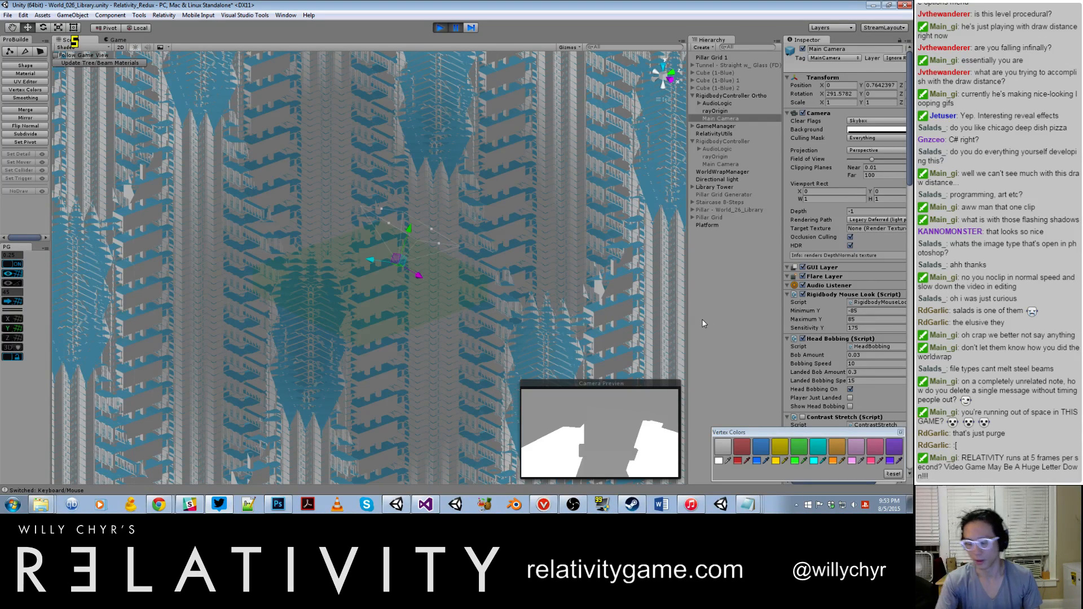
# Step: Force-quit the unresponsive Unity editor through Windows Task Manager and close Task Manager
pyautogui.hotkey('ctrl', 'alt', 'Delete')
pyautogui.click(452, 314)
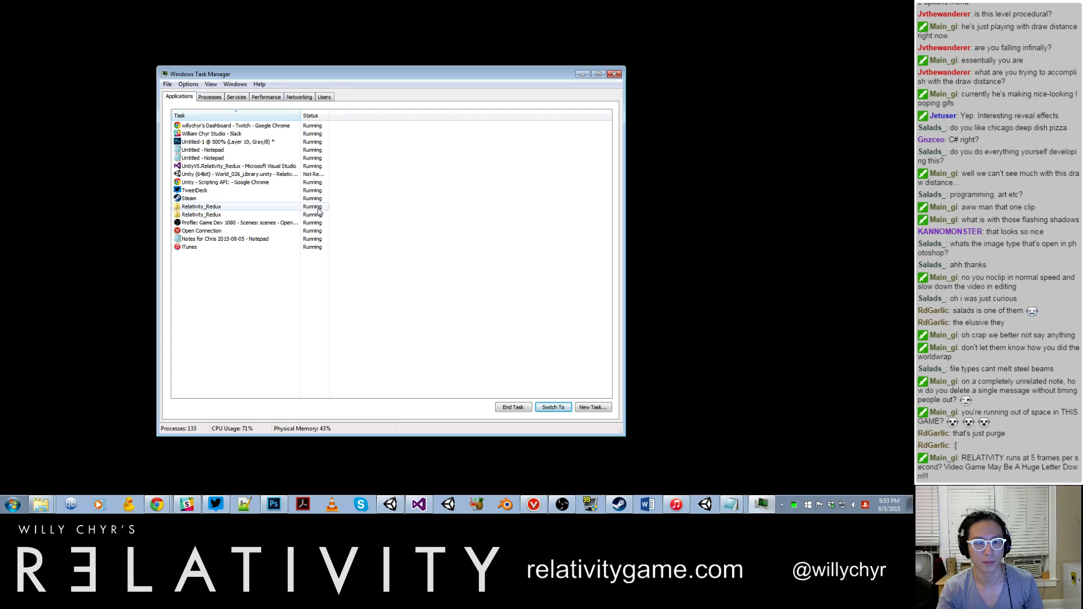
pyautogui.click(250, 175)
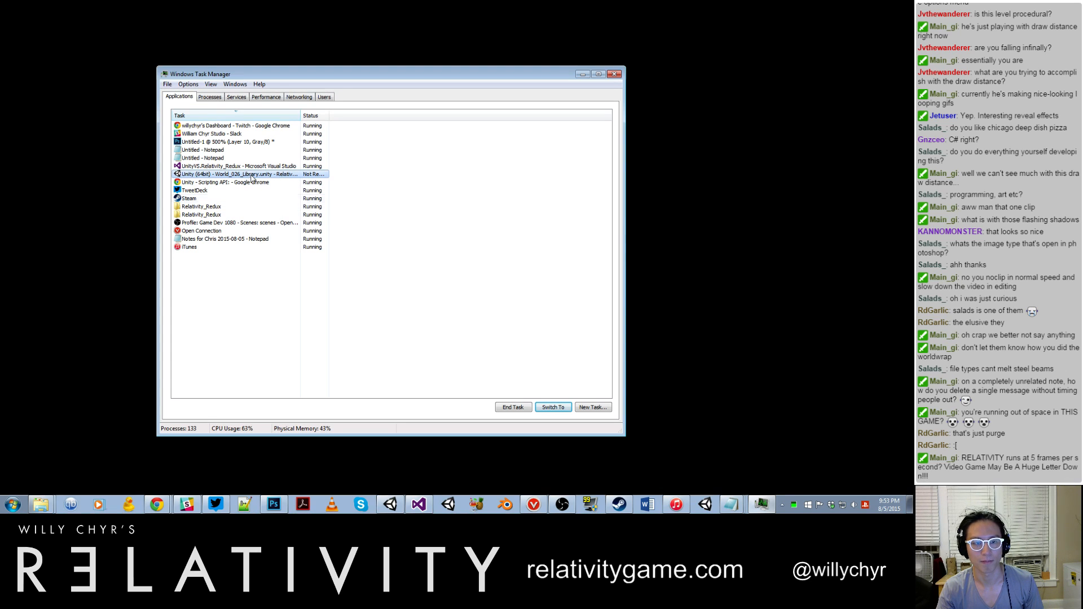
pyautogui.click(513, 408)
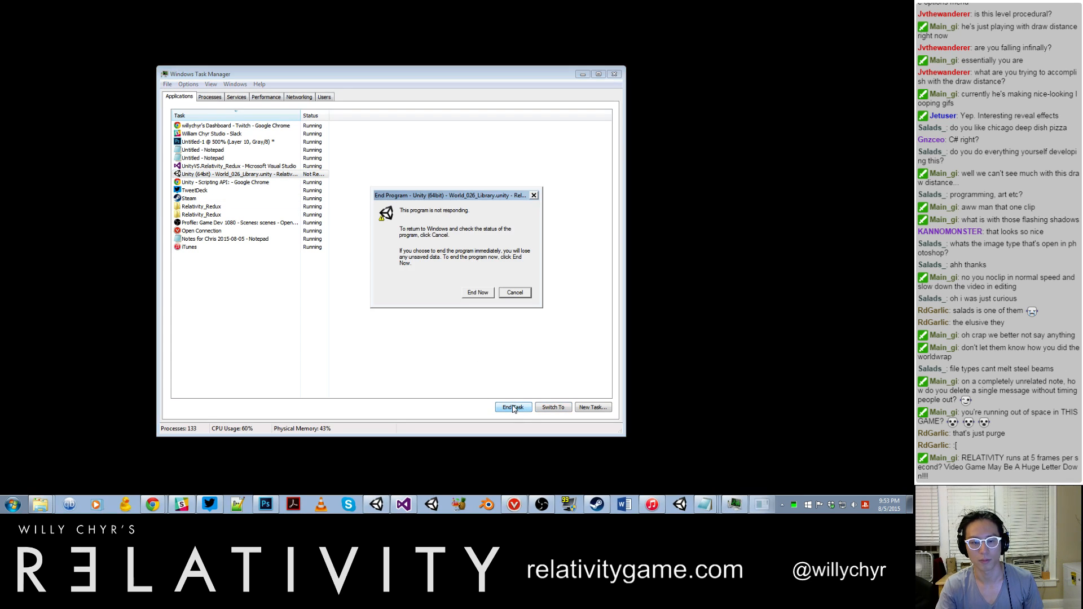
pyautogui.click(478, 289)
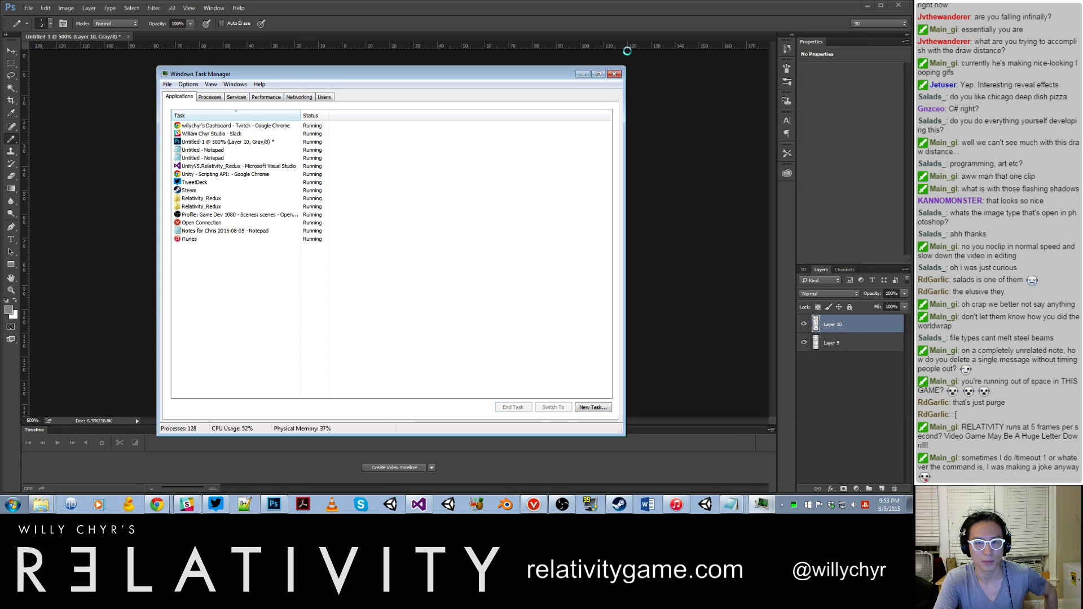
pyautogui.click(615, 74)
# Step: Relaunch Unity with the Relativity_Redux project and move the Fraps window off the visible desktop
pyautogui.click(397, 504)
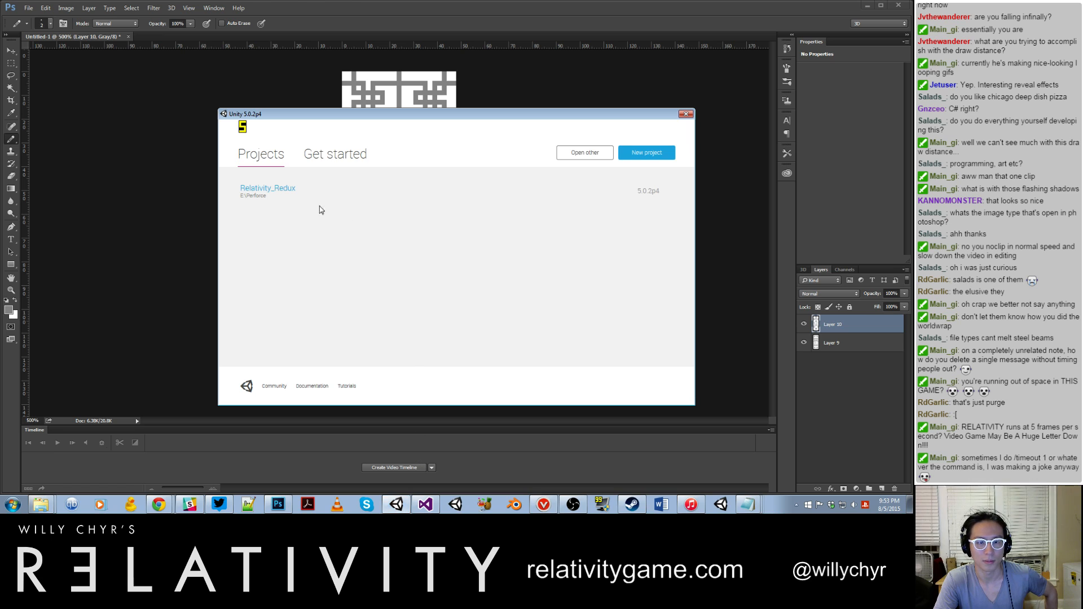
pyautogui.click(278, 188)
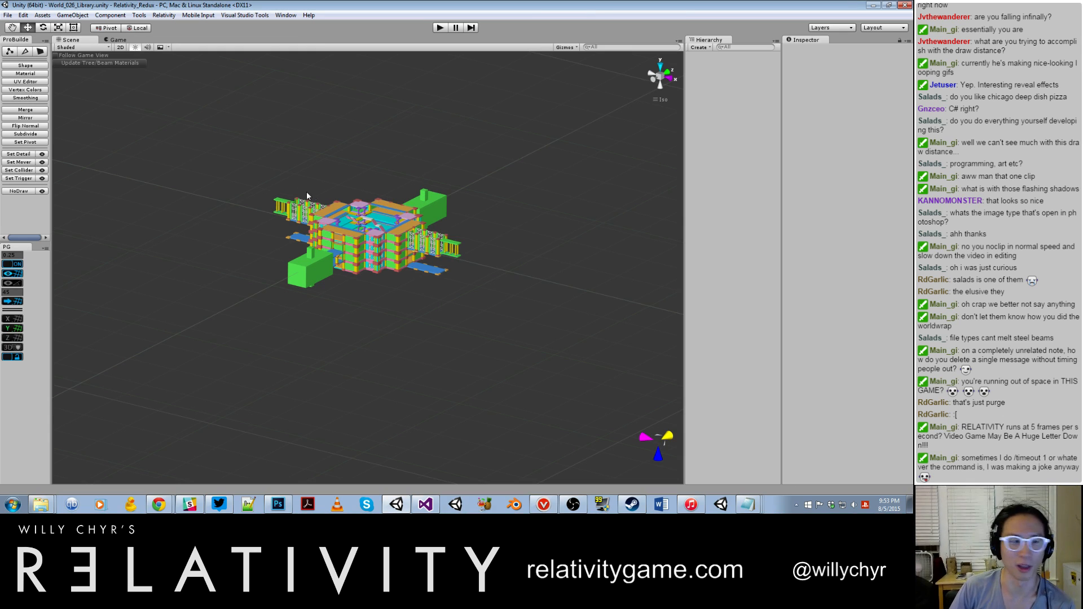
pyautogui.click(602, 505)
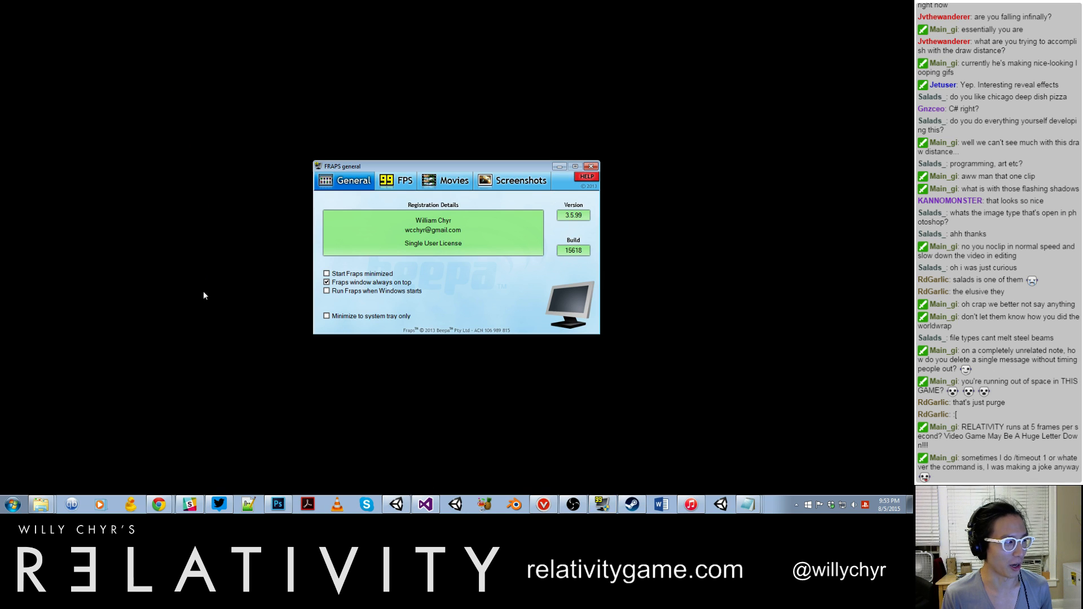
pyautogui.moveTo(395, 165); pyautogui.dragTo(931, 156)
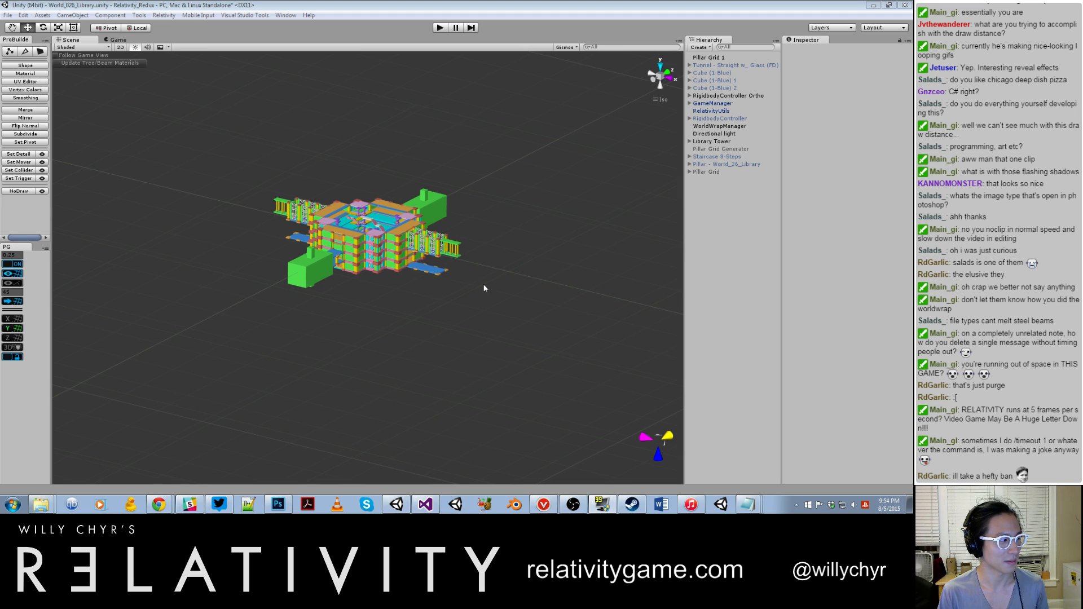
# Step: Set the projection of the Main Camera under RigidbodyController Ortho to Perspective
pyautogui.scroll(5, 545, 230)
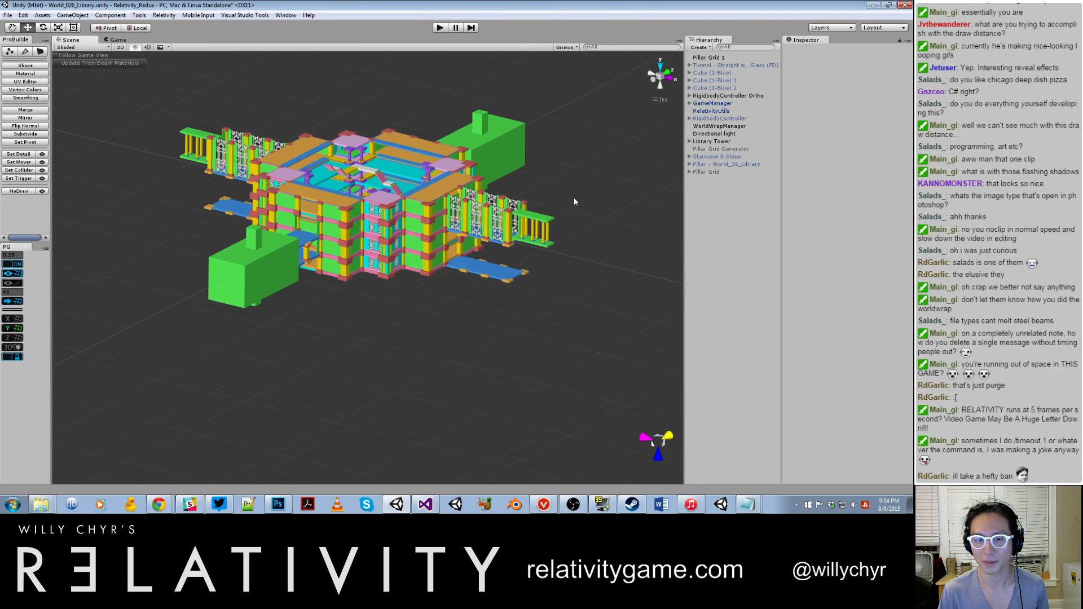
pyautogui.click(733, 95)
pyautogui.click(689, 96)
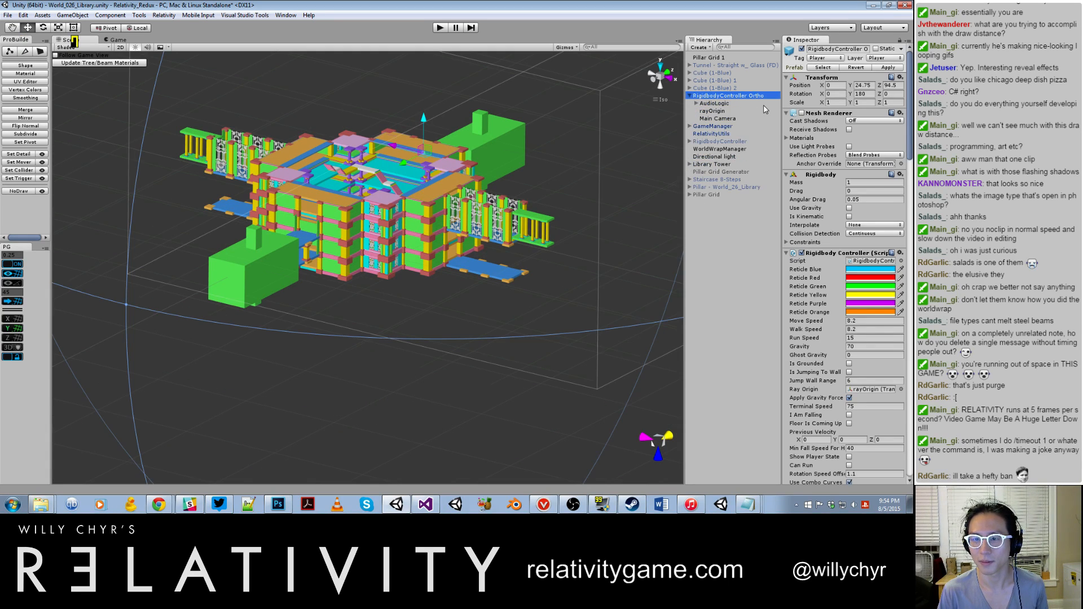
pyautogui.click(718, 118)
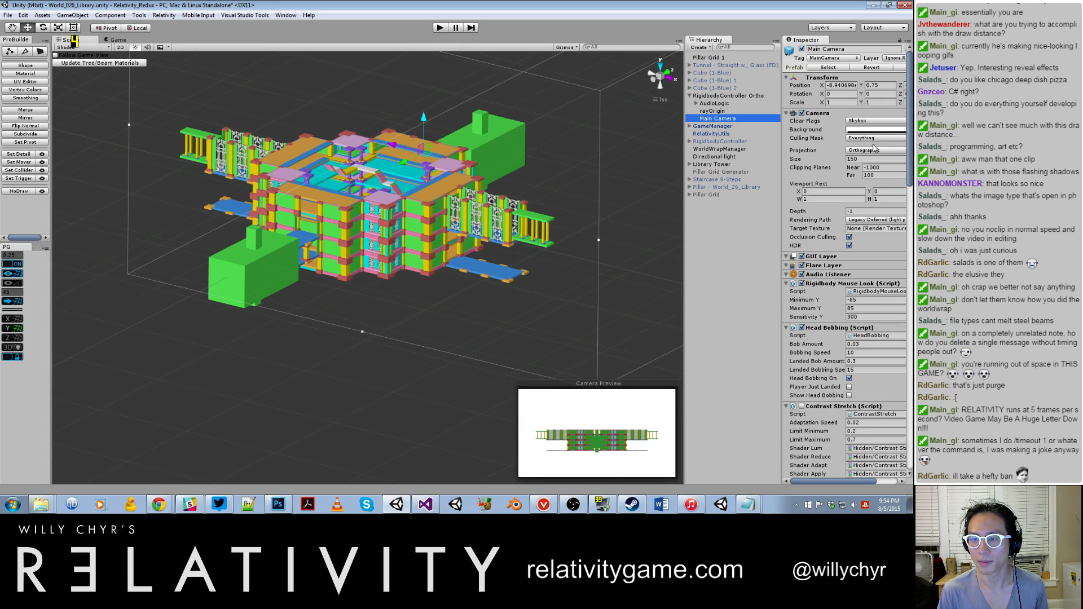
pyautogui.click(875, 149)
pyautogui.click(872, 156)
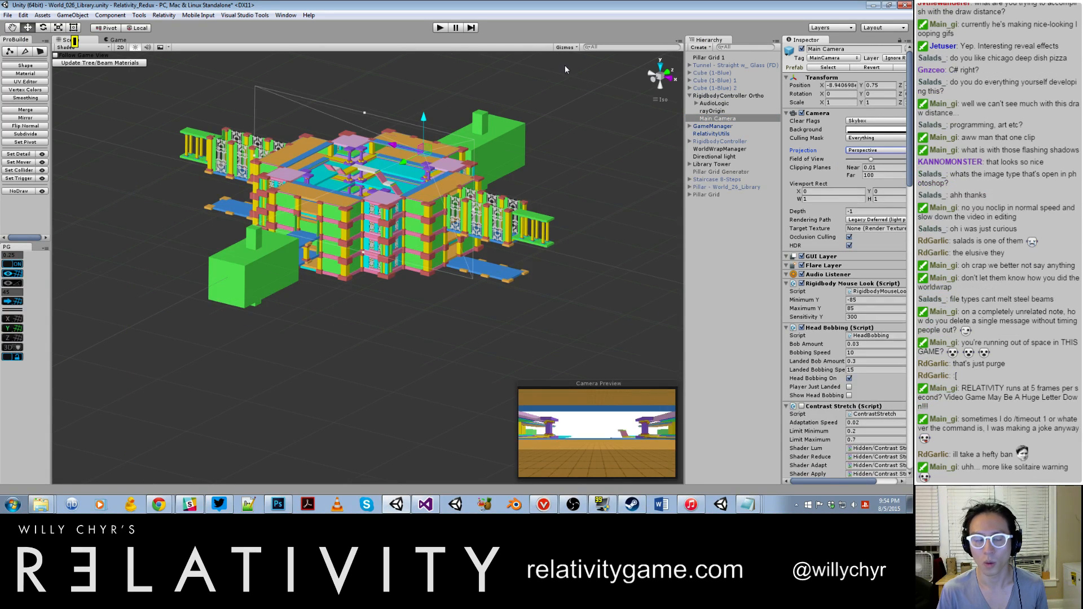
# Step: Set WorldWrapManager's Radius Vector to X 5, Y 10 and Z 5
pyautogui.click(720, 149)
pyautogui.click(813, 152)
pyautogui.write('53')
pyautogui.moveTo(813, 152); pyautogui.dragTo(790, 154)
pyautogui.write('5')
pyautogui.moveTo(888, 152); pyautogui.dragTo(875, 154)
pyautogui.write('5')
pyautogui.click(857, 152)
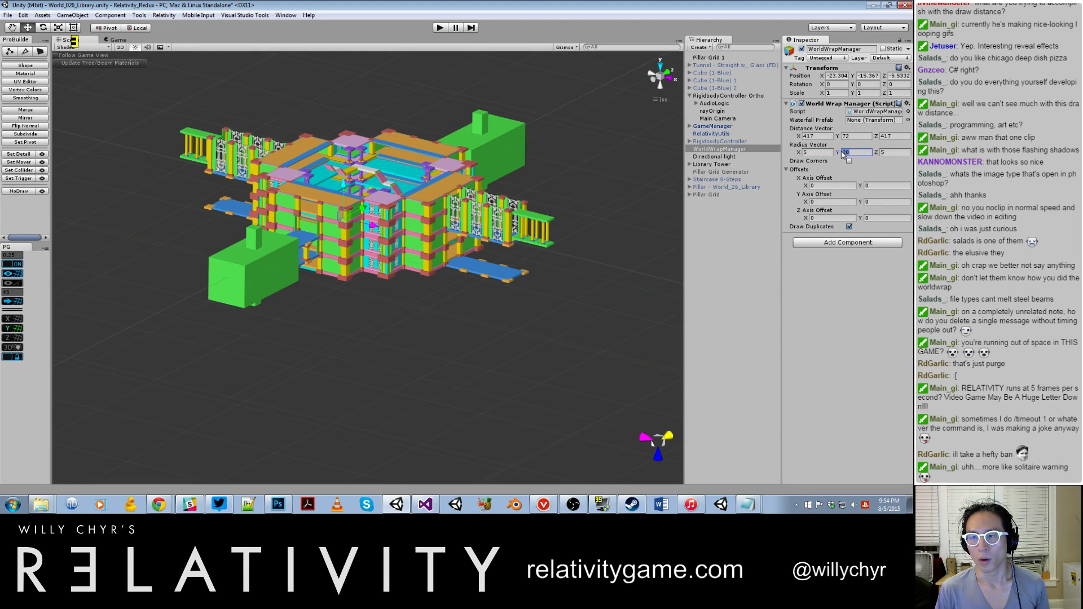
pyautogui.write('10')
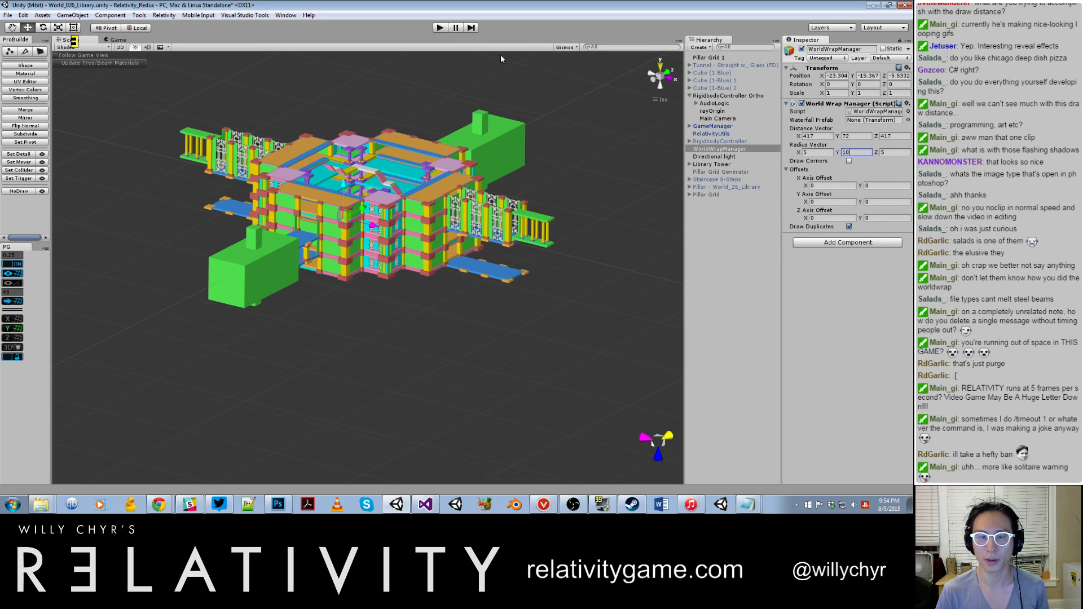
# Step: Deselect WorldWrapManager, start play mode and run toggle_hud in the game console
pyautogui.click(694, 244)
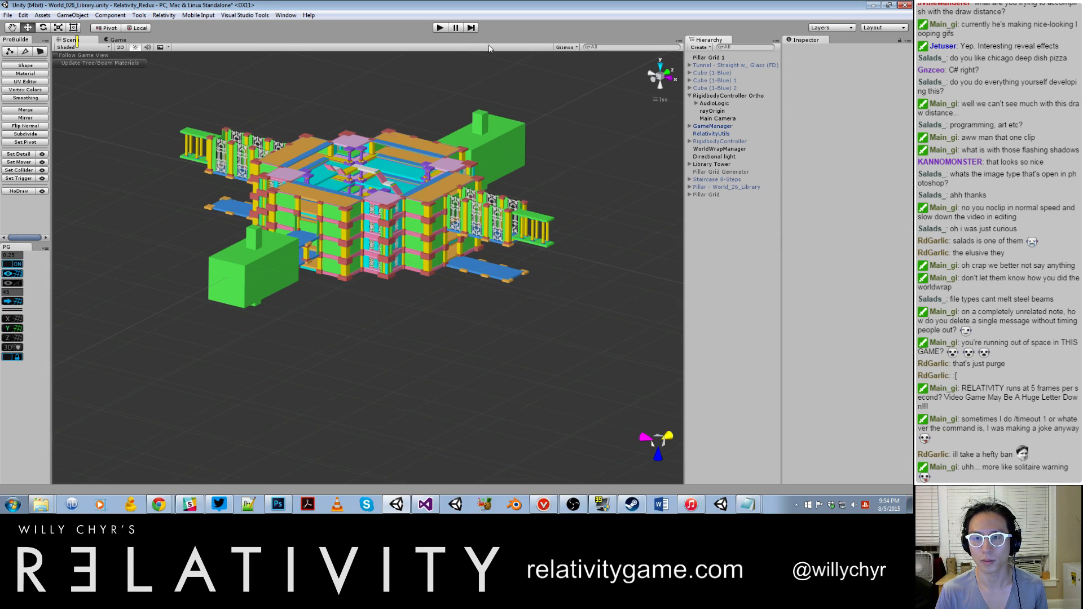
pyautogui.click(440, 29)
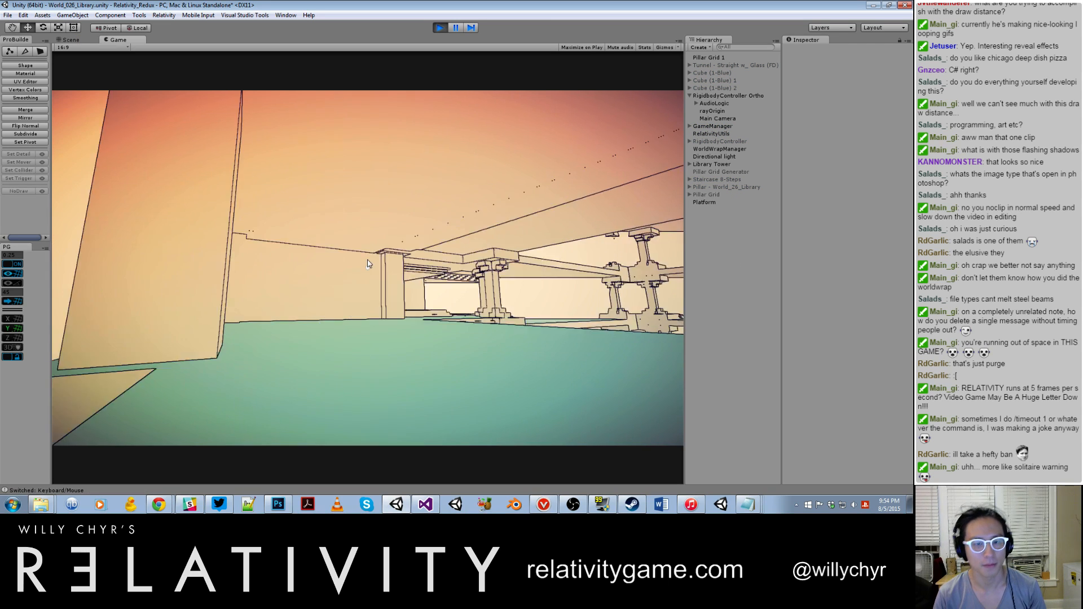
pyautogui.press('w')
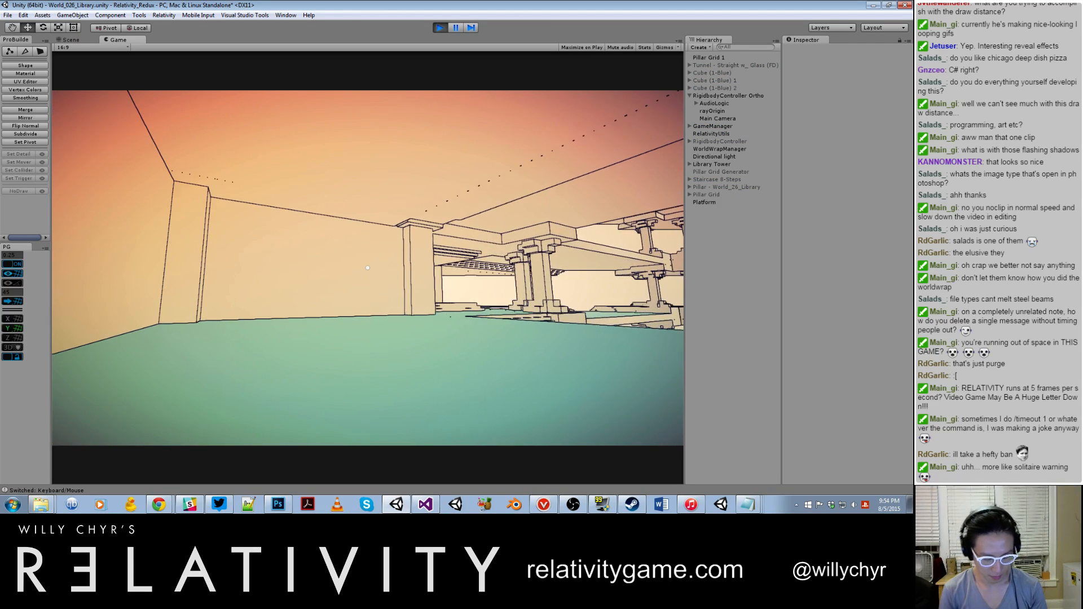
pyautogui.press('`')
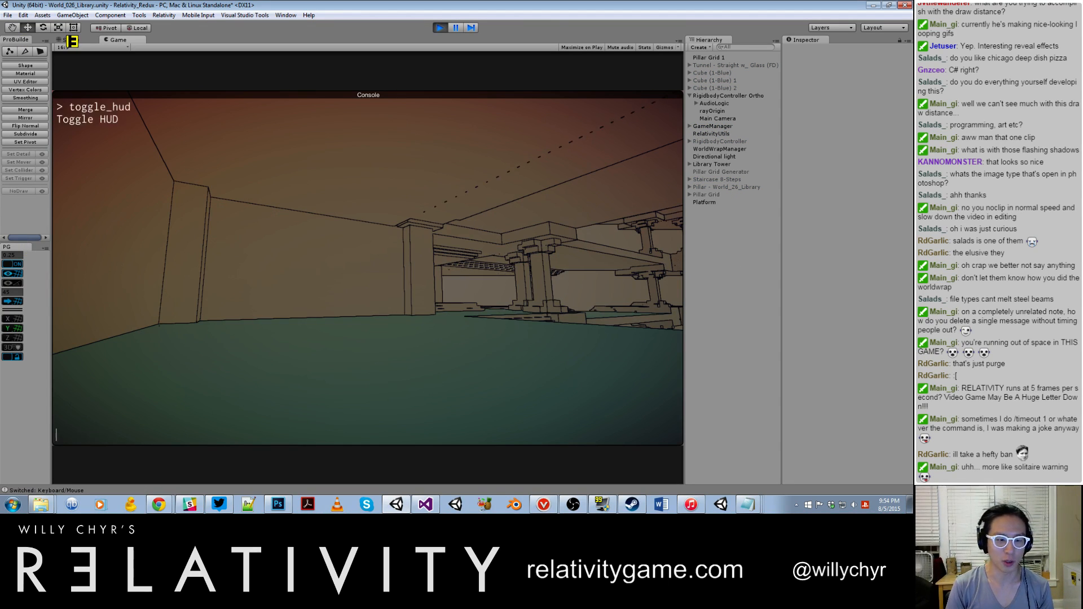
pyautogui.press('Return')
# Step: Walk through the library, run toggle_noclip in the game console and fly into the open interior
pyautogui.press('w')
pyautogui.press('w')
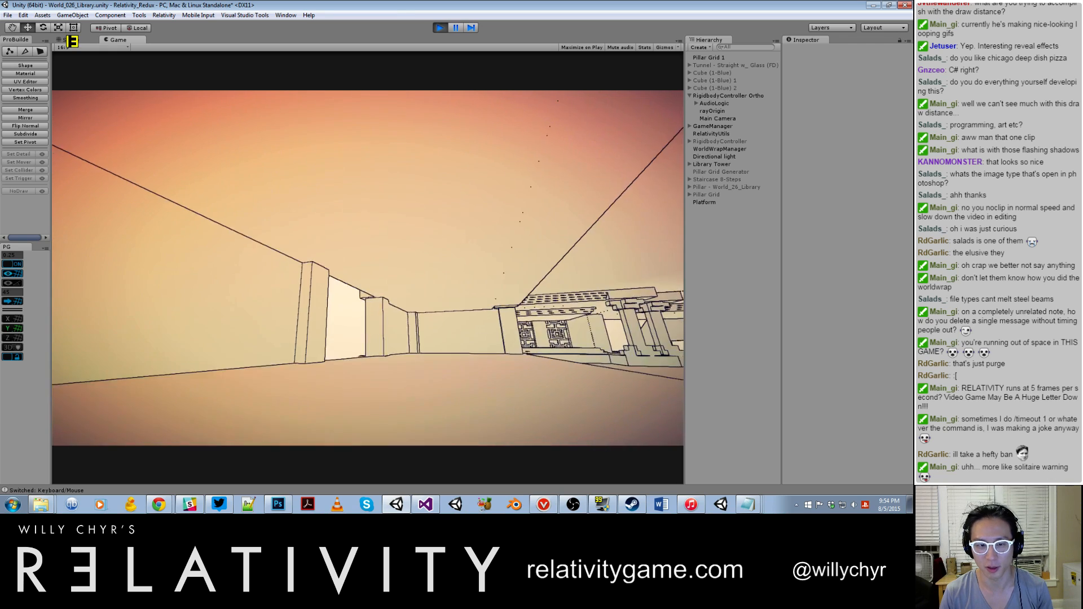
pyautogui.press('w')
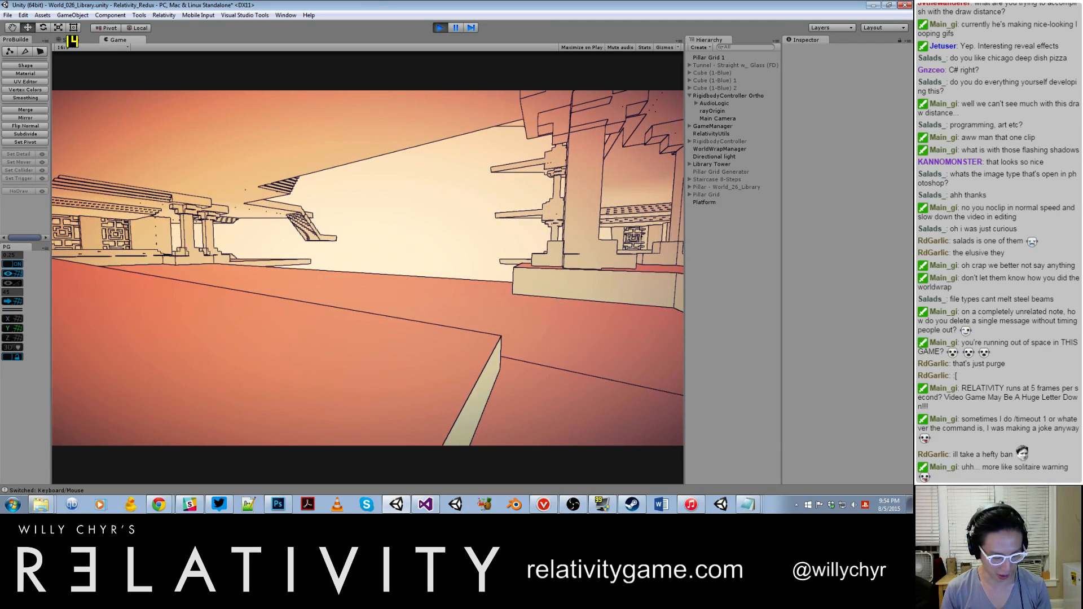
pyautogui.press('`')
pyautogui.write('toggle_noclip')
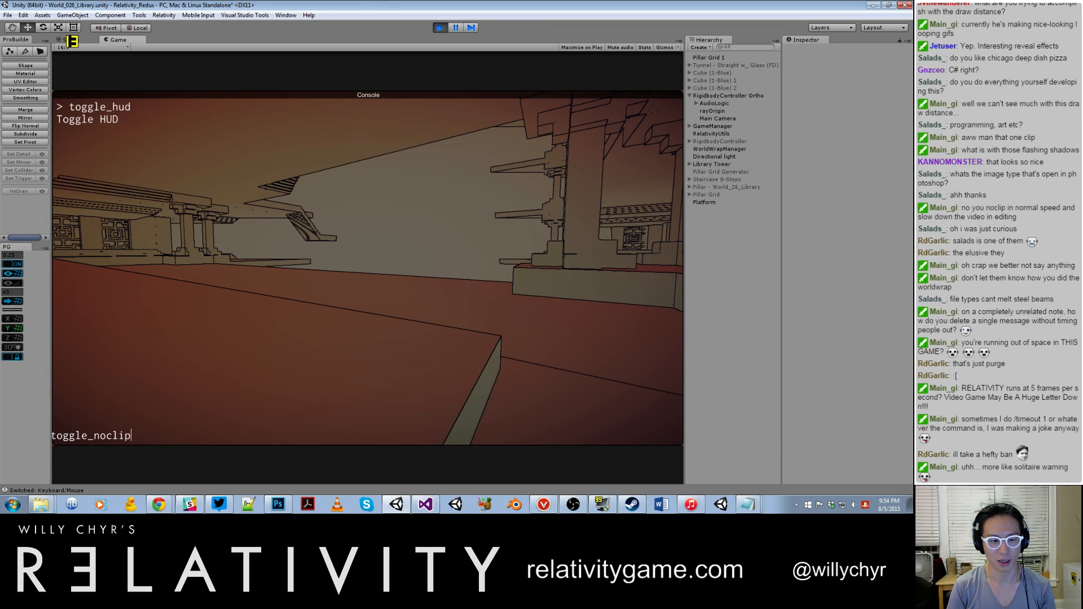
pyautogui.press('Return')
pyautogui.press('w')
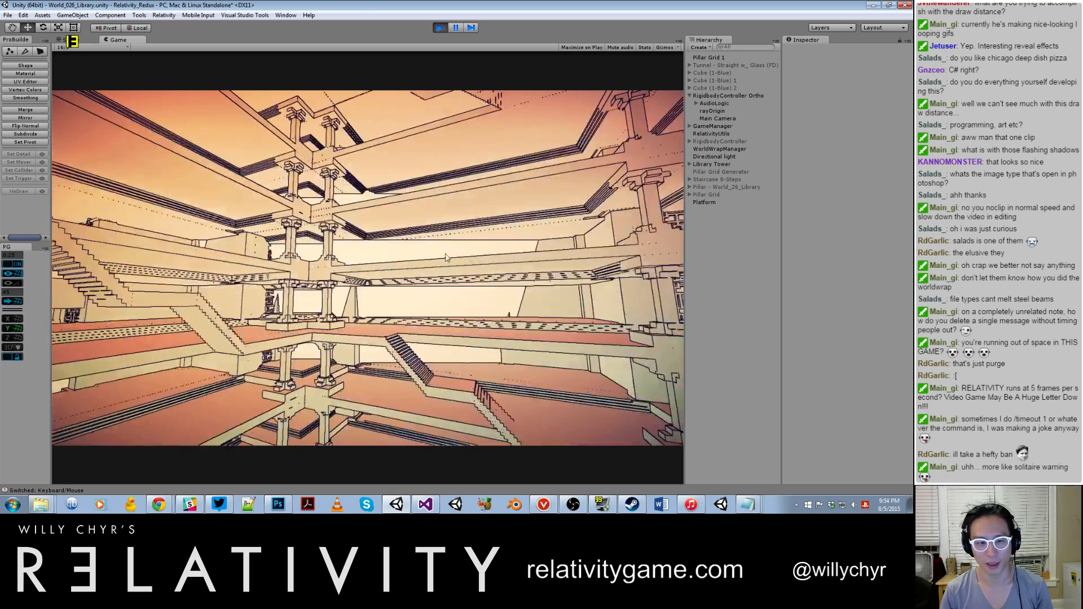
pyautogui.press('w')
# Step: Change the flying speed with set_noclip_speed in the game console and close the console
pyautogui.press('`')
pyautogui.press('`')
pyautogui.press('`')
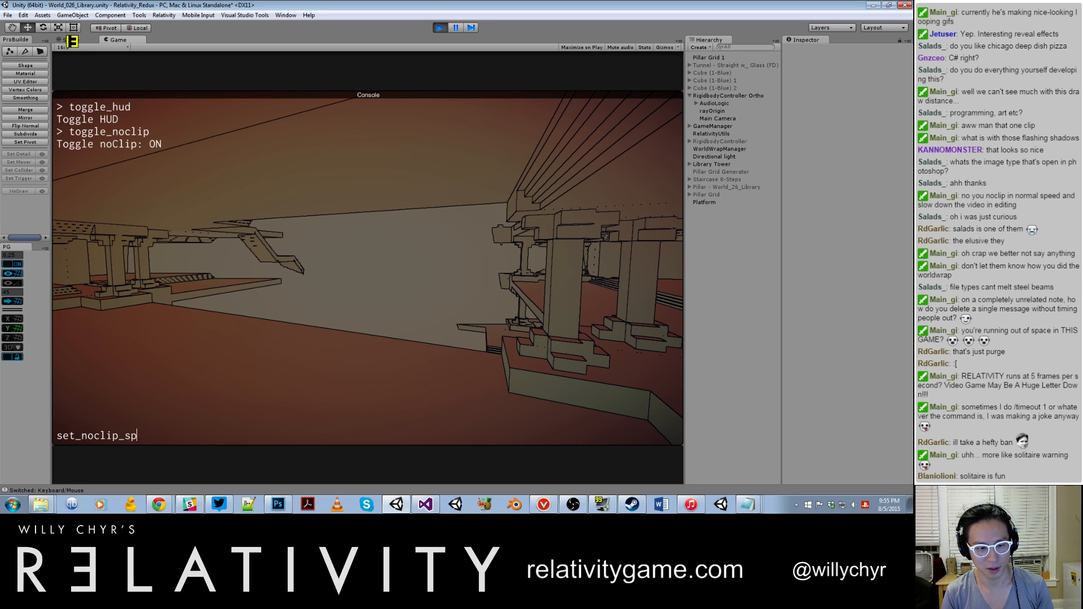
pyautogui.press('Return')
pyautogui.press('`')
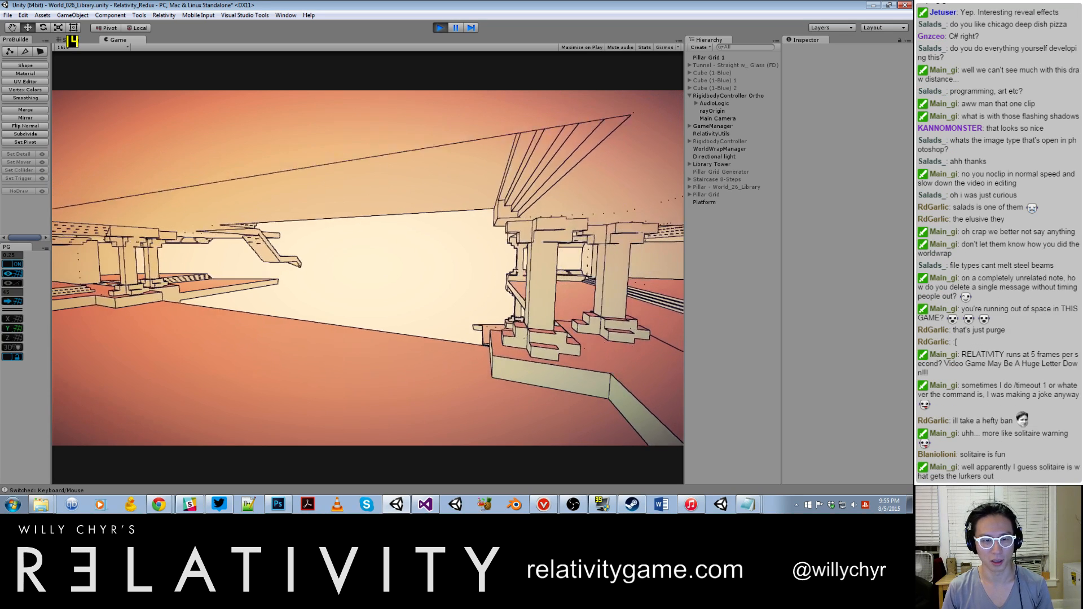
# Step: Fly in noclip around the tower's exterior, past the lattice windows and colonnades, and back inside to examine the repeated structures
pyautogui.press('s')
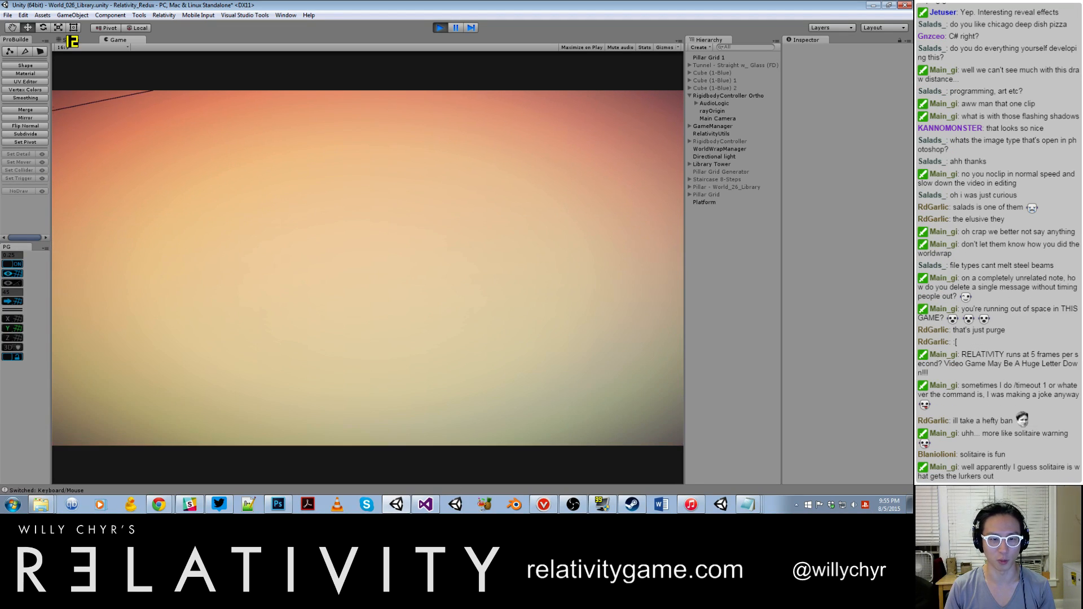
pyautogui.press('s')
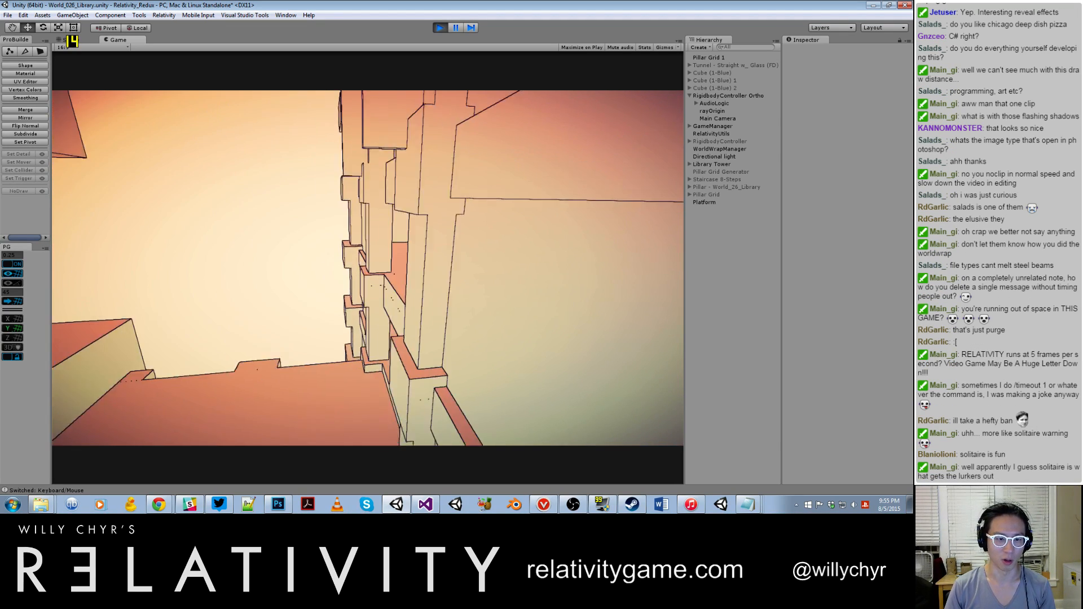
pyautogui.press('s')
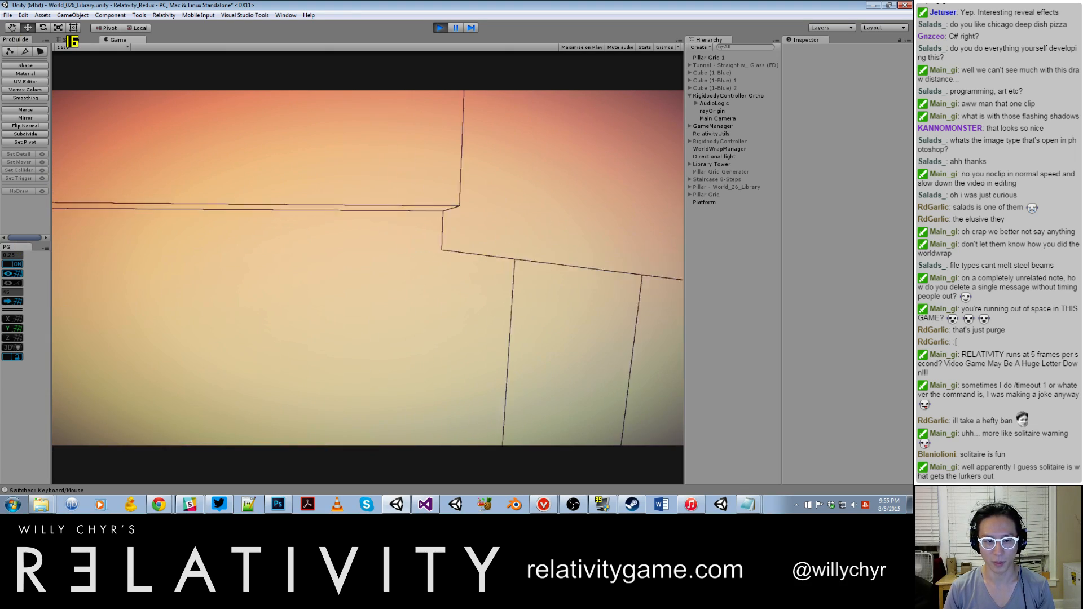
pyautogui.press('s')
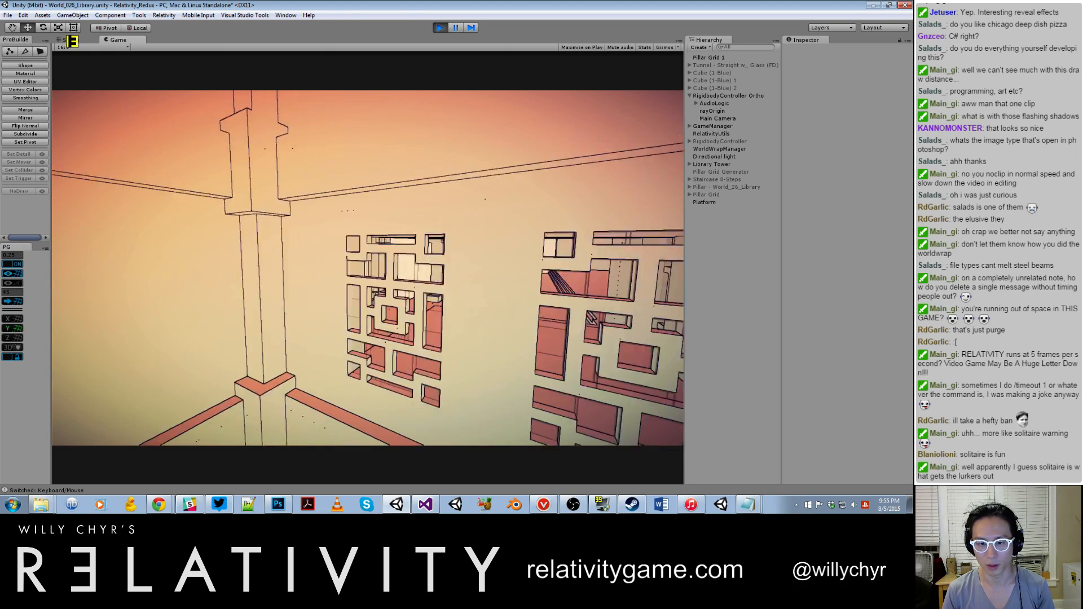
pyautogui.press('s')
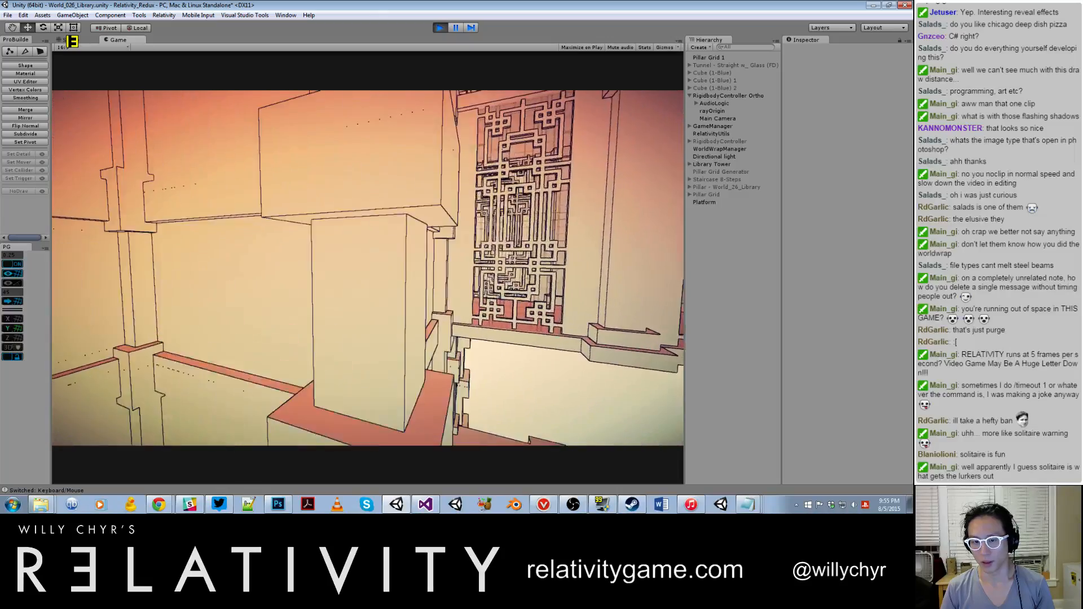
pyautogui.press('s')
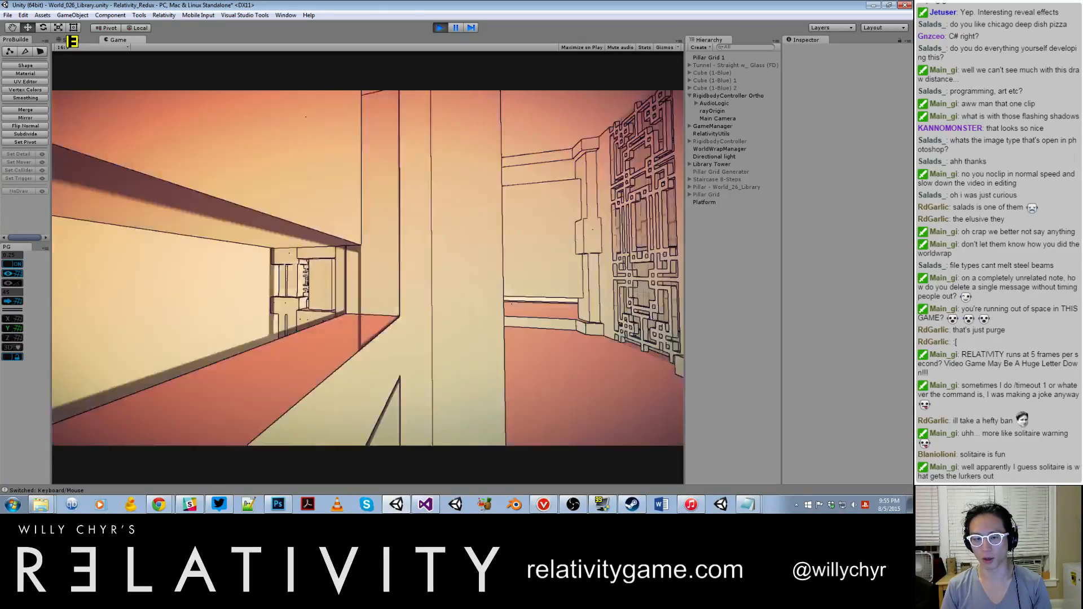
pyautogui.press('s')
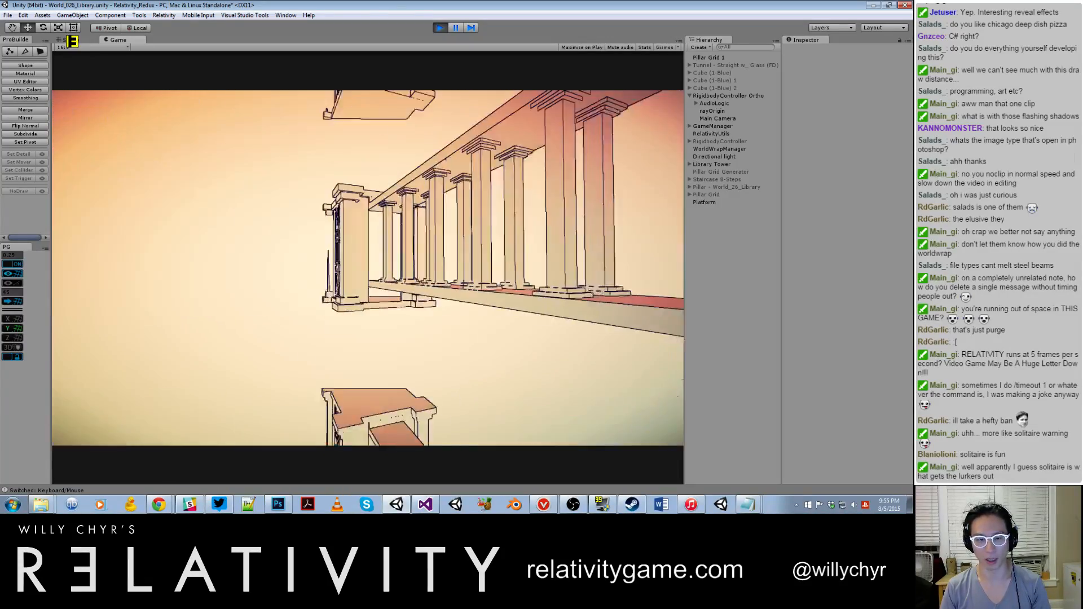
pyautogui.press('a')
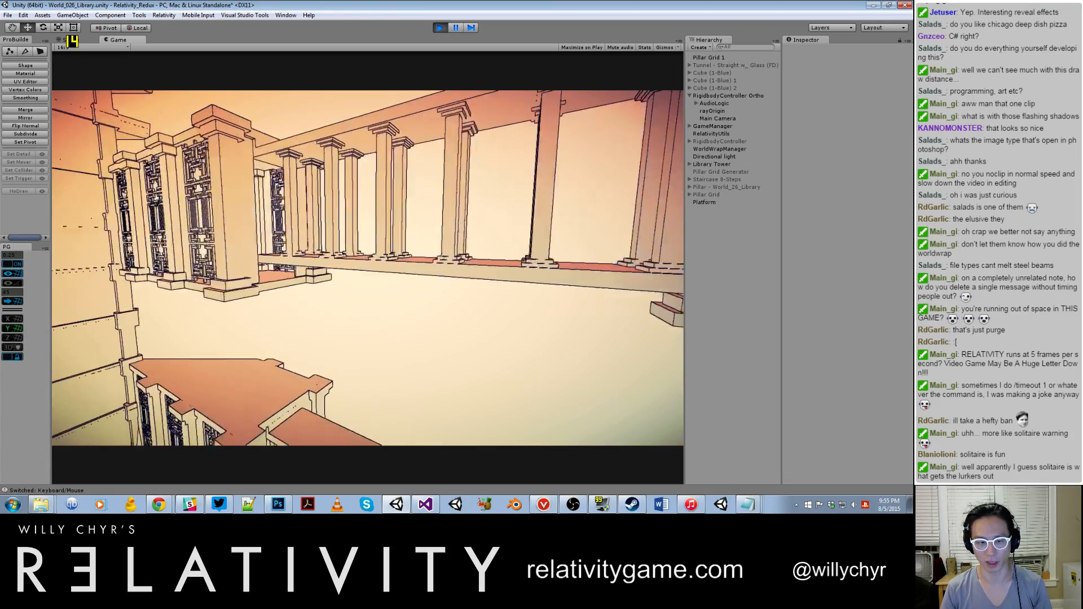
pyautogui.press('a')
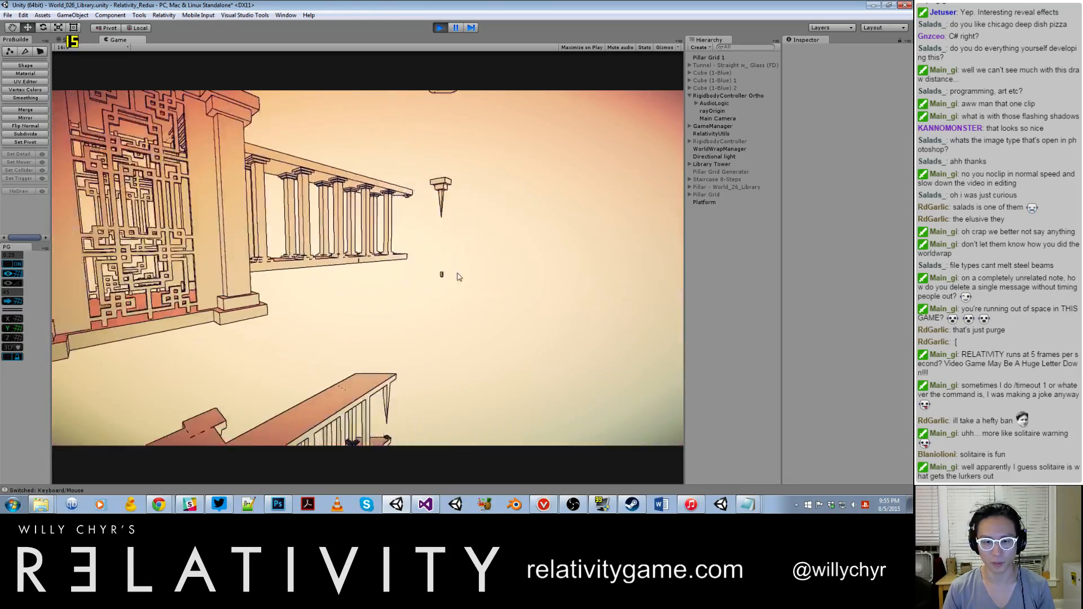
pyautogui.press('a')
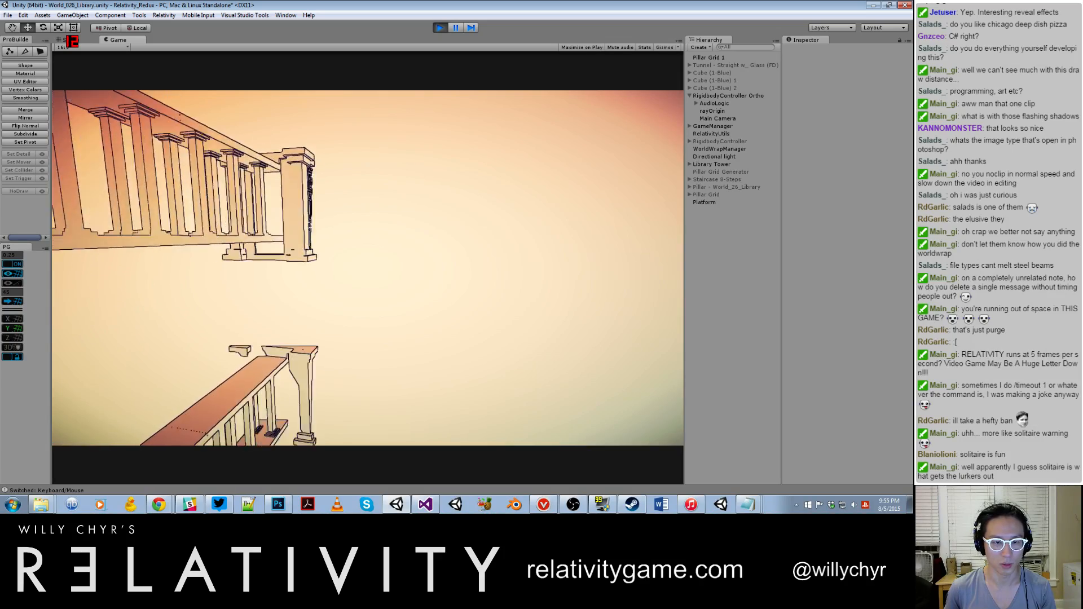
pyautogui.press('w')
pyautogui.press('w')
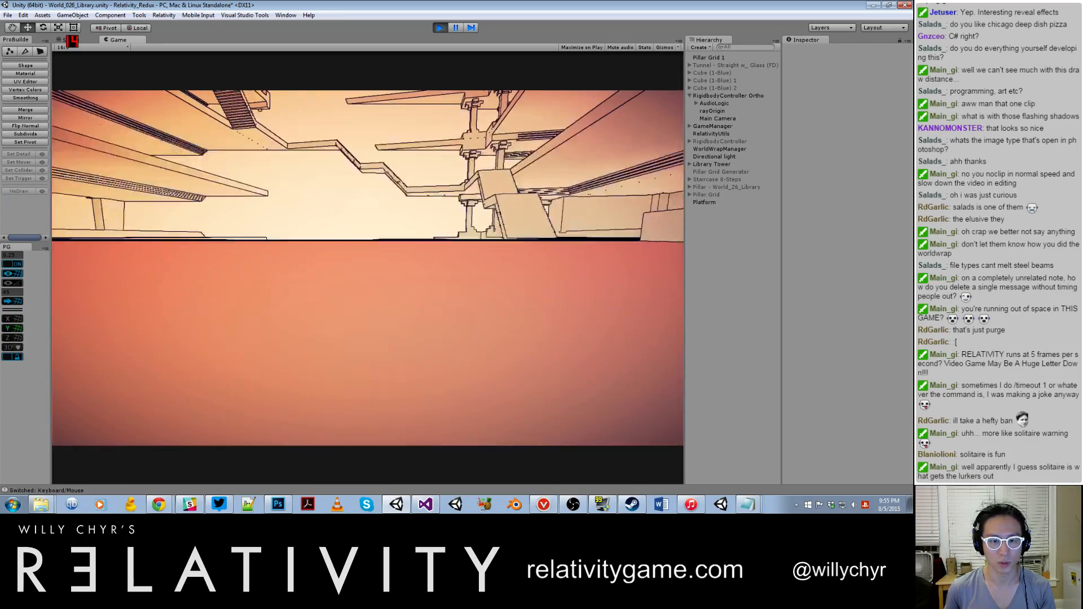
# Step: Fly in noclip through the library interior and around the latticed towers to capture footage, and stop play mode
pyautogui.press('w')
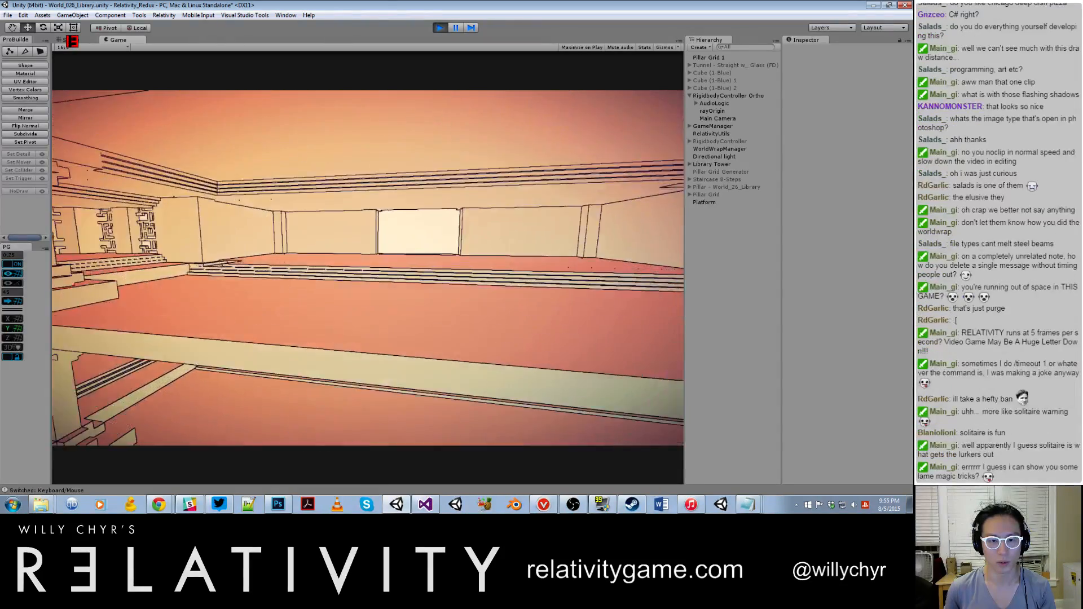
pyautogui.press('w')
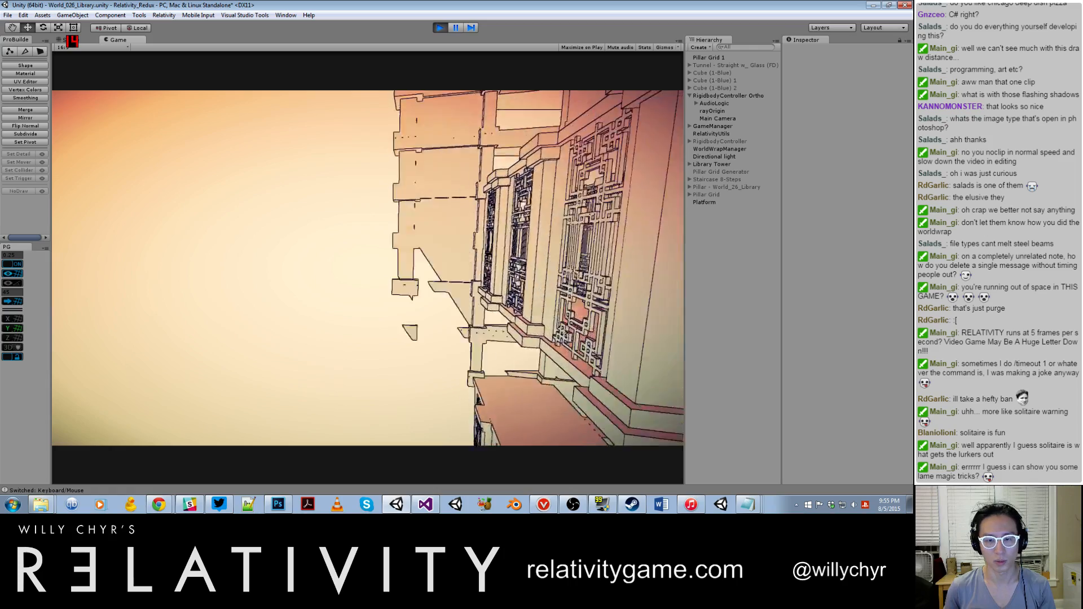
pyautogui.press('w')
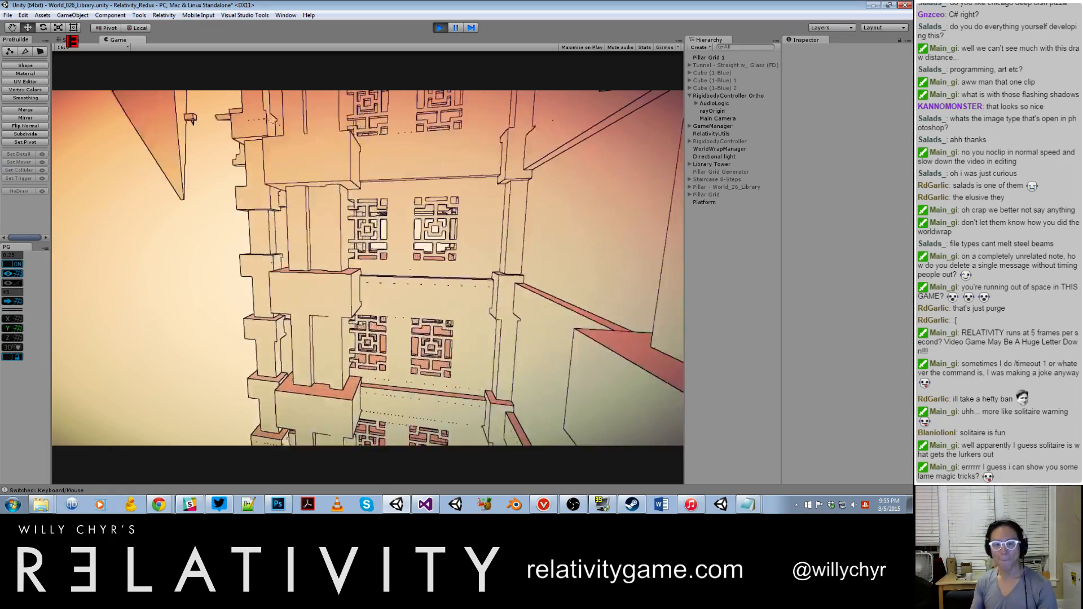
pyautogui.press('w')
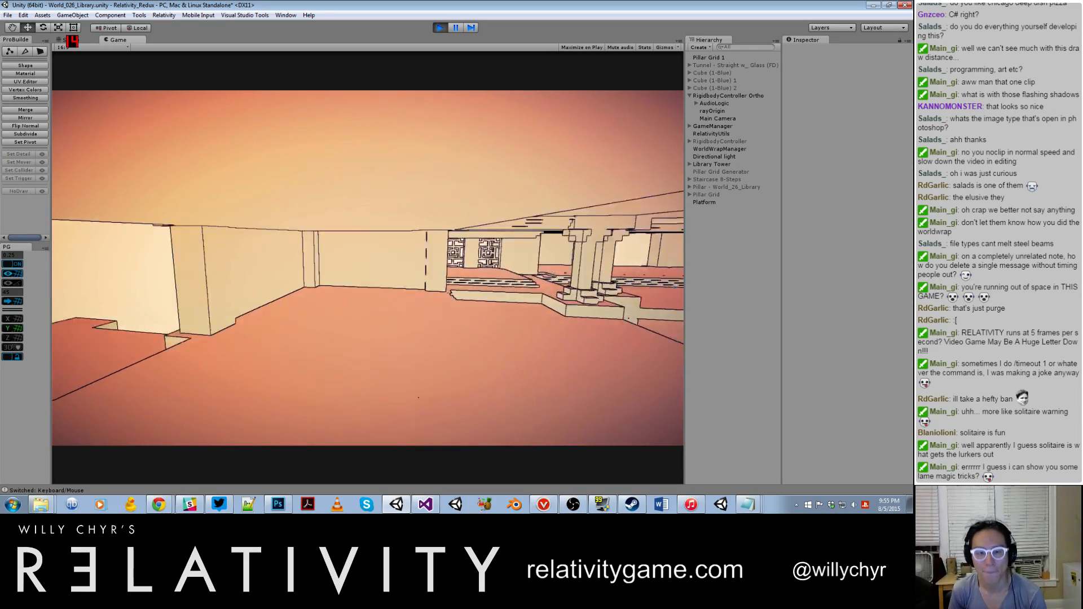
pyautogui.press('w')
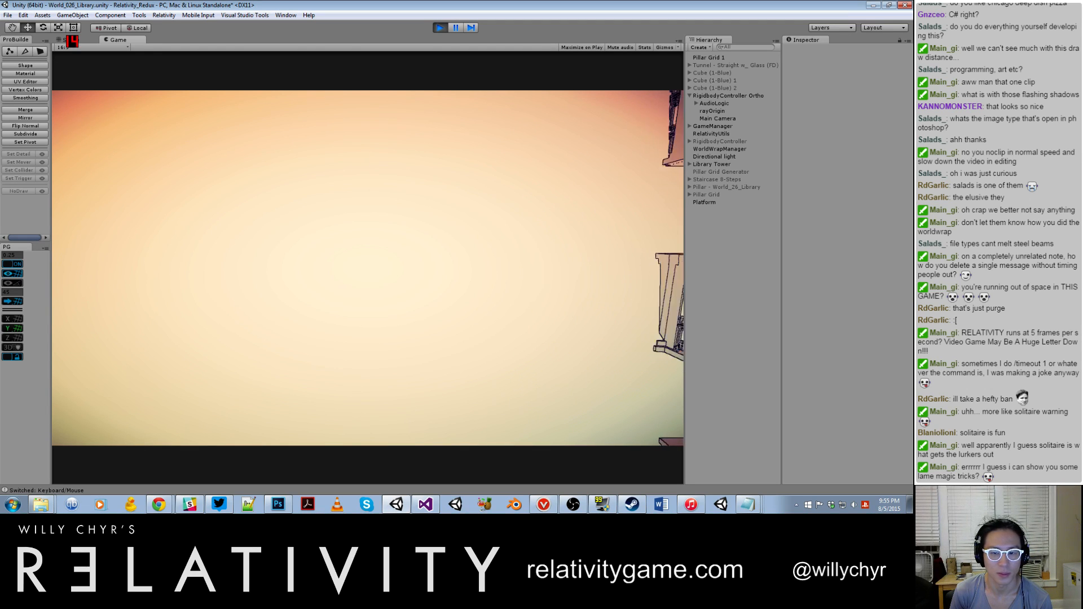
pyautogui.press('w')
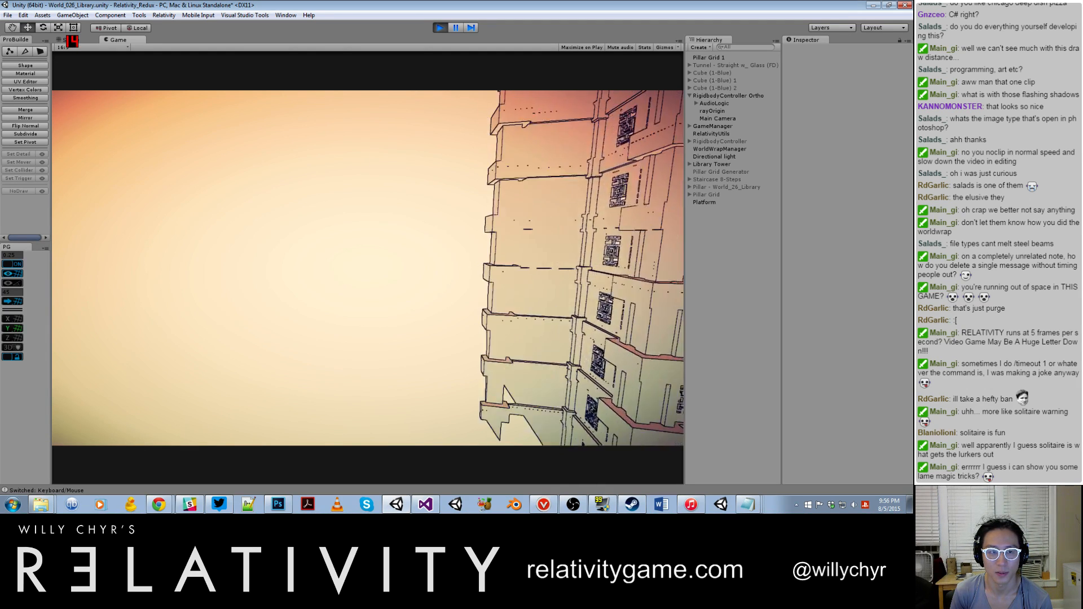
pyautogui.press('w')
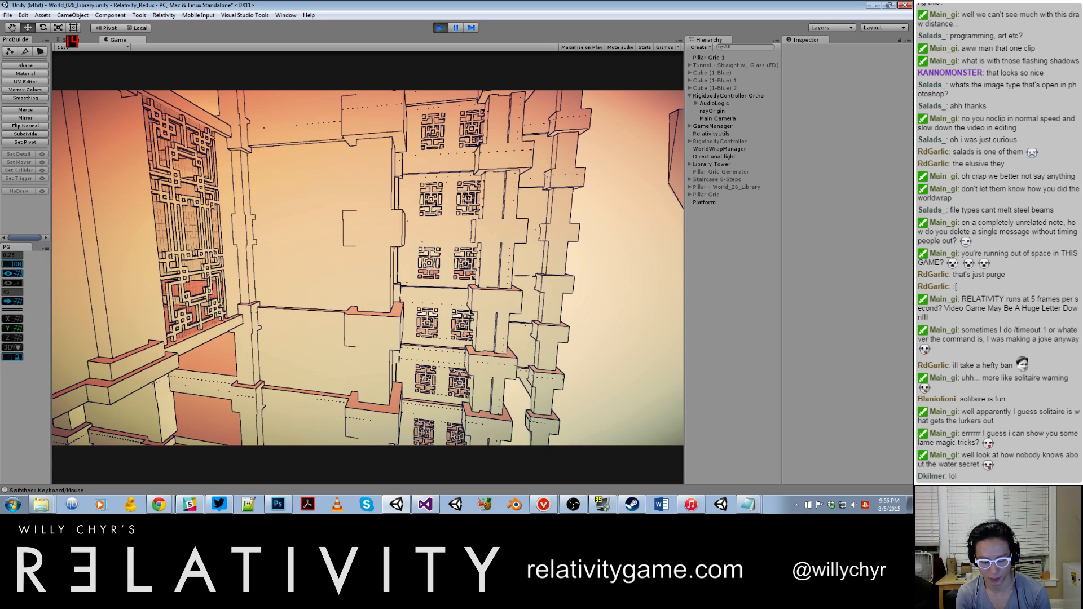
pyautogui.hotkey('ctrl', 'p')
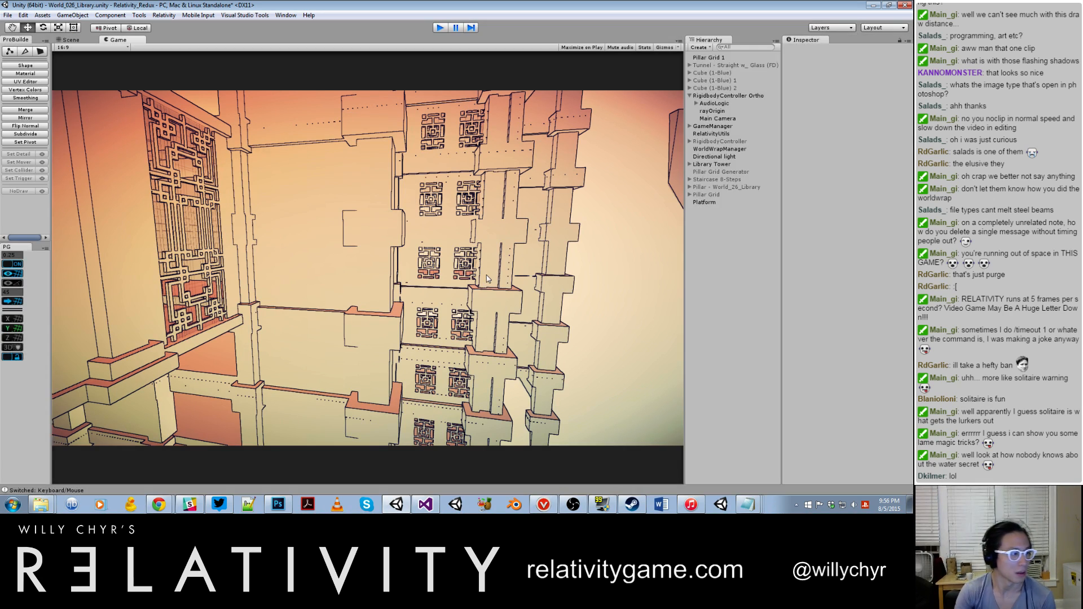
# Step: Switch to Photoshop and choose a Unity recording from the Fraps Movies folder for importing video frames to layers
pyautogui.click(279, 505)
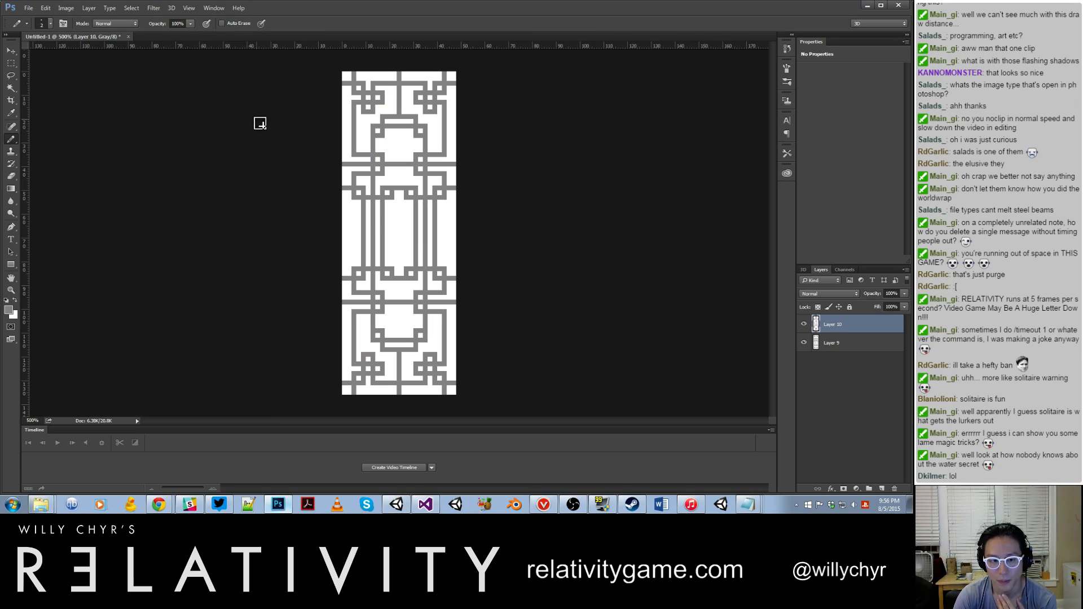
pyautogui.click(29, 8)
pyautogui.moveTo(122, 235)
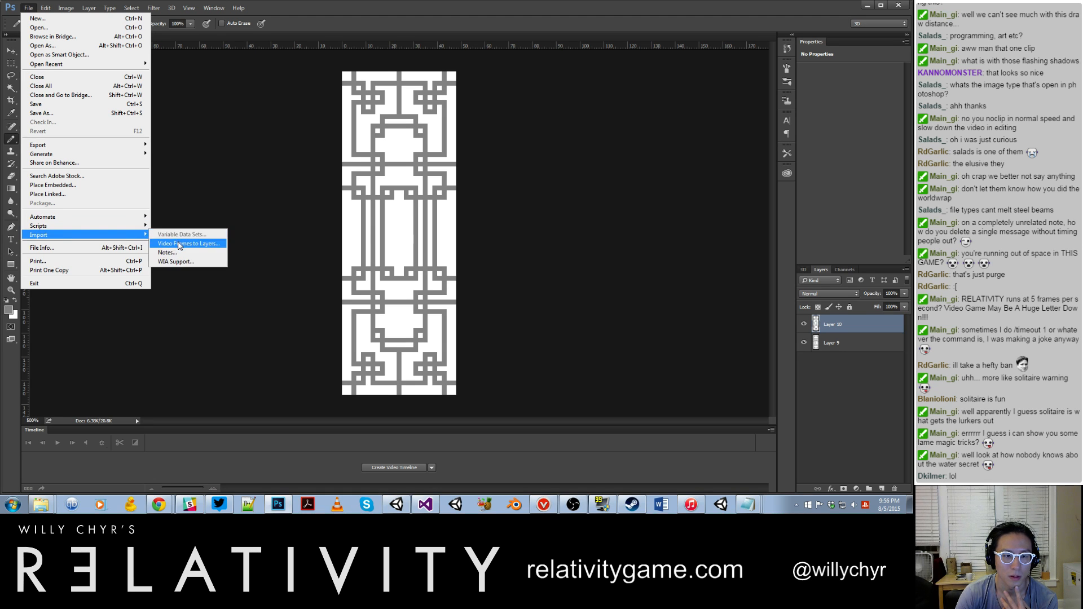
pyautogui.click(181, 243)
pyautogui.click(382, 166)
pyautogui.scroll(-15, 382, 165)
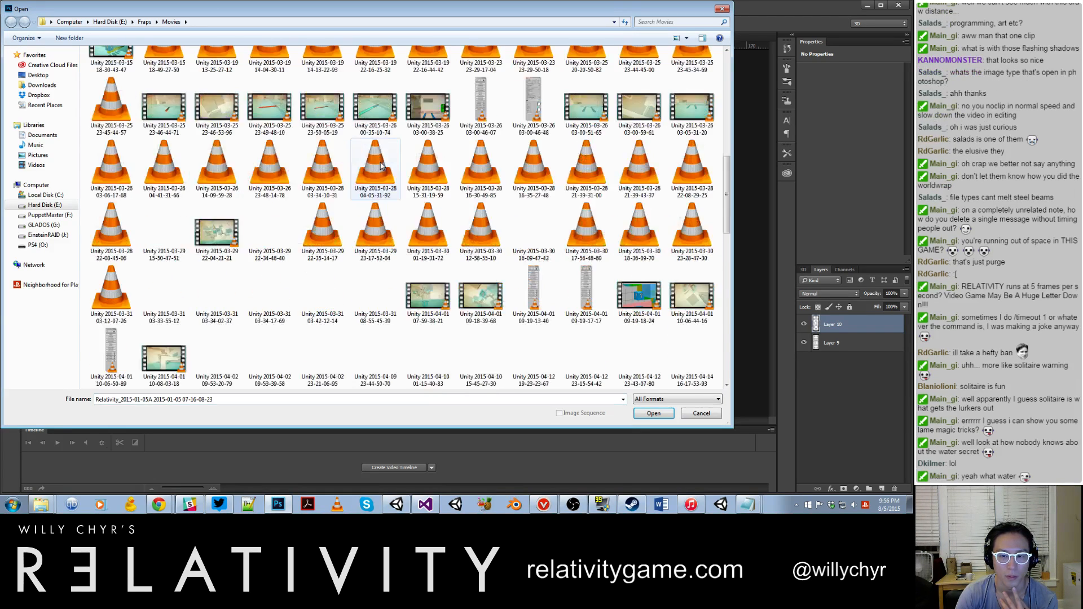
pyautogui.doubleClick(639, 353)
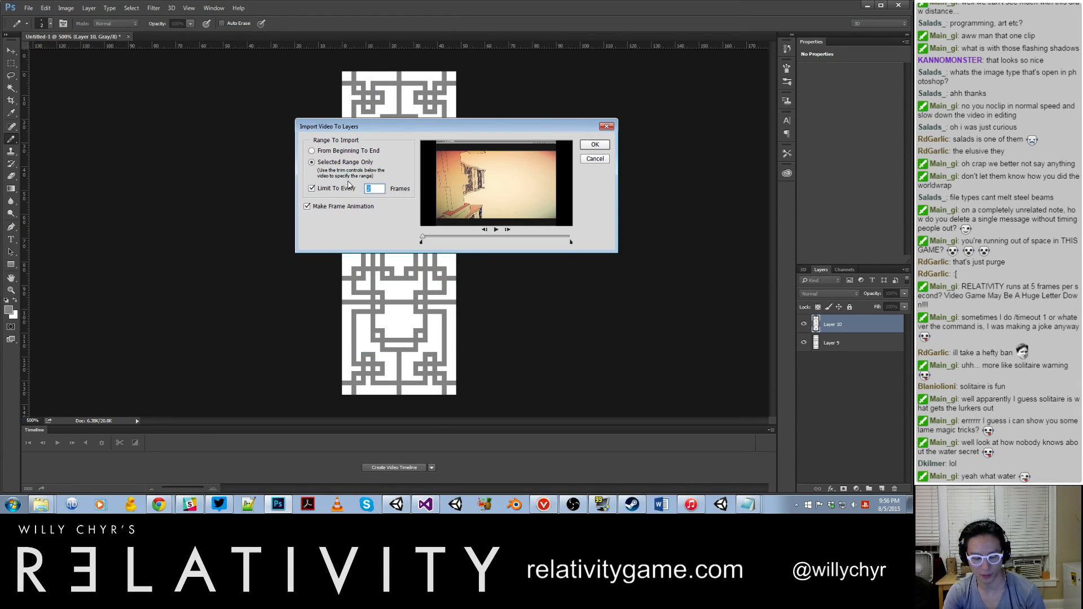
# Step: Preview the clip and try to import its full length, including with frames limited to every 5
pyautogui.click(496, 229)
pyautogui.click(593, 146)
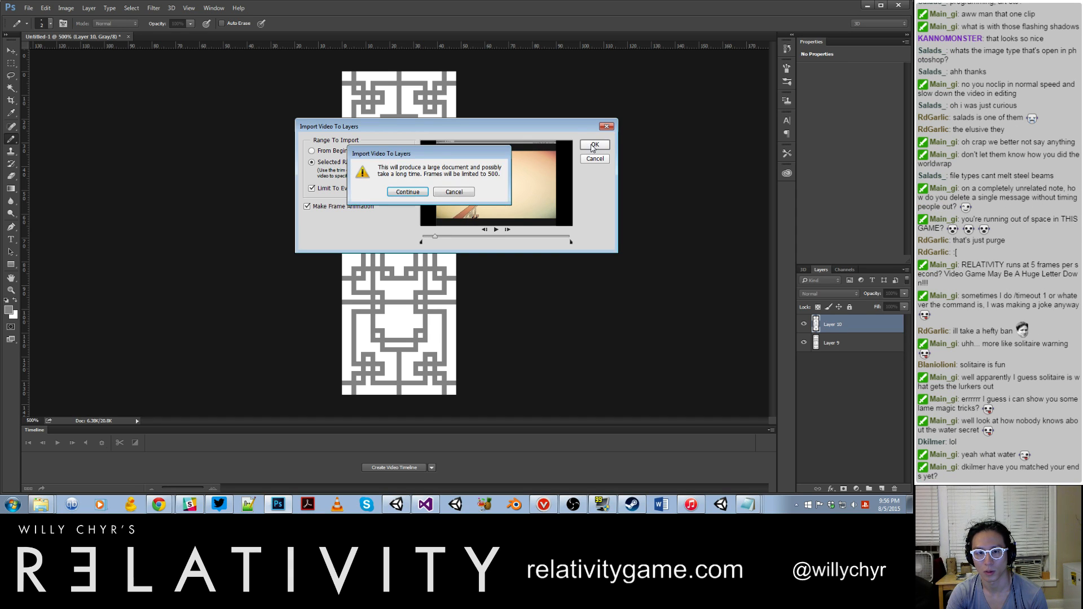
pyautogui.click(453, 193)
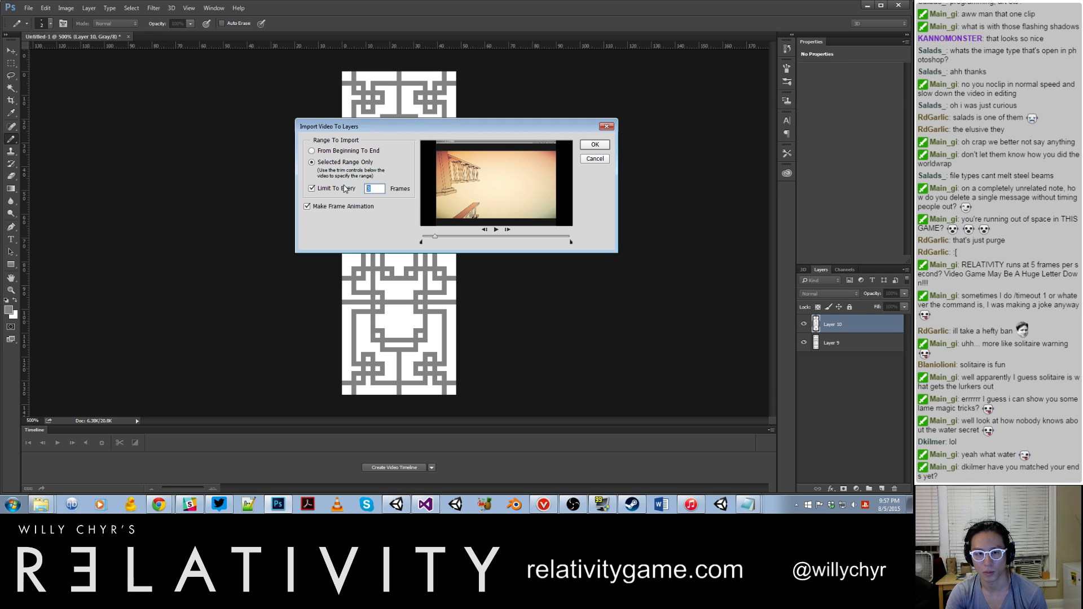
pyautogui.click(605, 146)
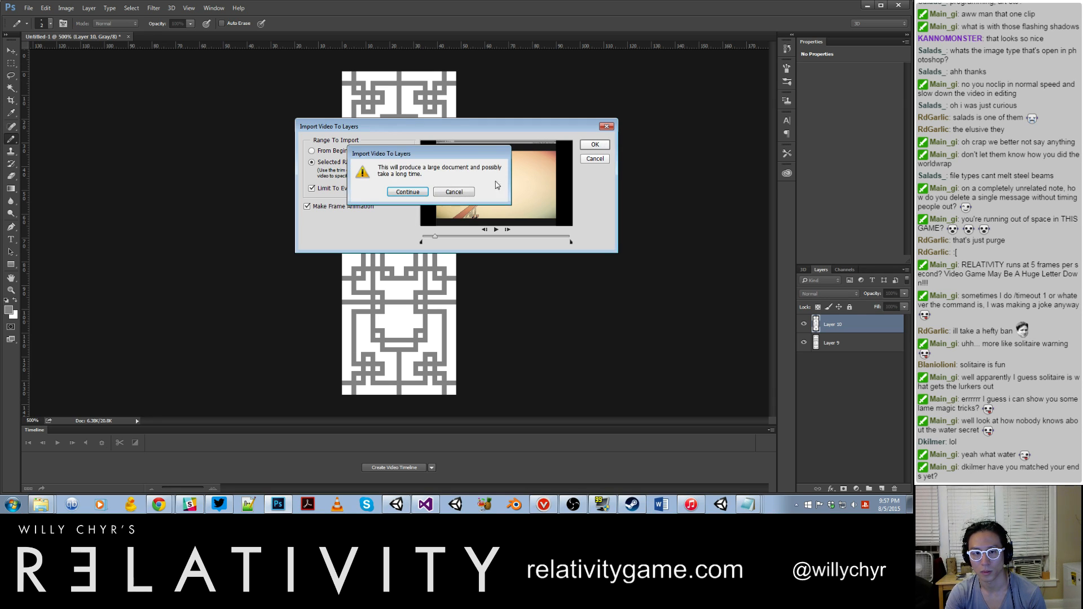
pyautogui.click(470, 191)
# Step: Scrub through the clip, trim the import range to about its first quarter, limit it to every 2 frames and import it as layers
pyautogui.moveTo(435, 240); pyautogui.dragTo(510, 250)
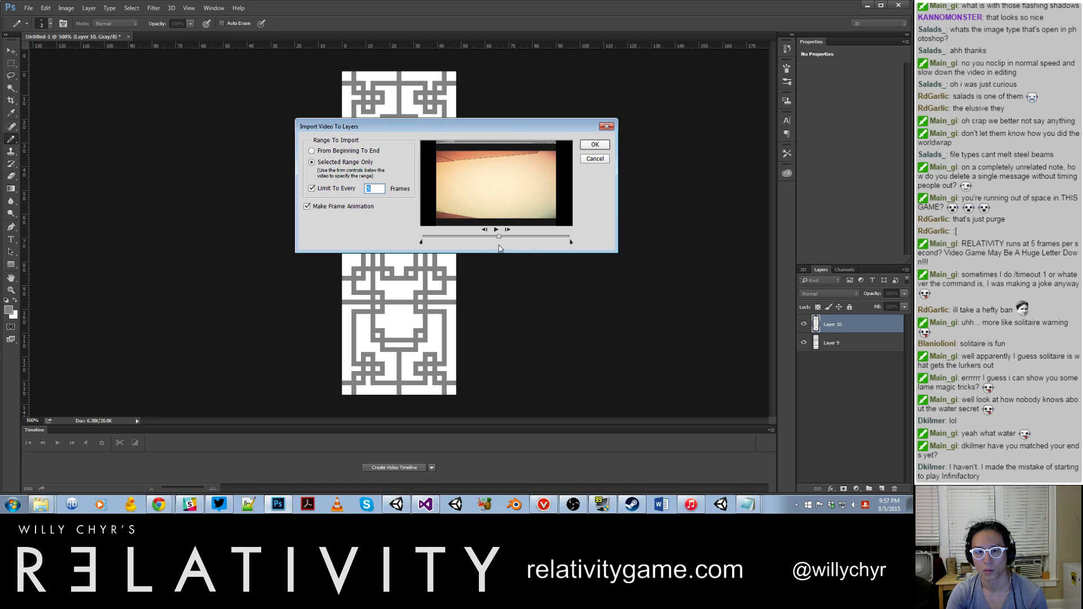
pyautogui.moveTo(511, 249); pyautogui.dragTo(461, 245)
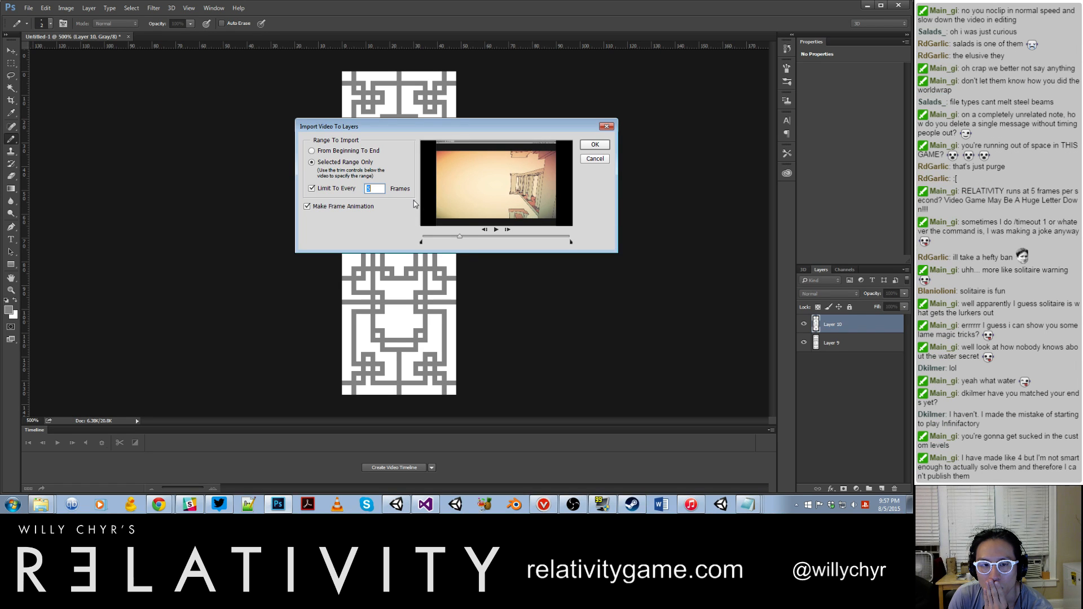
pyautogui.write('2')
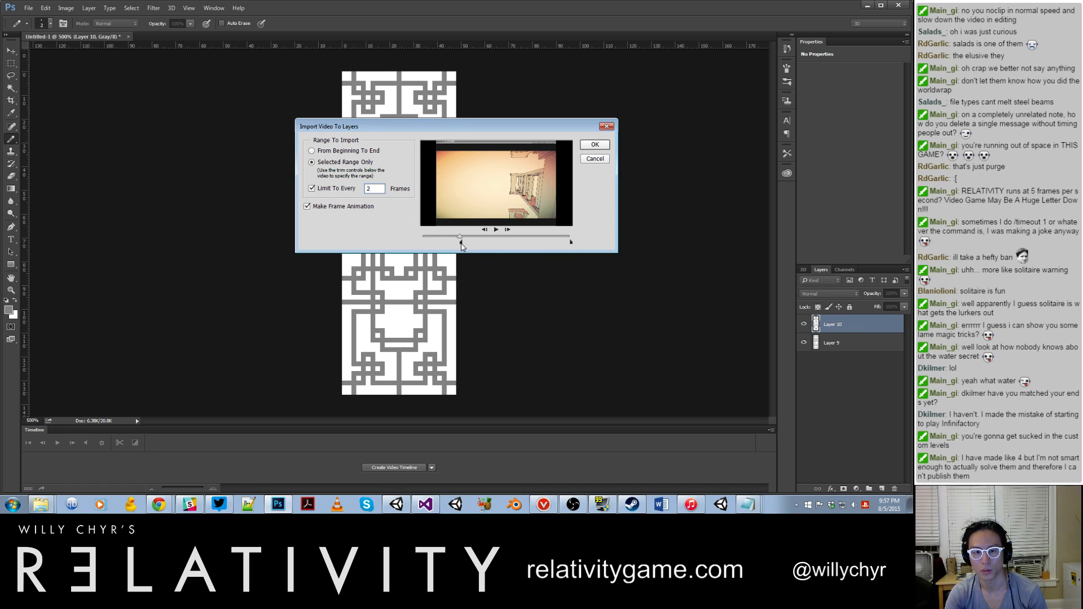
pyautogui.moveTo(462, 244); pyautogui.dragTo(418, 242)
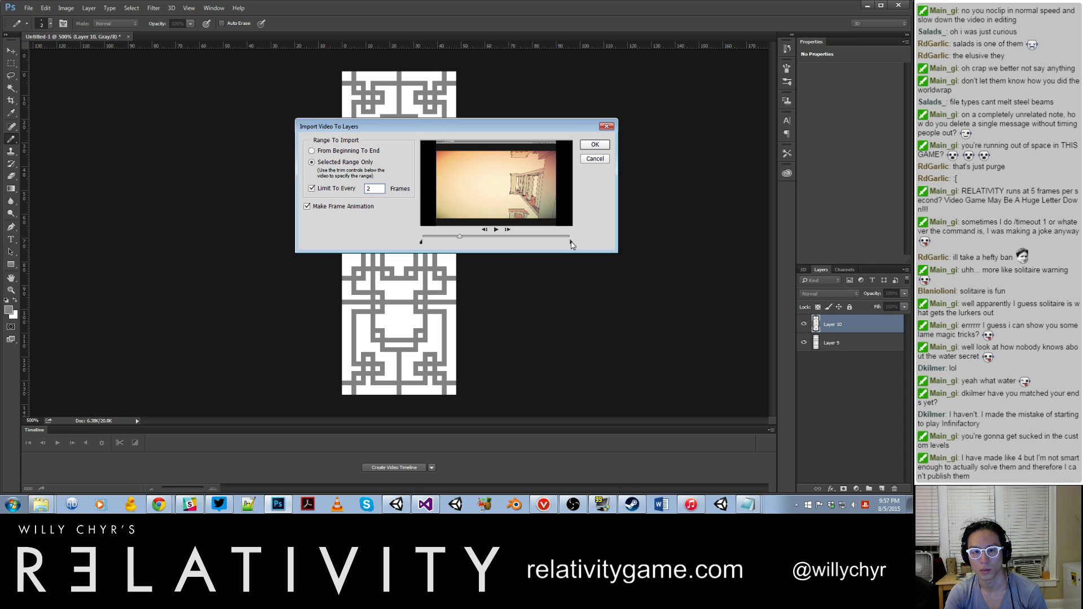
pyautogui.moveTo(567, 246); pyautogui.dragTo(462, 241)
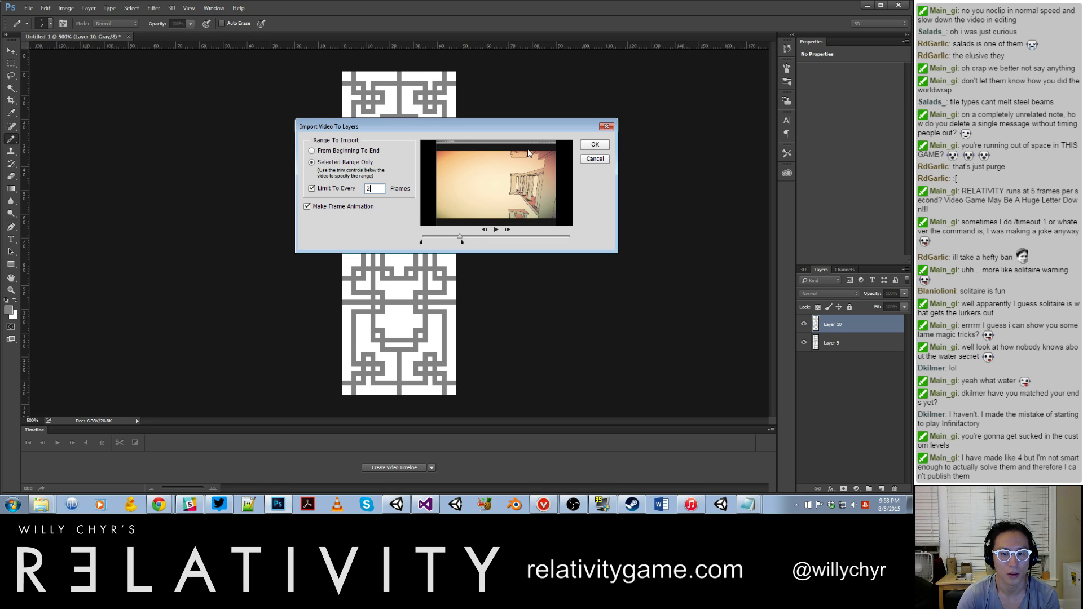
pyautogui.click(590, 144)
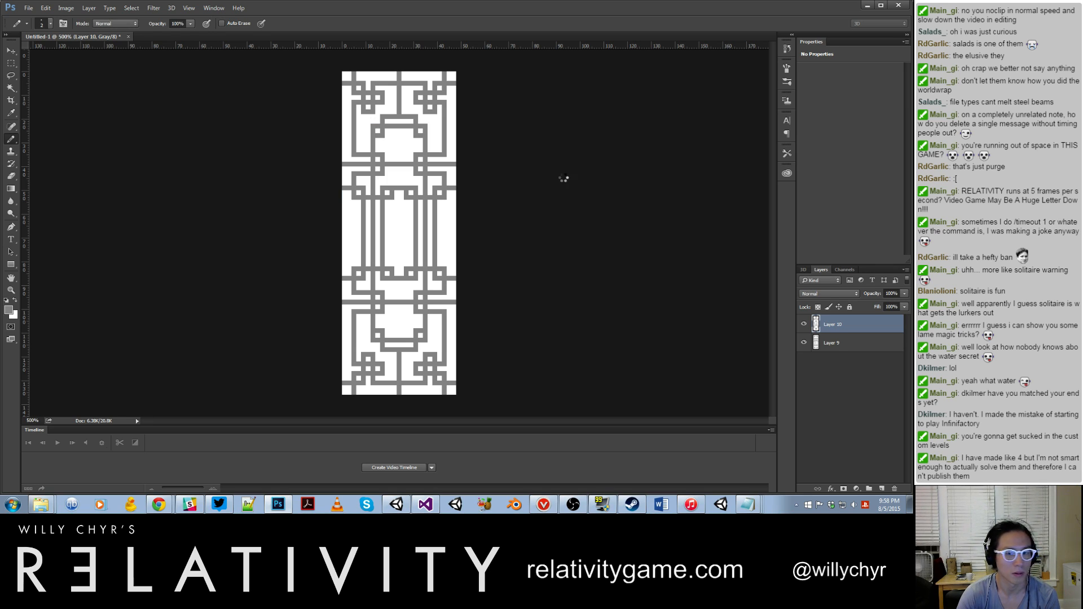
pyautogui.click(221, 506)
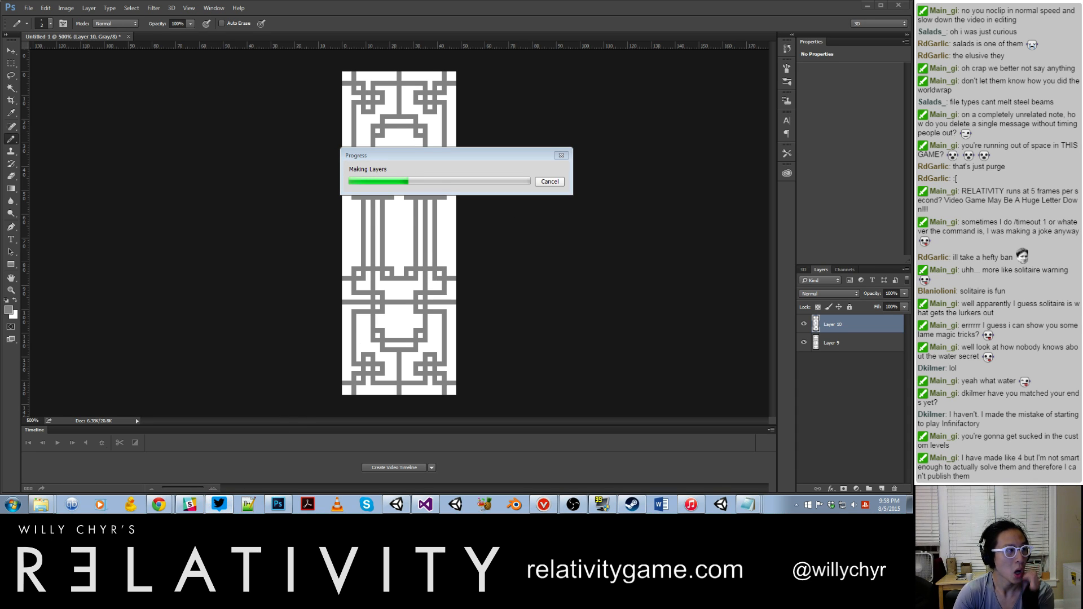
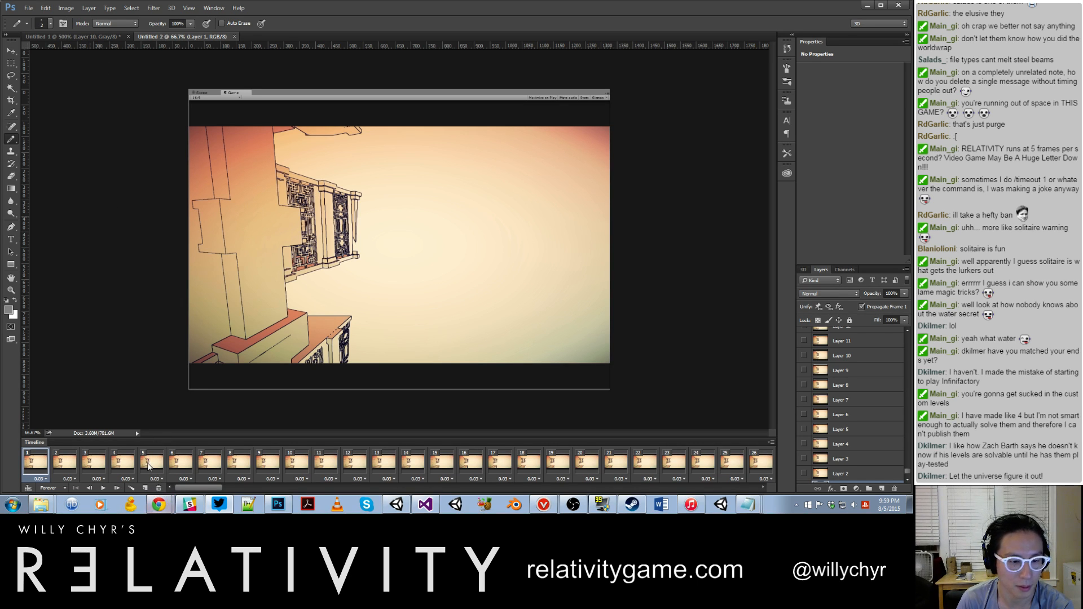
# Step: Select the rendered game image without the editor bar and black borders, and crop the canvas to it
pyautogui.press('m')
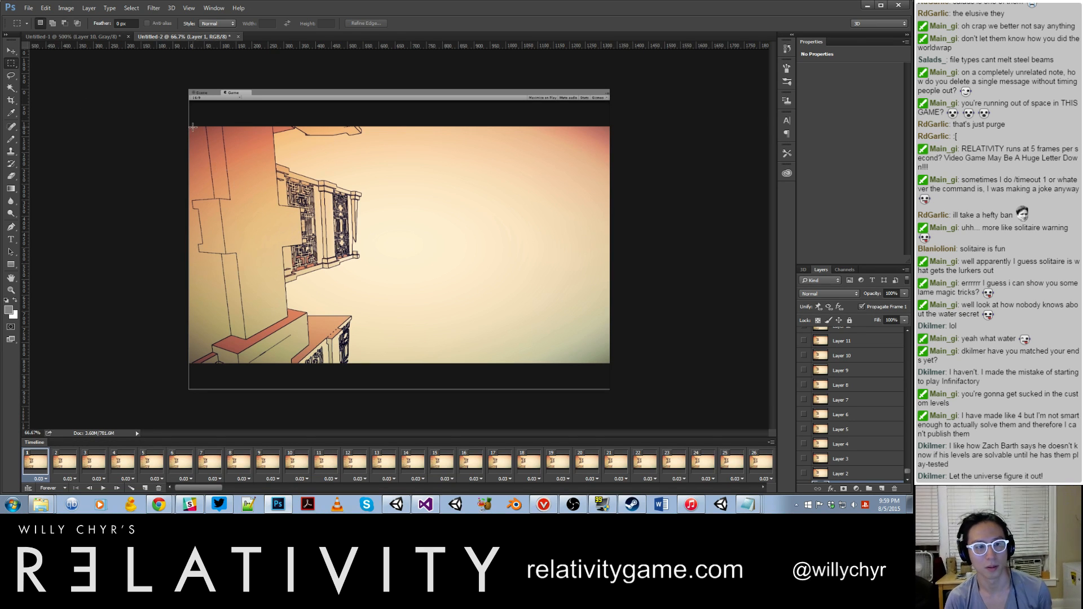
pyautogui.moveTo(589, 324); pyautogui.dragTo(619, 363)
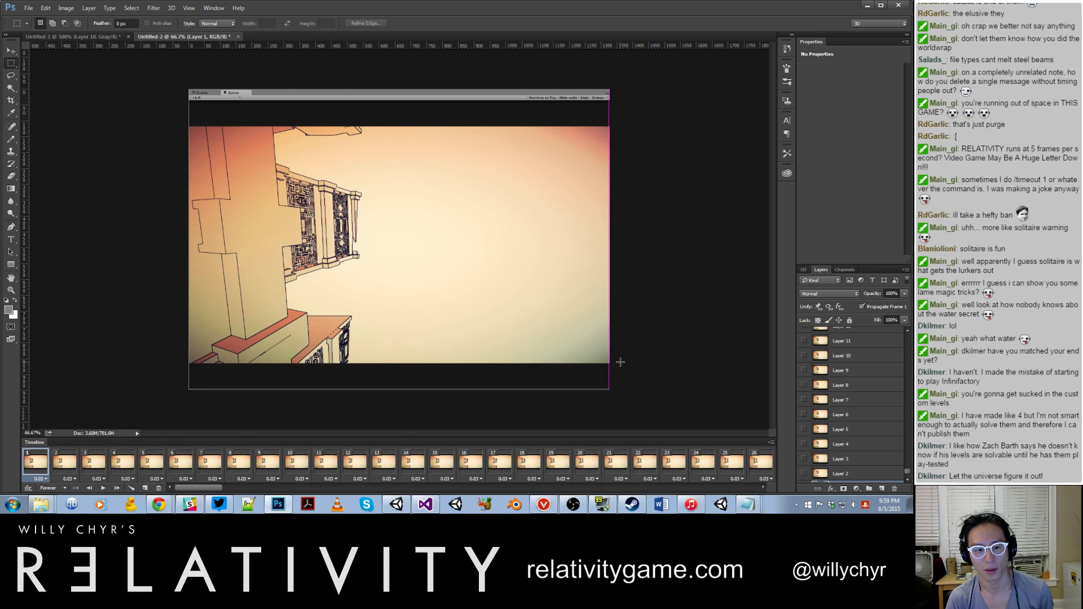
pyautogui.click(68, 8)
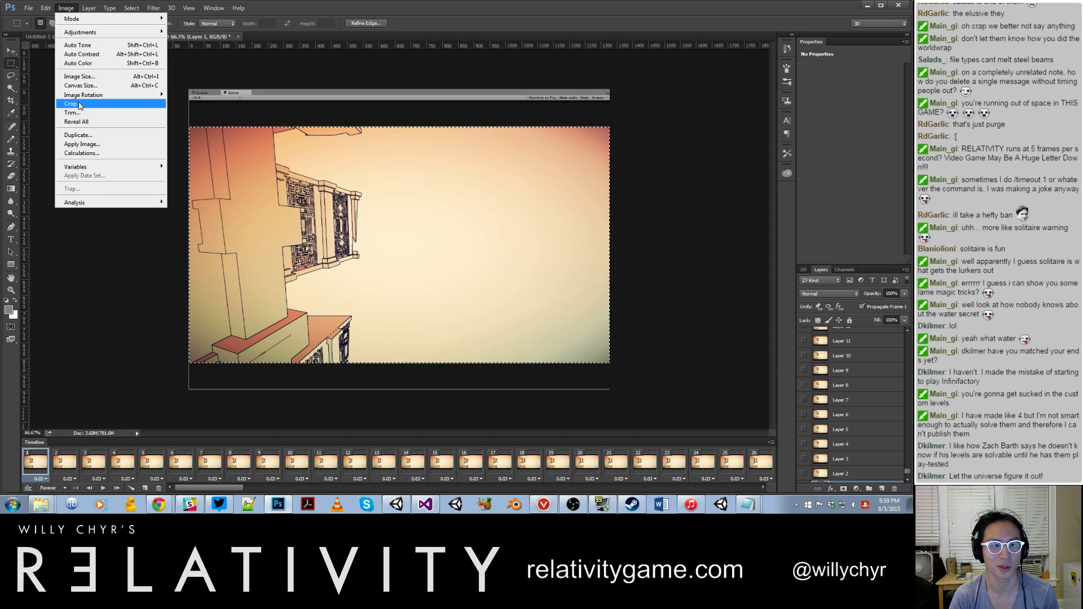
pyautogui.click(72, 104)
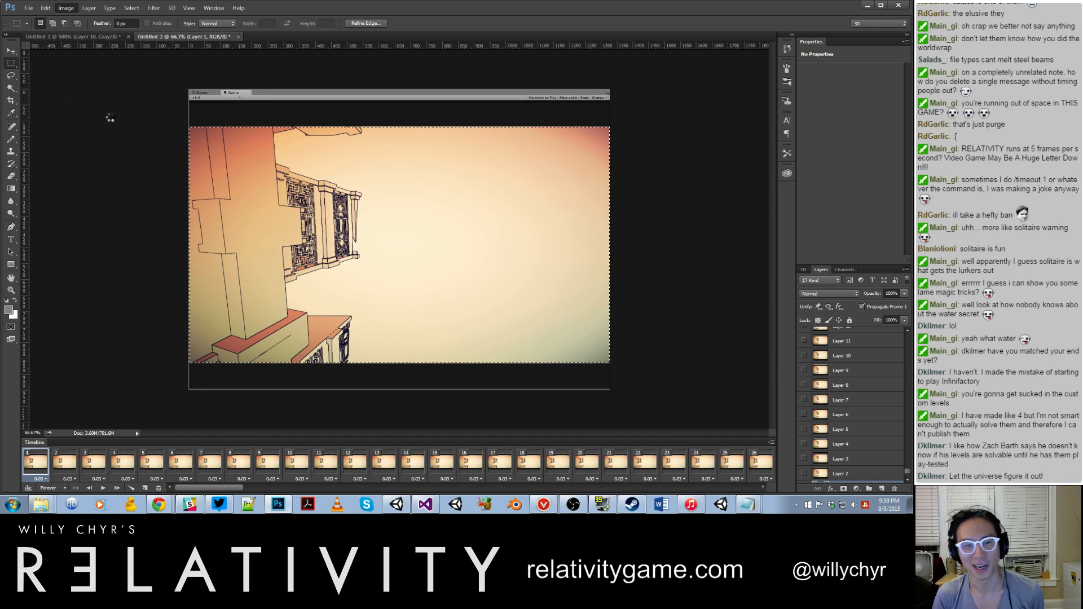
# Step: Play back the cropped animation, return to the start of the timeline and delete the first frame
pyautogui.press('space')
pyautogui.press('space')
pyautogui.press('space')
pyautogui.press('space')
pyautogui.moveTo(309, 487); pyautogui.dragTo(205, 497)
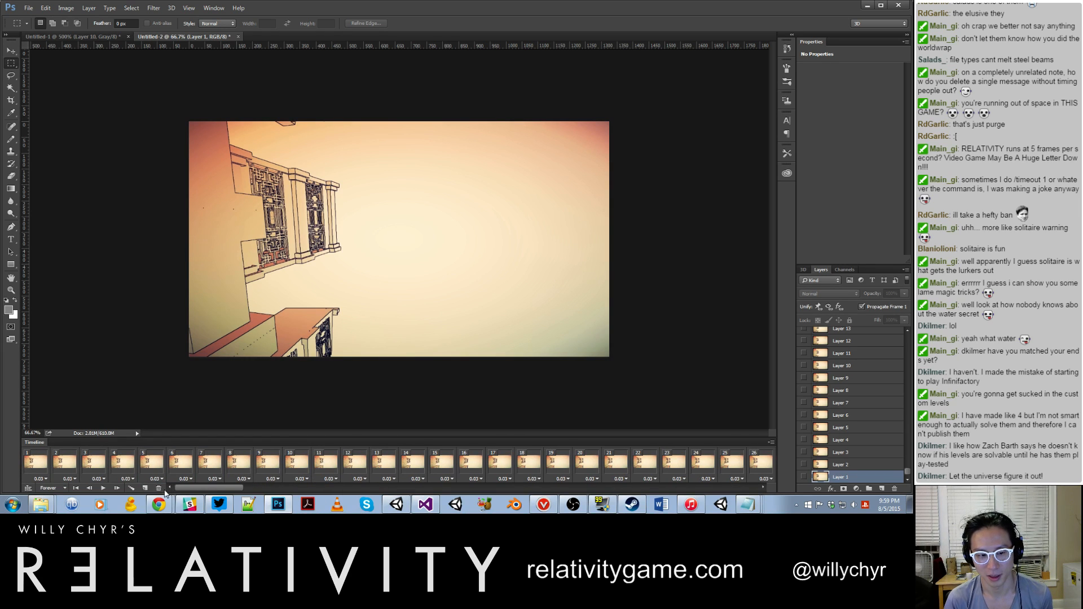
pyautogui.keyDown('shift'); pyautogui.click(29, 464); pyautogui.keyUp('shift')
pyautogui.click(159, 489)
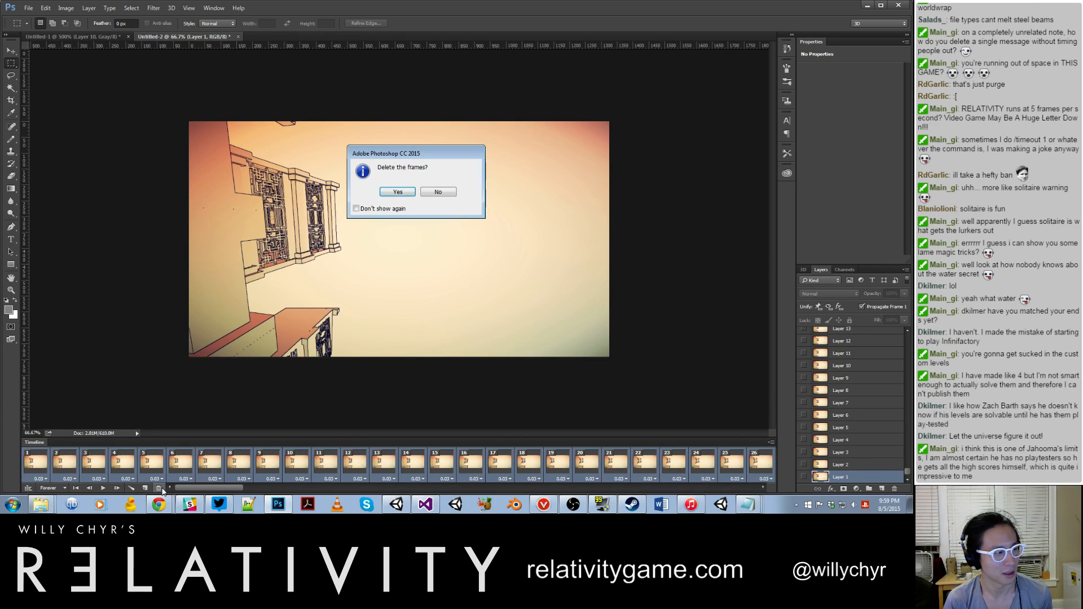
pyautogui.click(397, 193)
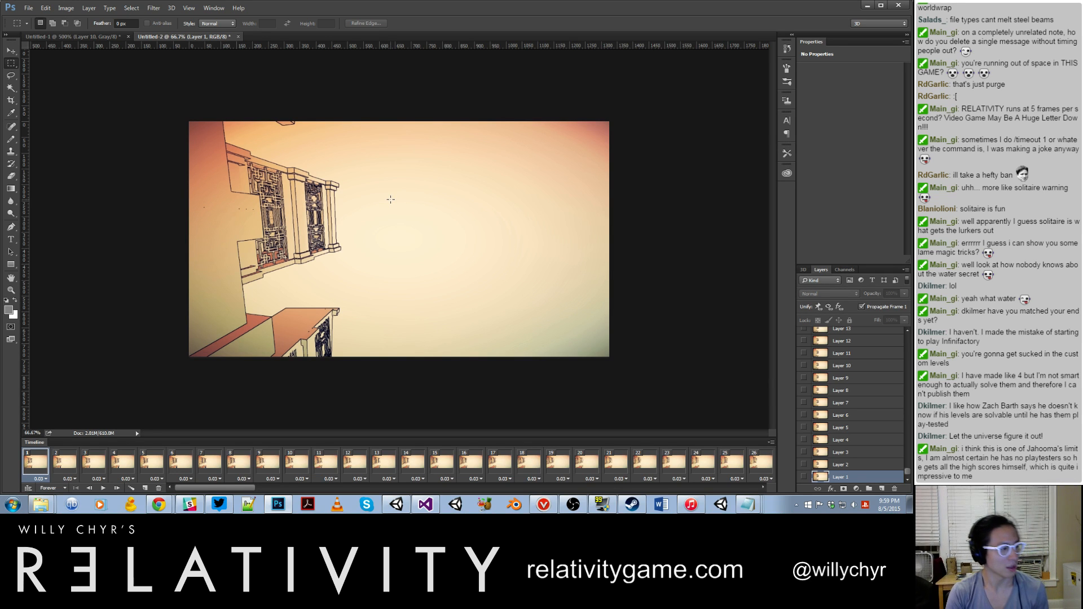
# Step: Play back the animation to find its loop end, and delete all frames from 158 to the last one
pyautogui.press('space')
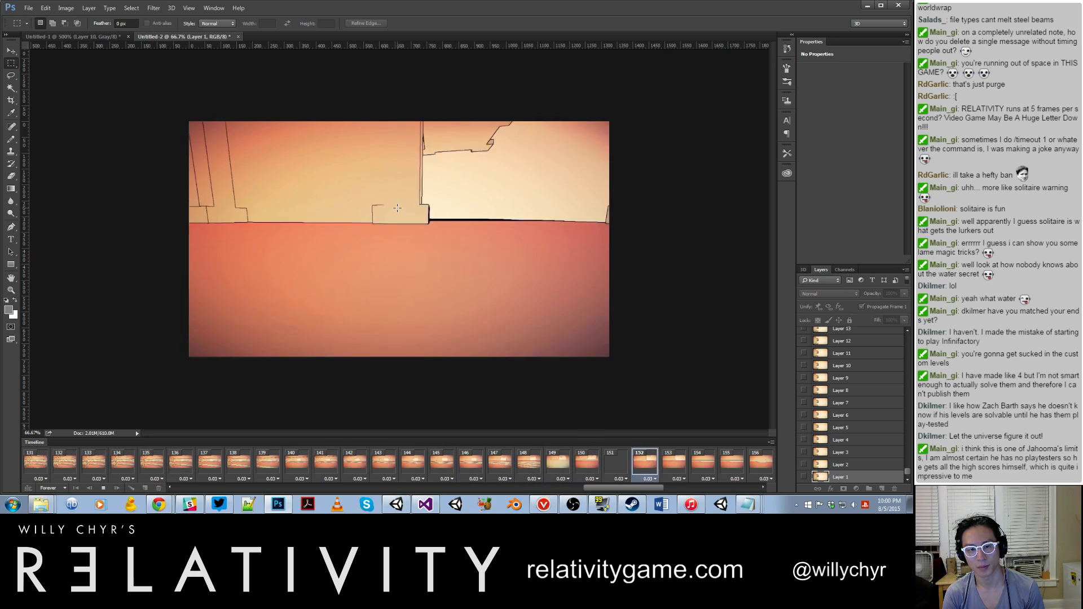
pyautogui.press('space')
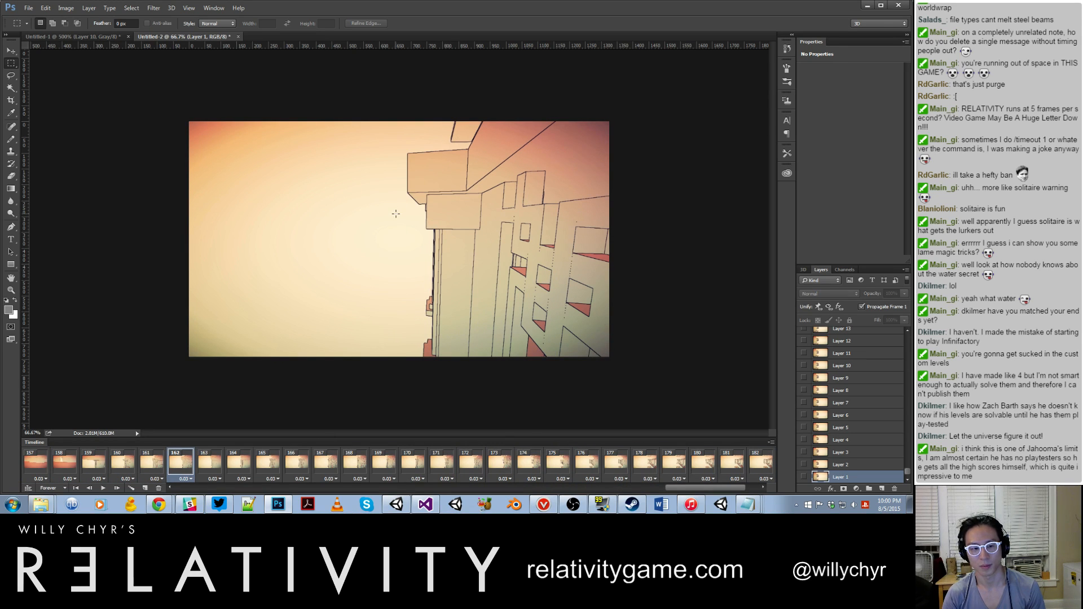
pyautogui.click(97, 464)
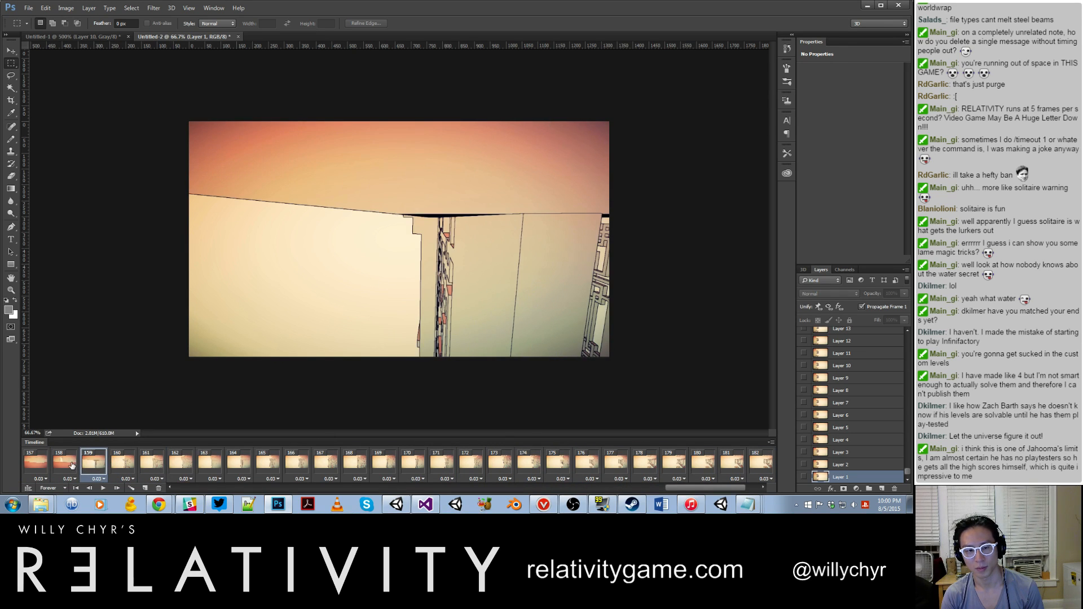
pyautogui.click(71, 464)
pyautogui.click(42, 466)
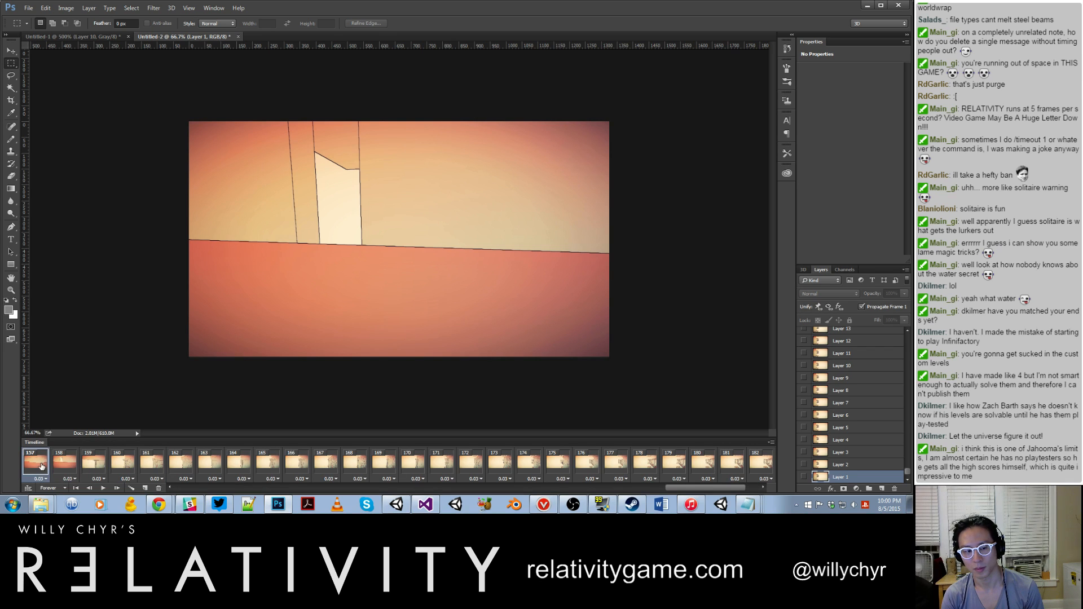
pyautogui.click(154, 468)
pyautogui.click(61, 469)
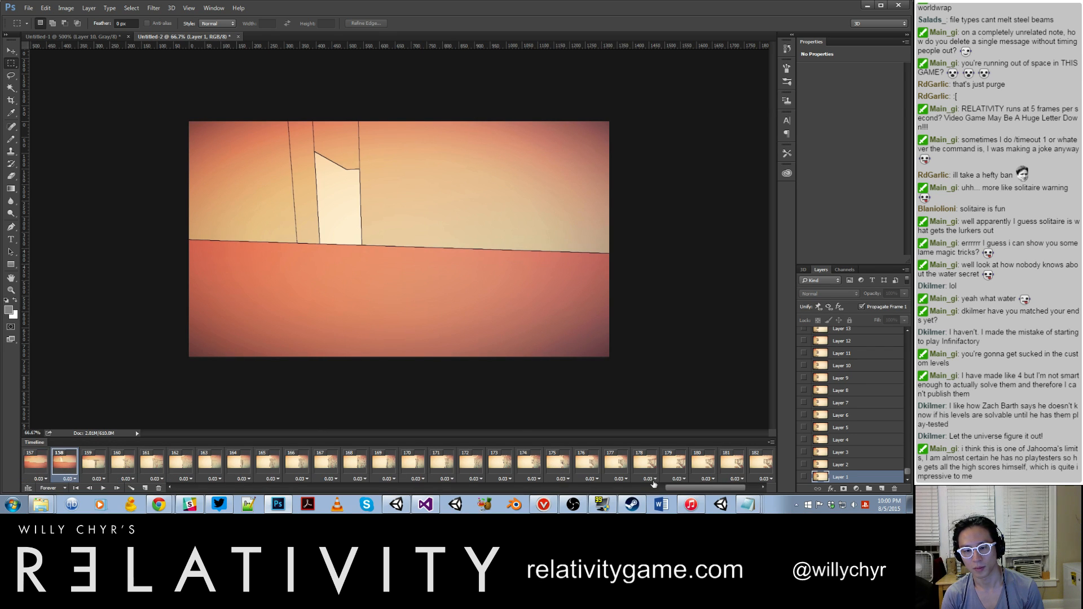
pyautogui.moveTo(730, 487); pyautogui.dragTo(751, 487)
pyautogui.keyDown('shift'); pyautogui.click(768, 465); pyautogui.keyUp('shift')
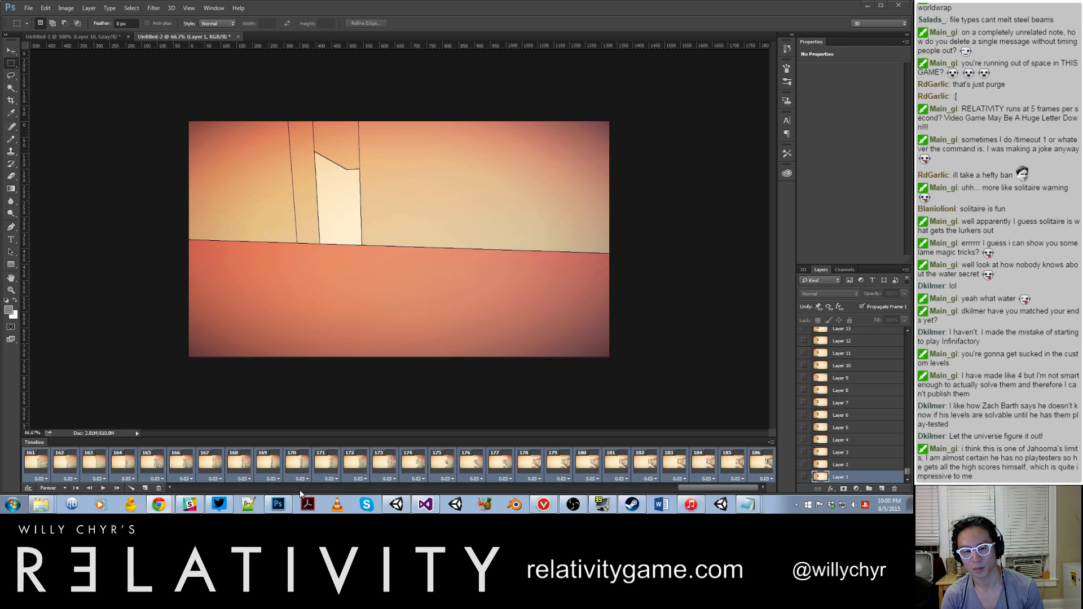
pyautogui.click(159, 488)
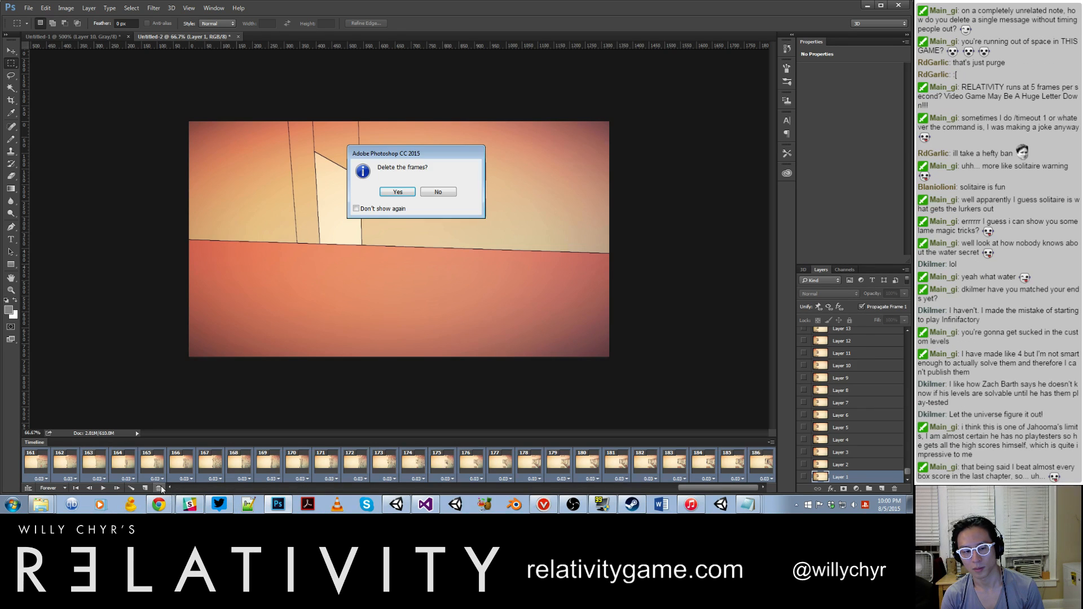
pyautogui.click(390, 195)
# Step: Play back the trimmed animation and open the legacy Save for Web export
pyautogui.press('space')
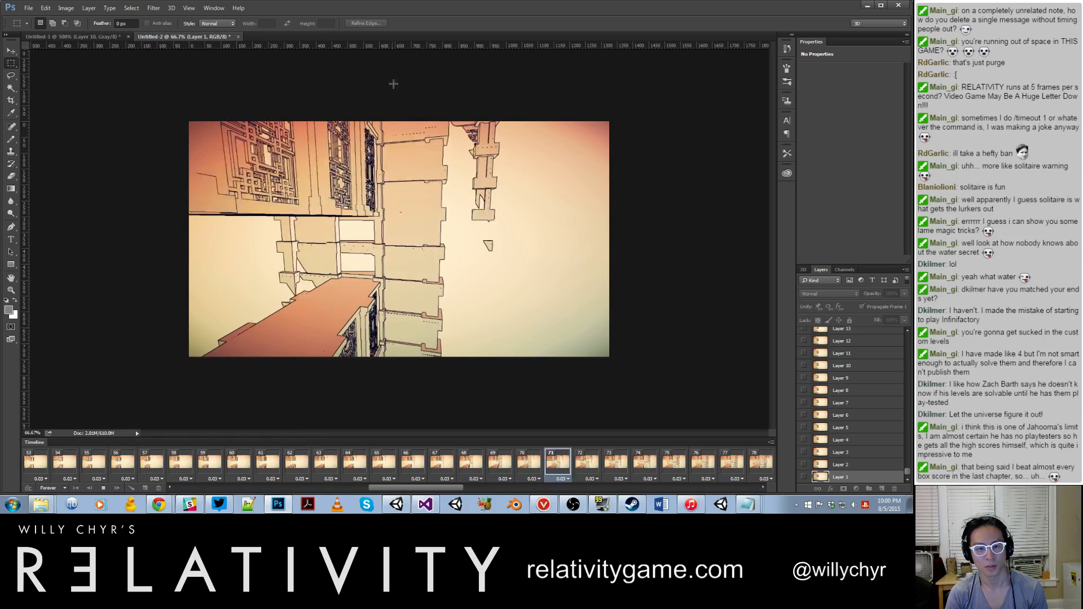
pyautogui.press('space')
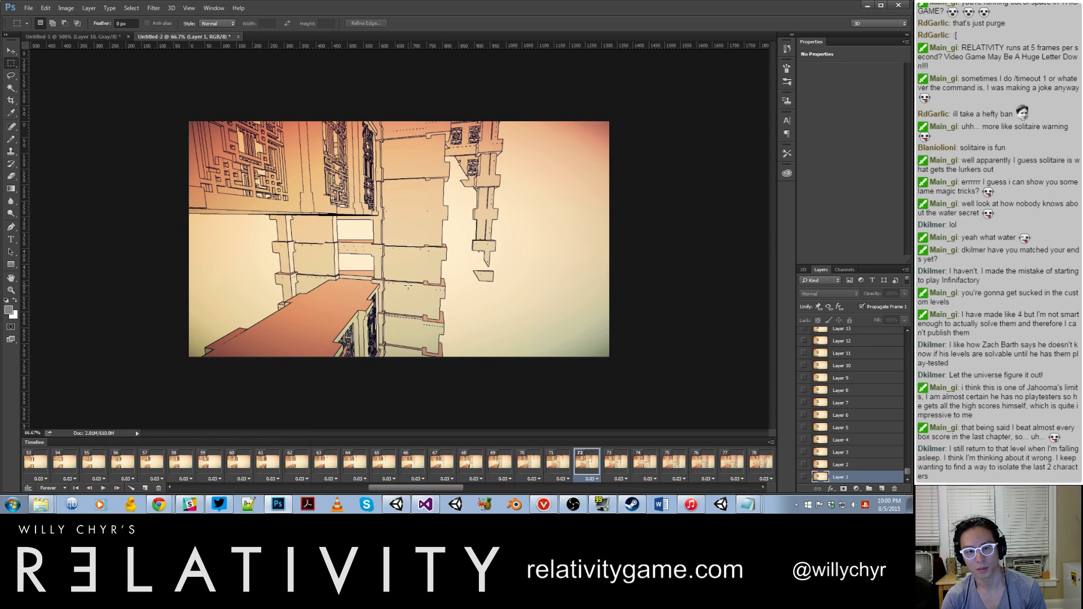
pyautogui.click(28, 8)
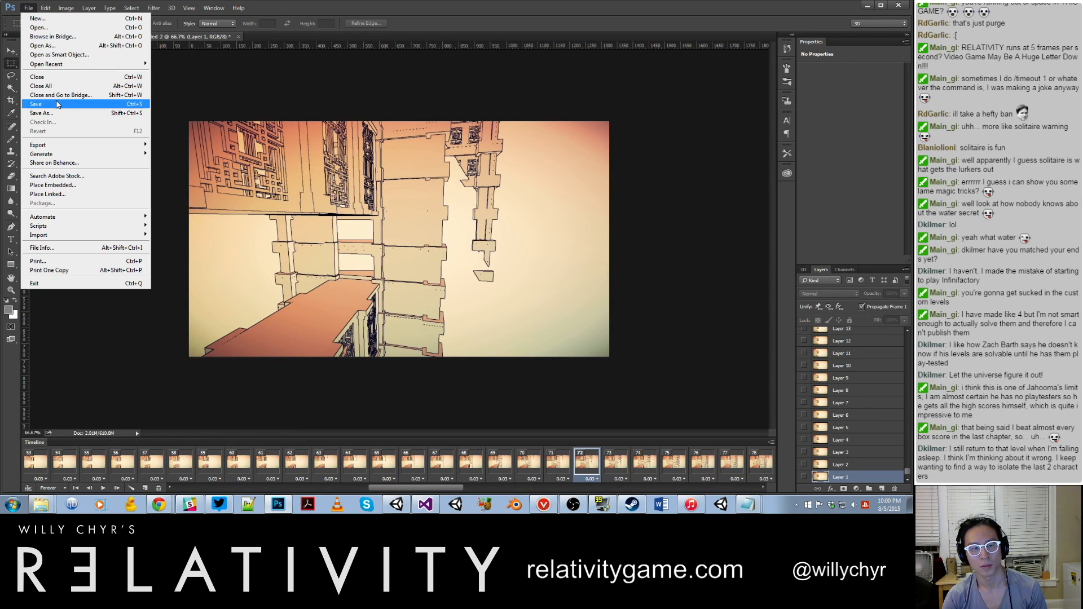
pyautogui.moveTo(115, 148)
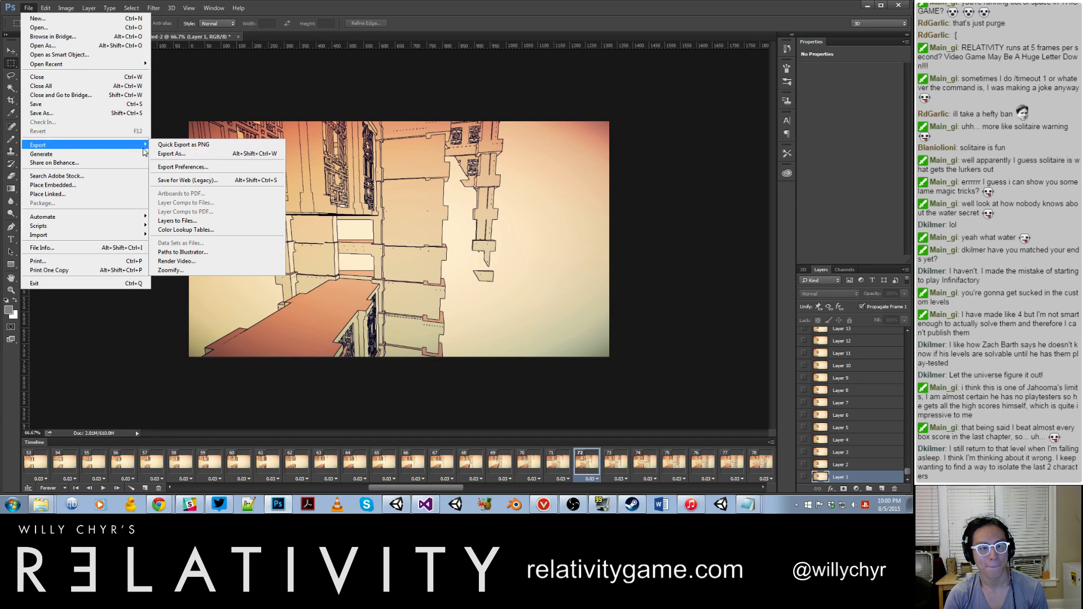
pyautogui.click(173, 182)
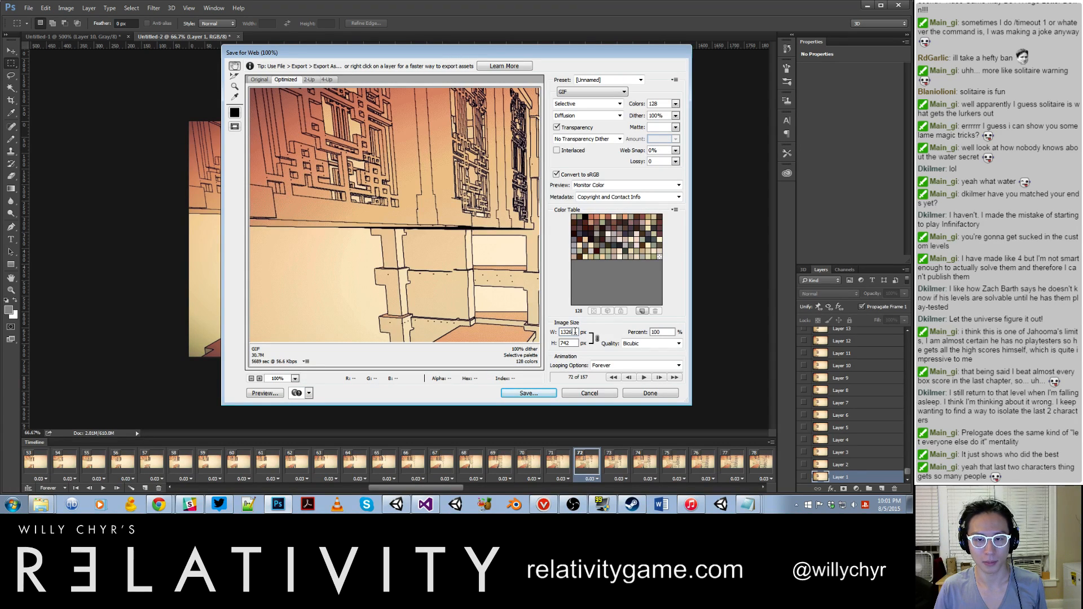
# Step: Try GIF widths of 300, 350 and 340 px, and set the export width to 400 px
pyautogui.doubleClick(575, 332)
pyautogui.write('300')
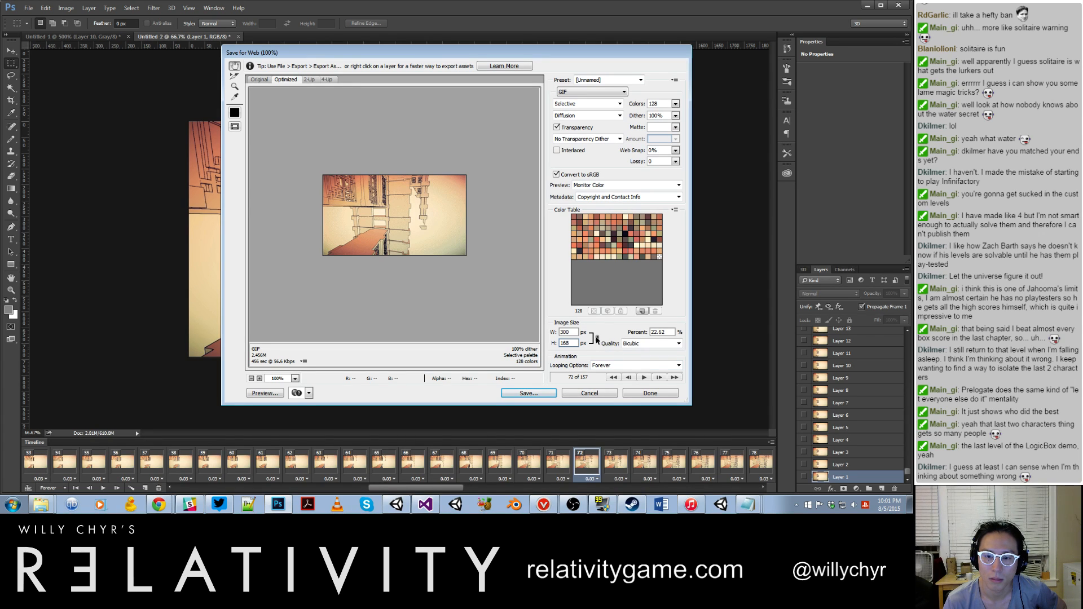
pyautogui.doubleClick(567, 332)
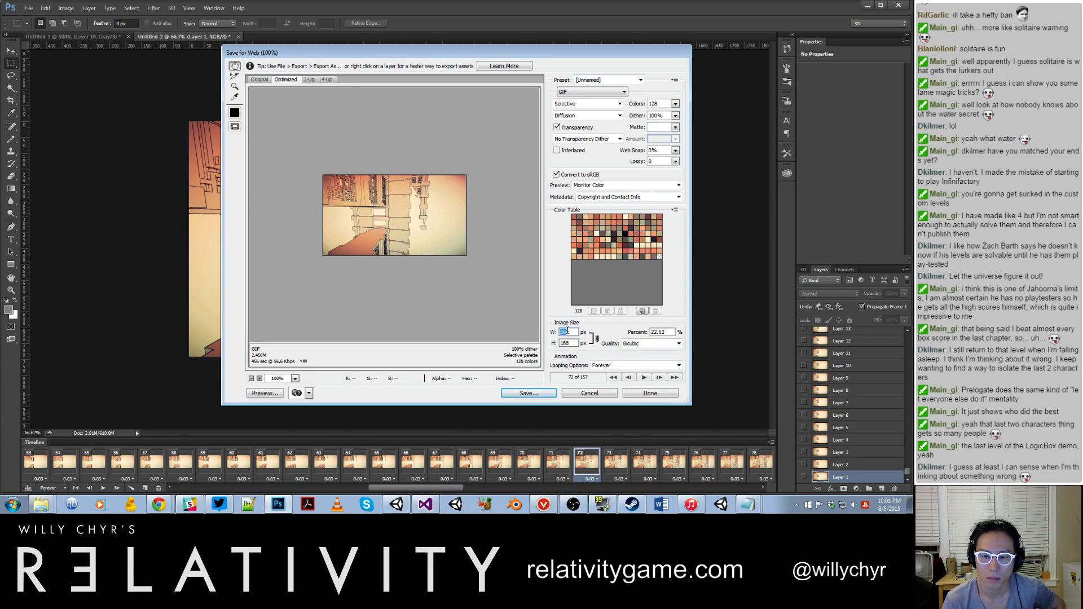
pyautogui.write('350')
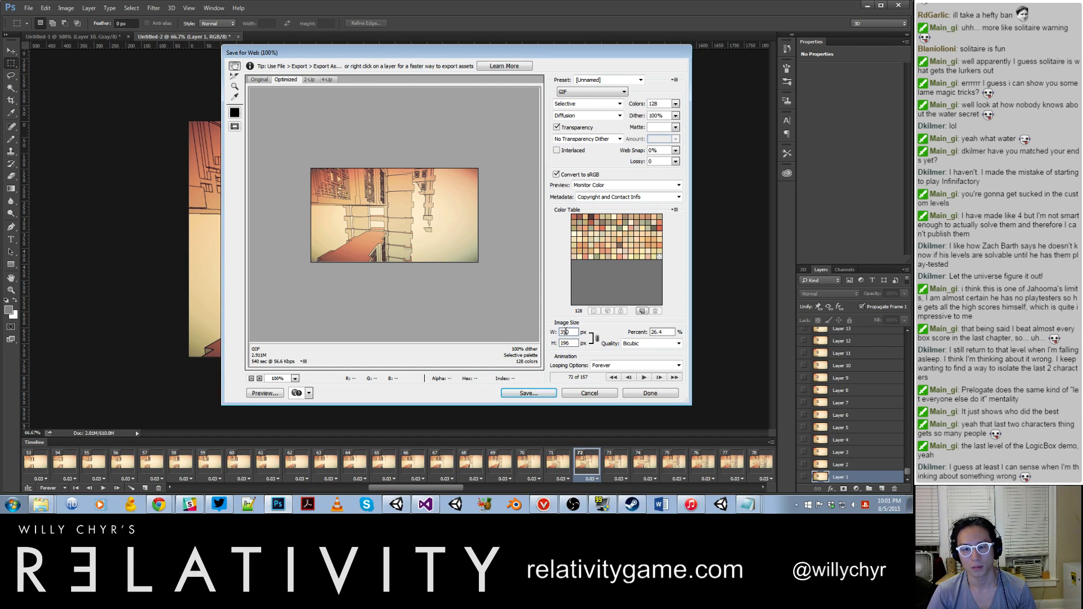
pyautogui.click(573, 342)
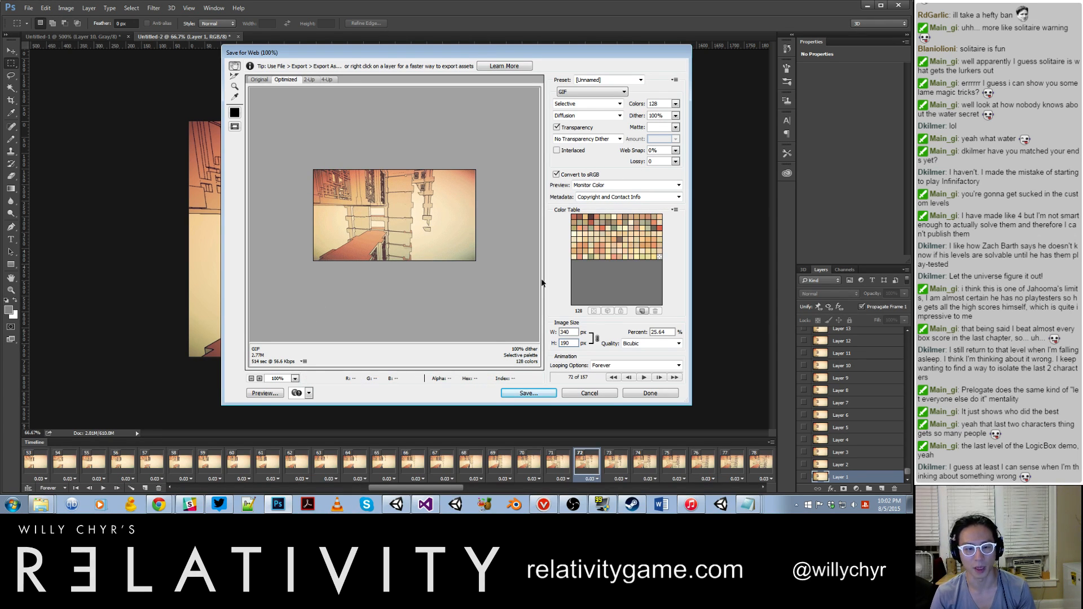
pyautogui.doubleClick(566, 332)
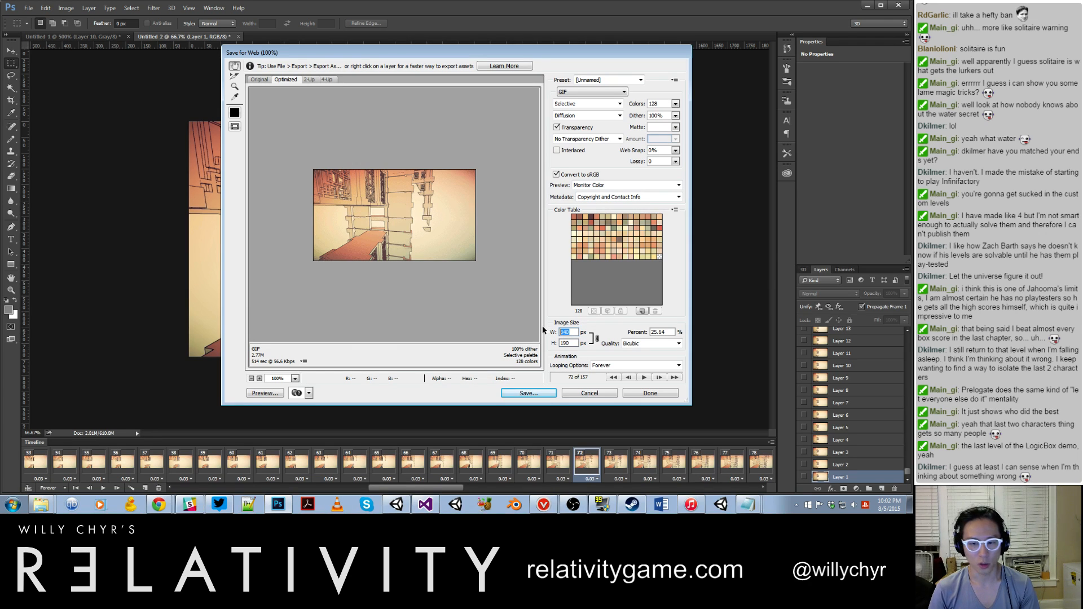
pyautogui.write('300')
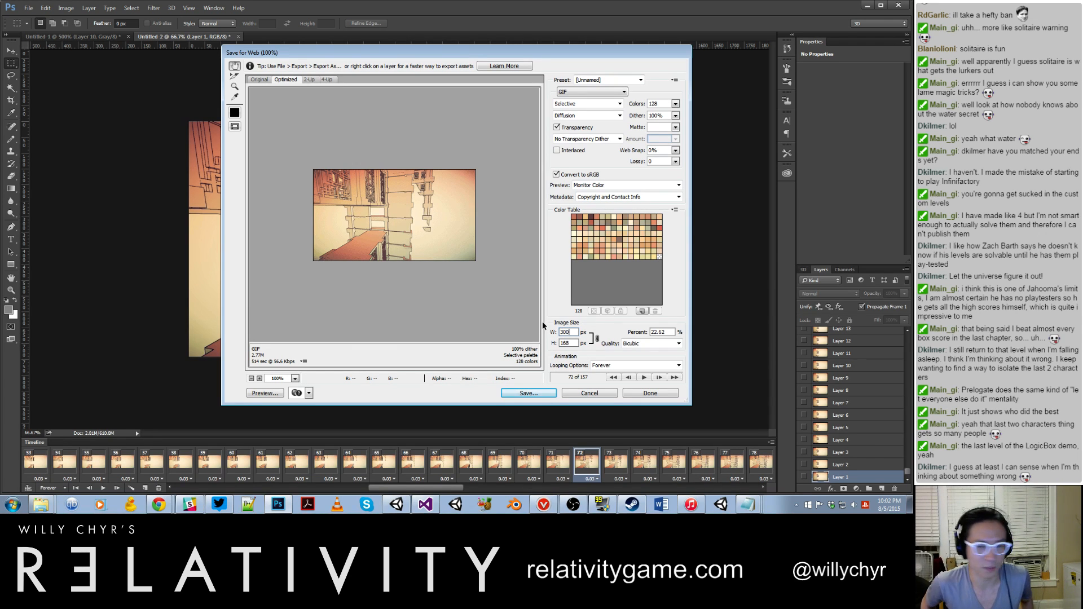
pyautogui.moveTo(571, 332); pyautogui.dragTo(558, 332)
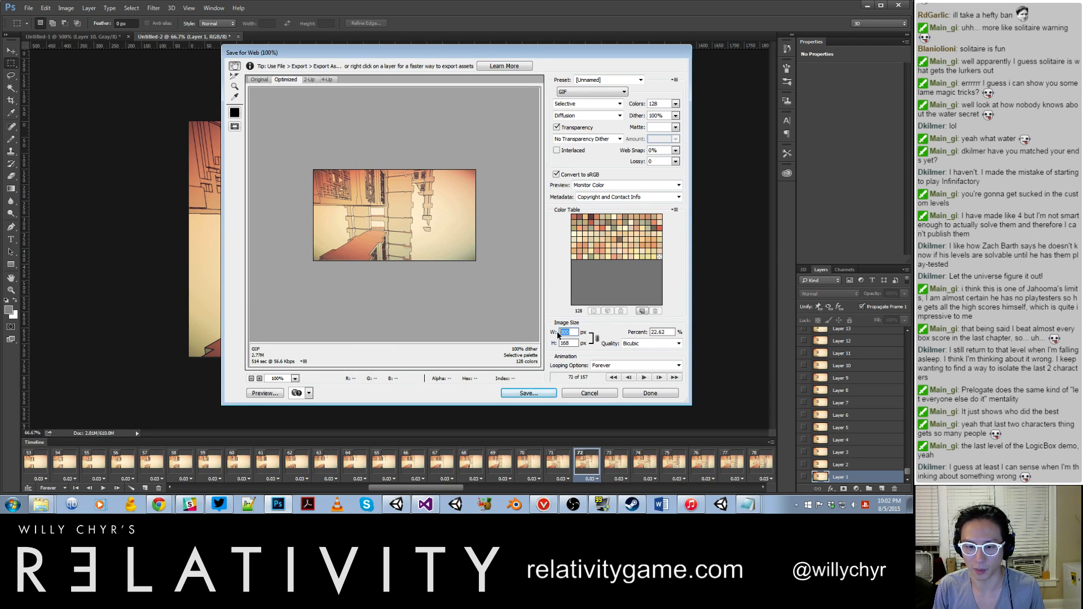
pyautogui.write('40')
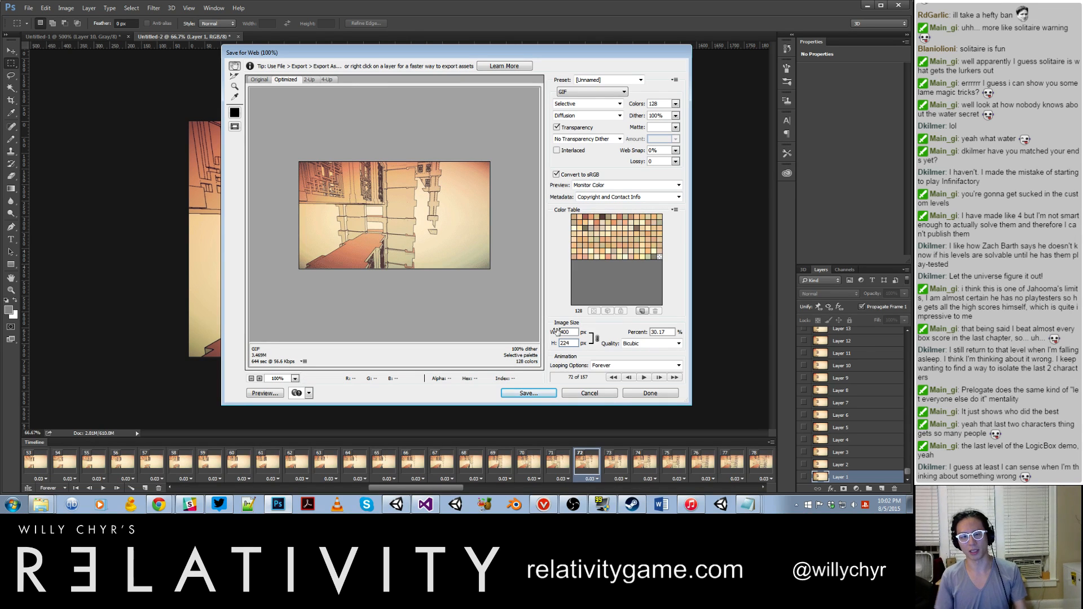
# Step: Set the GIF's lossy compression to 10 and play the optimized preview to judge its quality
pyautogui.moveTo(654, 161); pyautogui.dragTo(641, 164)
pyautogui.write('1')
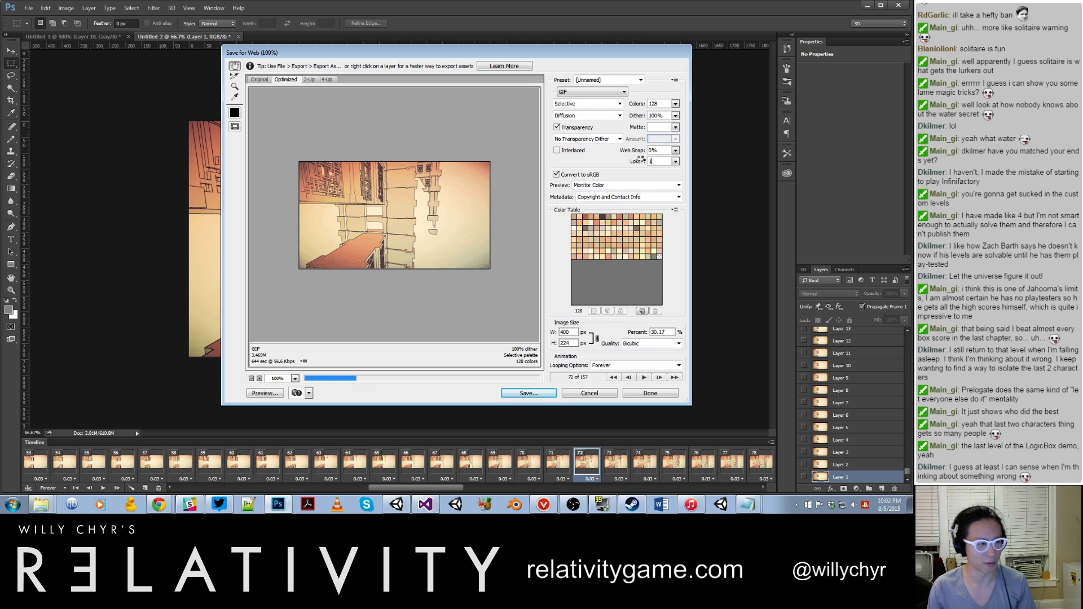
pyautogui.write('0')
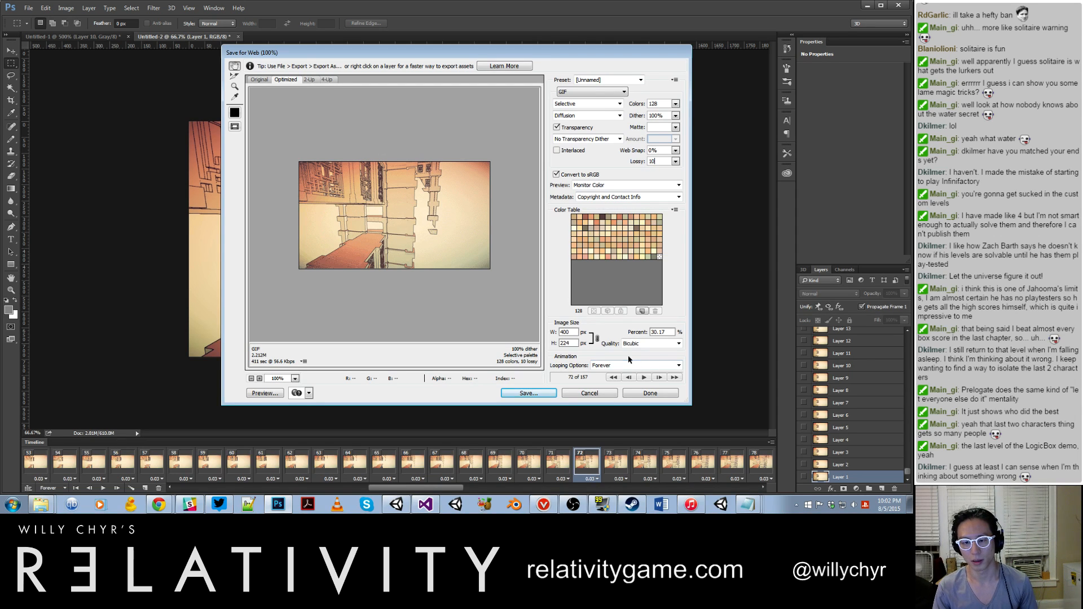
pyautogui.click(642, 380)
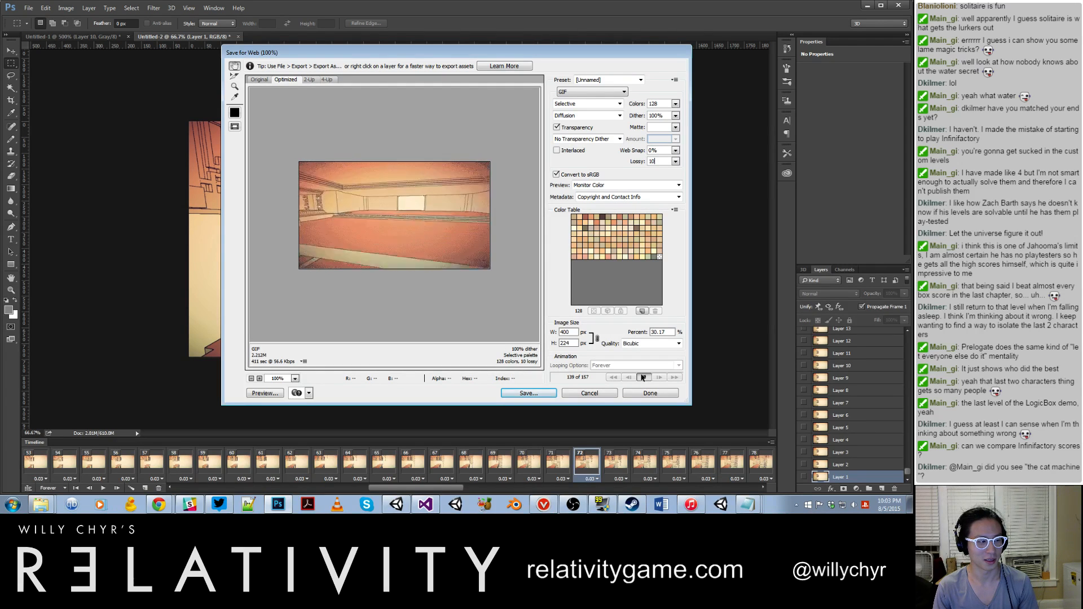
pyautogui.click(644, 378)
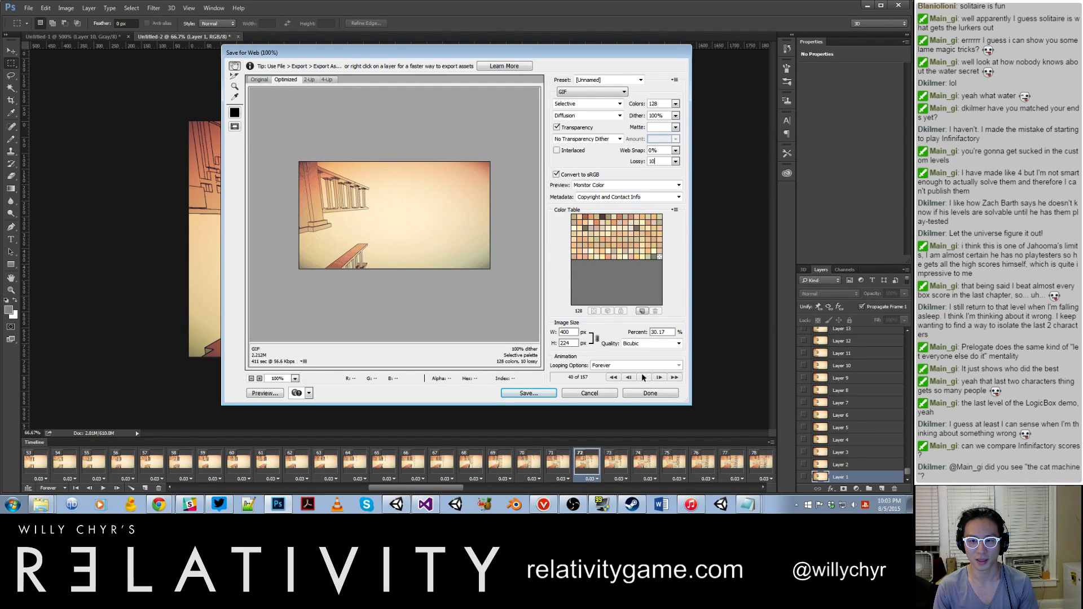
# Step: Lower the GIF's lossy compression to 4 and play the optimized preview again
pyautogui.doubleClick(652, 162)
pyautogui.write('4')
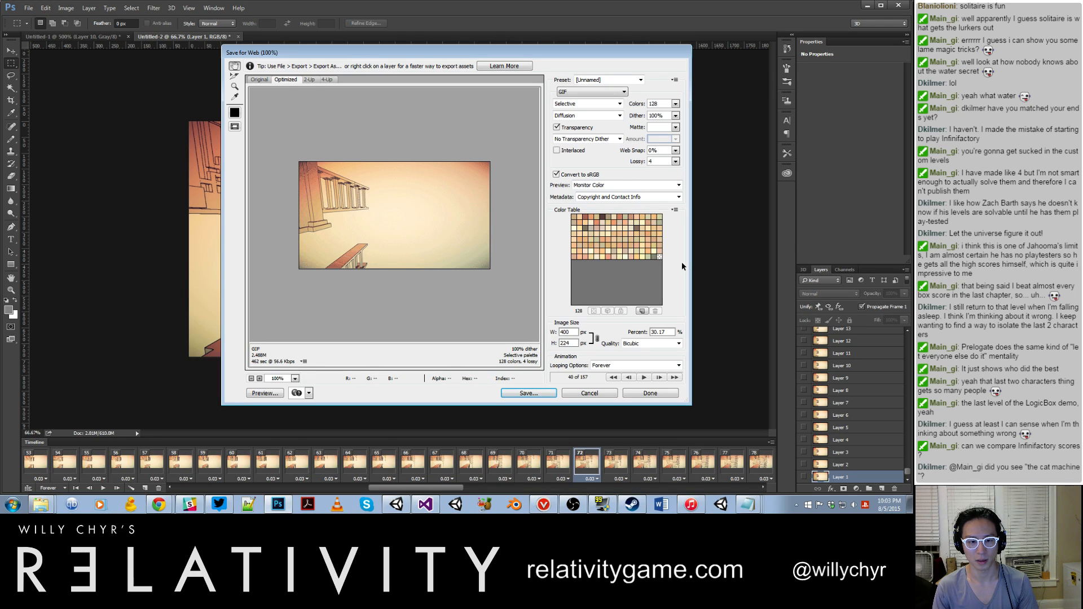
pyautogui.click(648, 374)
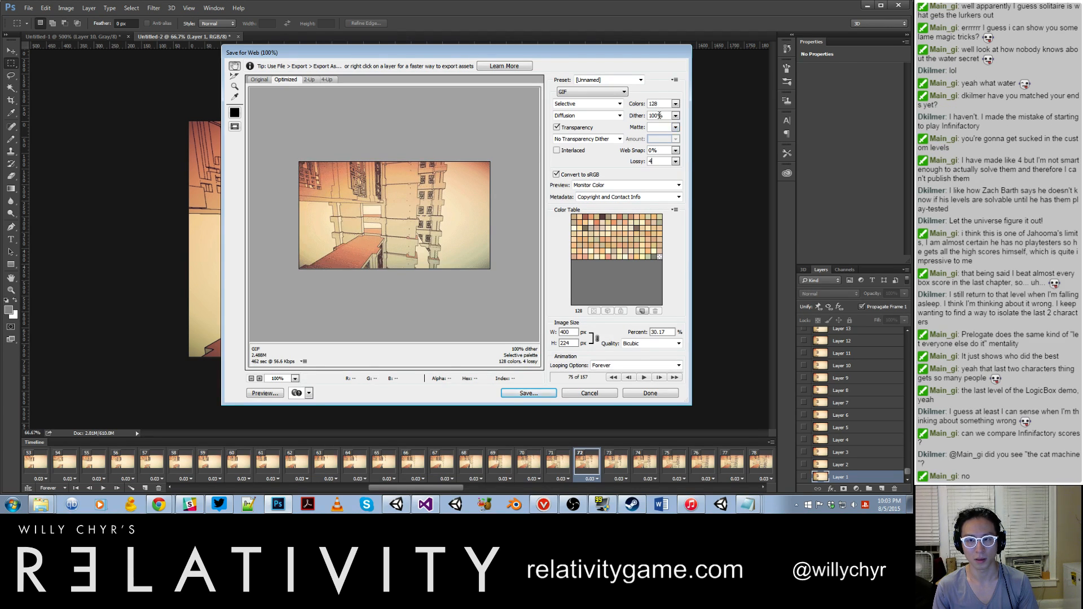
# Step: Set the GIF's lossy compression to 1 and check the animation in the optimized preview
pyautogui.doubleClick(663, 161)
pyautogui.write('1')
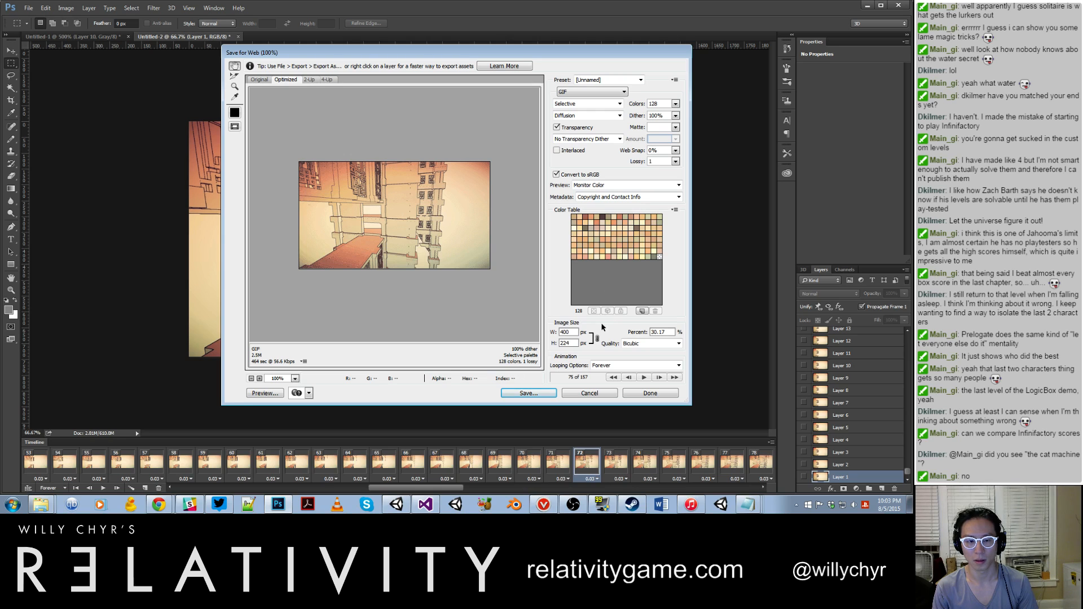
pyautogui.click(643, 377)
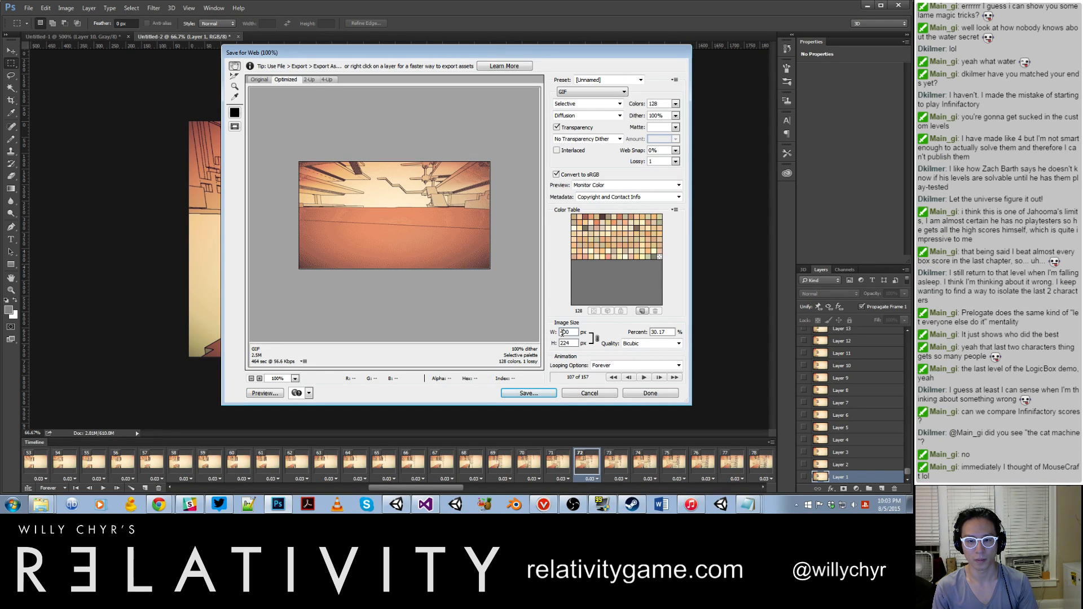
# Step: Try GIF export widths of 375, 500 and 420 px
pyautogui.write('375')
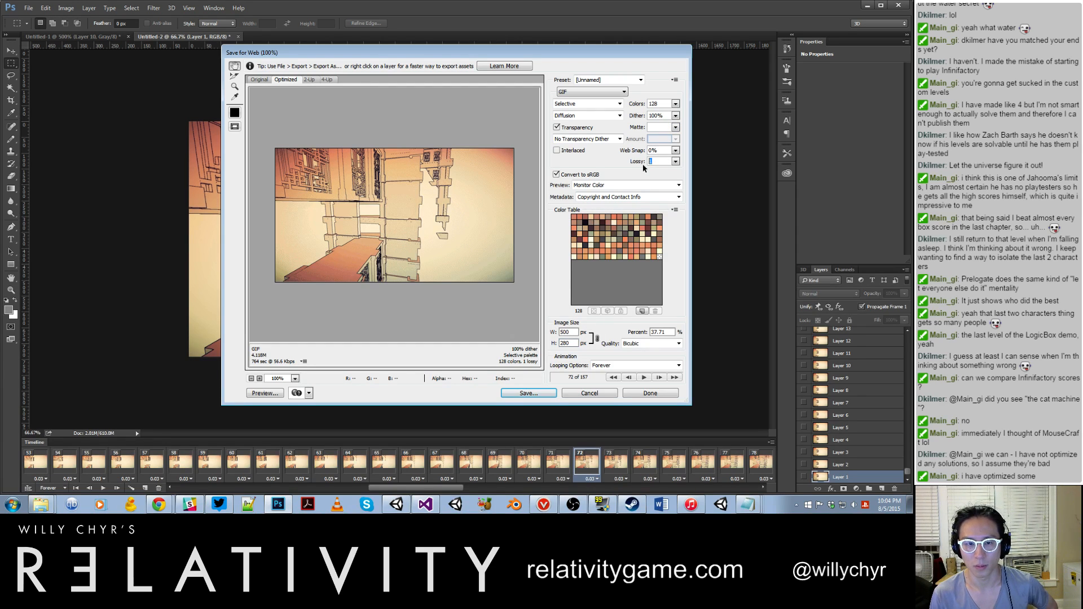
pyautogui.click(553, 332)
pyautogui.write('420')
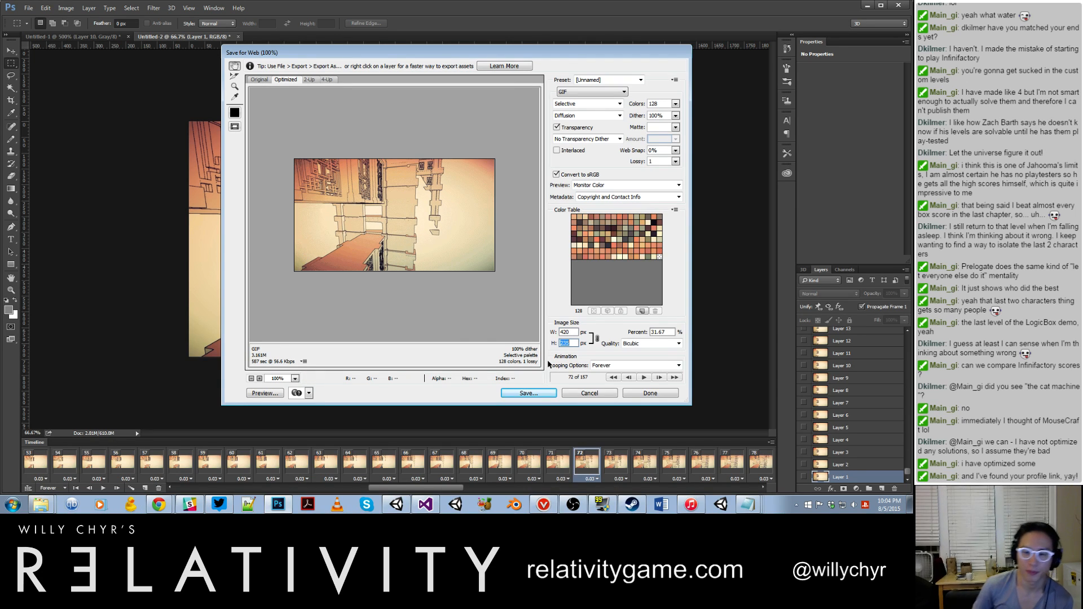
# Step: Set the GIF's lossy compression to 5 and its export width to 400 px
pyautogui.click(656, 162)
pyautogui.write('5')
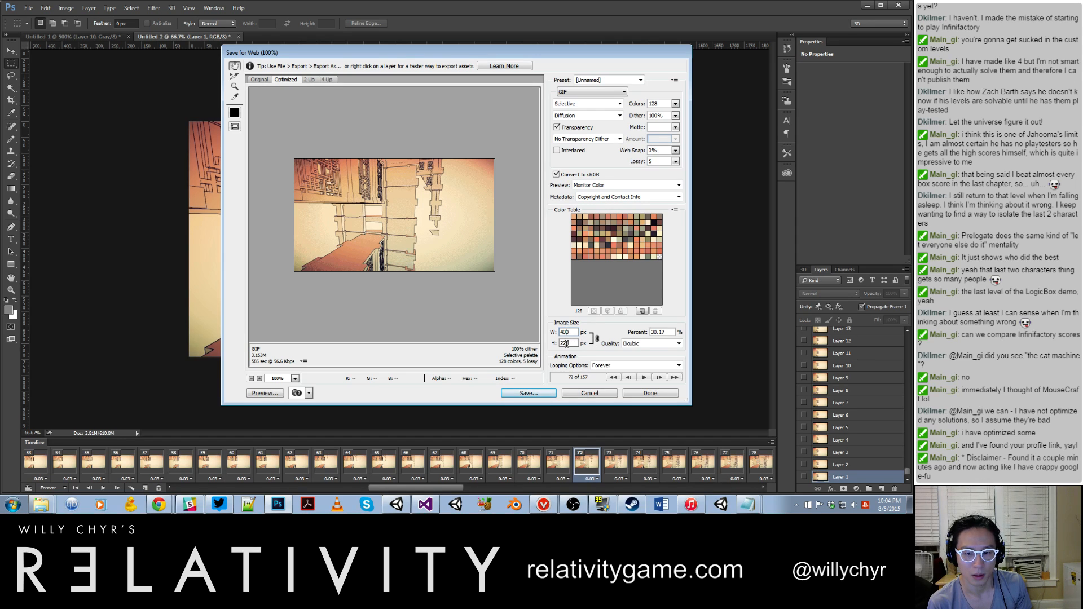
pyautogui.click(567, 343)
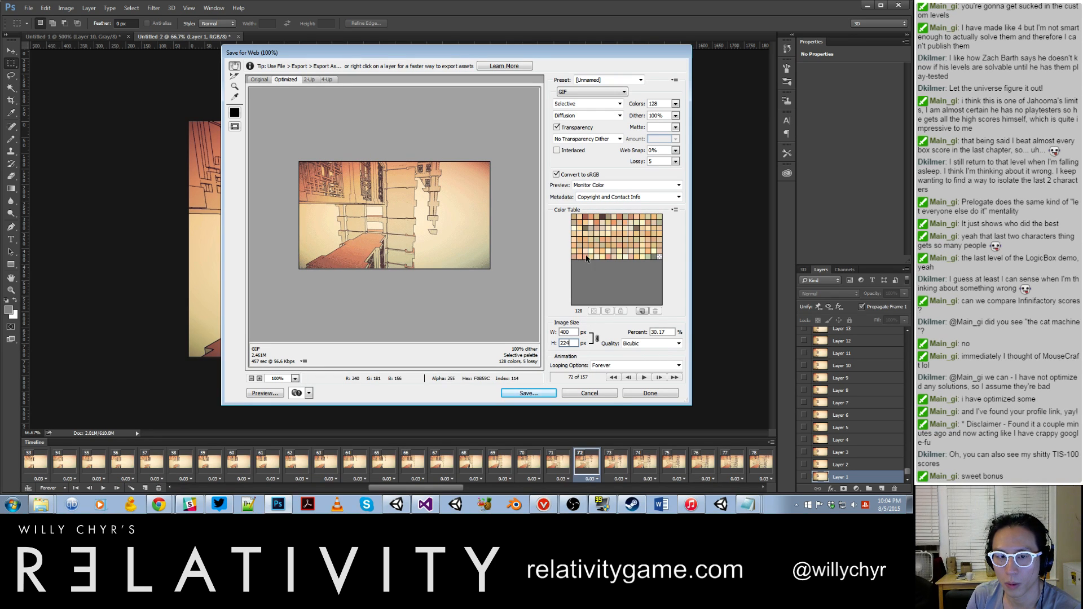
# Step: Try lossy compression 0, set it to 2, and play the optimized animation preview
pyautogui.moveTo(656, 162); pyautogui.dragTo(645, 163)
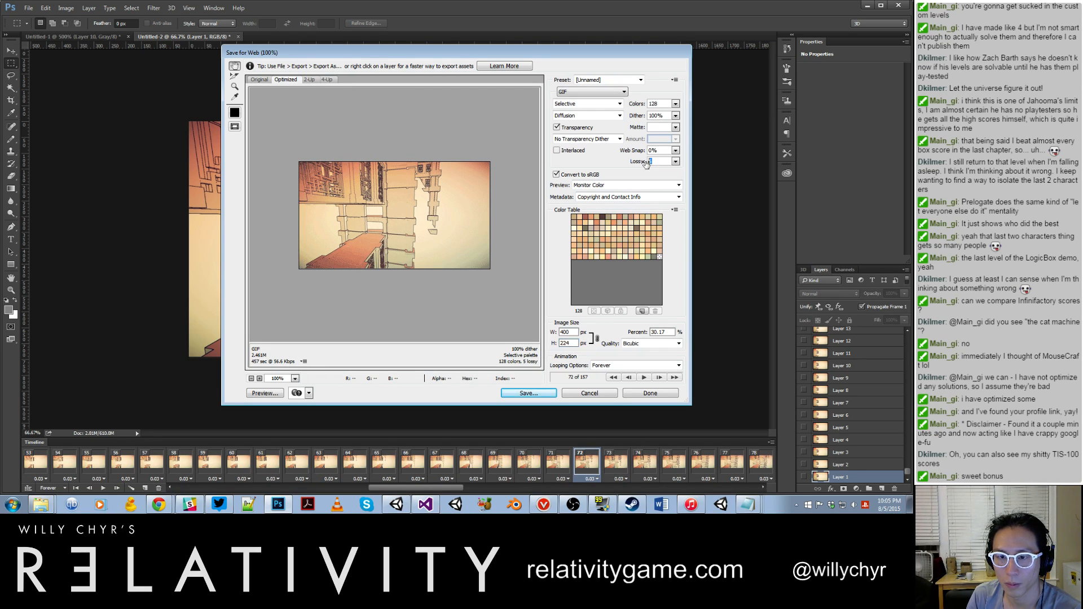
pyautogui.write('0')
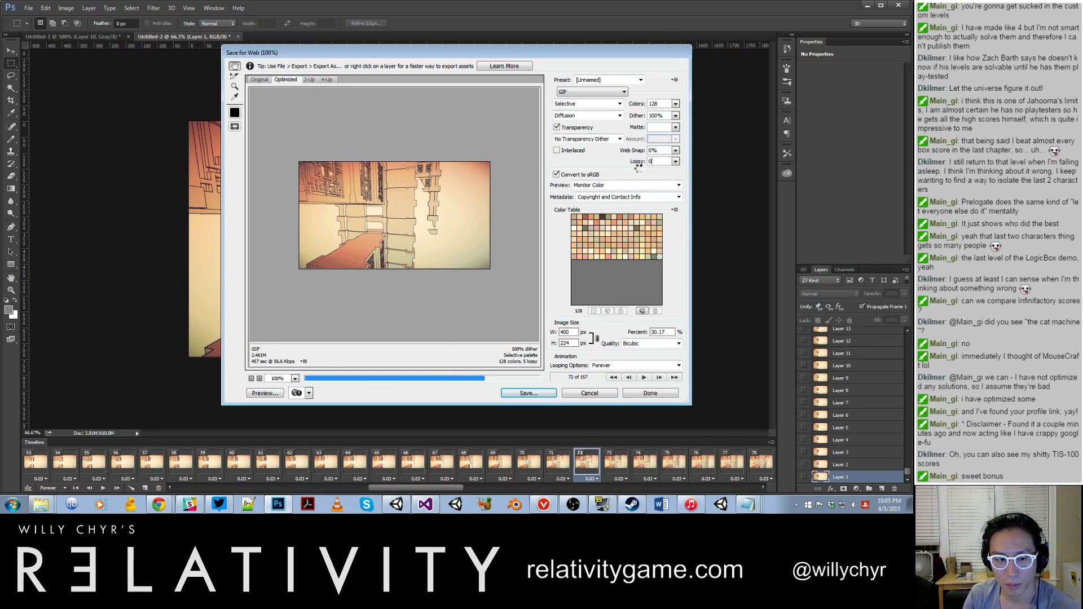
pyautogui.moveTo(655, 160); pyautogui.dragTo(635, 163)
pyautogui.write('2')
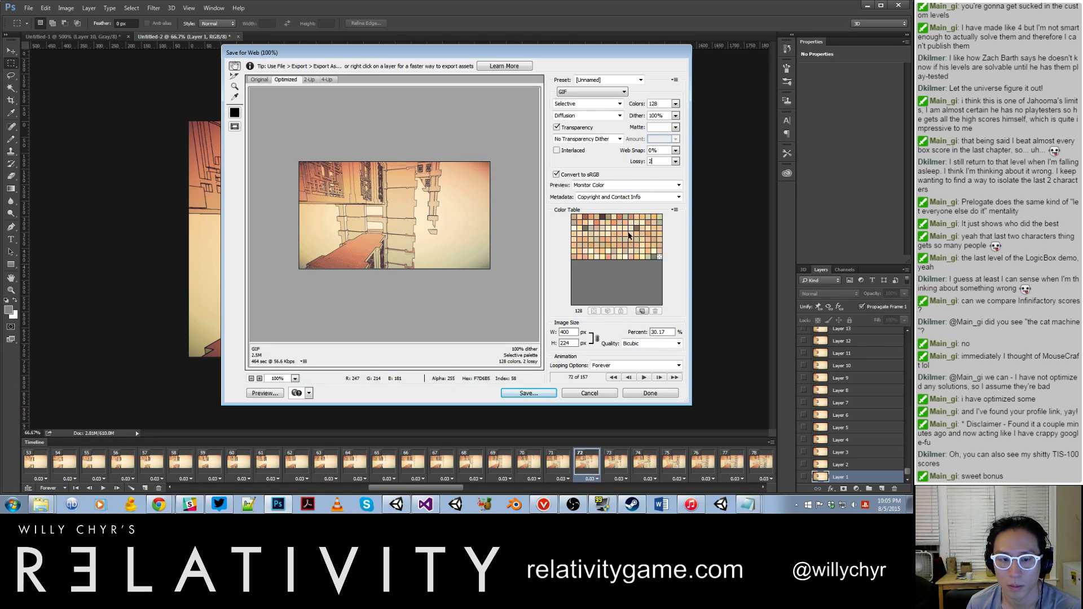
pyautogui.click(642, 378)
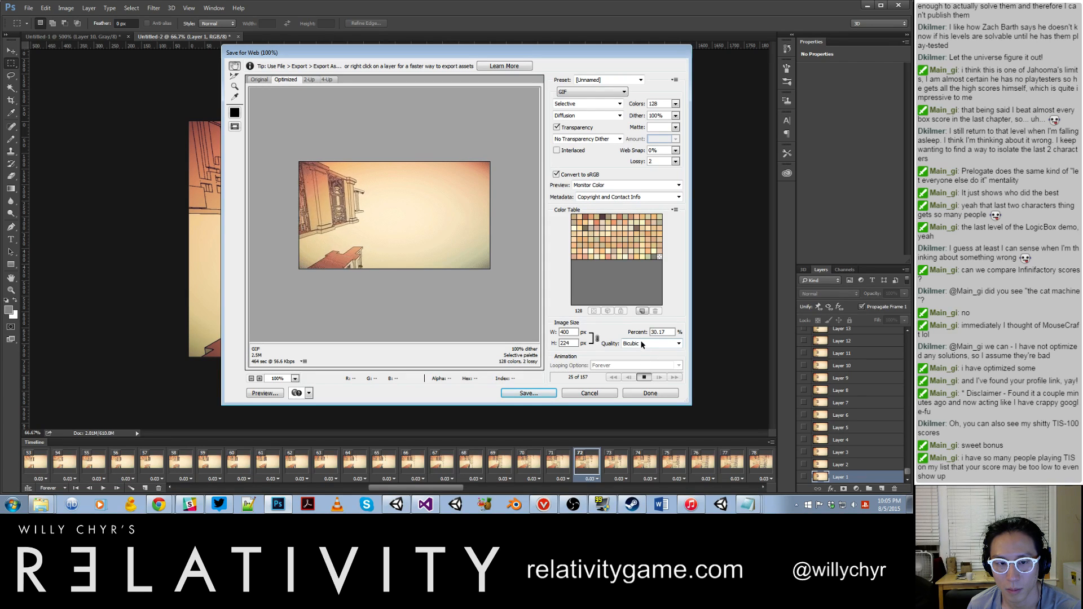
# Step: Save the optimized GIF in the Gifs folder under the name "draw distance glitch"
pyautogui.click(529, 394)
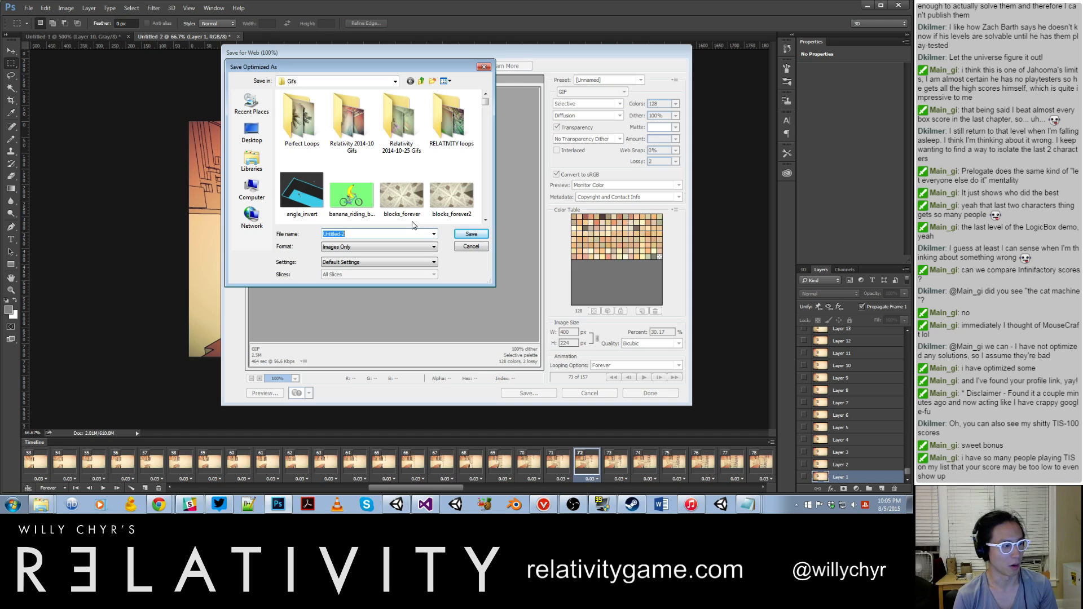
pyautogui.write('draw distance glitch looping')
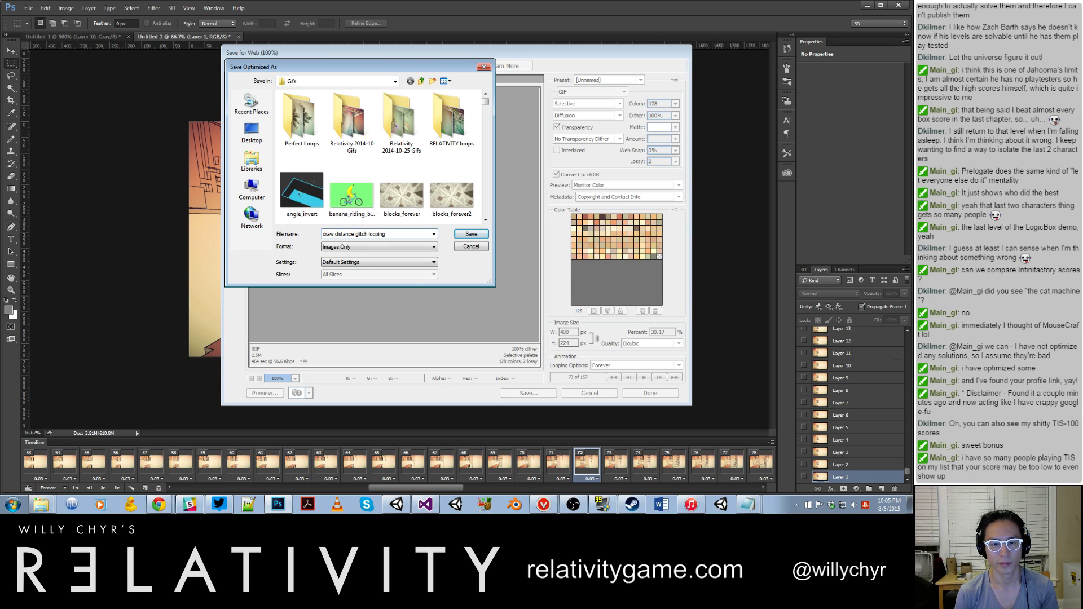
pyautogui.press('Return')
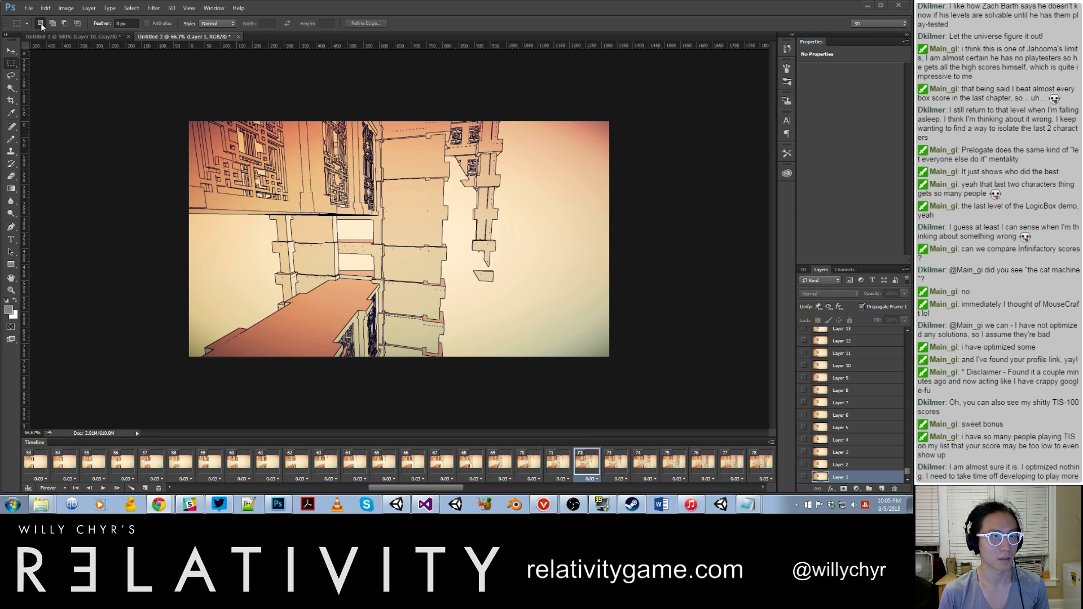
# Step: Start importing video frames to layers and show the recordings in the Fraps Movies folder as extra large icons
pyautogui.click(29, 8)
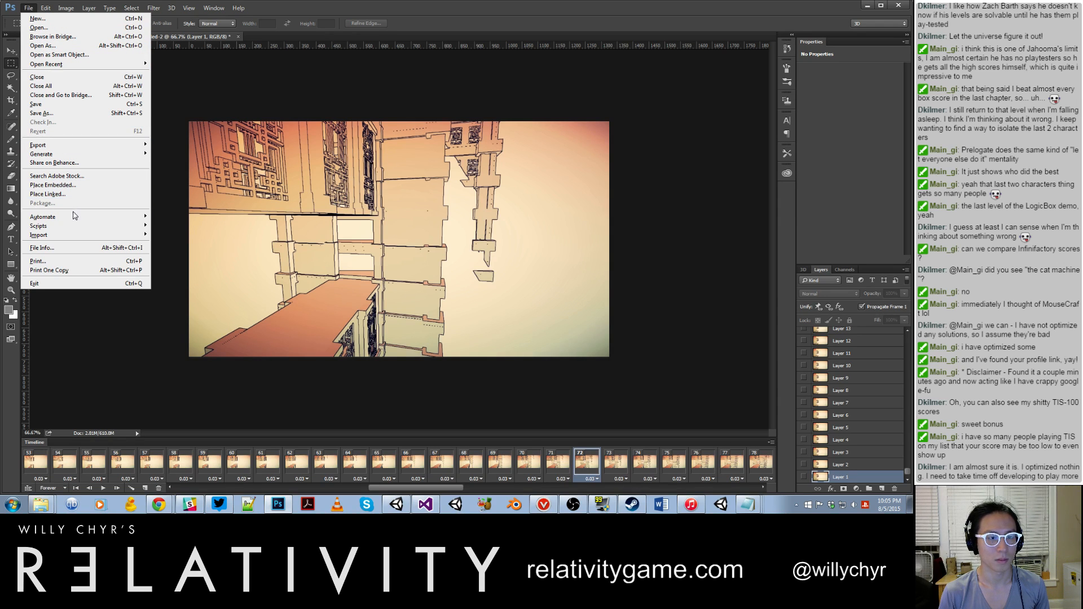
pyautogui.moveTo(76, 234)
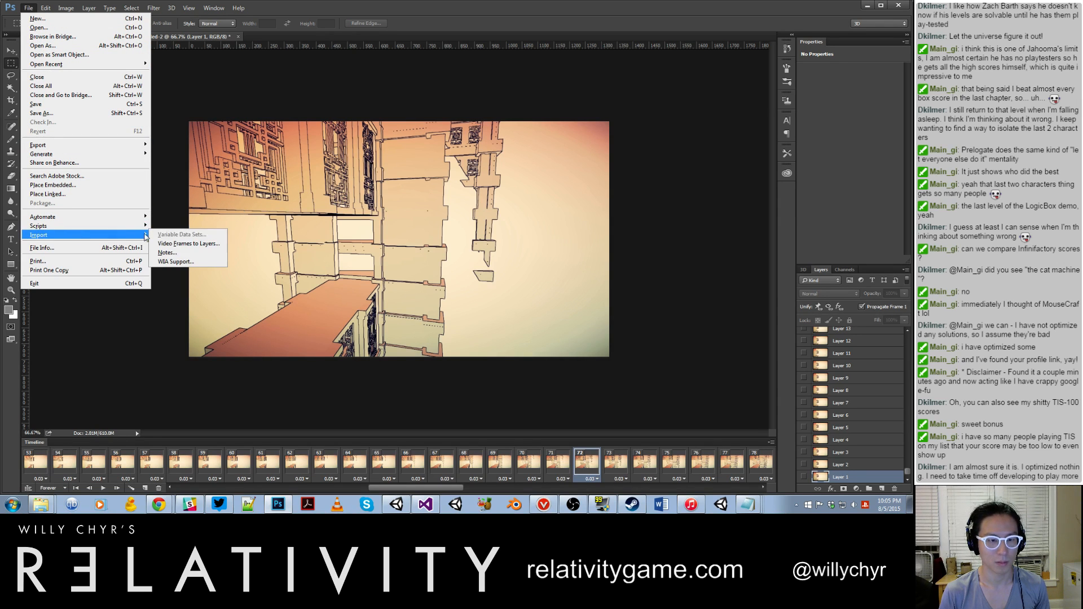
pyautogui.click(197, 243)
pyautogui.click(241, 280)
pyautogui.scroll(-15, 243, 280)
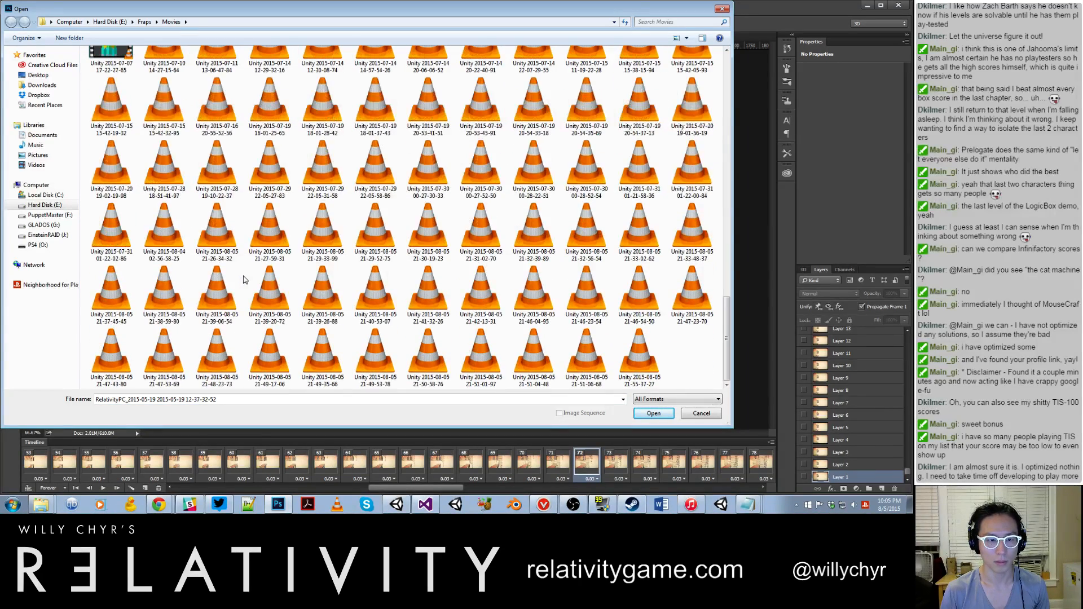
pyautogui.click(210, 342)
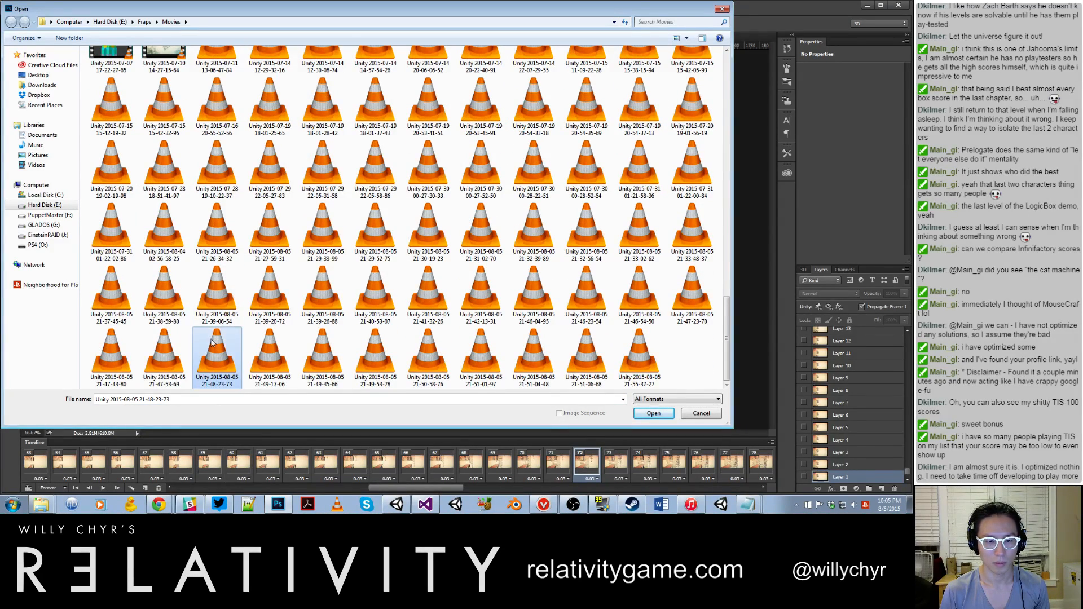
pyautogui.click(687, 38)
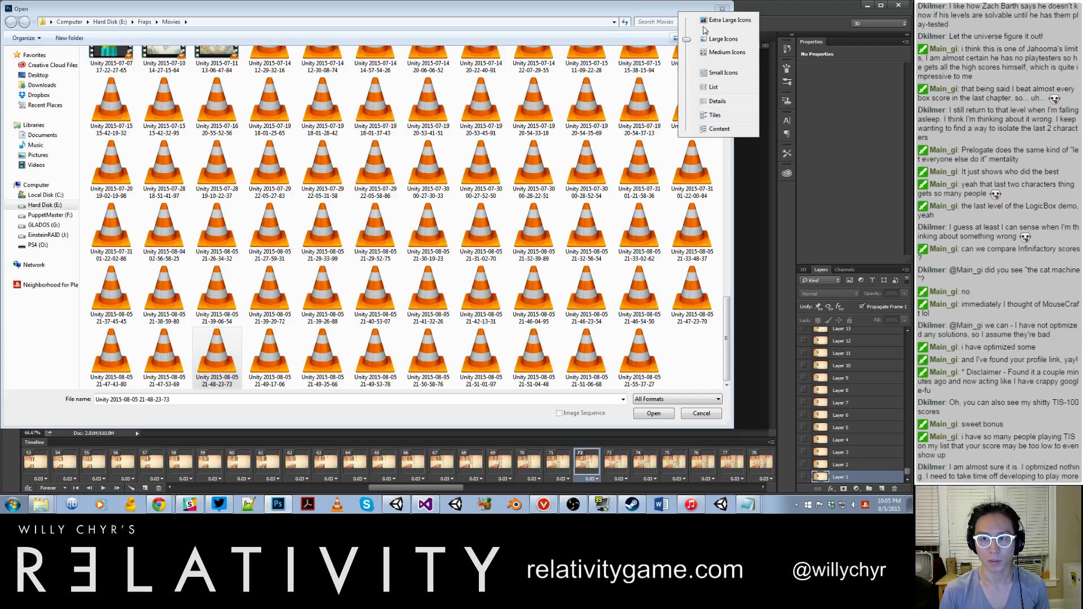
pyautogui.click(705, 23)
pyautogui.moveTo(726, 156); pyautogui.dragTo(708, 385)
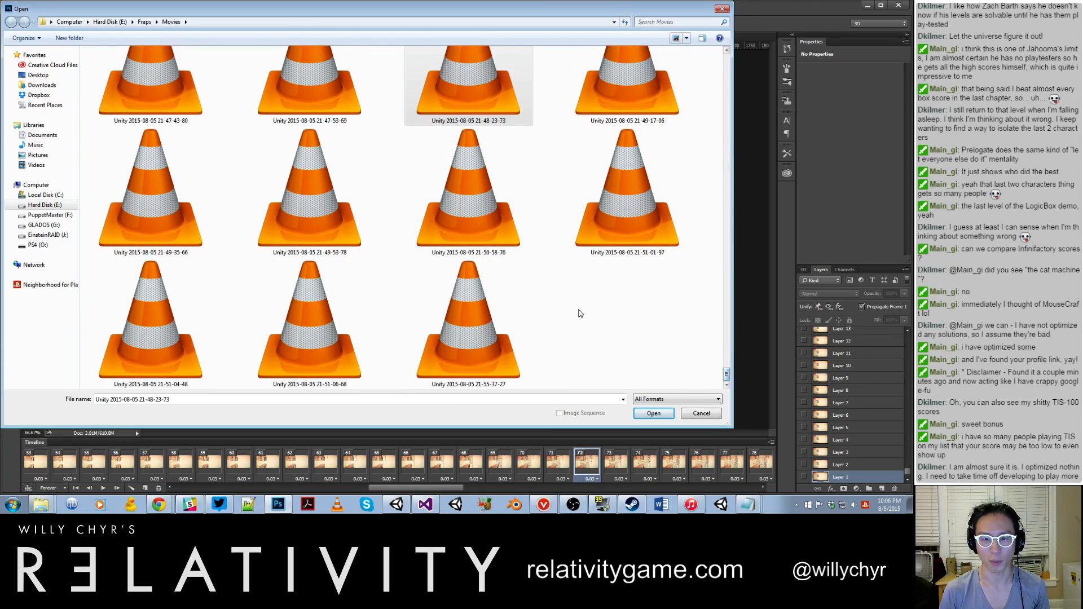
# Step: Look through the Unity recordings in the Movies folder, by date and time, for the next clip to import
pyautogui.click(514, 241)
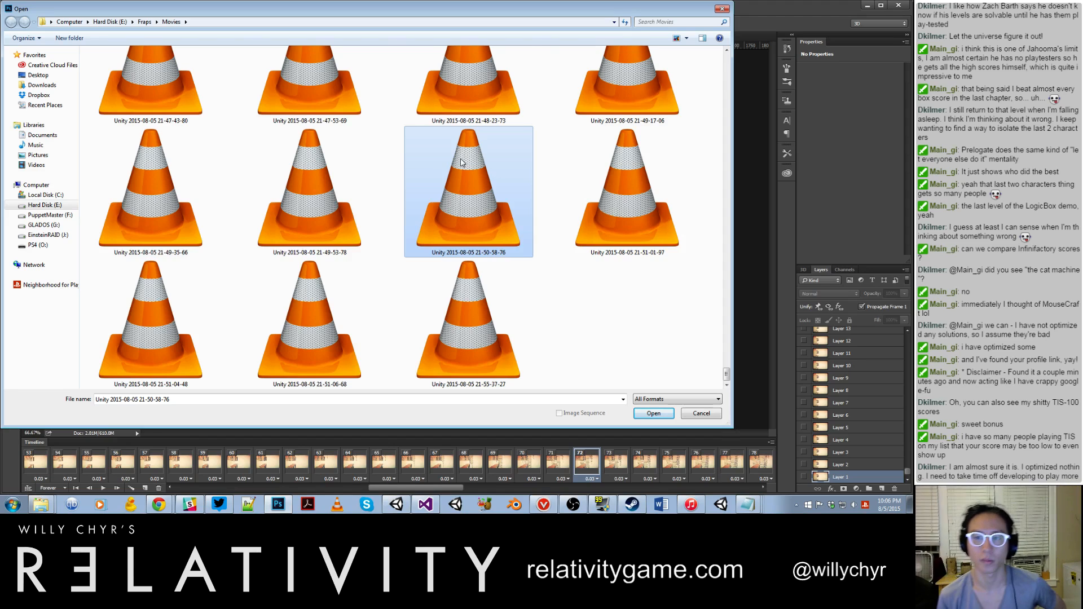
pyautogui.scroll(1, 476, 168)
pyautogui.scroll(1, 477, 172)
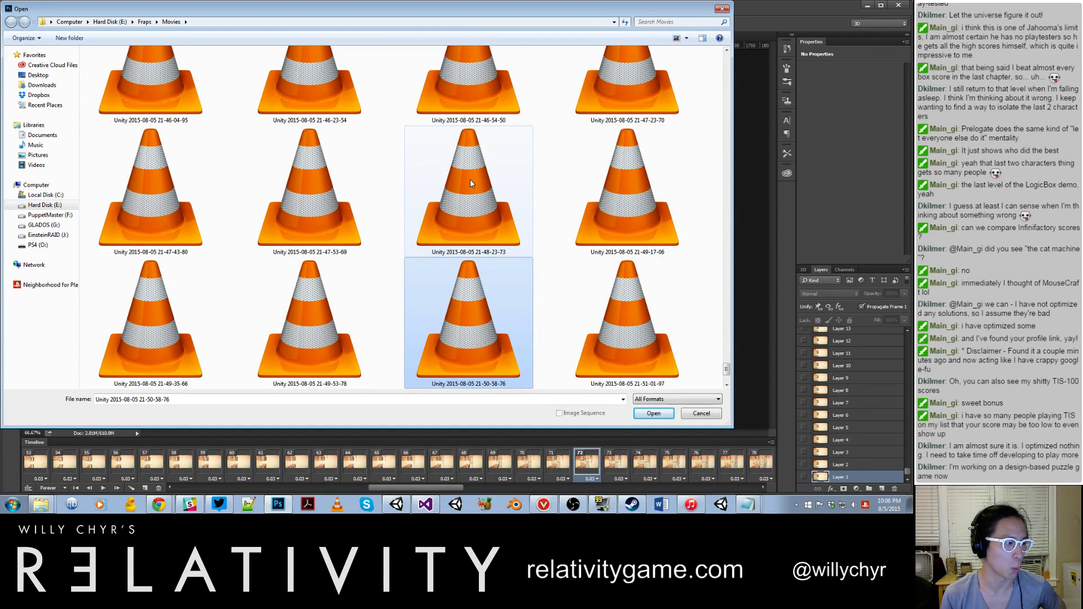
pyautogui.click(469, 179)
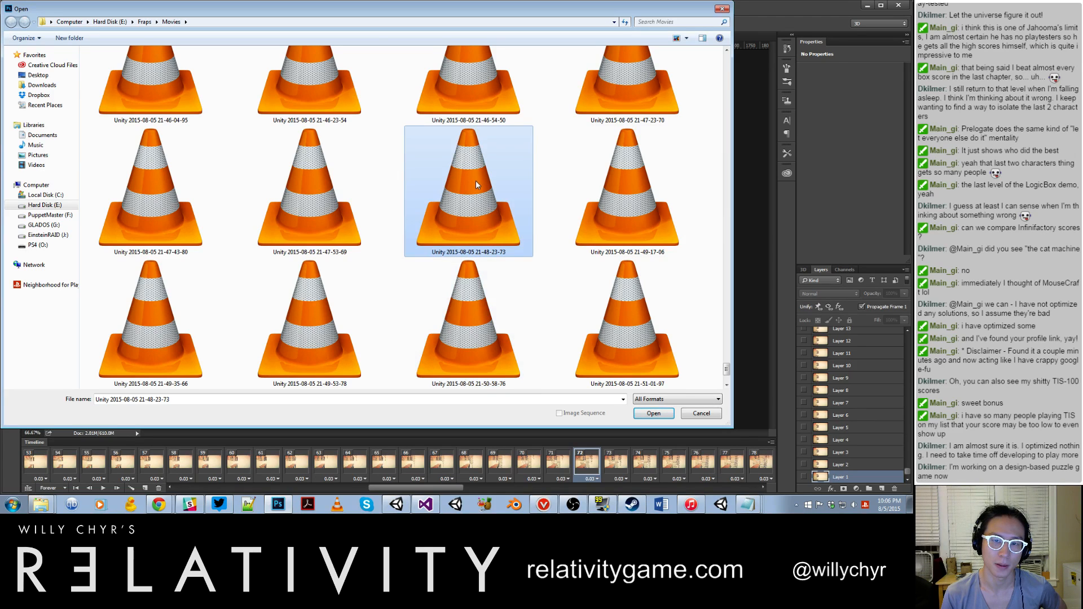
pyautogui.scroll(2, 475, 181)
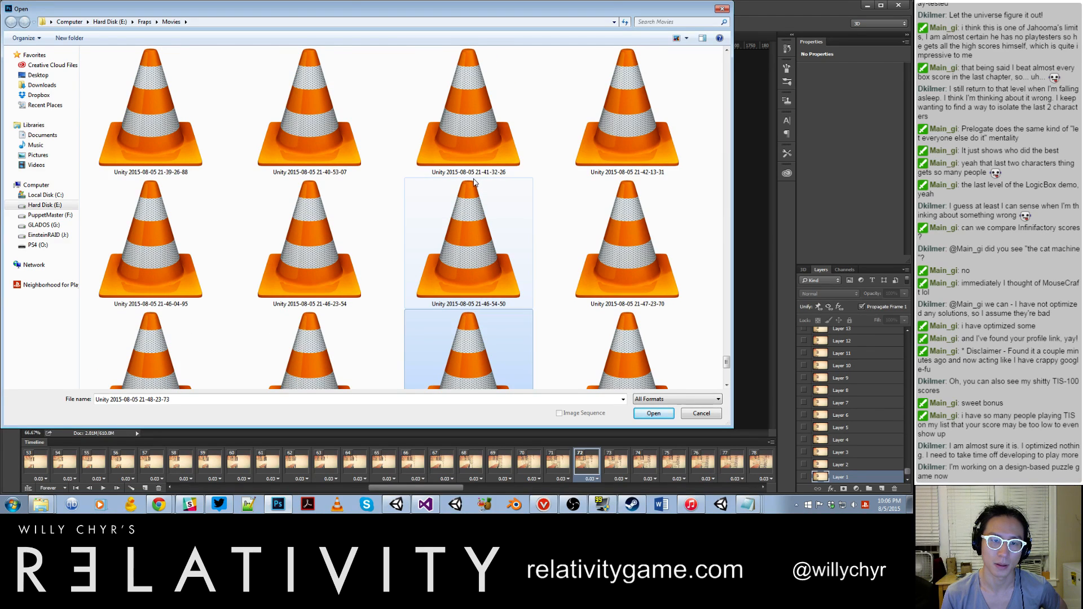
pyautogui.click(350, 201)
pyautogui.scroll(10, 350, 201)
pyautogui.scroll(5, 350, 201)
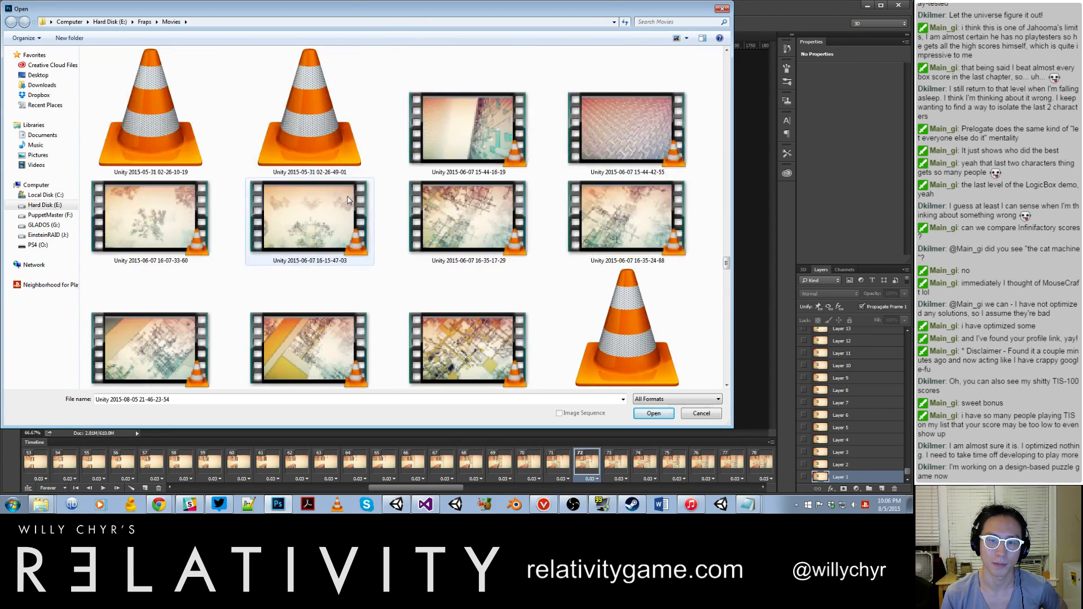
pyautogui.scroll(-5, 348, 202)
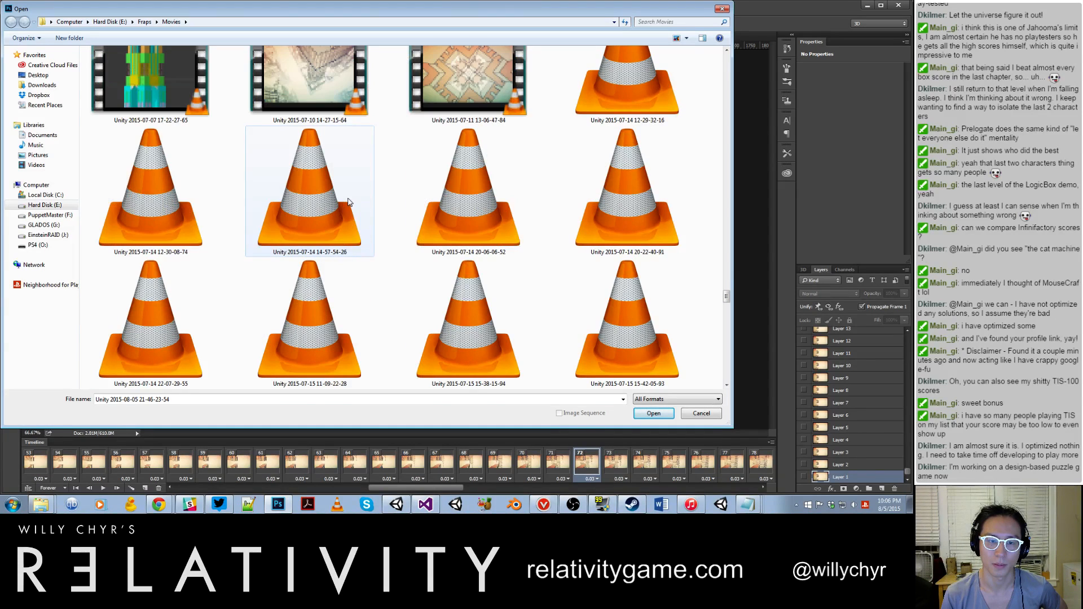
pyautogui.scroll(-3, 348, 202)
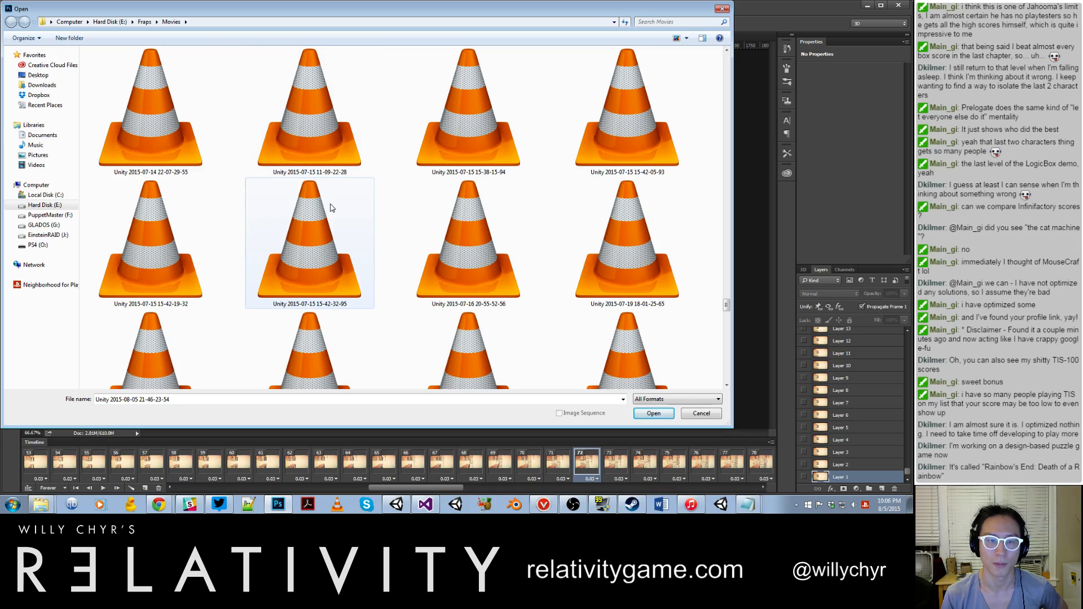
pyautogui.click(331, 208)
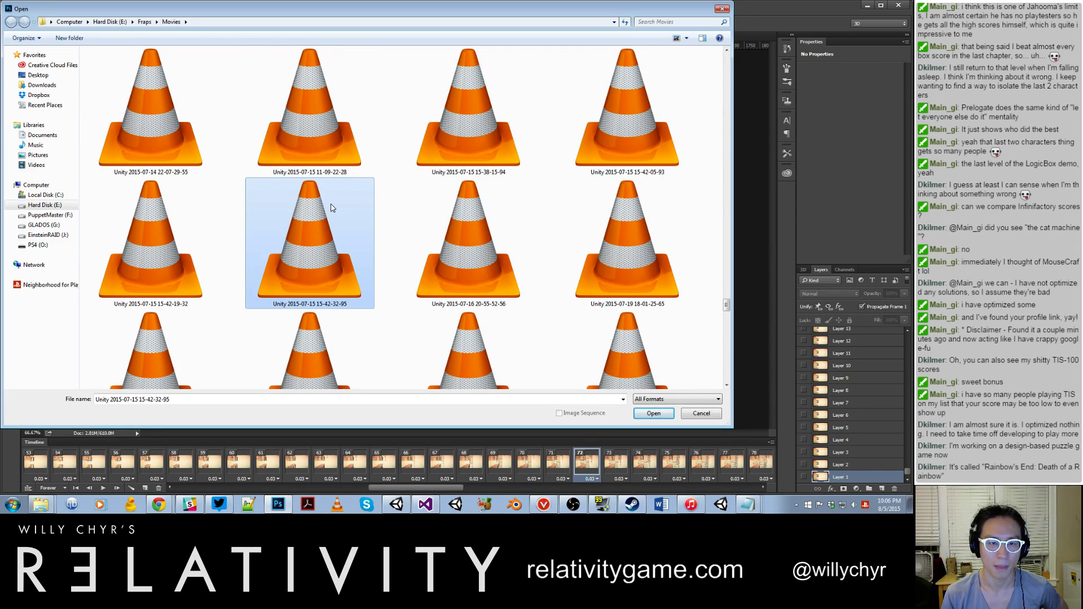
pyautogui.scroll(-5, 332, 204)
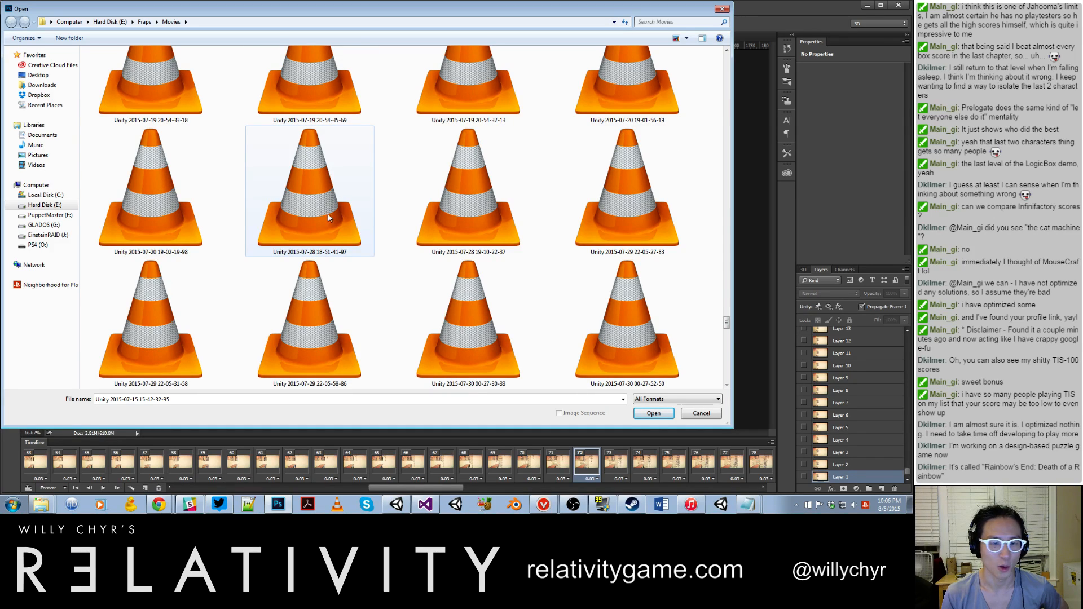
pyautogui.click(313, 281)
pyautogui.scroll(-5, 315, 288)
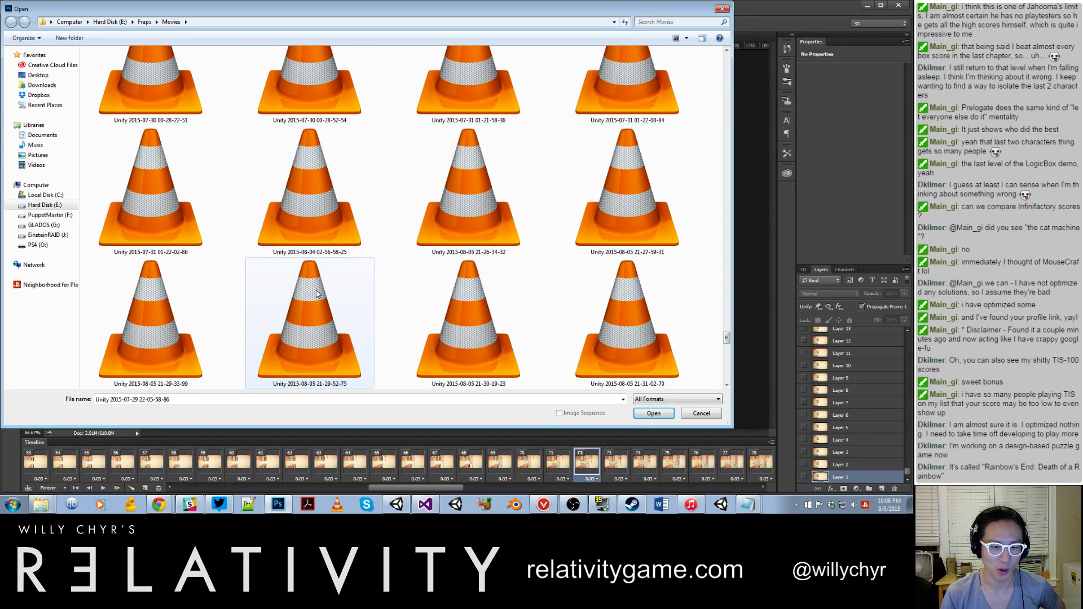
pyautogui.click(316, 294)
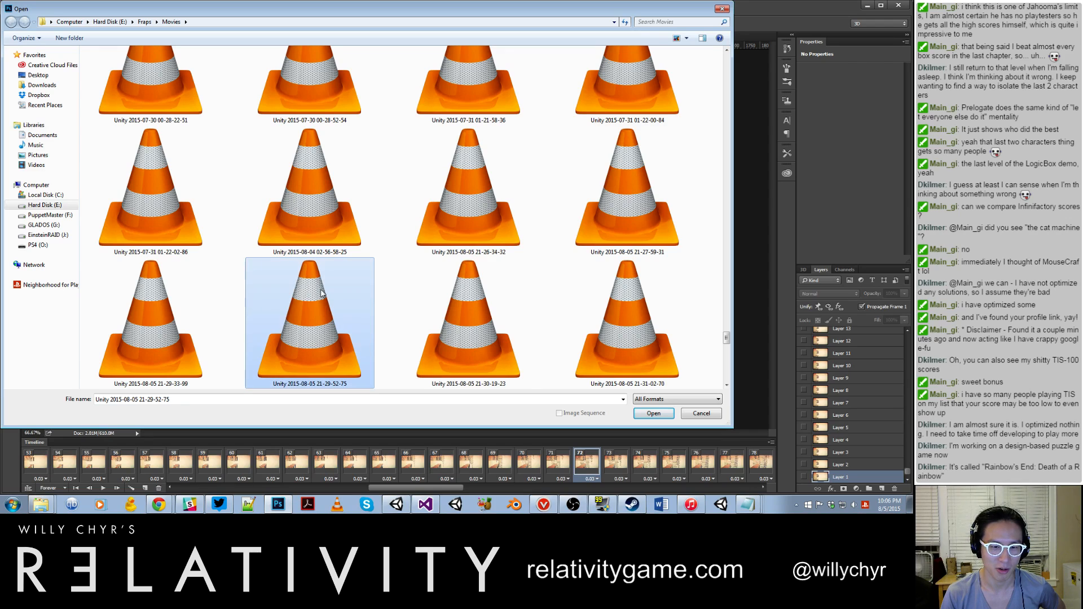
pyautogui.click(589, 217)
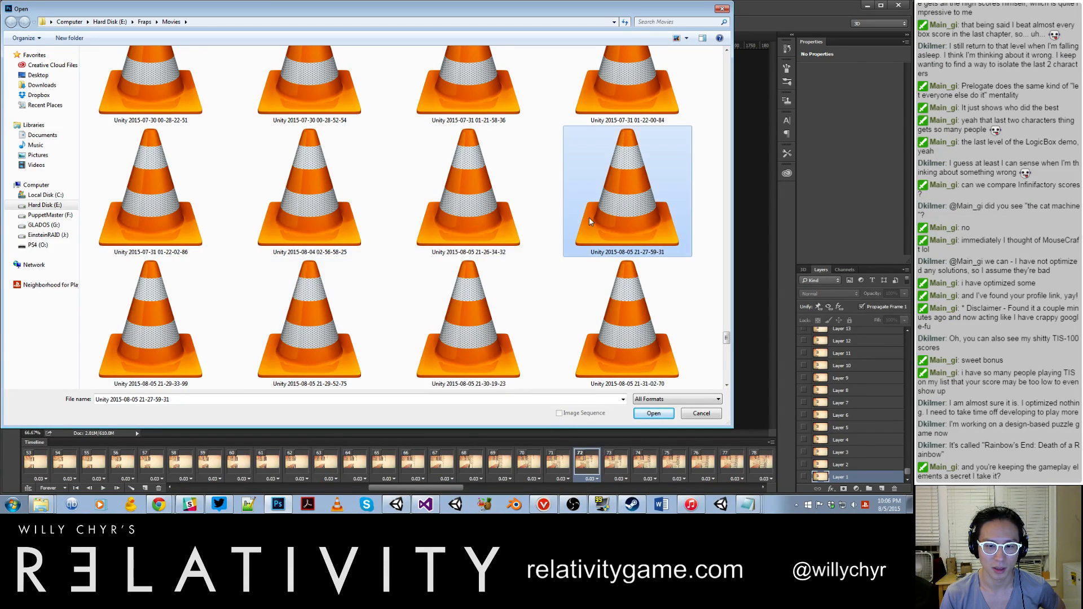
pyautogui.click(473, 232)
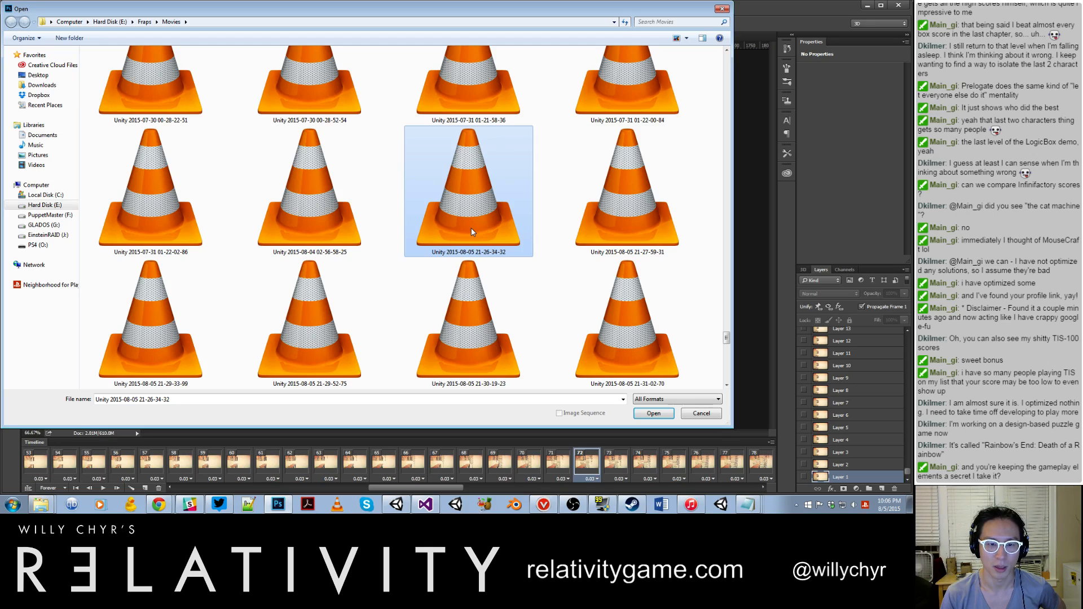
pyautogui.doubleClick(472, 230)
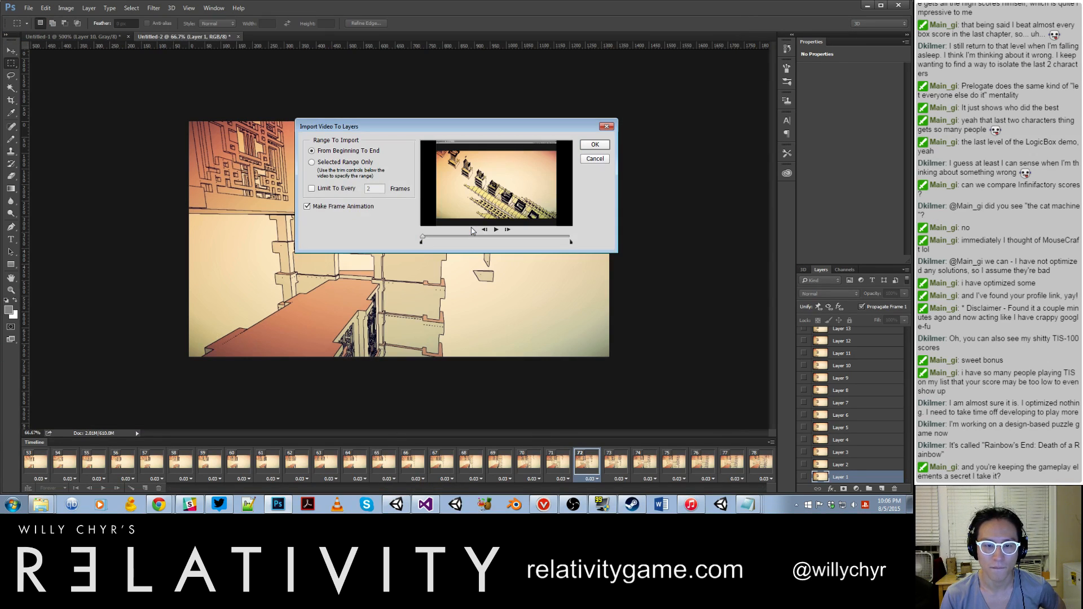
# Step: Import only the first part of the clip, up to just before its midpoint, as a frame animation limited to every 2 frames
pyautogui.moveTo(419, 242)
pyautogui.mouseDown()
pyautogui.moveTo(481, 243)
pyautogui.moveTo(421, 241)
pyautogui.mouseUp()
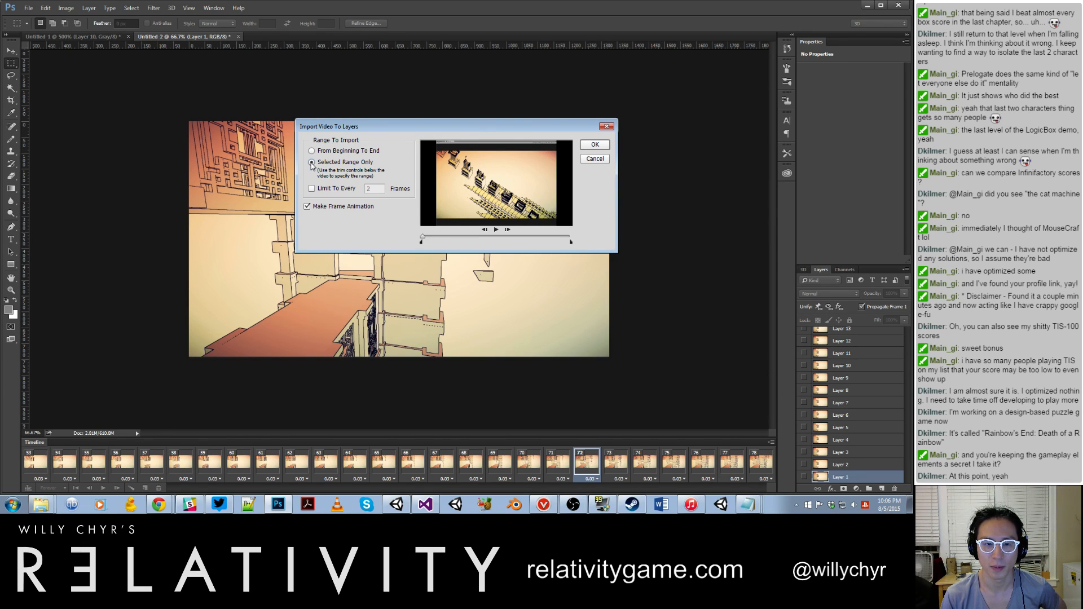
pyautogui.moveTo(423, 237); pyautogui.dragTo(486, 245)
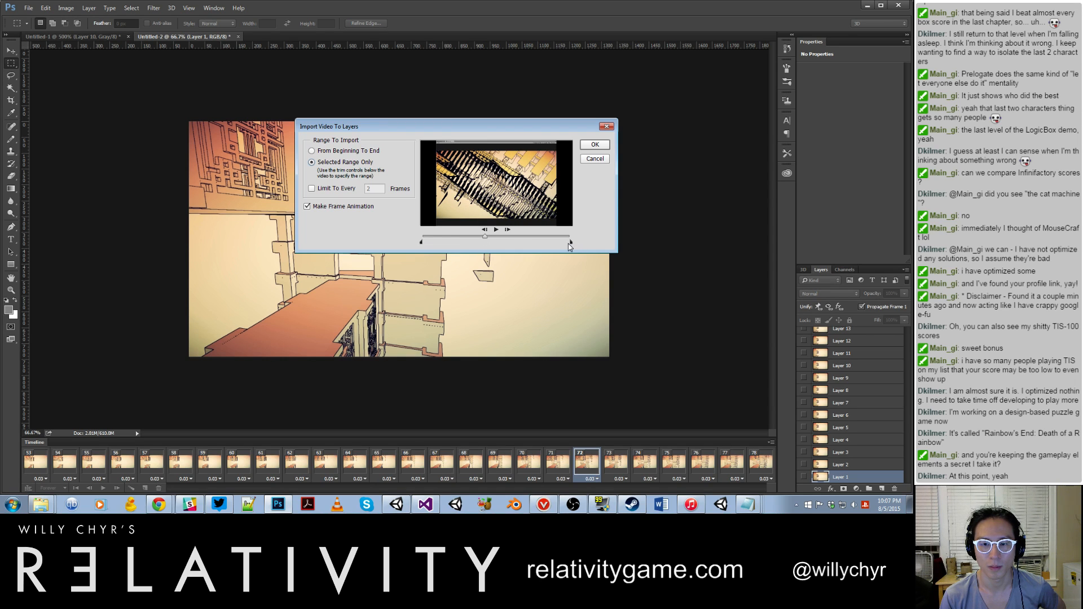
pyautogui.moveTo(572, 242); pyautogui.dragTo(485, 243)
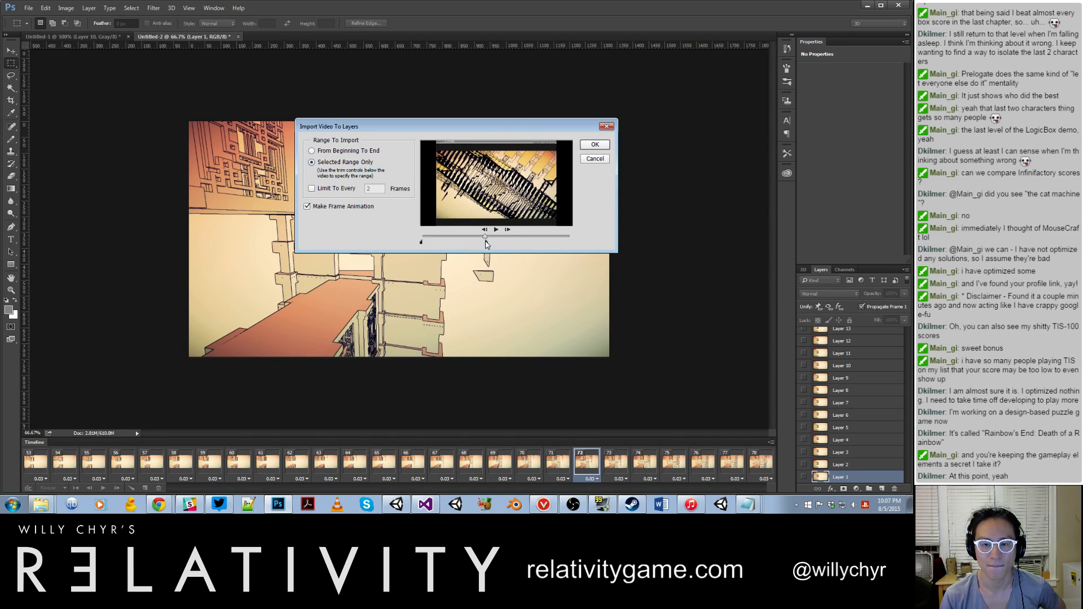
pyautogui.click(590, 147)
pyautogui.click(449, 194)
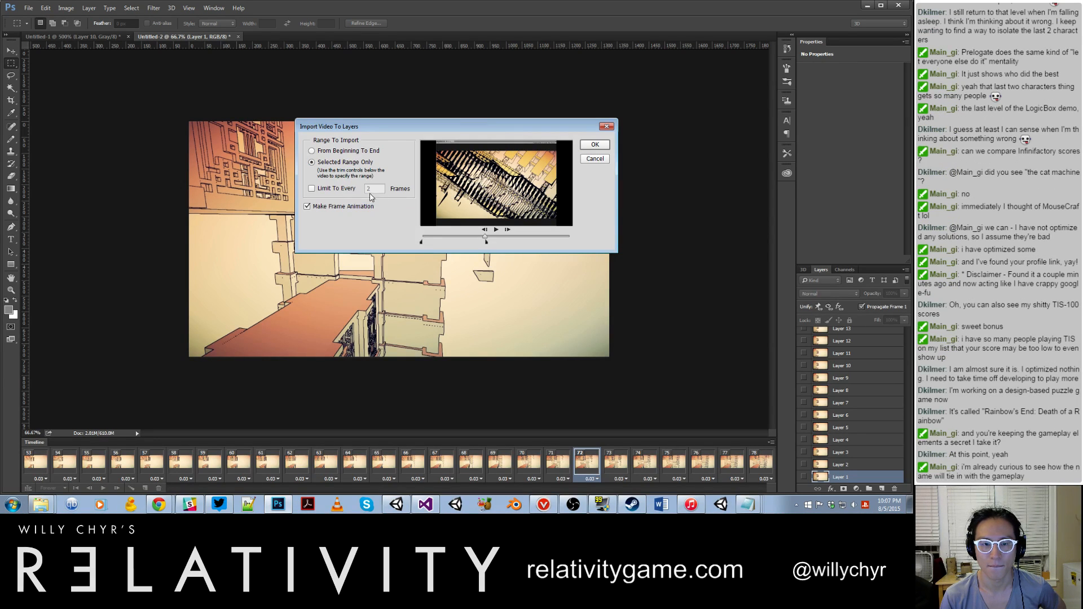
pyautogui.click(344, 192)
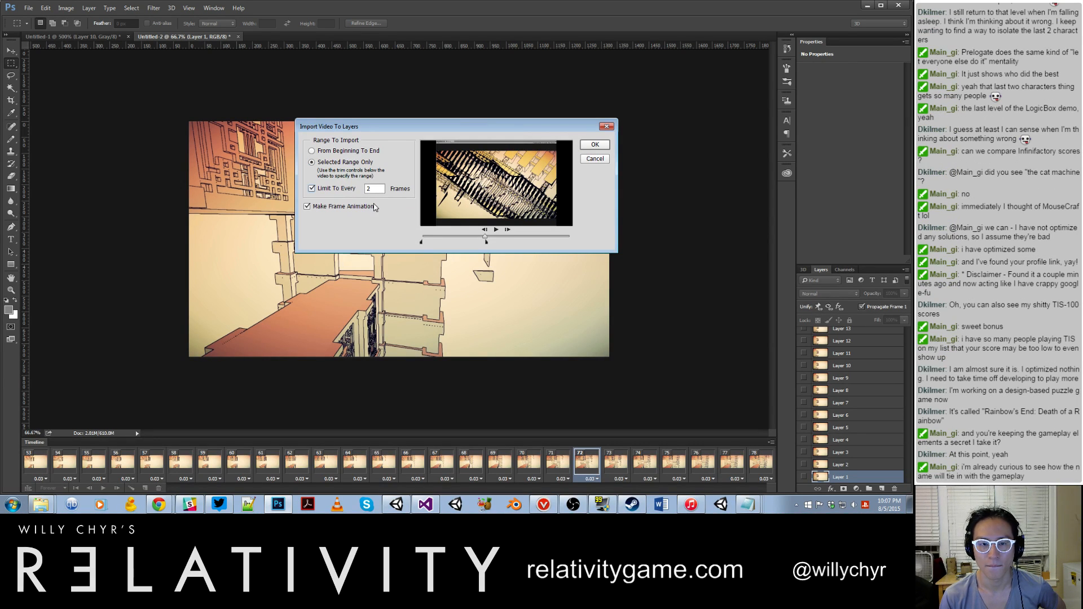
pyautogui.click(595, 145)
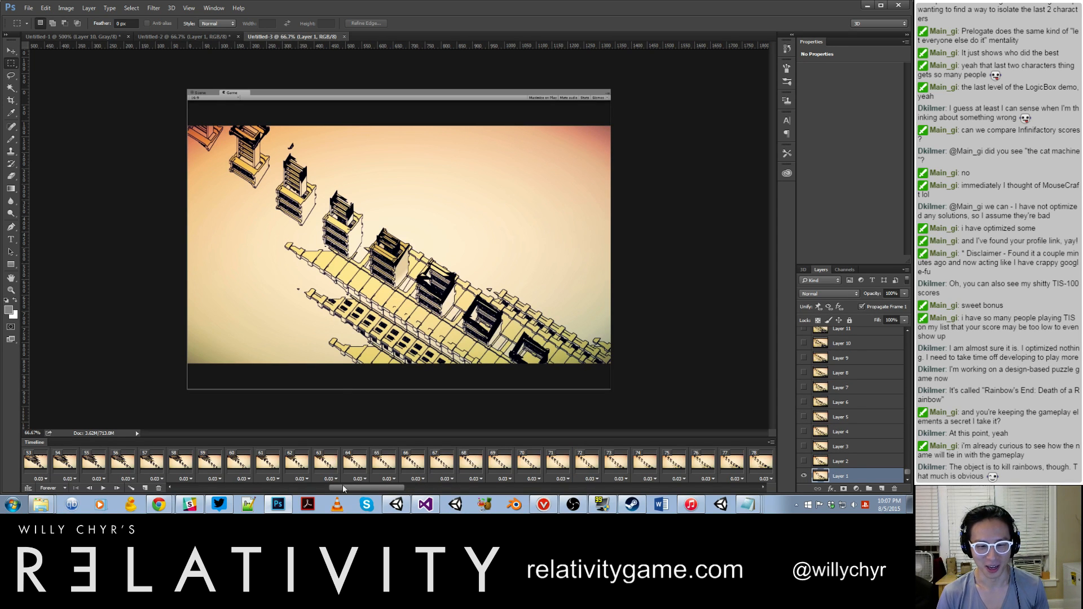
# Step: Play the imported animation from its first frame and from frame 77 to look for where the camera motion repeats
pyautogui.moveTo(397, 490); pyautogui.dragTo(220, 491)
pyautogui.press('space')
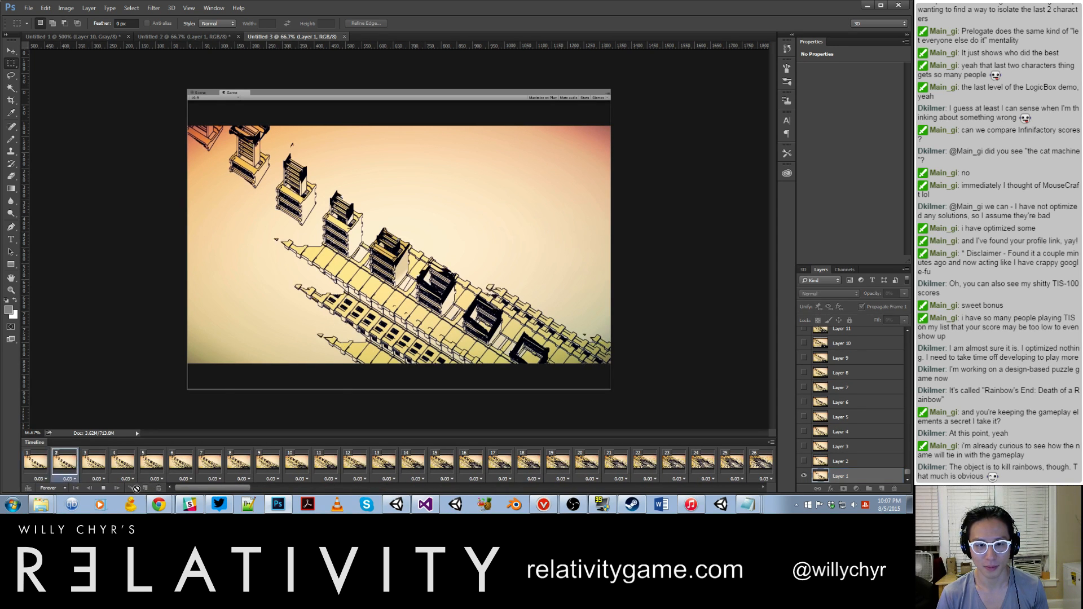
pyautogui.press('space')
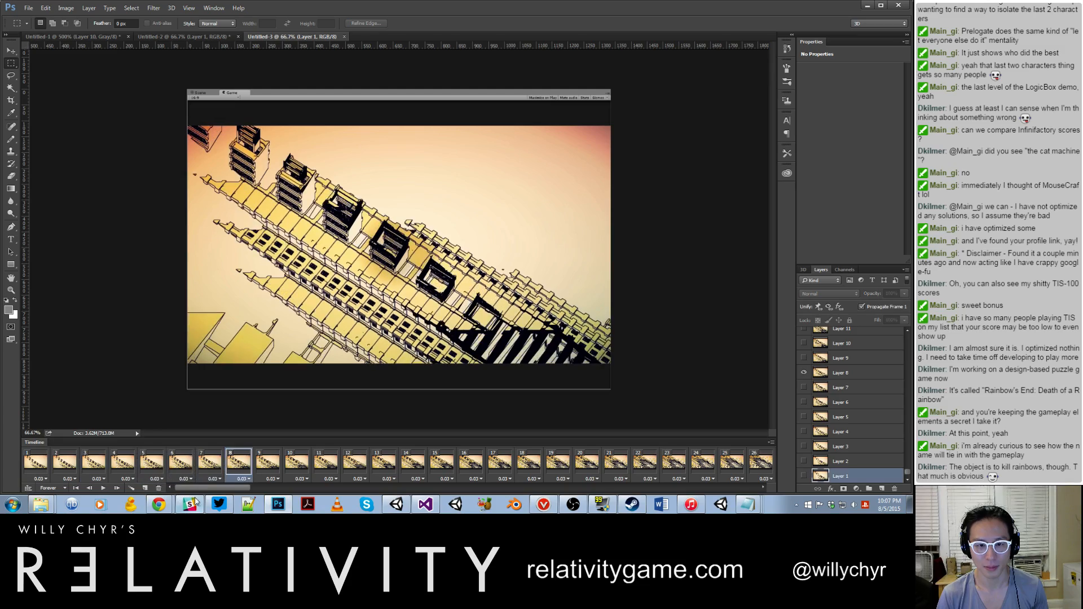
pyautogui.click(41, 474)
pyautogui.press('space')
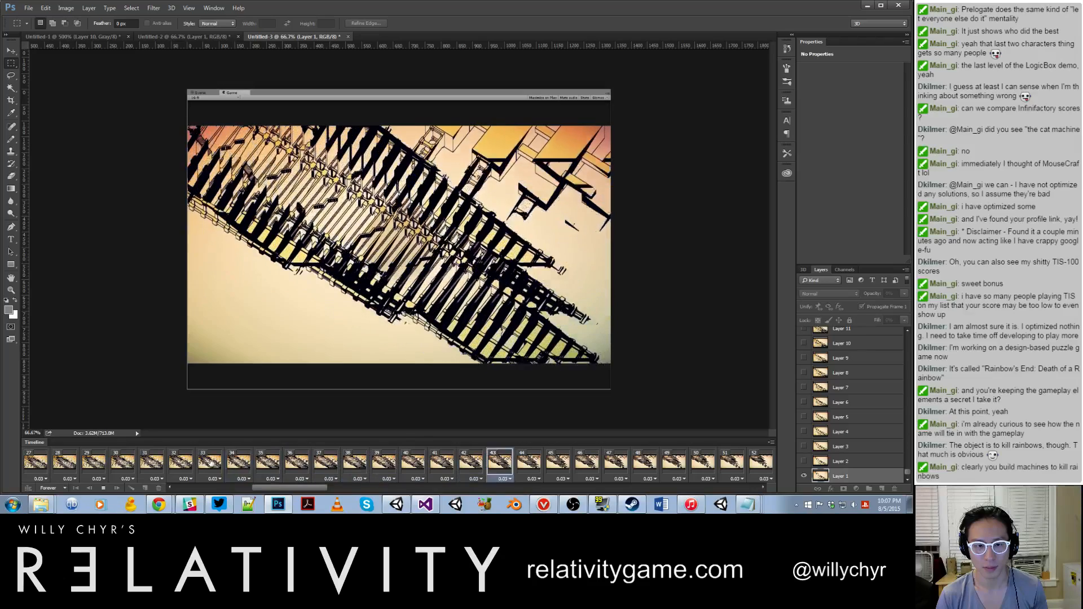
pyautogui.press('space')
pyautogui.moveTo(331, 485); pyautogui.dragTo(394, 494)
pyautogui.click(45, 468)
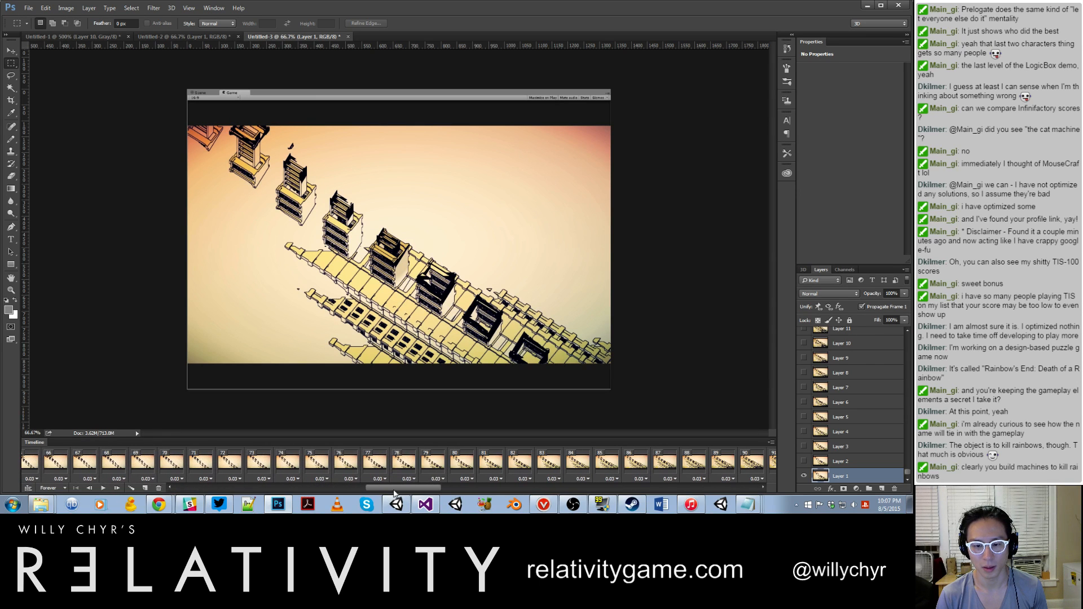
pyautogui.click(356, 471)
pyautogui.press('space')
pyautogui.press('space')
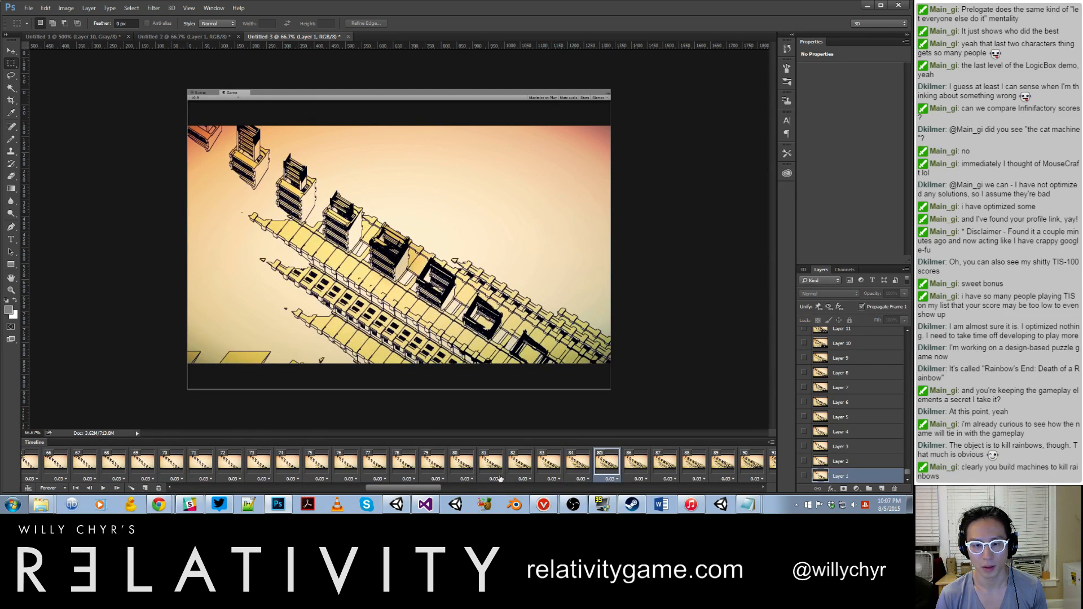
# Step: Compare frames 81 to 84 with the first frame to find where the animation loops
pyautogui.moveTo(439, 490); pyautogui.dragTo(414, 495)
pyautogui.click(76, 488)
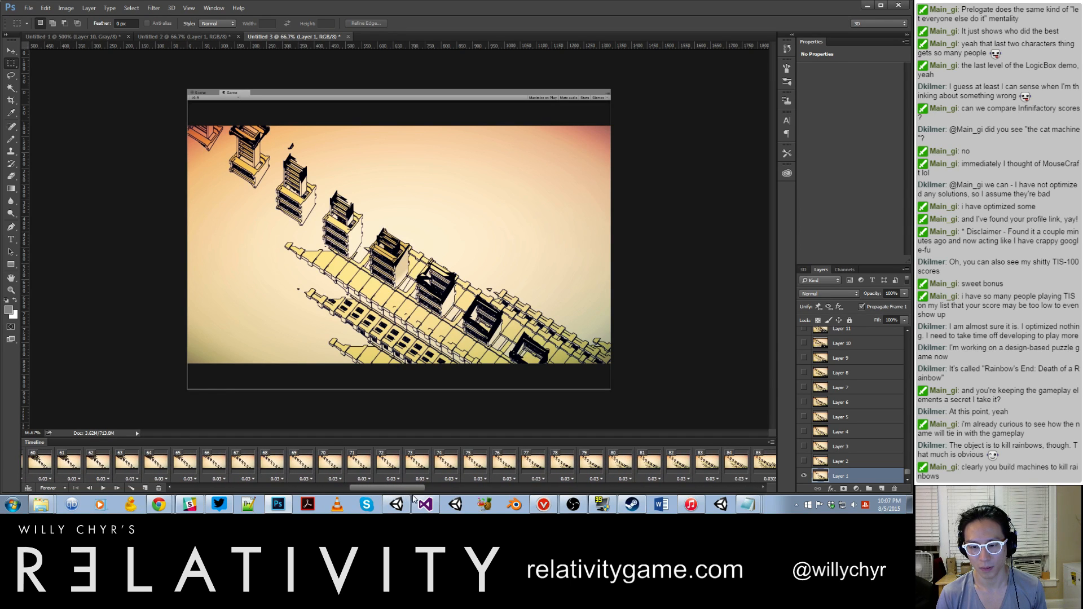
pyautogui.click(731, 473)
pyautogui.click(700, 471)
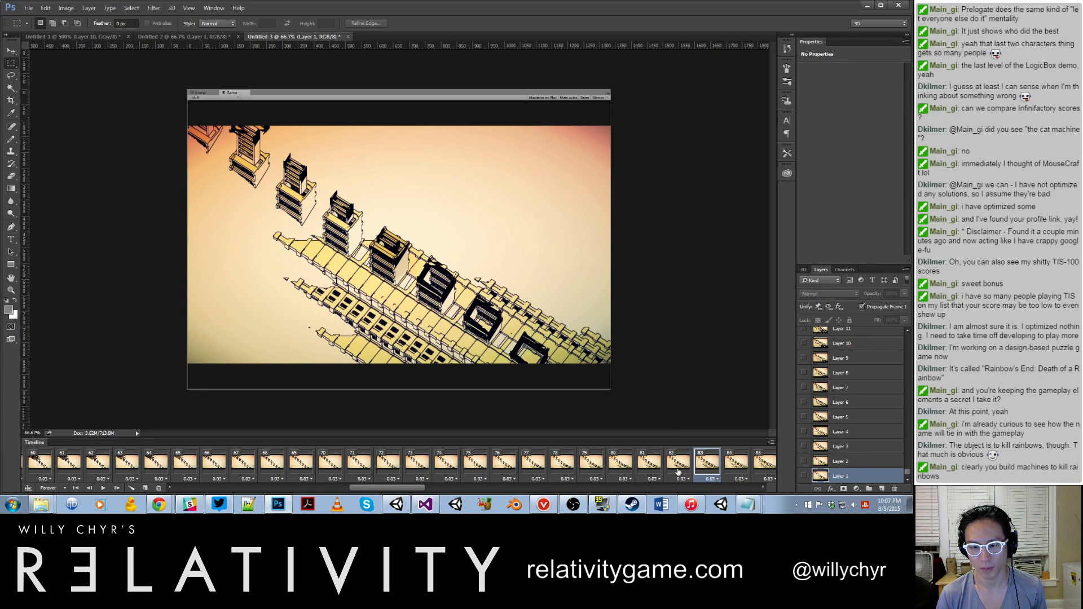
pyautogui.click(679, 471)
pyautogui.moveTo(381, 490); pyautogui.dragTo(449, 503)
pyautogui.click(45, 465)
pyautogui.click(247, 470)
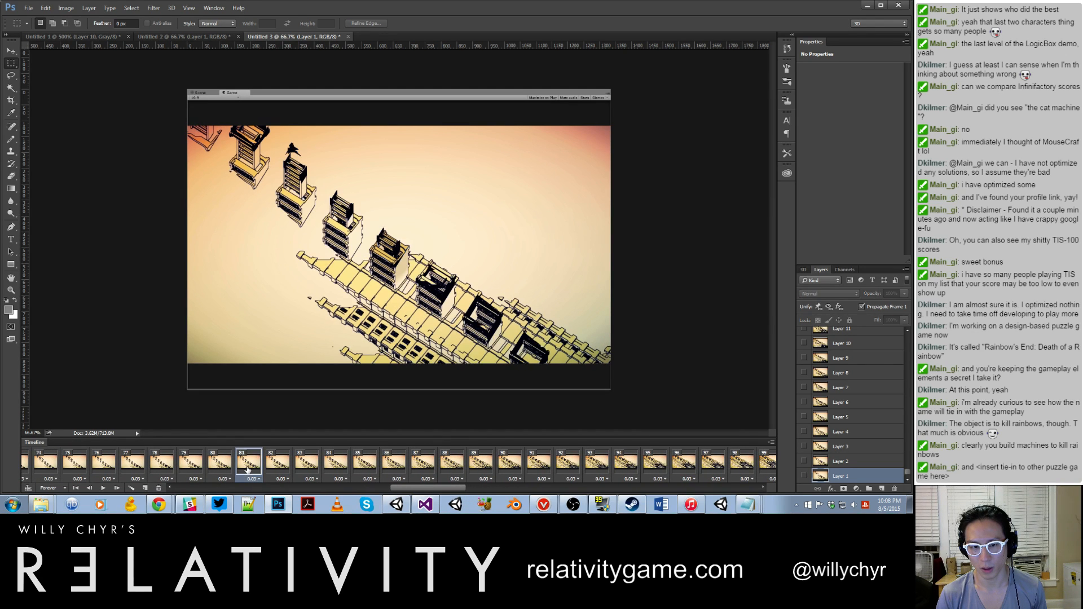
# Step: Delete every frame from frame 82 to the end of the animation and play back the trimmed loop
pyautogui.click(271, 470)
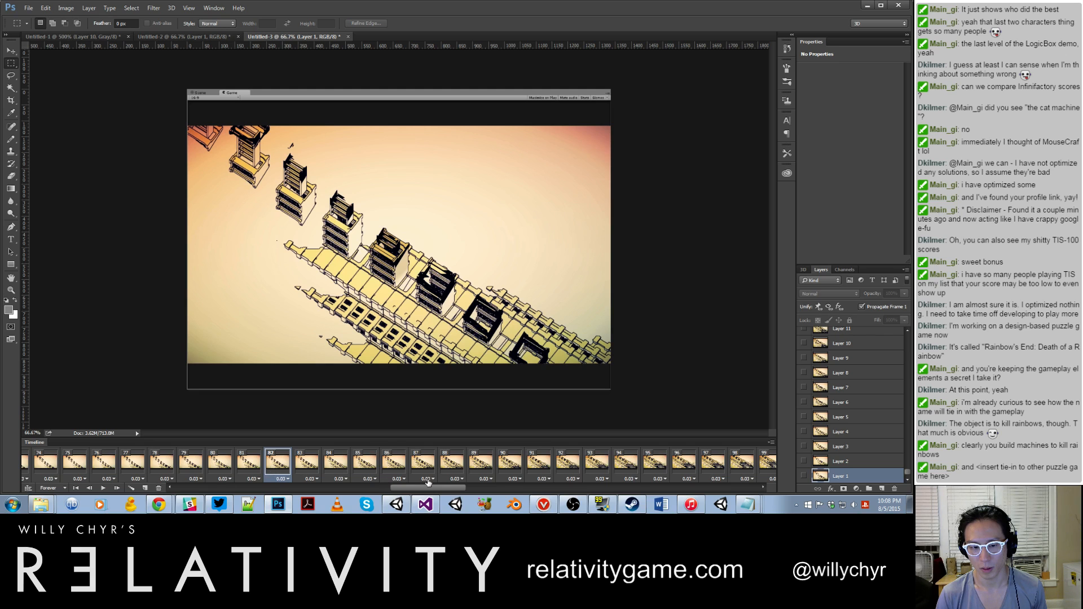
pyautogui.moveTo(429, 492); pyautogui.dragTo(749, 485)
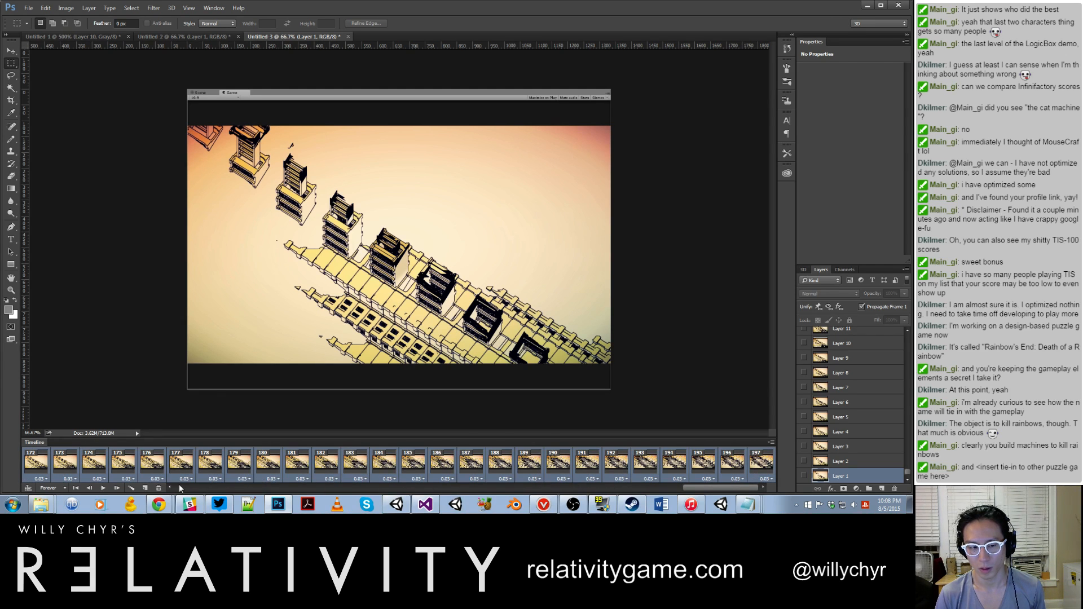
pyautogui.click(159, 489)
pyautogui.click(398, 192)
pyautogui.press('space')
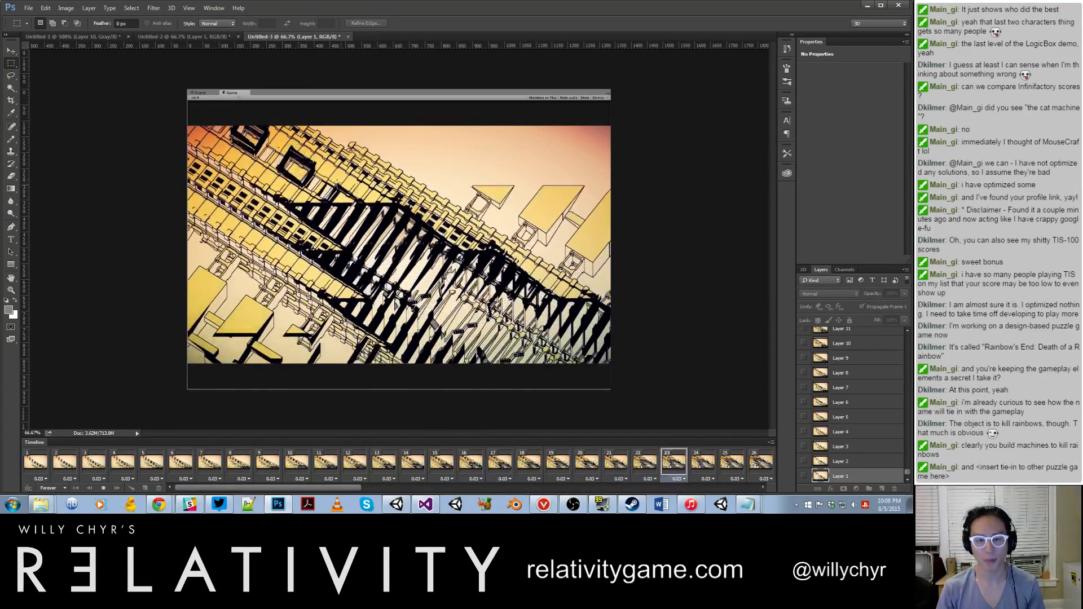
# Step: Crop the image to the rendered game view, removing the editor bar and the dark bands above and below it
pyautogui.moveTo(464, 201); pyautogui.dragTo(636, 306)
pyautogui.moveTo(649, 362); pyautogui.dragTo(649, 362)
pyautogui.click(66, 8)
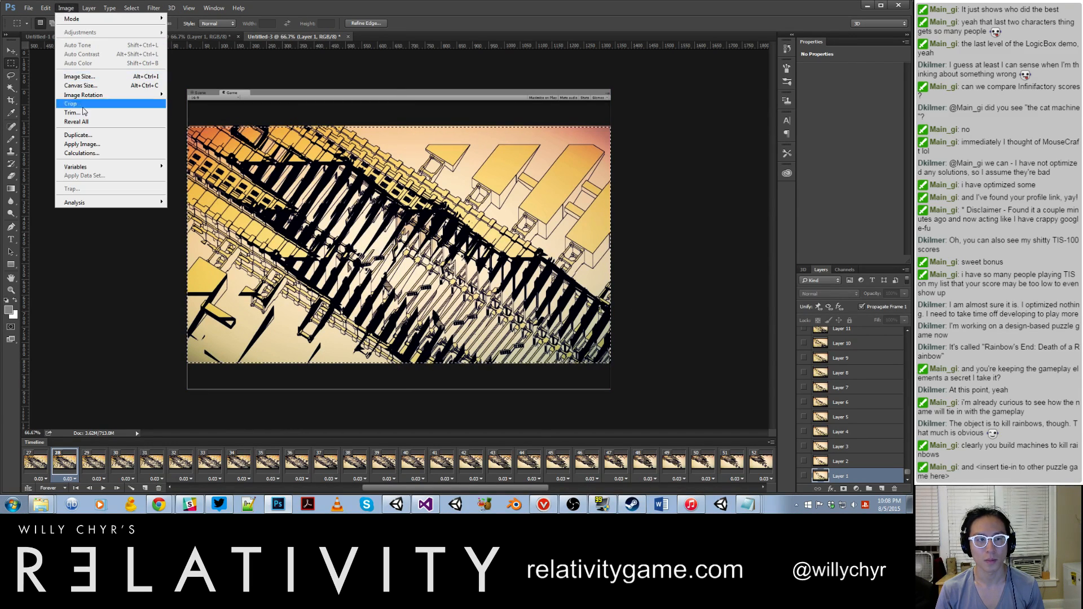
pyautogui.click(83, 105)
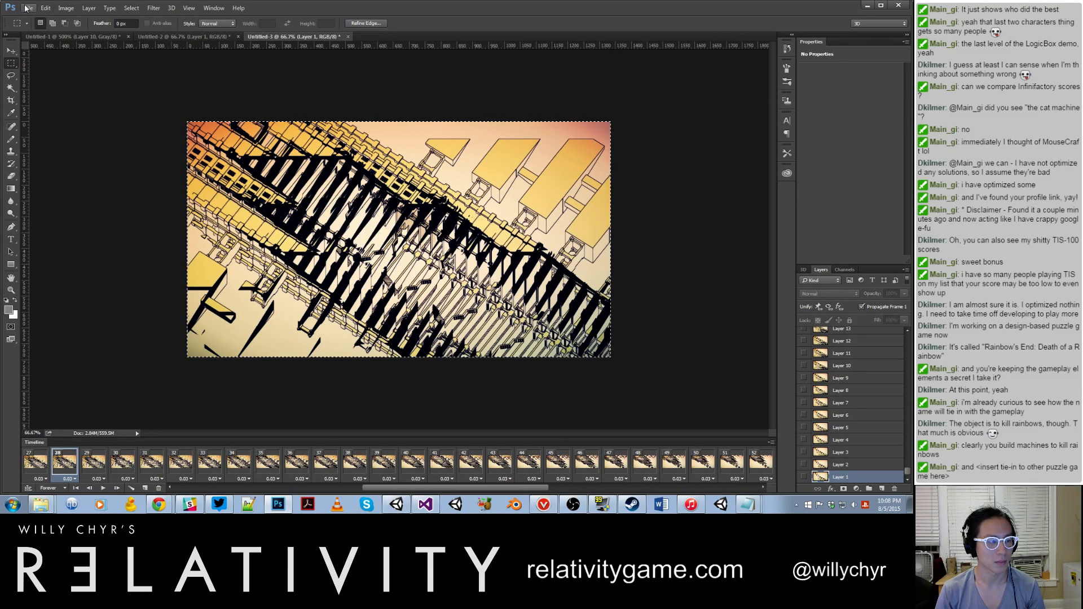
# Step: Start a Save for Web (Legacy) export of the animation as a GIF and set its width to 420 px
pyautogui.click(46, 7)
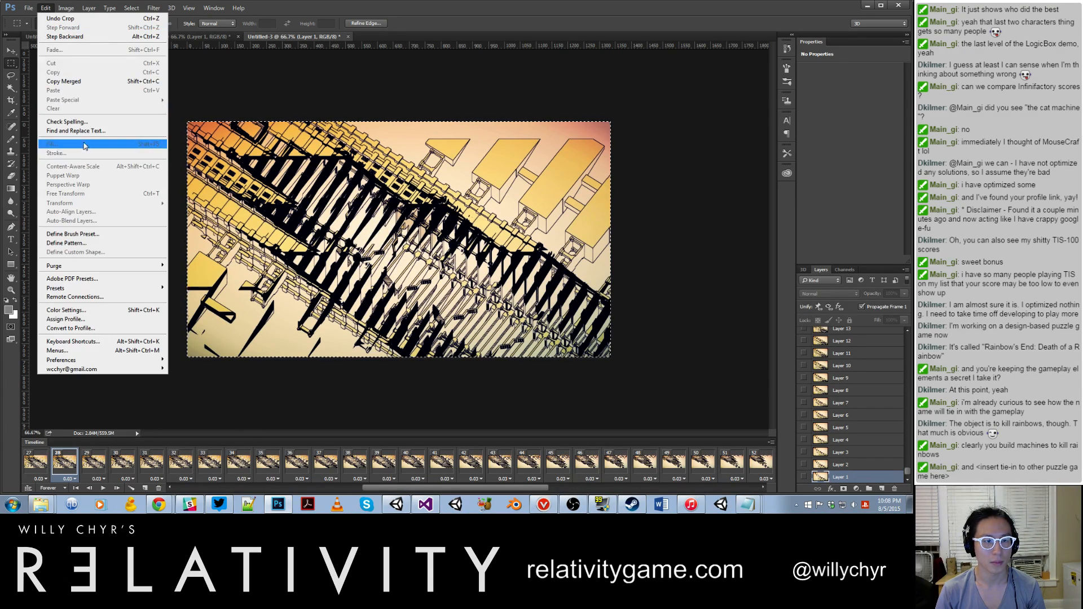
pyautogui.moveTo(91, 289)
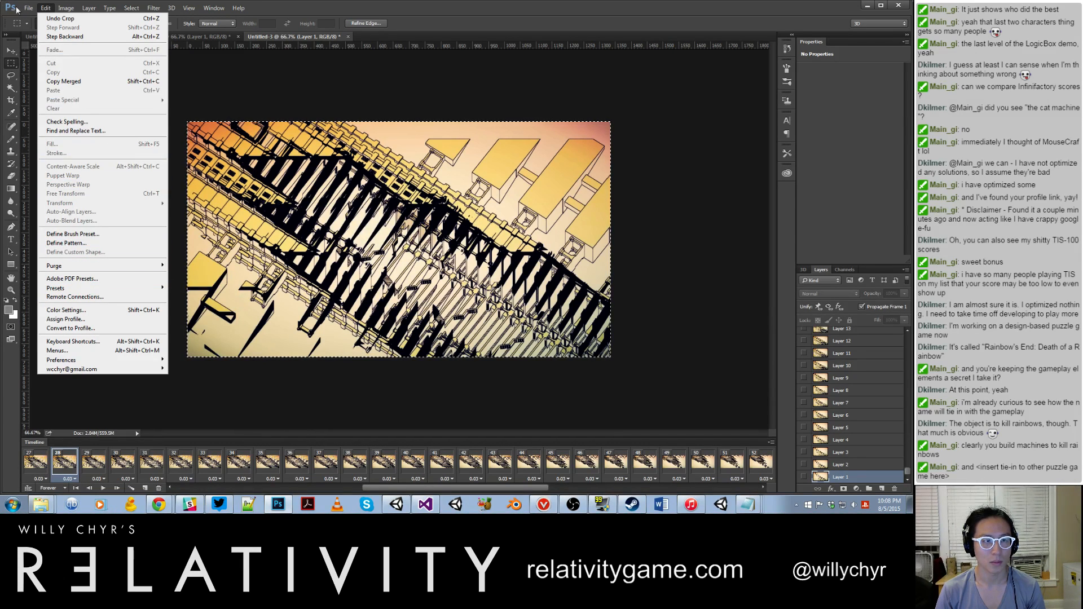
pyautogui.moveTo(28, 8)
pyautogui.moveTo(78, 149)
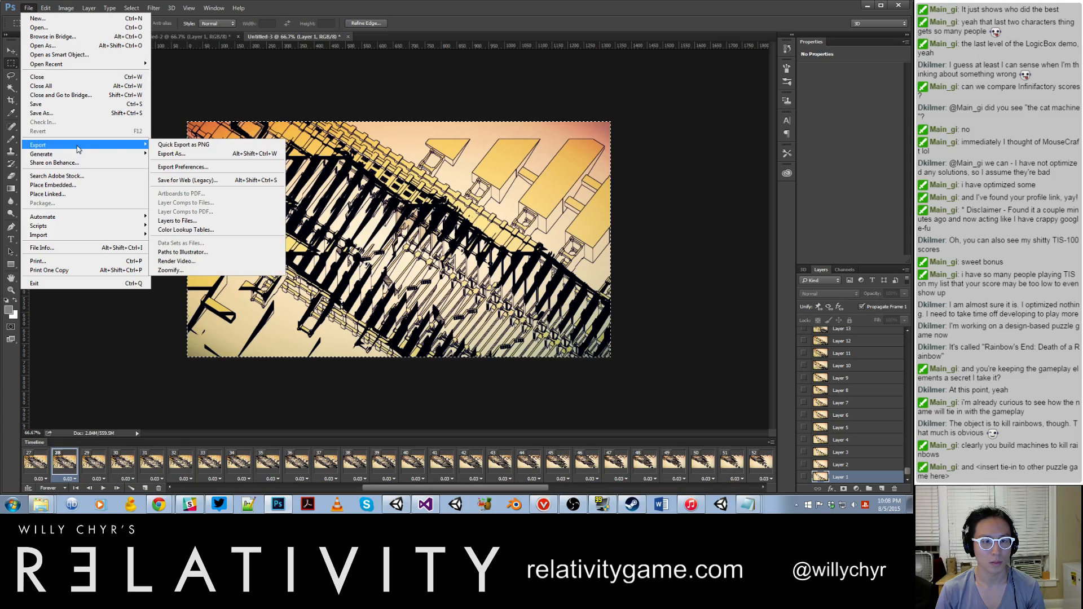
pyautogui.click(165, 181)
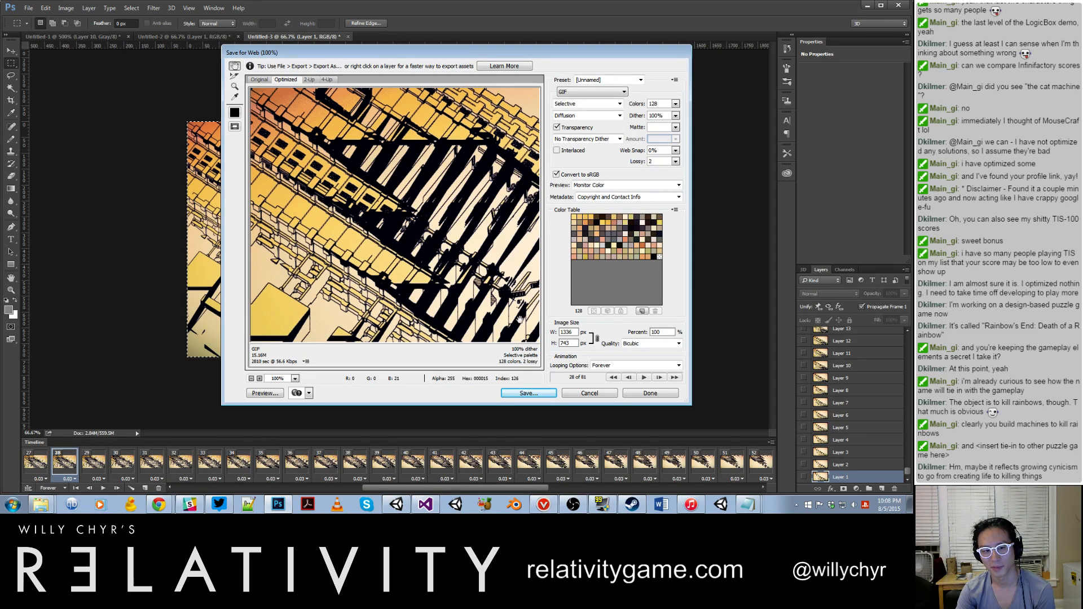
pyautogui.moveTo(574, 333); pyautogui.dragTo(543, 335)
pyautogui.write('400')
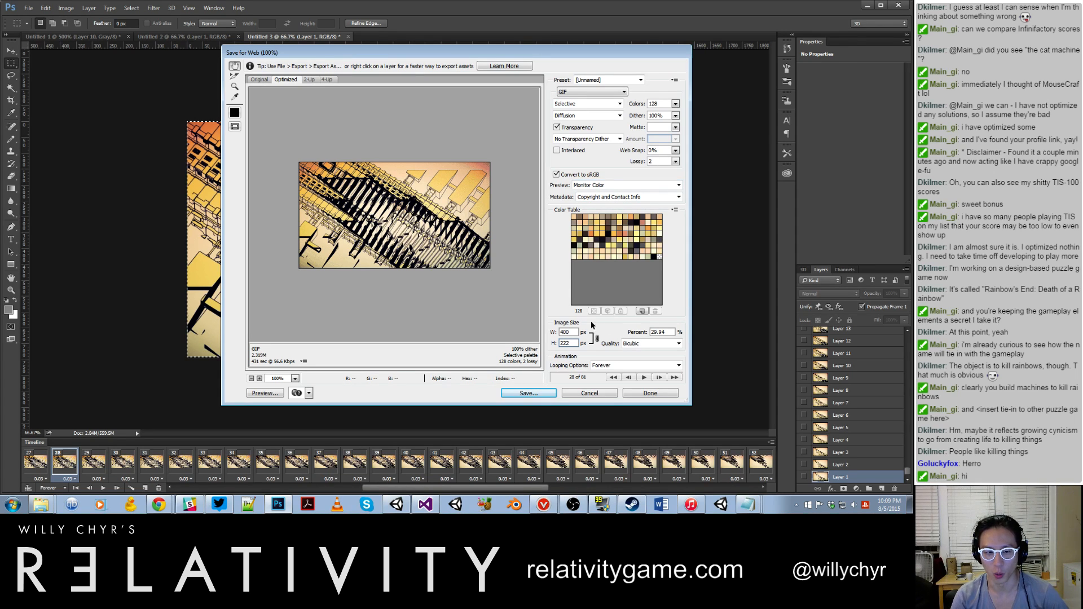
pyautogui.moveTo(573, 332); pyautogui.dragTo(552, 332)
pyautogui.write('420')
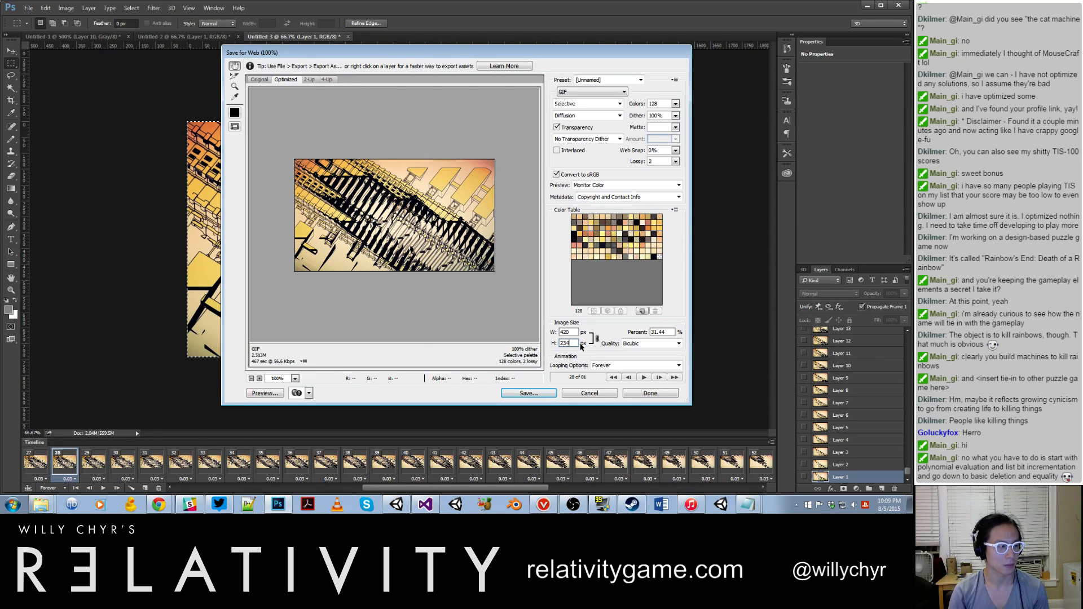
# Step: Preview the optimized animation and save it in the Gifs folder as "draw distance ortho loop orange"
pyautogui.click(644, 378)
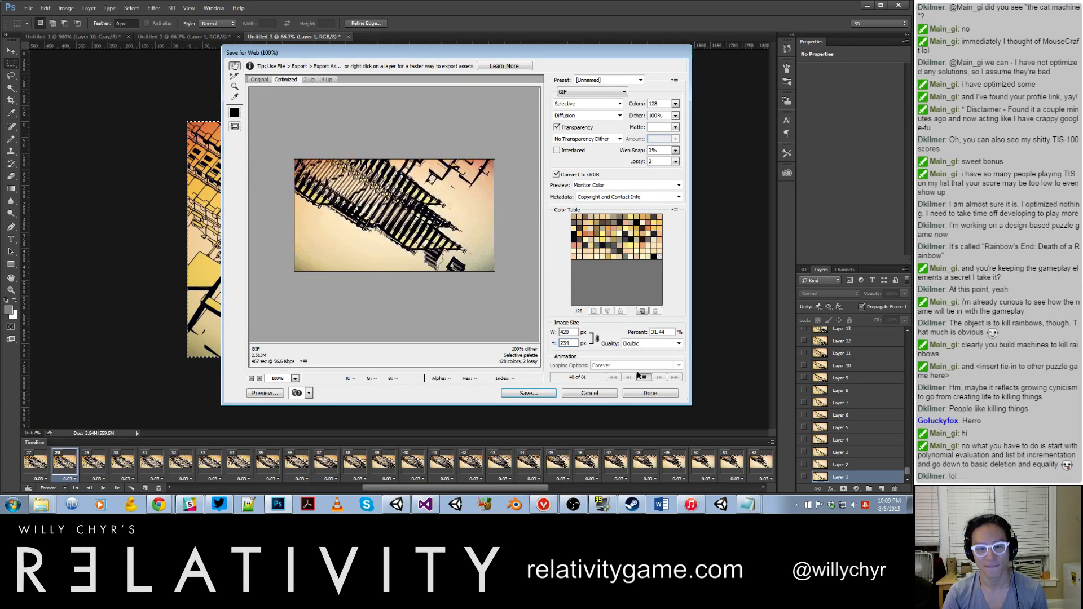
pyautogui.click(543, 391)
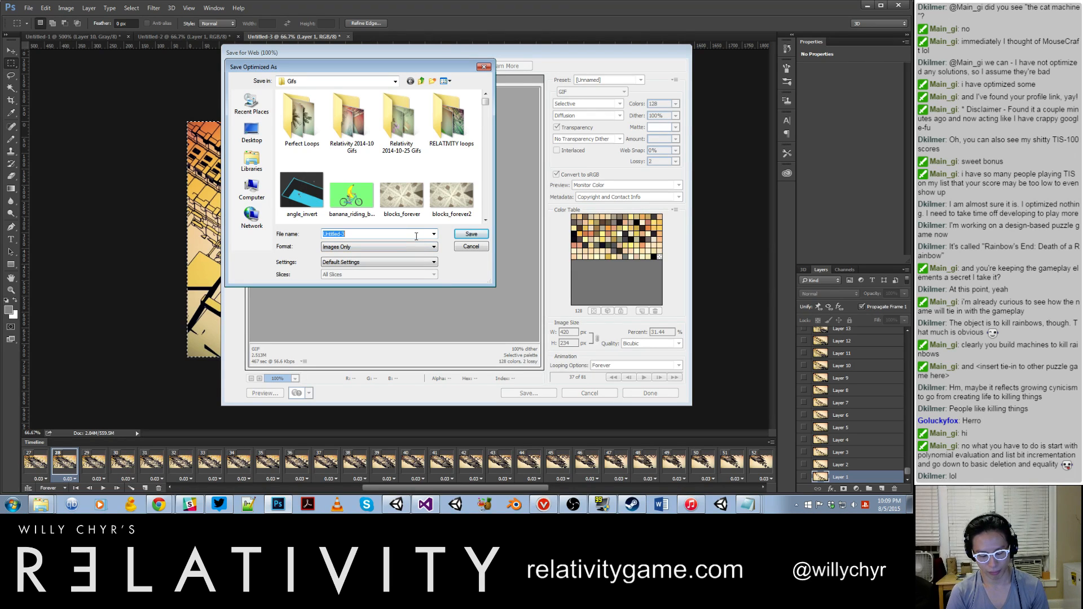
pyautogui.write('draw distance ortho loop oran')
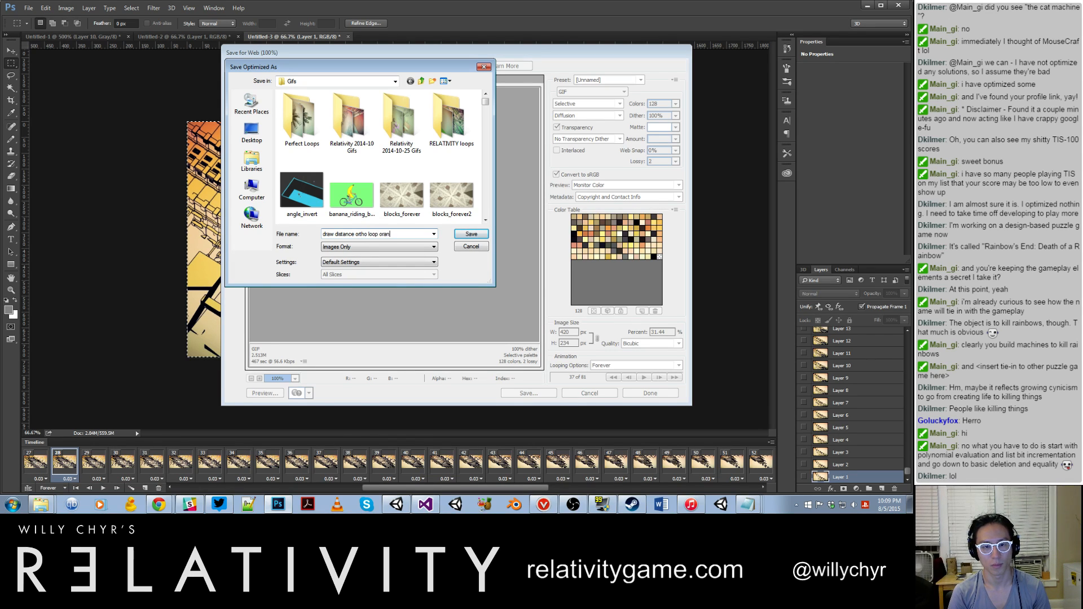
pyautogui.write('ge')
pyautogui.press('Return')
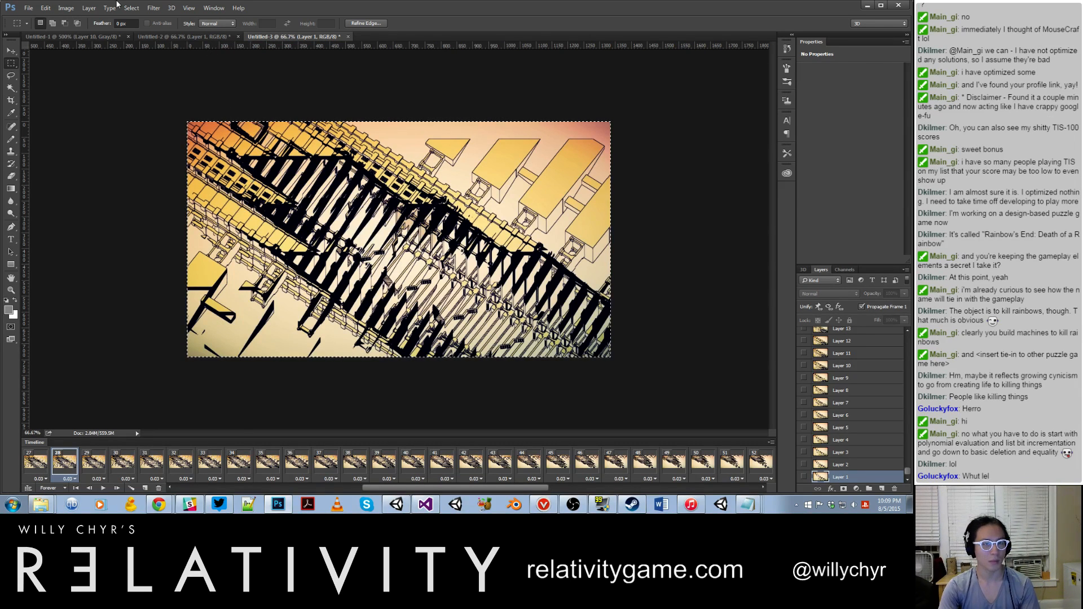
pyautogui.click(28, 8)
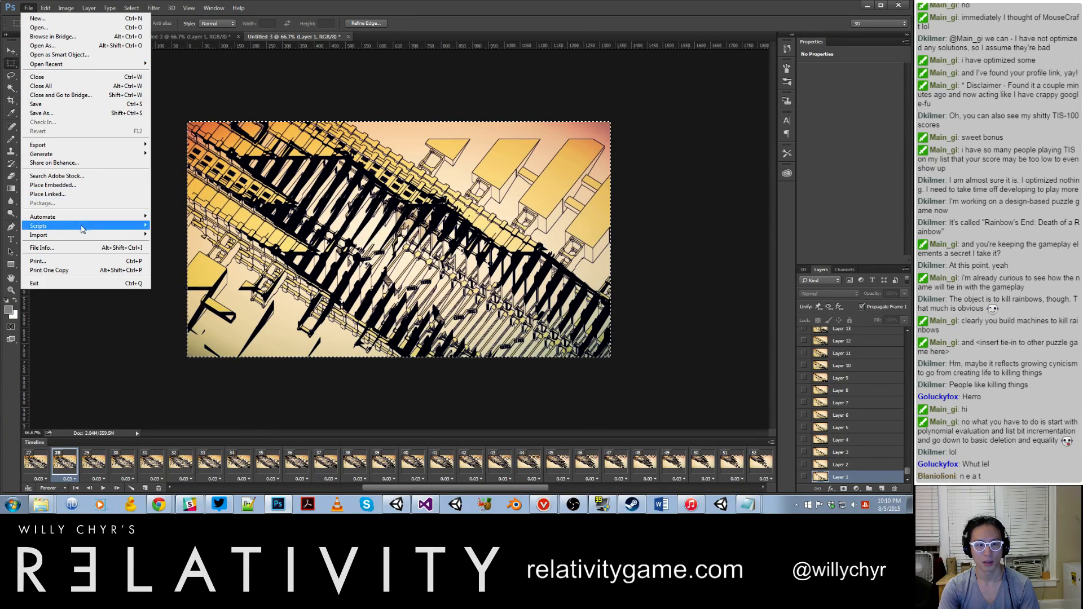
pyautogui.moveTo(85, 238)
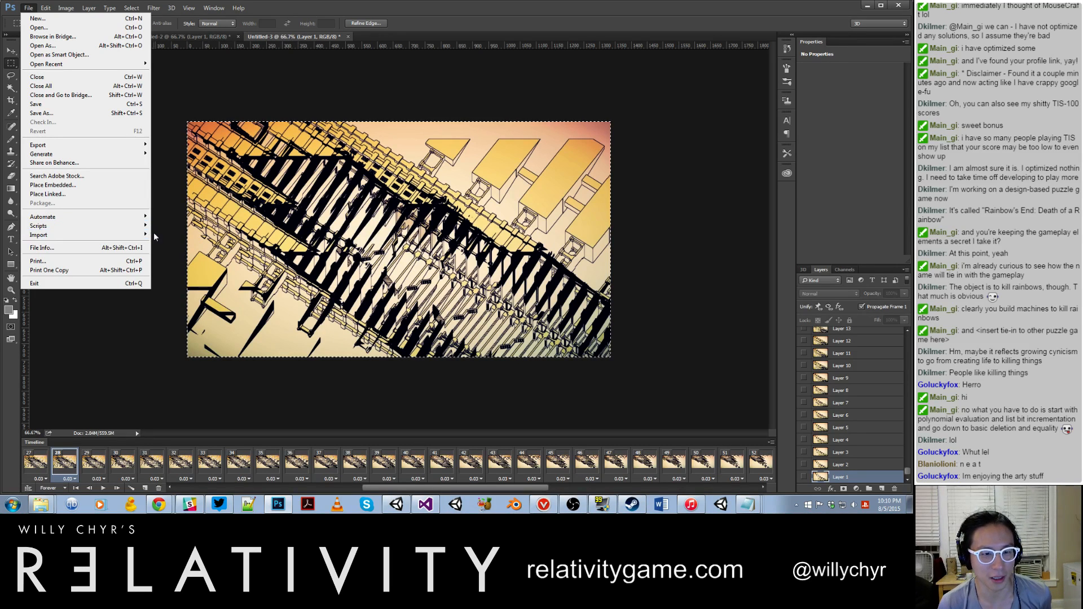
pyautogui.moveTo(132, 235)
pyautogui.click(173, 245)
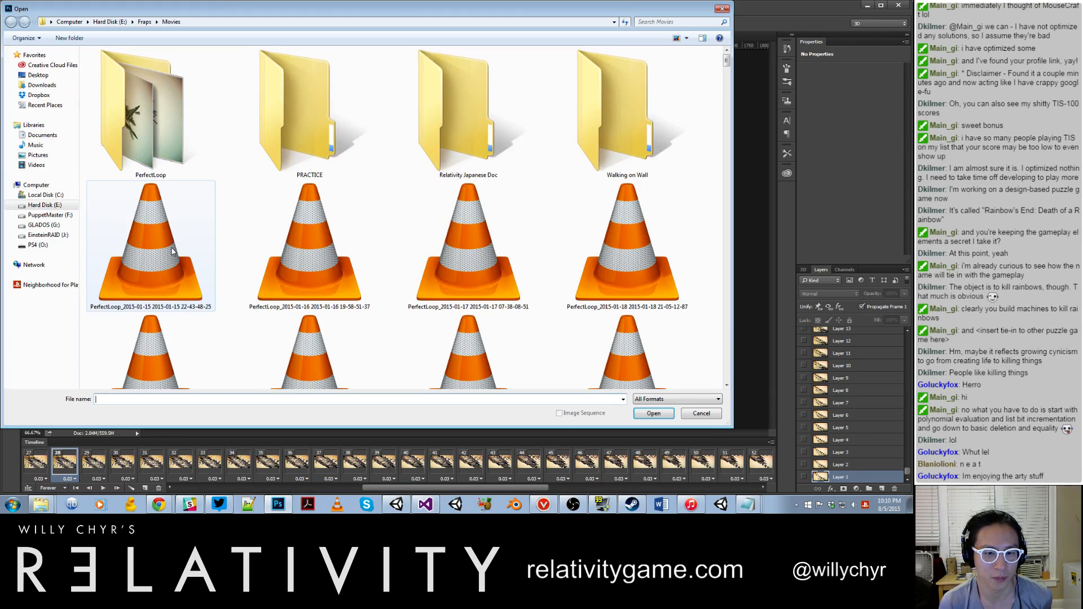
pyautogui.scroll(-3, 270, 187)
pyautogui.scroll(-10, 268, 190)
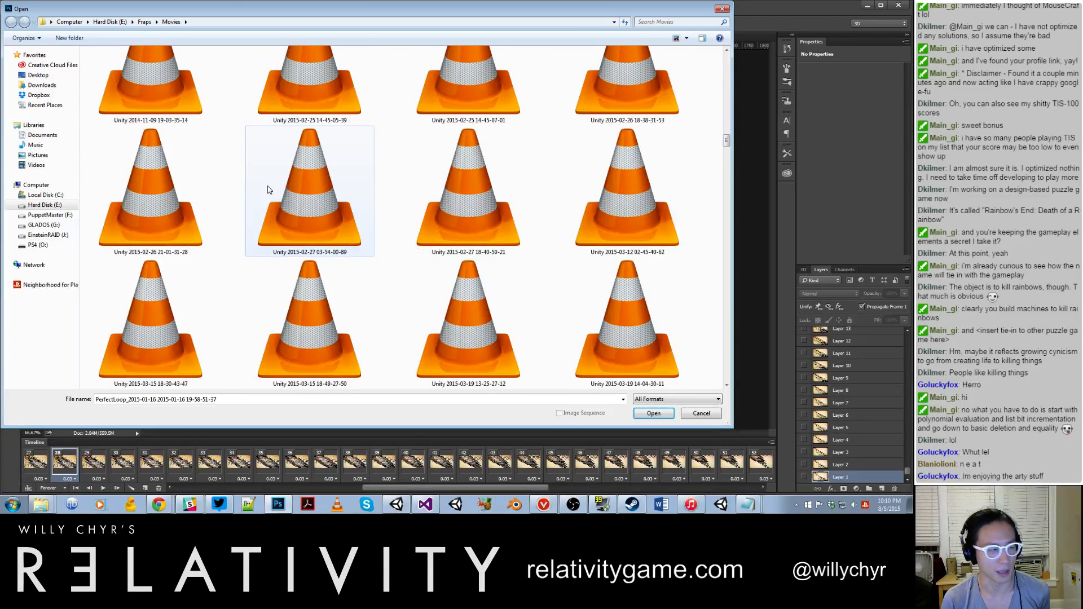
pyautogui.scroll(-10, 267, 194)
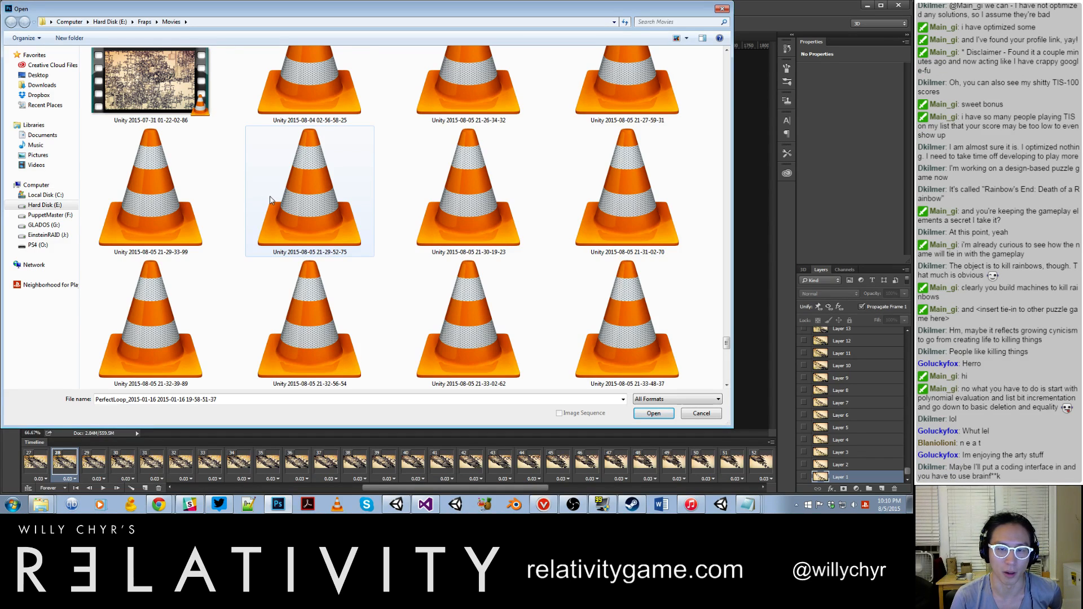
pyautogui.scroll(1, 273, 200)
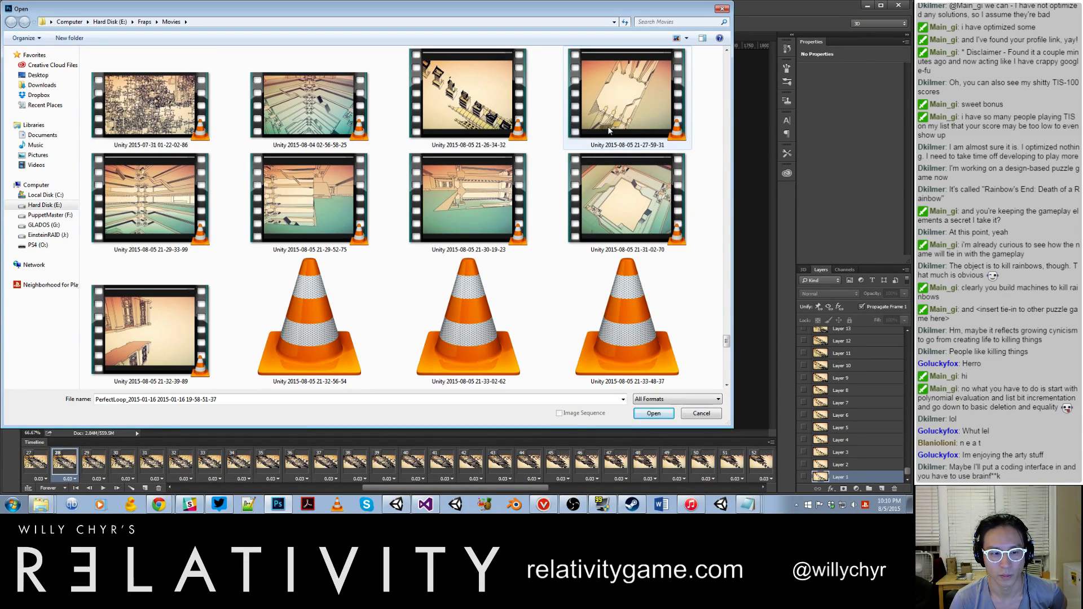
pyautogui.doubleClick(609, 131)
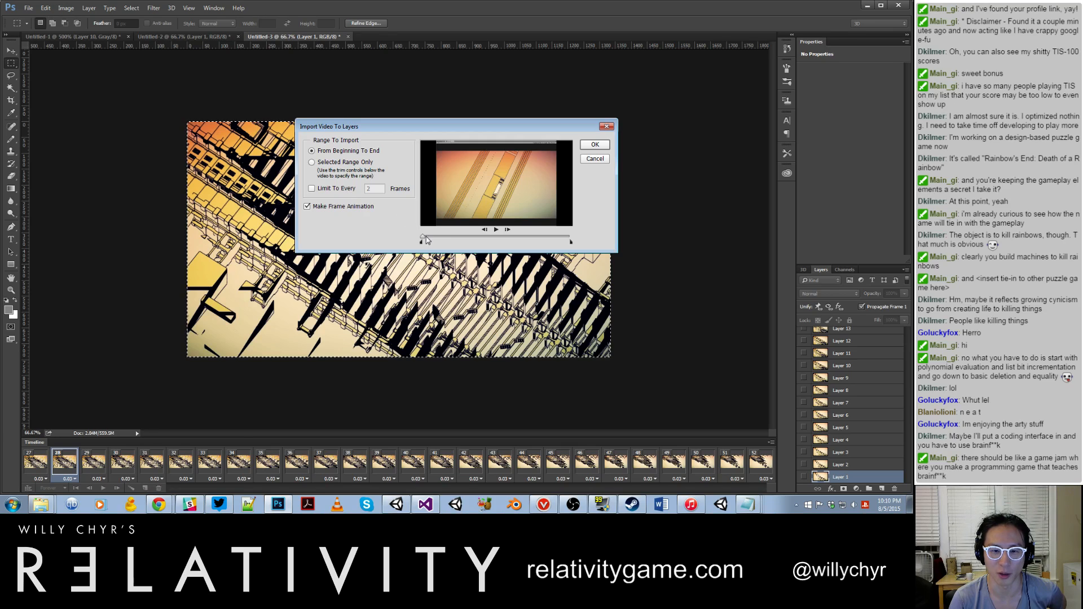
# Step: Import the selected range from the clip's start to slightly before its middle as a frame animation, limited to every 2 frames
pyautogui.click(343, 163)
pyautogui.click(346, 190)
pyautogui.moveTo(423, 238); pyautogui.dragTo(488, 252)
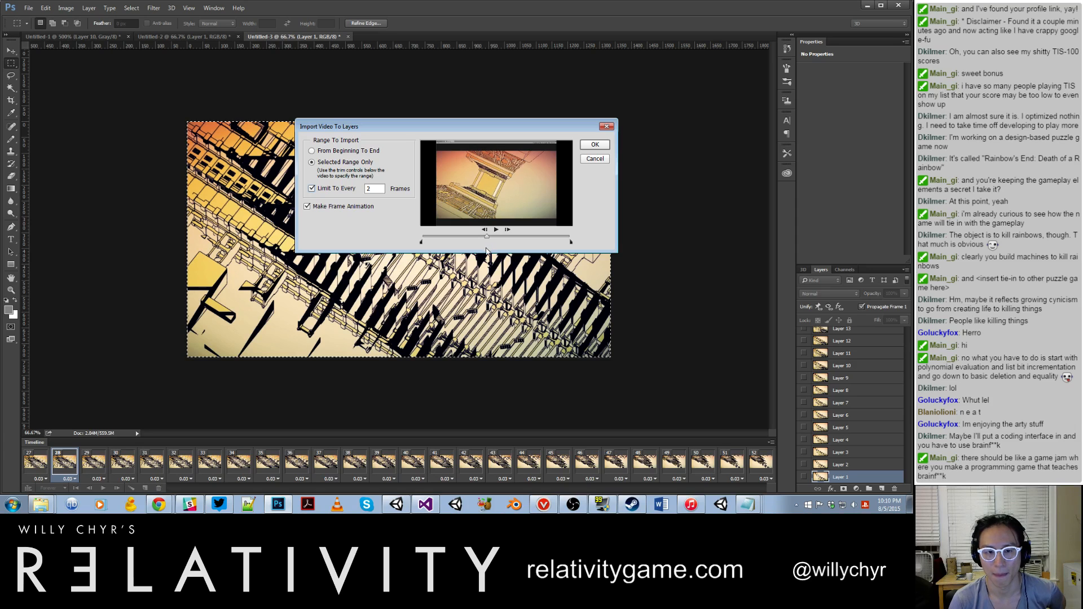
pyautogui.moveTo(571, 243); pyautogui.dragTo(489, 245)
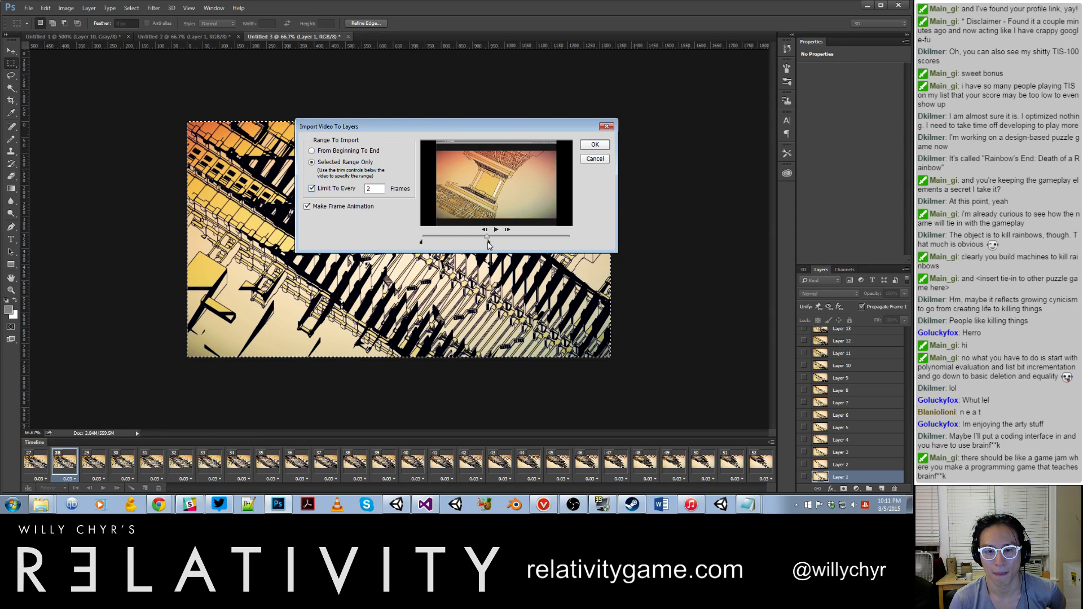
pyautogui.click(590, 148)
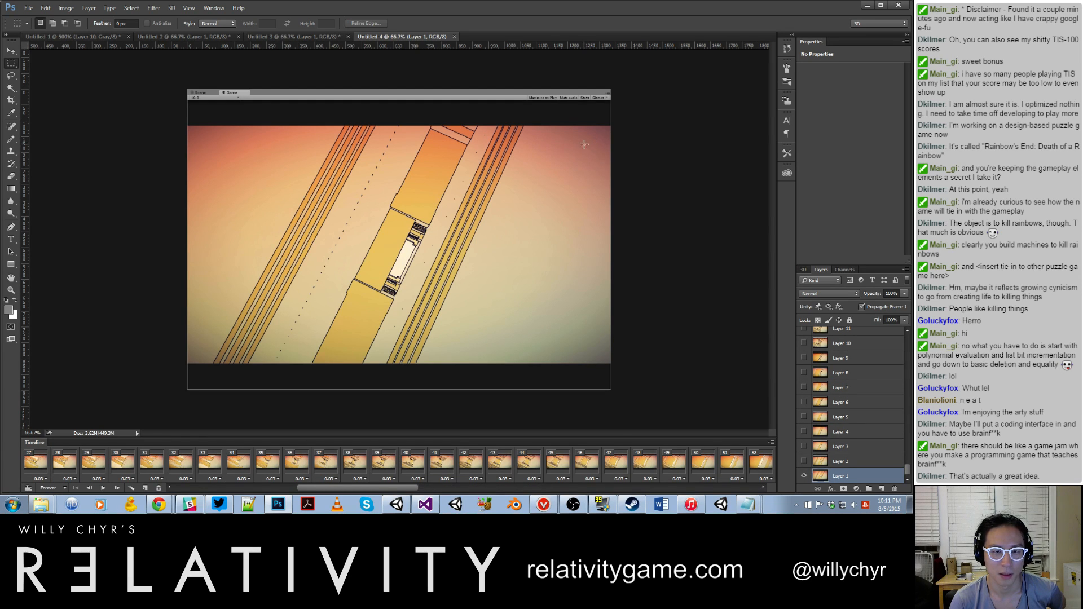
# Step: Play back the imported frame animation from frame 23 to check how the motion loops
pyautogui.moveTo(333, 489); pyautogui.dragTo(180, 491)
pyautogui.moveTo(229, 496); pyautogui.dragTo(275, 496)
pyautogui.click(272, 468)
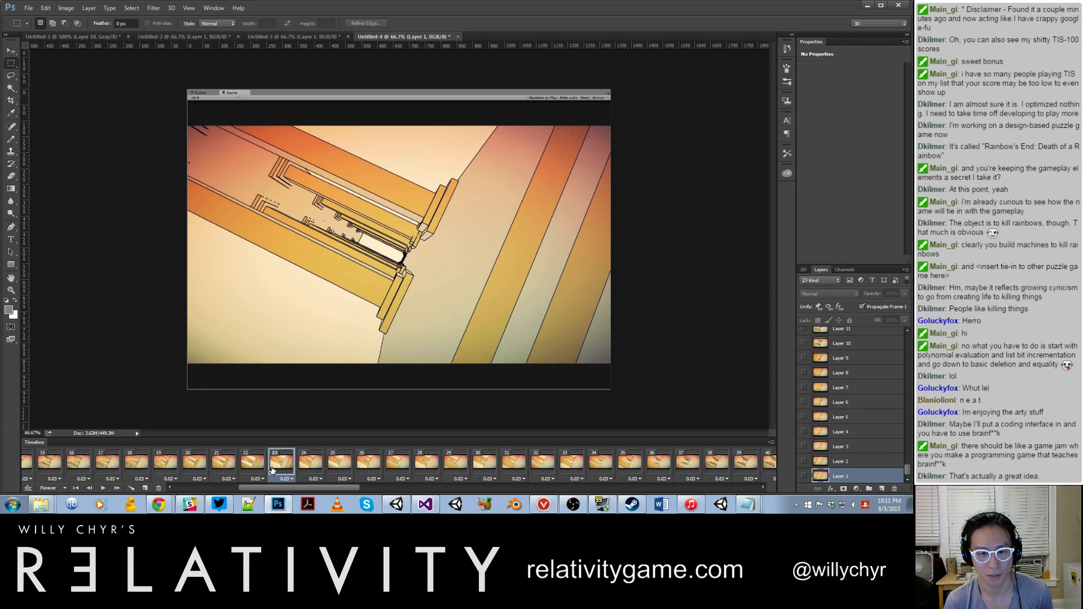
pyautogui.press('space')
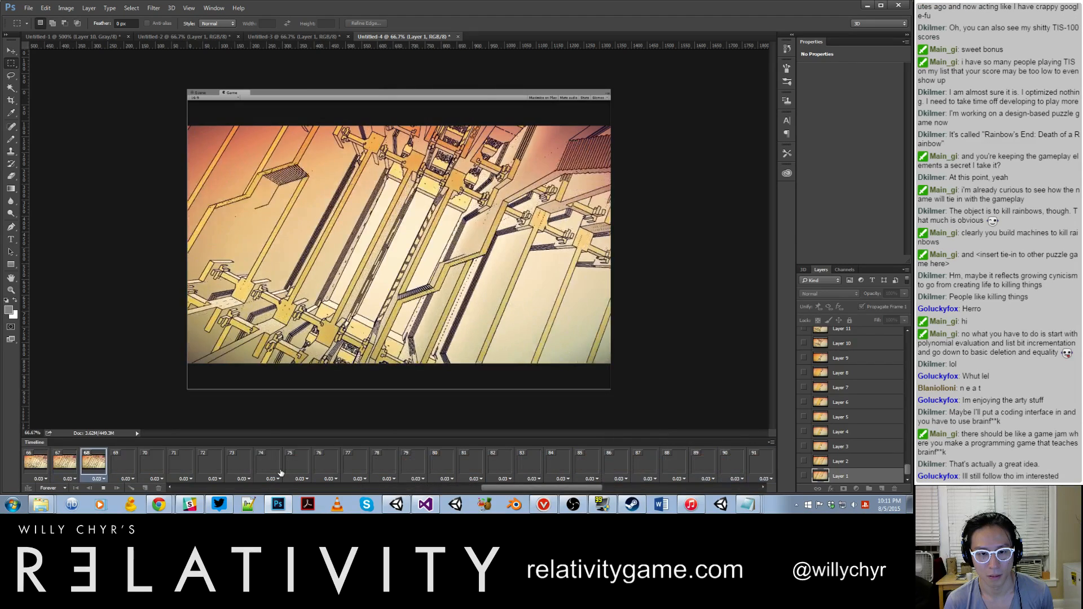
pyautogui.press('space')
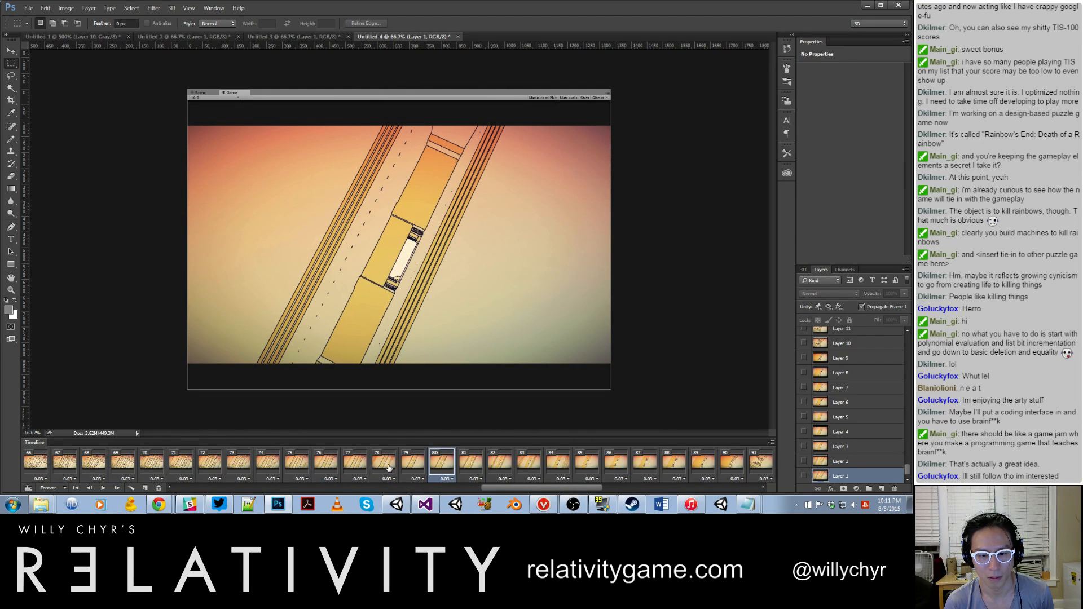
# Step: Compare the first frame with the frames near the loop point and delete frame 82 through the last frame
pyautogui.moveTo(492, 487); pyautogui.dragTo(203, 486)
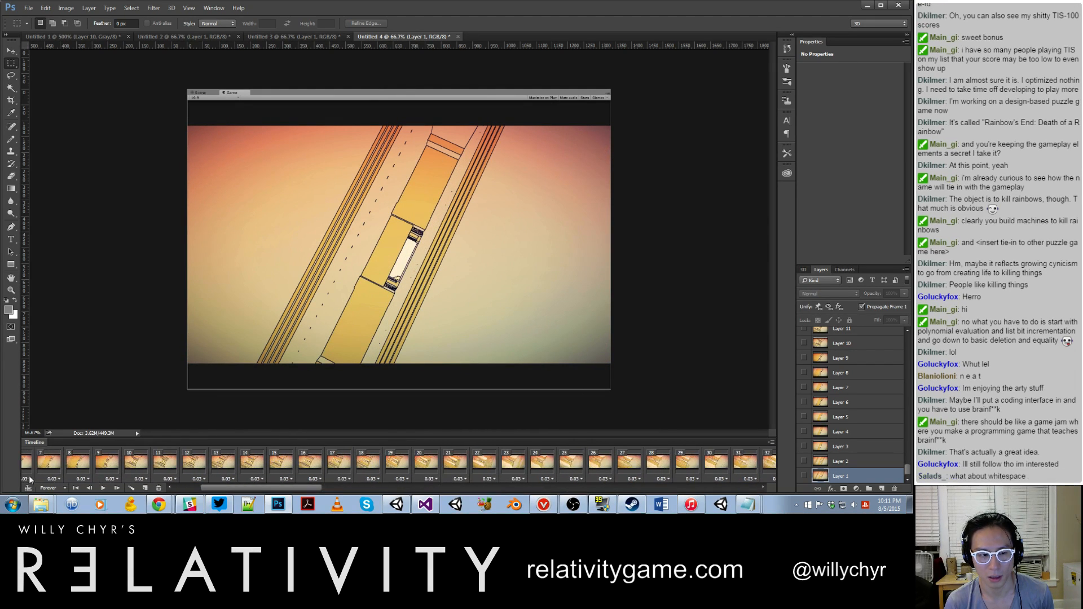
pyautogui.click(178, 489)
pyautogui.click(46, 466)
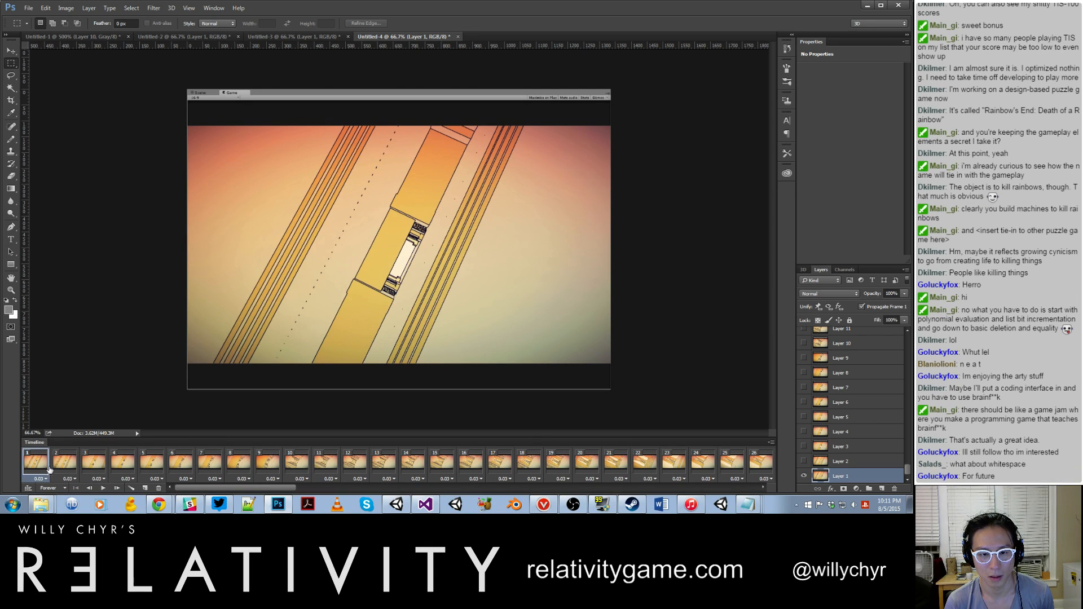
pyautogui.moveTo(262, 490); pyautogui.dragTo(552, 488)
pyautogui.click(614, 466)
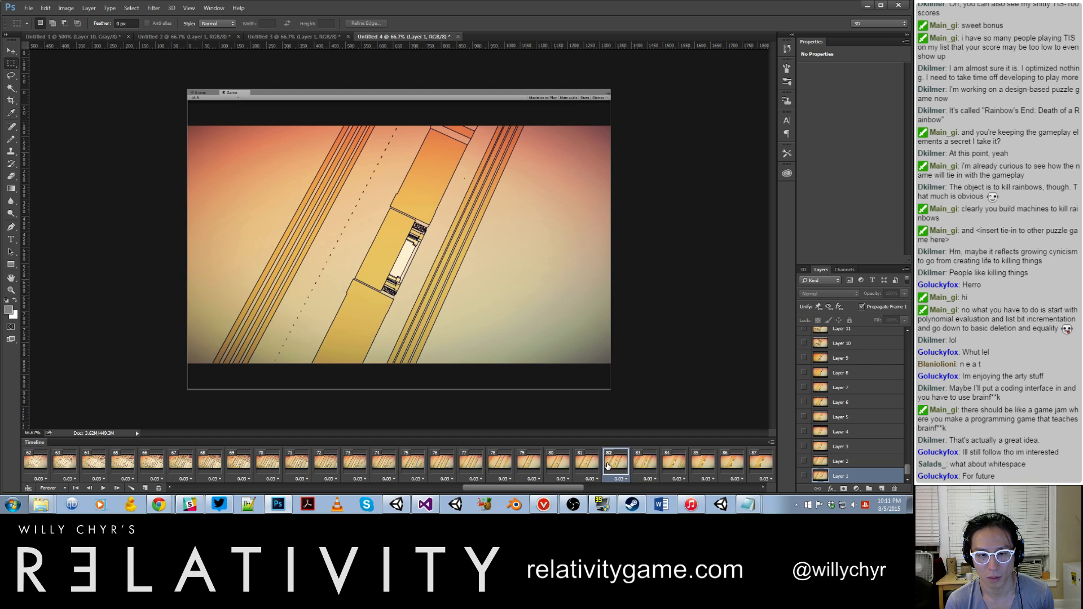
pyautogui.click(586, 468)
pyautogui.click(615, 468)
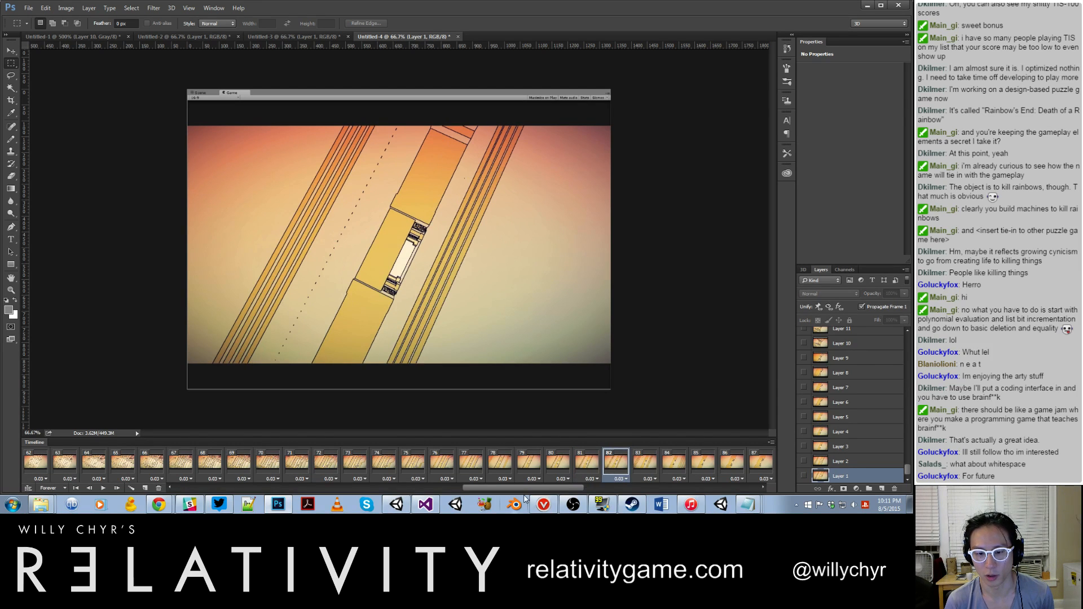
pyautogui.moveTo(519, 489); pyautogui.dragTo(766, 465)
pyautogui.click(159, 488)
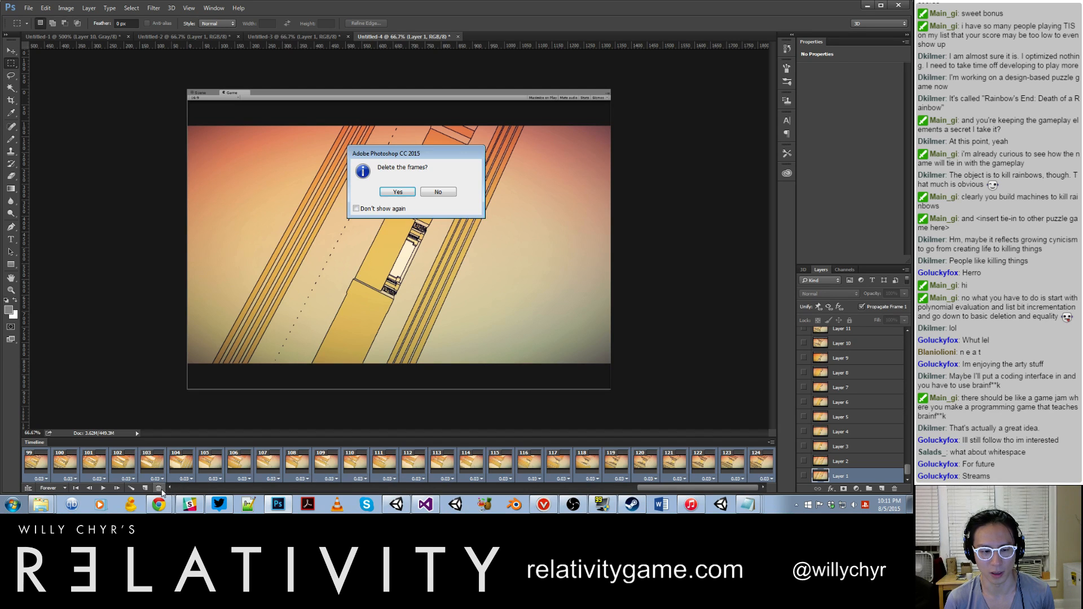
pyautogui.click(398, 192)
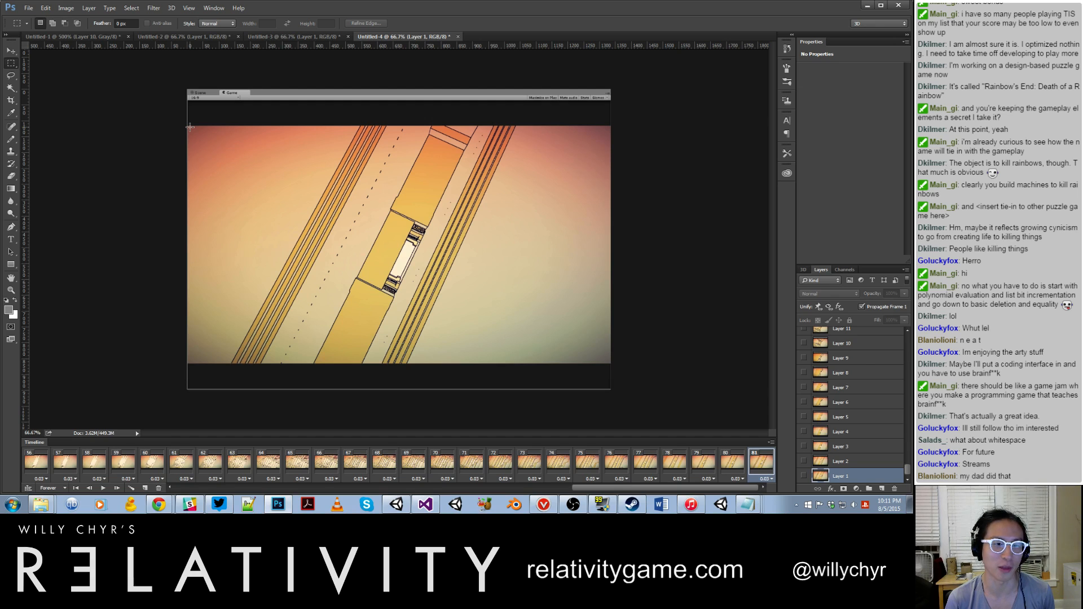
# Step: Crop the document to the game picture, excluding the editor bar and the black bands above and below it
pyautogui.moveTo(188, 127); pyautogui.dragTo(495, 331)
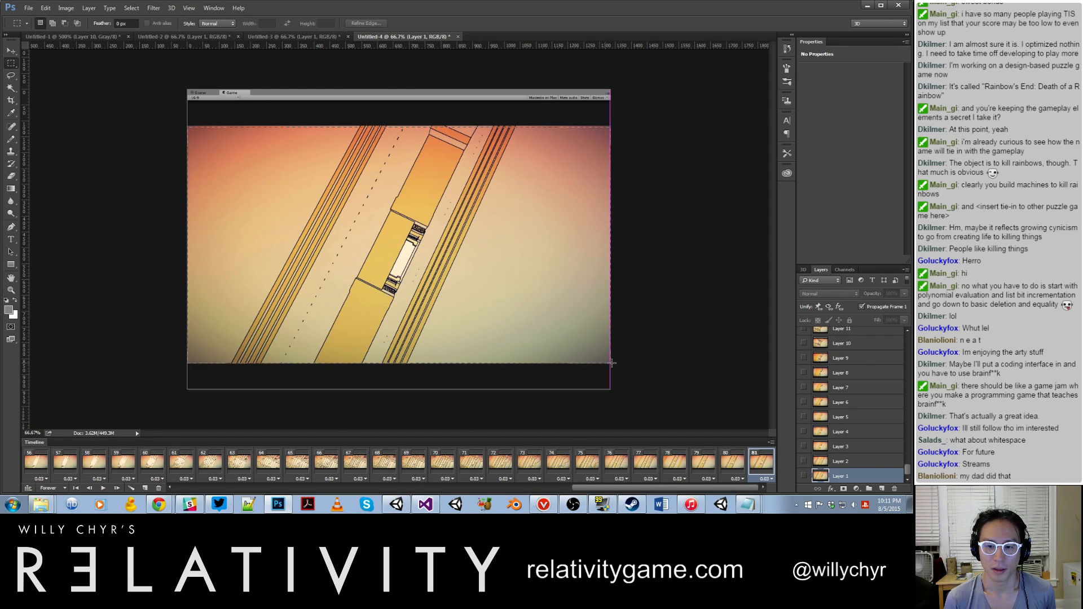
pyautogui.moveTo(612, 362); pyautogui.dragTo(612, 362)
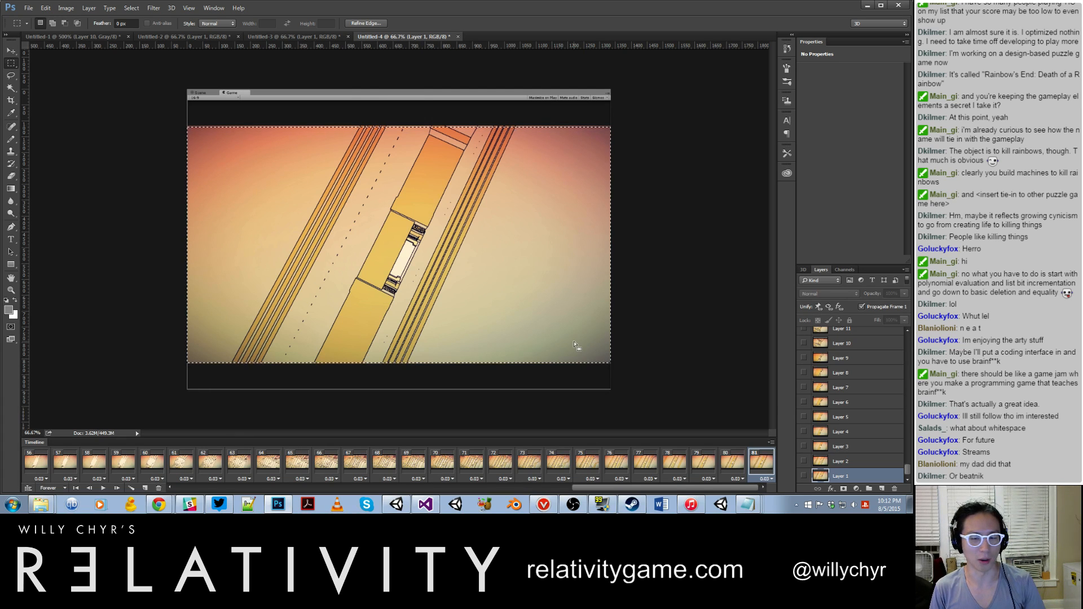
pyautogui.click(65, 8)
pyautogui.click(80, 107)
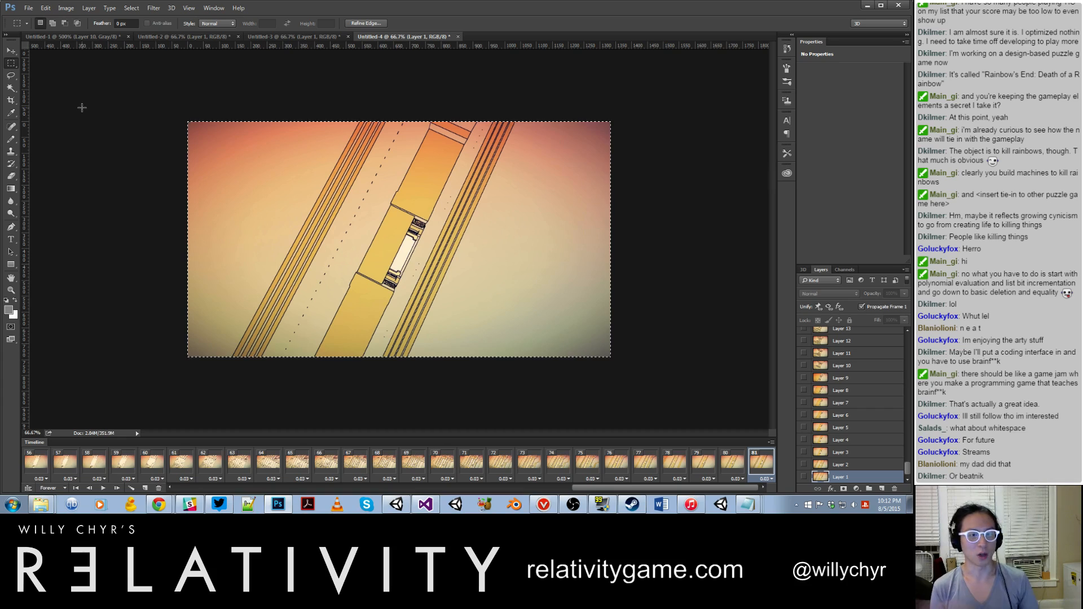
# Step: Set the delay of all frames to 0.05 seconds and play the loop to check its speed
pyautogui.press('space')
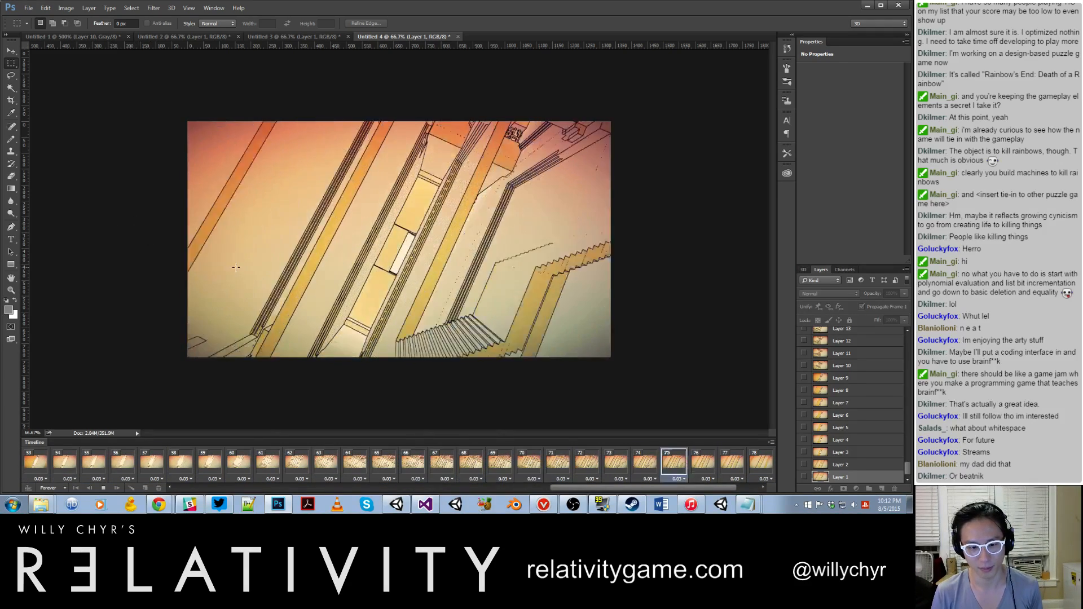
pyautogui.press('space')
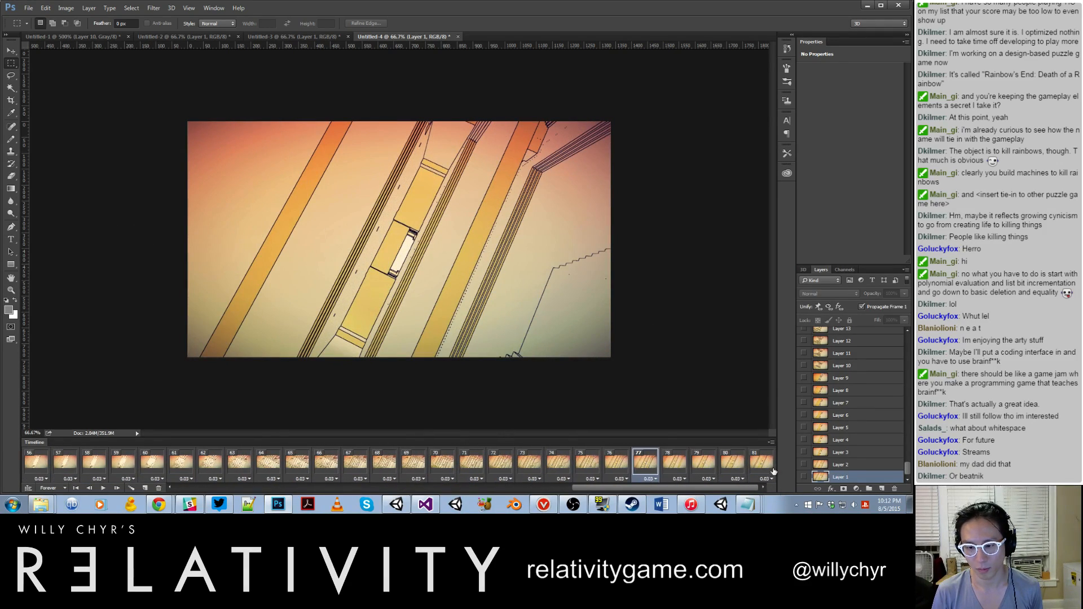
pyautogui.click(763, 466)
pyautogui.moveTo(734, 487); pyautogui.dragTo(46, 484)
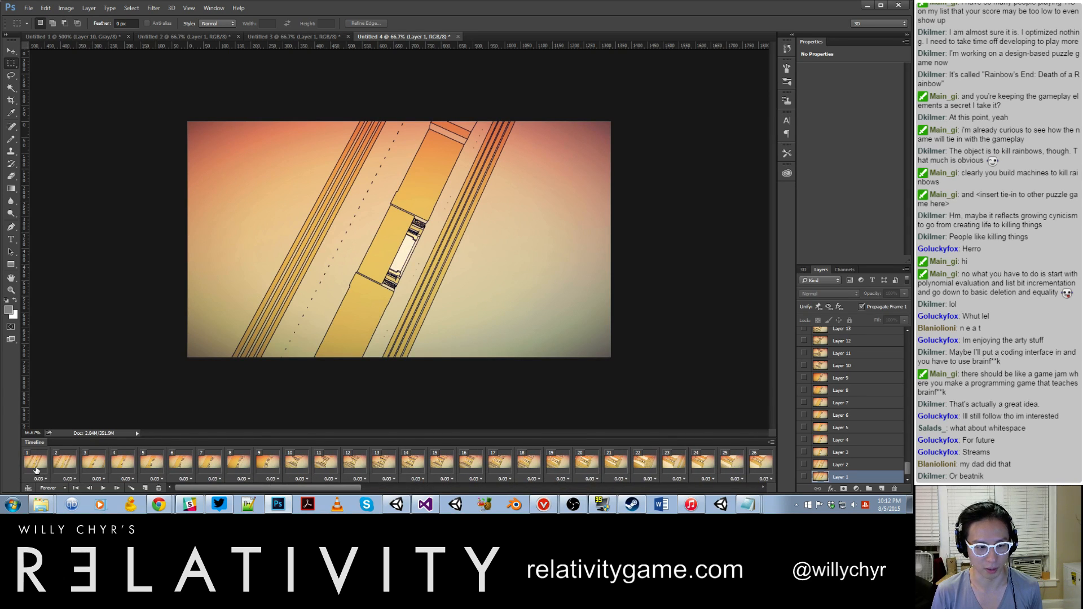
pyautogui.keyDown('shift'); pyautogui.click(47, 473); pyautogui.keyUp('shift')
pyautogui.click(39, 479)
pyautogui.click(43, 460)
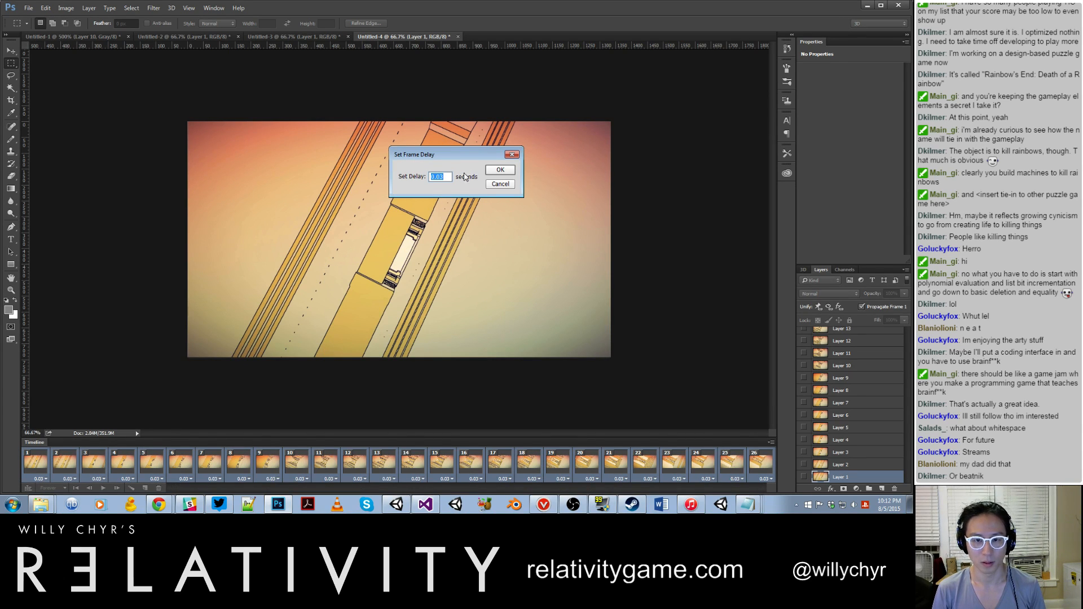
pyautogui.write('0.0')
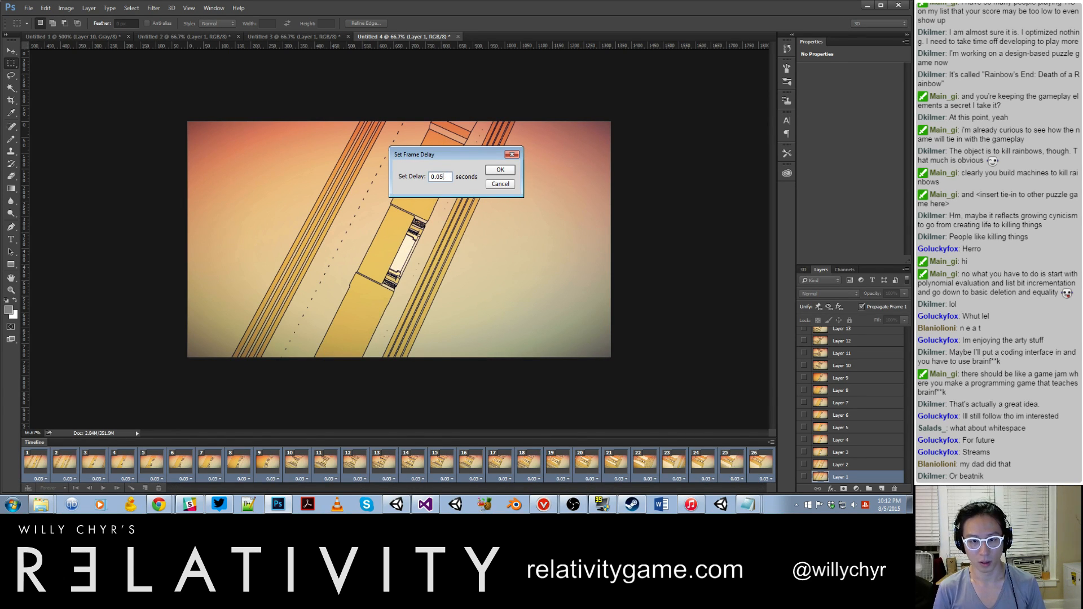
pyautogui.write('5')
pyautogui.press('Return')
pyautogui.press('space')
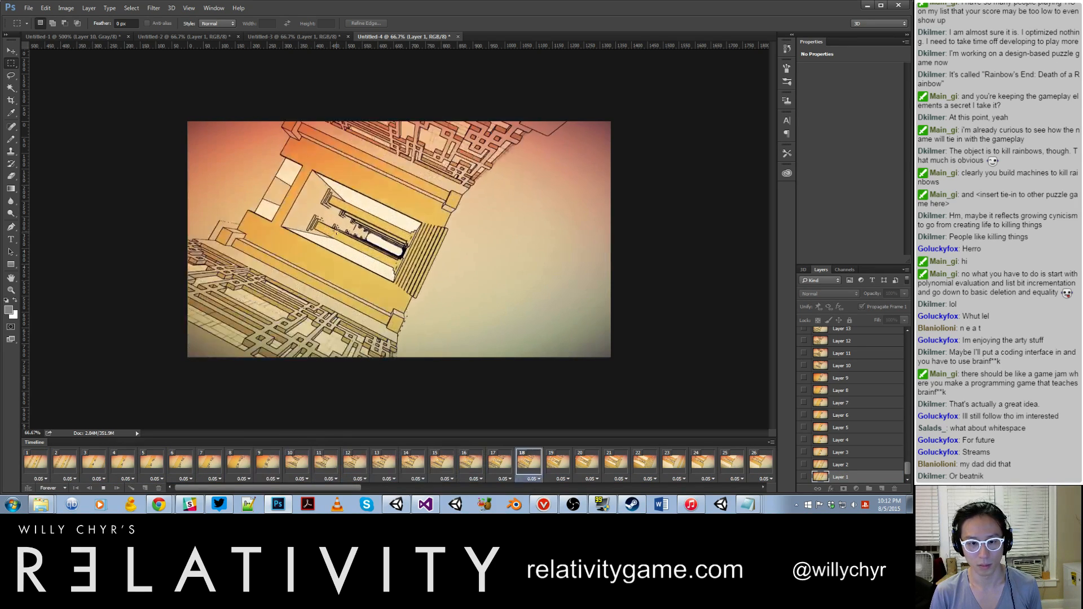
pyautogui.press('space')
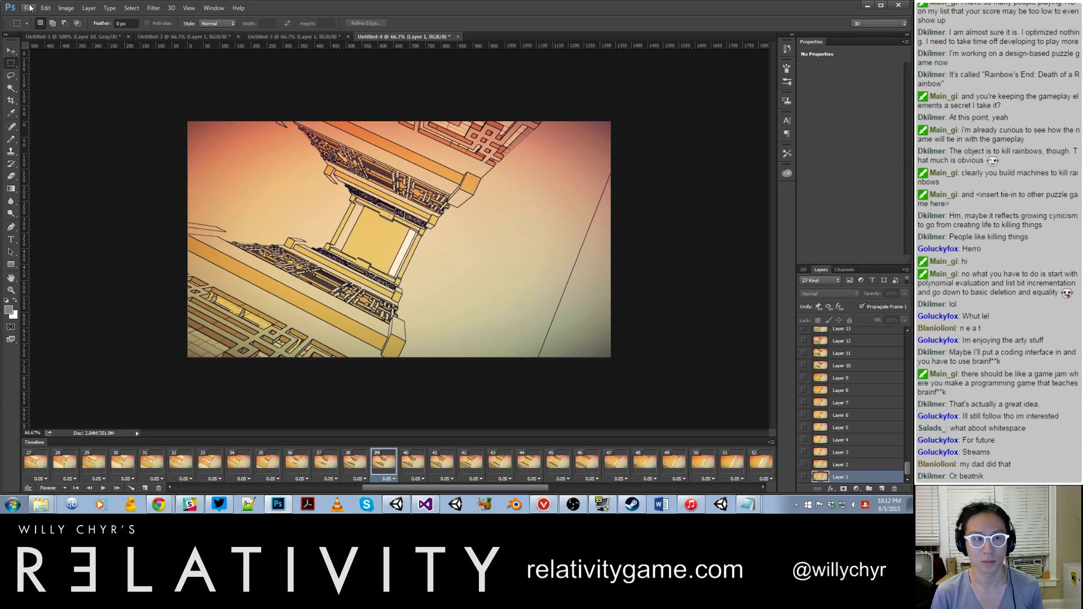
# Step: Start a Save for Web (Legacy) export of the cropped loop as a GIF and set its width to 400 px
pyautogui.click(29, 7)
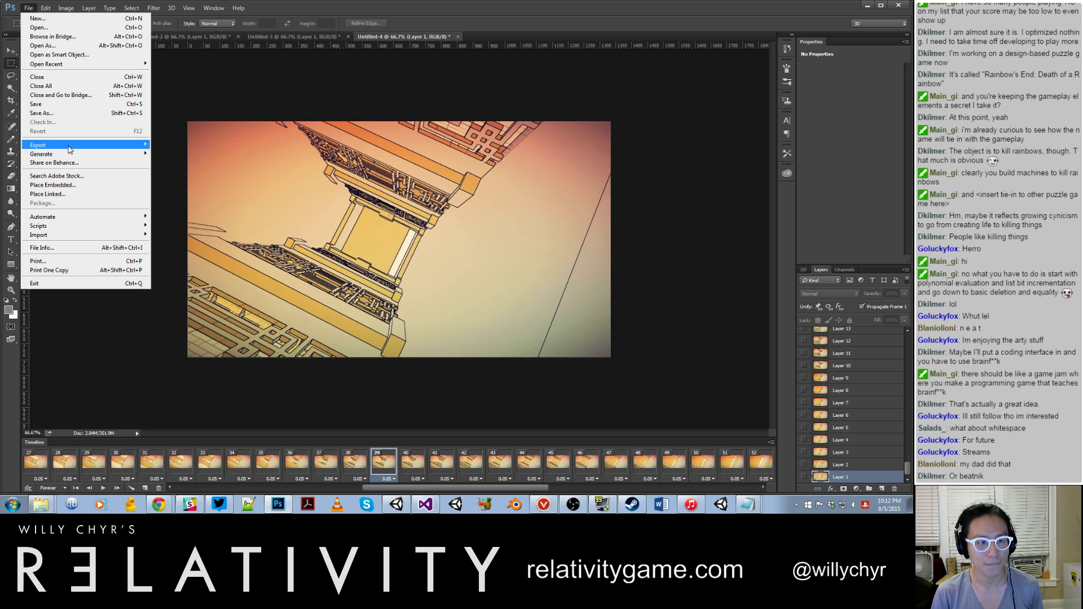
pyautogui.moveTo(70, 150)
pyautogui.click(196, 182)
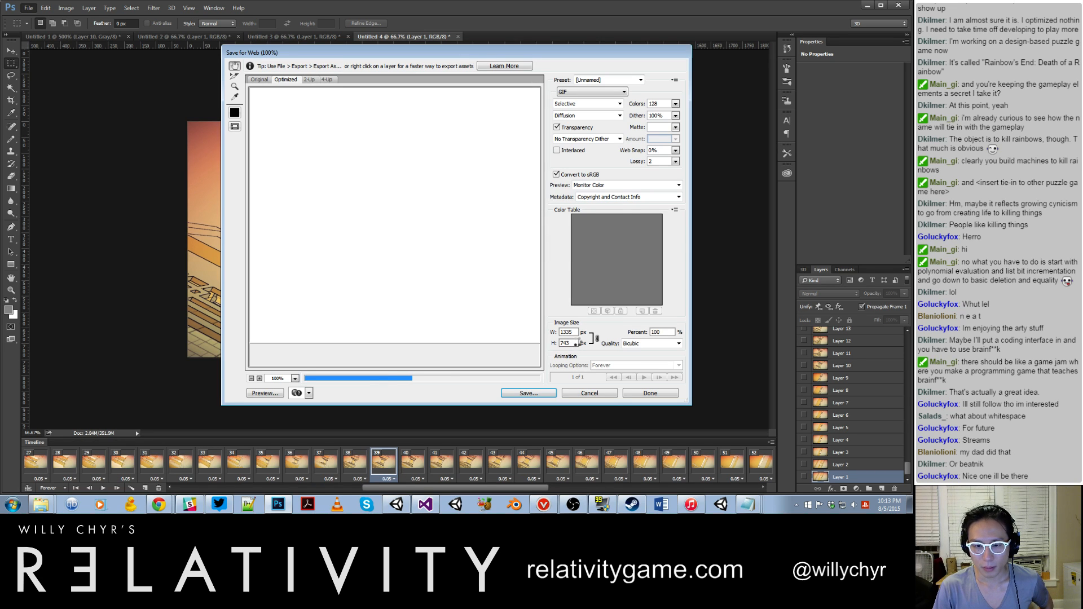
pyautogui.doubleClick(568, 332)
pyautogui.write('400')
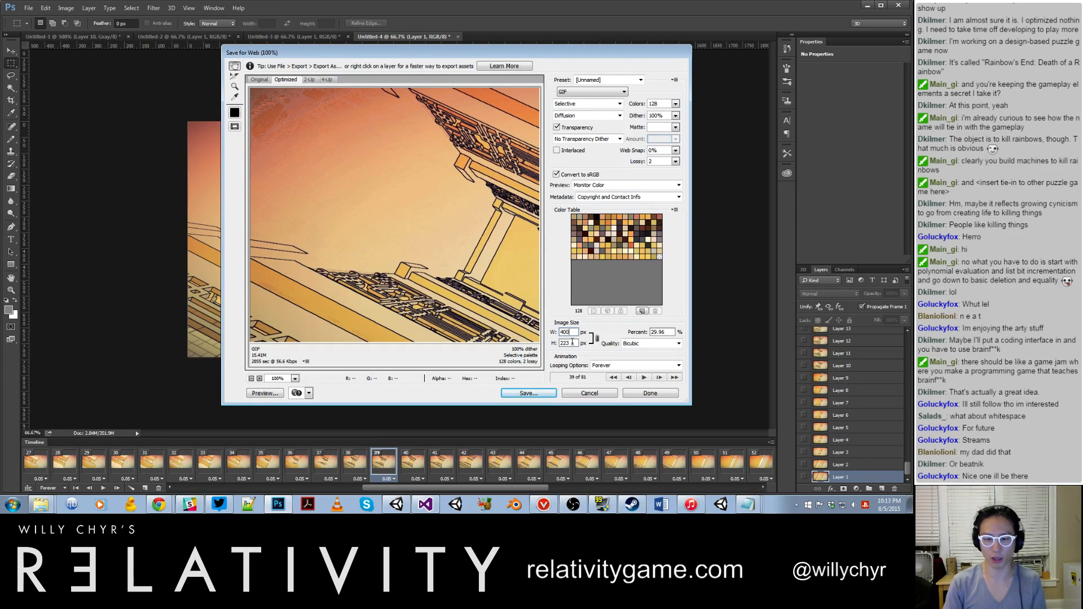
pyautogui.click(572, 342)
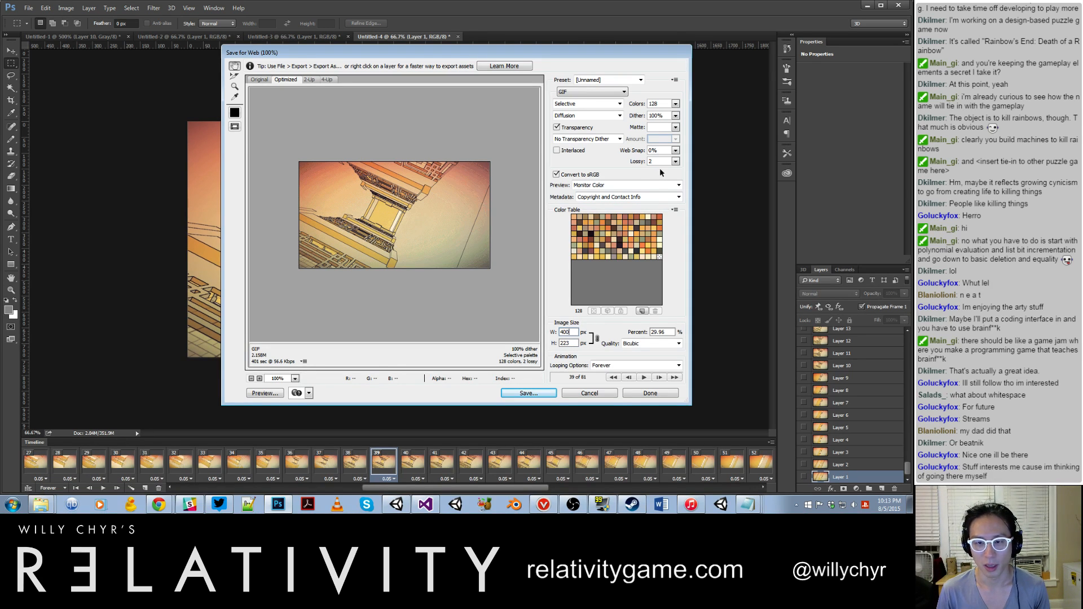
# Step: Try a lossy value of 0 for the GIF, settle on 1, and set its width to 450 px
pyautogui.moveTo(655, 161); pyautogui.dragTo(631, 164)
pyautogui.write('0')
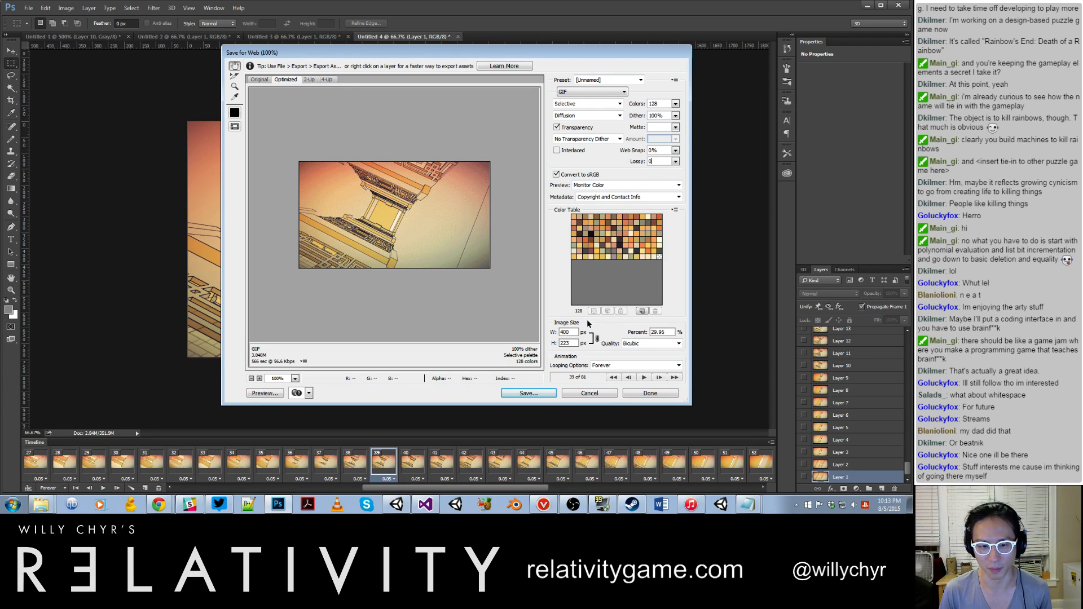
pyautogui.click(676, 162)
pyautogui.click(633, 161)
pyautogui.write('1')
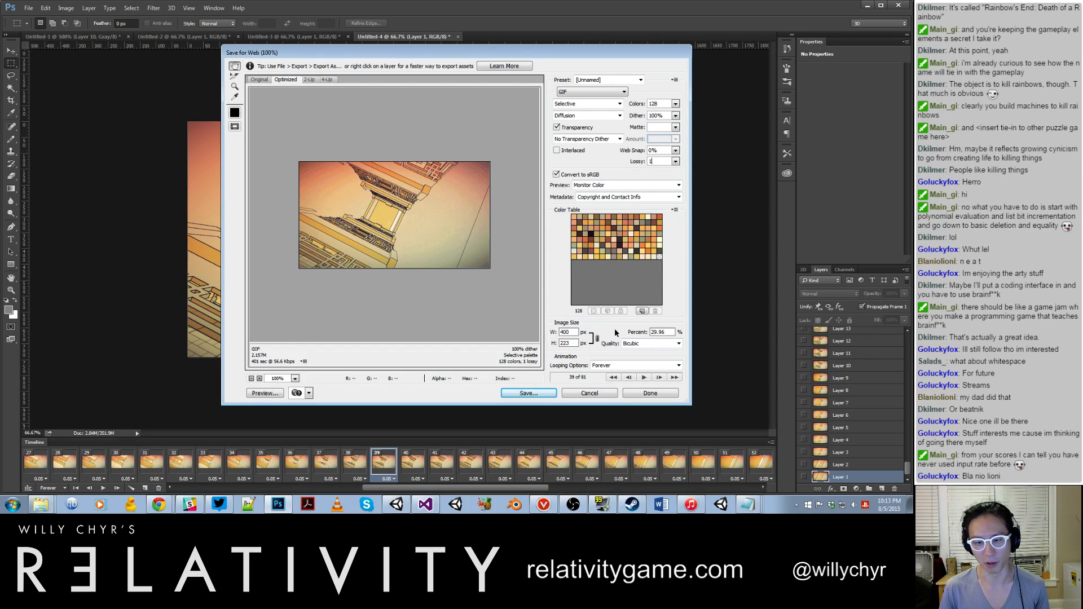
pyautogui.doubleClick(574, 332)
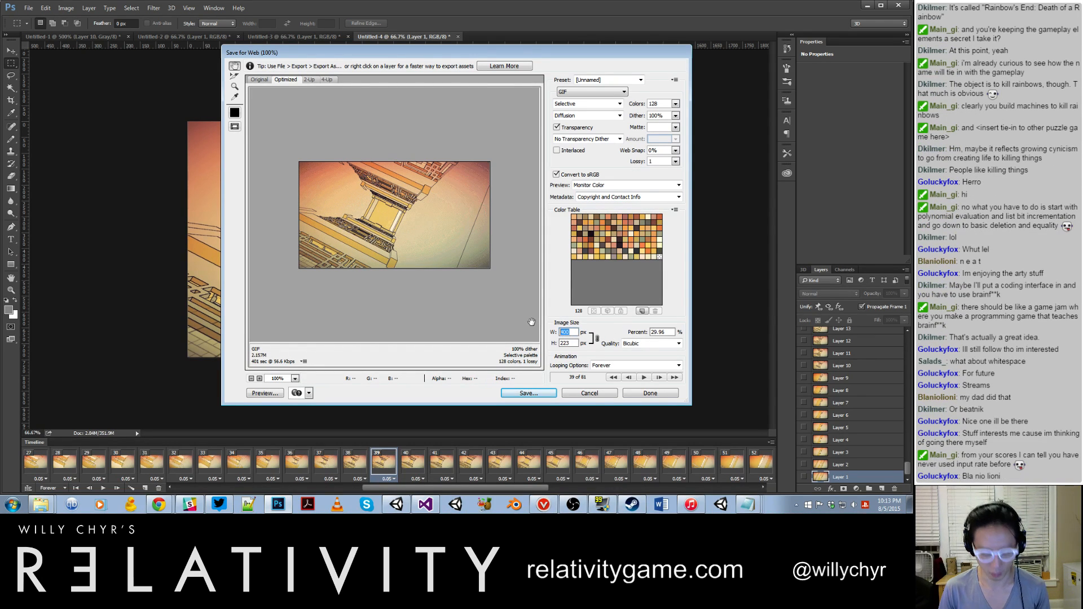
pyautogui.write('450')
pyautogui.click(568, 343)
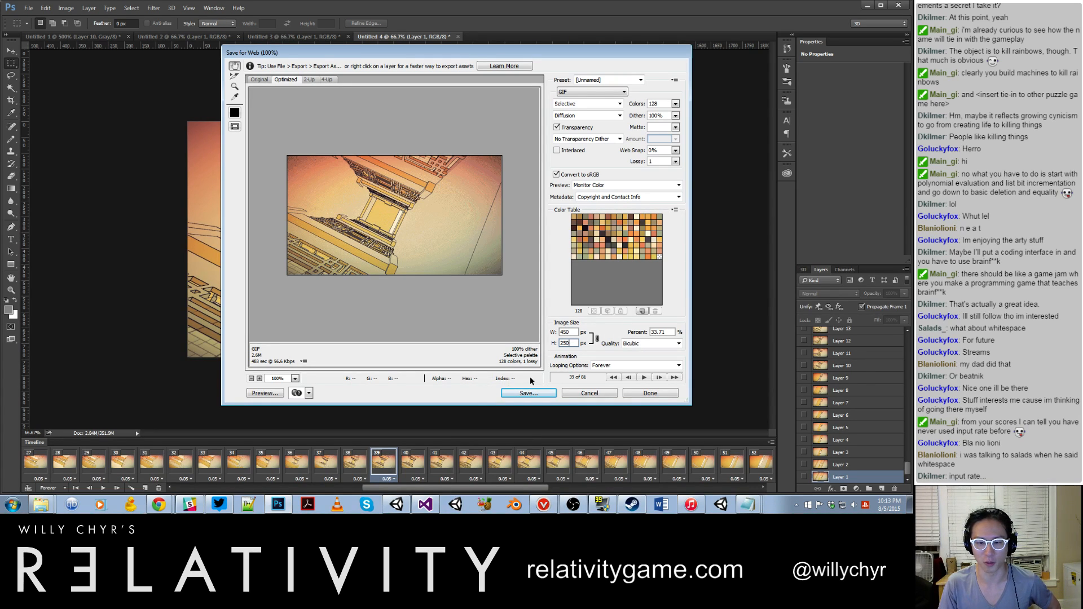
# Step: Save the optimized GIF in the Gifs folder as "draw distance loop orange" and switch to the Unity editor
pyautogui.click(529, 393)
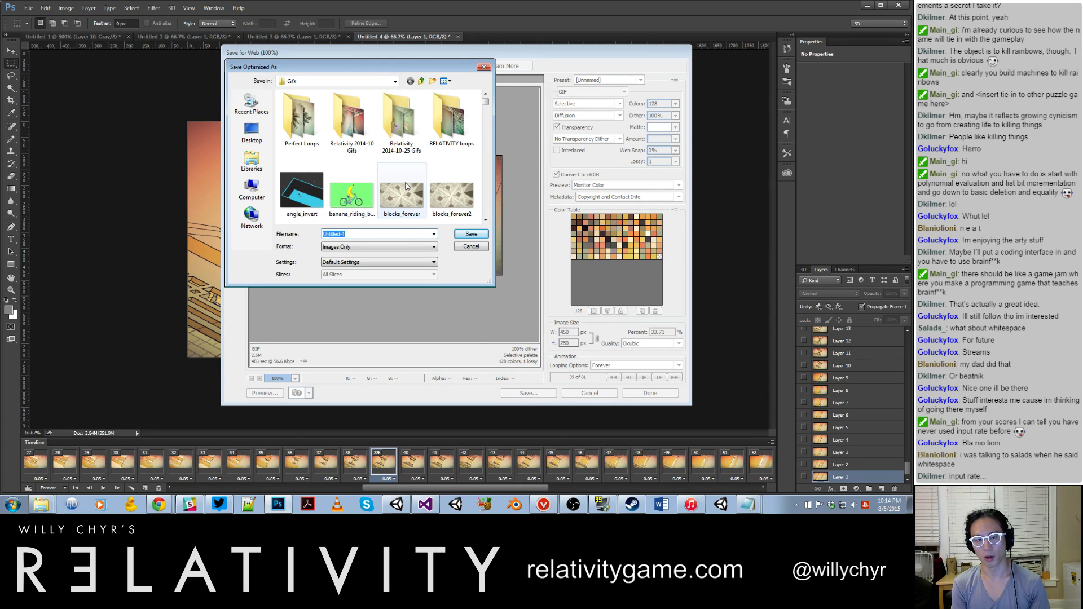
pyautogui.write('draw distance ')
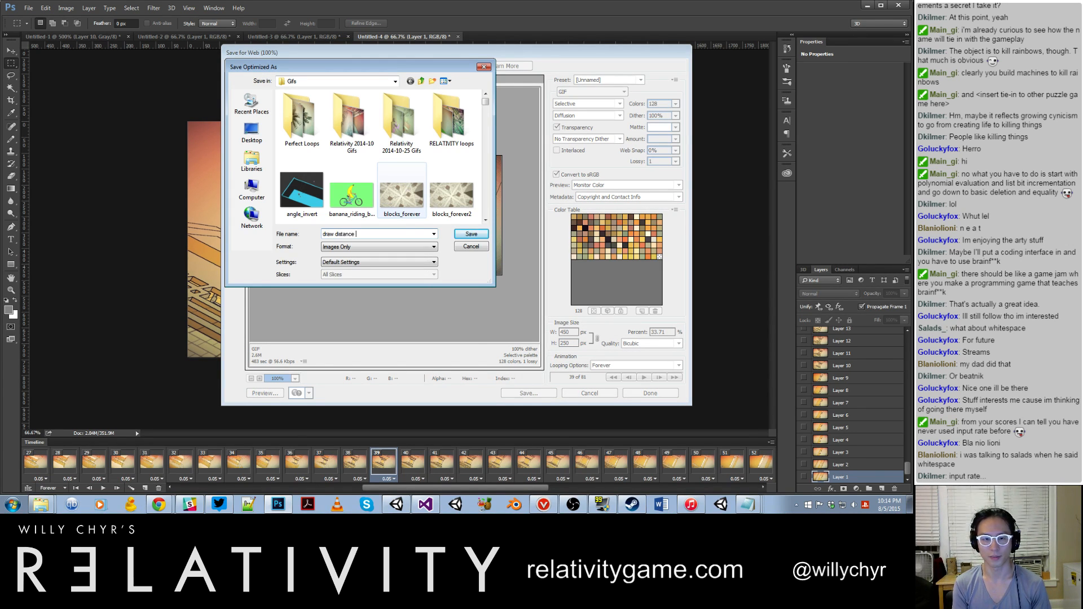
pyautogui.write('loop orange')
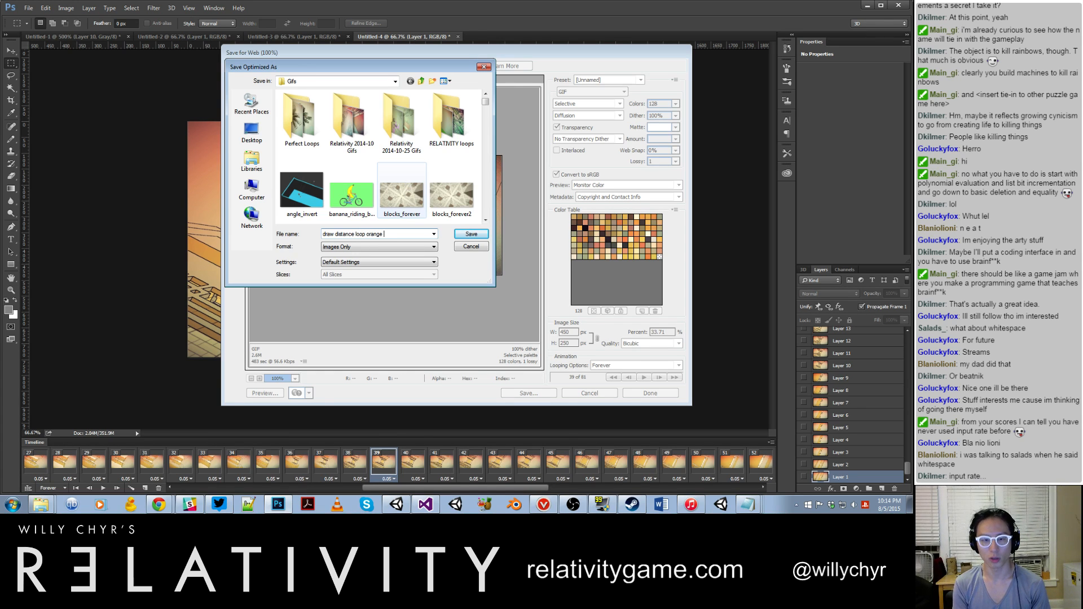
pyautogui.press('Return')
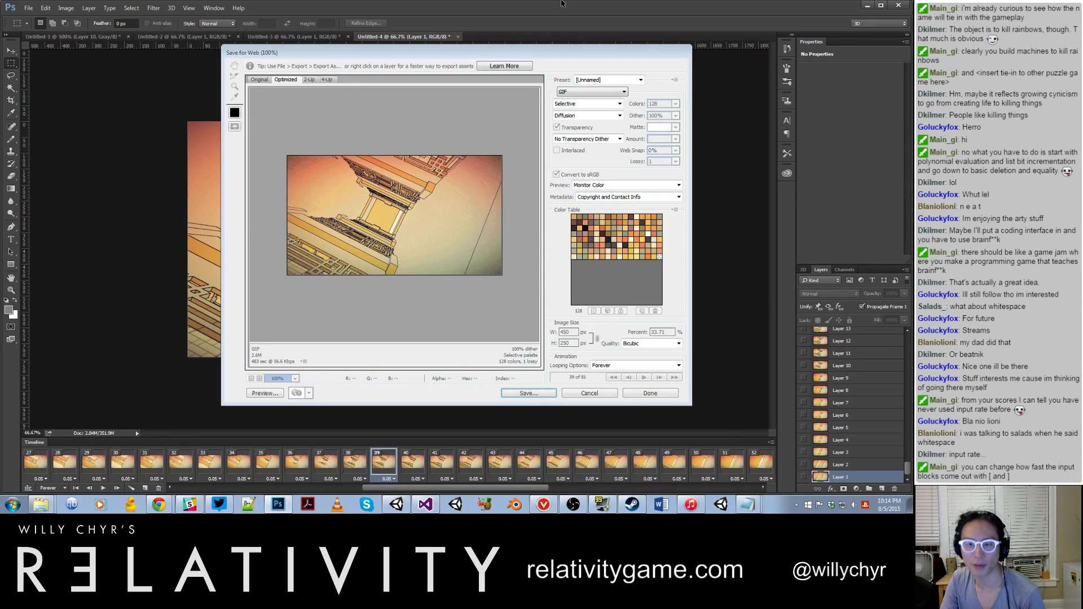
pyautogui.click(398, 505)
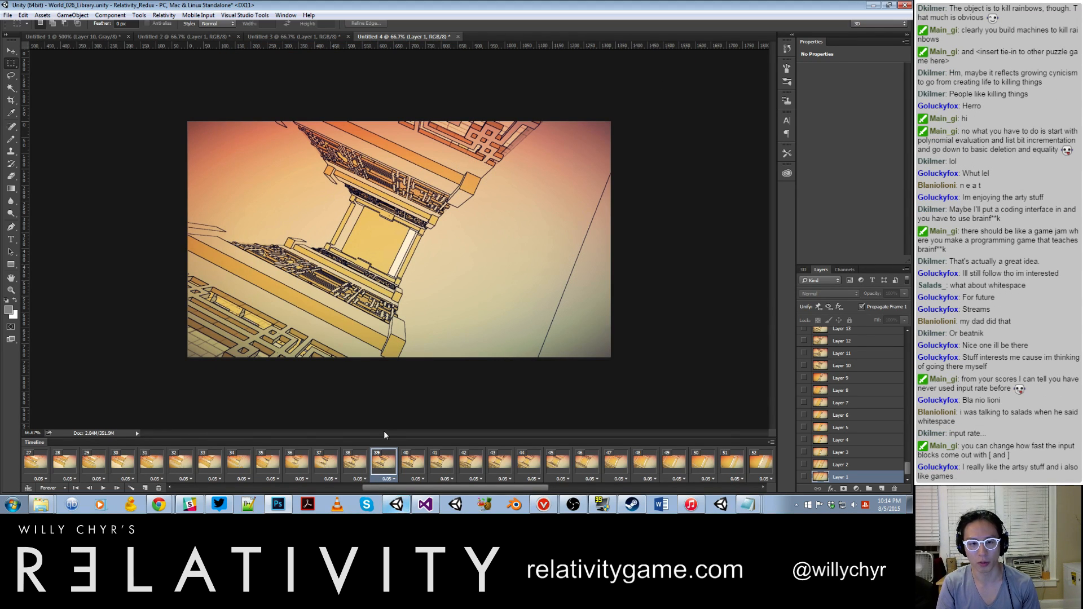